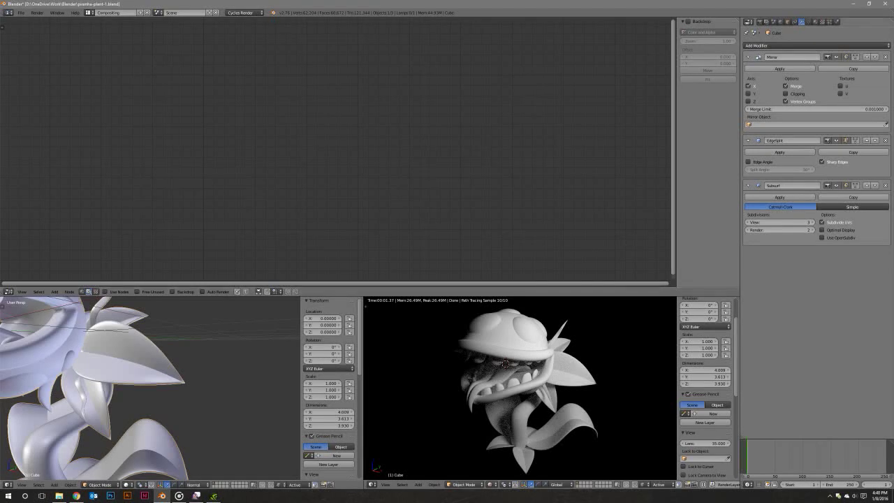
Switch to the Blender window showing the Compositing layout and the rendered plant.
key(alt+Tab)
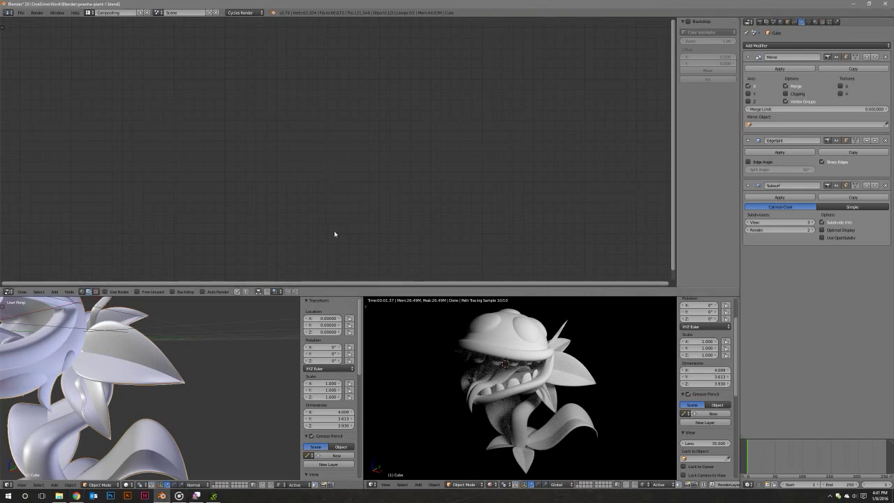
Switch to the Default screen layout and orbit to view the plant from above.
click(114, 12)
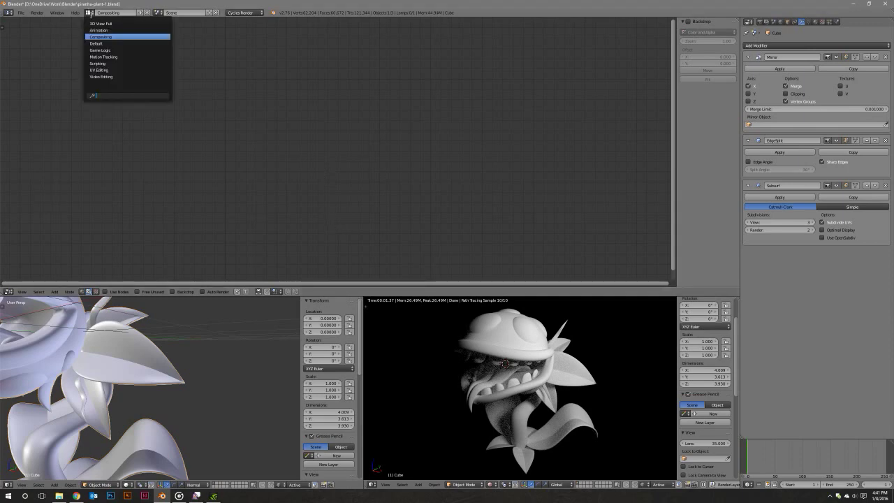
click(105, 41)
mouse_move(405, 186)
middle_down()
mouse_move(391, 226)
mouse_move(409, 289)
mouse_move(424, 278)
mouse_move(404, 325)
middle_up()
scroll(391, 227, up, 2)
Orbit around the plant to a frontal view and bring up the Add menu.
key(shift+a)
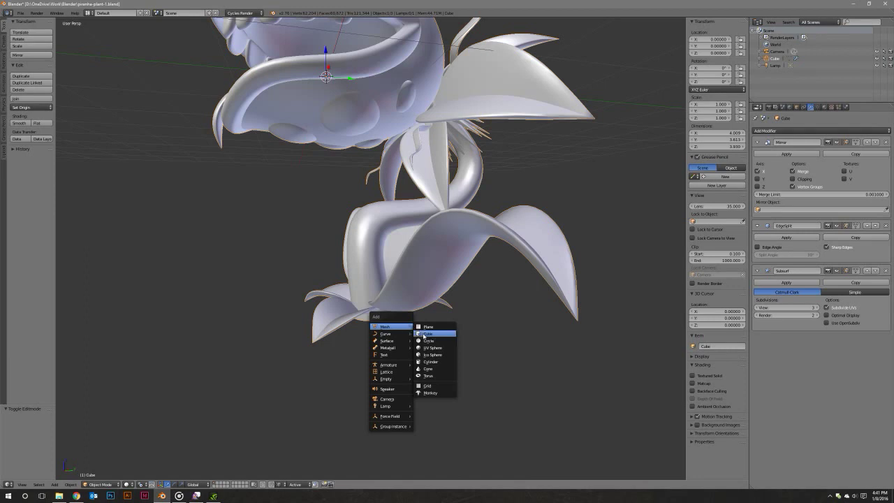
mouse_move(447, 252)
middle_down()
mouse_move(488, 177)
mouse_move(455, 231)
mouse_move(469, 209)
mouse_move(437, 220)
middle_up()
scroll(473, 203, down, 4)
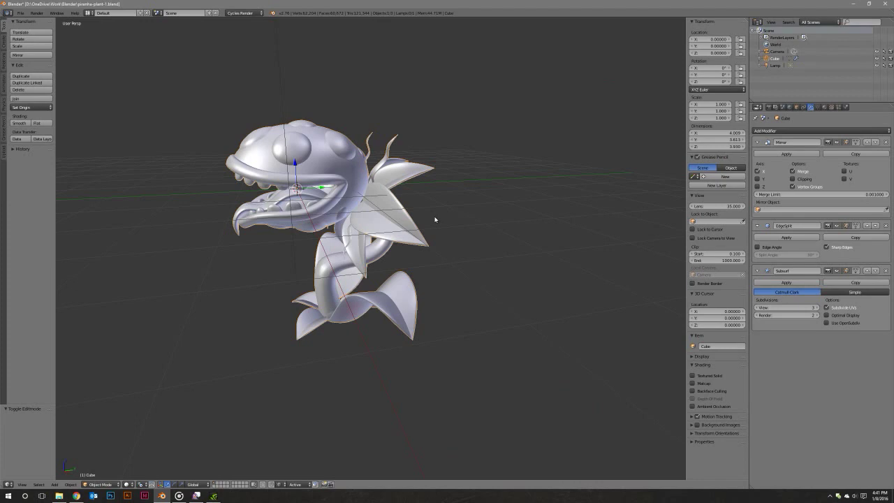
mouse_move(432, 226)
middle_down()
mouse_move(400, 221)
mouse_move(423, 195)
middle_up()
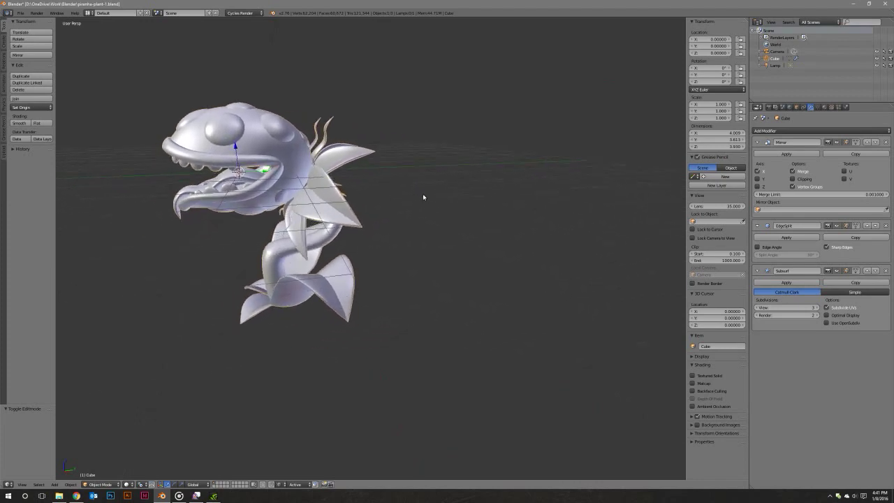
ctrl+scroll(422, 195, down, 3)
scroll(477, 206, up, 3)
middle_drag(477, 205, 417, 249)
key(shift+a)
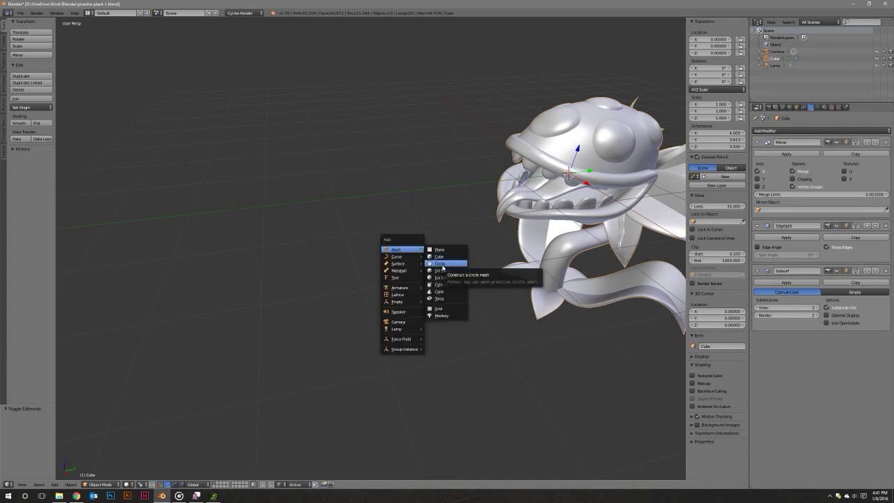
Add a circle mesh, try moving it away from the plant, then delete it.
click(442, 263)
middle_drag(442, 267, 504, 267)
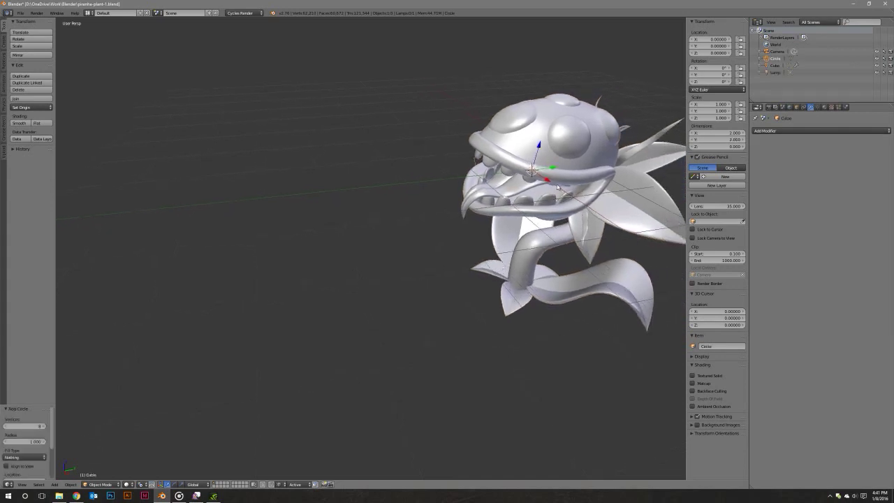
drag(553, 168, 291, 198)
middle_drag(291, 198, 287, 205)
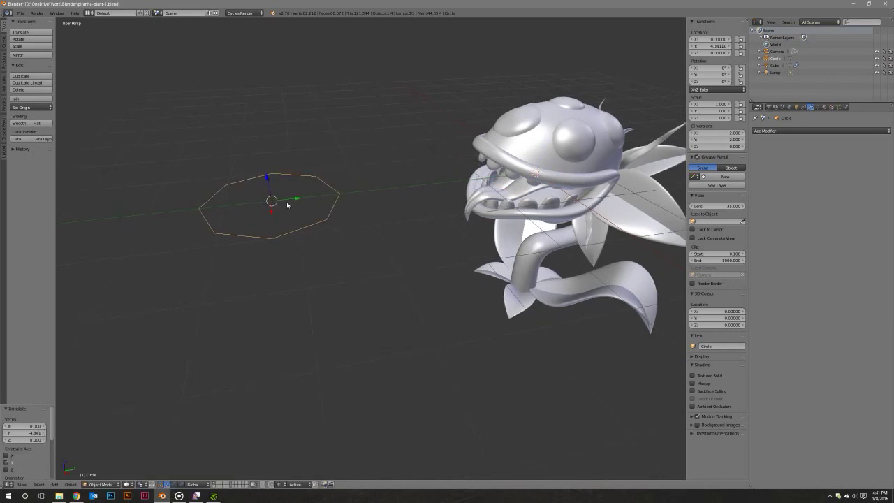
key(x)
click(287, 204)
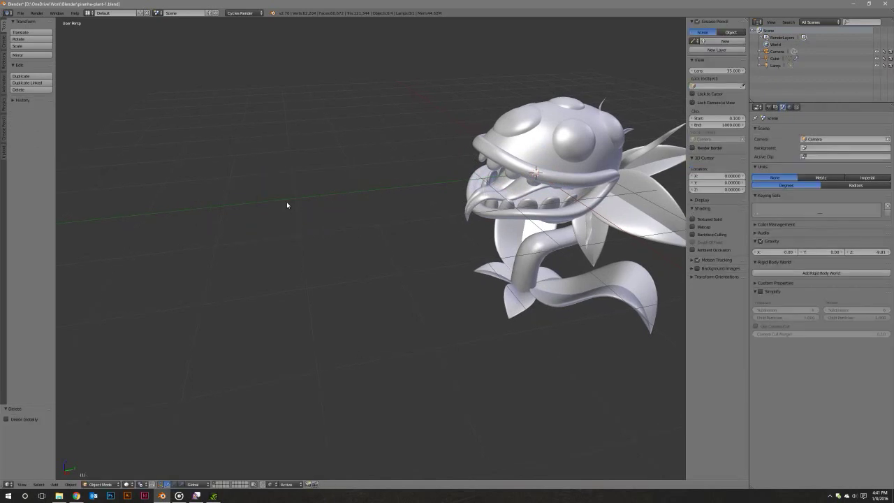
Add a new circle mesh with 32 vertices.
key(shift+a)
click(321, 216)
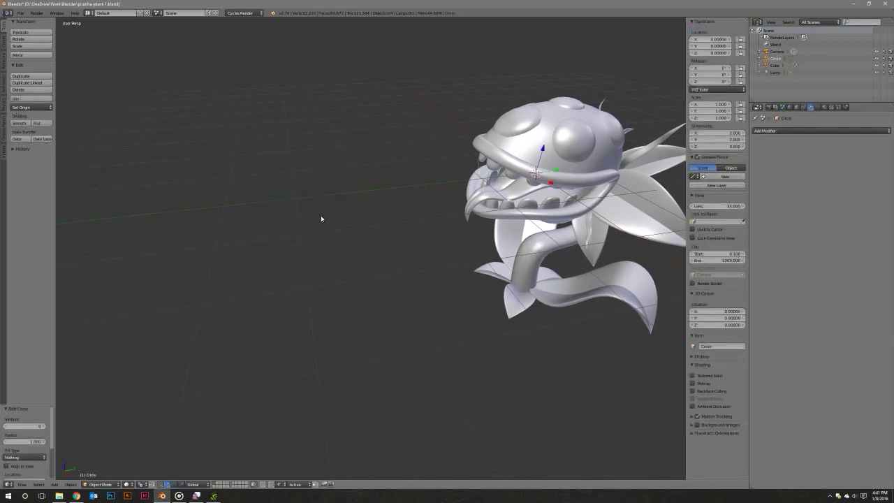
click(40, 425)
text(32)
key(Return)
Move the circle along Y to -4.81, frame it, and enter Edit Mode.
key(g)
key(y)
click(259, 216)
key(KP_Decimal)
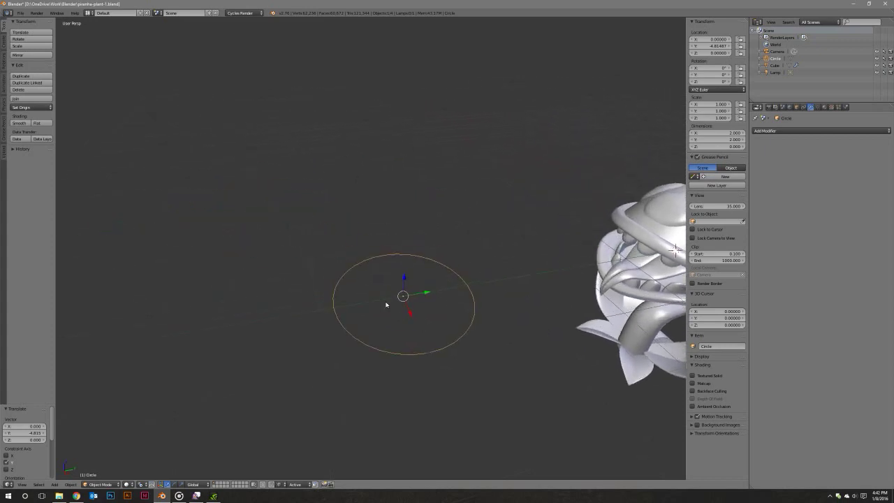
key(Tab)
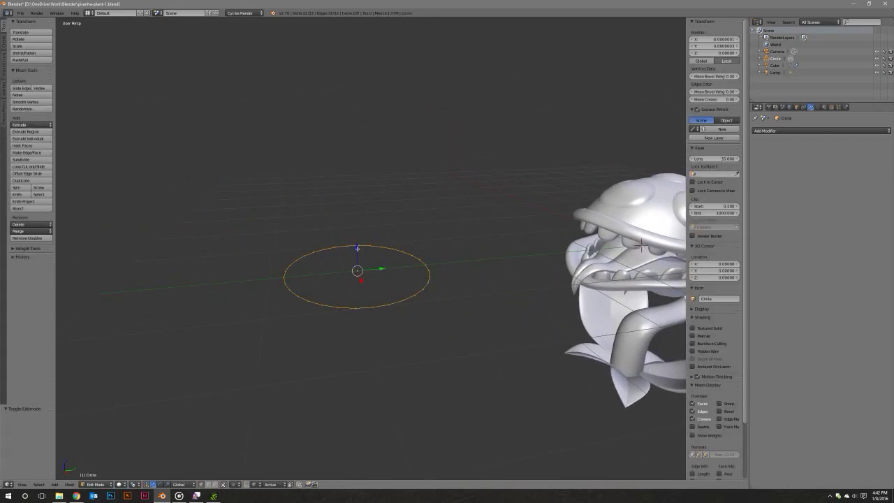
Extrude the circle straight up along Z into a cylinder.
key(e)
key(z)
click(363, 125)
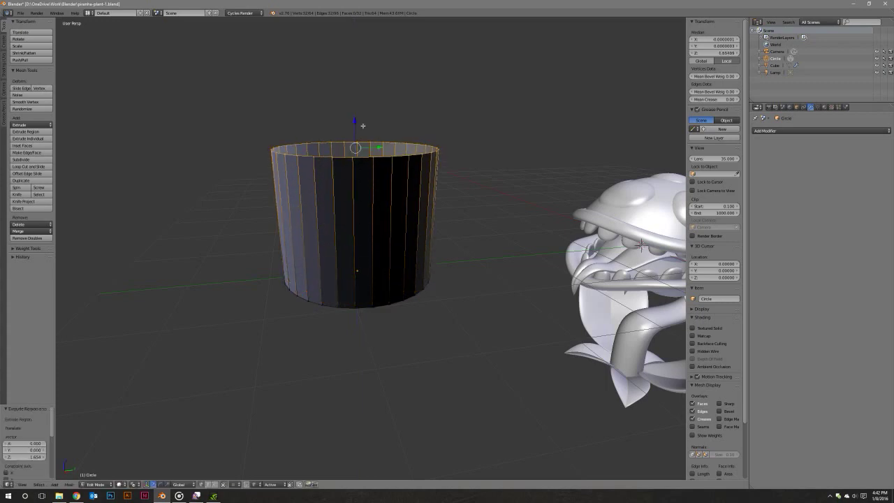
mouse_move(362, 125)
middle_down()
mouse_move(407, 226)
mouse_move(391, 207)
mouse_move(430, 201)
middle_up()
Widen the cylinder's top ring, raise it slightly, and check it in front and side views.
key(s)
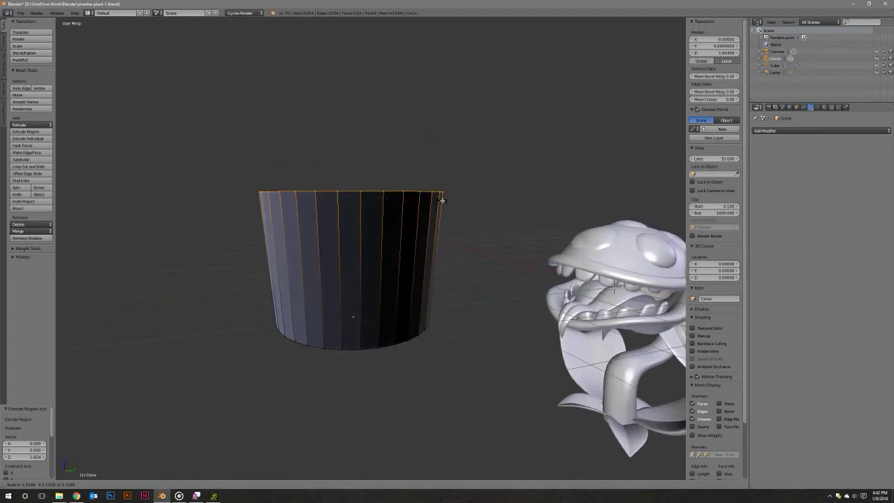
click(442, 200)
key(g)
key(z)
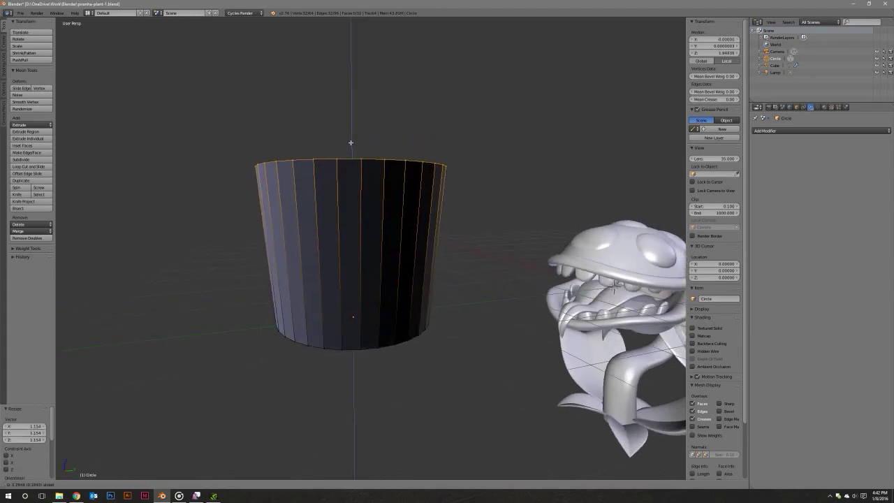
click(350, 142)
key(KP_1)
key(KP_3)
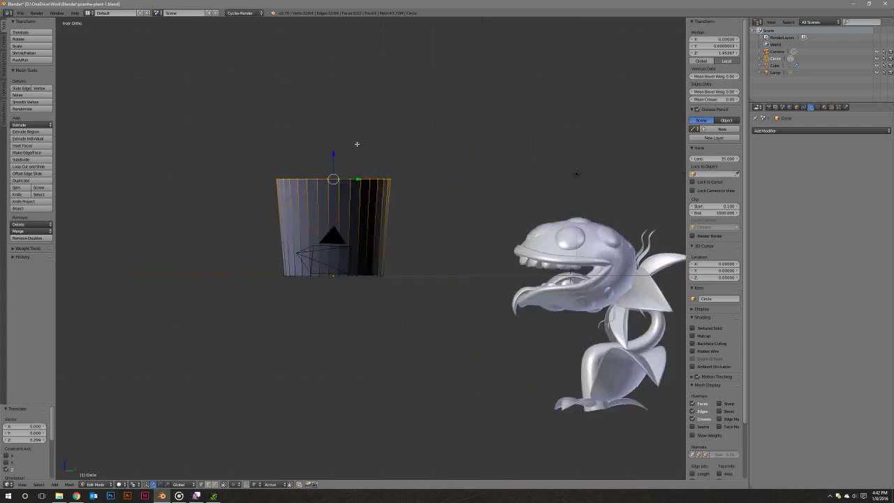
shift+middle_drag(379, 152, 407, 200)
scroll(407, 213, up, 3)
scroll(407, 214, up, 2)
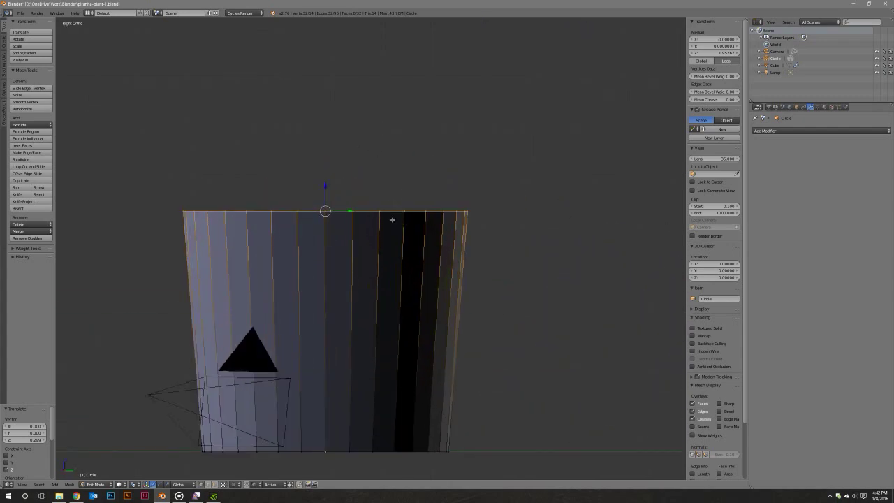
middle_drag(398, 251, 398, 218)
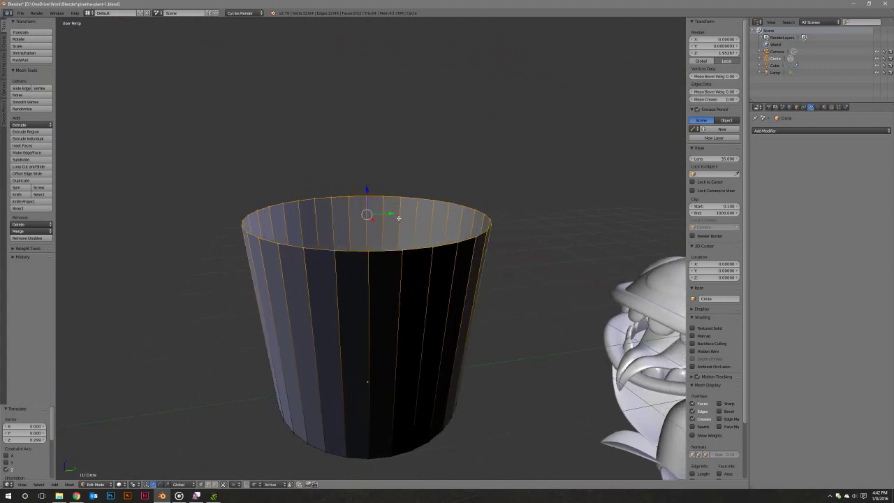
Extrude the top ring in place and scale it outward into a flared lip.
key(e)
right_click(398, 218)
key(s)
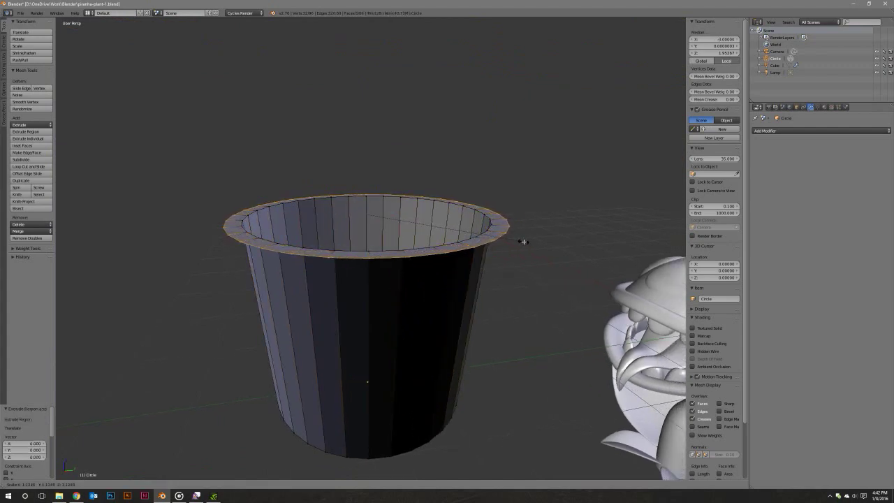
click(521, 241)
middle_drag(522, 241, 446, 168)
drag(367, 145, 365, 143)
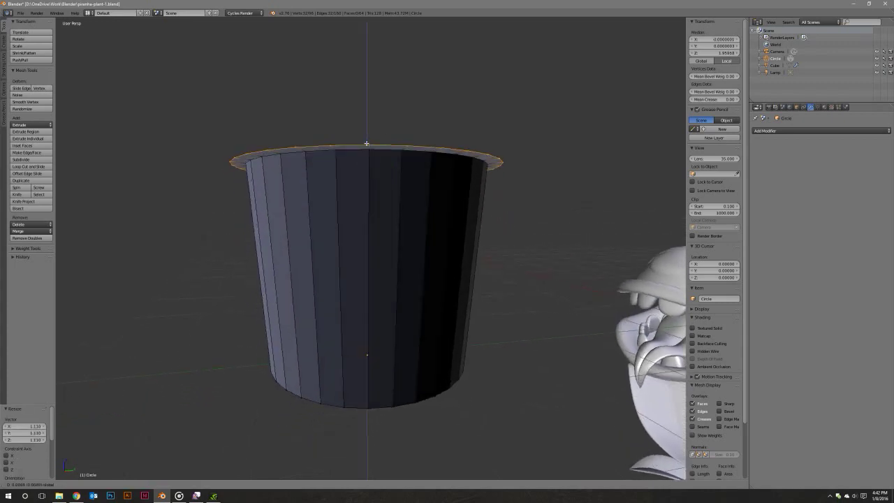
middle_drag(380, 145, 382, 179)
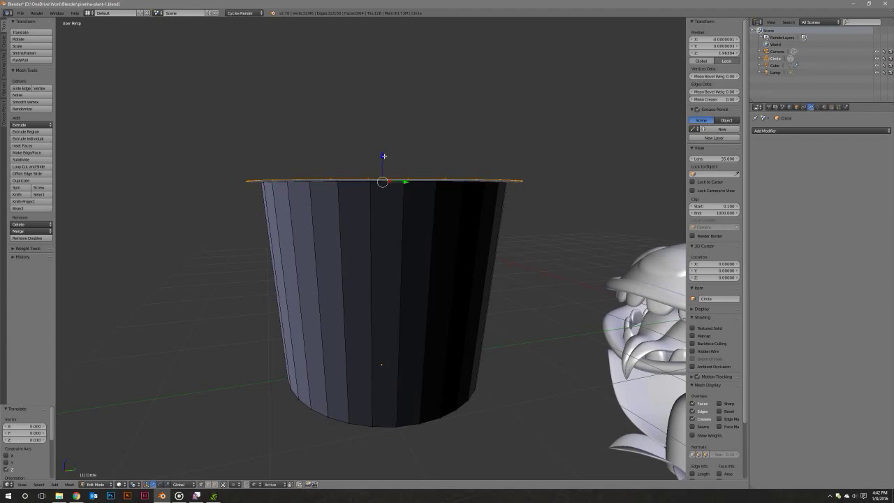
mouse_move(430, 117)
middle_down()
mouse_move(435, 126)
mouse_move(407, 152)
middle_up()
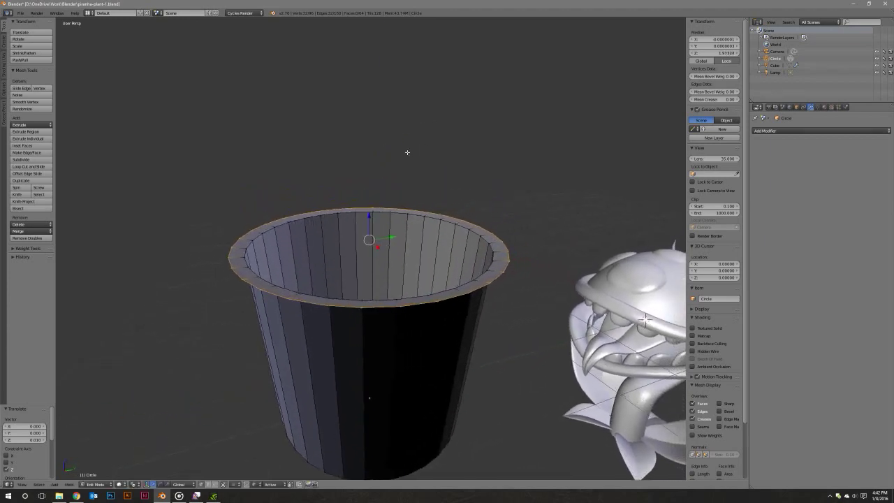
Extrude the lip up along Z by 0.483 into a band, then slightly scale and lower its top ring.
key(e)
key(z)
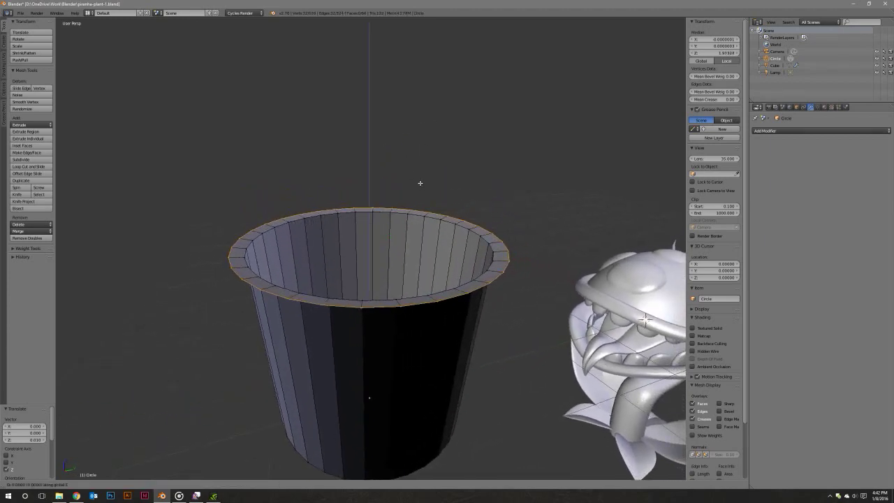
click(417, 137)
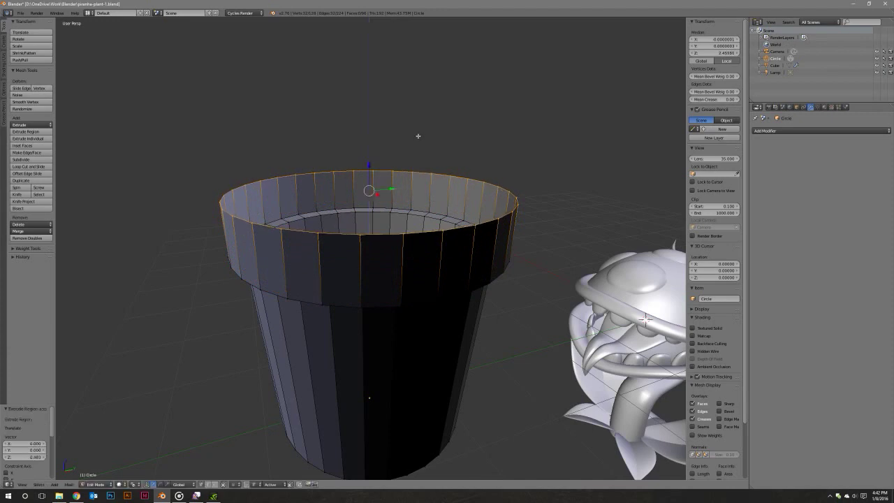
key(KP_3)
key(s)
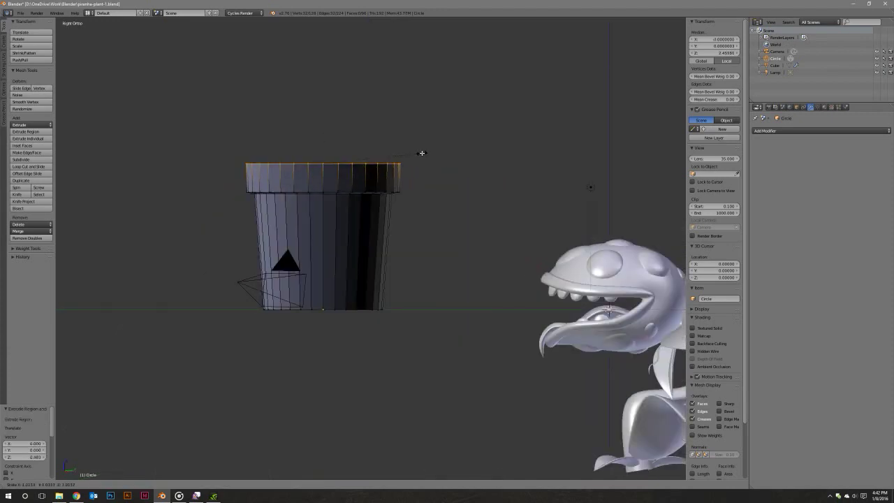
click(423, 152)
drag(322, 138, 322, 135)
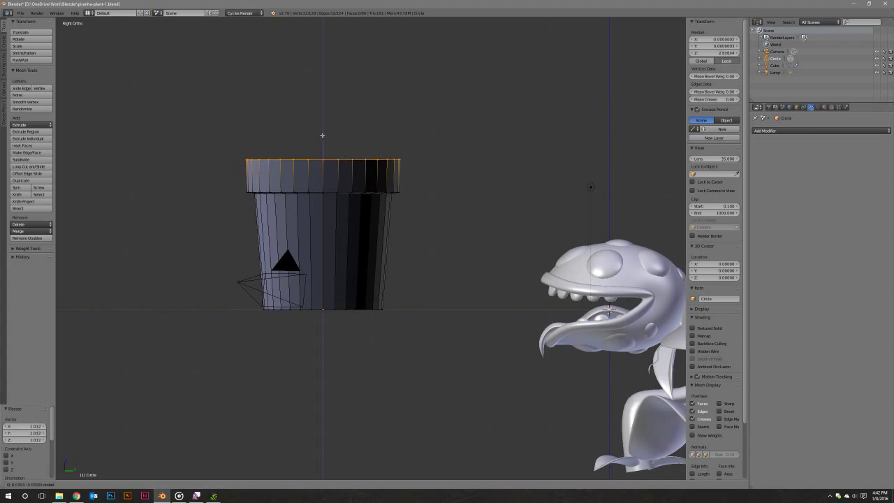
mouse_move(353, 167)
middle_down()
mouse_move(393, 195)
mouse_move(475, 224)
mouse_move(464, 216)
middle_up()
key(s)
click(482, 226)
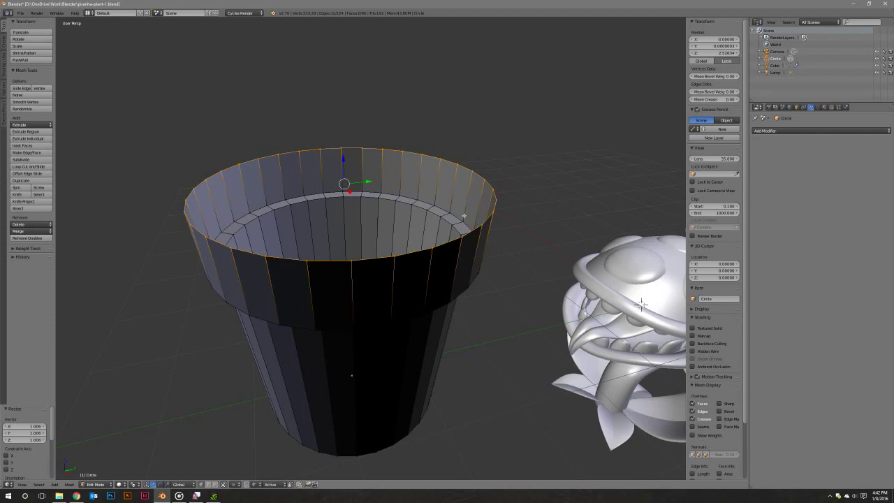
Extrude the top ring in place and scale it inward into an inner rim.
key(e)
right_click(464, 216)
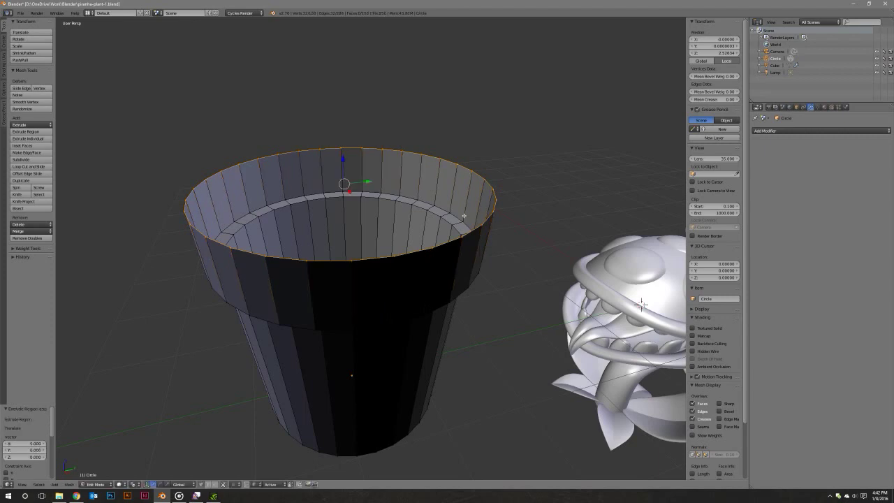
key(s)
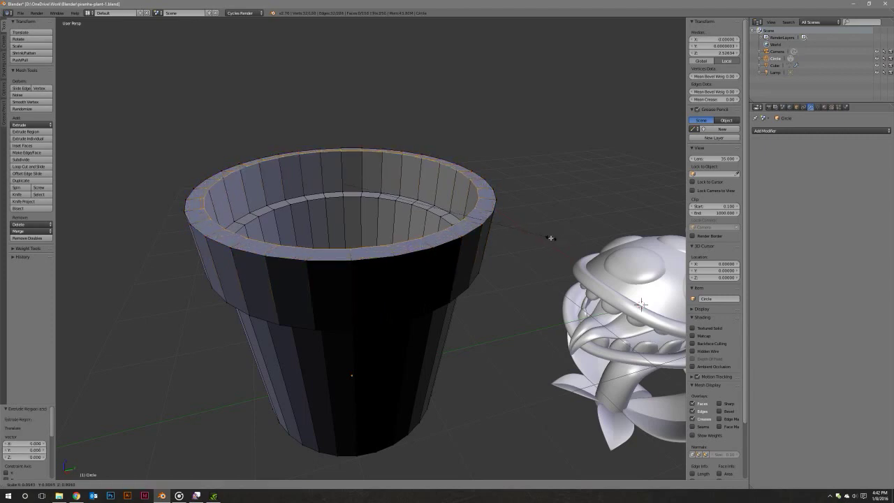
click(547, 238)
mouse_move(547, 237)
middle_down()
mouse_move(526, 208)
mouse_move(530, 221)
mouse_move(512, 205)
mouse_move(504, 219)
mouse_move(496, 185)
middle_up()
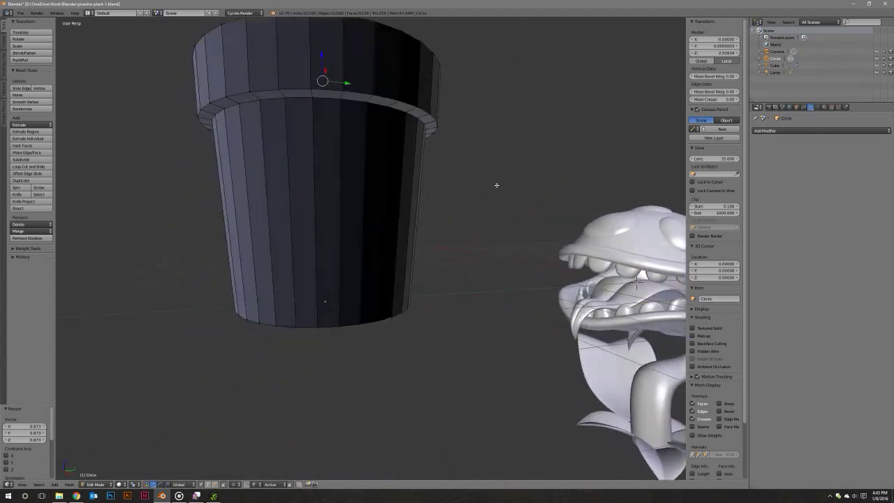
Select the rim edge loop and scale it by 1.01 with the Individual Origins pivot.
alt+right_click(401, 111)
middle_drag(400, 112, 409, 117)
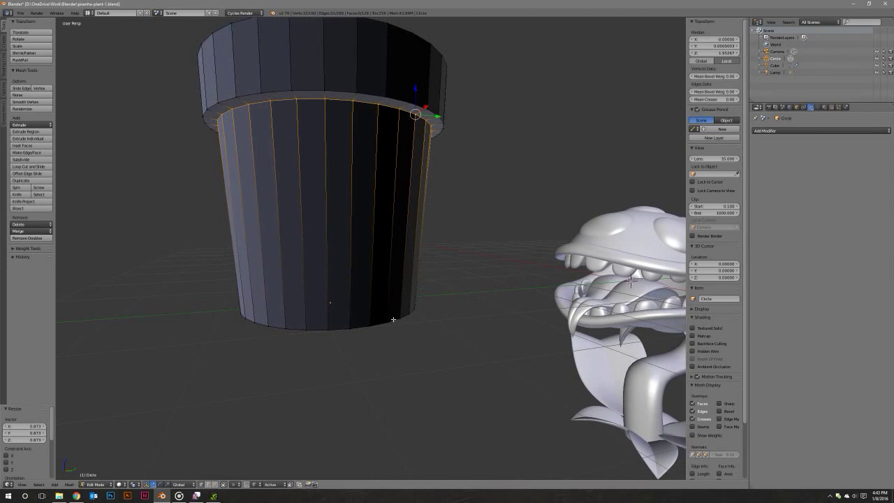
key(s)
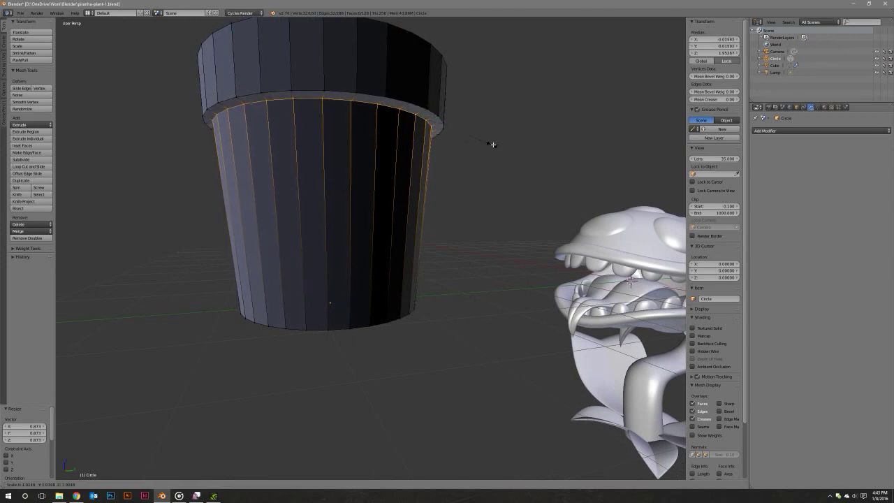
click(491, 144)
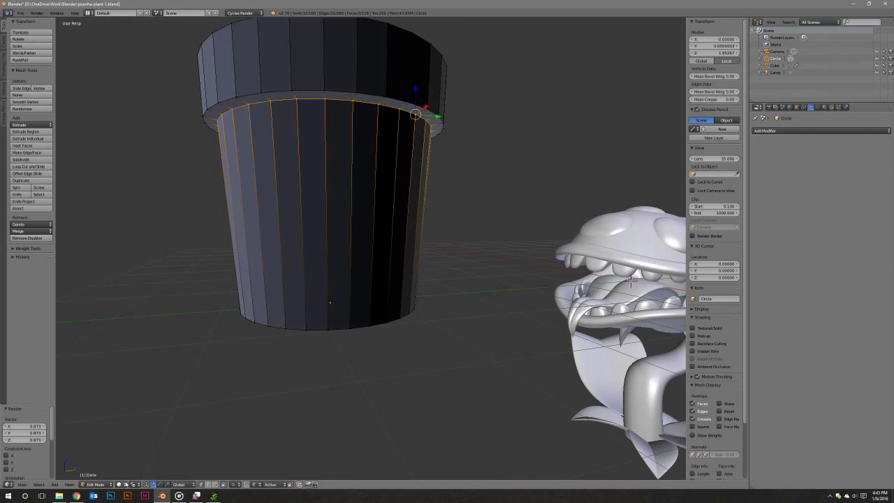
click(133, 484)
click(147, 460)
key(s)
click(509, 200)
middle_drag(509, 200, 488, 192)
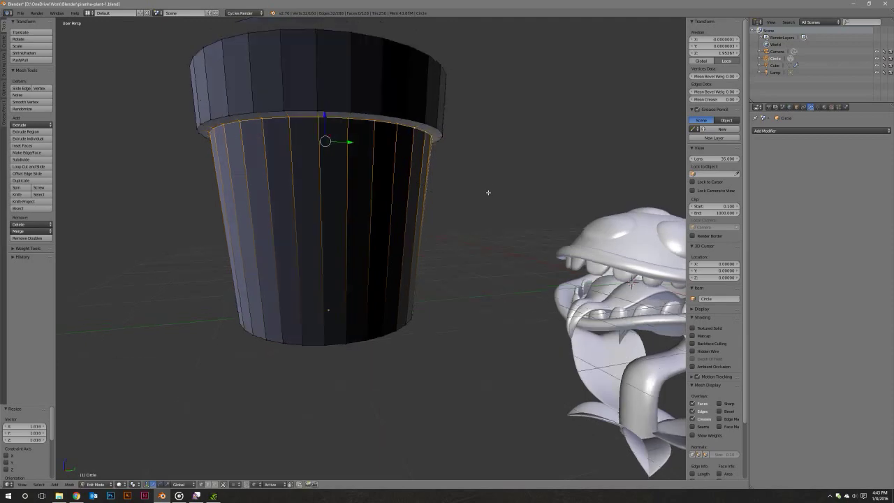
key(KP_7)
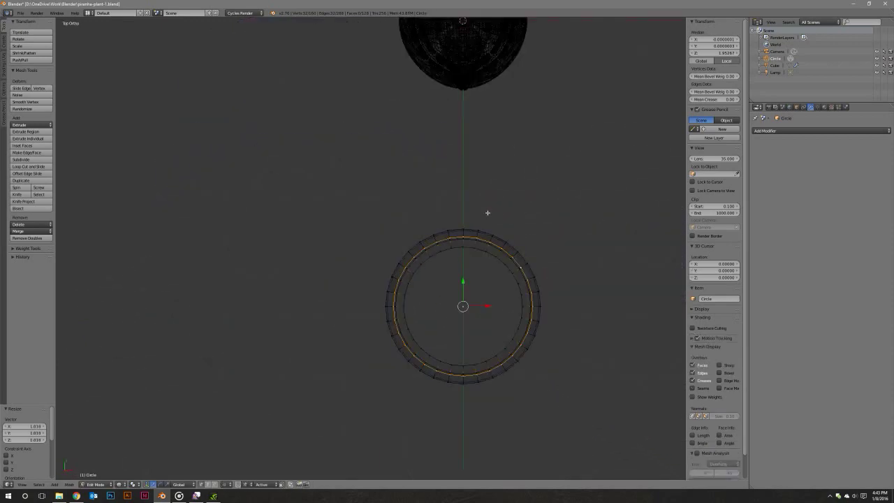
In solid shading from a top view, extrude the rim loop in place and shrink it inward.
mouse_move(493, 224)
middle_down()
mouse_move(468, 253)
mouse_move(414, 205)
mouse_move(431, 223)
mouse_move(433, 248)
middle_up()
key(z)
key(ctrl+z)
scroll(432, 223, up, 2)
scroll(430, 241, up, 3)
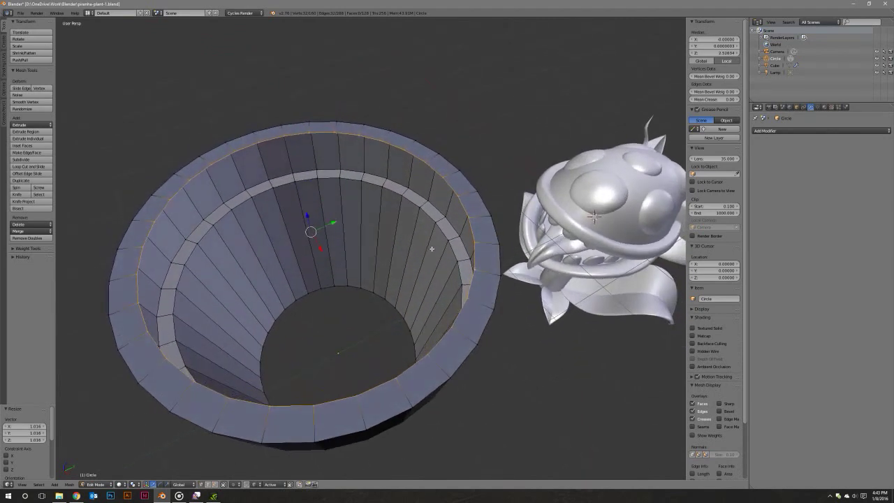
key(KP_7)
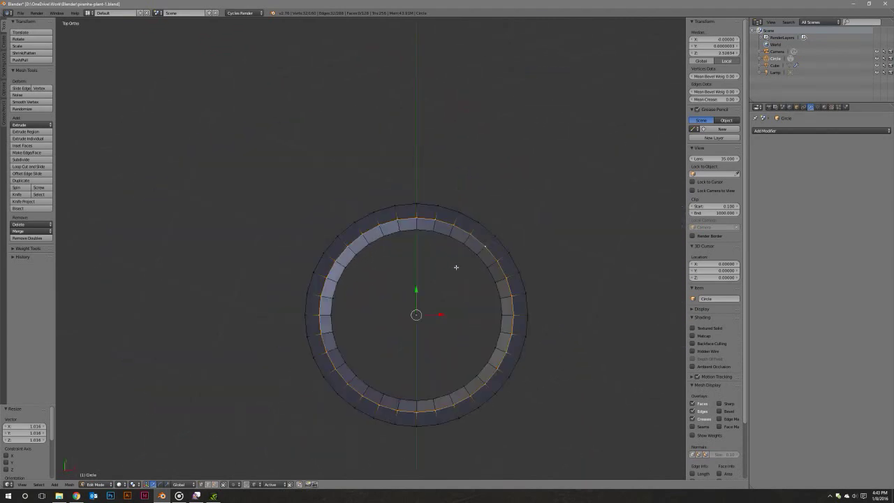
key(e)
right_click(503, 266)
key(s)
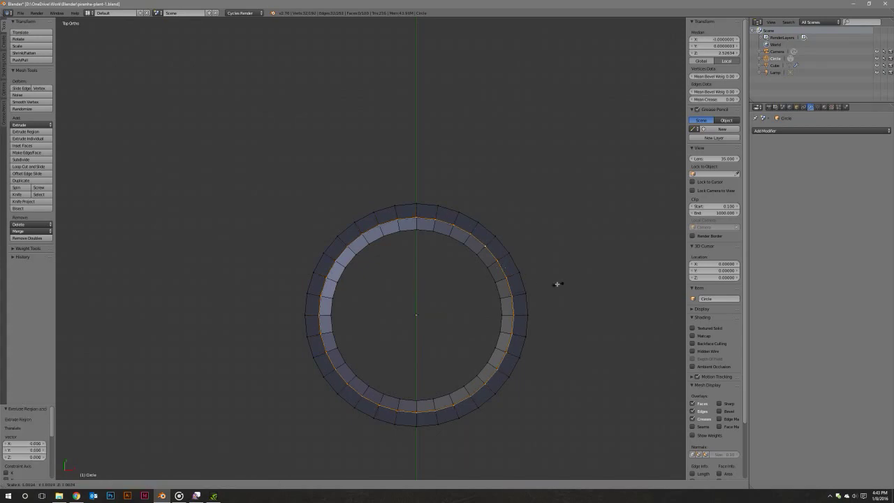
click(527, 287)
Lower the inner ring down into the pot along Z.
middle_drag(527, 286, 566, 260)
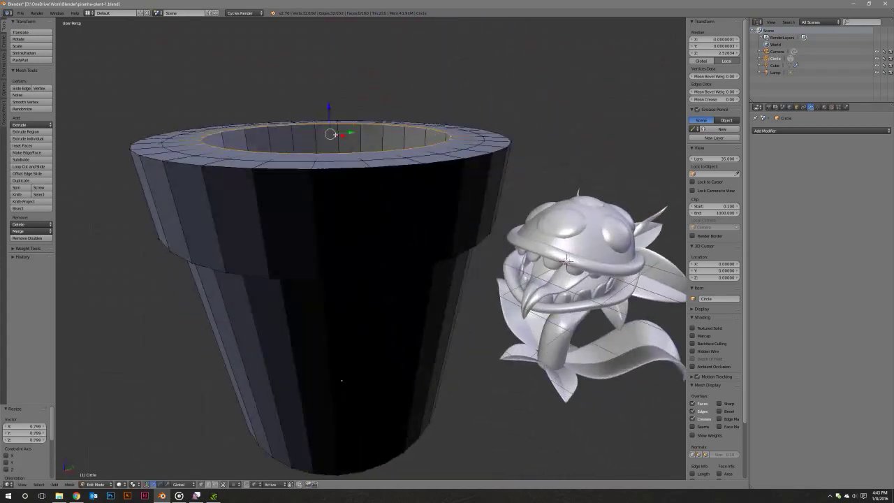
key(g)
key(z)
click(344, 182)
middle_drag(343, 182, 344, 176)
scroll(343, 176, up, 2)
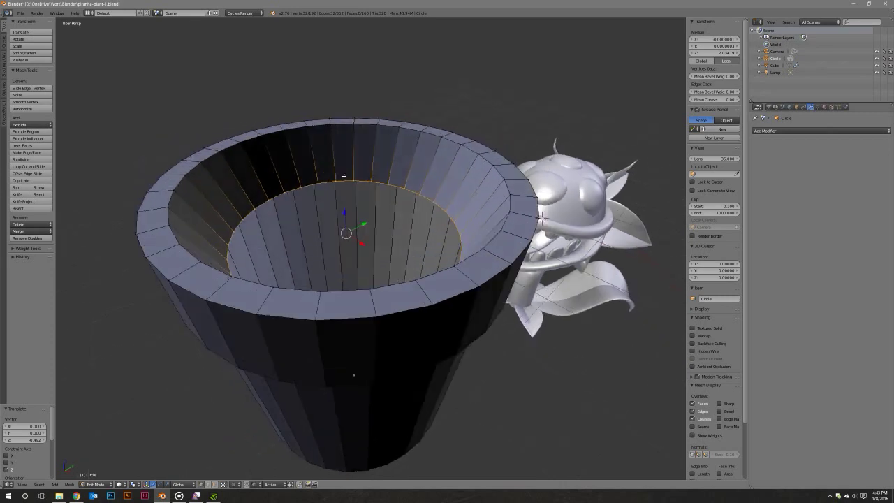
key(g)
key(z)
click(345, 207)
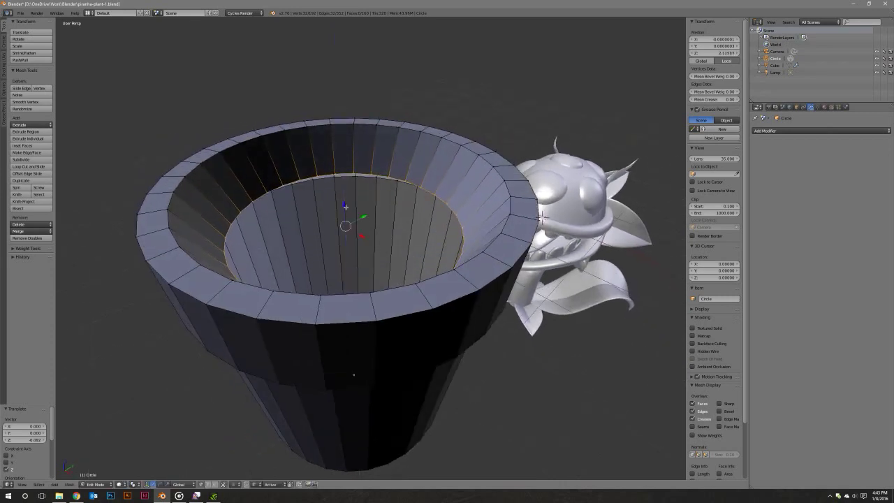
scroll(345, 207, down, 2)
In a side wireframe view, lower and shrink the inner ring further, then raise it slightly.
key(KP_3)
key(z)
scroll(393, 213, up, 3)
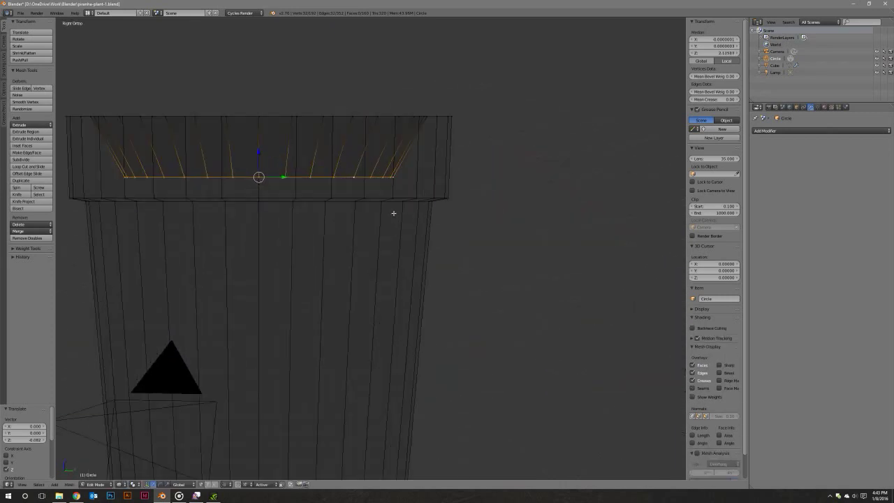
key(g)
key(z)
click(262, 174)
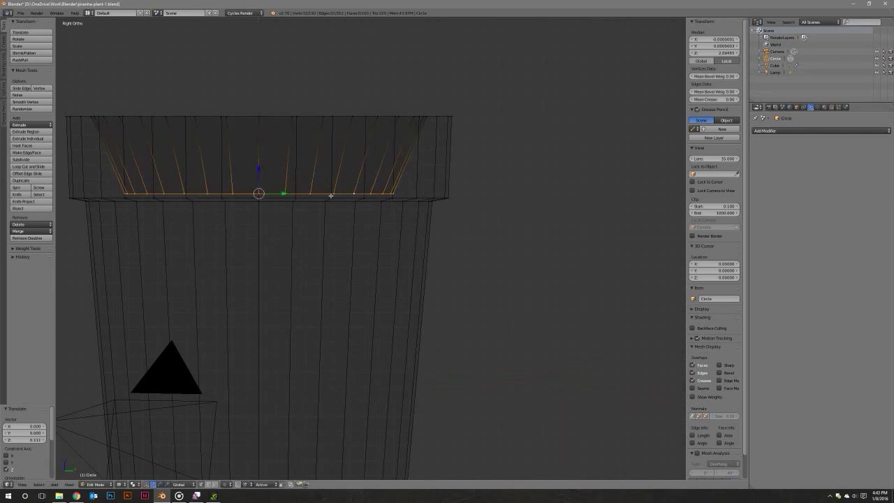
key(s)
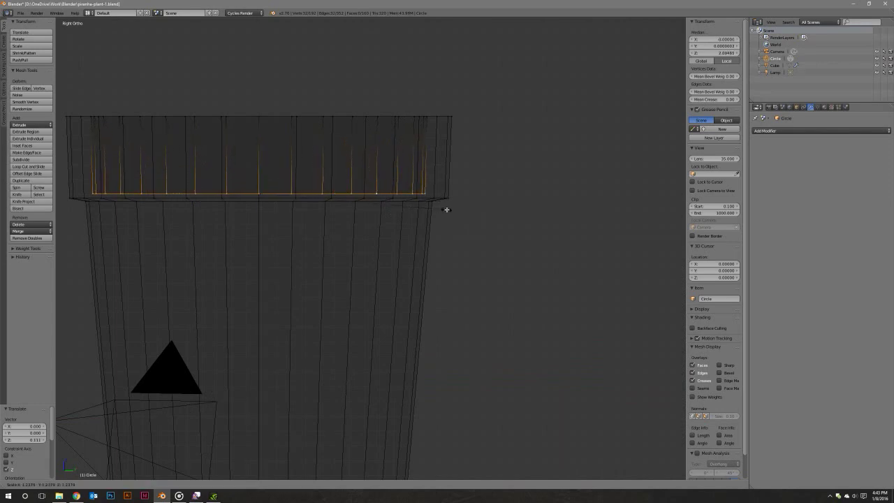
click(418, 209)
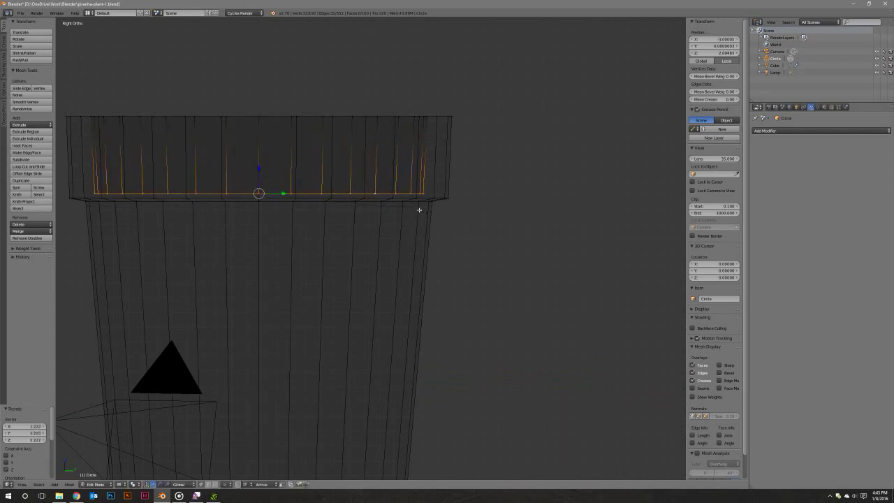
mouse_move(419, 209)
middle_down()
mouse_move(419, 202)
mouse_move(447, 231)
middle_up()
scroll(426, 203, down, 3)
key(z)
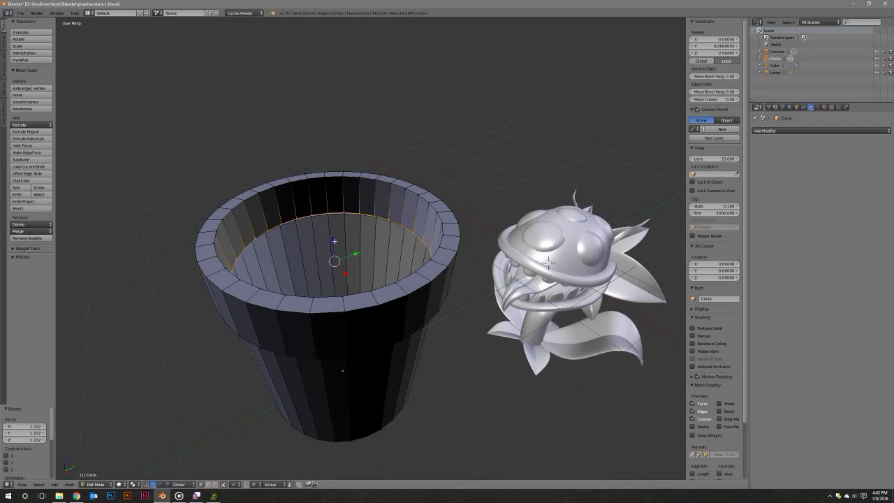
drag(333, 242, 331, 224)
middle_drag(330, 224, 369, 227)
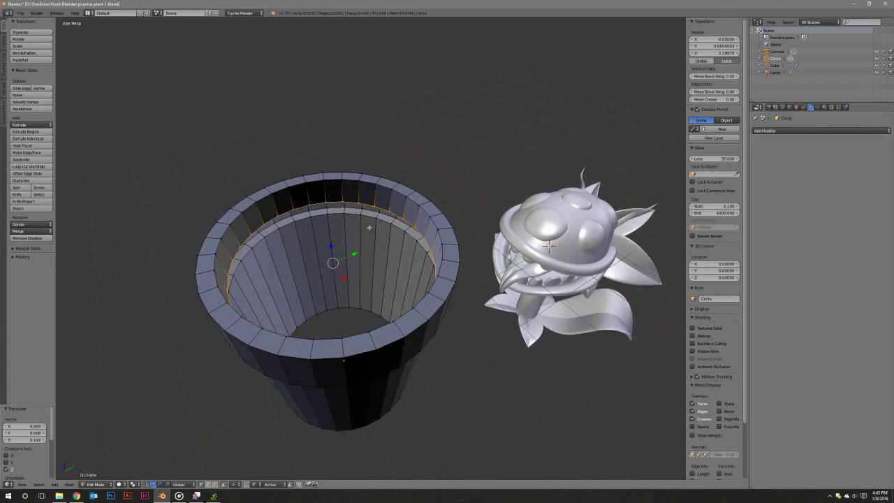
Fill the pot's opening with a face.
key(f)
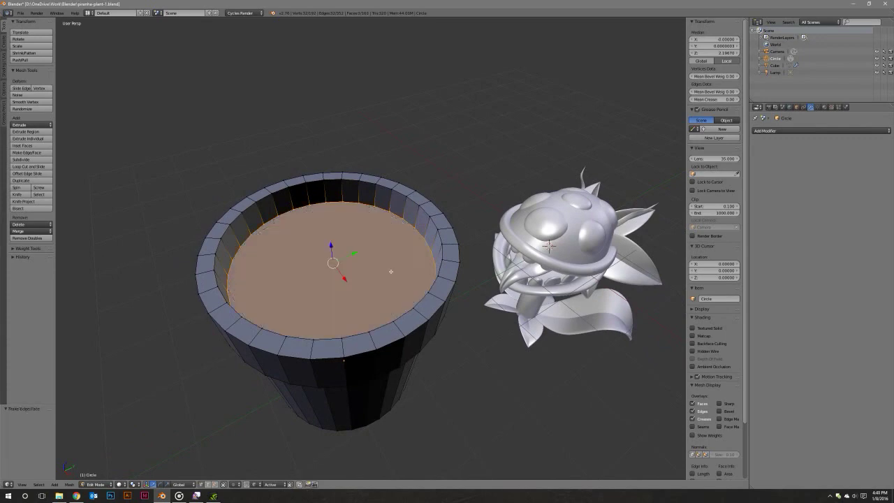
mouse_move(393, 270)
middle_down()
mouse_move(334, 323)
mouse_move(373, 273)
mouse_move(399, 272)
mouse_move(413, 257)
mouse_move(413, 283)
middle_up()
scroll(413, 286, up, 2)
With Limit Selection to Visible off, select the lip's top and lower edge loops and bevel them.
alt+right_click(367, 269)
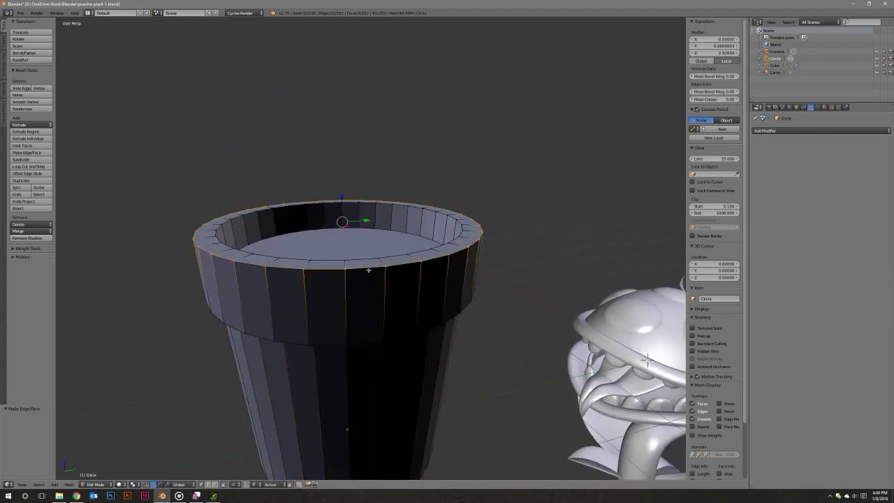
middle_drag(479, 298, 446, 272)
key(e)
click(414, 241)
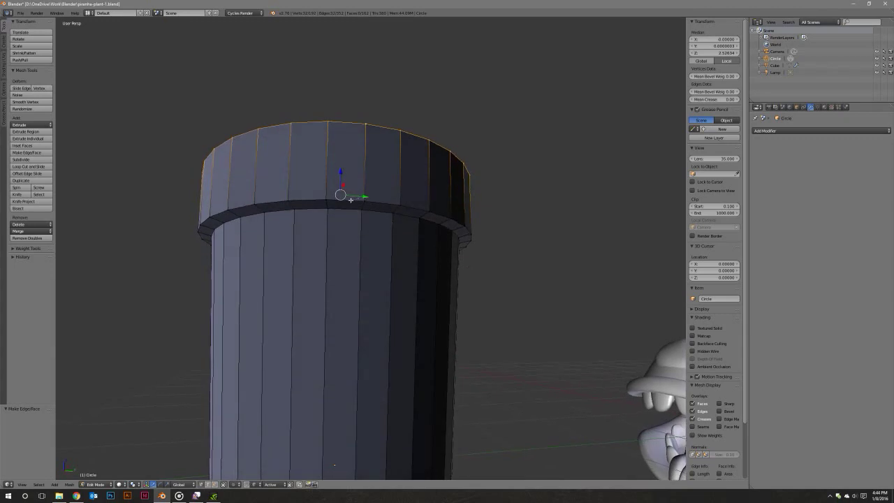
click(208, 484)
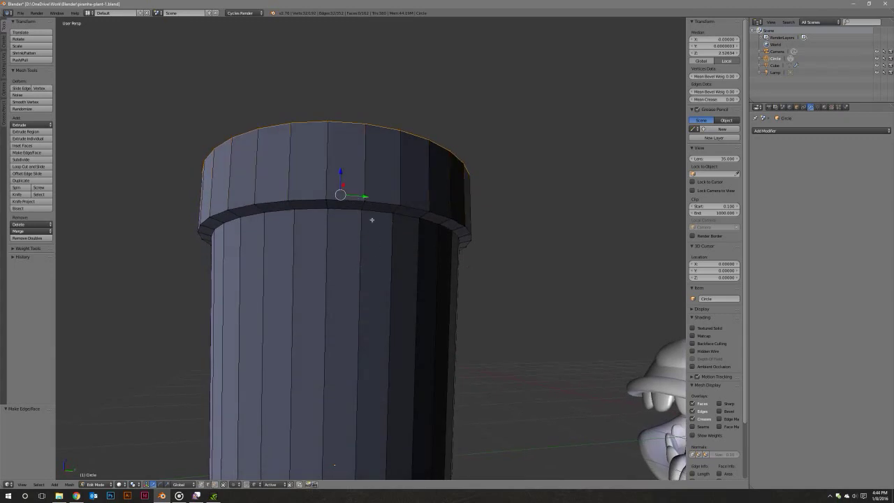
alt+shift+click(346, 201)
key(ctrl+b)
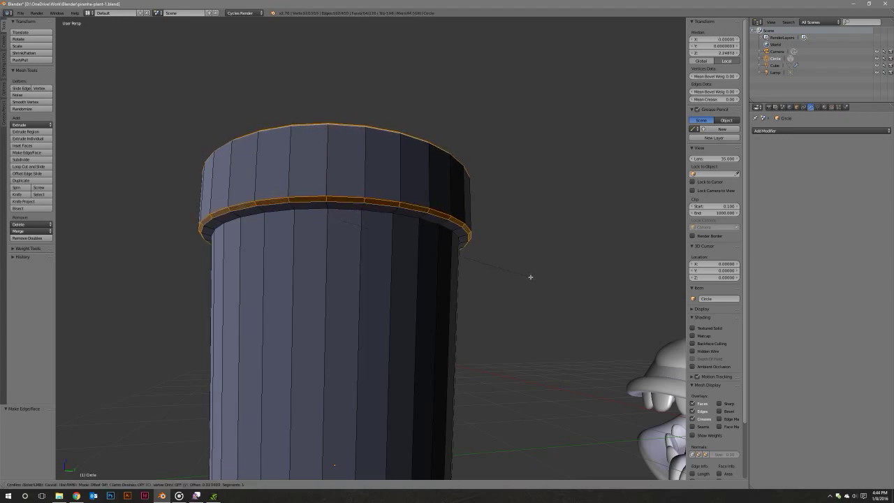
Confirm the lip bevel, then bevel the edge of the pot's bottom cap.
click(530, 276)
middle_drag(509, 286, 496, 237)
alt+right_click(480, 287)
key(ctrl+b)
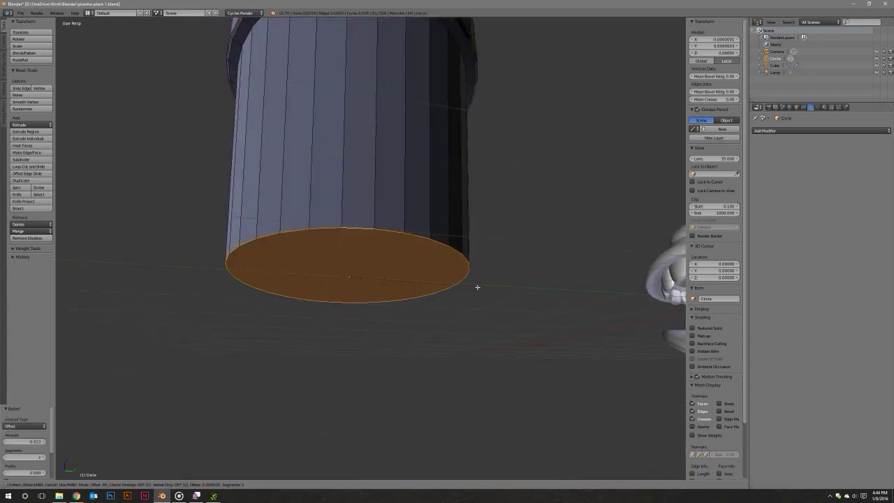
click(514, 289)
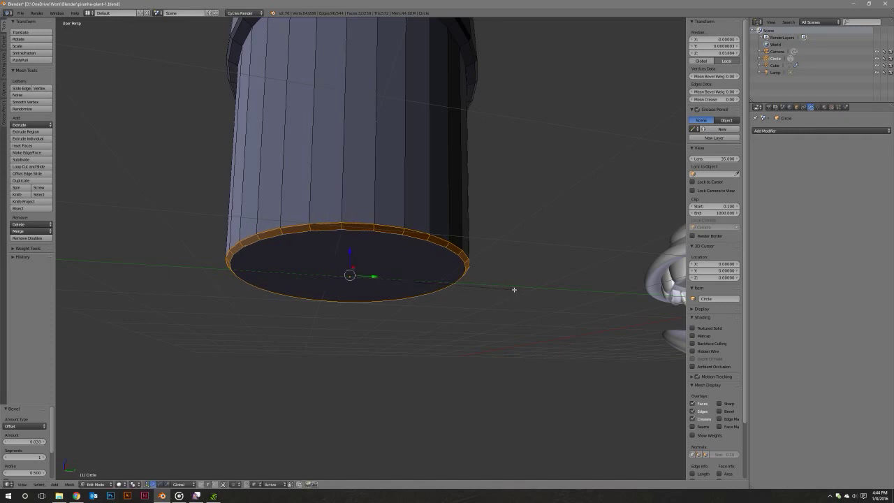
Return to Object Mode to view the finished pot beside the plant.
mouse_move(514, 289)
middle_down()
mouse_move(495, 215)
mouse_move(465, 251)
middle_up()
scroll(470, 226, down, 3)
scroll(447, 238, up, 1)
key(Tab)
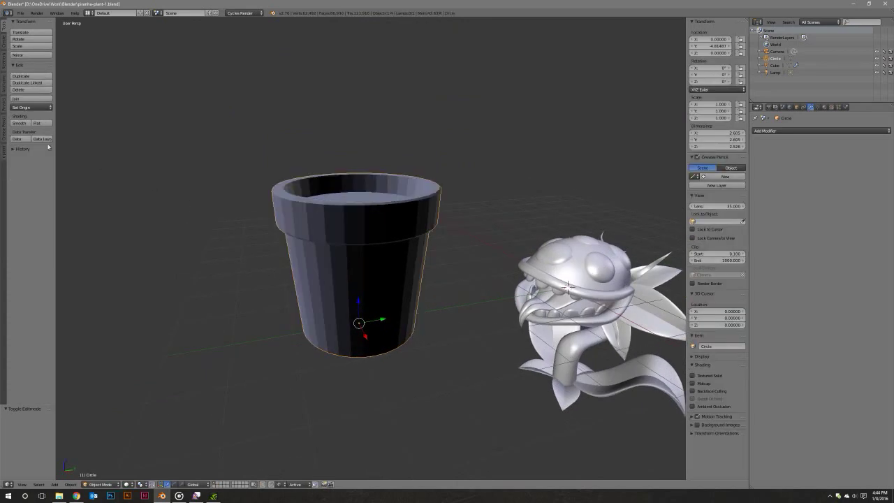
Shade the pot smooth and add an Edge Split modifier to it.
click(19, 123)
mouse_move(363, 231)
middle_down()
mouse_move(390, 217)
mouse_move(441, 225)
middle_up()
click(820, 131)
click(759, 185)
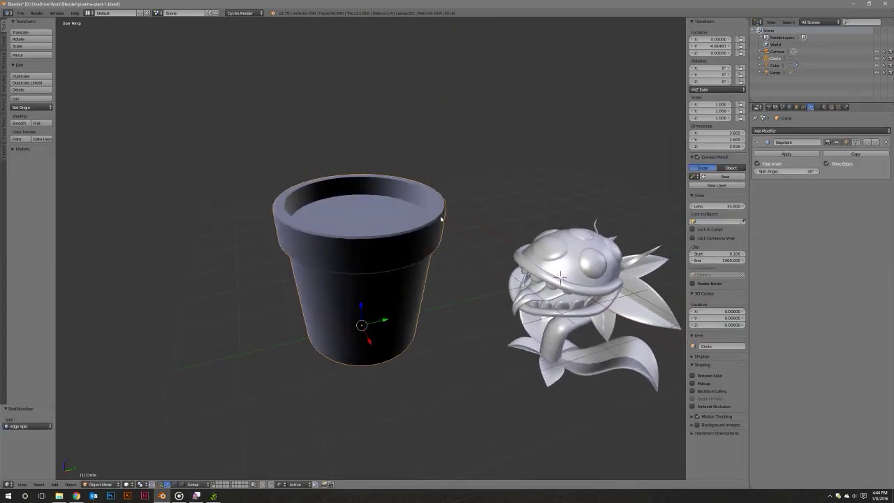
In Edit Mode, select the pot's top rim and lip-base edge loops and mark them sharp.
key(Tab)
scroll(441, 225, up, 2)
scroll(441, 225, up, 2)
alt+click(404, 226)
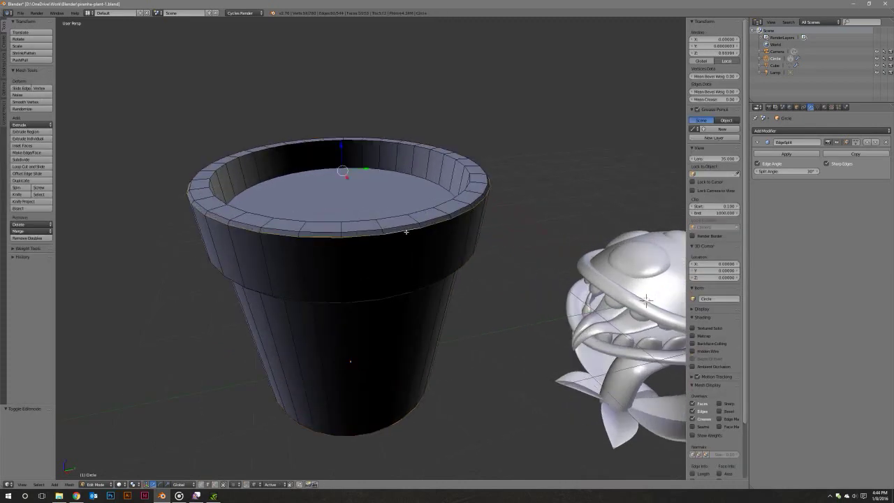
mouse_move(422, 239)
middle_down()
mouse_move(430, 219)
mouse_move(425, 174)
mouse_move(439, 280)
mouse_move(430, 245)
middle_up()
shift+click(431, 216)
alt+shift+click(366, 151)
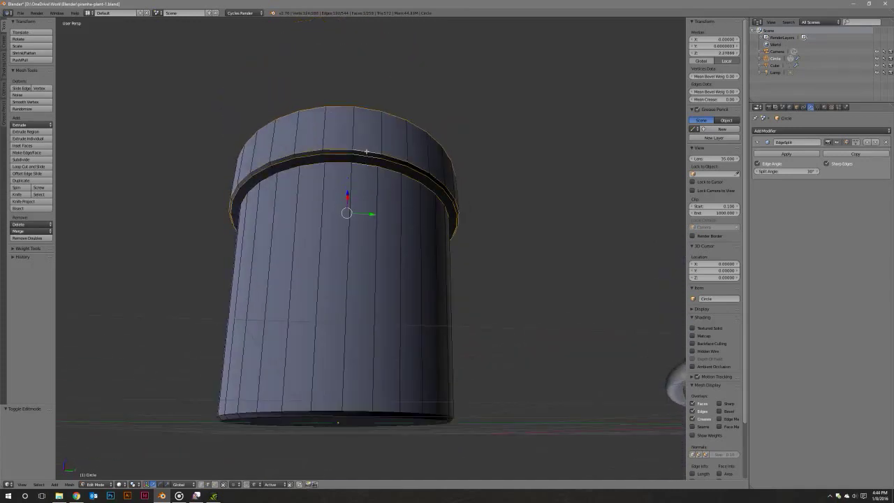
key(ctrl+e)
click(439, 183)
Mark the pot's bottom edge loop sharp and return to Object Mode.
mouse_move(438, 183)
middle_down()
mouse_move(419, 175)
mouse_move(387, 226)
mouse_move(379, 208)
mouse_move(405, 166)
mouse_move(415, 209)
mouse_move(453, 239)
mouse_move(399, 201)
mouse_move(412, 213)
mouse_move(395, 222)
mouse_move(353, 200)
mouse_move(377, 200)
mouse_move(387, 228)
middle_up()
alt+click(388, 226)
key(ctrl+e)
click(377, 216)
key(Tab)
scroll(414, 209, down, 3)
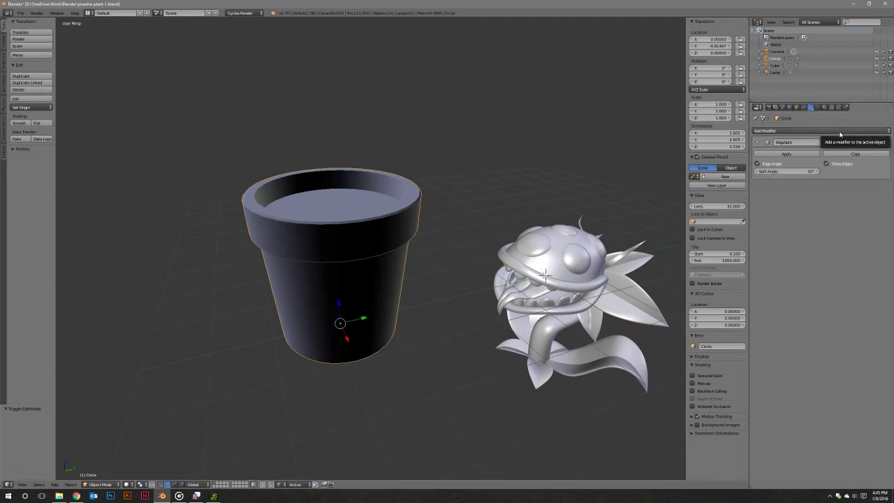
Turn off Edge Angle on the pot's Edge Split modifier.
click(757, 163)
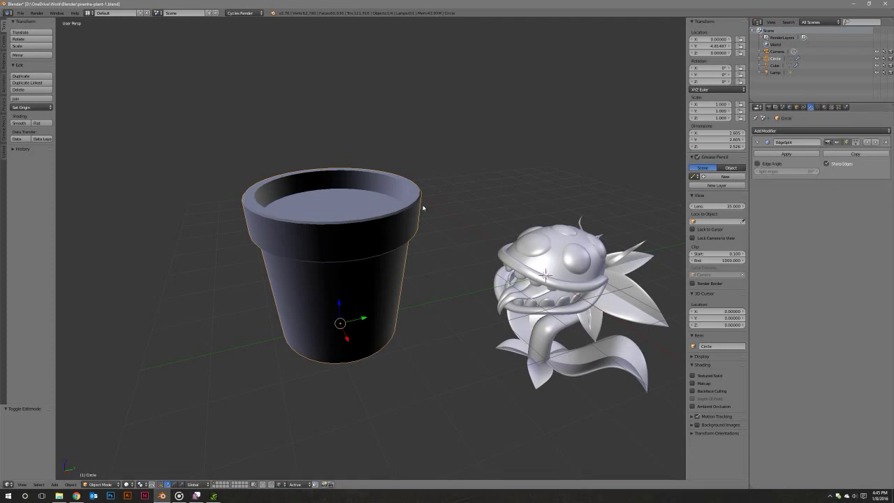
mouse_move(423, 202)
middle_down()
mouse_move(469, 215)
mouse_move(389, 368)
middle_up()
scroll(470, 216, up, 1)
scroll(473, 222, up, 2)
Try subdividing the pot's inner top face, undo it, and leave Edit Mode.
key(Tab)
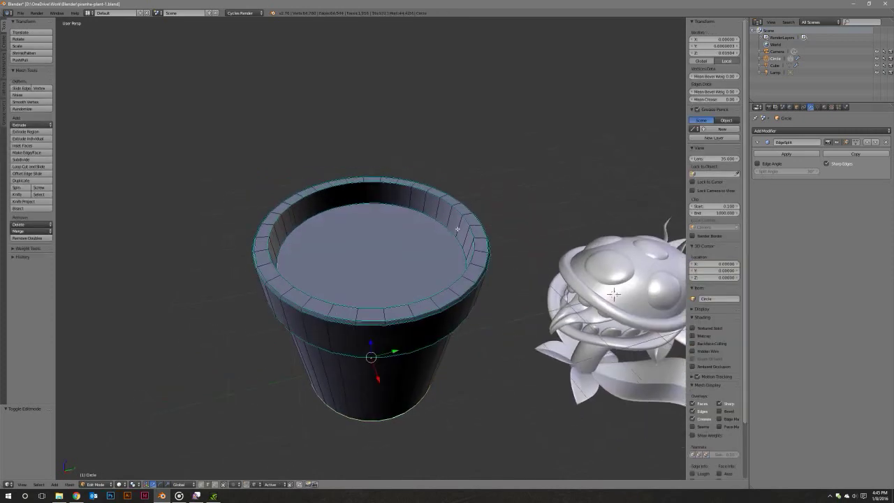
click(210, 483)
click(389, 259)
middle_drag(596, 273, 559, 232)
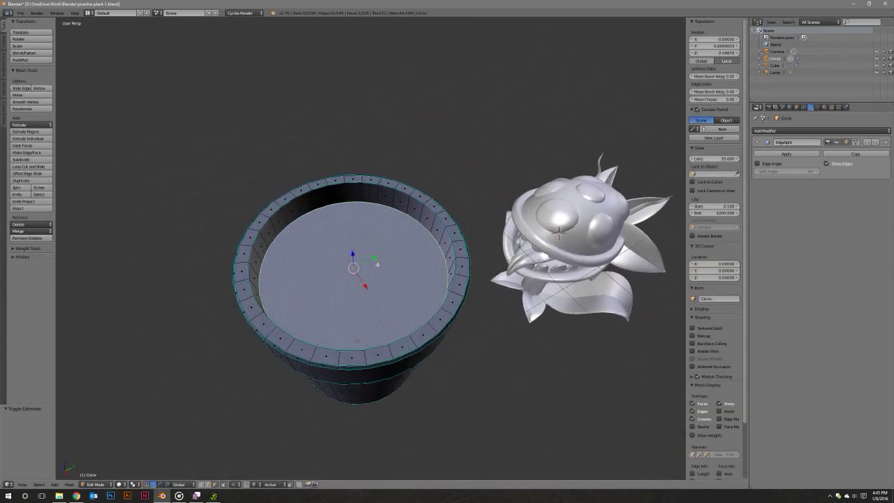
click(33, 160)
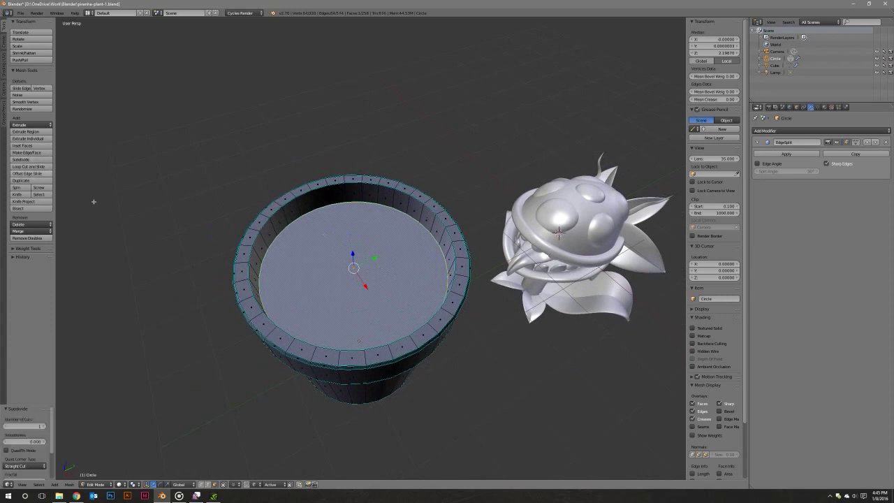
key(ctrl+z)
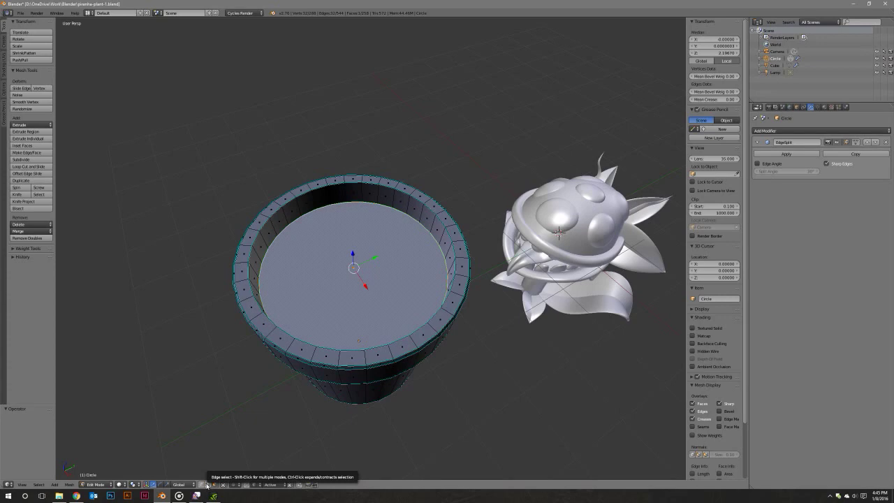
click(207, 484)
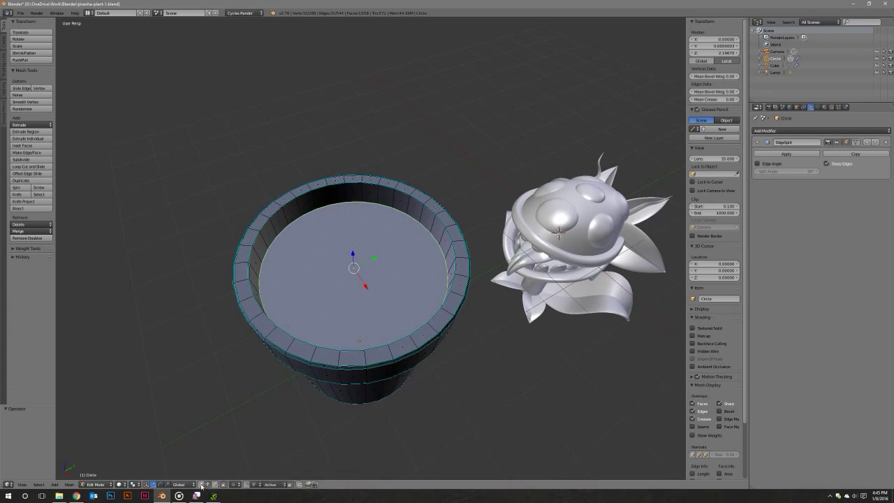
mouse_move(400, 321)
middle_down()
mouse_move(401, 358)
mouse_move(407, 346)
middle_up()
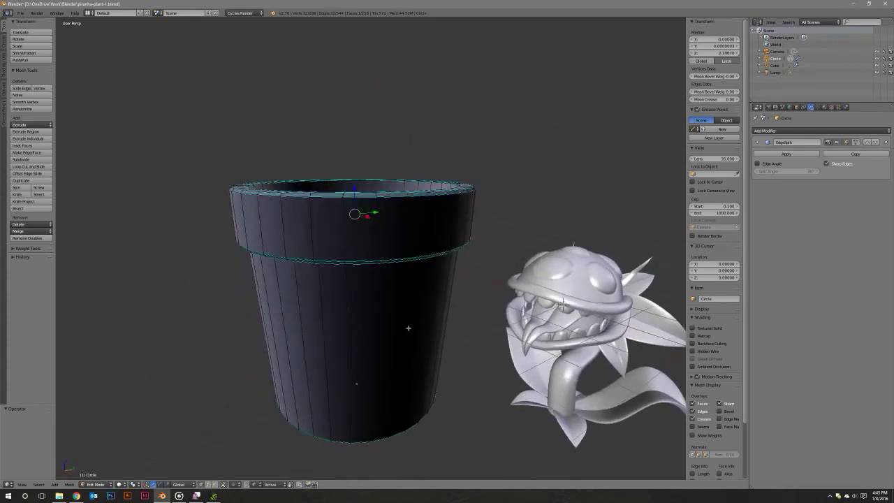
scroll(408, 346, up, 2)
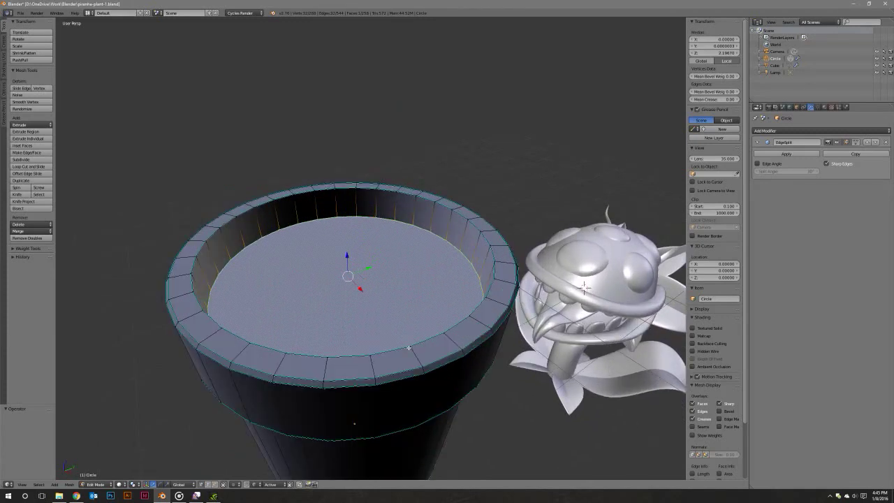
scroll(379, 347, down, 5)
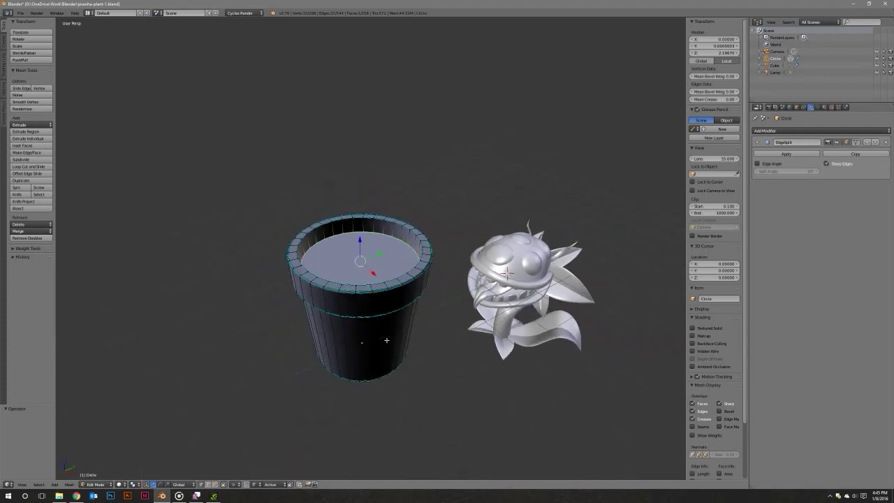
key(Tab)
mouse_move(379, 348)
middle_down()
mouse_move(397, 322)
mouse_move(386, 287)
mouse_move(366, 322)
middle_up()
Recalculate all the pot's normals to face outward, then select the piranha plant.
key(Tab)
key(a)
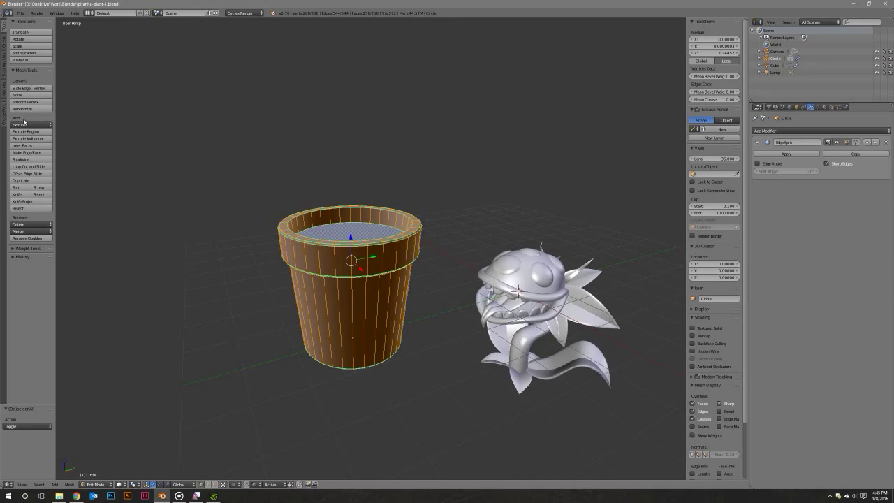
click(3, 70)
click(31, 83)
click(4, 33)
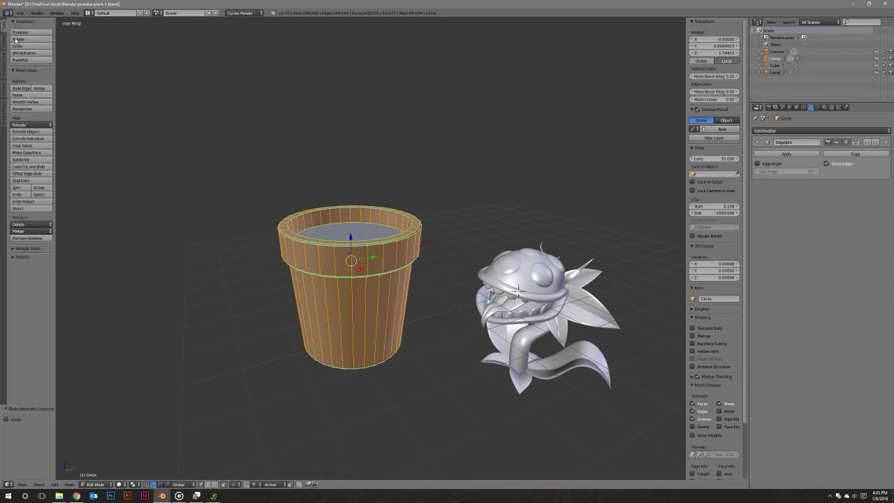
key(Tab)
mouse_move(348, 207)
middle_down()
mouse_move(324, 220)
mouse_move(486, 342)
mouse_move(403, 322)
middle_up()
right_click(486, 342)
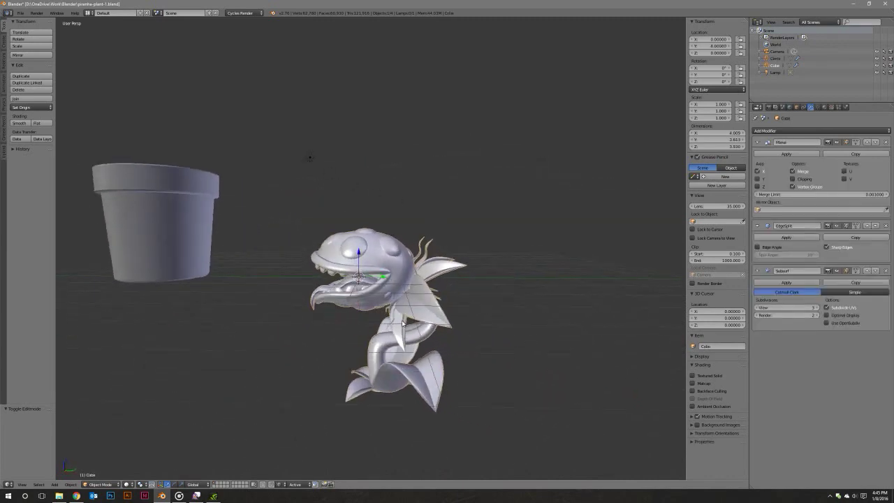
Switch to the right side view and select the whole plant mesh in Edit Mode.
key(KP_1)
key(KP_3)
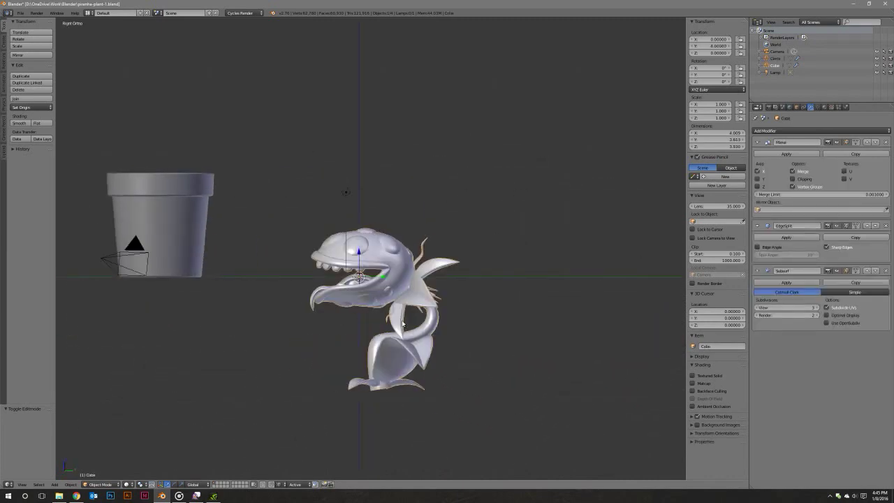
key(Tab)
key(a)
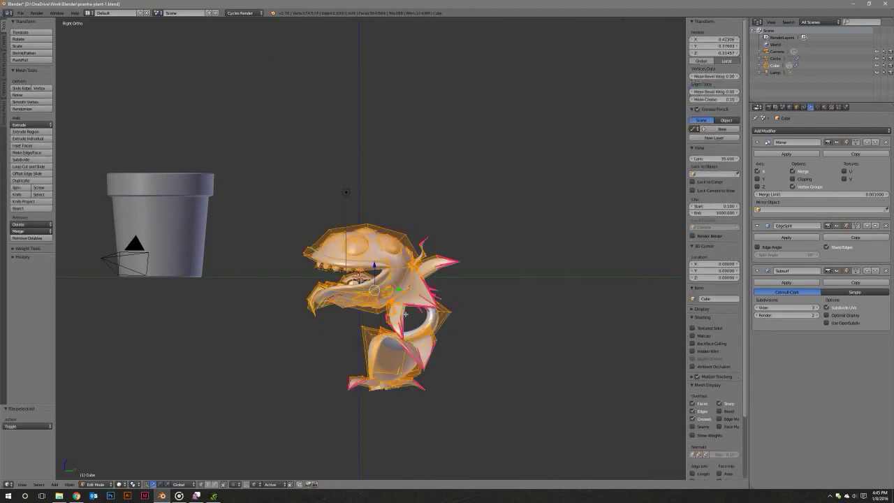
key(a)
key(a)
scroll(387, 253, up, 3)
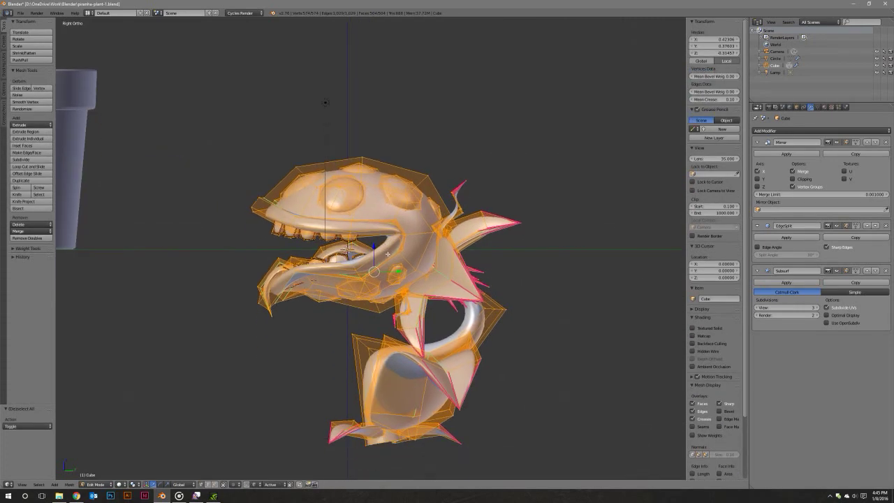
shift+middle_drag(372, 246, 380, 169)
Move the plant mesh straight up onto the ground line, then select the pot.
key(g)
key(z)
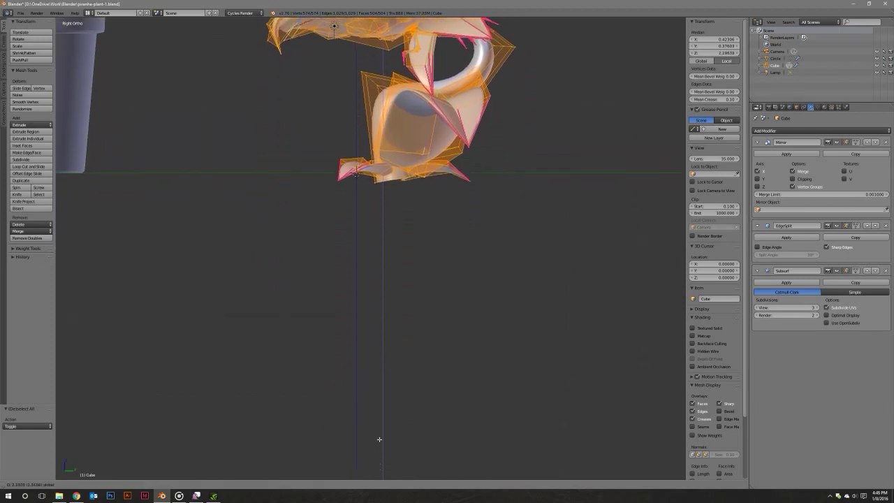
click(380, 450)
scroll(405, 377, down, 1)
shift+middle_drag(430, 303, 510, 319)
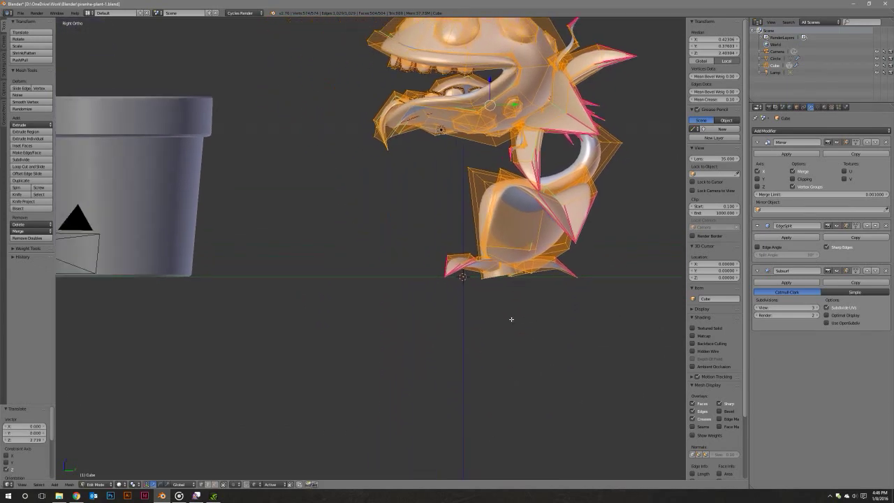
key(Tab)
right_click(206, 201)
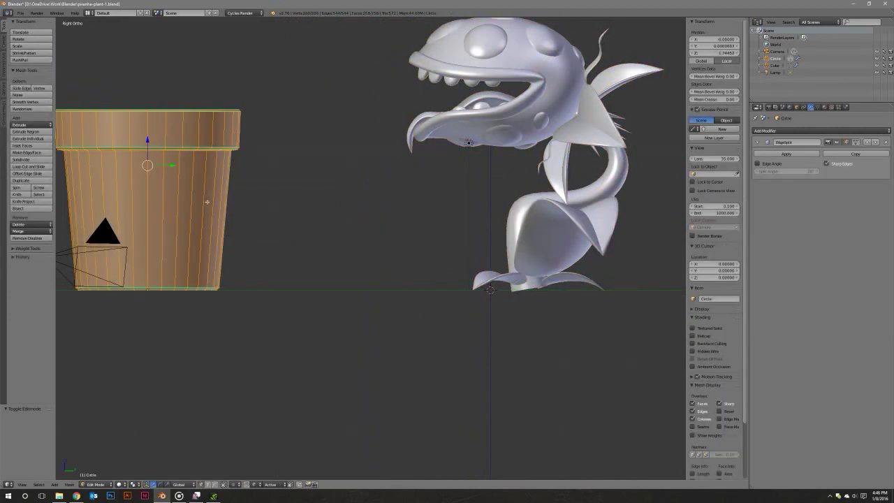
shift+middle_drag(243, 206, 260, 216)
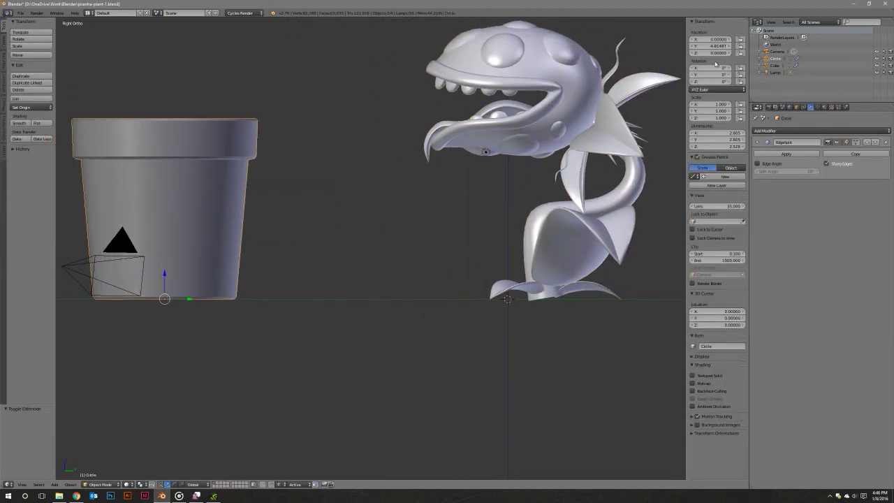
Move the pot to the origin, then select the whole plant mesh in wireframe view.
key(Return)
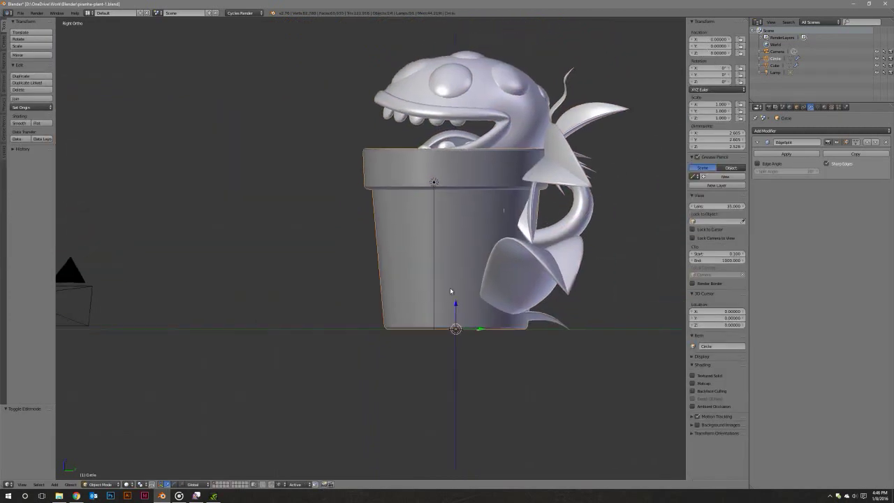
shift+middle_drag(450, 287, 469, 250)
right_click(464, 225)
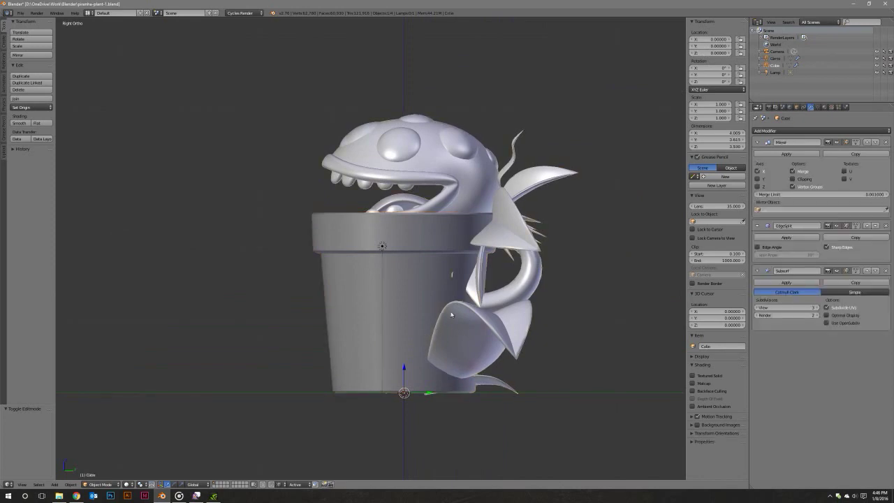
key(Tab)
key(a)
key(a)
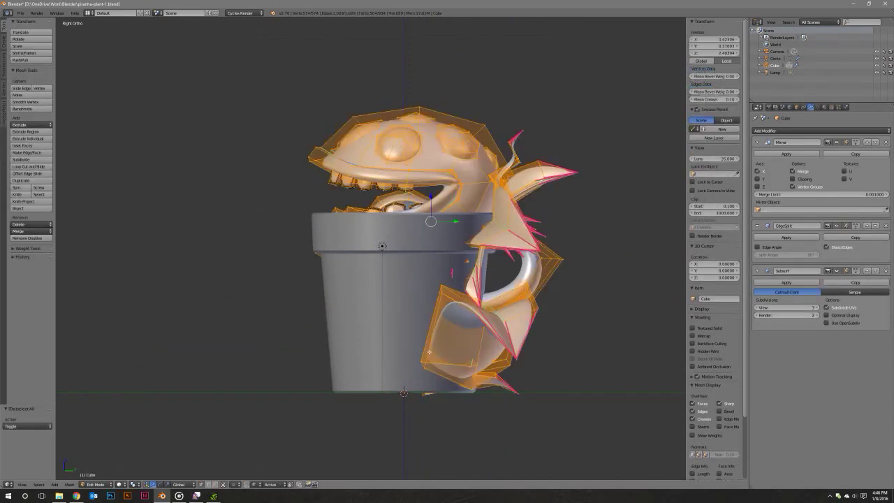
key(z)
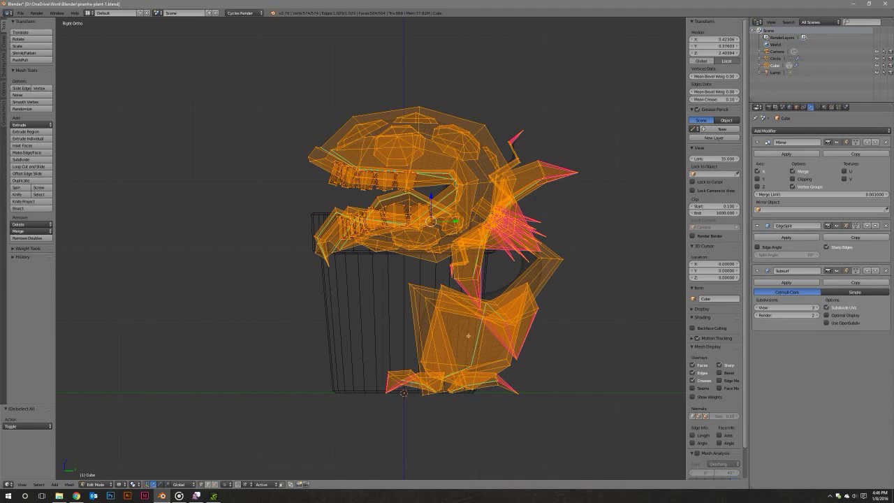
Lift the plant mesh along Z, shift it along Y, then fine-tune its height.
key(g)
key(z)
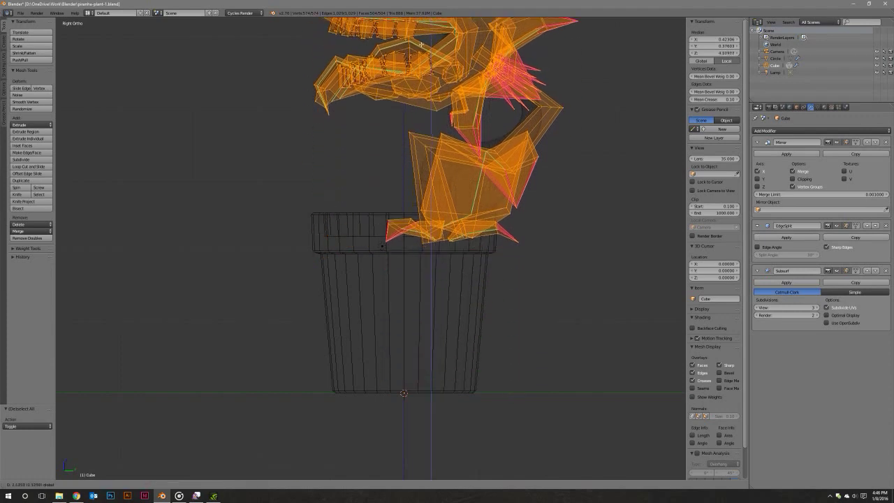
click(435, 93)
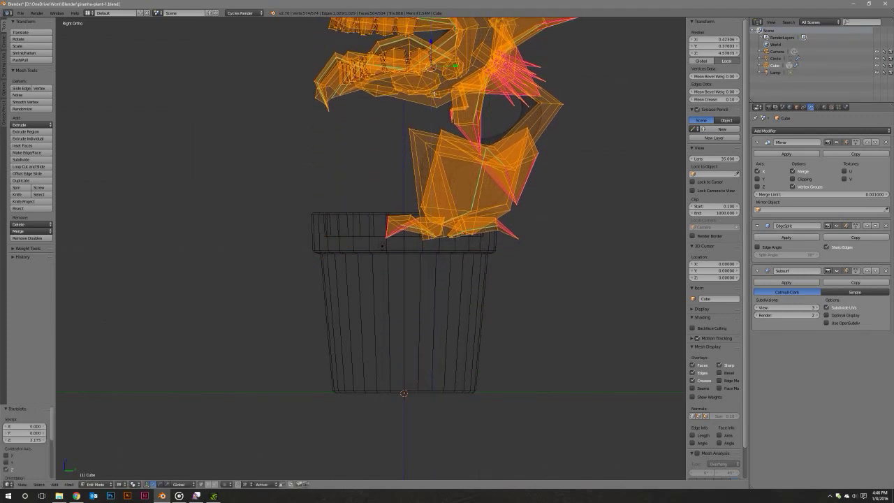
key(g)
key(y)
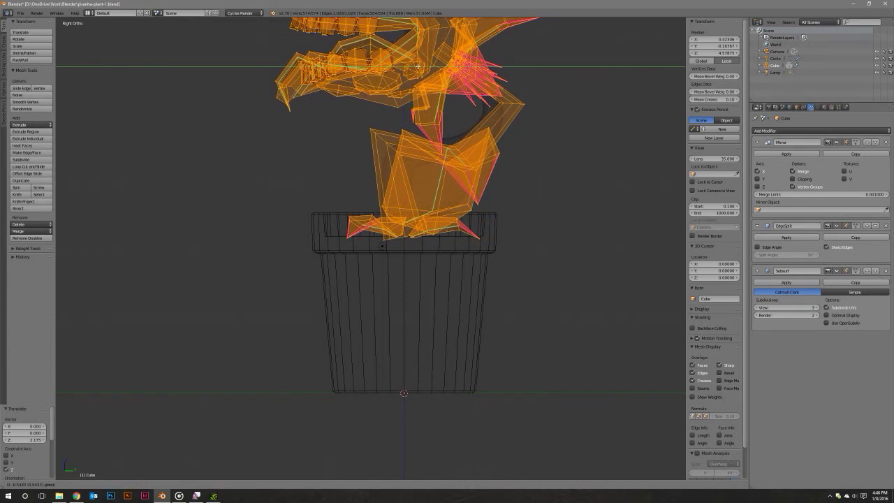
click(417, 66)
key(g)
key(z)
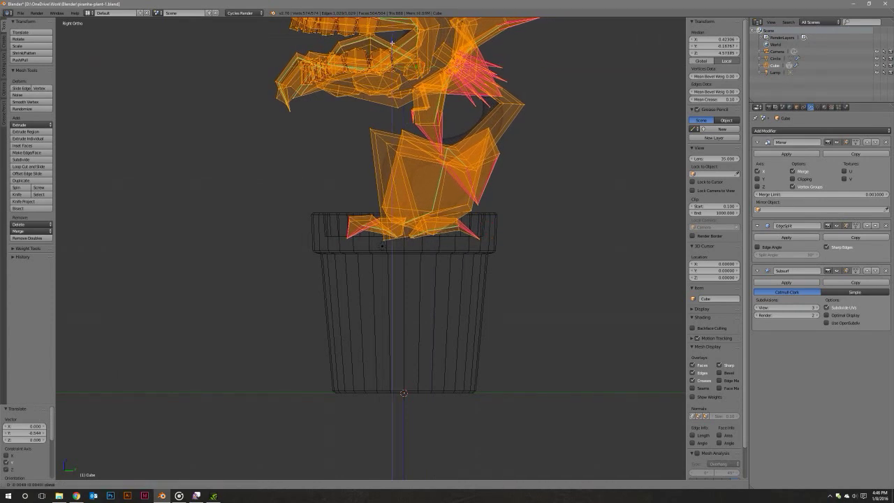
click(396, 46)
Pick a vertex on the leaf beside the pot rim.
shift+middle_drag(419, 230, 395, 252)
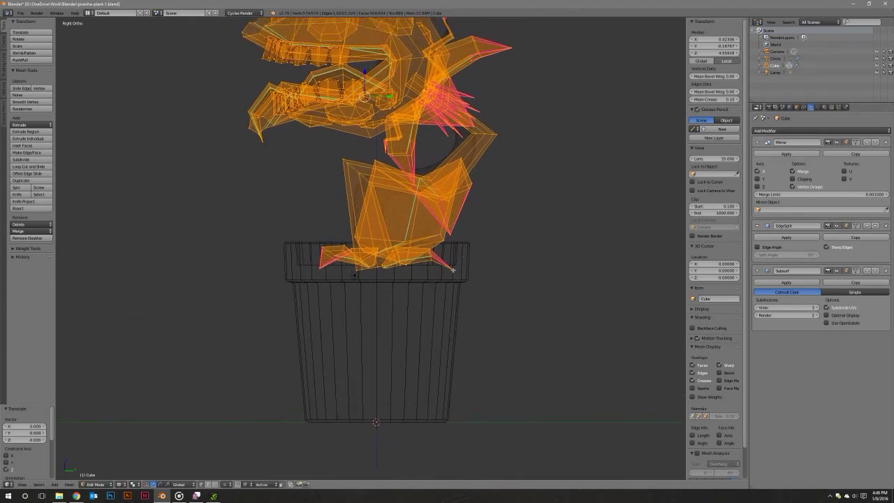
scroll(501, 261, up, 1)
right_click(505, 274)
scroll(501, 261, up, 2)
Tilt the first base leaf around its tip vertex using the Active Element pivot.
key(ctrl+l)
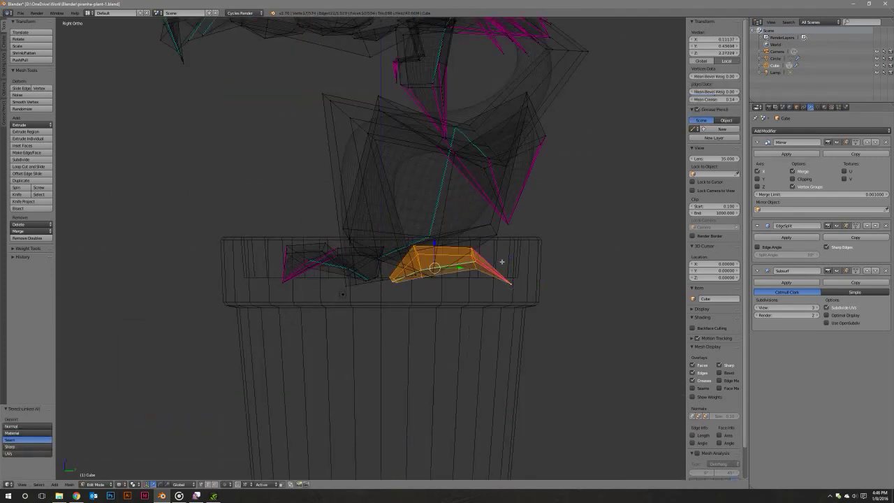
shift+right_click(397, 282)
click(134, 483)
click(154, 443)
ctrl+scroll(475, 349, down, 1)
key(r)
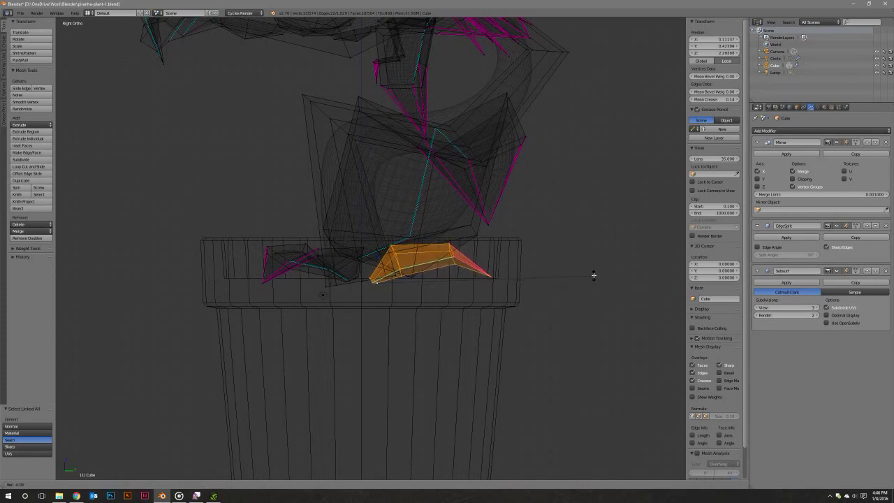
click(593, 276)
ctrl+scroll(462, 273, up, 1)
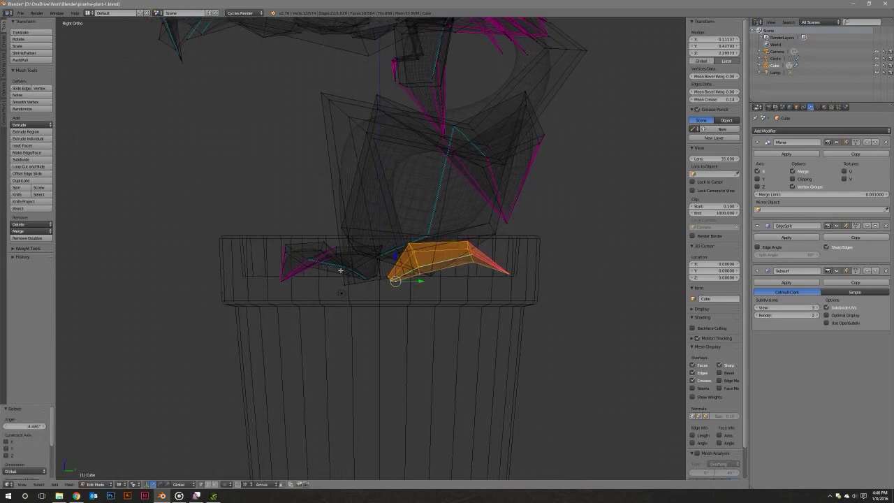
Select the small pointed leaf and freely rotate it to fit inside the pot.
right_click(364, 278)
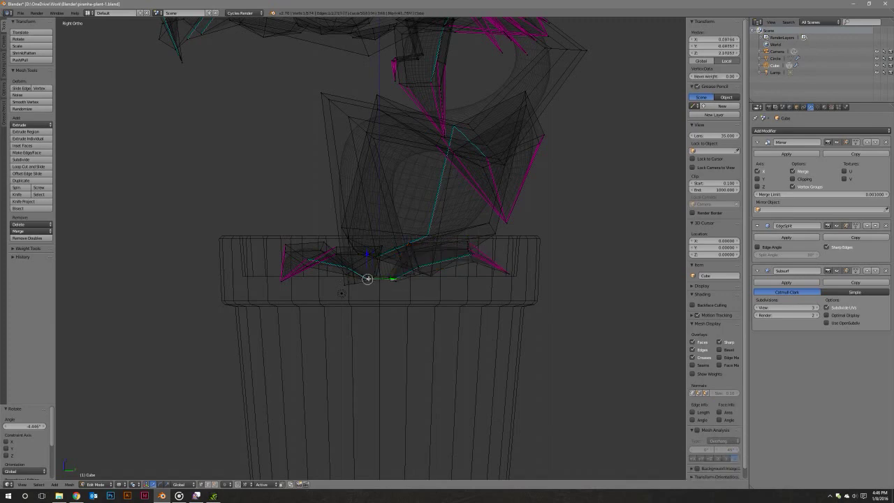
key(ctrl+l)
key(z)
middle_drag(390, 269, 374, 361)
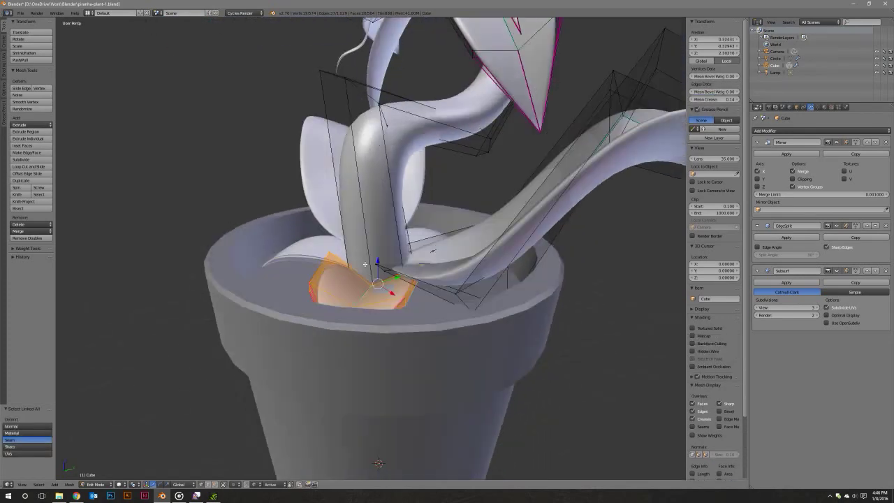
scroll(373, 360, up, 3)
scroll(373, 361, down, 3)
scroll(363, 377, up, 4)
key(z)
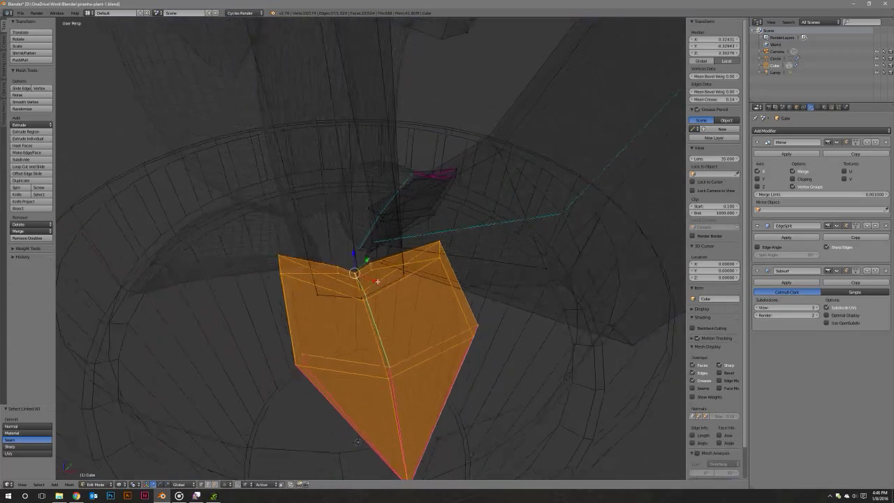
middle_drag(360, 391, 359, 464)
key(z)
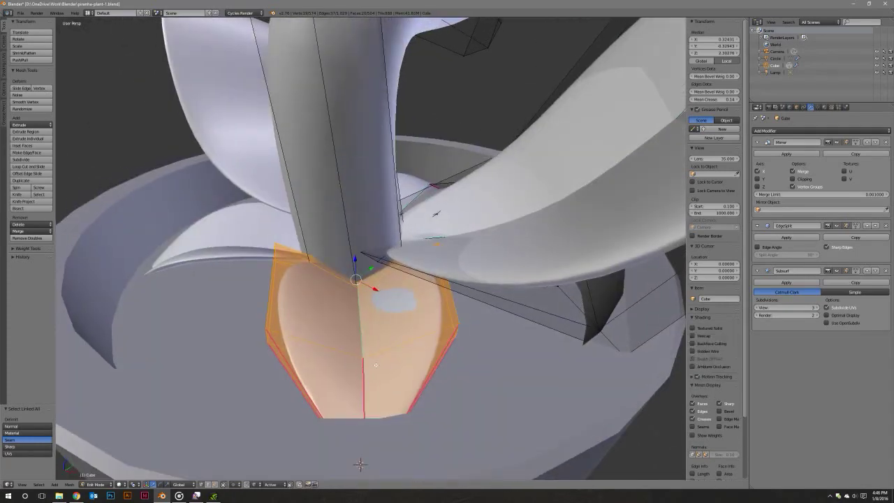
key(r)
key(r)
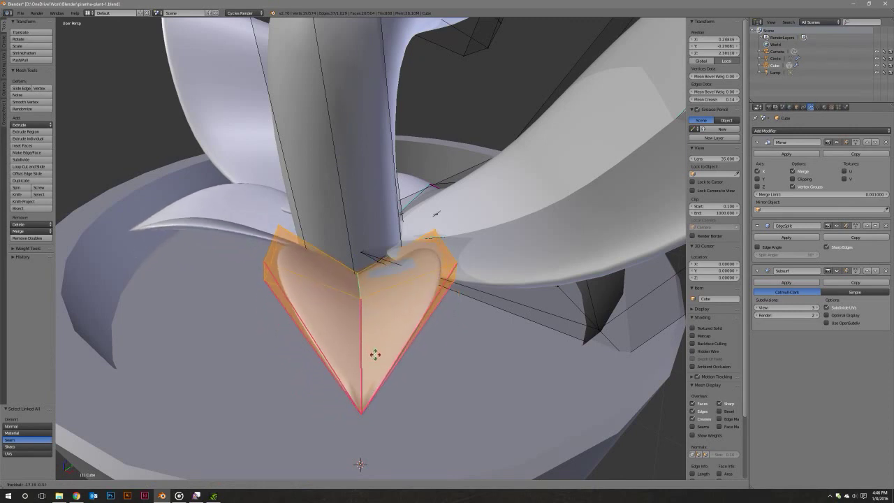
click(375, 355)
Move the small leaf along Y, then along X, and nudge it into place.
middle_drag(375, 354, 361, 387)
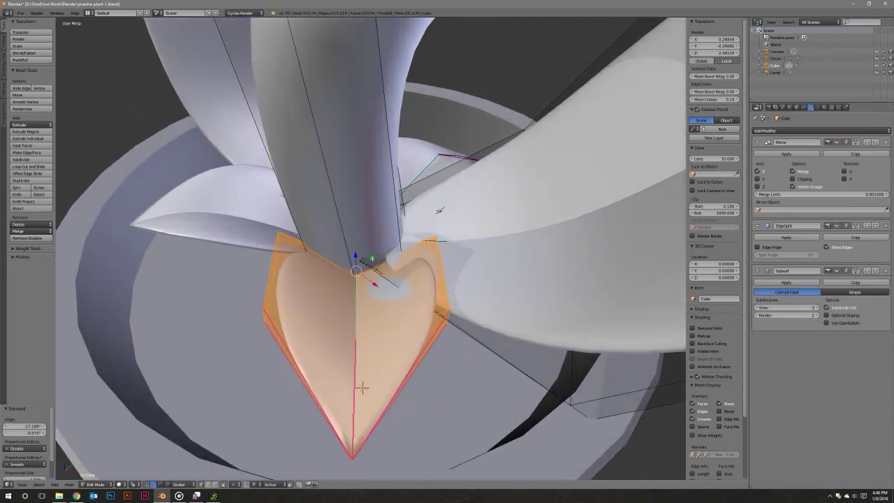
key(g)
key(y)
click(373, 279)
key(g)
key(y)
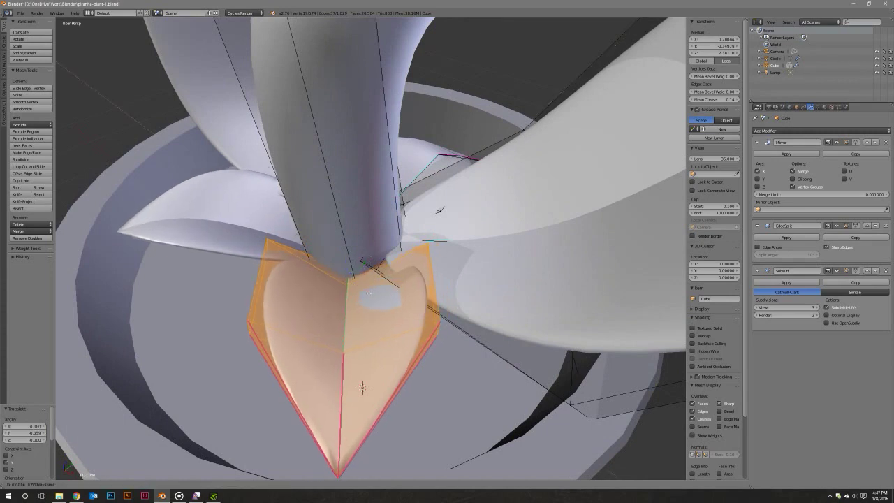
key(x)
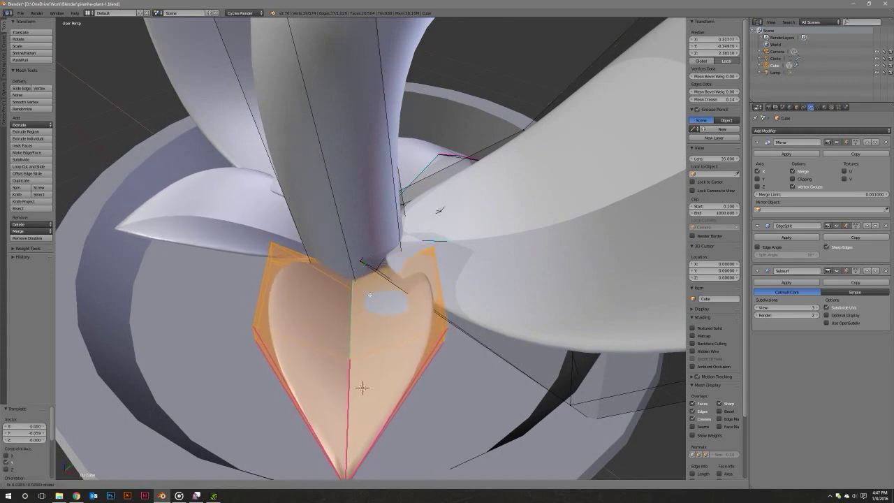
click(377, 288)
middle_drag(377, 288, 394, 279)
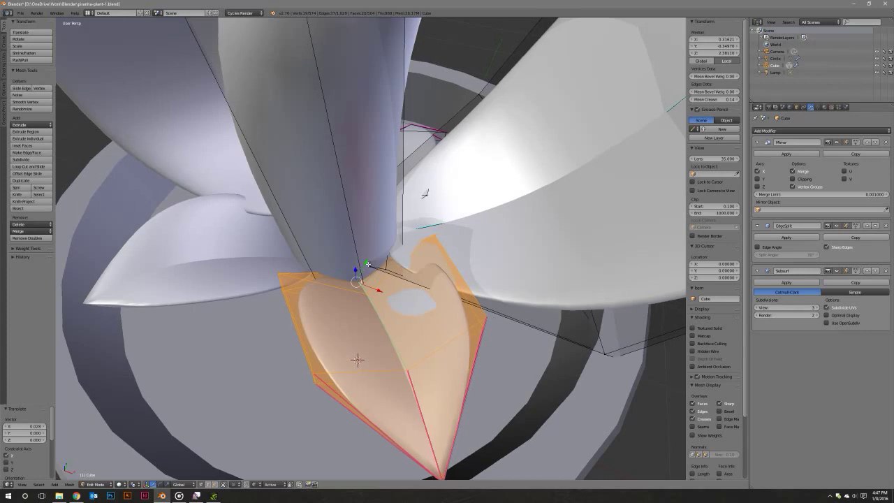
drag(356, 282, 397, 284)
middle_drag(399, 284, 396, 314)
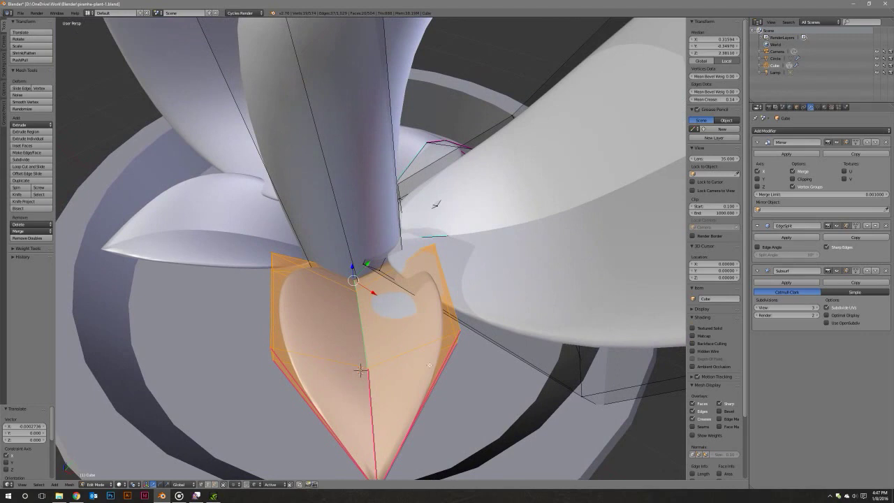
Rotate the leaf −6° around Z, then pick a vertex on the curved leaf.
key(r)
key(z)
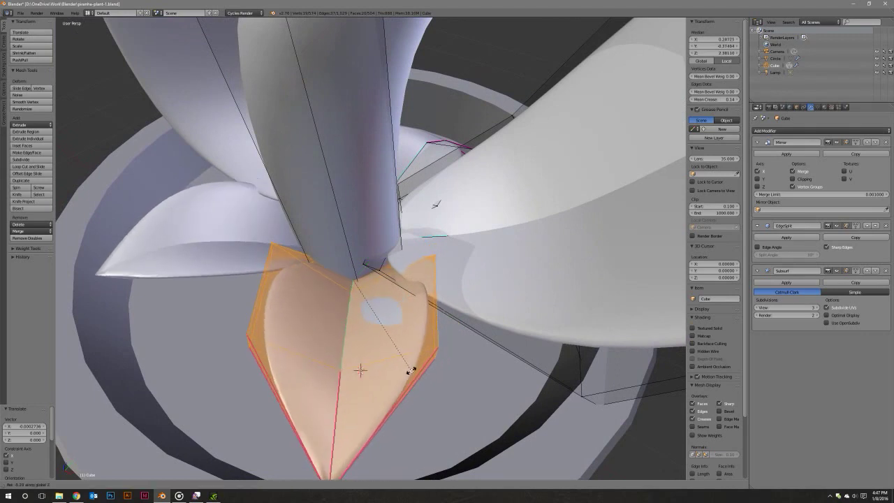
click(416, 349)
mouse_move(394, 311)
middle_down()
mouse_move(393, 329)
mouse_move(395, 318)
mouse_move(368, 291)
mouse_move(476, 324)
middle_up()
right_click(476, 325)
scroll(476, 324, down, 2)
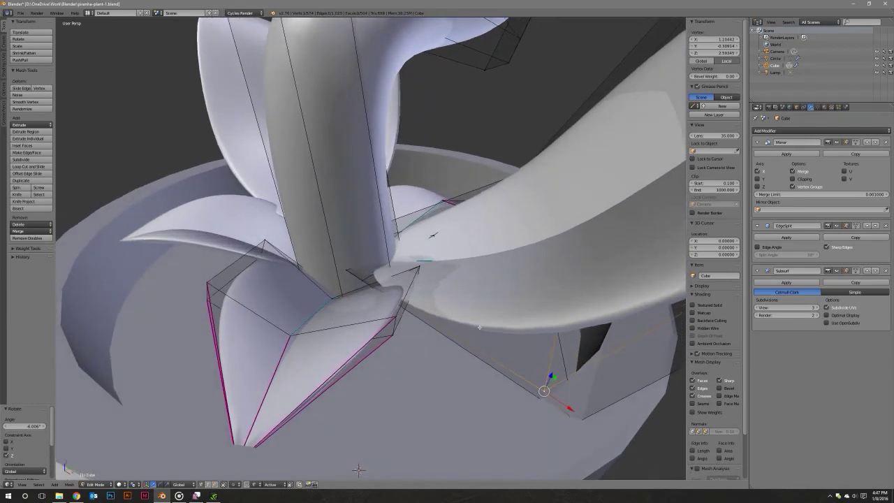
scroll(476, 321, down, 4)
scroll(475, 304, down, 1)
Select the whole curved leaf and move it 0.044 along Z.
key(ctrl+l)
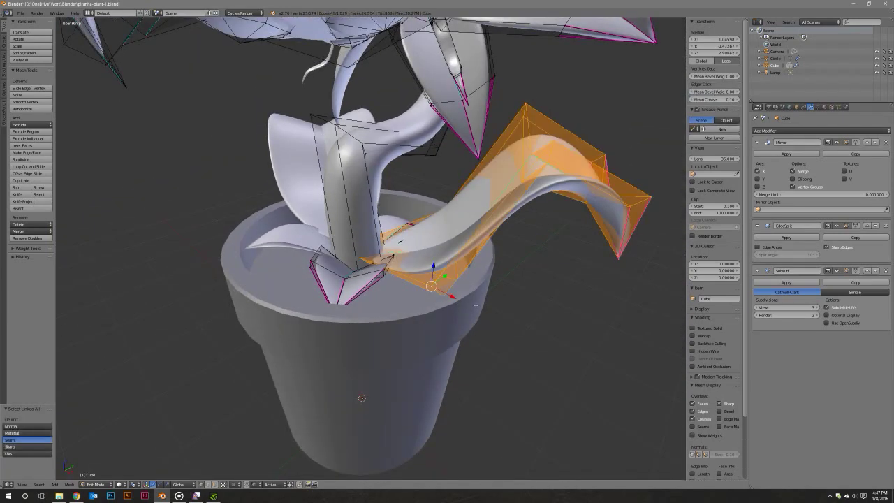
middle_drag(476, 304, 449, 269)
key(g)
key(z)
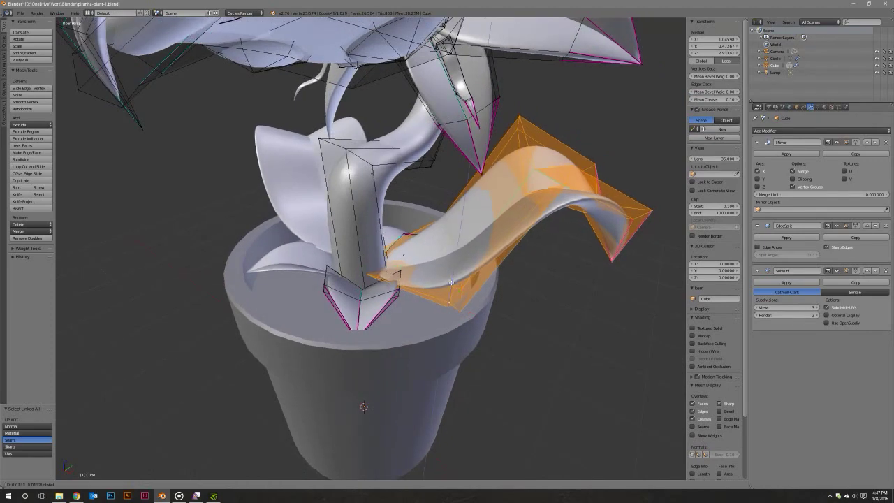
click(451, 289)
scroll(451, 294, up, 2)
scroll(451, 294, up, 2)
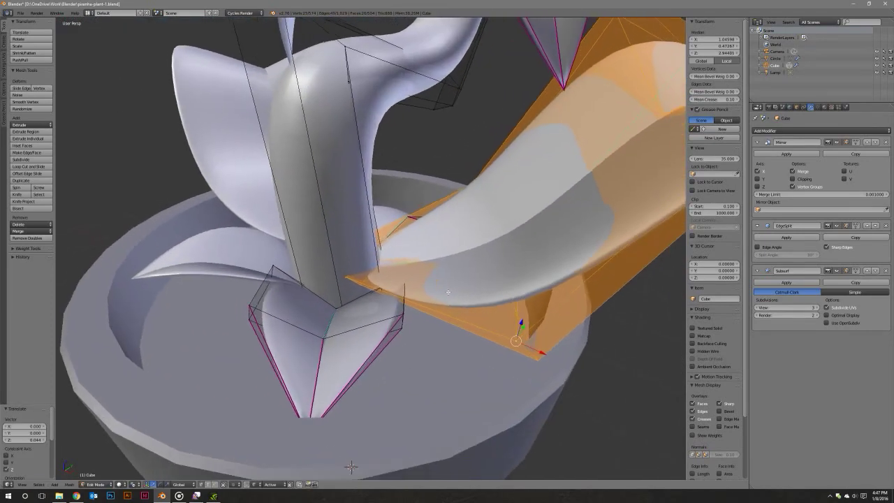
scroll(440, 294, up, 1)
mouse_move(465, 295)
middle_down()
mouse_move(443, 286)
mouse_move(468, 303)
middle_up()
scroll(491, 249, down, 3)
scroll(442, 261, down, 4)
Return to Object Mode and select the flowerpot.
key(Tab)
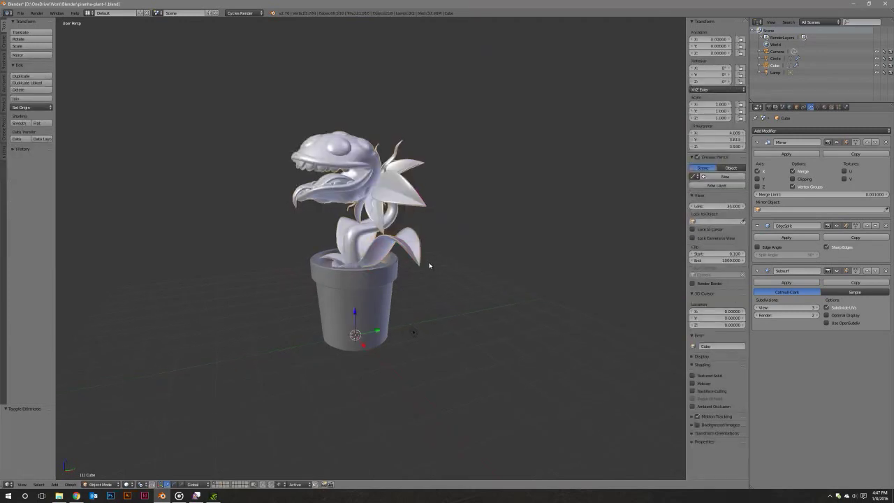
mouse_move(429, 265)
middle_down()
mouse_move(421, 265)
mouse_move(446, 263)
mouse_move(430, 296)
middle_up()
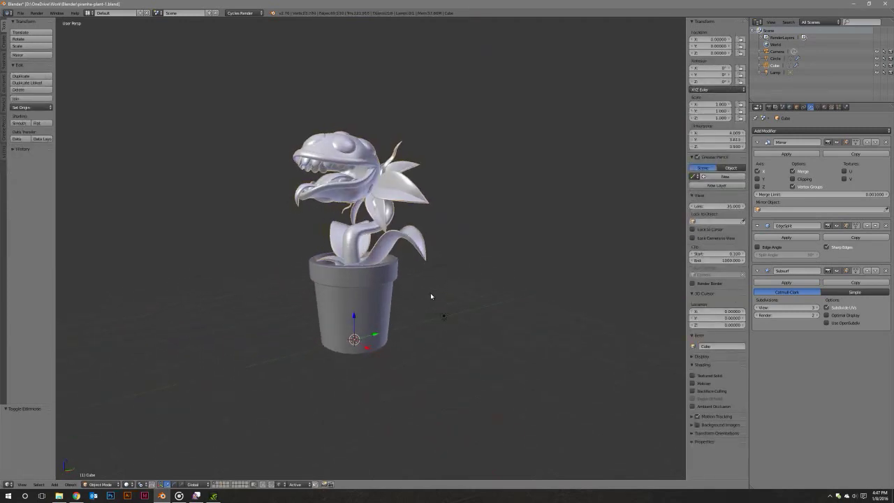
scroll(431, 296, up, 2)
right_click(407, 290)
scroll(407, 289, up, 2)
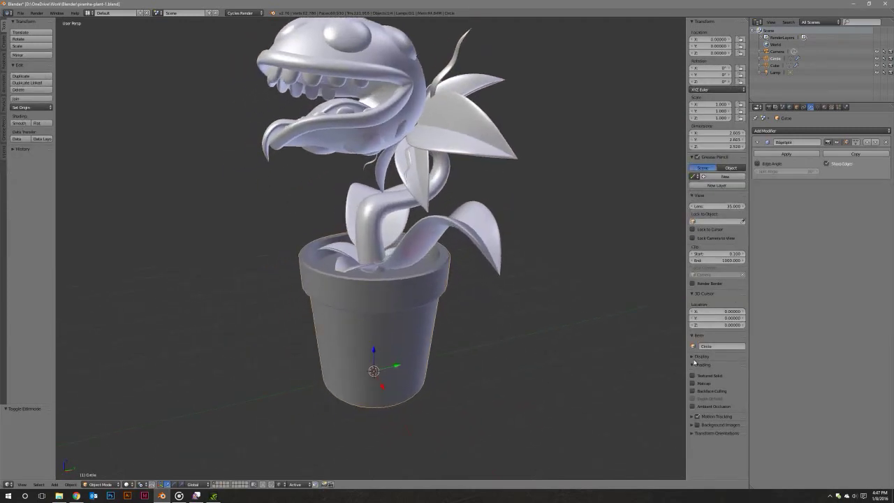
Shade the viewport with a grey matcap and look down on the plant.
click(699, 383)
mouse_move(433, 291)
middle_down()
mouse_move(468, 300)
mouse_move(470, 288)
mouse_move(431, 324)
mouse_move(407, 280)
mouse_move(403, 291)
middle_up()
scroll(422, 303, up, 3)
Enter Edit Mode on the pot, pick a rim vertex, and view through the scene camera.
key(Tab)
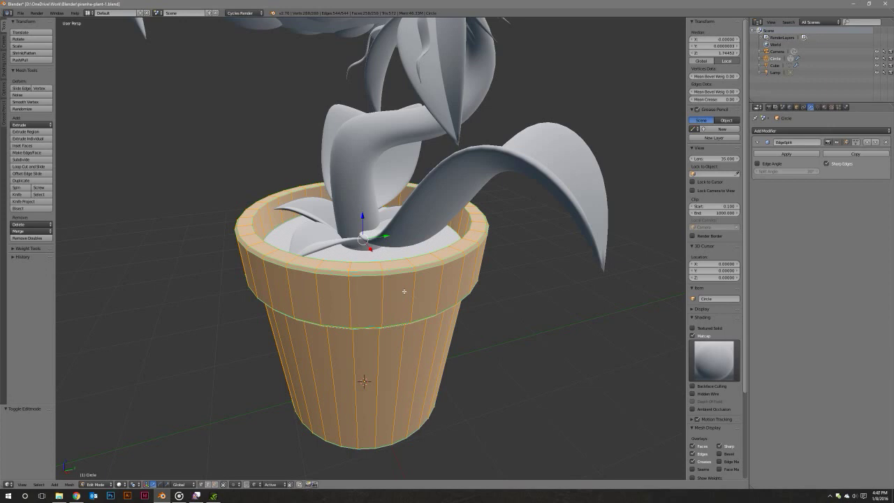
mouse_move(474, 281)
middle_down()
mouse_move(445, 280)
mouse_move(473, 325)
mouse_move(439, 293)
middle_up()
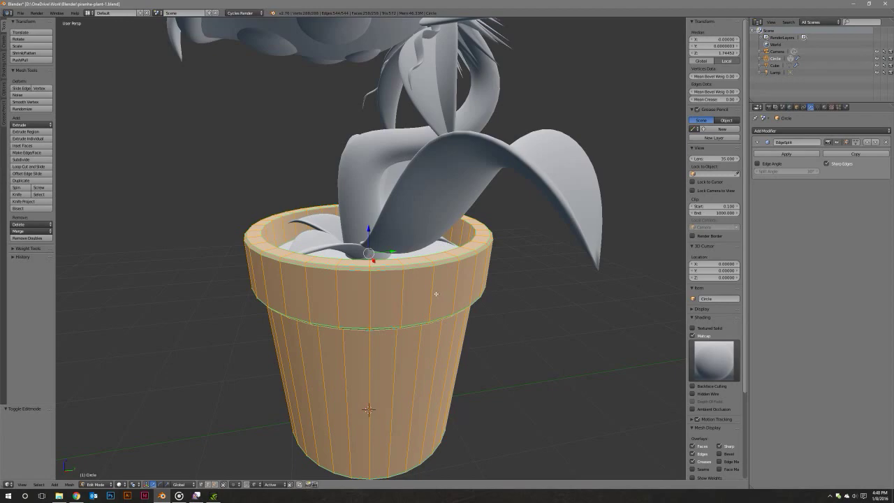
scroll(433, 299, up, 1)
scroll(430, 303, up, 1)
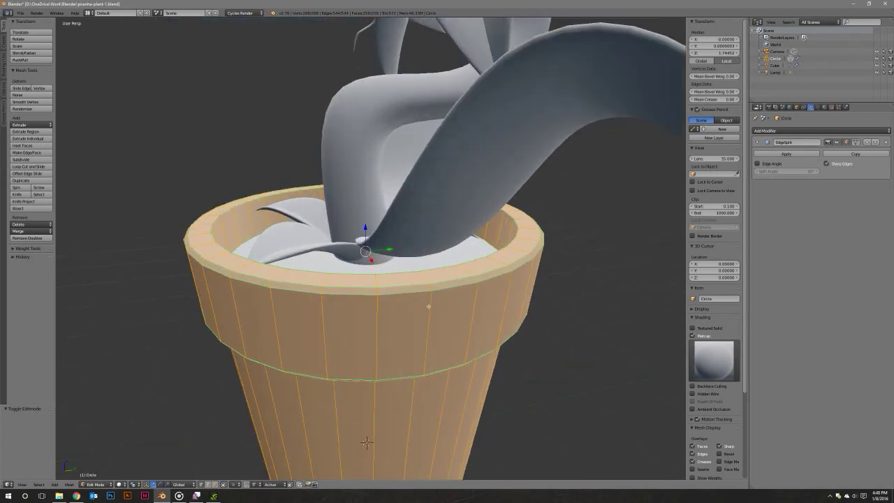
right_click(380, 298)
mouse_move(380, 298)
middle_down()
mouse_move(473, 298)
mouse_move(423, 313)
mouse_move(382, 285)
middle_up()
scroll(423, 313, down, 3)
key(KP_0)
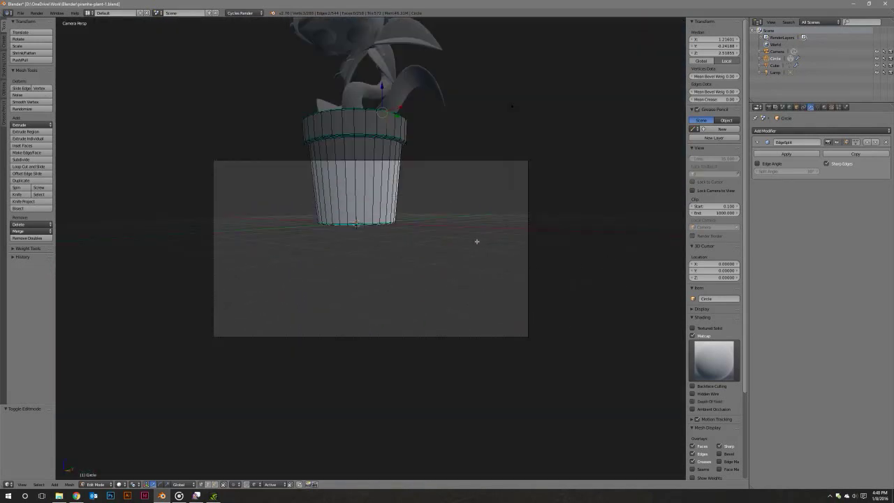
Select the camera and, with Lock Camera to View on, frame the whole plant centred in its shot.
key(Tab)
right_click(529, 253)
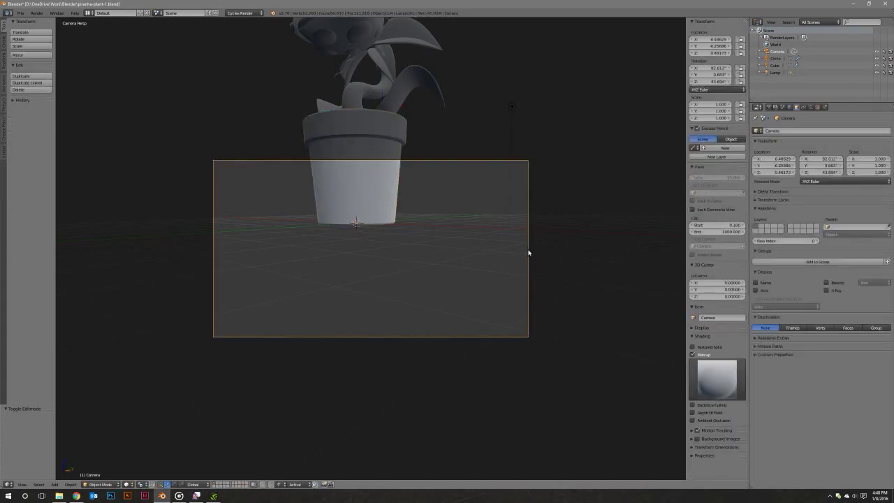
click(701, 209)
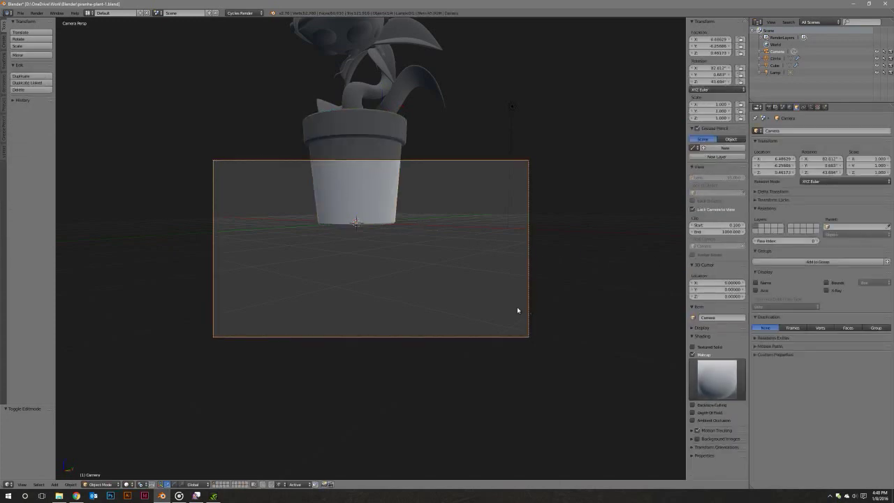
mouse_move(435, 198)
shift+middle_down()
mouse_move(454, 245)
mouse_move(409, 263)
shift+middle_up()
scroll(457, 251, down, 3)
scroll(456, 254, down, 1)
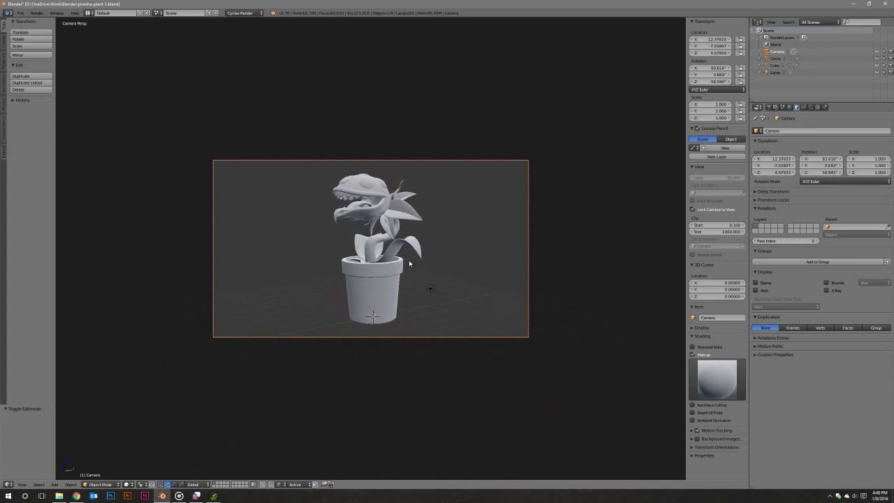
shift+middle_drag(452, 265, 452, 263)
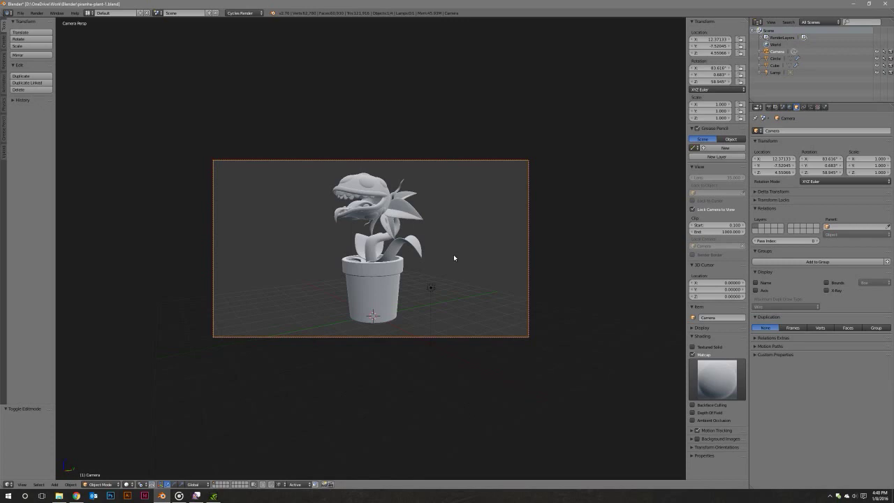
click(691, 209)
Orbit out of camera view around the plant and select the flowerpot.
middle_drag(424, 255, 427, 257)
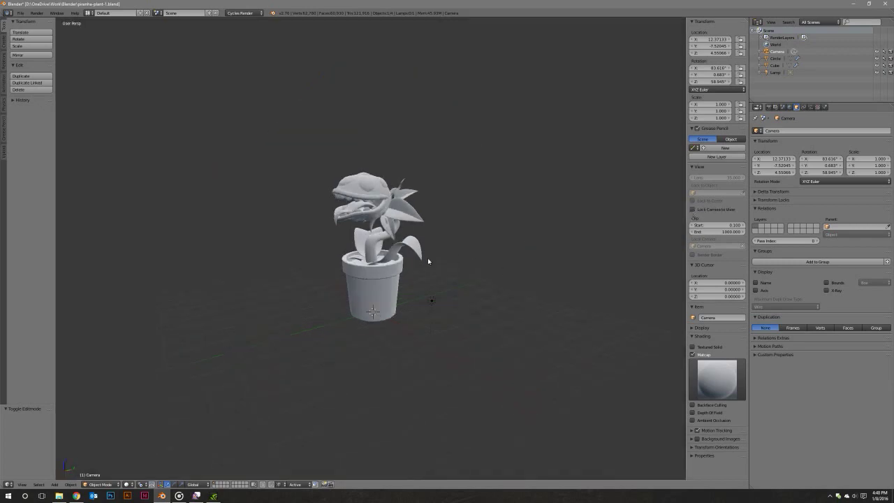
scroll(429, 272, up, 3)
scroll(433, 294, up, 2)
scroll(445, 300, up, 1)
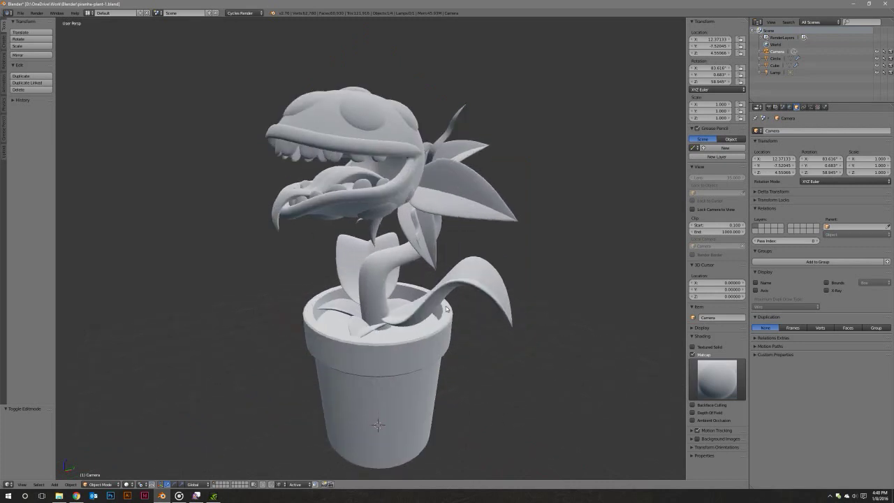
scroll(446, 298, up, 1)
mouse_move(445, 297)
middle_down()
mouse_move(457, 297)
mouse_move(457, 273)
mouse_move(457, 282)
mouse_move(435, 259)
mouse_move(388, 259)
mouse_move(456, 312)
middle_up()
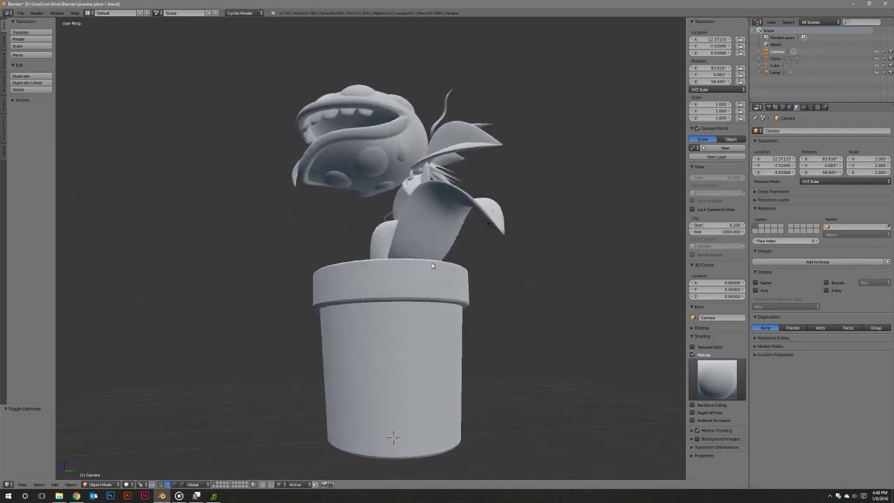
mouse_move(433, 266)
middle_down()
mouse_move(440, 302)
mouse_move(432, 278)
mouse_move(437, 307)
mouse_move(409, 384)
mouse_move(404, 474)
middle_up()
scroll(437, 310, up, 2)
right_click(405, 313)
In the pot's Edit Mode, lower a rim vertex along Z to form a V-notch.
key(Tab)
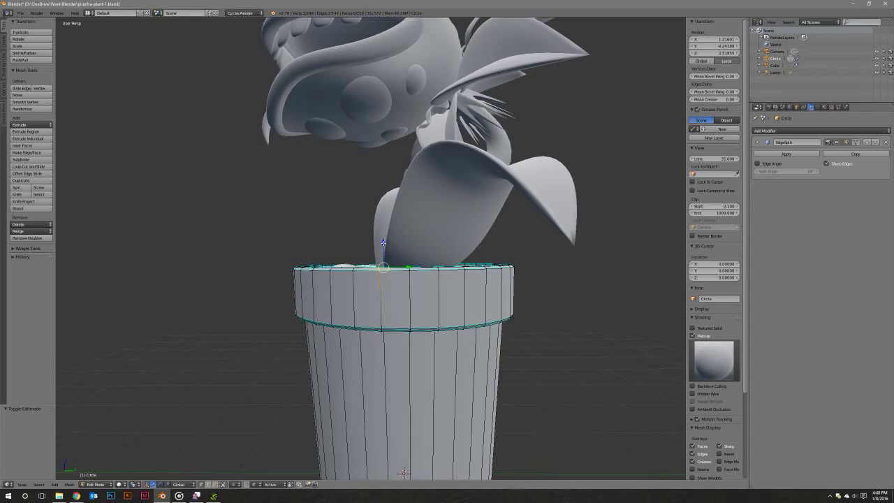
key(g)
key(z)
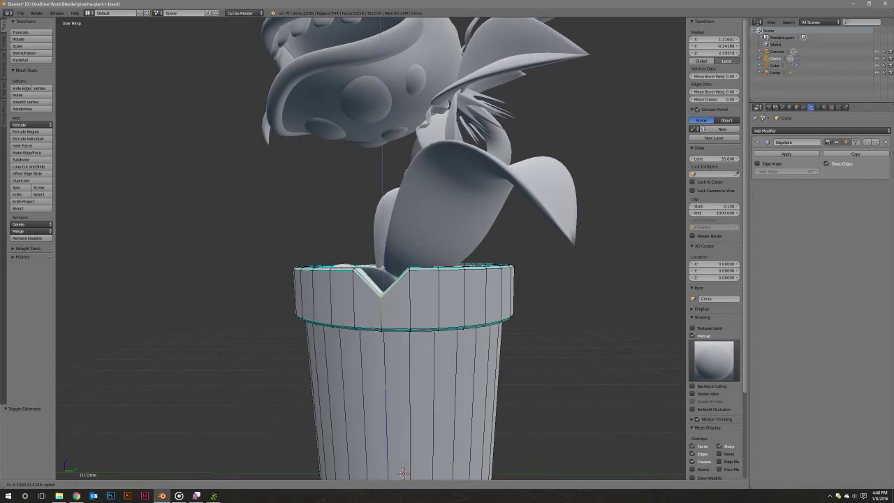
click(403, 474)
mouse_move(403, 474)
middle_down()
mouse_move(352, 424)
mouse_move(357, 450)
mouse_move(390, 402)
mouse_move(265, 444)
middle_up()
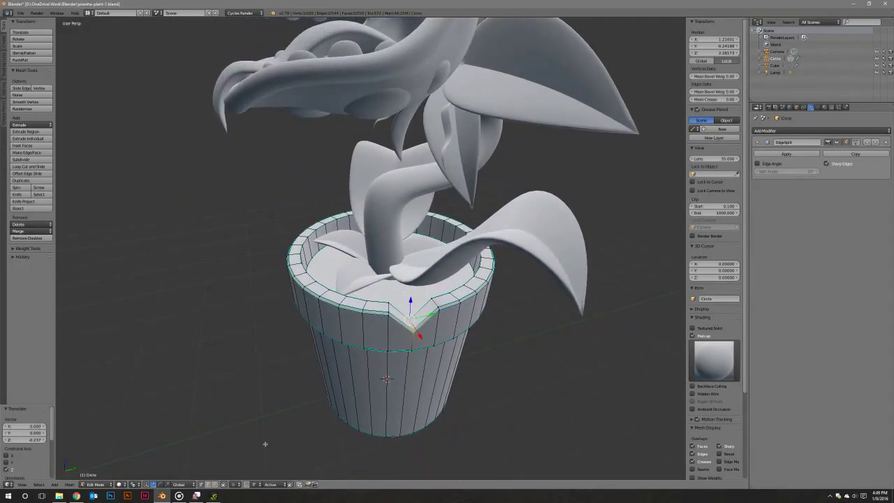
In face select mode, select the pot's large round face, then leave Edit Mode.
click(216, 484)
right_click(380, 282)
middle_drag(380, 282, 417, 271)
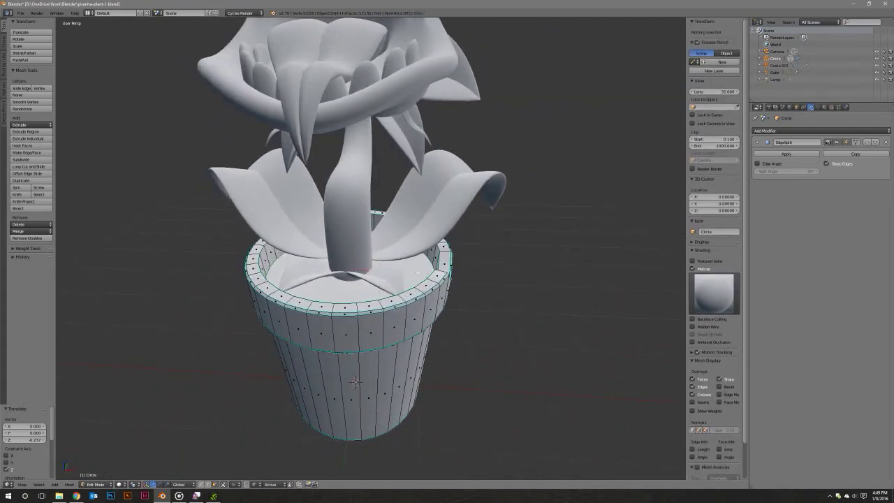
key(Tab)
mouse_move(418, 271)
middle_down()
mouse_move(442, 312)
mouse_move(397, 297)
mouse_move(363, 309)
middle_up()
Back in Edit Mode, switch to edge select and view the pot from Right Ortho.
key(Tab)
scroll(386, 300, up, 1)
scroll(384, 305, up, 2)
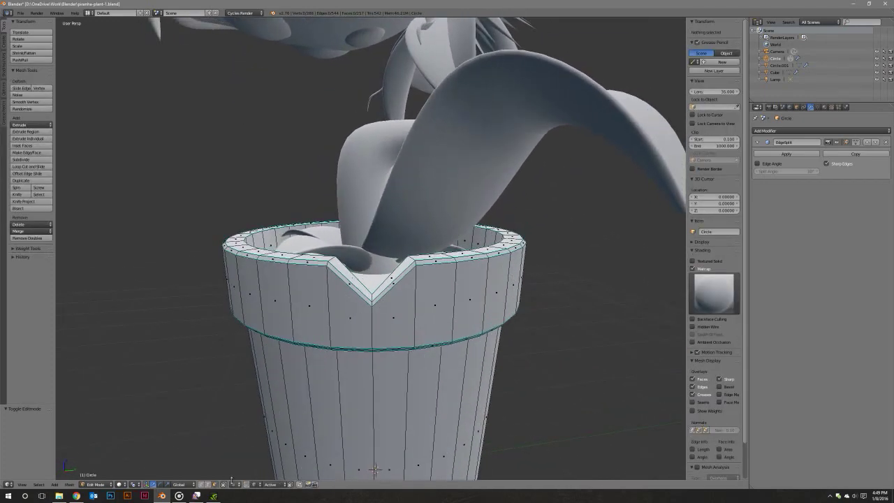
click(207, 483)
middle_drag(410, 347, 416, 340)
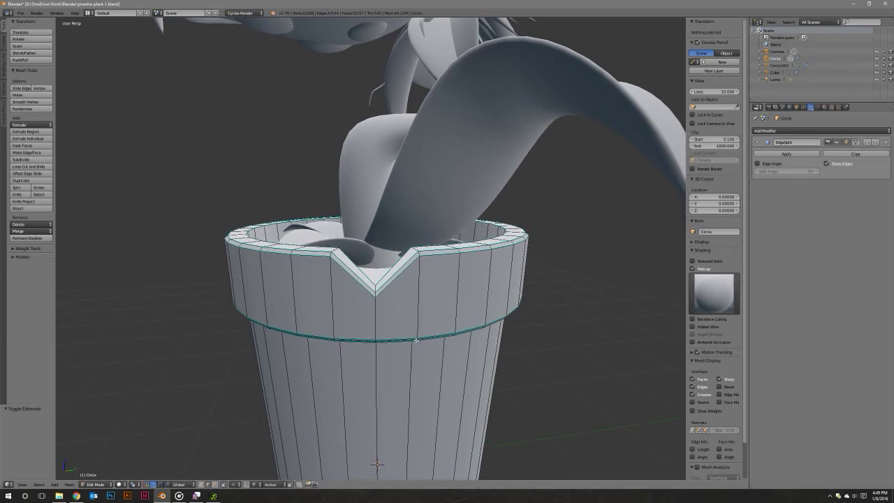
key(KP_3)
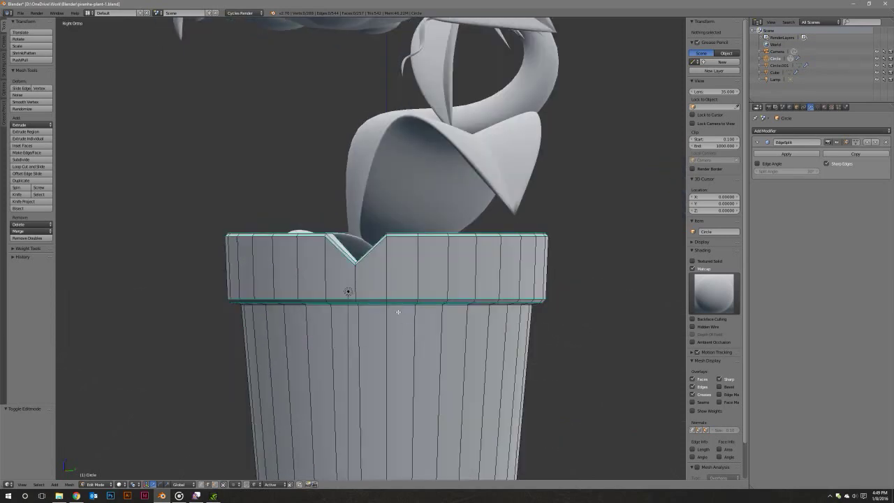
Knife-cut a new edge from the notch tip down to the rim band's lower edge.
shift+middle_drag(398, 311, 421, 307)
scroll(420, 308, up, 2)
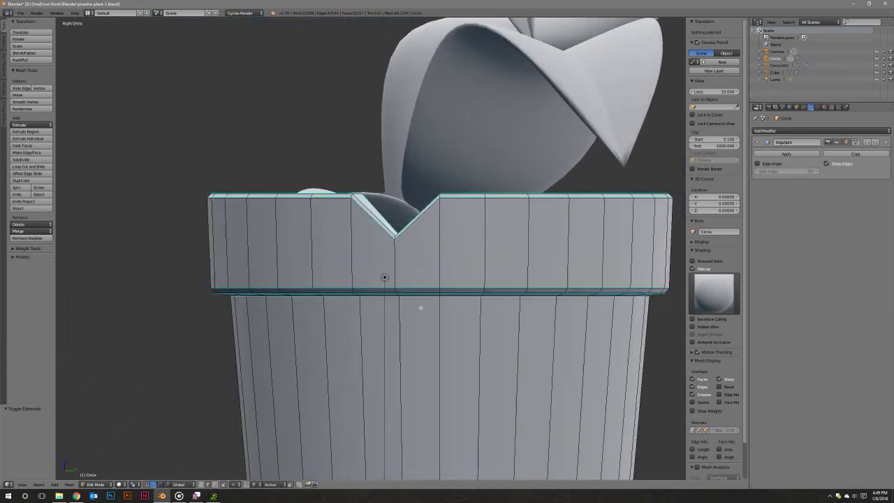
scroll(420, 307, up, 1)
shift+middle_drag(424, 281, 417, 301)
scroll(418, 301, down, 1)
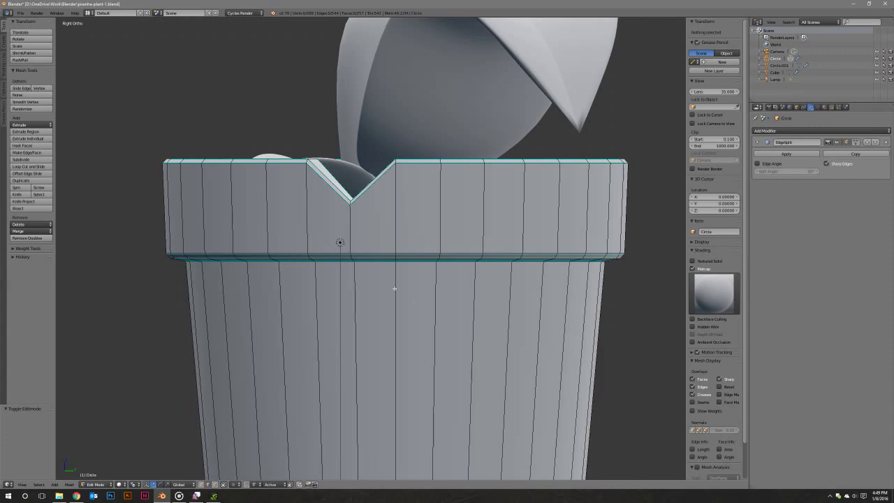
shift+middle_drag(395, 288, 421, 241)
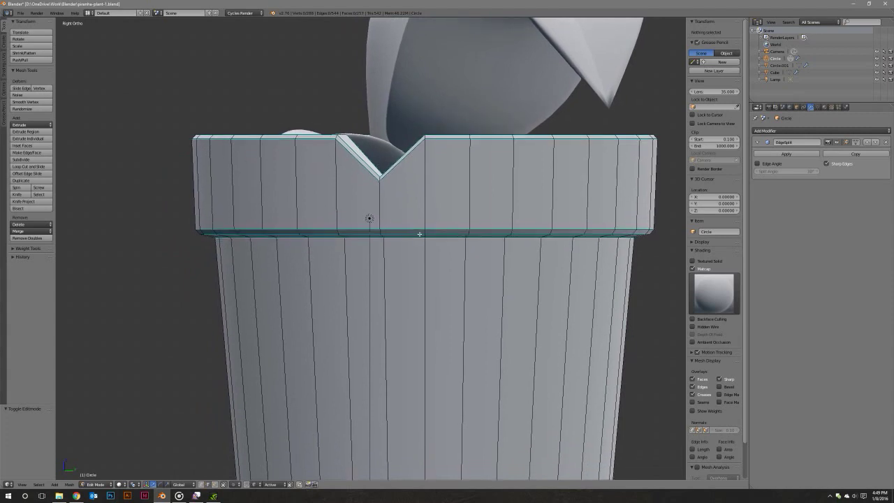
key(k)
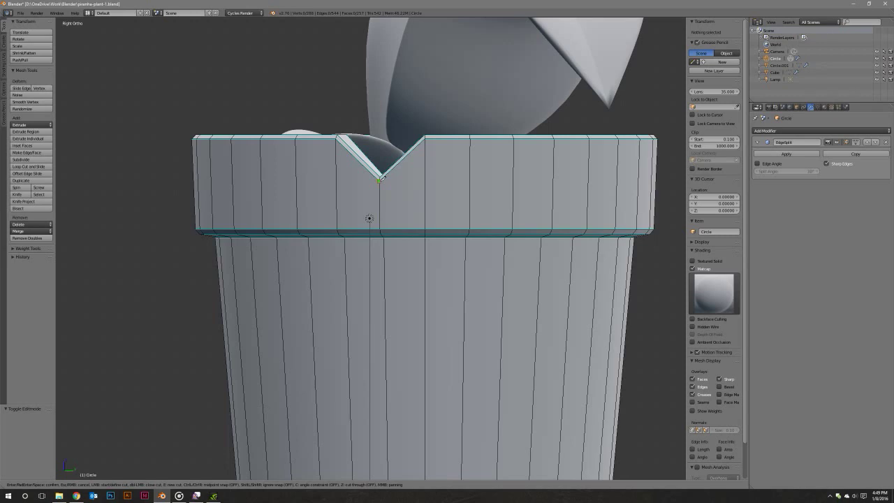
click(379, 180)
click(397, 228)
key(Return)
Save the file as piranha-plant-1.blend.
mouse_move(485, 259)
middle_down()
mouse_move(453, 252)
mouse_move(436, 260)
middle_up()
key(ctrl+s)
click(439, 256)
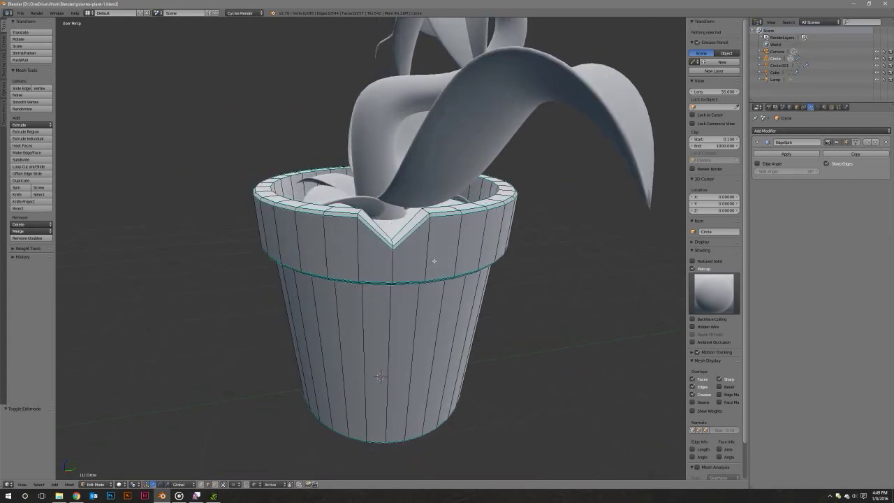
middle_drag(434, 260, 427, 251)
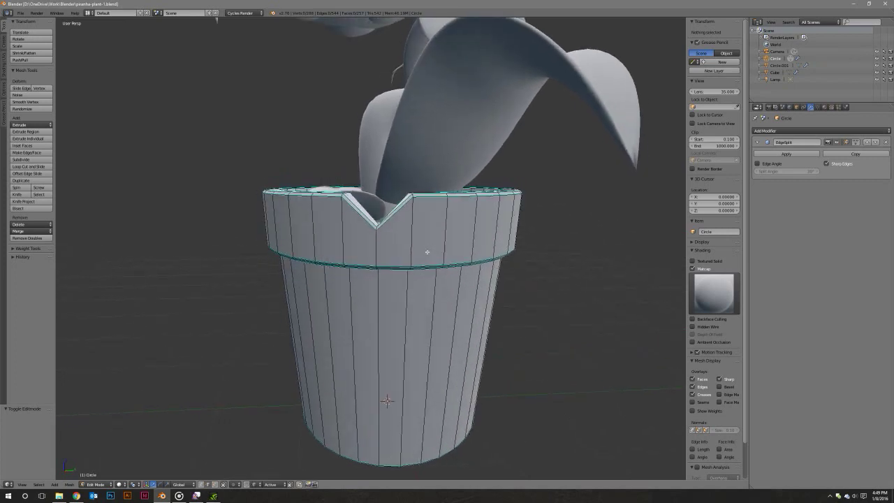
Select the notch tip vertex and raise it 0.237 back level with the rim.
scroll(435, 254, up, 1)
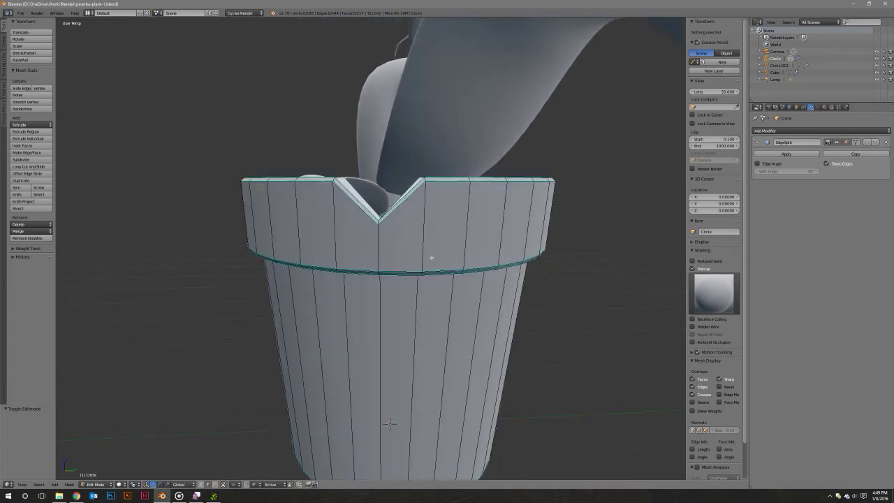
scroll(431, 257, up, 1)
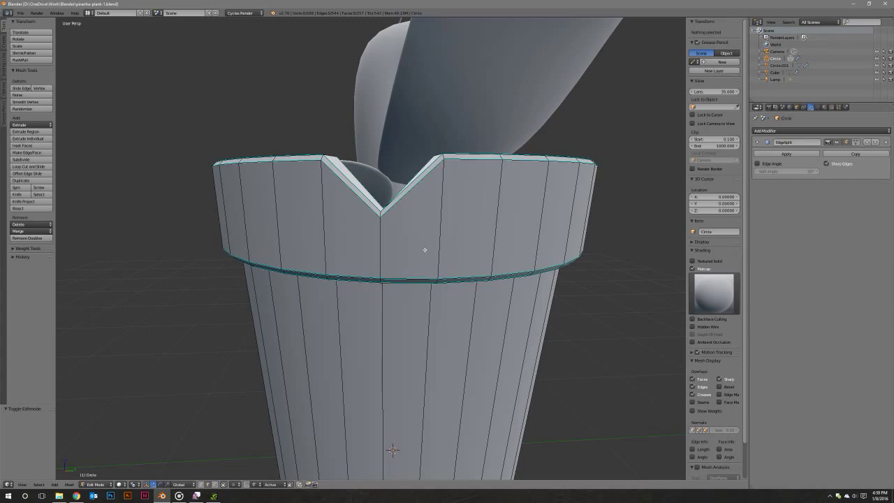
middle_drag(428, 251, 281, 411)
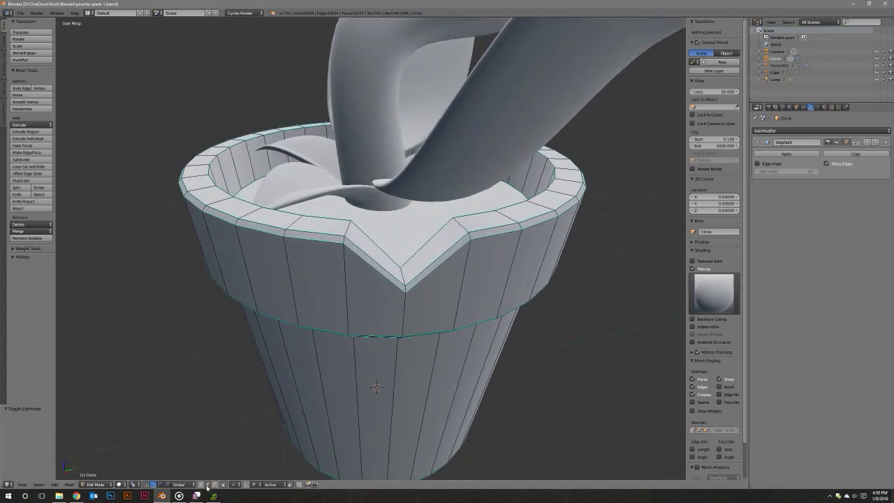
click(200, 486)
right_click(403, 268)
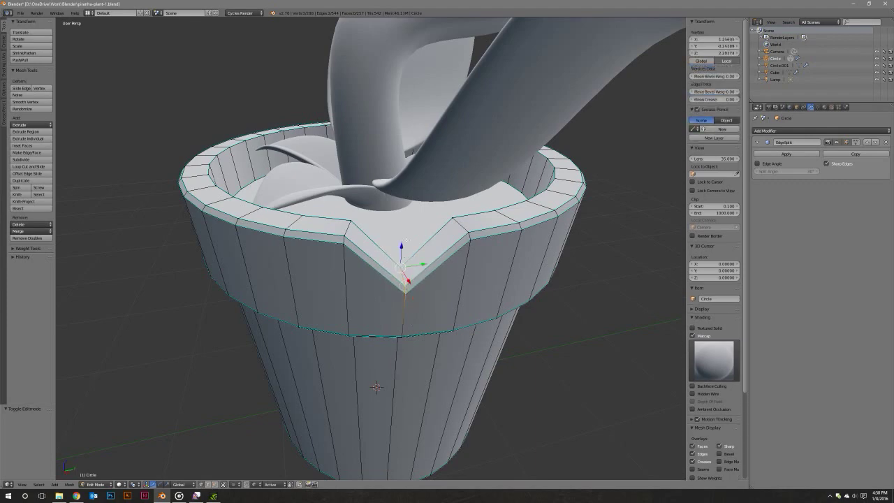
drag(401, 246, 402, 231)
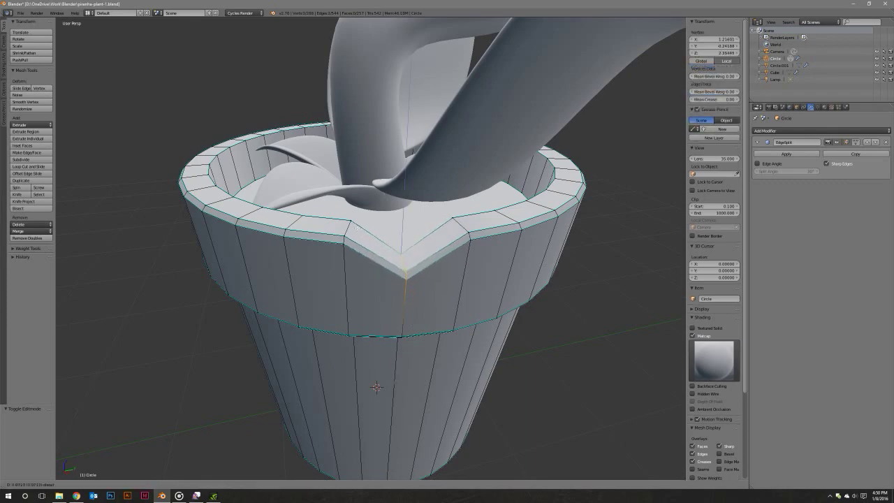
mouse_move(419, 238)
middle_down()
mouse_move(432, 246)
mouse_move(410, 249)
middle_up()
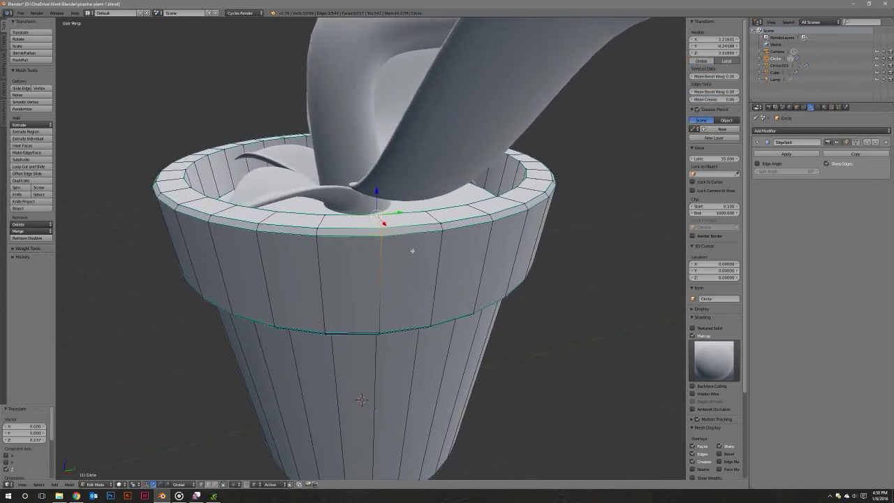
Check the flat rim from the side in wireframe and deselect everything.
key(KP_3)
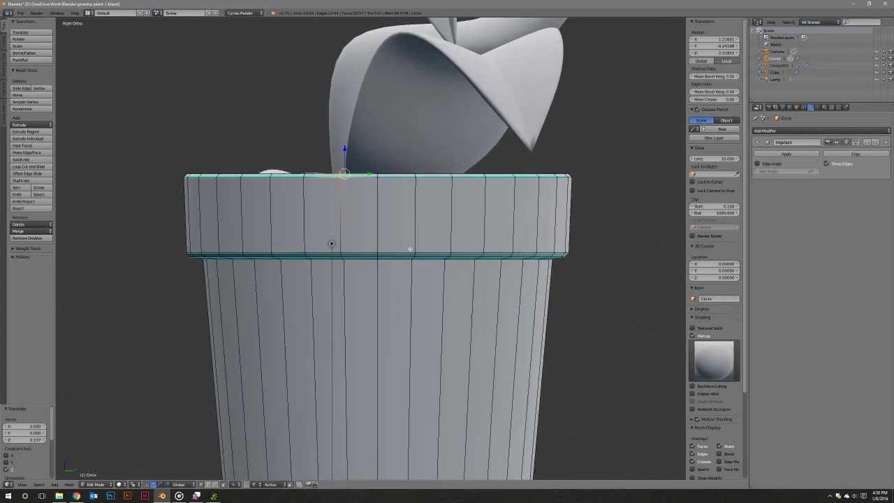
mouse_move(392, 234)
shift+middle_down()
mouse_move(409, 249)
mouse_move(391, 241)
mouse_move(397, 265)
shift+middle_up()
key(z)
key(z)
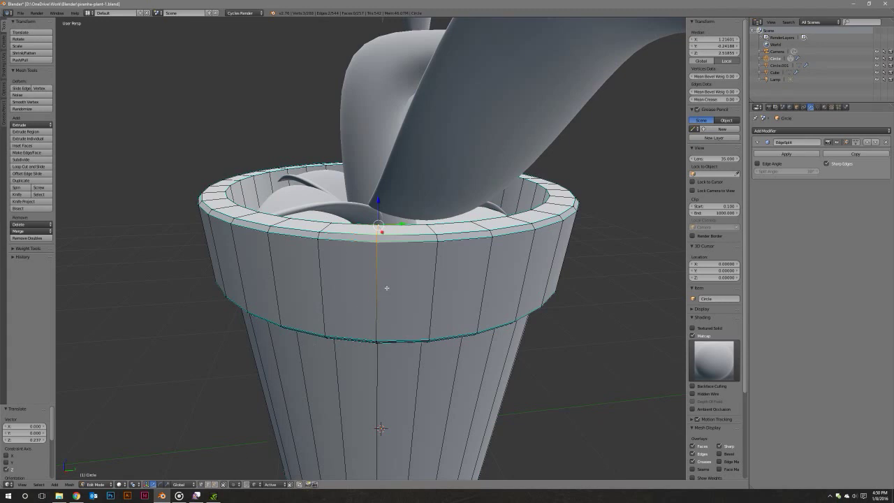
key(a)
key(k)
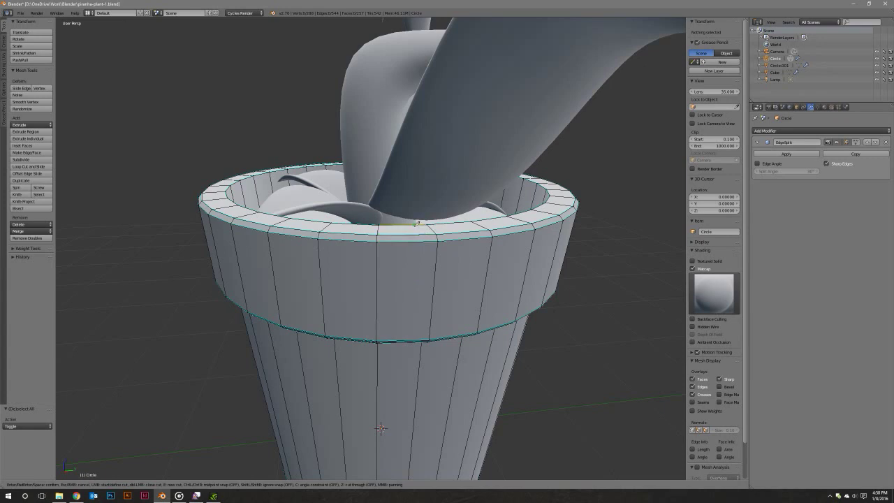
Knife-cut an edge from the rim top down the band to the lower ring.
click(416, 223)
click(420, 240)
click(395, 338)
key(Return)
middle_drag(411, 286, 426, 289)
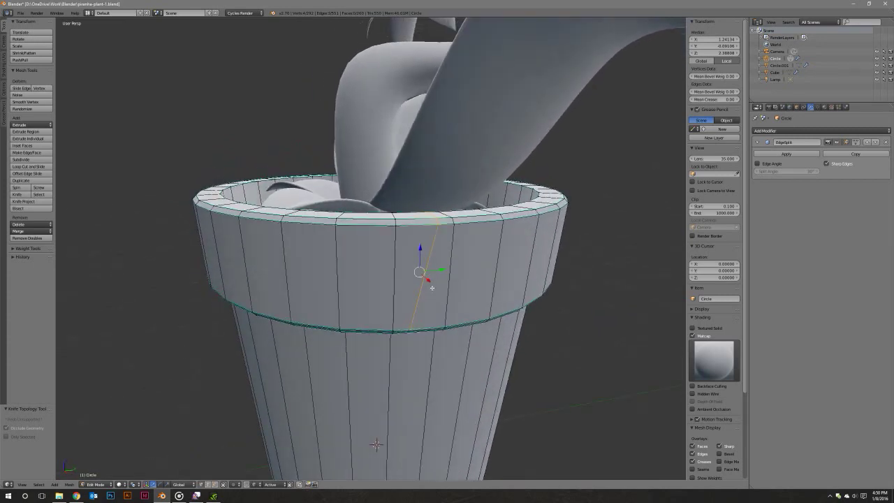
Knife-cut a second edge from the lower rim edge up to the rim vertex.
key(k)
click(414, 308)
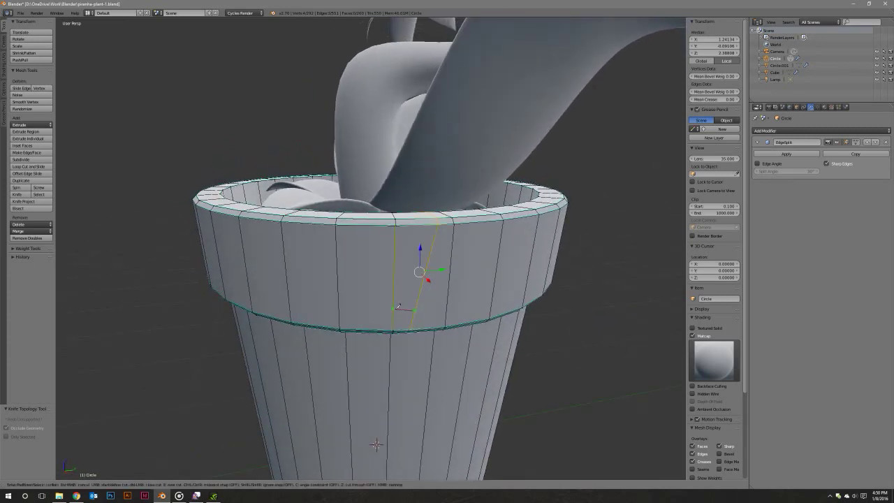
click(395, 307)
click(349, 222)
click(348, 218)
key(Return)
mouse_move(352, 212)
middle_down()
mouse_move(371, 259)
mouse_move(343, 256)
mouse_move(366, 268)
mouse_move(372, 256)
mouse_move(346, 268)
mouse_move(344, 254)
mouse_move(337, 264)
middle_up()
In wireframe, try raising the new cut's bottom edge along Z, then undo it.
key(z)
key(z)
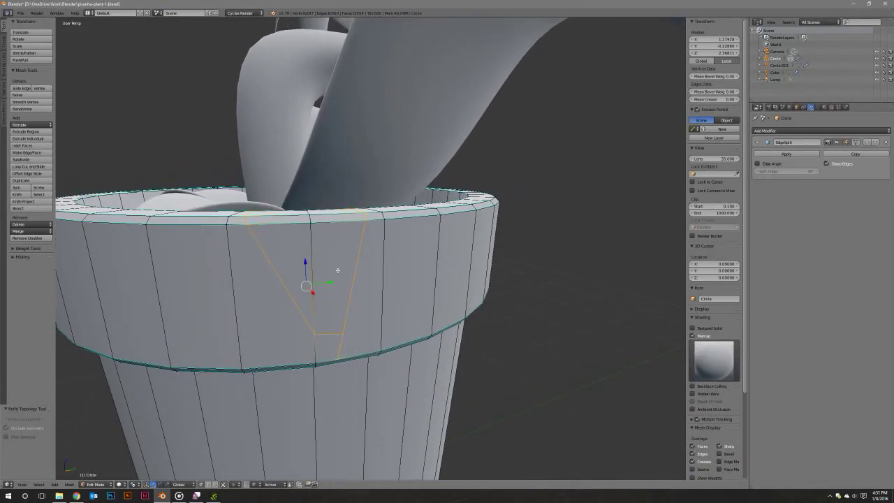
right_click(331, 332)
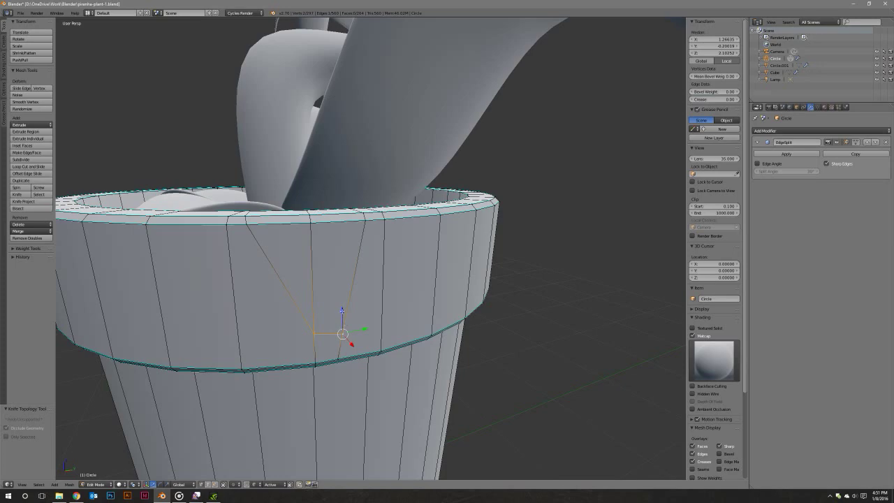
key(g)
key(z)
click(337, 276)
middle_drag(337, 276, 384, 284)
key(ctrl+z)
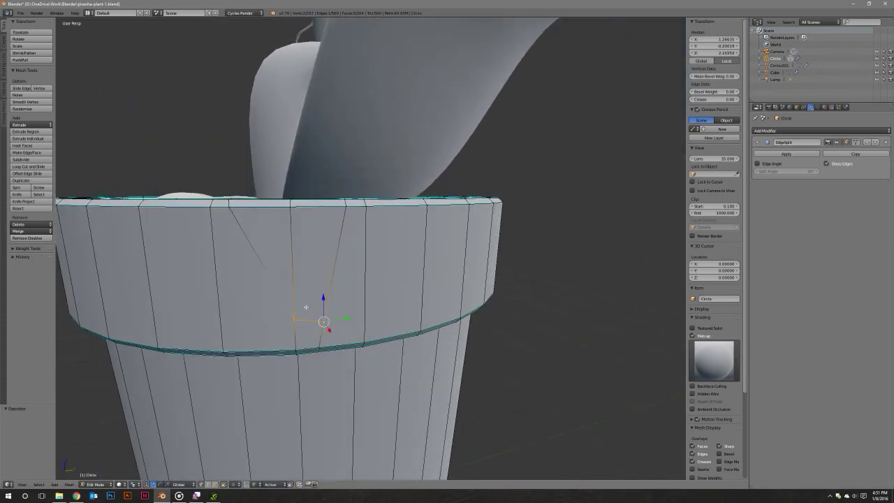
Edge-slide the bottom edge up along the rim band with Shift+V.
key(shift+v)
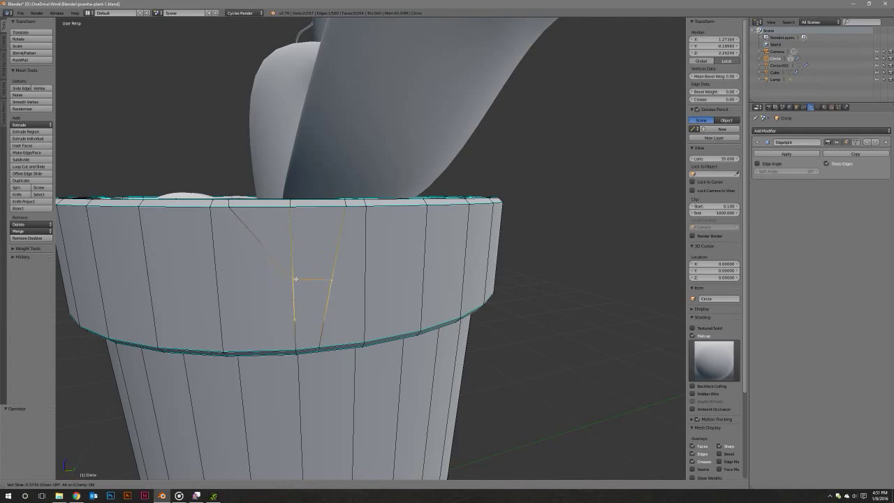
click(295, 278)
key(z)
mouse_move(326, 272)
middle_down()
mouse_move(332, 291)
mouse_move(381, 265)
mouse_move(343, 257)
mouse_move(428, 273)
mouse_move(419, 293)
mouse_move(352, 275)
mouse_move(345, 263)
middle_up()
key(z)
Select a rim vertex inside the cut outline and delete it as Vertices.
right_click(349, 253)
scroll(363, 260, down, 3)
key(z)
key(z)
right_click(389, 294)
key(x)
click(380, 300)
Lower a notch rim vertex straight down along Z.
right_click(305, 247)
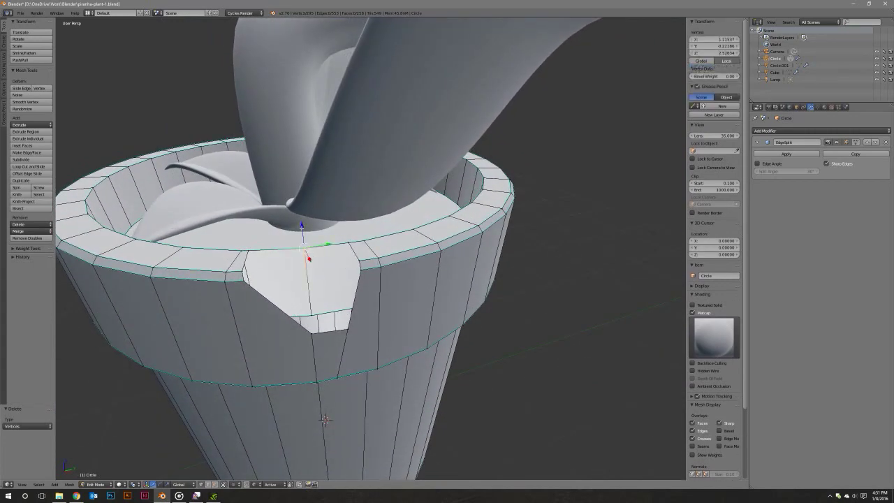
key(g)
key(z)
click(327, 426)
mouse_move(327, 426)
middle_down()
mouse_move(330, 434)
mouse_move(347, 415)
middle_up()
scroll(347, 414, up, 2)
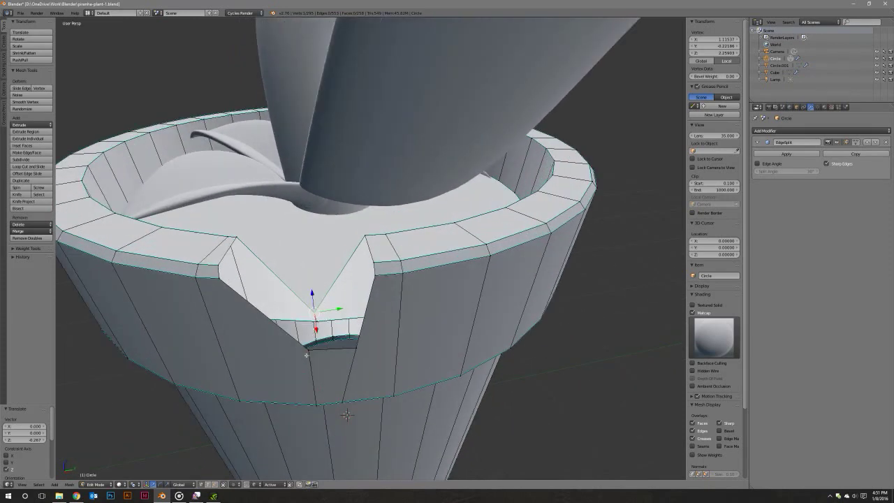
Fill a face between the notch-bottom vertex and the upper-left rim vertices.
shift+right_click(307, 345)
shift+right_click(235, 240)
shift+right_click(219, 278)
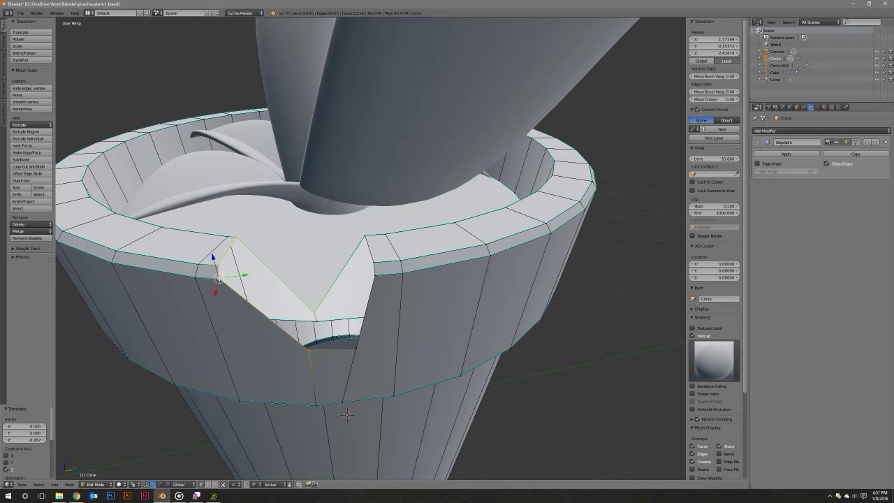
key(f)
Subdivide the edge between the notch apex and its top-right vertex.
right_click(307, 347)
shift+right_click(356, 337)
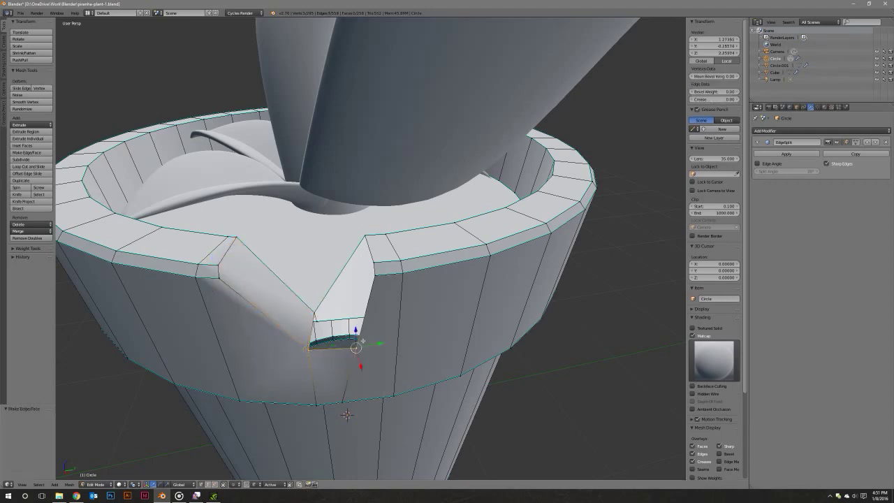
middle_drag(356, 337, 366, 321)
right_click(327, 280)
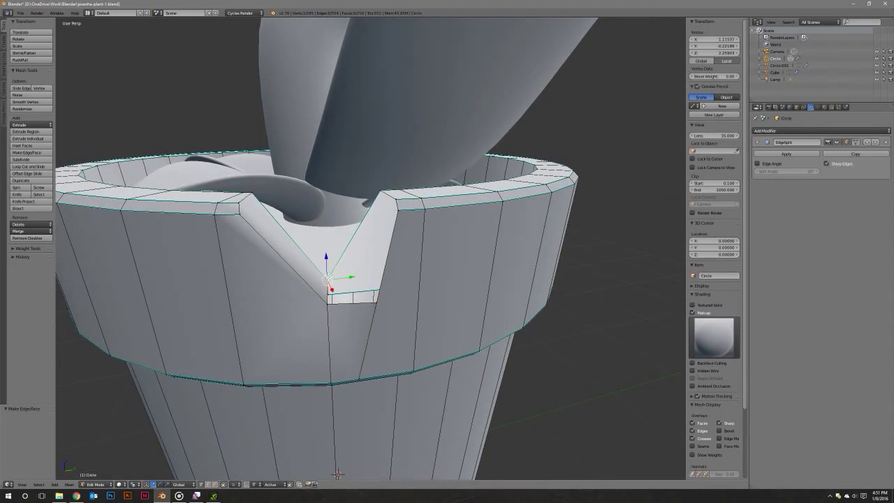
shift+right_click(372, 199)
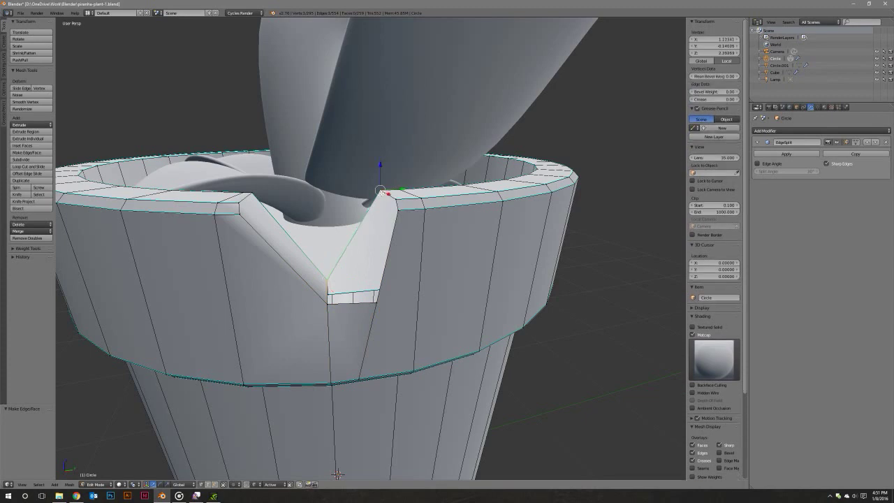
click(21, 160)
Lower the new midpoint vertex along Z and fine-tune its height.
right_click(355, 236)
key(g)
key(z)
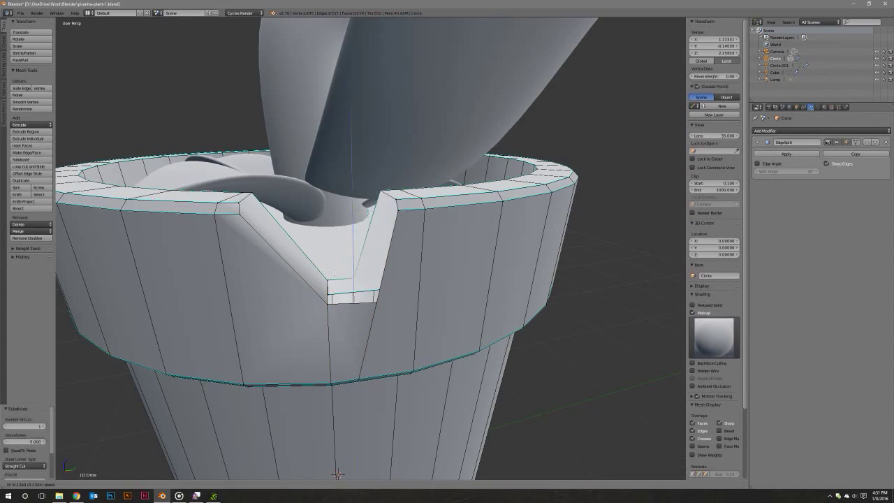
click(356, 237)
middle_drag(357, 237, 363, 293)
key(g)
key(z)
click(335, 224)
Fill faces across the notch gap and on the notch's right wall.
click(367, 294)
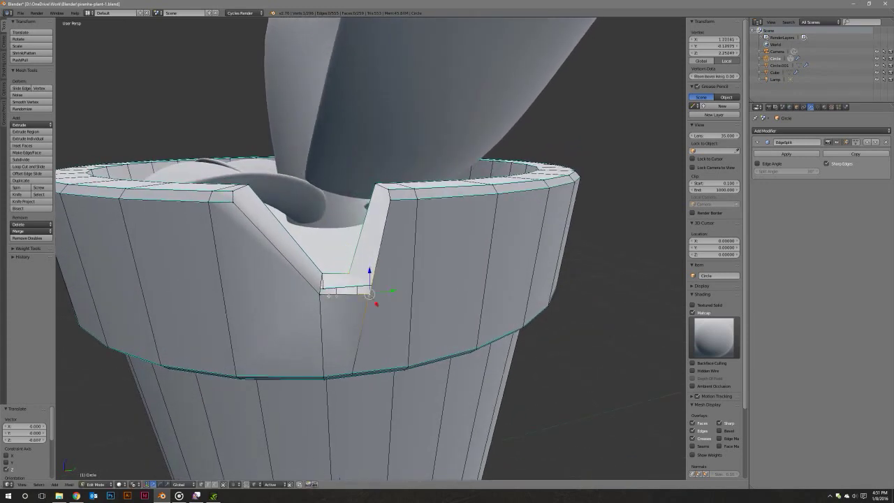
shift+click(321, 276)
key(f)
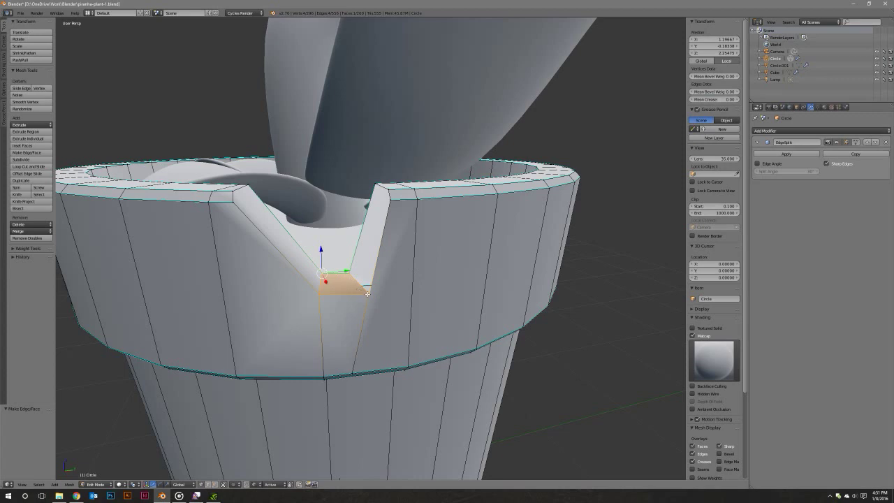
click(348, 270)
click(375, 184)
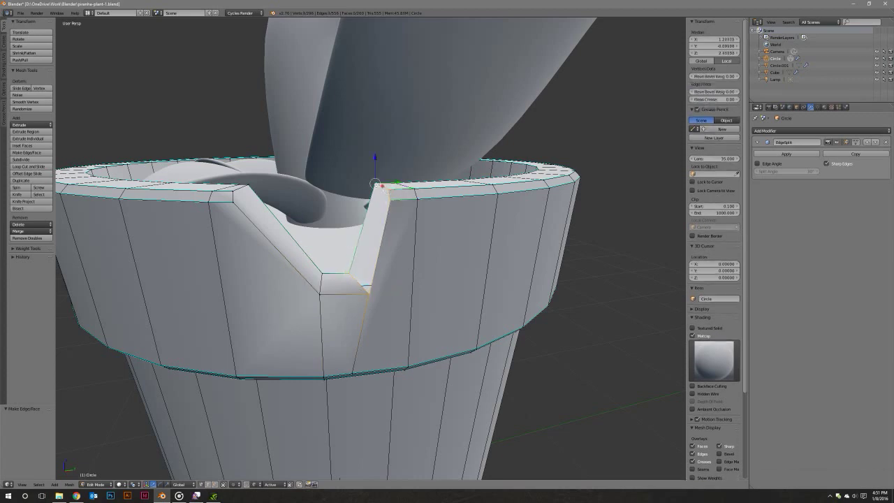
key(f)
Select the notch wall edges and the top-left corner vertex.
middle_drag(390, 222, 363, 241)
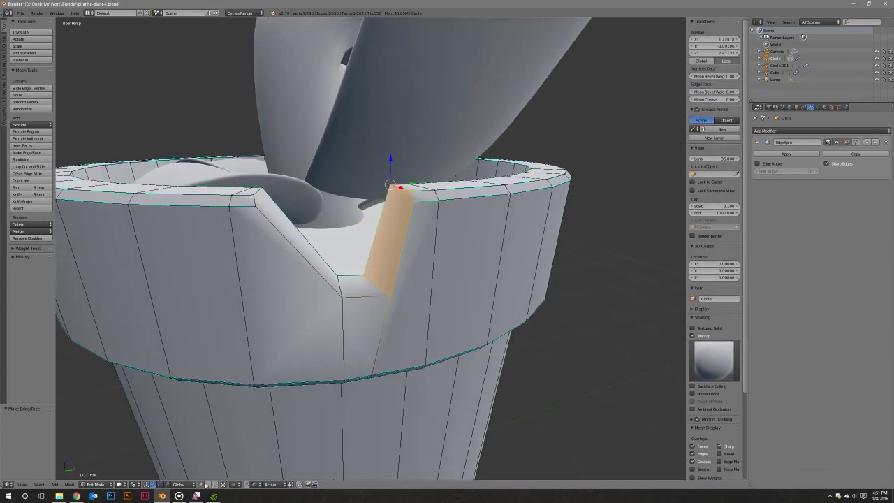
click(398, 258)
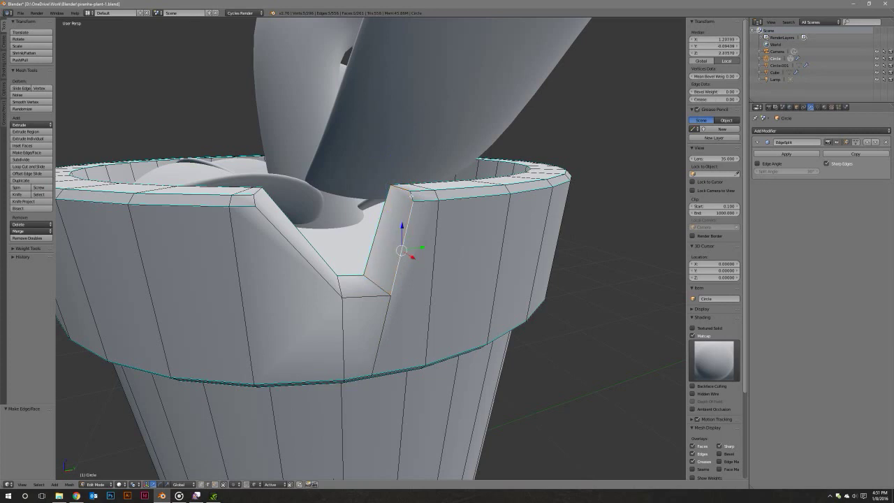
shift+click(402, 190)
shift+click(366, 295)
shift+click(326, 278)
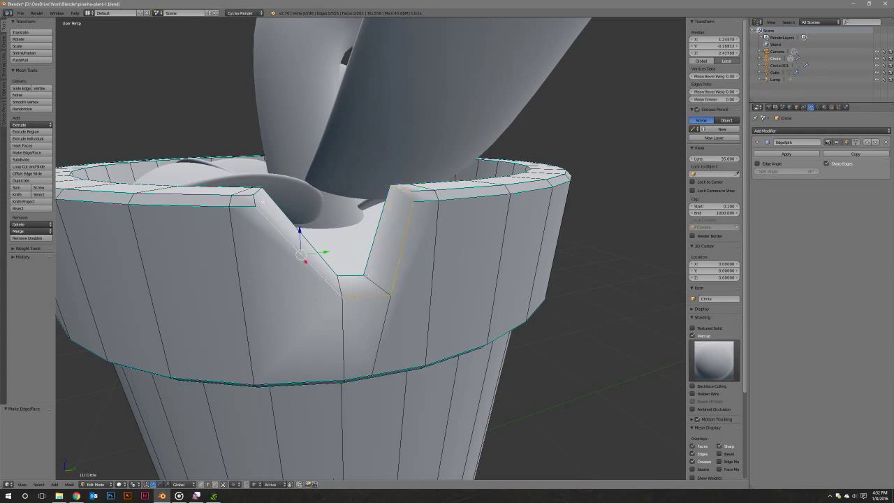
shift+click(262, 200)
middle_drag(261, 200, 287, 244)
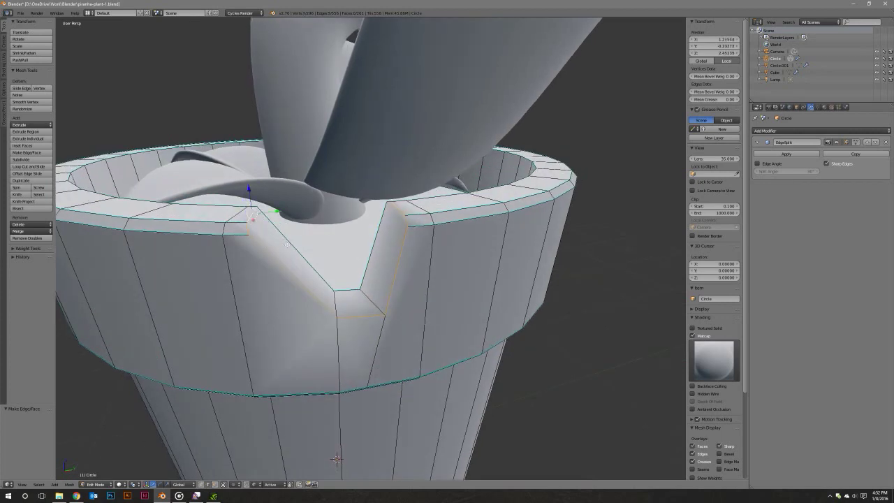
Mark the selected notch edges as sharp, then select the notch's right vertical edge.
key(ctrl+e)
click(287, 245)
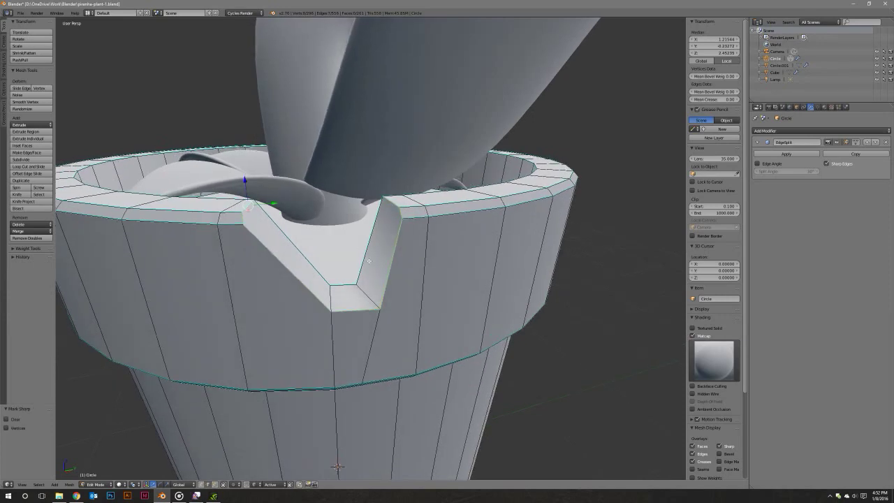
middle_drag(287, 245, 412, 222)
right_click(410, 233)
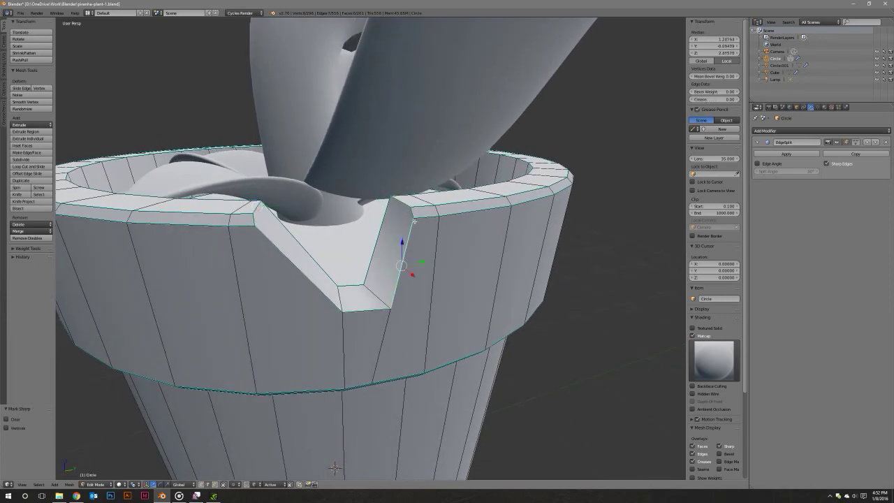
mouse_move(390, 296)
middle_down()
mouse_move(359, 288)
mouse_move(384, 301)
middle_up()
scroll(363, 290, down, 5)
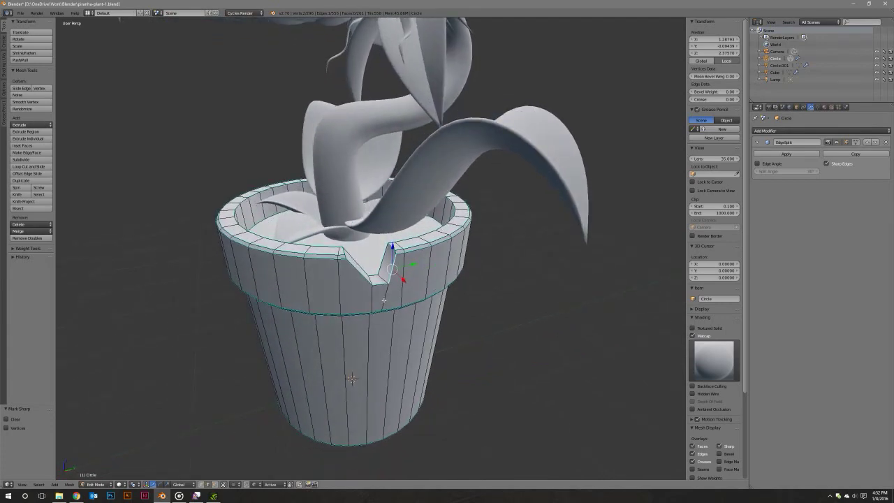
scroll(383, 299, up, 2)
scroll(380, 295, up, 3)
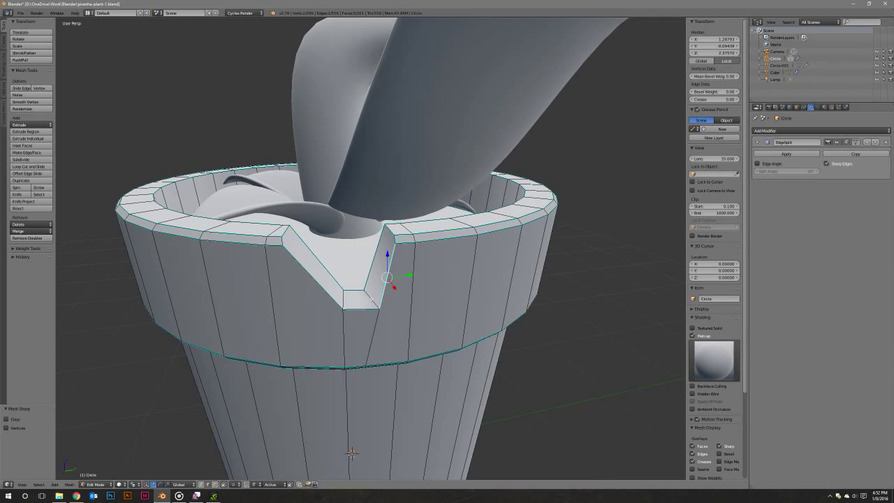
scroll(369, 296, up, 1)
middle_drag(370, 297, 335, 290)
Subdivide the notch's left slanted edge with 2 cuts.
right_click(297, 283)
shift+right_click(297, 283)
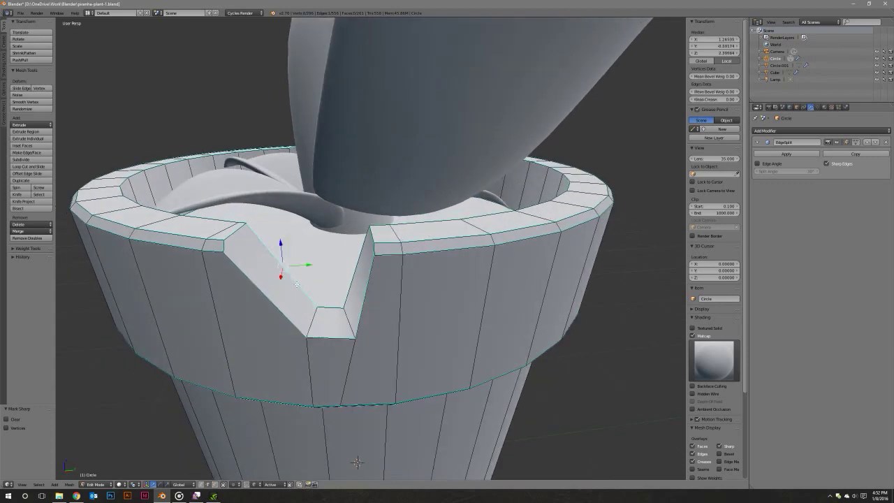
click(21, 159)
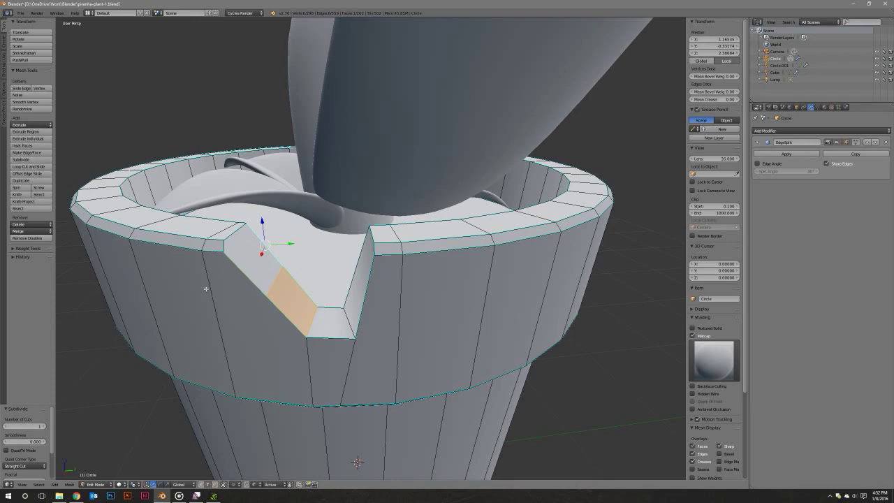
click(42, 423)
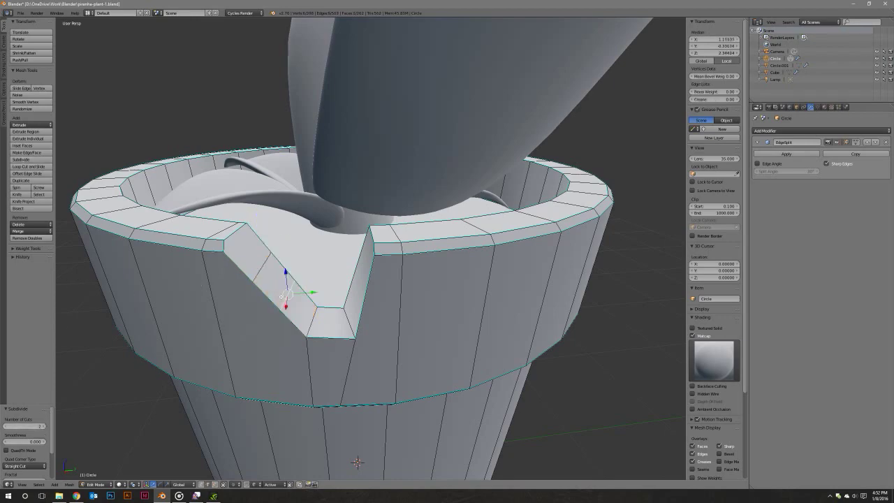
mouse_move(280, 296)
middle_down()
mouse_move(294, 280)
mouse_move(358, 407)
mouse_move(289, 306)
mouse_move(288, 241)
mouse_move(283, 247)
middle_up()
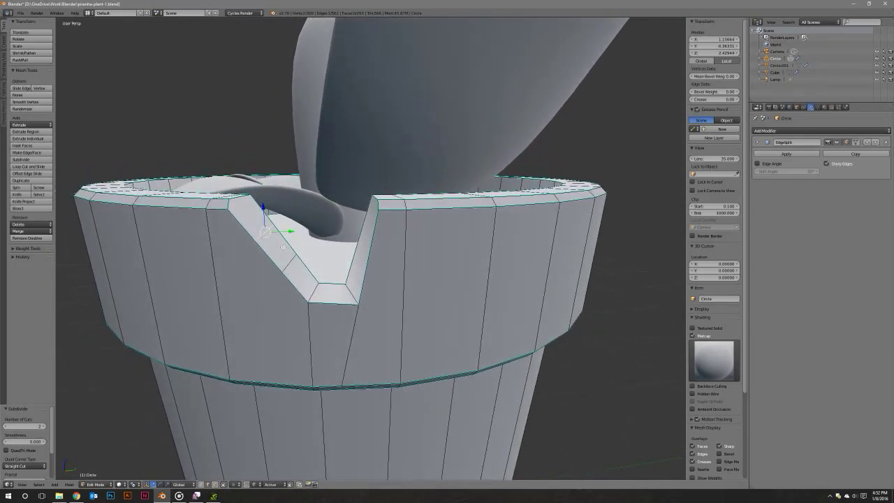
Shift the notch's inner edge loop along the Y axis.
shift+click(285, 254)
middle_drag(286, 254, 305, 260)
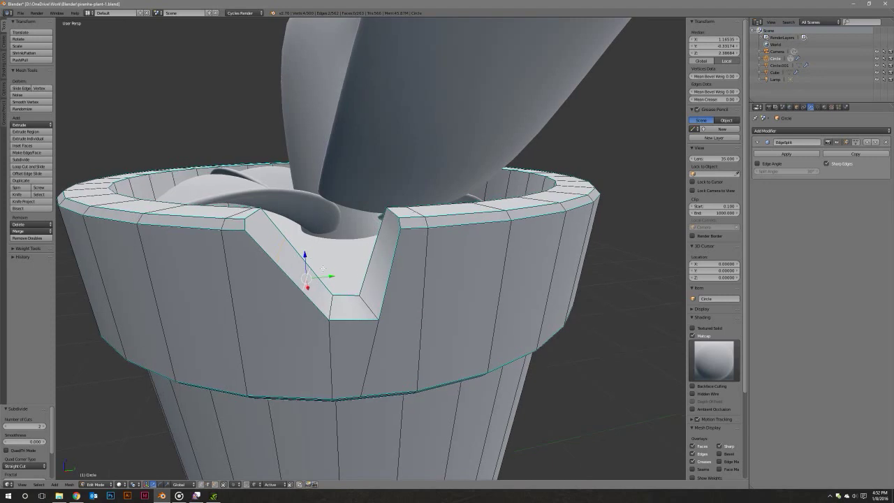
key(g)
click(305, 264)
drag(331, 265, 349, 261)
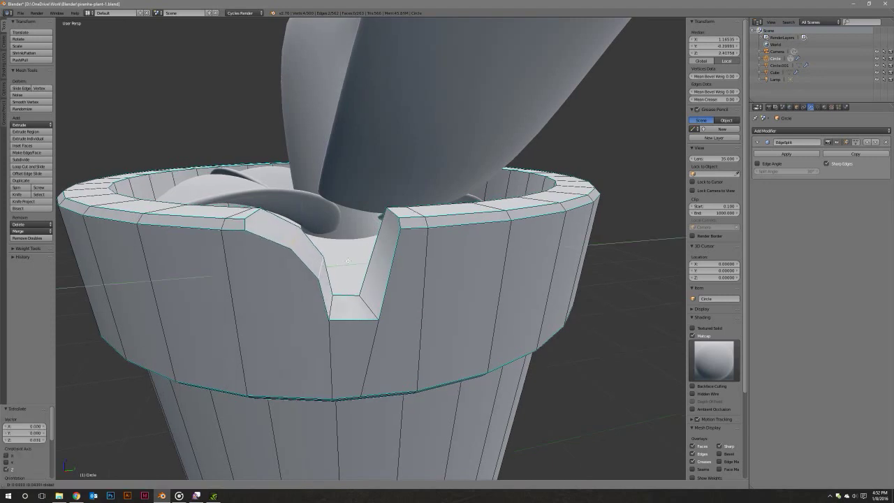
right_click(349, 260)
key(ctrl+z)
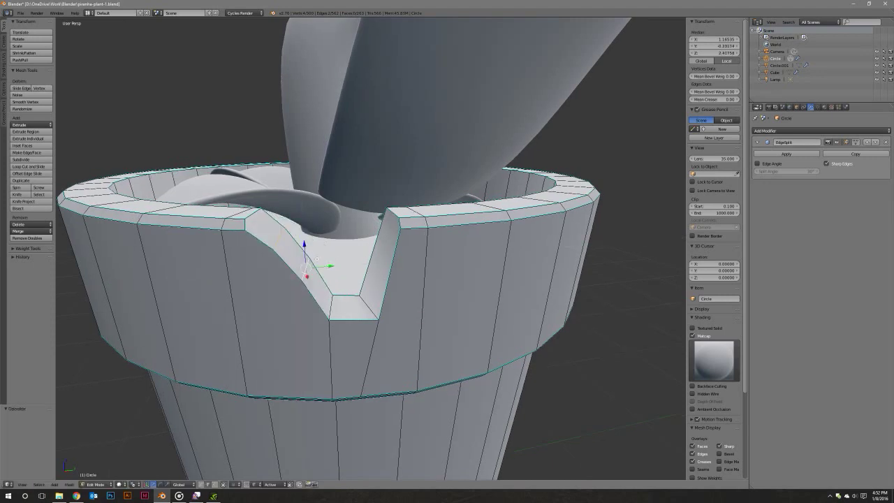
mouse_move(349, 261)
middle_down()
mouse_move(297, 262)
mouse_move(322, 259)
mouse_move(279, 279)
mouse_move(356, 270)
middle_up()
key(e)
key(y)
click(323, 259)
Move a notch edge along X and join a notch vertex to a lower rim vertex.
key(g)
key(x)
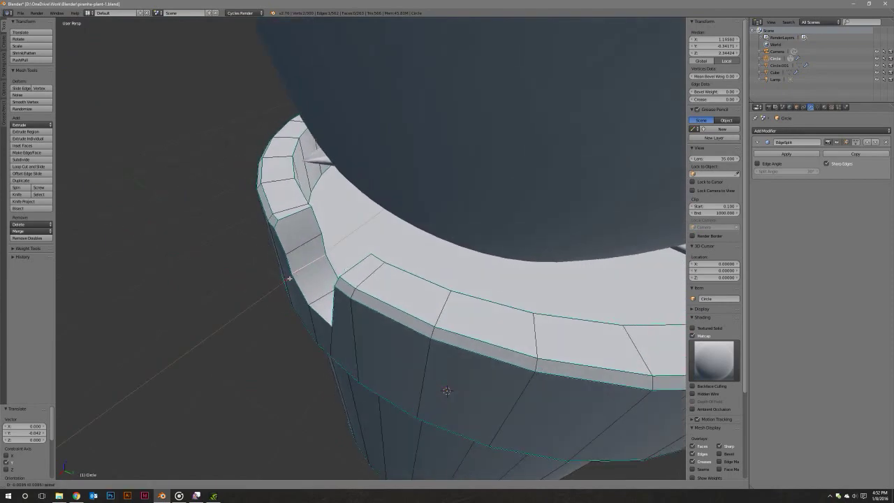
click(289, 278)
middle_drag(289, 278, 342, 276)
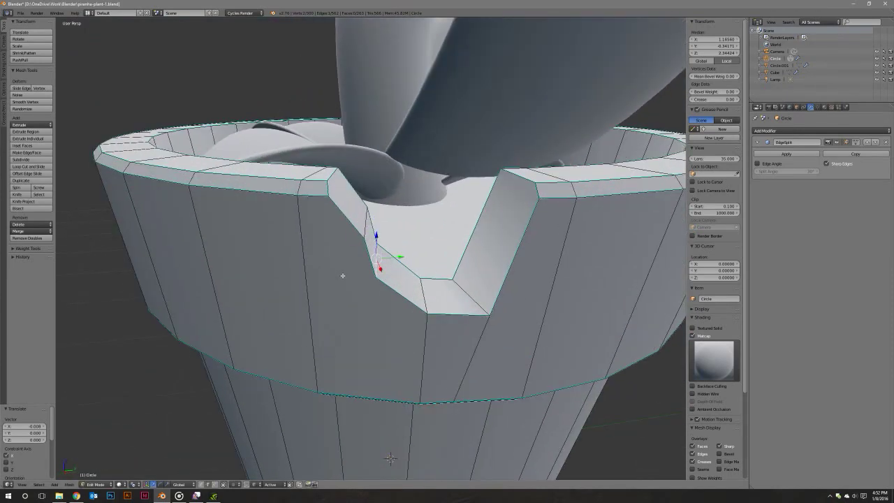
right_click(365, 281)
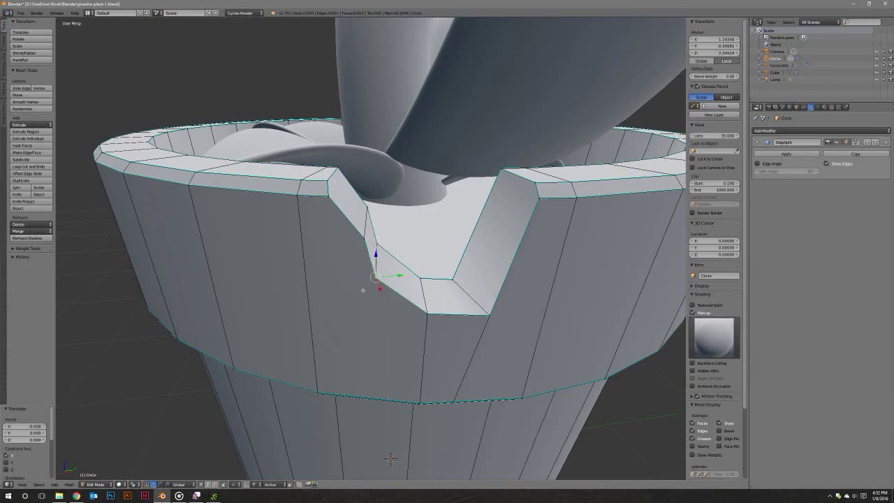
right_click(317, 392)
key(j)
mouse_move(343, 357)
middle_down()
mouse_move(485, 308)
mouse_move(441, 279)
mouse_move(407, 277)
mouse_move(412, 268)
mouse_move(453, 270)
mouse_move(390, 258)
middle_up()
Select a single notch vertex using the see-through wireframe view.
key(z)
right_click(369, 210)
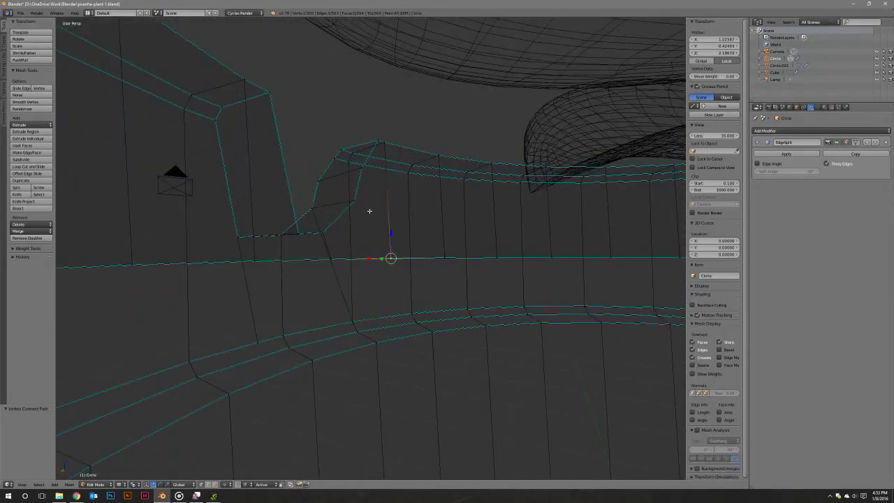
key(z)
mouse_move(365, 218)
middle_down()
mouse_move(391, 238)
mouse_move(378, 243)
mouse_move(375, 305)
middle_up()
scroll(377, 238, down, 5)
Select the notch's outline edges and mark them as sharp.
click(215, 484)
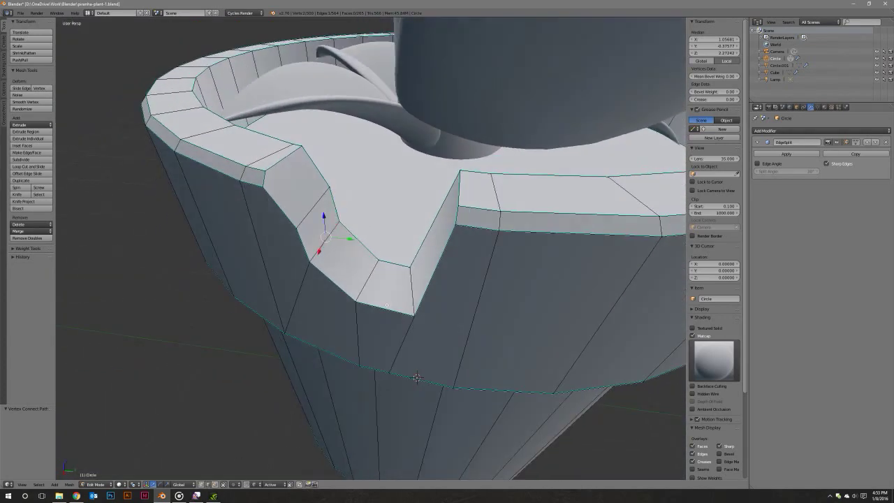
click(207, 483)
click(367, 281)
click(324, 237)
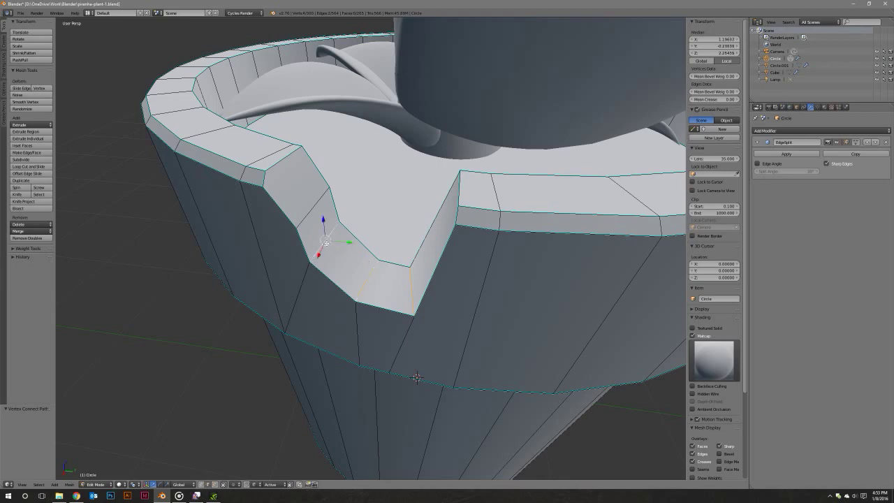
click(316, 203)
middle_drag(414, 383, 392, 430)
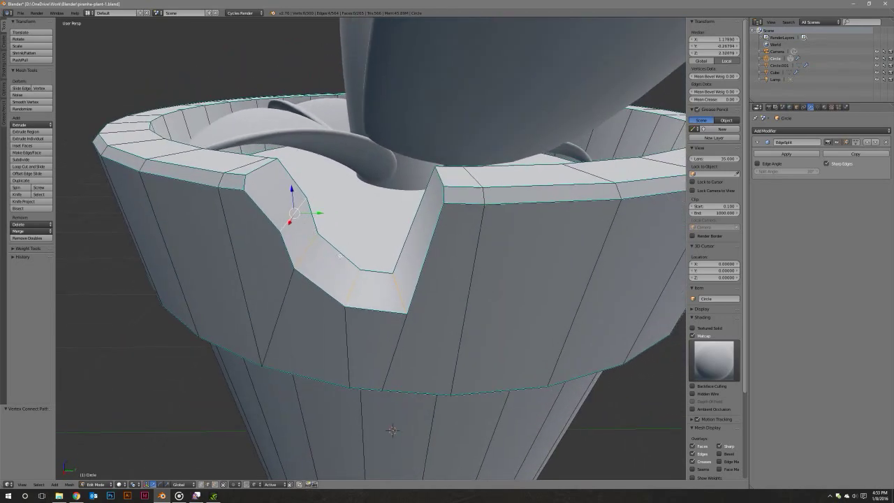
key(ctrl+e)
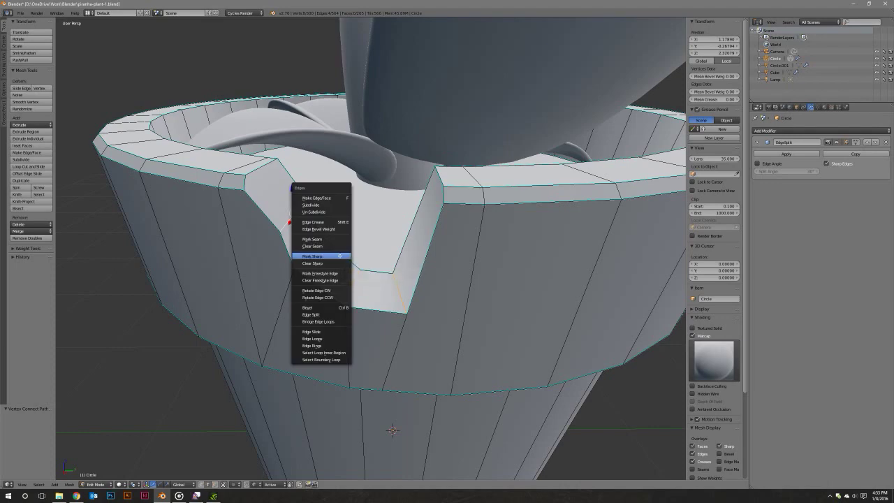
click(340, 256)
Preview the notch's shading in Object Mode.
key(Tab)
scroll(338, 261, down, 2)
mouse_move(338, 261)
middle_down()
mouse_move(352, 250)
mouse_move(335, 270)
mouse_move(346, 267)
middle_up()
scroll(335, 270, down, 2)
scroll(354, 285, up, 2)
scroll(356, 286, up, 1)
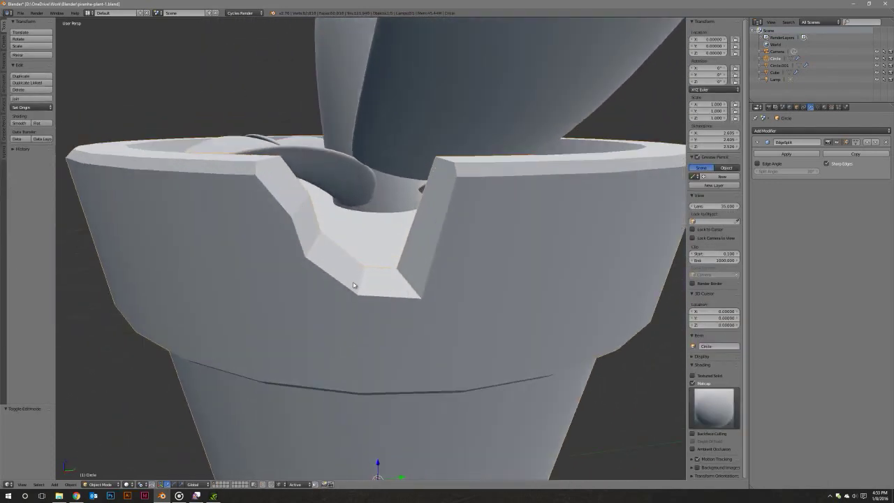
Try bevelling an edge on the notch's lower wall, then cancel it.
key(Tab)
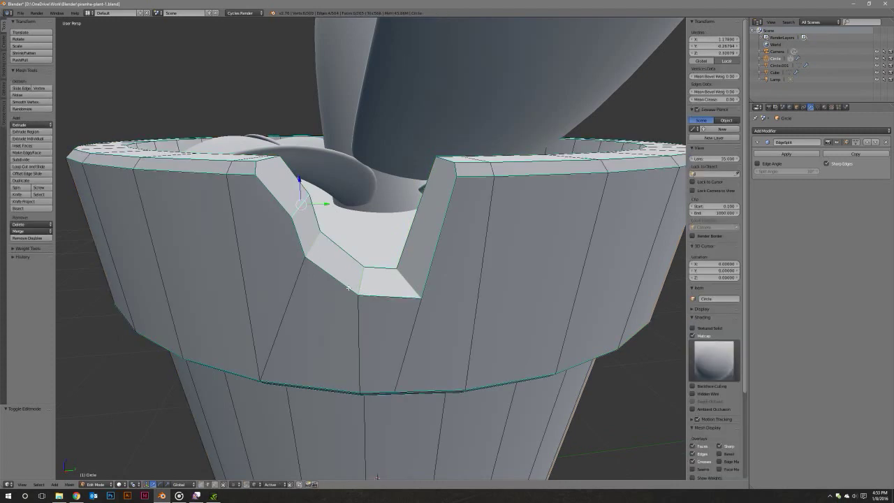
right_click(339, 282)
key(ctrl+b)
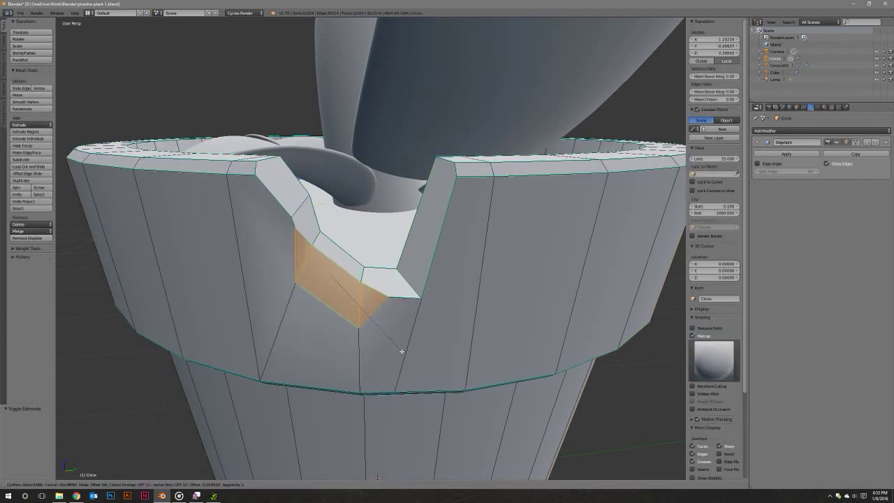
right_click(392, 343)
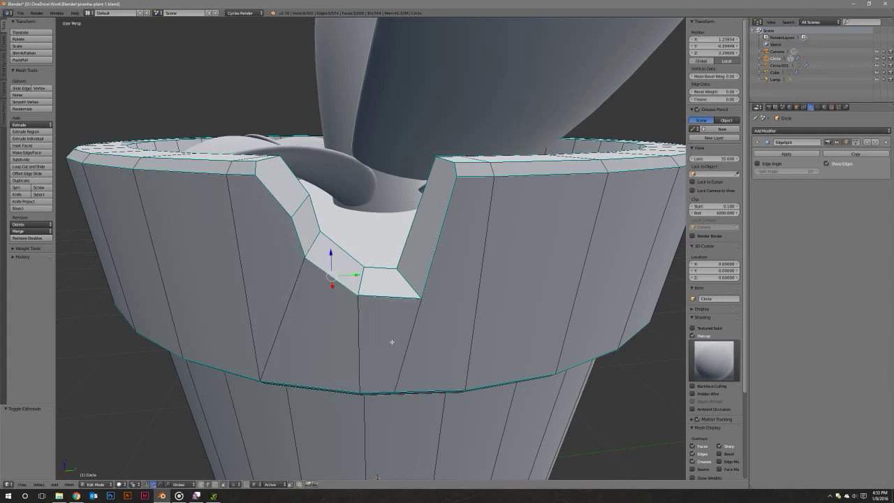
middle_drag(390, 343, 368, 338)
scroll(361, 305, down, 3)
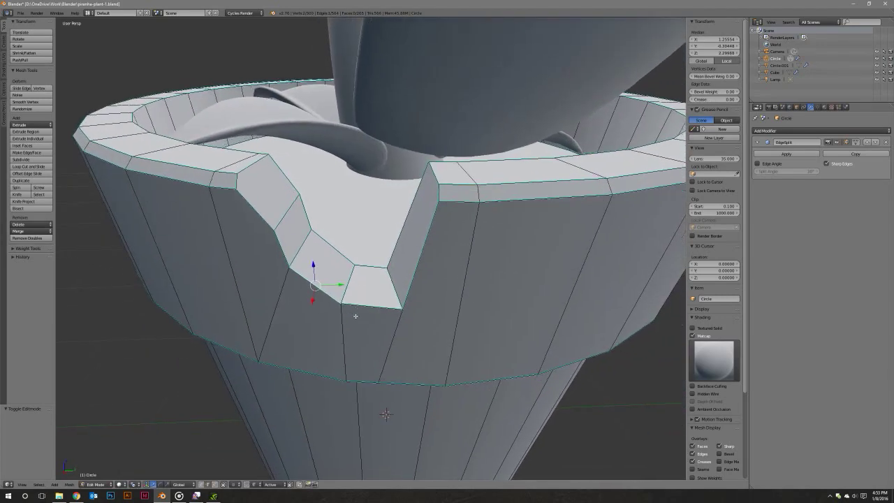
mouse_move(361, 305)
middle_down()
mouse_move(405, 326)
mouse_move(347, 355)
mouse_move(409, 341)
mouse_move(382, 339)
mouse_move(362, 323)
middle_up()
scroll(404, 326, up, 2)
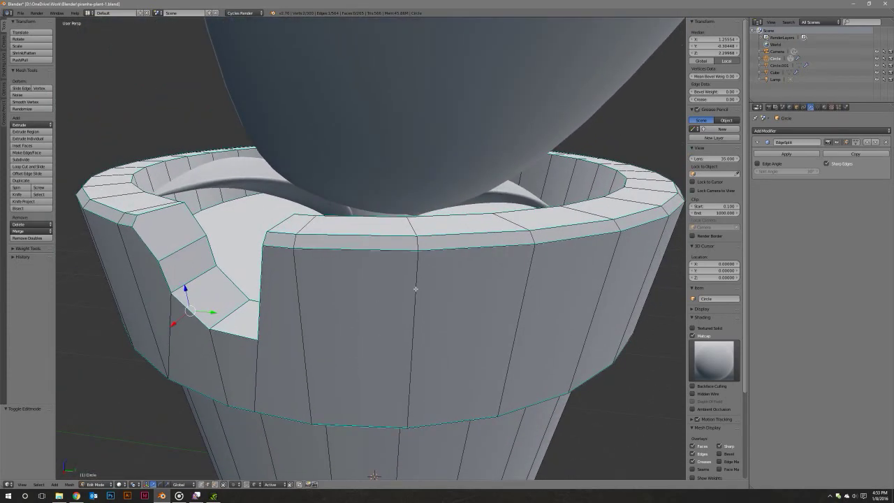
Knife-cut a first line across the rim's top edge.
key(k)
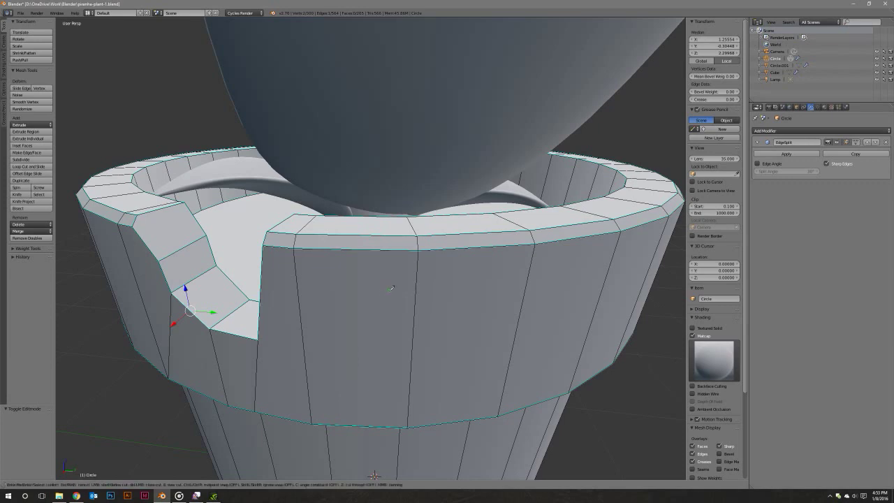
click(349, 234)
key(Return)
middle_drag(403, 243, 374, 244)
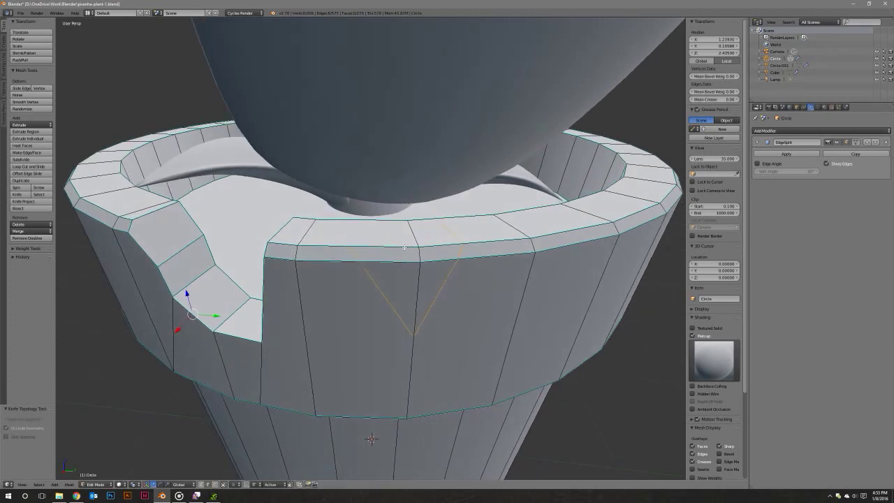
key(k)
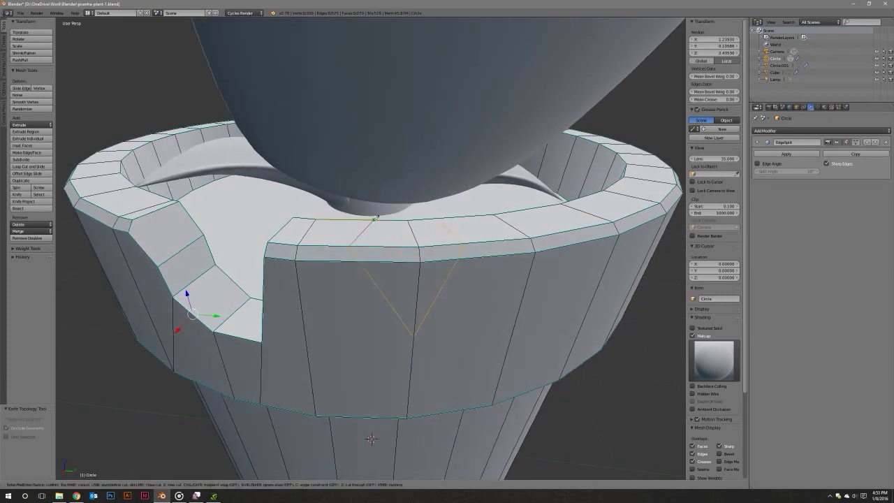
key(Escape)
mouse_move(399, 239)
middle_down()
mouse_move(362, 251)
mouse_move(362, 348)
mouse_move(335, 347)
middle_up()
scroll(361, 252, up, 3)
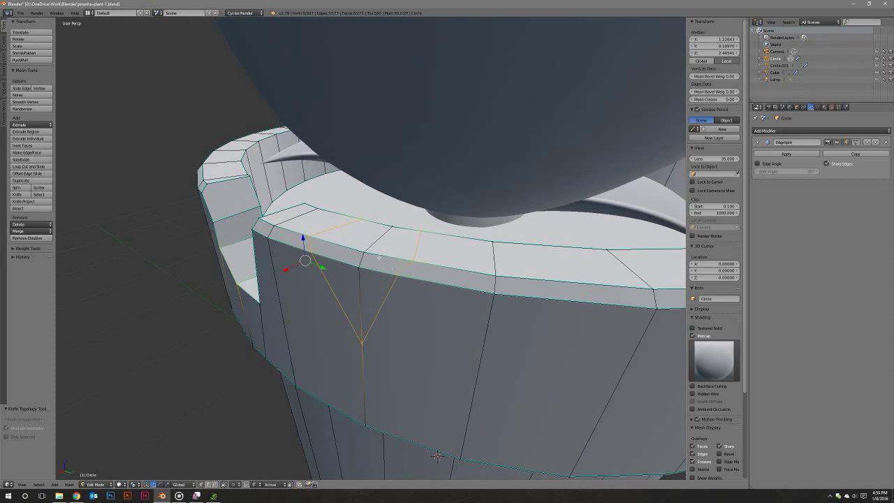
Join the rim vertices with a new edge and knife a V-shaped cut.
right_click(360, 265)
key(x)
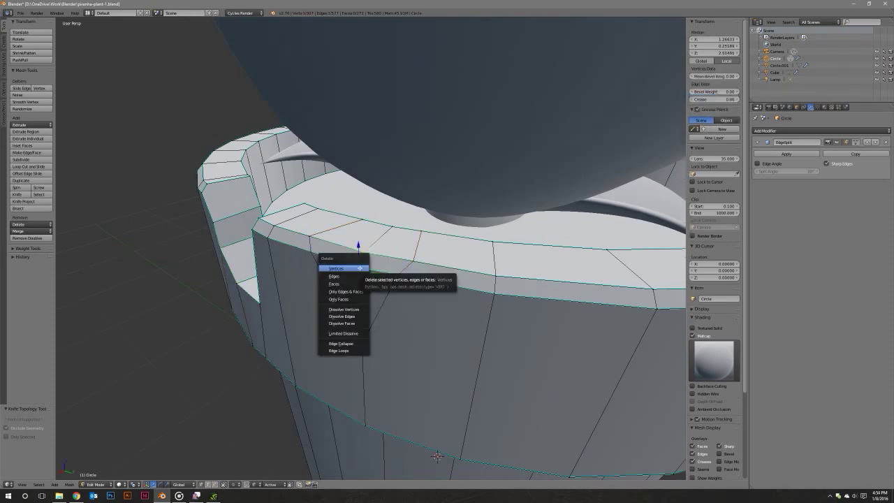
mouse_move(449, 254)
middle_down()
mouse_move(464, 268)
mouse_move(419, 260)
mouse_move(384, 224)
middle_up()
key(j)
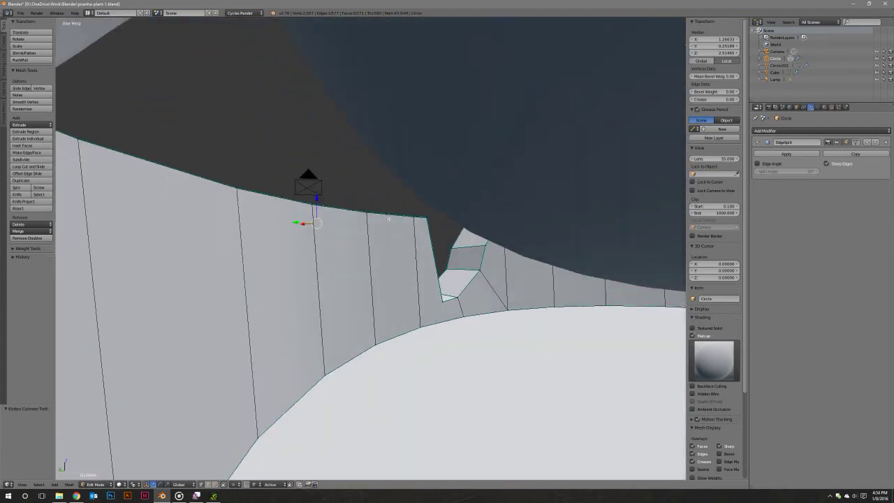
key(k)
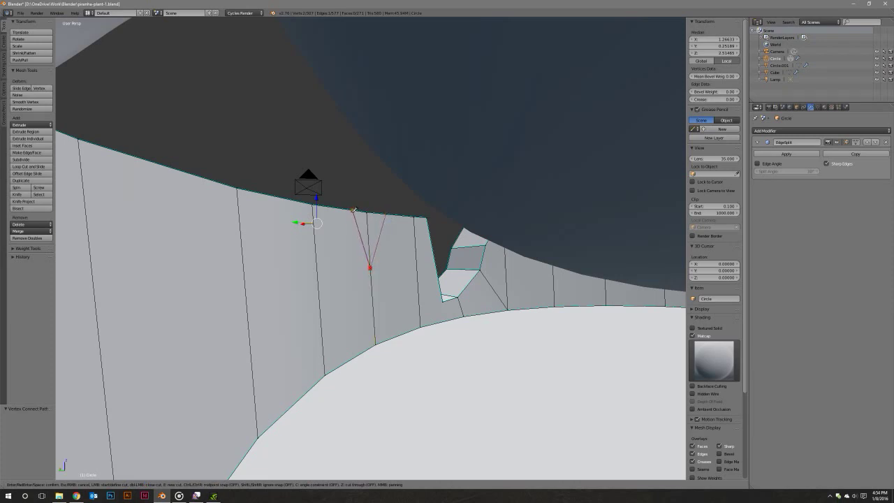
key(Return)
Delete the rim vertex above the V cut to open the notch gap.
mouse_move(354, 210)
middle_down()
mouse_move(329, 231)
mouse_move(370, 222)
mouse_move(382, 261)
mouse_move(399, 249)
middle_up()
shift+right_click(382, 261)
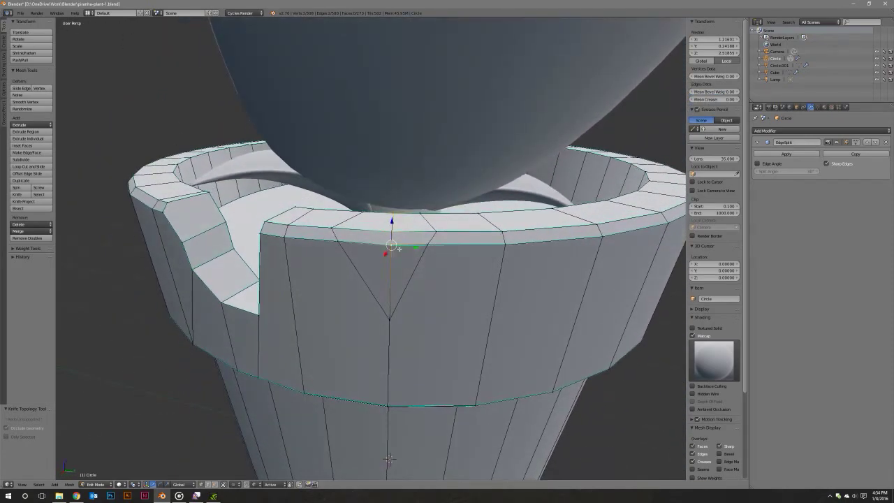
key(x)
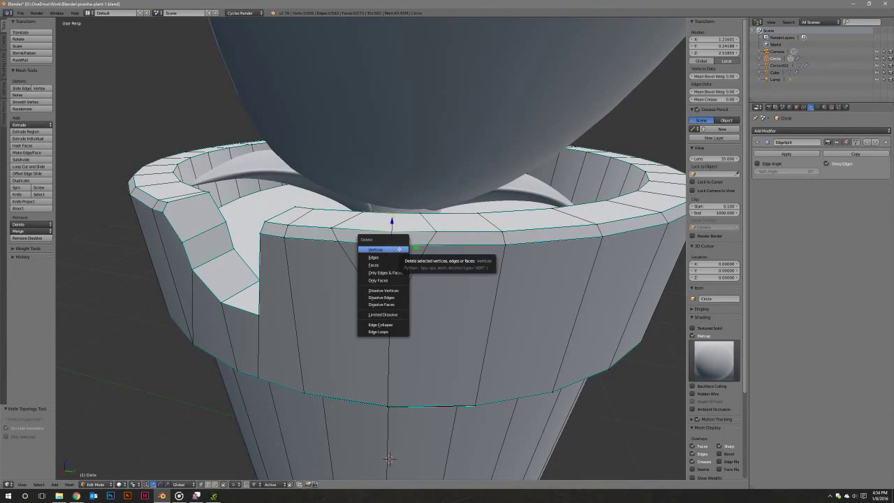
click(399, 249)
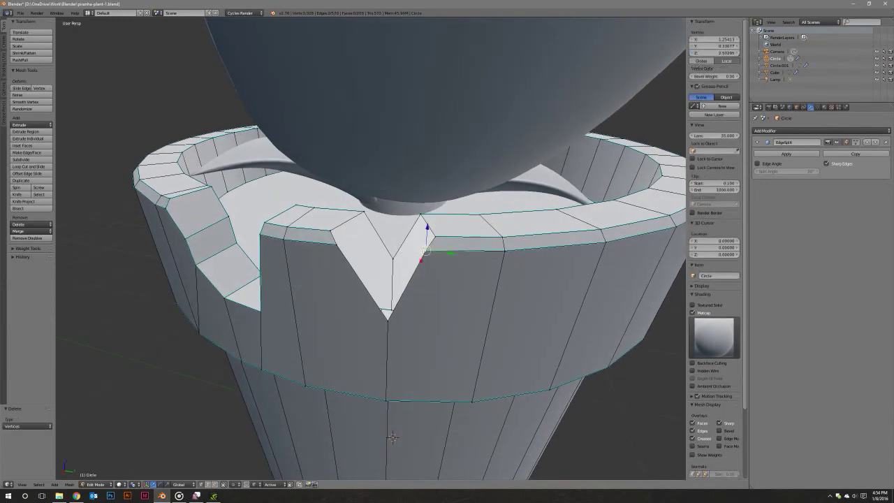
middle_drag(425, 250, 439, 247)
mouse_move(439, 247)
mouse_down()
mouse_move(409, 253)
mouse_move(397, 317)
mouse_up()
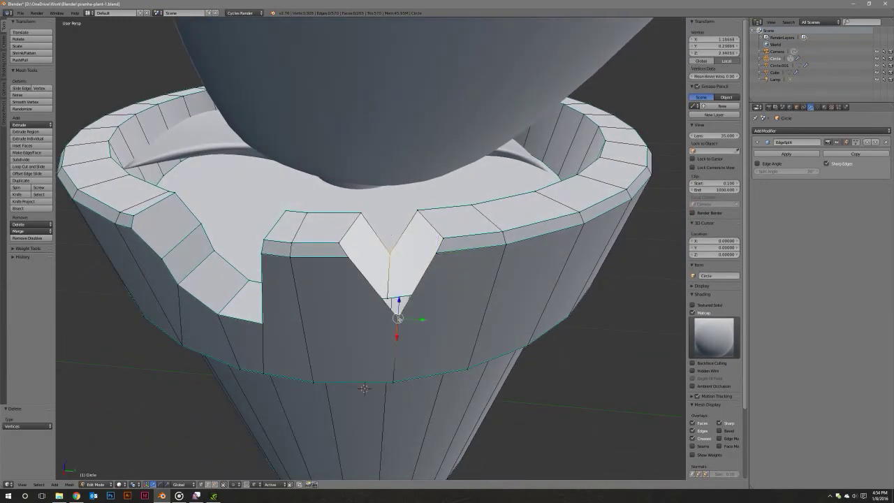
middle_drag(398, 318, 363, 231)
Fill the V notch's left and right sides with faces.
shift+right_click(360, 217)
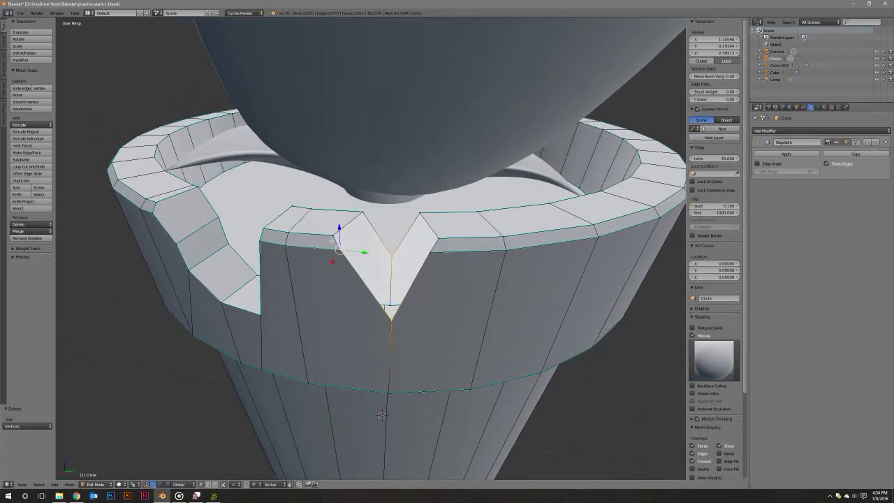
shift+right_click(360, 217)
key(f)
right_click(389, 311)
shift+right_click(423, 219)
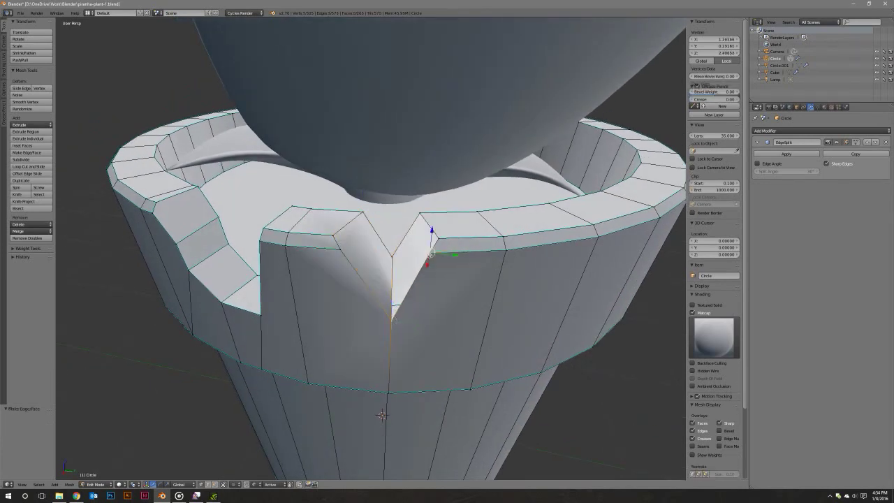
shift+right_click(437, 241)
key(f)
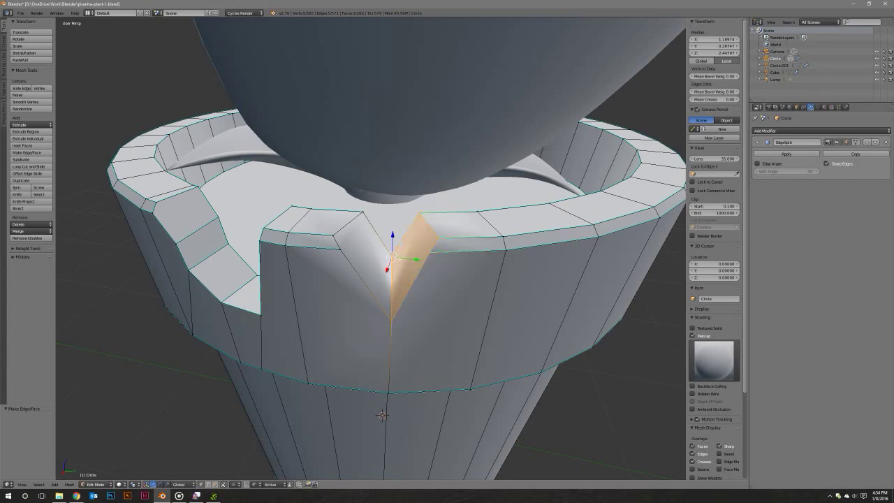
Select the V notch's left face in face mode and apply a Specials (W) menu option.
middle_drag(381, 415, 326, 410)
middle_drag(416, 266, 255, 437)
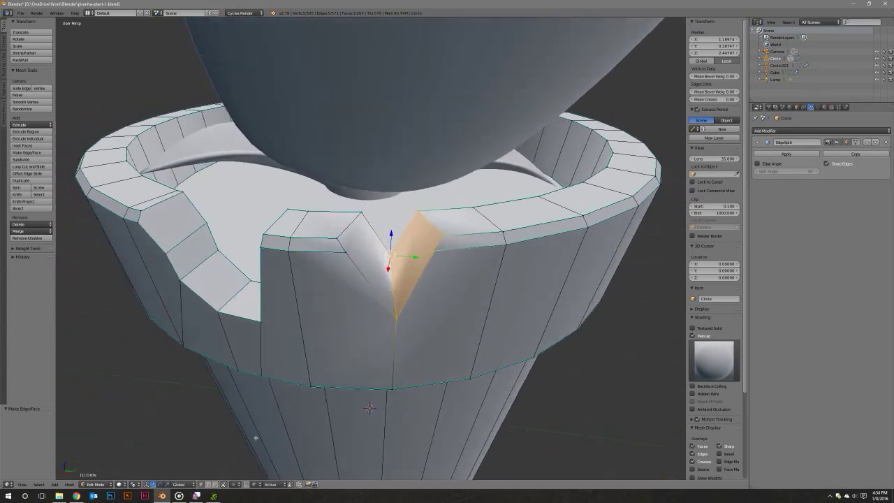
click(219, 484)
shift+right_click(378, 262)
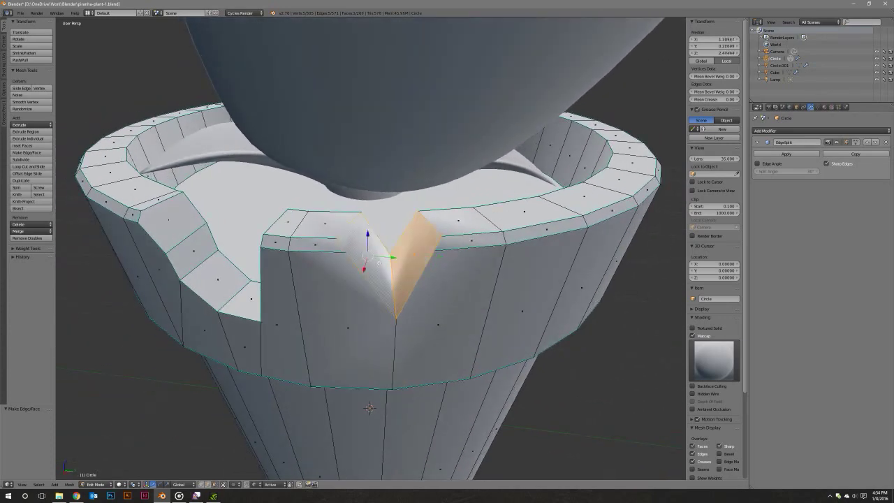
key(w)
click(378, 262)
scroll(378, 262, down, 4)
Select the soil circle Circle.001 and inspect its mesh in wireframe.
key(Tab)
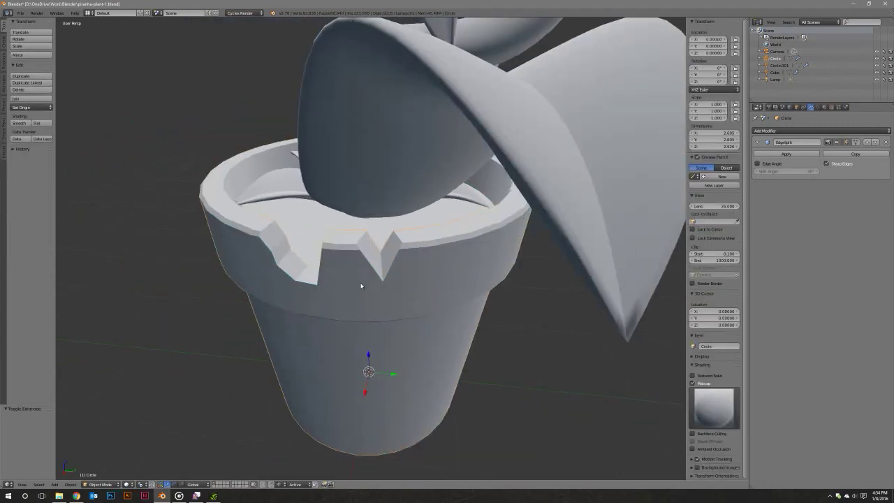
mouse_move(363, 286)
middle_down()
mouse_move(373, 263)
mouse_move(465, 282)
mouse_move(363, 186)
mouse_move(373, 173)
mouse_move(472, 317)
mouse_move(461, 223)
mouse_move(415, 213)
mouse_move(398, 231)
mouse_move(416, 292)
mouse_move(409, 275)
middle_up()
scroll(456, 249, down, 2)
right_click(399, 271)
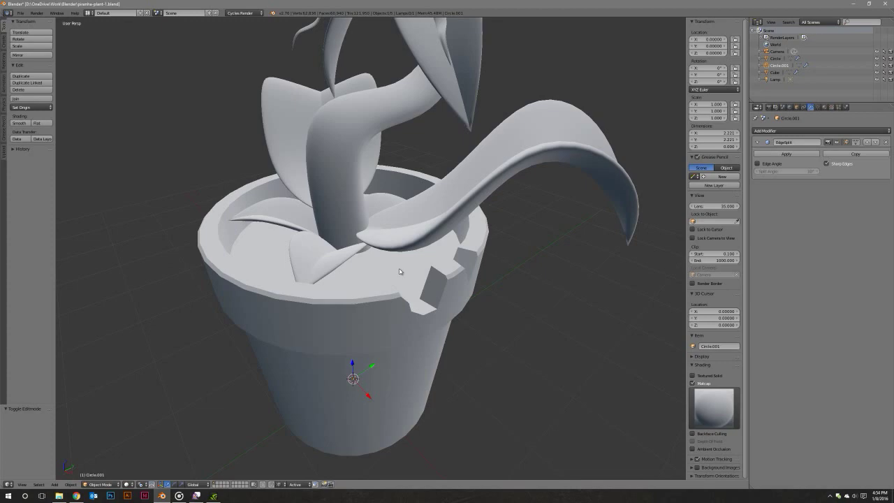
key(Tab)
key(z)
scroll(419, 295, up, 2)
scroll(425, 288, up, 2)
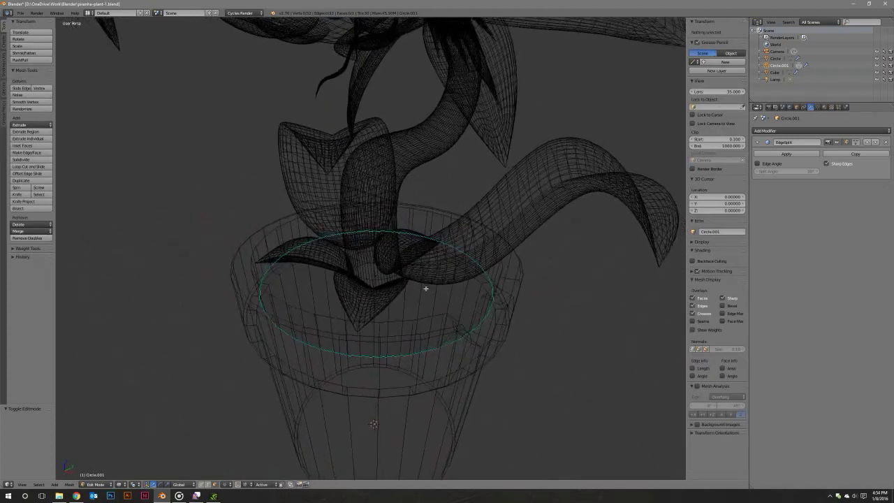
scroll(425, 288, up, 1)
scroll(419, 292, up, 2)
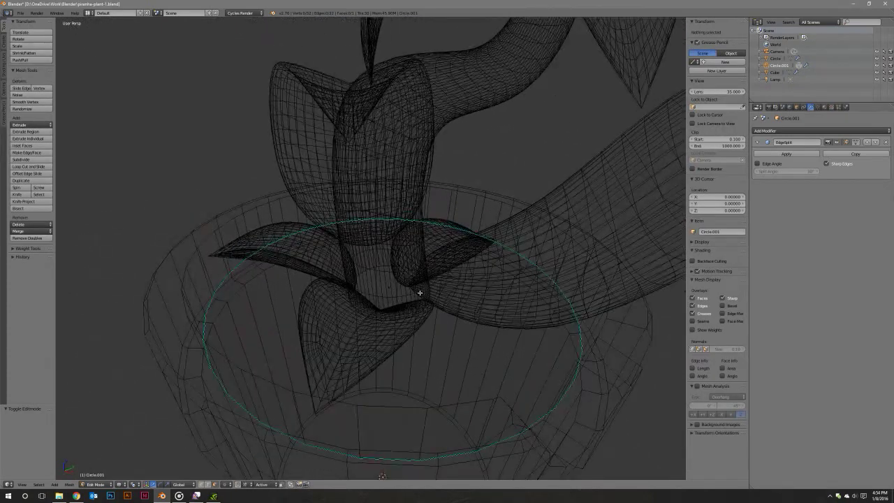
Return to Object Mode with solid shading and view the whole plant from the side.
key(Tab)
scroll(419, 296, down, 4)
key(z)
mouse_move(418, 295)
middle_down()
mouse_move(425, 221)
mouse_move(420, 234)
mouse_move(403, 220)
middle_up()
scroll(425, 221, up, 2)
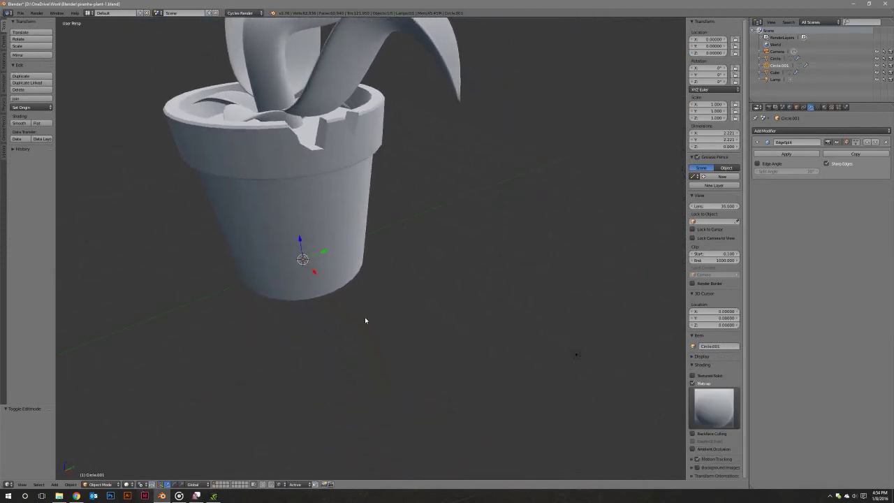
scroll(365, 318, down, 3)
mouse_move(365, 313)
middle_down()
mouse_move(431, 281)
mouse_move(424, 301)
mouse_move(423, 279)
mouse_move(437, 294)
mouse_move(379, 296)
mouse_move(429, 294)
mouse_move(427, 310)
middle_up()
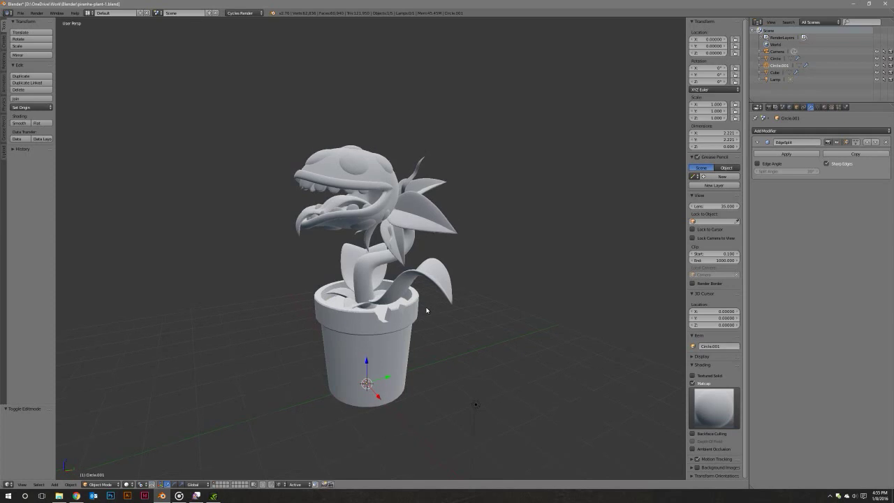
Save the piranha plant file and switch to the Compositing layout.
key(ctrl+s)
click(433, 307)
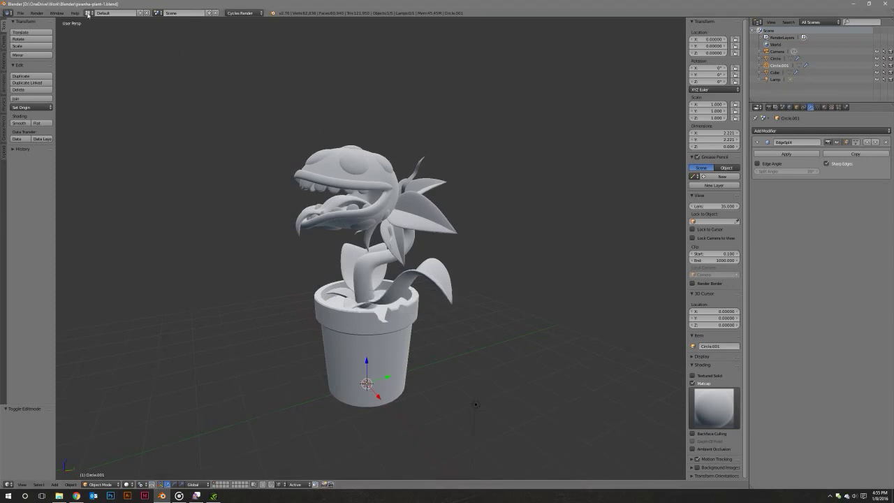
click(89, 13)
click(103, 38)
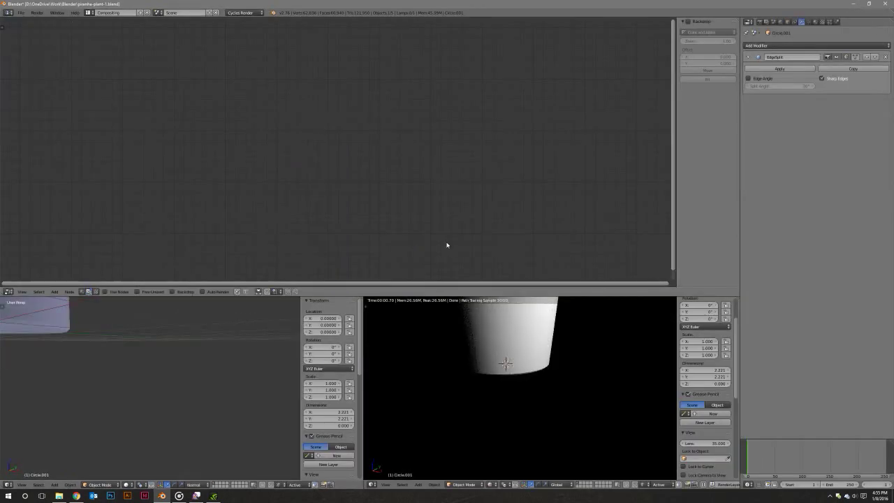
View the rendered preview through the camera with Numpad 0.
key(KP_0)
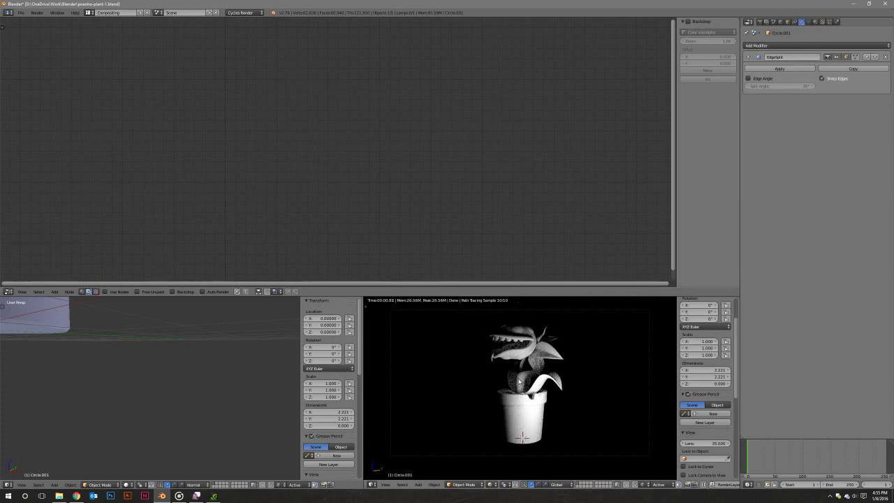
scroll(204, 362, down, 5)
middle_drag(173, 375, 148, 350)
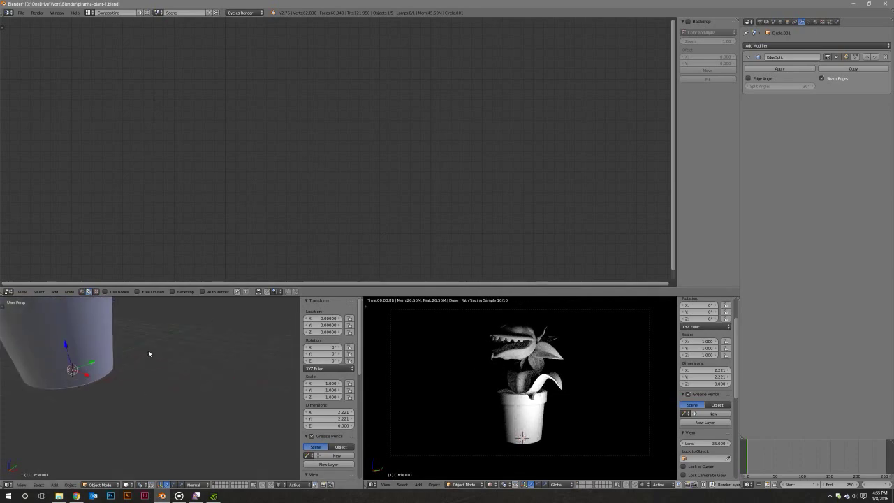
scroll(214, 402, up, 4)
scroll(214, 402, down, 5)
mouse_move(231, 384)
middle_down()
mouse_move(151, 409)
mouse_move(207, 368)
mouse_move(205, 395)
middle_up()
Move the lamp in Global orientation to Y −2.24 and up to Z 6.26.
right_click(151, 409)
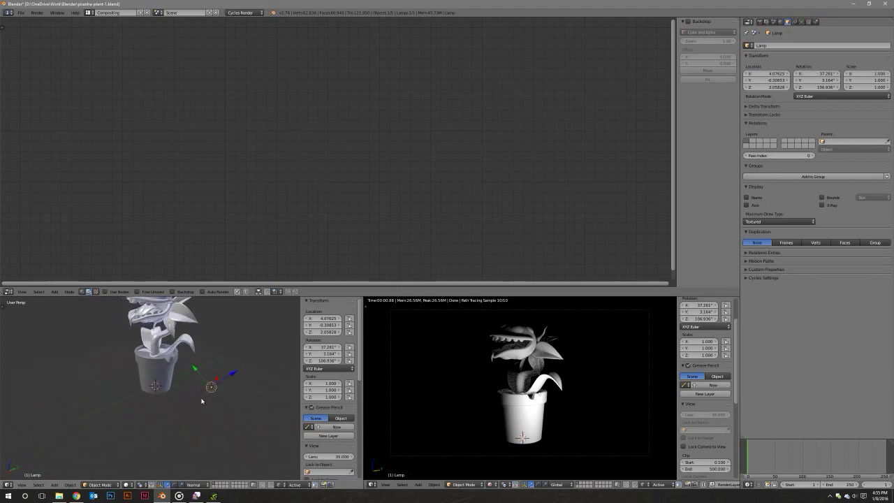
click(192, 485)
click(206, 480)
middle_drag(233, 410, 212, 387)
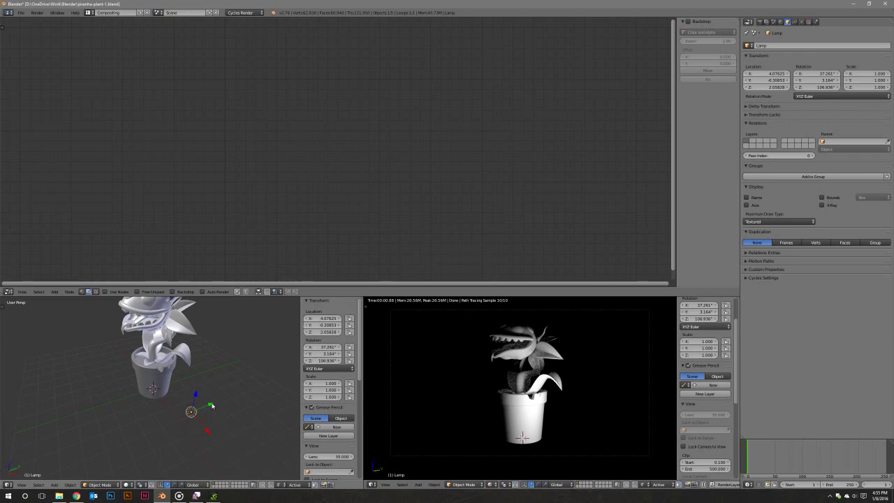
drag(211, 406, 165, 419)
mouse_move(165, 419)
middle_down()
mouse_move(210, 397)
mouse_move(195, 426)
mouse_move(211, 433)
middle_up()
drag(171, 399, 175, 316)
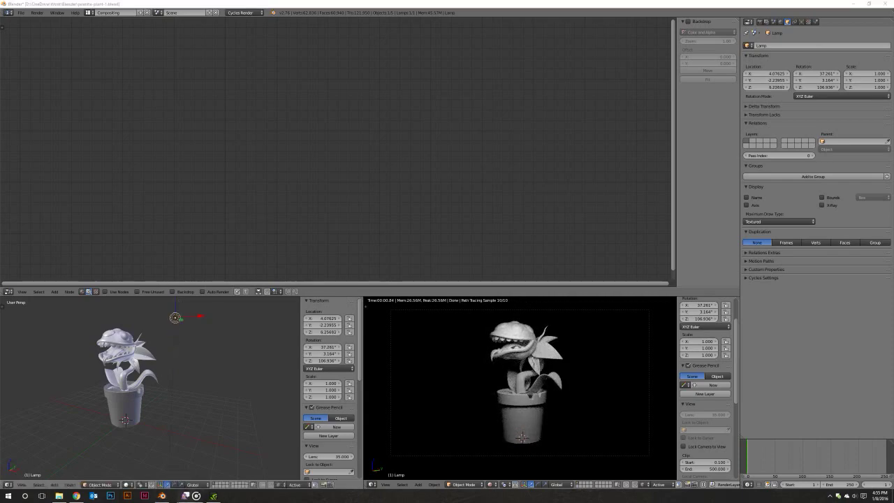
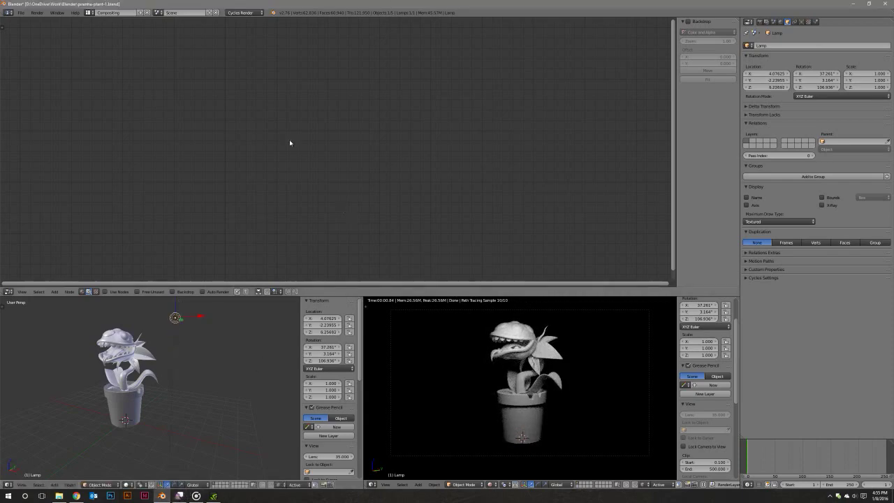
Switch the screen layout from the rendered preview to Default.
middle_drag(203, 372, 212, 376)
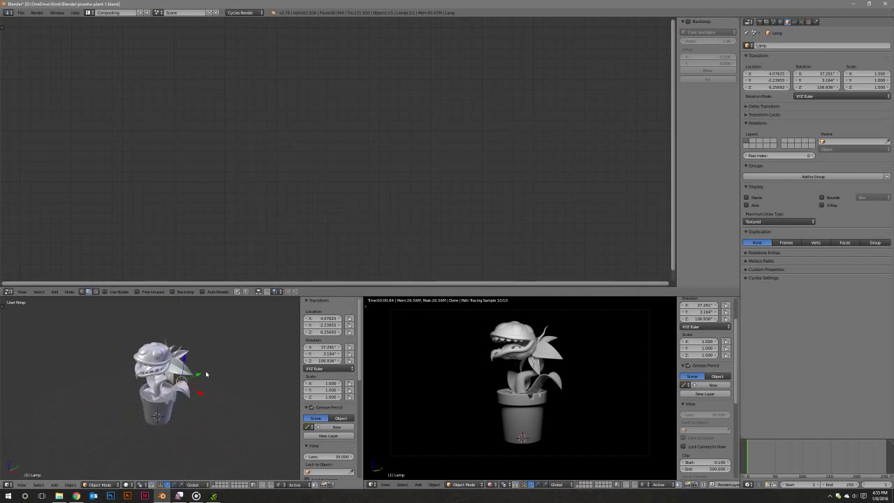
middle_drag(538, 392, 537, 391)
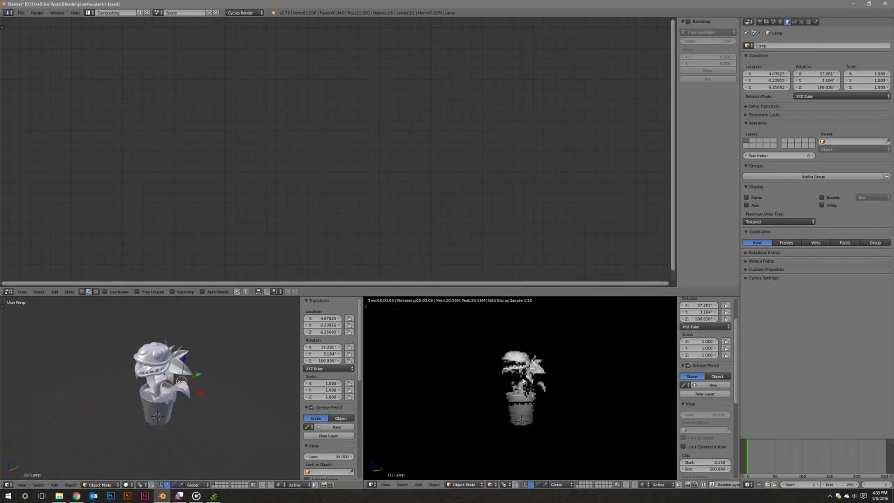
scroll(548, 428, up, 2)
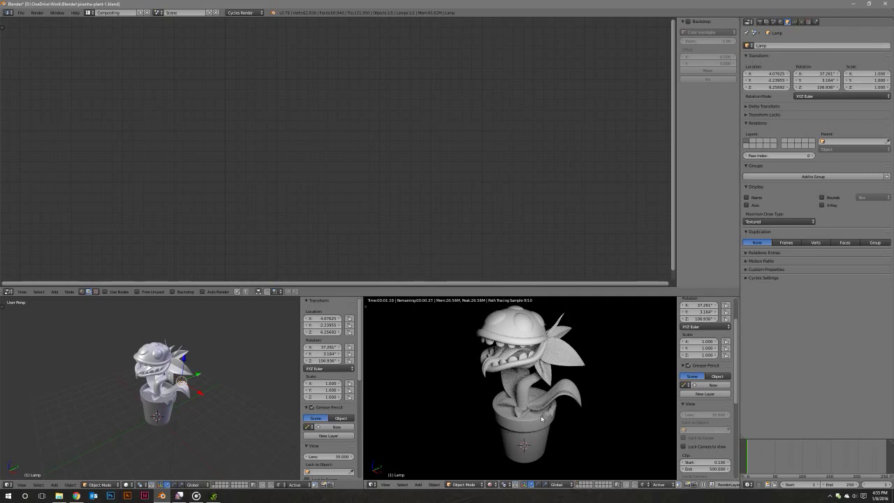
mouse_move(541, 415)
middle_down()
mouse_move(478, 405)
mouse_move(562, 395)
mouse_move(527, 397)
middle_up()
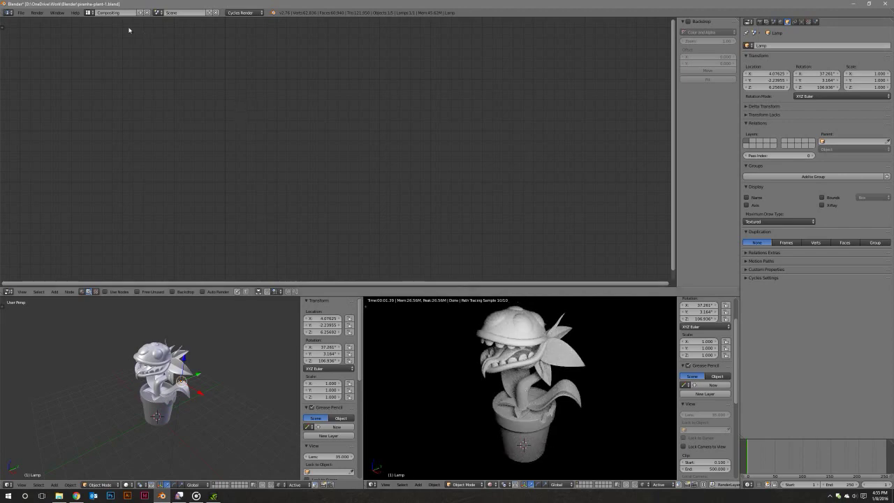
click(89, 12)
click(99, 44)
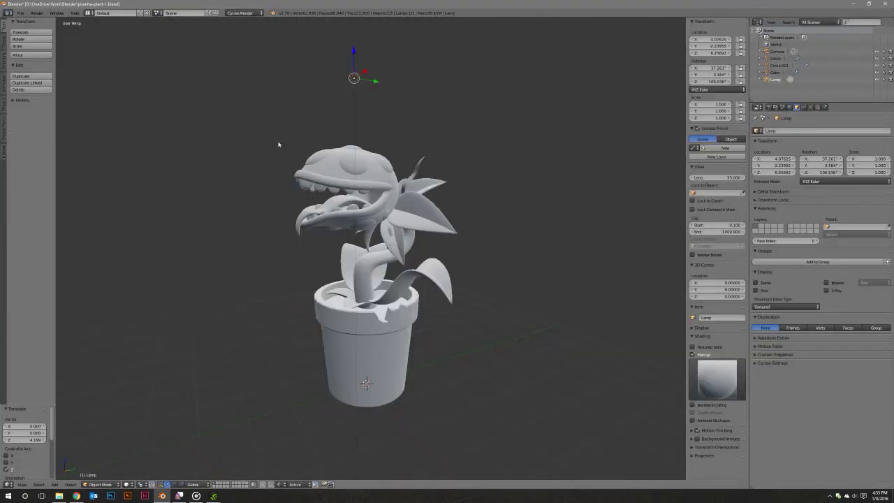
mouse_move(279, 143)
middle_down()
mouse_move(370, 159)
mouse_move(382, 235)
mouse_move(419, 256)
mouse_move(425, 278)
middle_up()
scroll(371, 159, up, 3)
Add a plane at the 3D cursor, scale it up, then delete it.
key(shift+a)
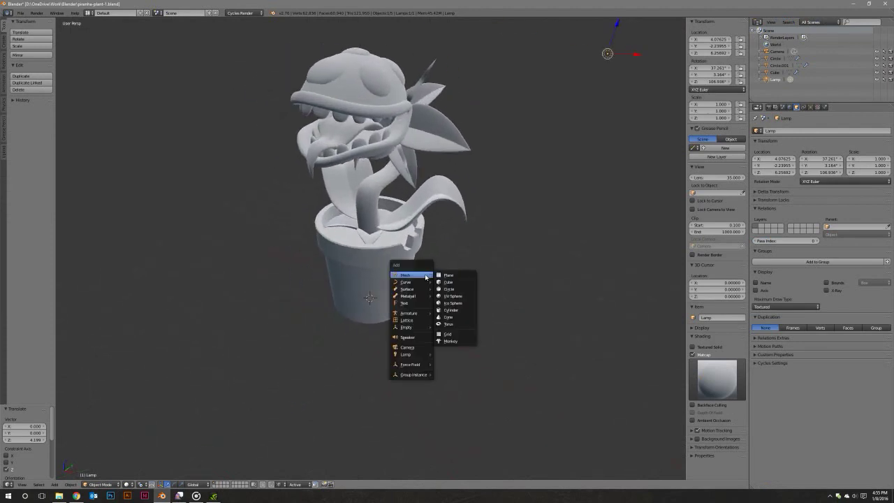
click(448, 275)
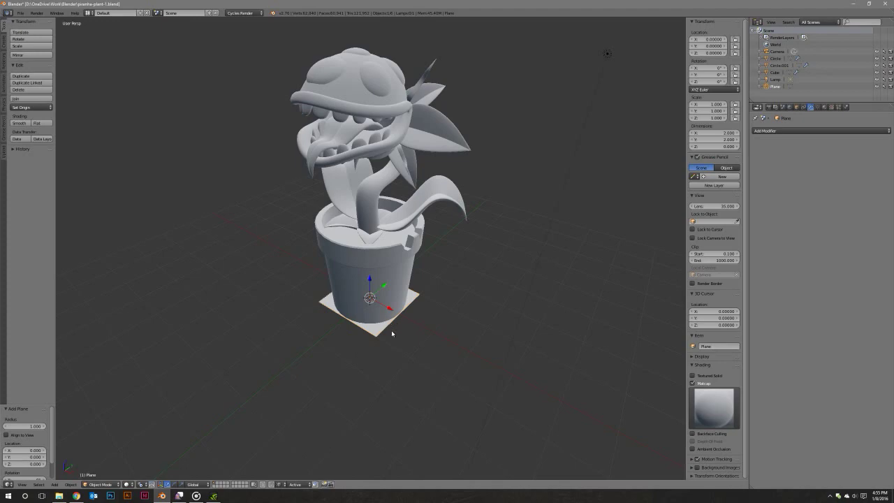
key(s)
click(543, 418)
middle_drag(524, 372, 497, 347)
key(x)
click(498, 349)
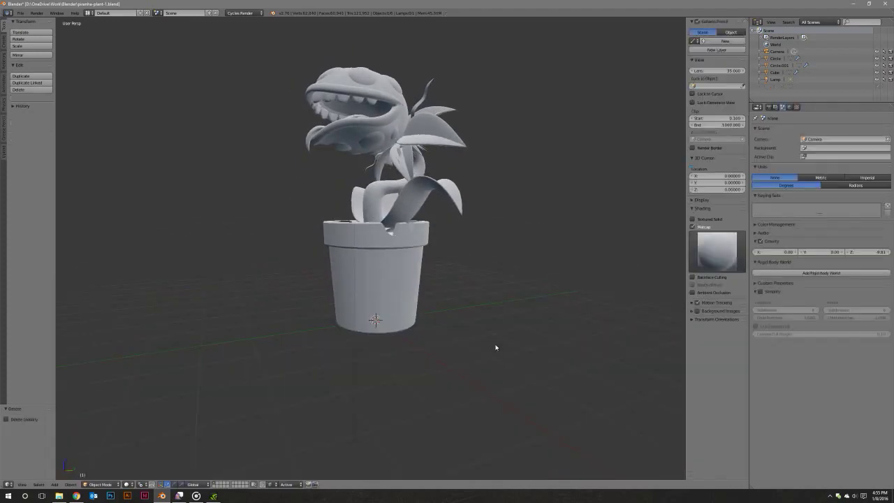
Add a circle mesh with 64 vertices at the 3D cursor.
key(shift+a)
click(495, 344)
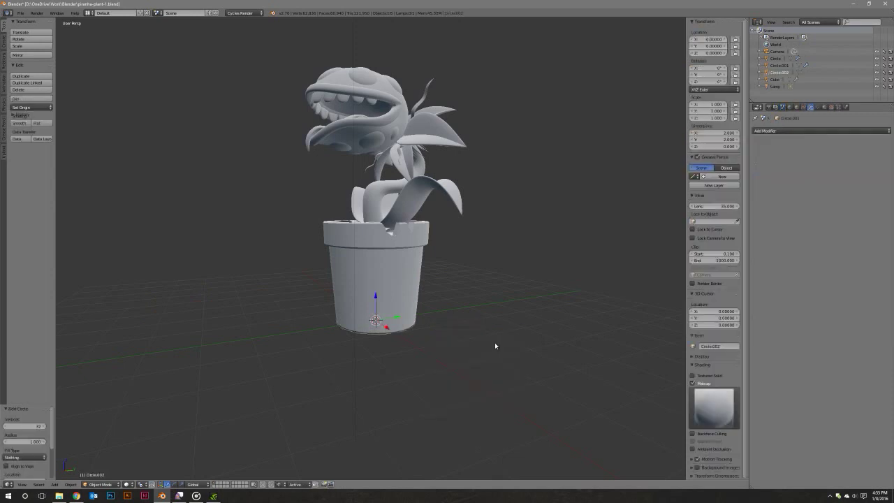
middle_drag(495, 344, 433, 335)
click(38, 427)
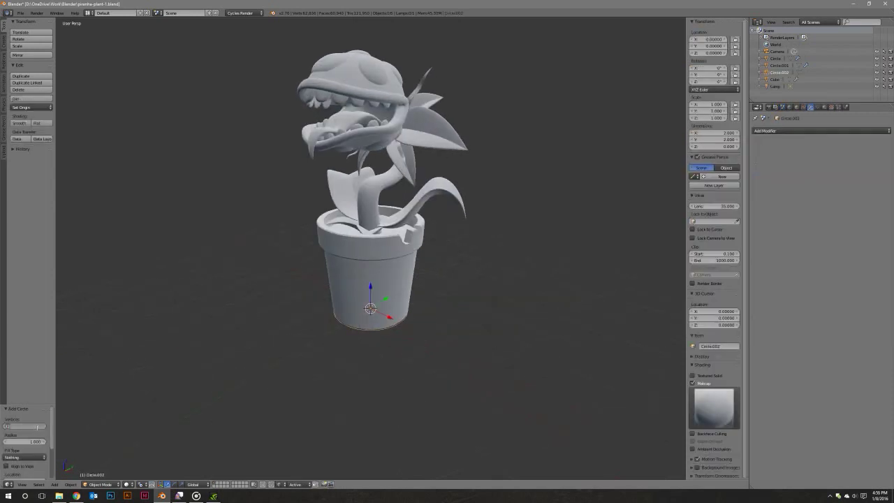
text(64)
key(Return)
Scale the circle's ring out around the pot and fill it into a disc.
key(Tab)
middle_drag(384, 338, 368, 337)
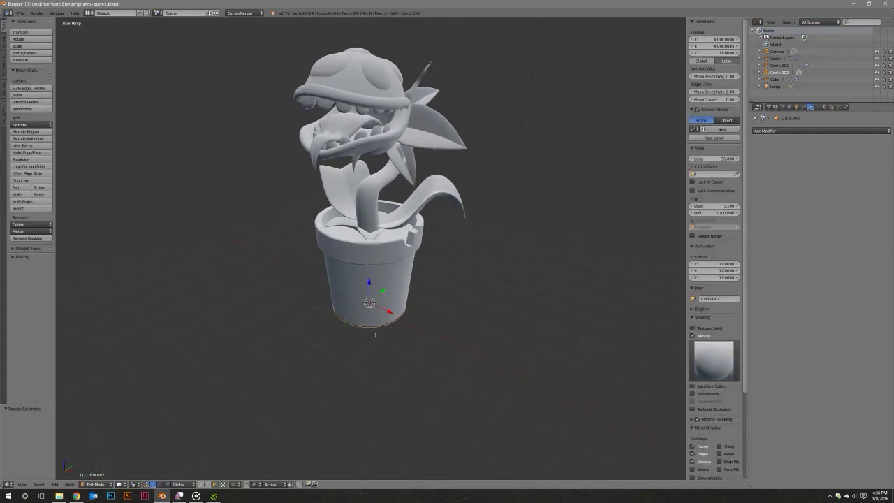
key(Tab)
key(Tab)
middle_drag(390, 363, 395, 362)
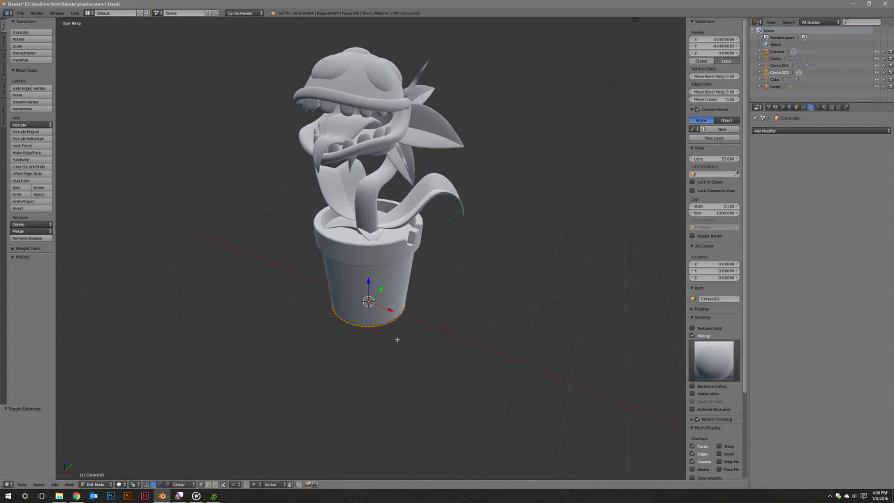
key(s)
click(562, 388)
mouse_move(562, 388)
middle_down()
mouse_move(511, 333)
mouse_move(492, 346)
mouse_move(499, 355)
mouse_move(443, 343)
mouse_move(452, 351)
mouse_move(481, 333)
middle_up()
key(f)
key(Tab)
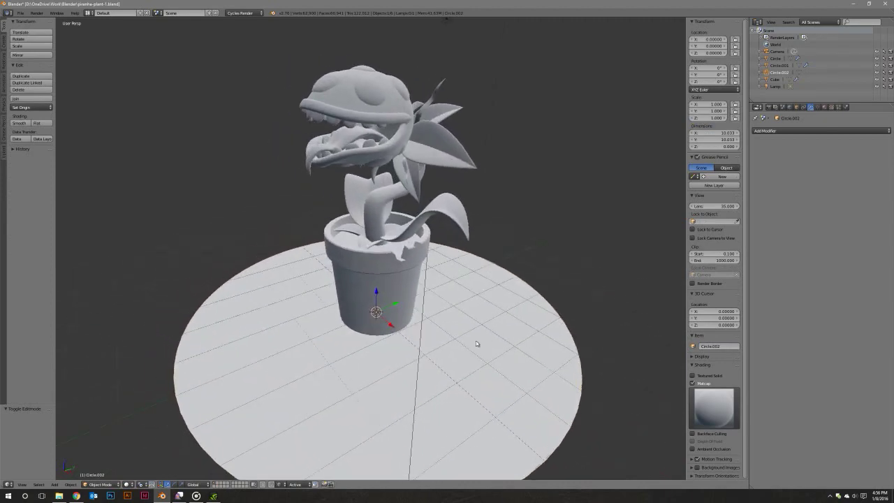
Switch to top orthographic view and enter Edit Mode on the floor disc.
middle_drag(476, 344, 453, 304)
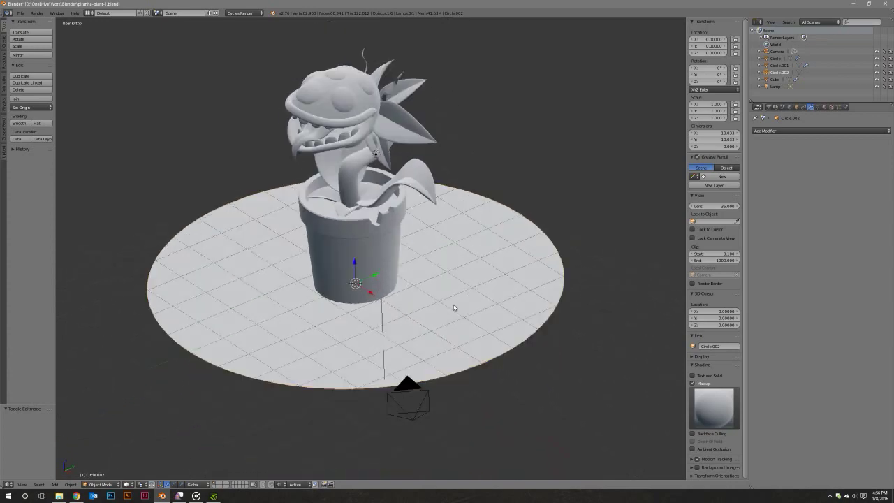
key(KP_7)
key(Tab)
Move one disc vertex beside the pot and separate it into a new object.
key(z)
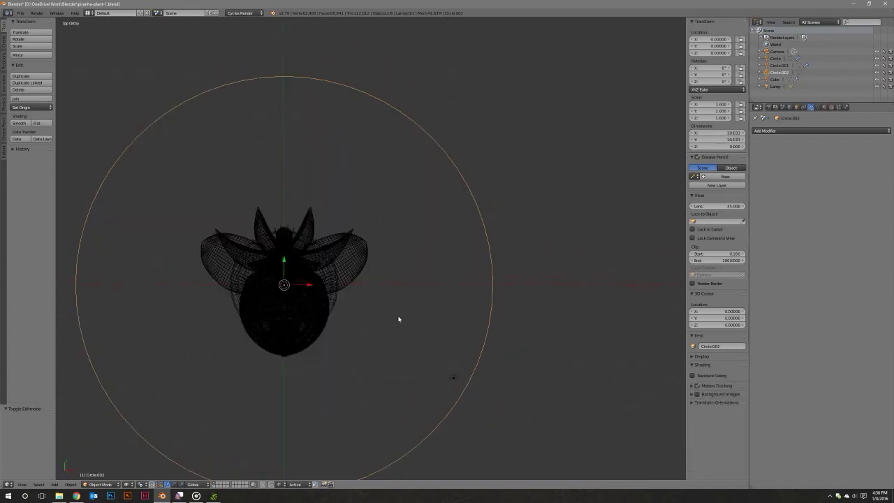
scroll(399, 319, up, 3)
key(a)
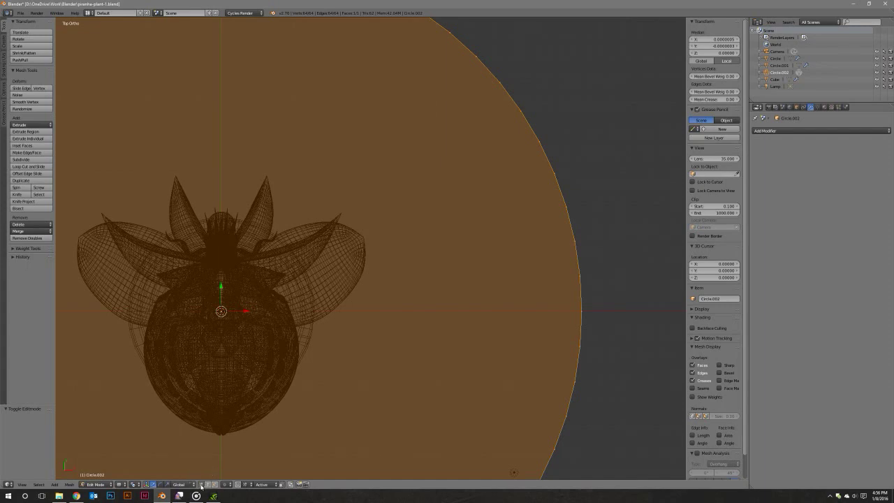
right_click(560, 270)
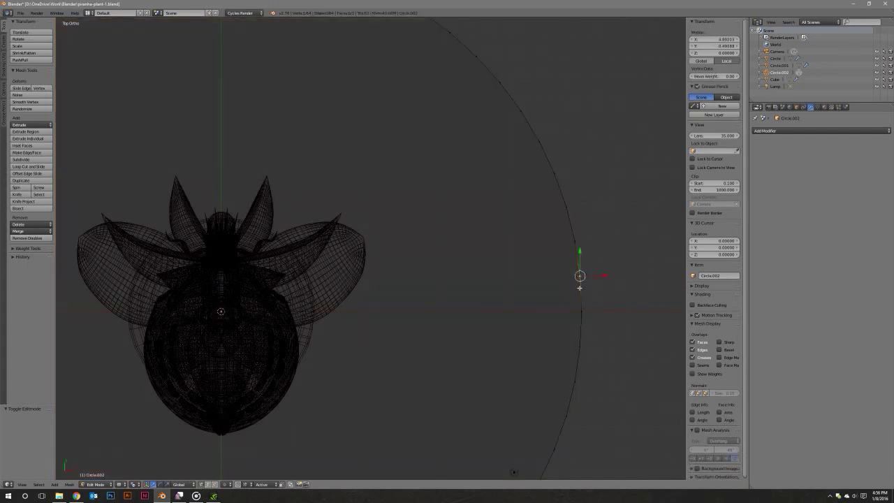
key(g)
click(393, 343)
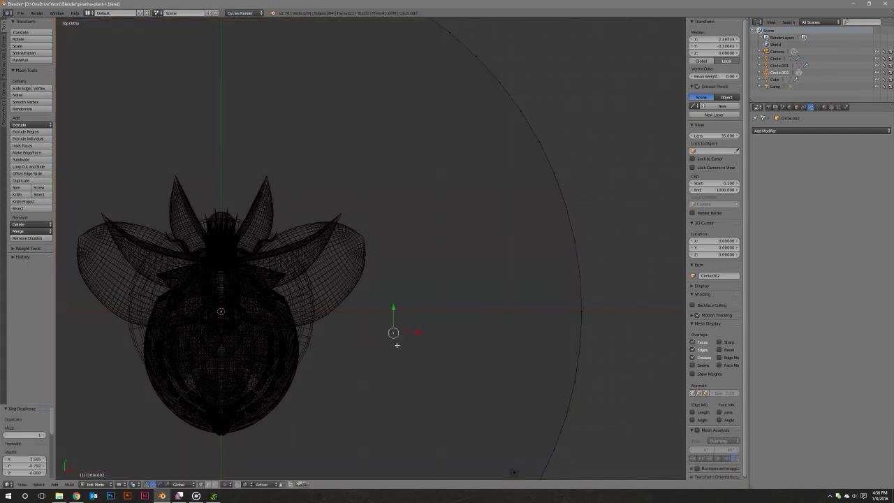
key(p)
click(396, 345)
key(Tab)
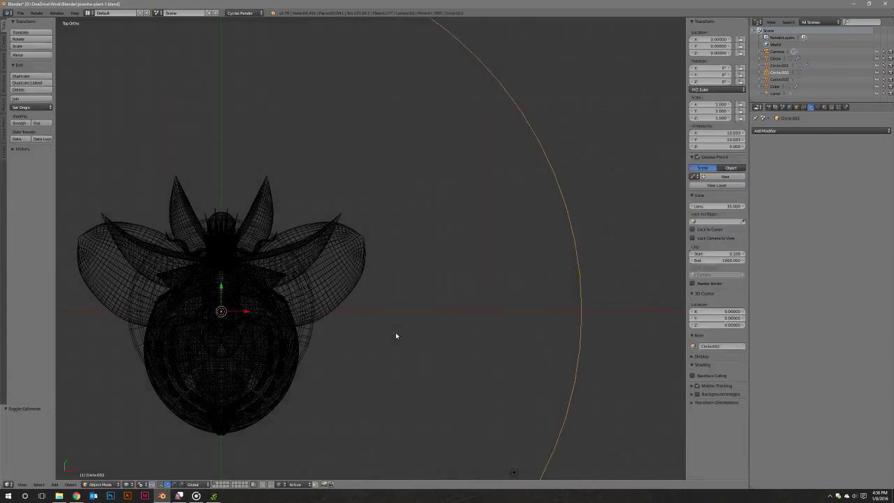
Edit Circle.003 and reposition its single vertex beside the pot.
right_click(415, 346)
key(Tab)
right_click(411, 342)
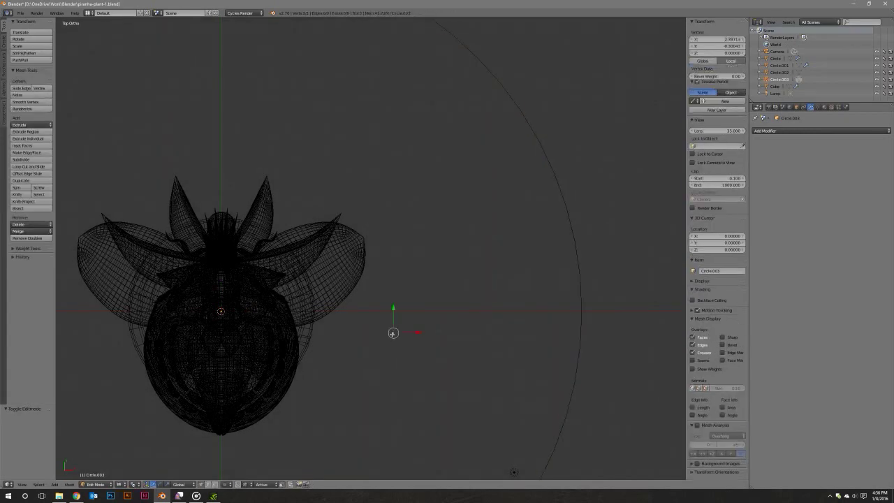
scroll(424, 347, up, 1)
scroll(423, 329, up, 2)
scroll(421, 335, up, 1)
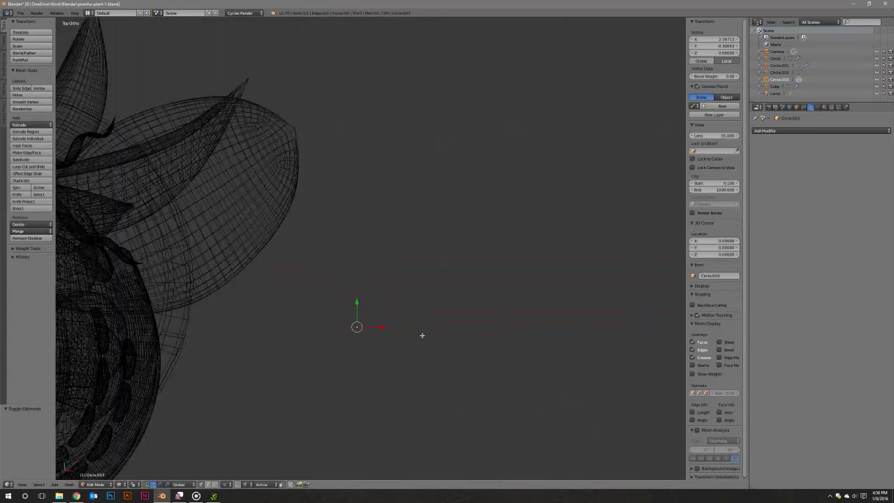
scroll(407, 356, up, 1)
key(g)
click(403, 337)
Extrude five more vertices into an irregular outline and close it with F.
key(e)
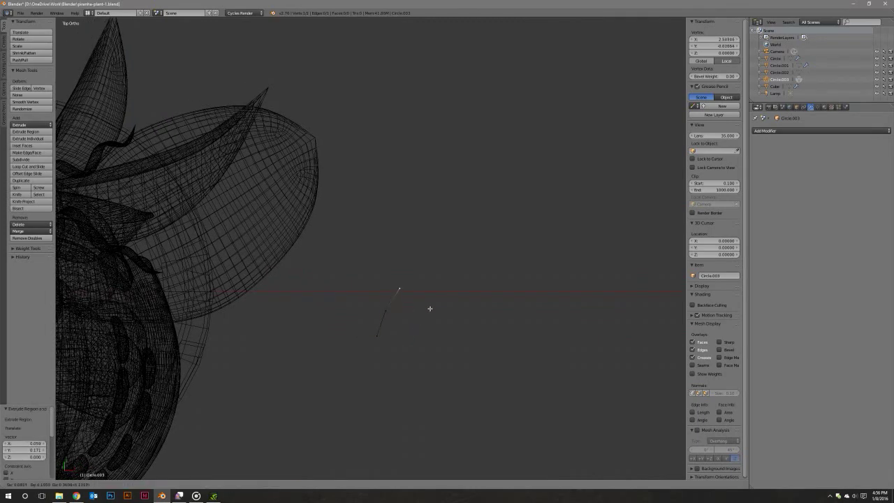
click(418, 277)
key(e)
click(381, 260)
key(e)
click(337, 295)
key(e)
click(354, 335)
key(e)
click(378, 335)
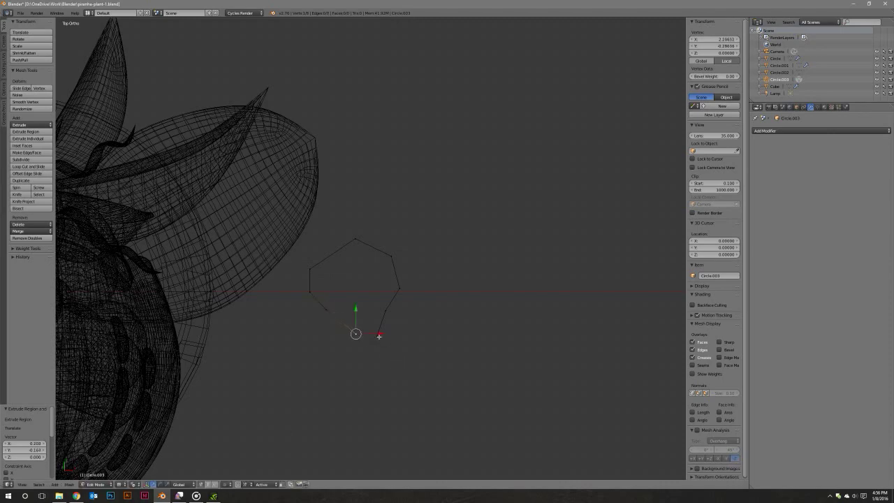
key(f)
View the outline in perspective and select the whole outline loop.
middle_drag(376, 336, 395, 203)
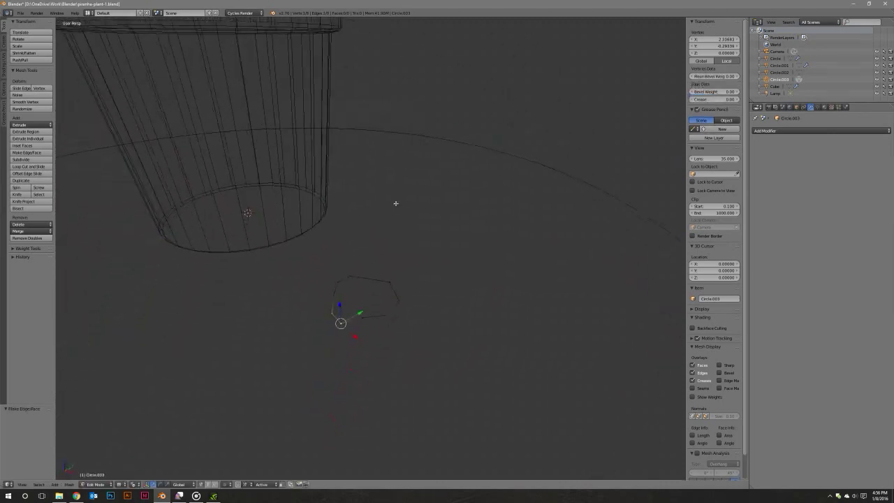
scroll(384, 315, up, 2)
shift+middle_drag(385, 324, 432, 225)
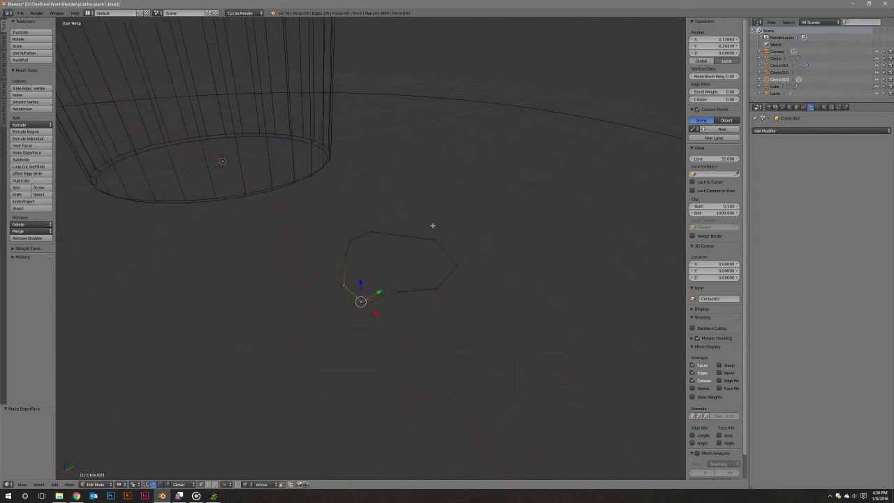
right_click(358, 253)
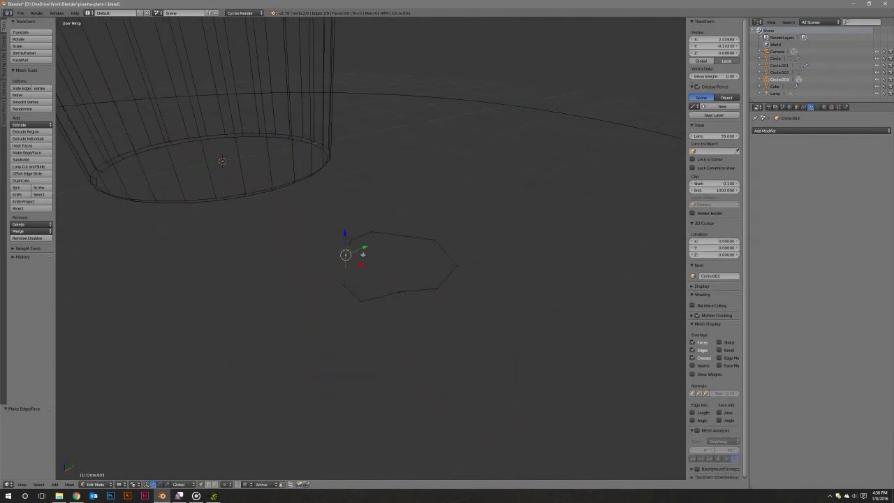
alt+right_click(391, 292)
Extrude the outline upward three times, scaling the new top loops.
key(e)
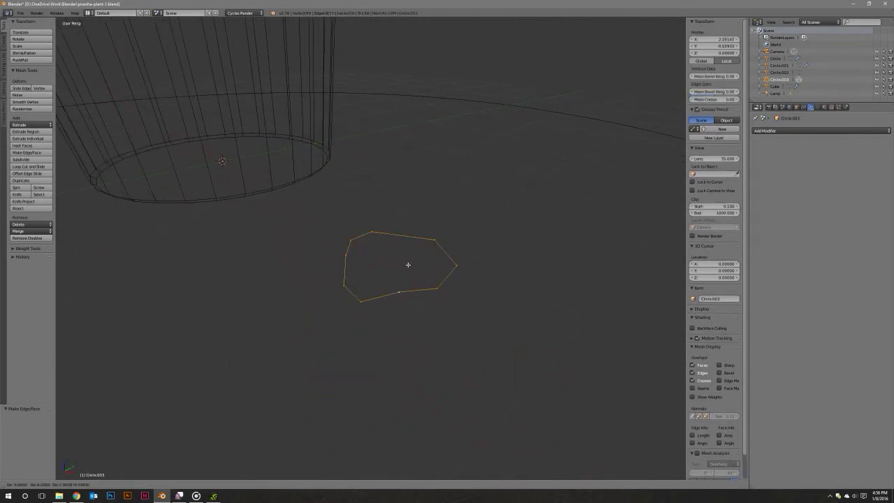
click(403, 230)
key(s)
click(455, 260)
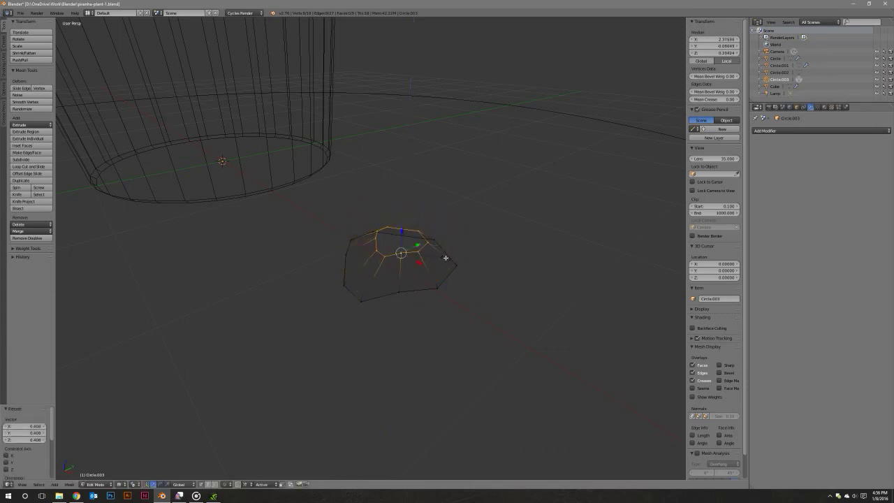
middle_drag(452, 259, 450, 257)
key(e)
click(399, 222)
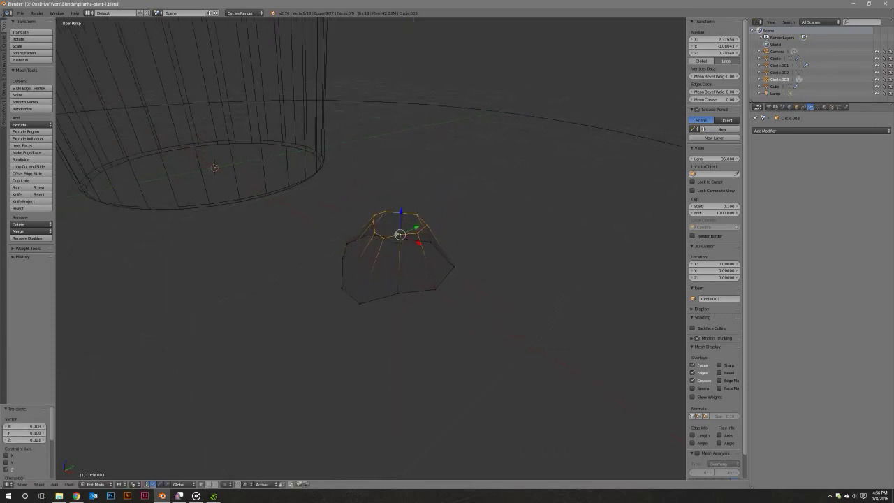
mouse_move(412, 231)
middle_down()
mouse_move(440, 254)
mouse_move(408, 233)
mouse_move(382, 247)
middle_up()
key(s)
click(441, 257)
key(e)
click(412, 237)
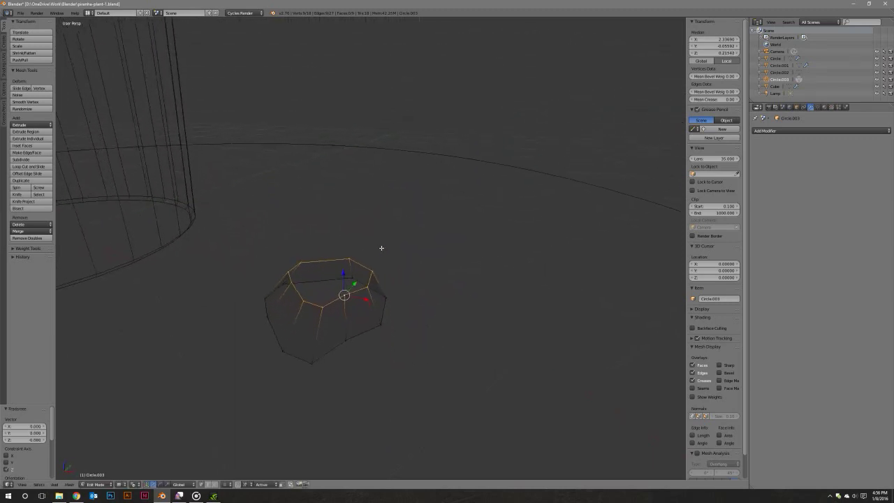
Merge the selected edge's vertices at their centre.
shift+right_click(290, 288)
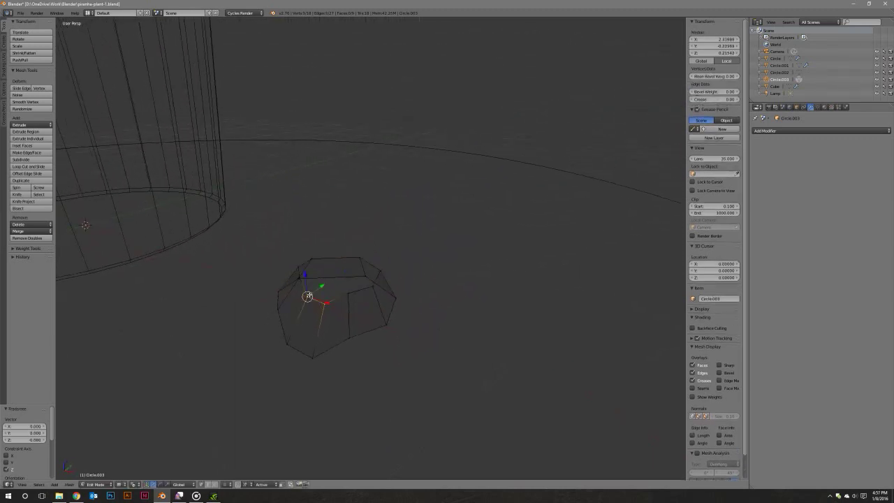
key(alt+m)
click(307, 303)
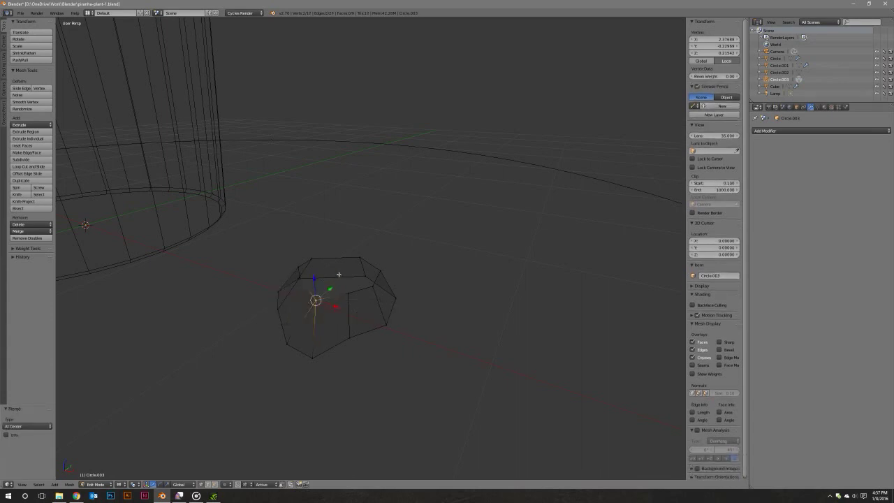
mouse_move(311, 301)
middle_down()
mouse_move(354, 287)
mouse_move(270, 284)
middle_up()
mouse_move(271, 287)
middle_down()
mouse_move(384, 269)
mouse_move(364, 296)
mouse_move(386, 244)
mouse_move(387, 315)
mouse_move(398, 269)
middle_up()
Shift the whole mesh along Y and up along Z, then adjust the inner loop.
key(a)
key(g)
key(y)
click(405, 294)
key(g)
key(z)
click(388, 311)
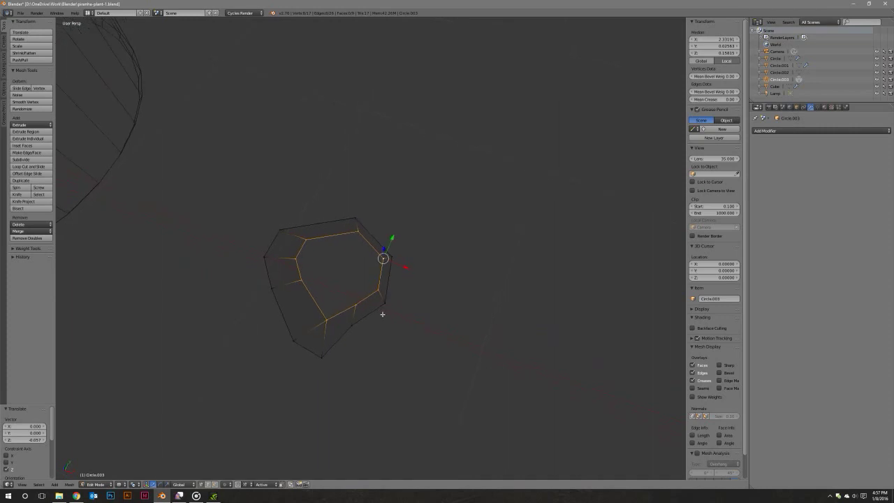
key(g)
key(shift+y)
click(307, 267)
Merge two rim vertices at centre and nudge another vertex along Y.
right_click(294, 267)
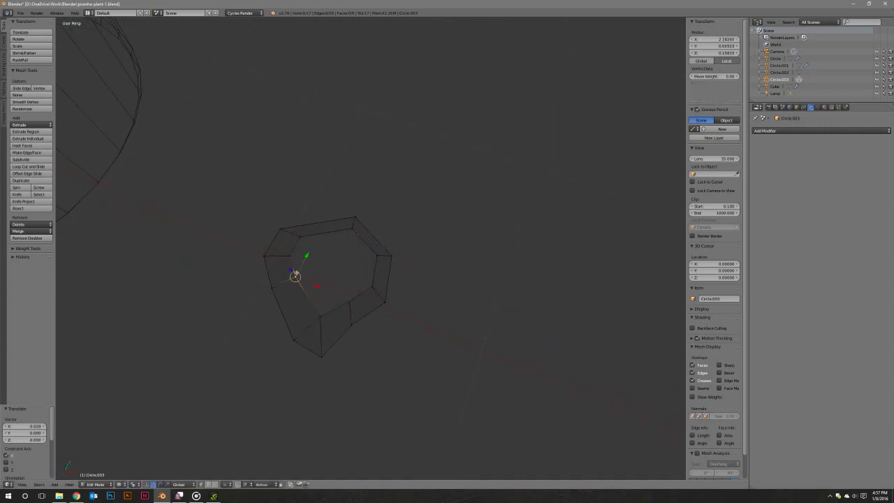
shift+right_click(298, 237)
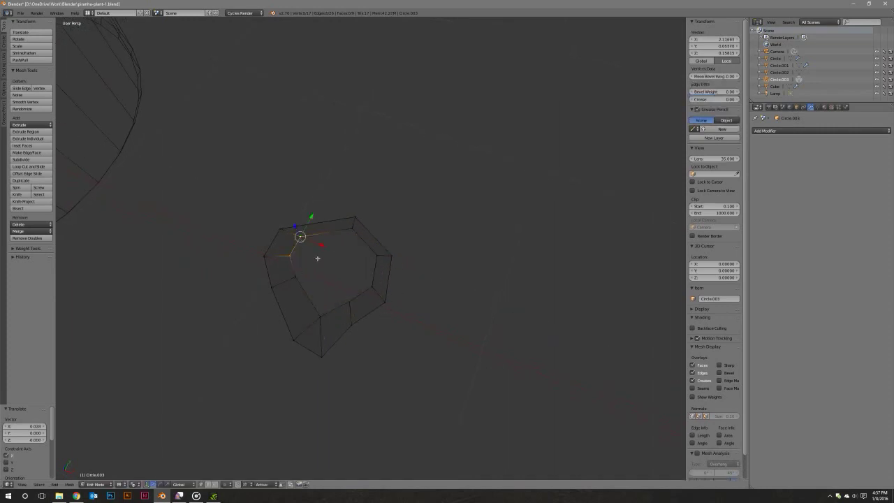
key(alt+m)
click(316, 259)
mouse_move(355, 259)
middle_down()
mouse_move(372, 293)
mouse_move(331, 282)
mouse_move(320, 295)
mouse_move(382, 293)
mouse_move(457, 255)
middle_up()
alt+right_click(388, 295)
right_click(320, 295)
key(g)
key(y)
click(355, 297)
In front view, shift the open top loop along X and raise it along Z.
alt+right_click(382, 292)
key(KP_1)
key(g)
key(x)
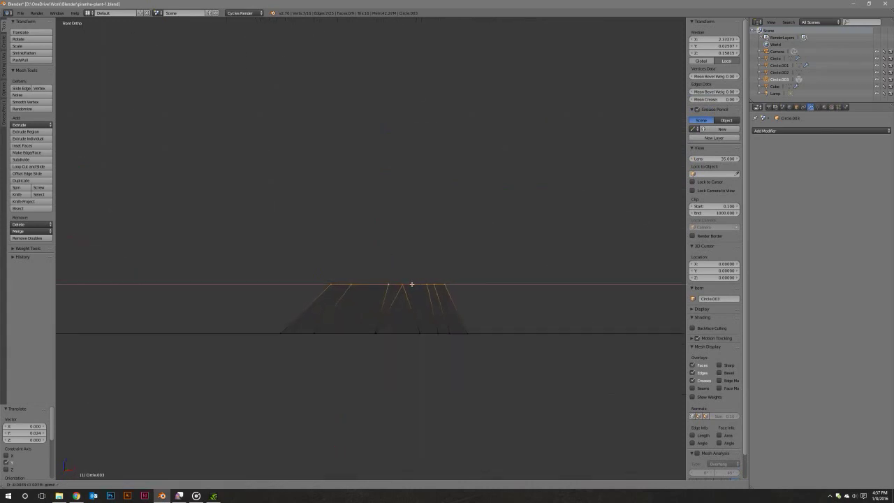
click(387, 266)
key(g)
key(z)
click(383, 264)
shift+middle_drag(417, 287, 400, 241)
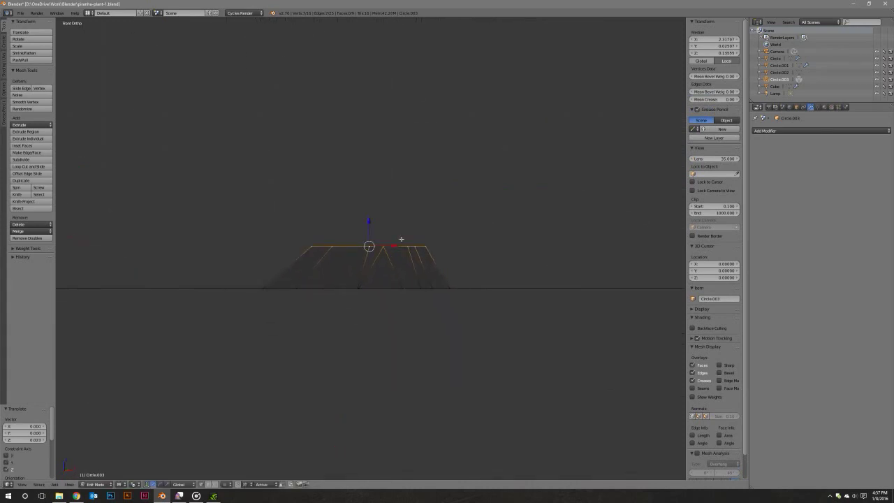
Raise the rim higher, merge the top loop to one point, and exit Edit Mode.
key(g)
key(z)
click(398, 209)
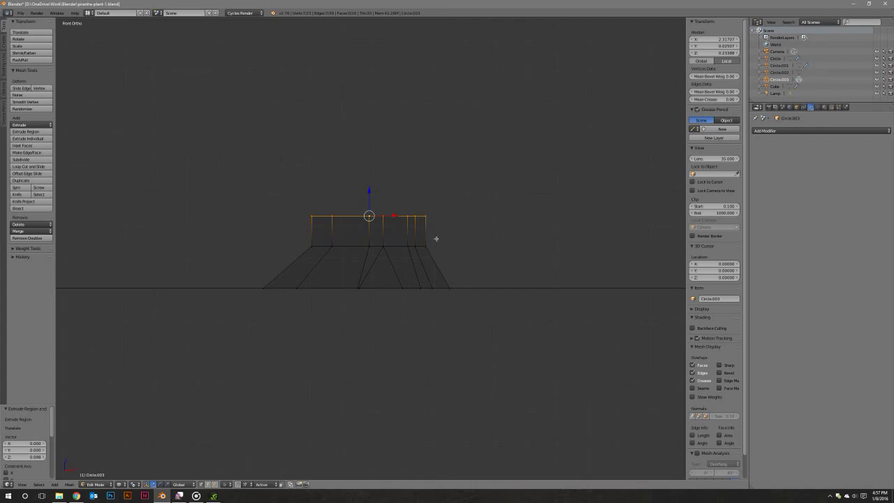
middle_drag(436, 238, 414, 245)
key(alt+m)
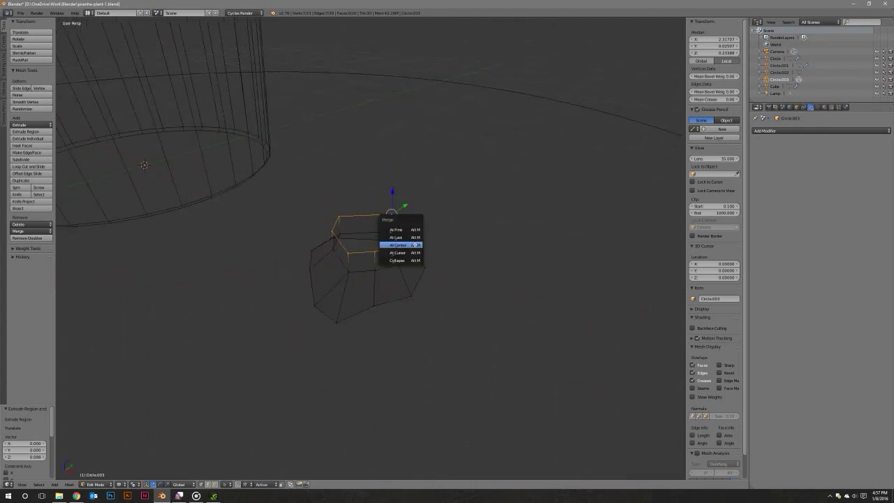
click(414, 242)
mouse_move(412, 244)
middle_down()
mouse_move(398, 219)
mouse_move(397, 238)
middle_up()
key(Tab)
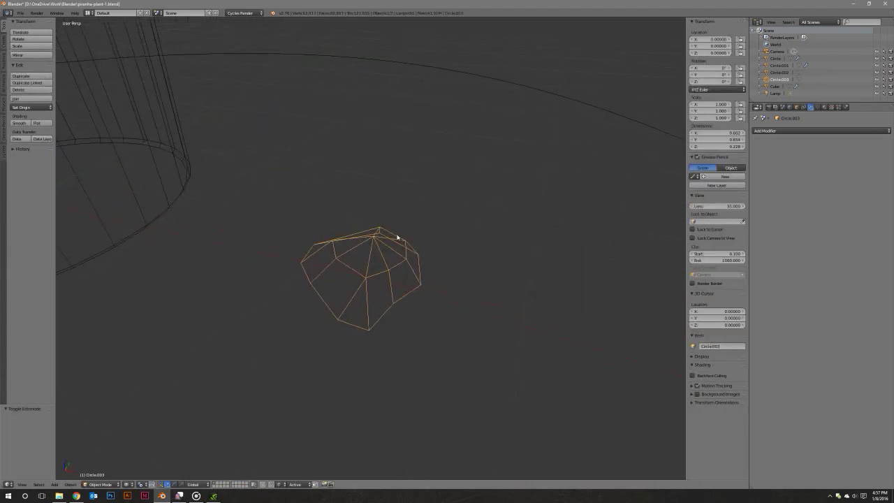
Add a level-2 Subdivision Surface modifier and set smooth shading on the chunk.
click(835, 131)
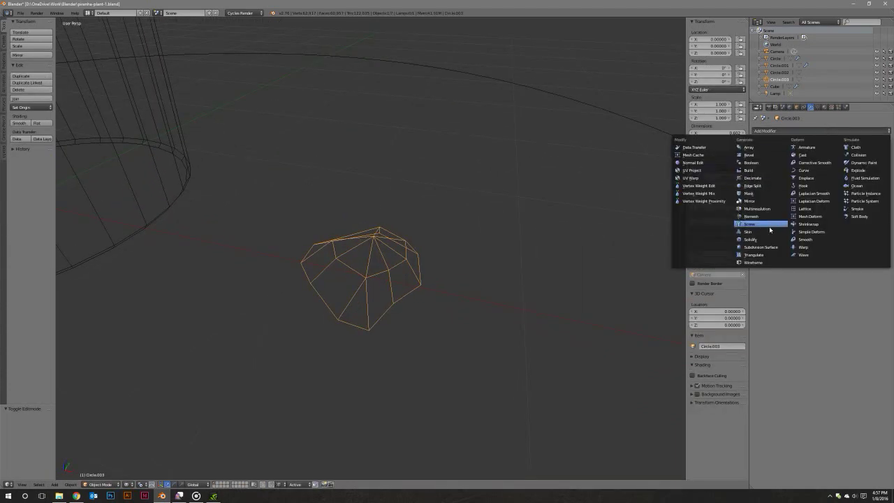
click(768, 248)
key(ctrl+2)
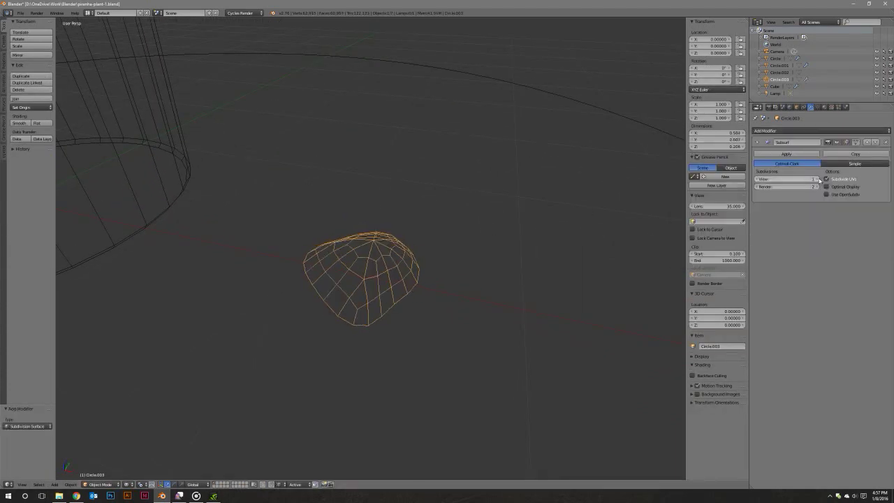
mouse_move(599, 193)
middle_down()
mouse_move(499, 231)
mouse_move(262, 199)
middle_up()
key(z)
click(19, 123)
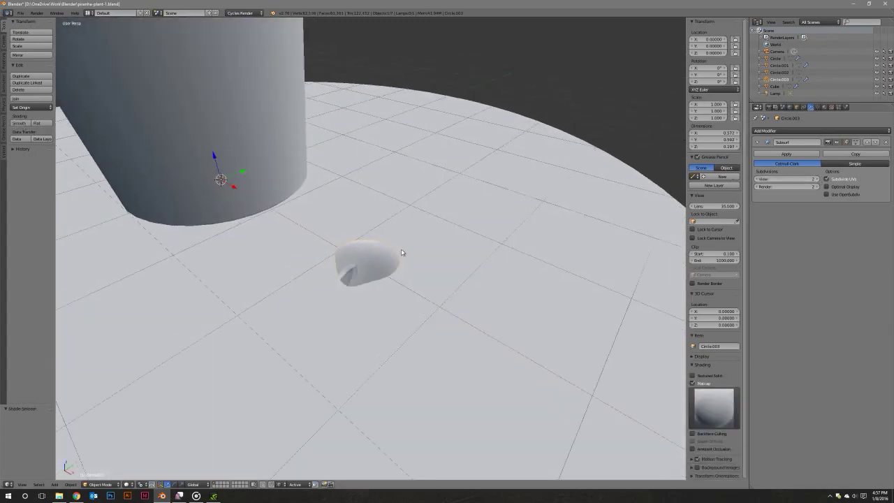
middle_drag(399, 253, 385, 280)
Recalculate the chunk's normals outward, deselect all, and return to wireframe display.
key(Tab)
key(a)
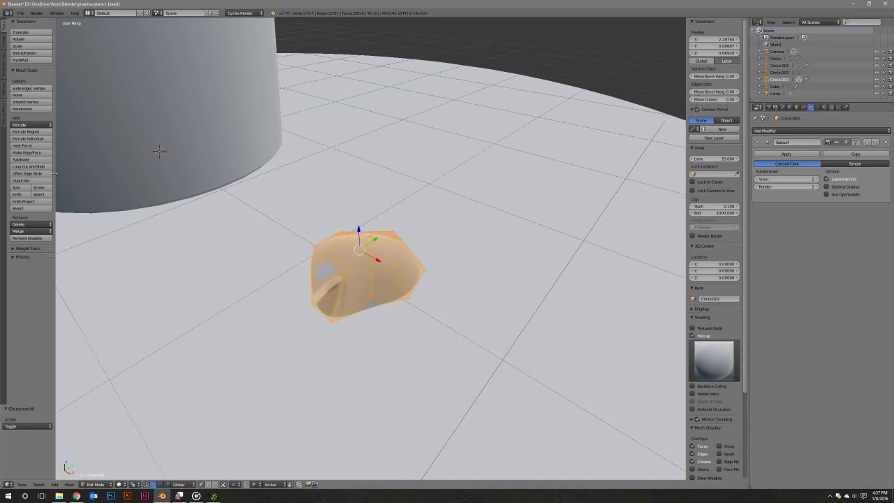
click(4, 70)
click(32, 82)
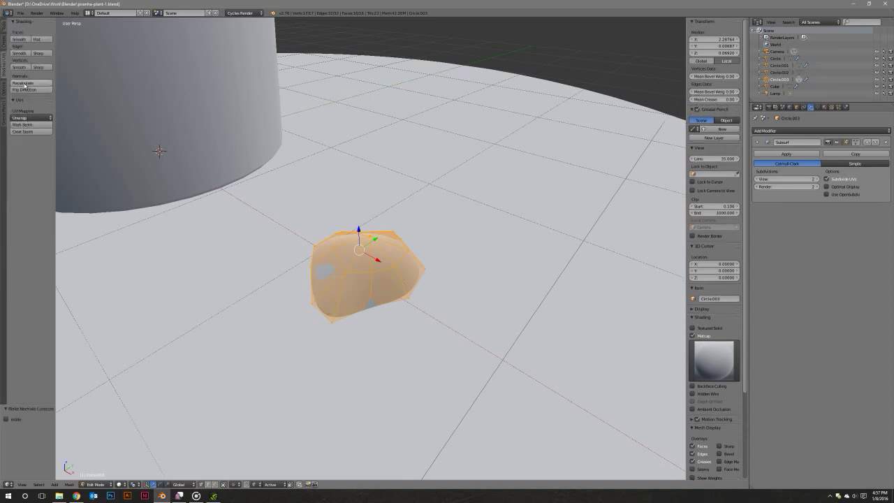
click(3, 27)
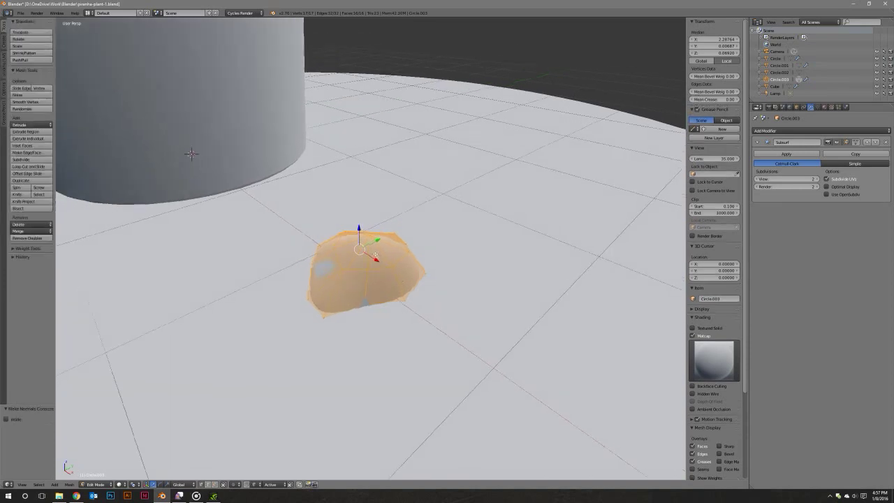
mouse_move(391, 294)
middle_down()
mouse_move(420, 292)
mouse_move(412, 307)
mouse_move(414, 283)
mouse_move(415, 296)
middle_up()
key(a)
key(z)
key(z)
key(z)
scroll(415, 290, up, 2)
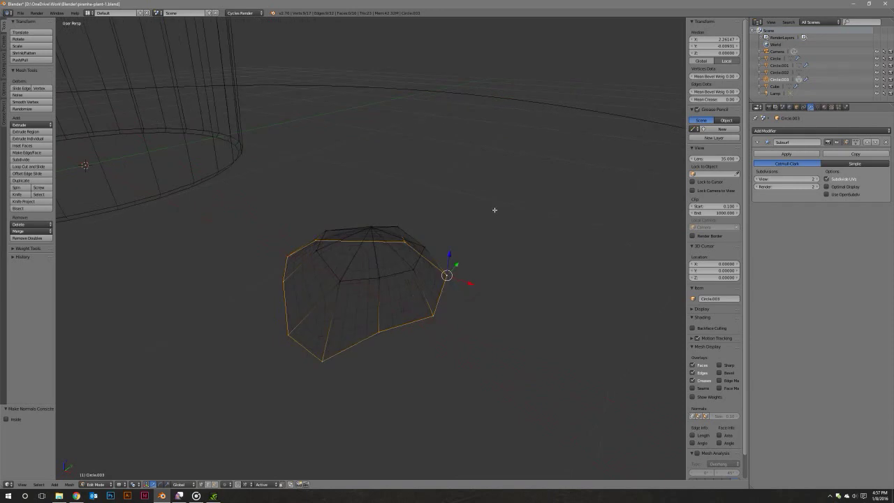
Switch to solid shading and push two right-side vertices of the chunk outward.
key(Tab)
mouse_move(449, 216)
middle_down()
mouse_move(441, 250)
mouse_move(441, 210)
middle_up()
key(z)
key(Tab)
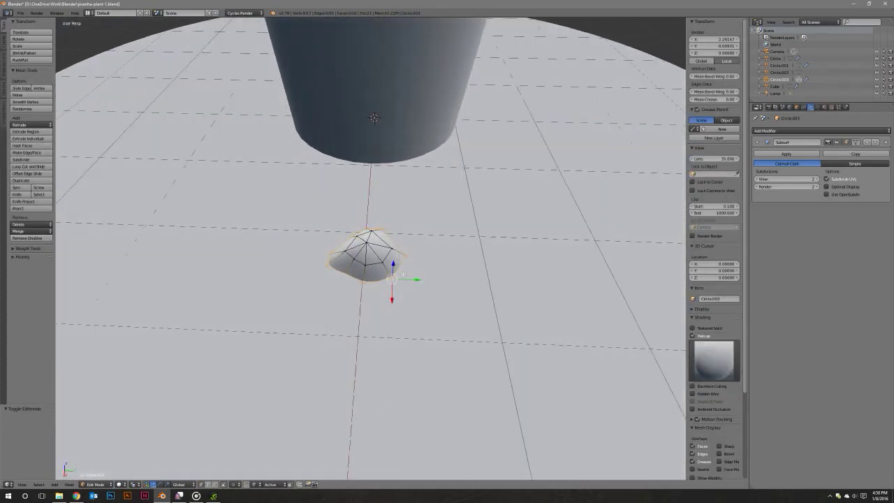
scroll(370, 265, up, 2)
right_click(405, 255)
shift+right_click(419, 261)
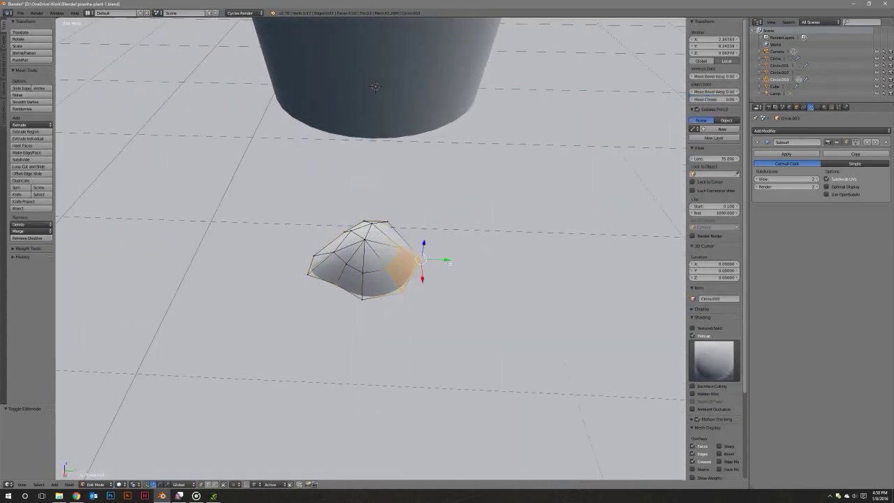
key(g)
click(474, 261)
Pull a right-side face of the chunk outward along X.
key(Tab)
mouse_move(419, 256)
middle_down()
mouse_move(419, 277)
mouse_move(482, 240)
mouse_move(428, 259)
middle_up()
key(Tab)
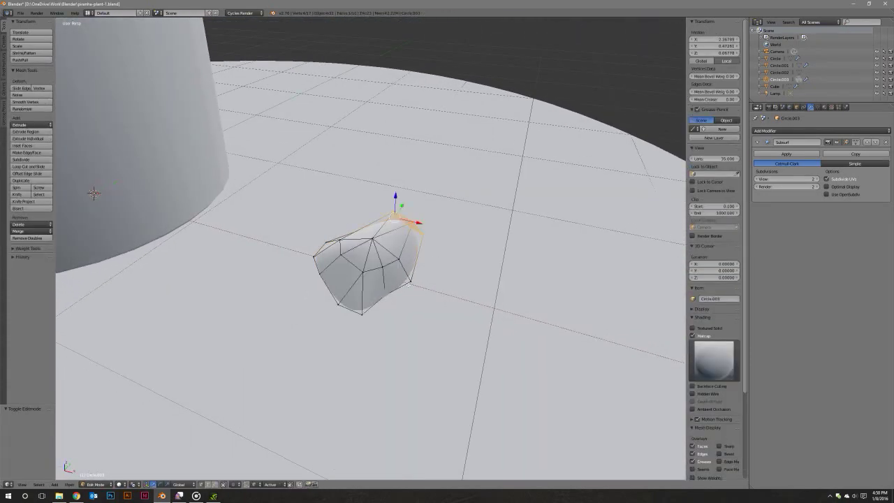
right_click(403, 274)
drag(418, 264, 423, 264)
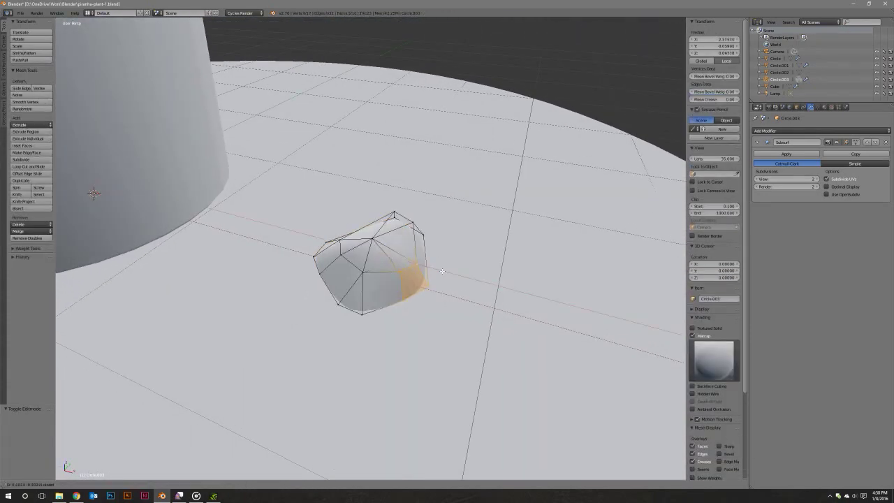
middle_drag(423, 263, 440, 266)
key(Tab)
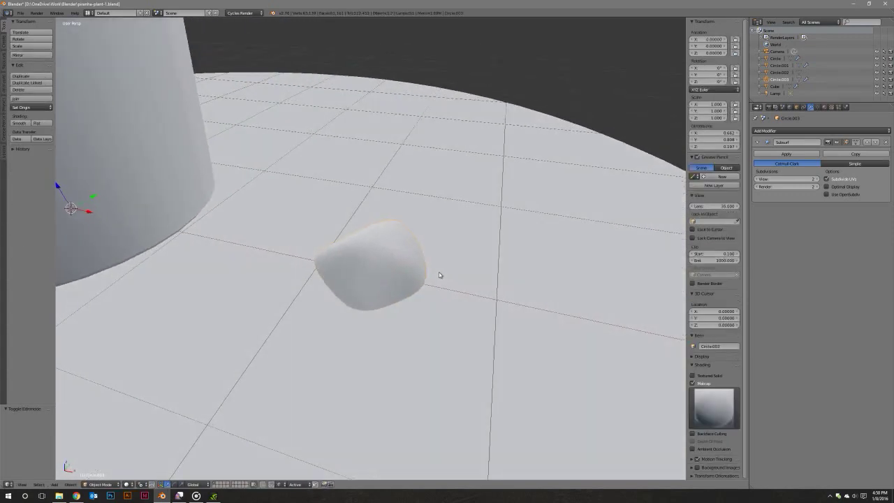
Select all of the chunk's geometry and move it along X, then along Y.
click(145, 486)
click(157, 456)
key(Tab)
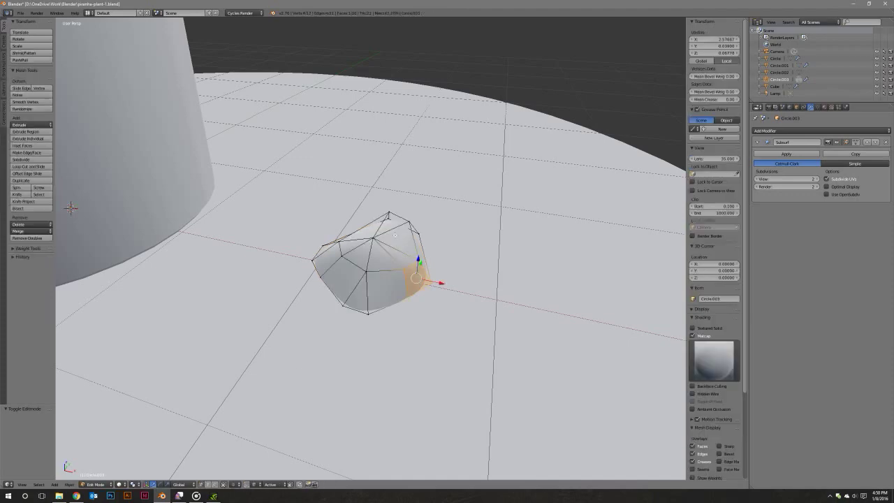
key(a)
key(g)
key(x)
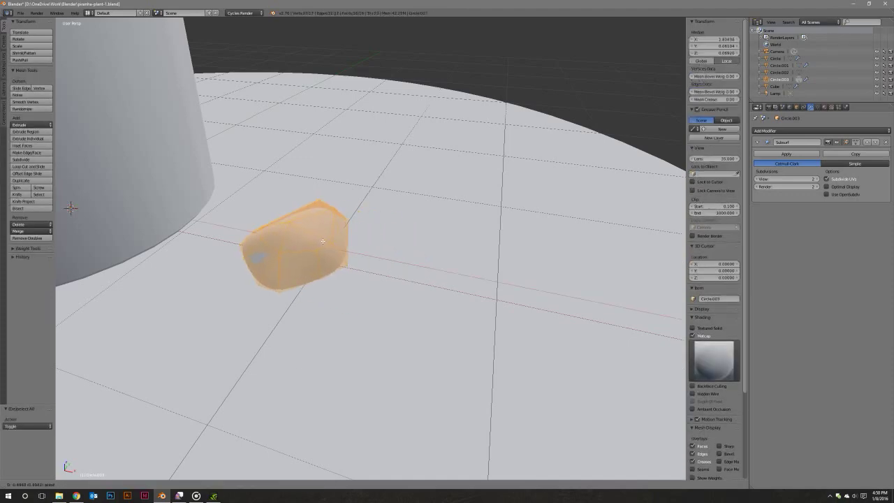
key(Return)
key(g)
key(y)
key(Return)
Set the pivot to the active vertex and enlarge the chunk about 1.73 times.
middle_drag(71, 207, 277, 156)
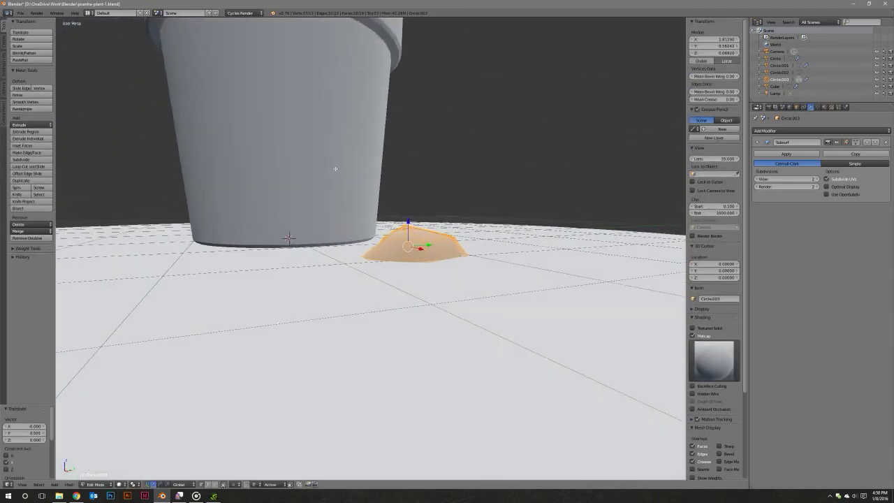
middle_drag(441, 225, 407, 257)
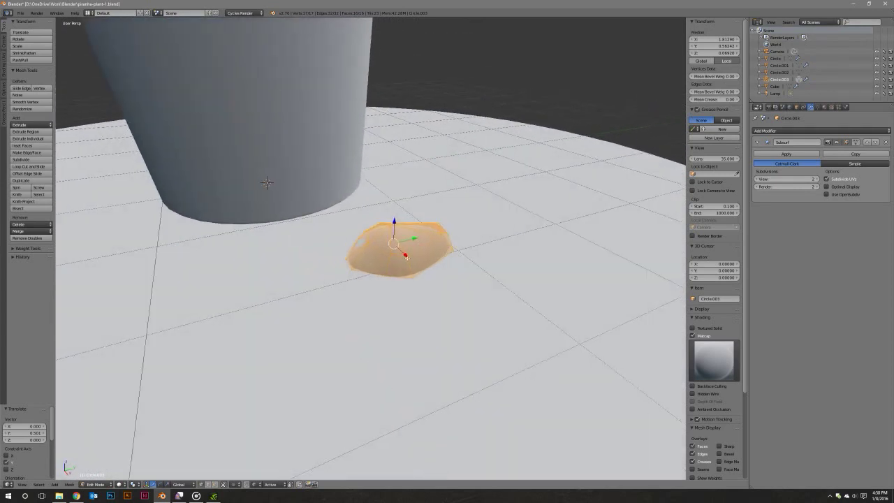
click(151, 483)
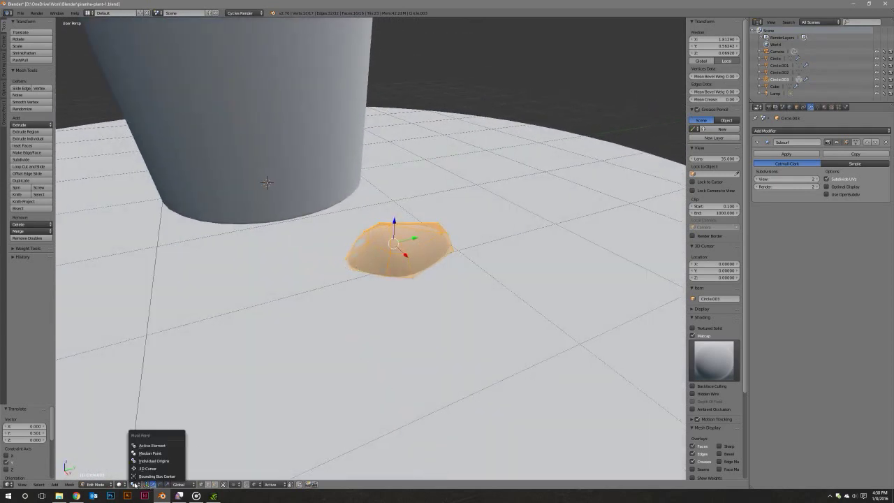
click(150, 445)
key(s)
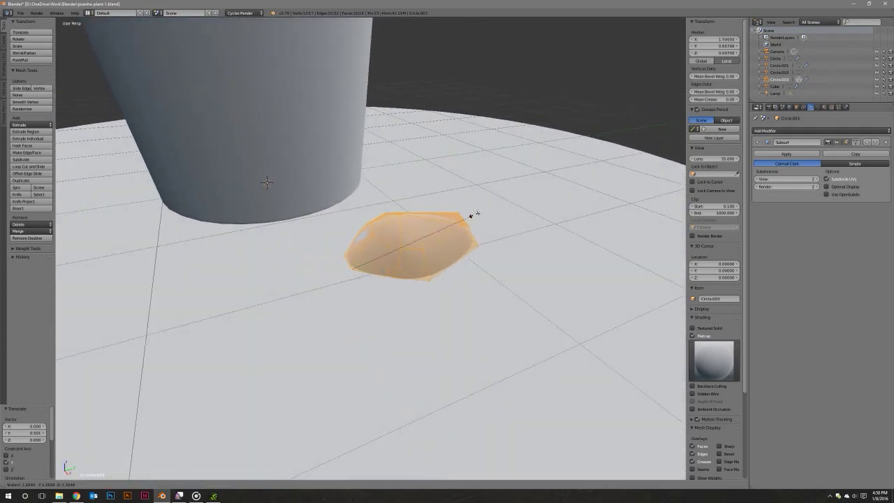
key(Return)
Stretch the chunk 1.27 times taller along Z.
scroll(466, 223, down, 2)
middle_drag(465, 222, 453, 202)
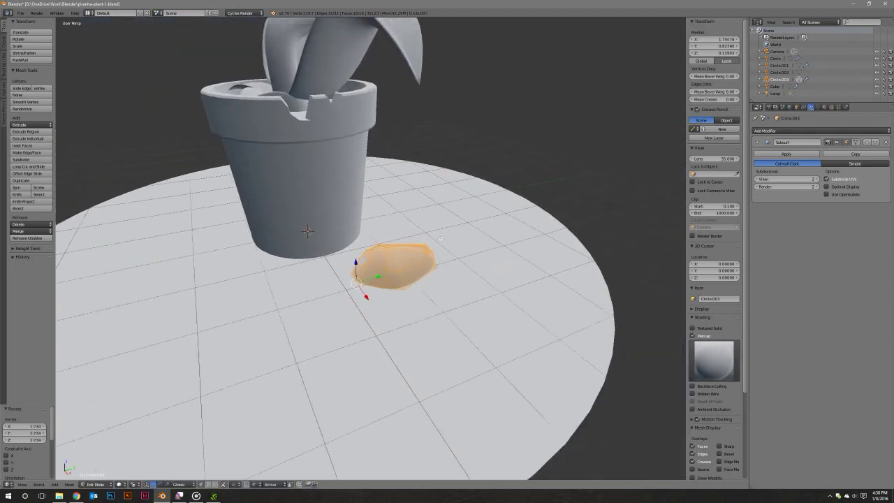
key(s)
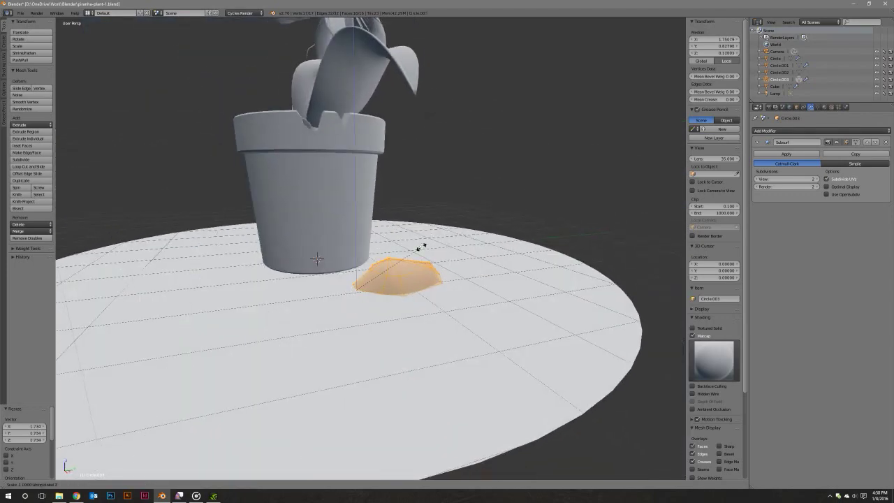
key(z)
click(435, 237)
scroll(447, 248, up, 2)
middle_drag(447, 248, 461, 259)
Slide the chunk against the pot and rotate it about -27° around Z.
drag(396, 284, 374, 273)
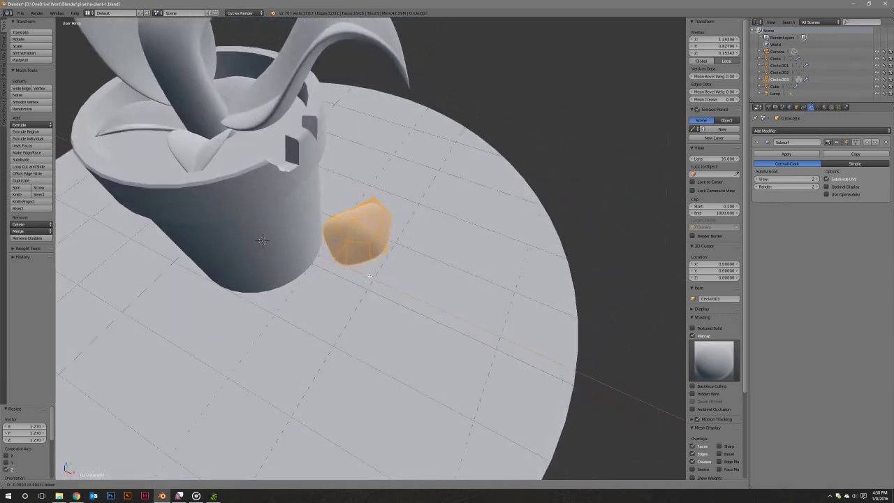
key(r)
key(z)
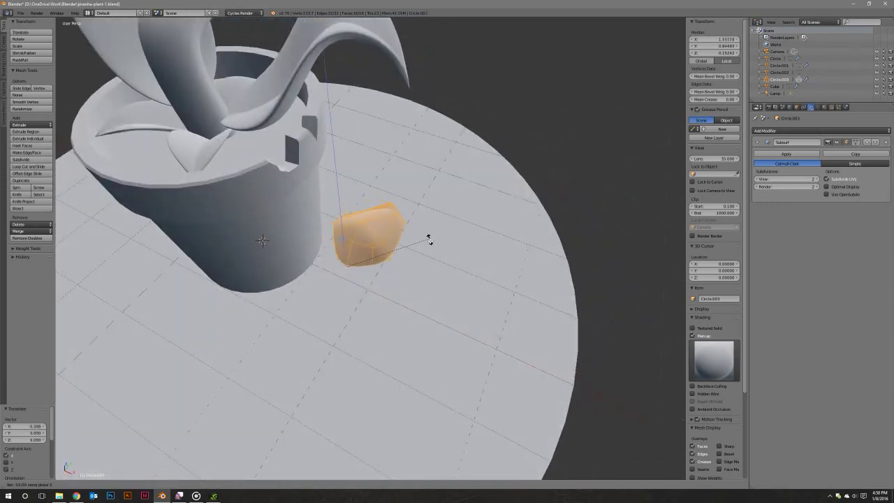
click(393, 267)
drag(368, 276, 357, 274)
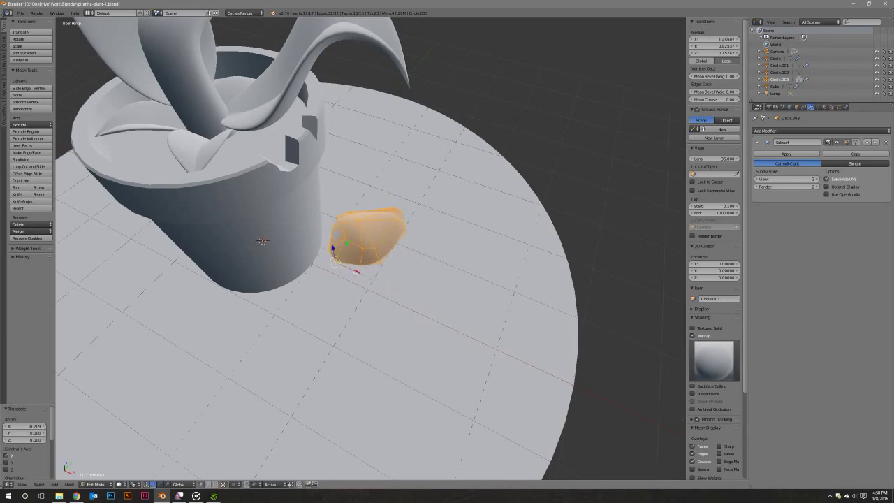
mouse_move(357, 273)
middle_down()
mouse_move(370, 230)
mouse_move(387, 248)
middle_up()
scroll(387, 248, up, 3)
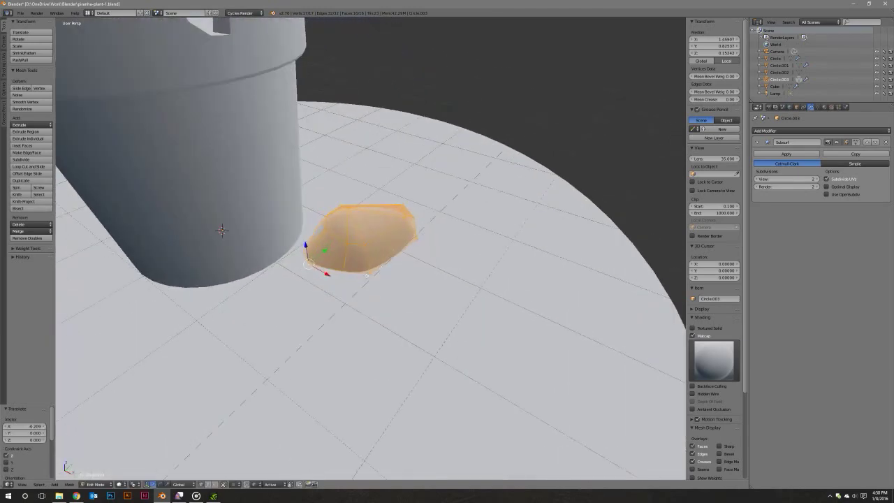
right_click(377, 274)
Duplicate a bottom edge of the shard and move the copy away along Y.
key(shift+d)
key(Escape)
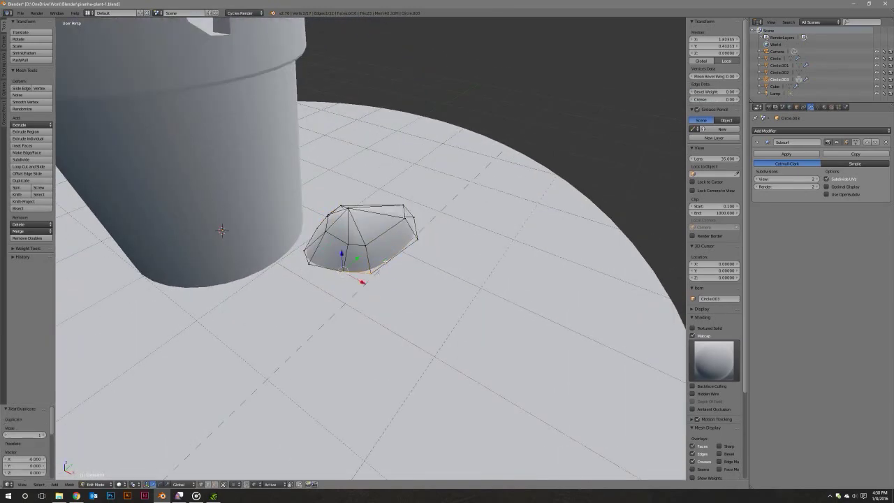
key(g)
key(y)
key(Return)
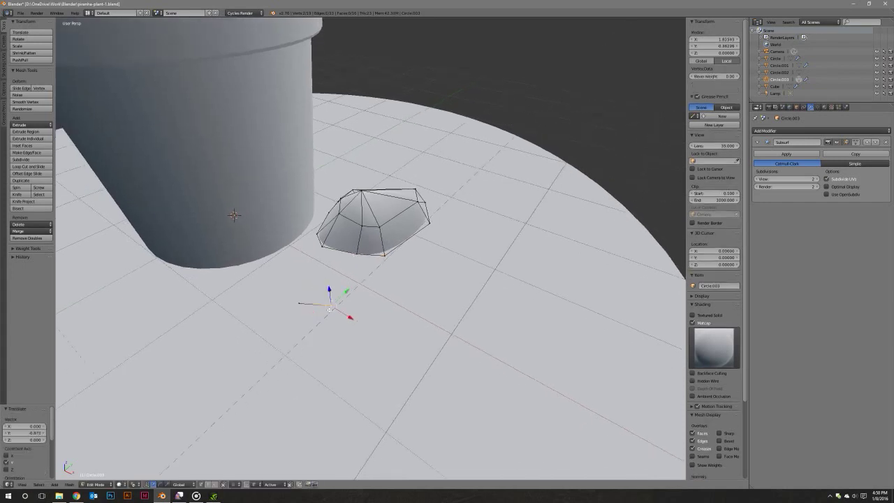
right_click(317, 293)
key(g)
key(y)
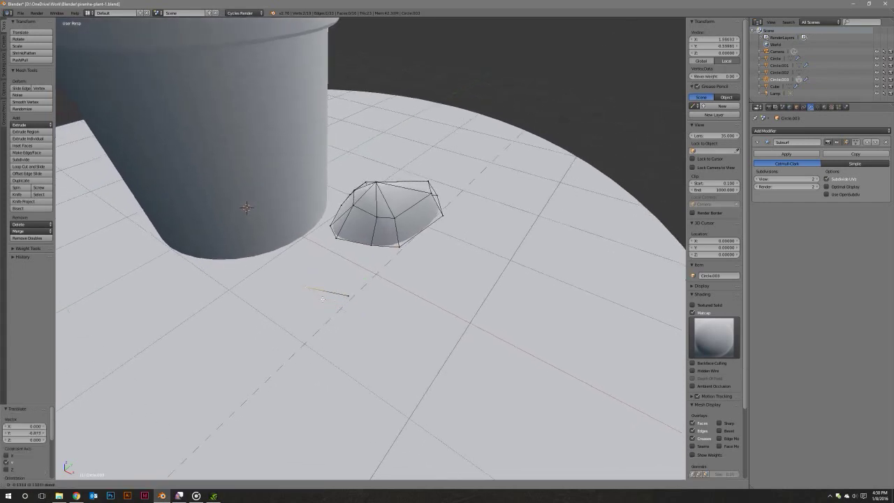
key(Return)
key(g)
key(y)
key(Return)
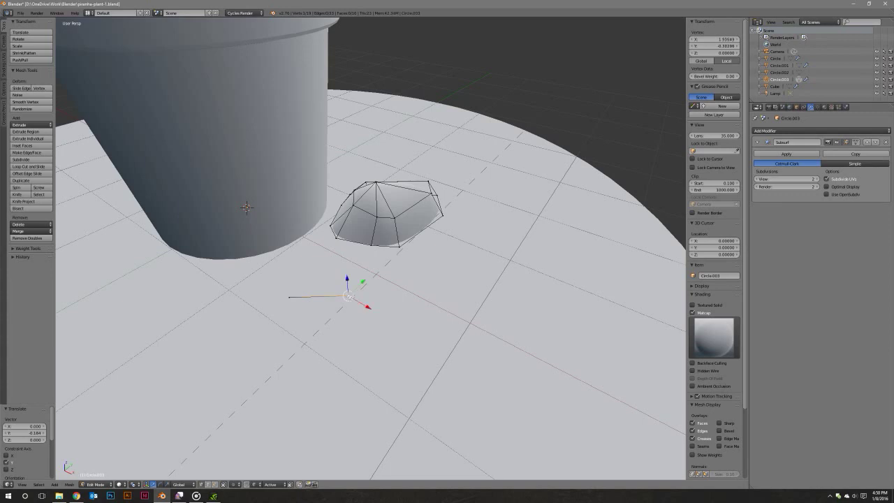
Slide the copied edge's end vertex along X and extrude a new outline vertex along Y.
key(g)
key(x)
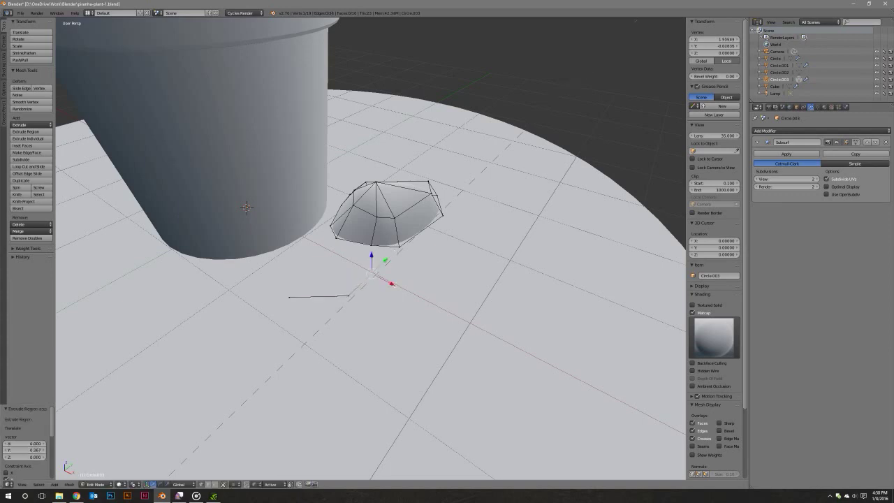
key(Return)
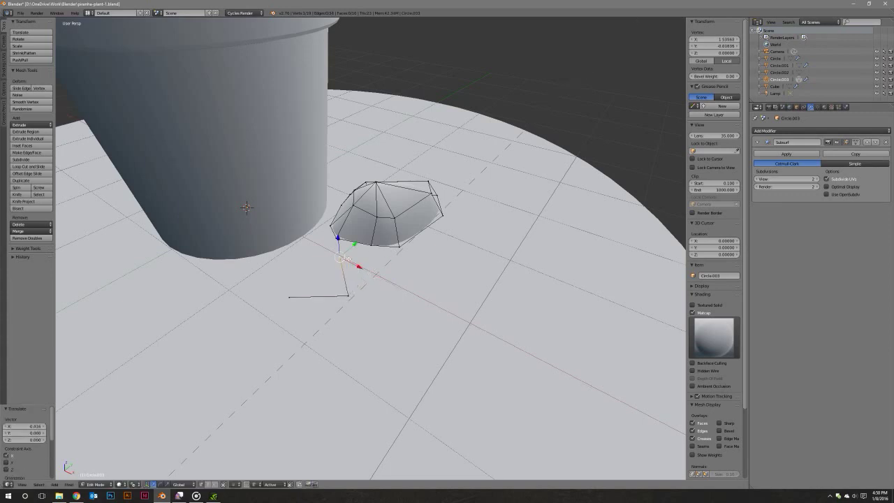
key(e)
right_click(368, 255)
key(g)
key(x)
key(y)
key(Return)
Extrude the remaining outline vertices and close them into a pentagon.
key(e)
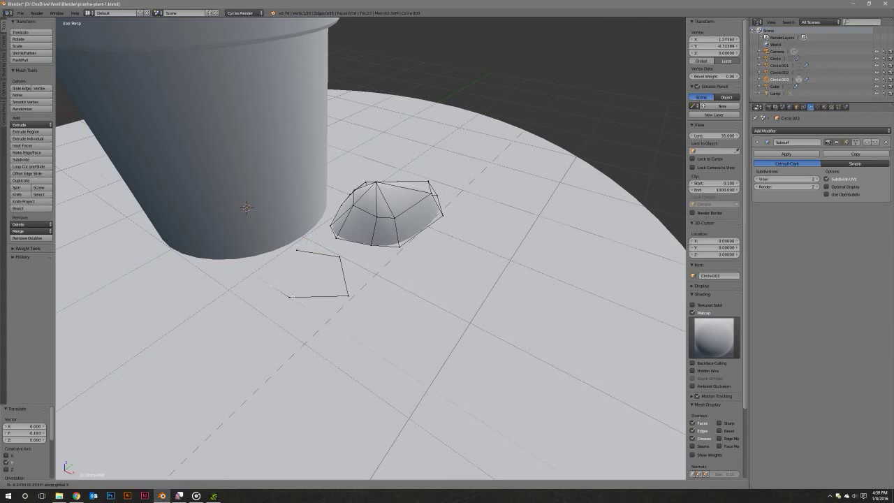
key(Return)
key(e)
key(x)
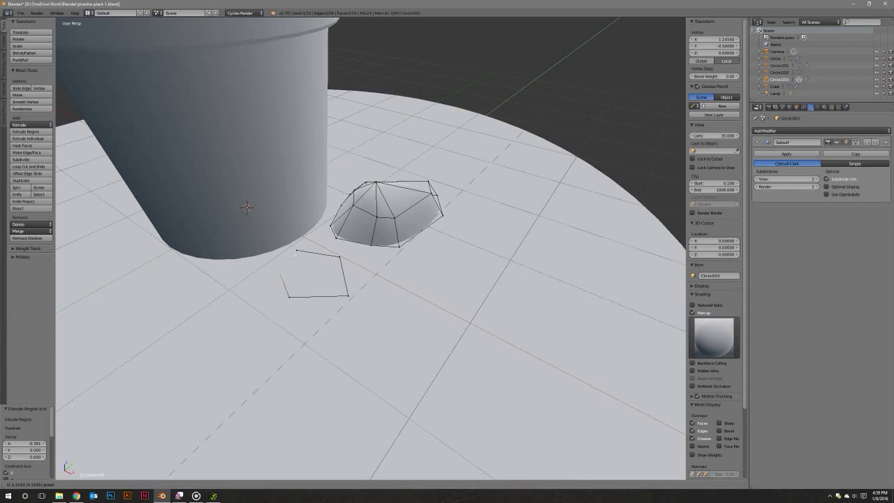
key(y)
key(Return)
key(f)
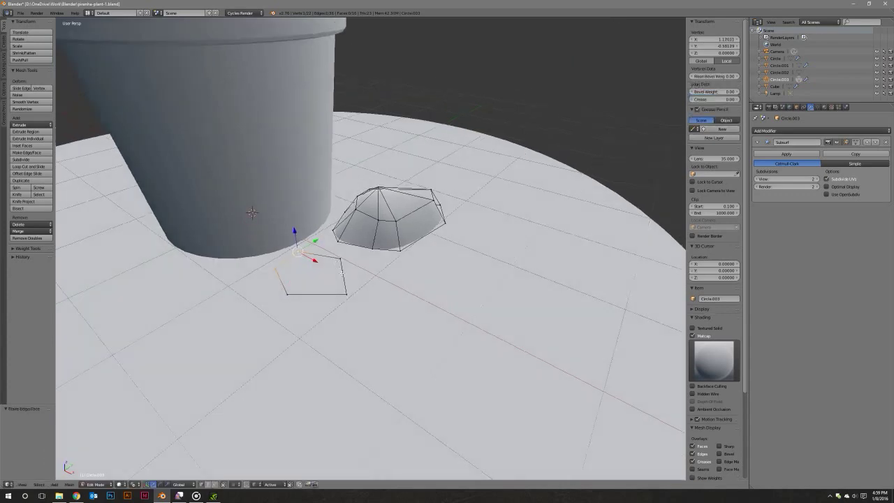
Extrude the pentagon upward into a short wall.
mouse_move(246, 206)
middle_down()
mouse_move(267, 237)
mouse_move(309, 234)
mouse_move(288, 194)
mouse_move(244, 213)
middle_up()
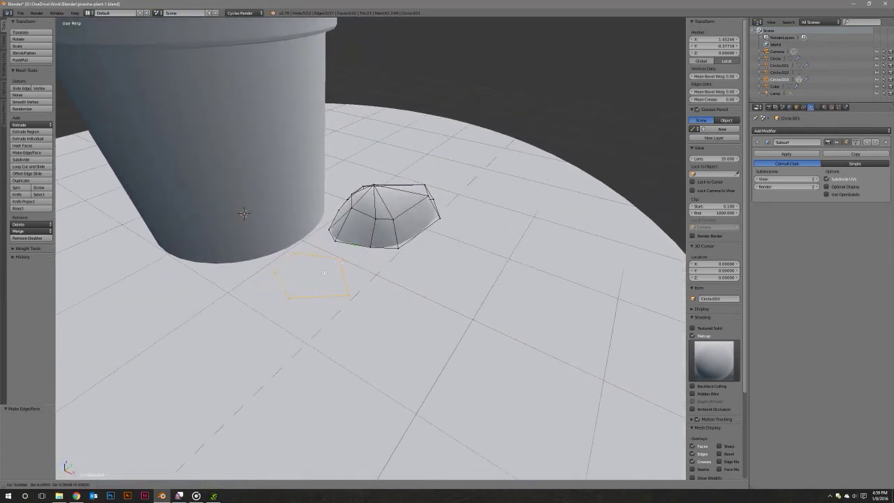
key(e)
click(243, 213)
middle_drag(244, 213, 253, 203)
Try merging the top rim vertices at centre, then undo the merge.
key(Tab)
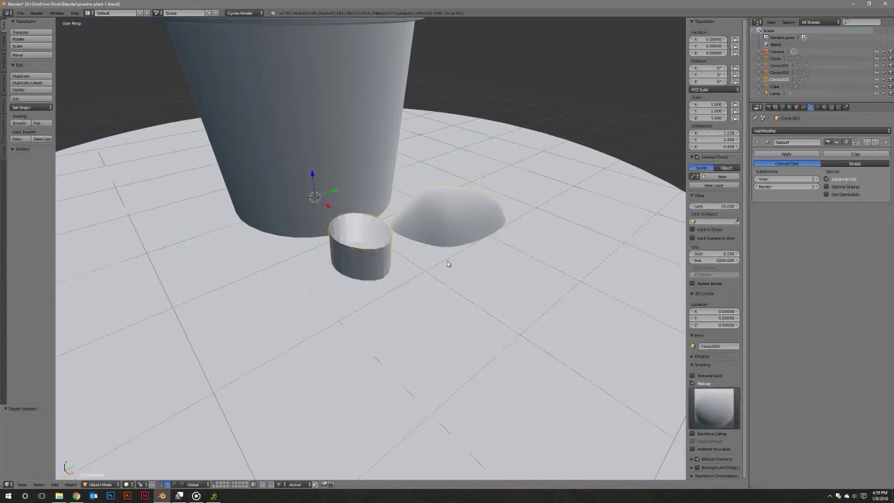
key(Tab)
middle_drag(449, 263, 344, 256)
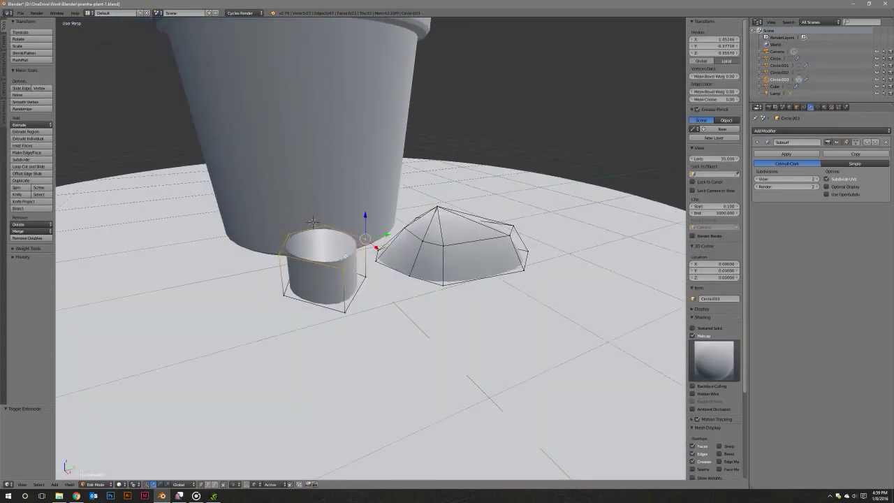
mouse_move(313, 221)
middle_down()
mouse_move(183, 265)
mouse_move(153, 321)
middle_up()
shift+right_click(314, 271)
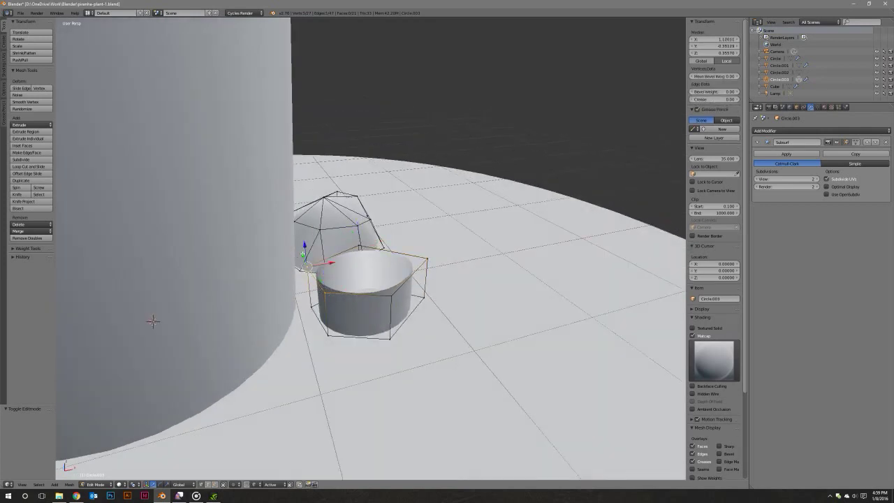
key(alt+m)
click(300, 249)
middle_drag(152, 321, 165, 294)
key(ctrl+z)
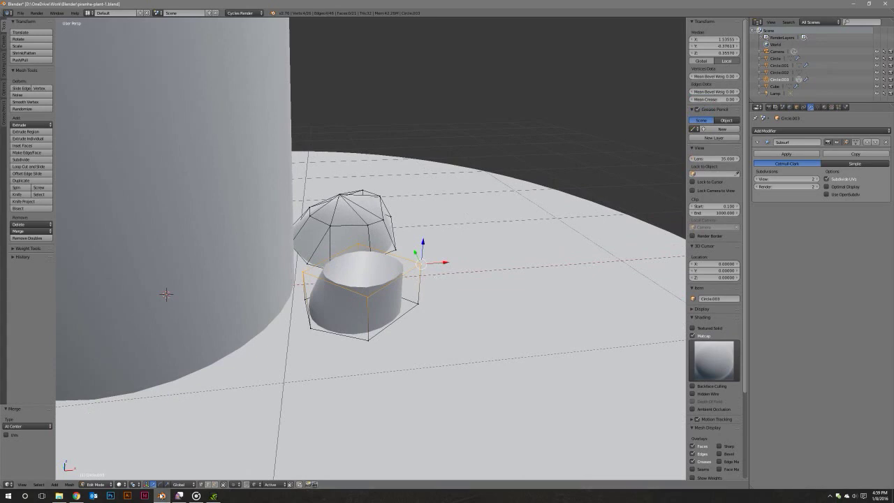
Taper the top ring to half size around its centre, raise it along Z, then scale it 1.32.
click(132, 484)
click(153, 461)
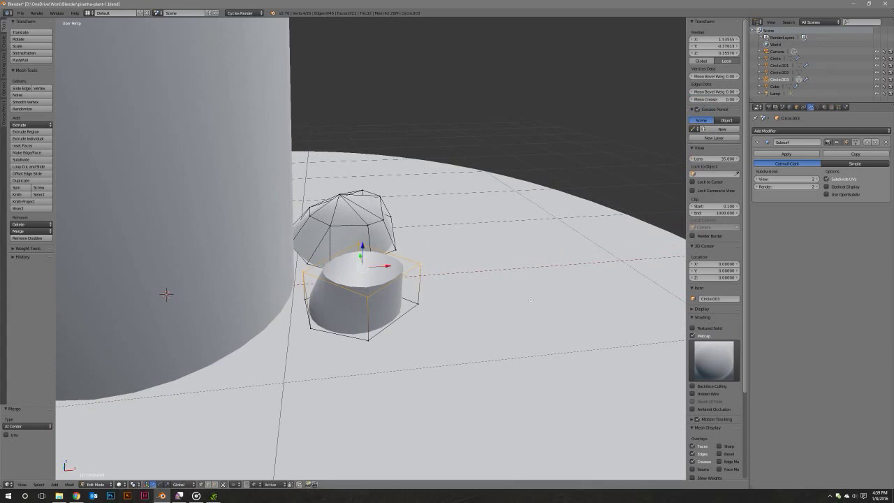
key(s)
click(379, 265)
mouse_move(379, 265)
middle_down()
mouse_move(331, 295)
mouse_move(329, 275)
mouse_move(363, 265)
middle_up()
key(g)
key(z)
click(377, 276)
key(s)
click(358, 300)
Reposition an edge of the small piece along X and Y.
right_click(370, 253)
key(g)
key(x)
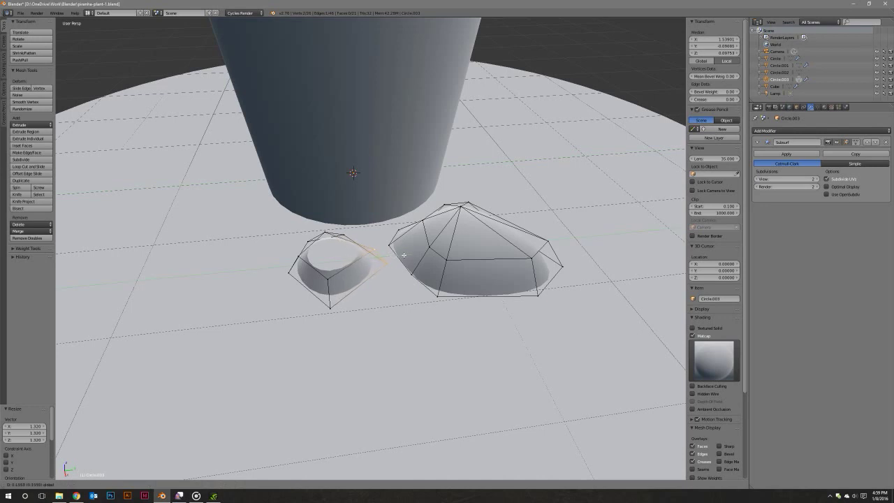
click(404, 255)
key(g)
key(y)
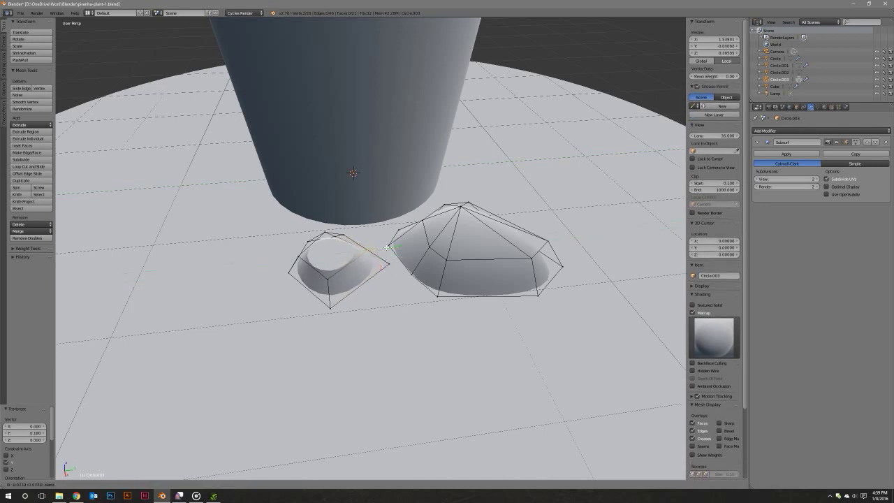
click(383, 247)
Move another edge of the piece along Y, then shift the selection along X.
right_click(326, 253)
key(g)
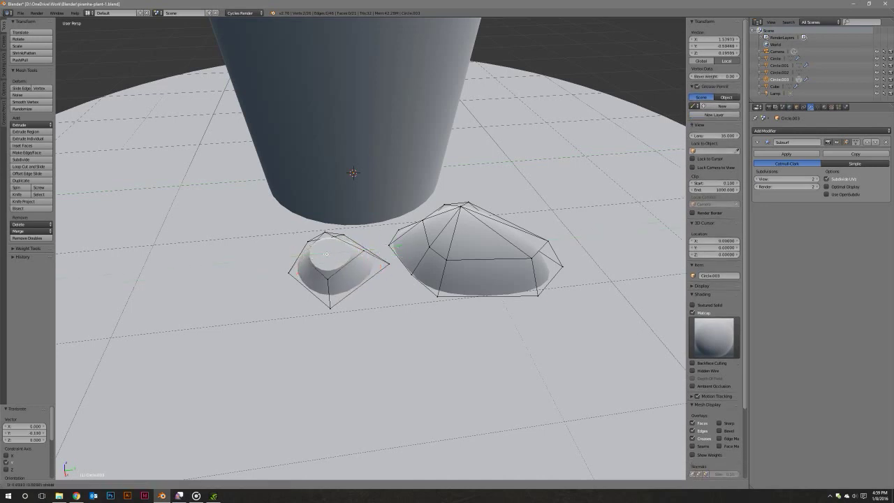
click(353, 172)
middle_drag(353, 172, 221, 244)
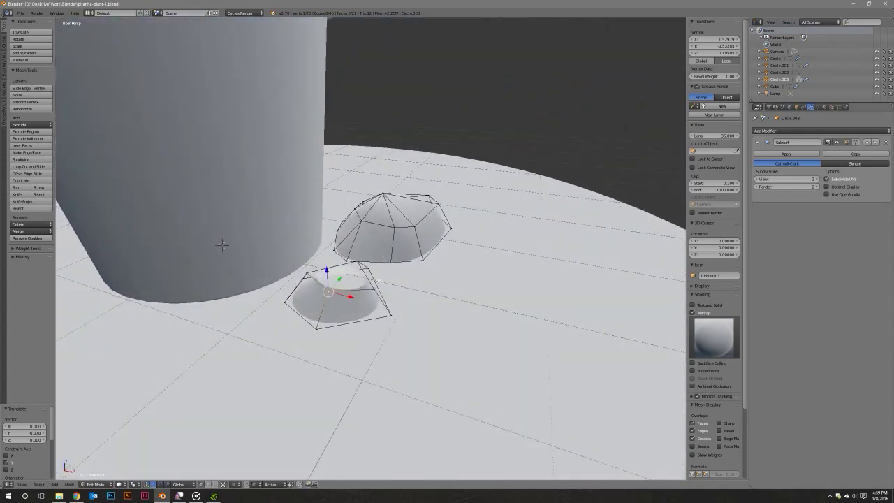
key(g)
key(x)
click(222, 244)
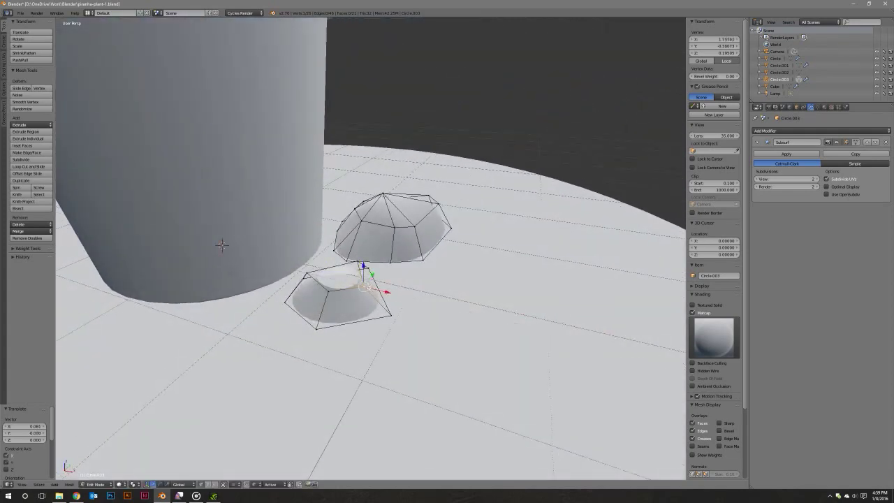
middle_drag(221, 245, 233, 239)
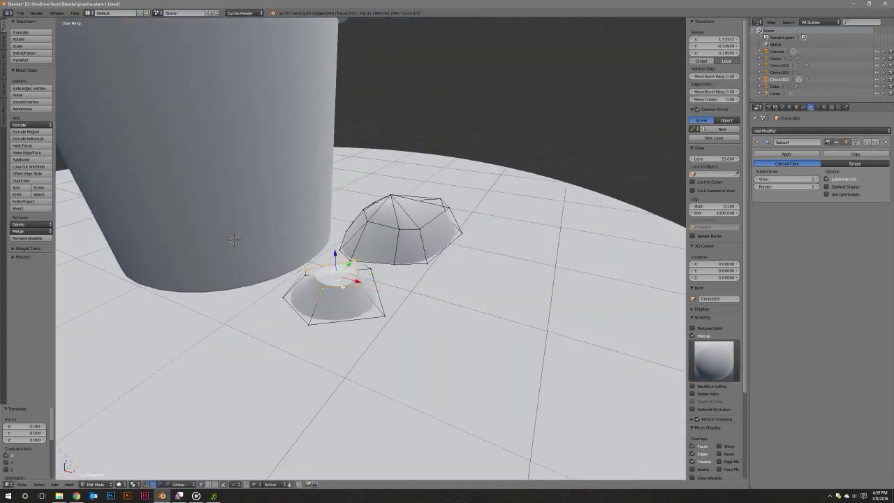
Extrude the top face upward, merge it into a single tip, and adjust the tip height.
key(e)
click(343, 274)
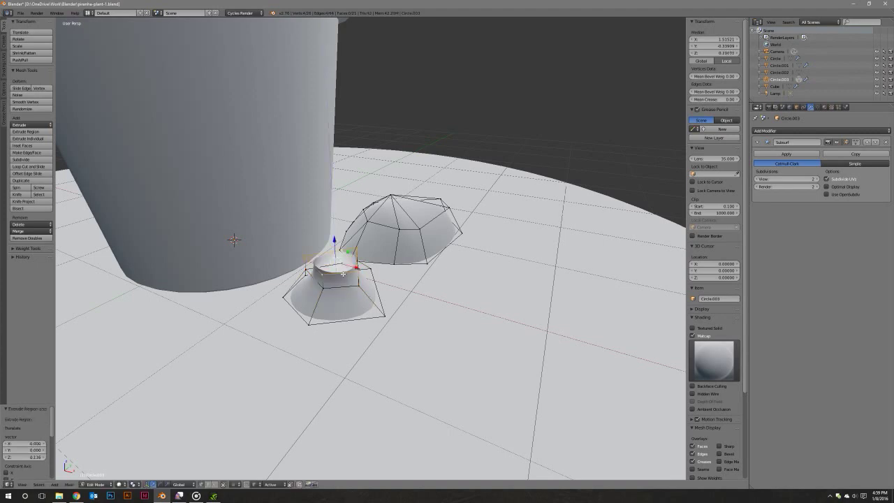
key(alt+m)
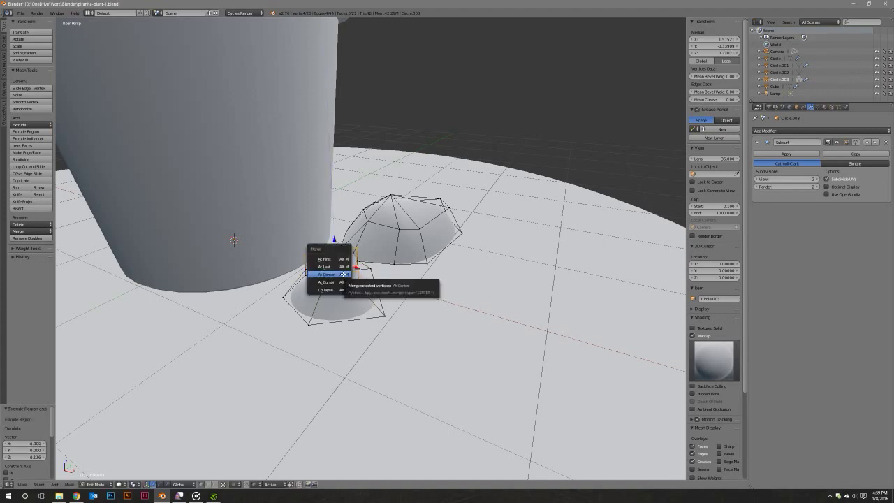
click(343, 274)
middle_drag(234, 240, 268, 275)
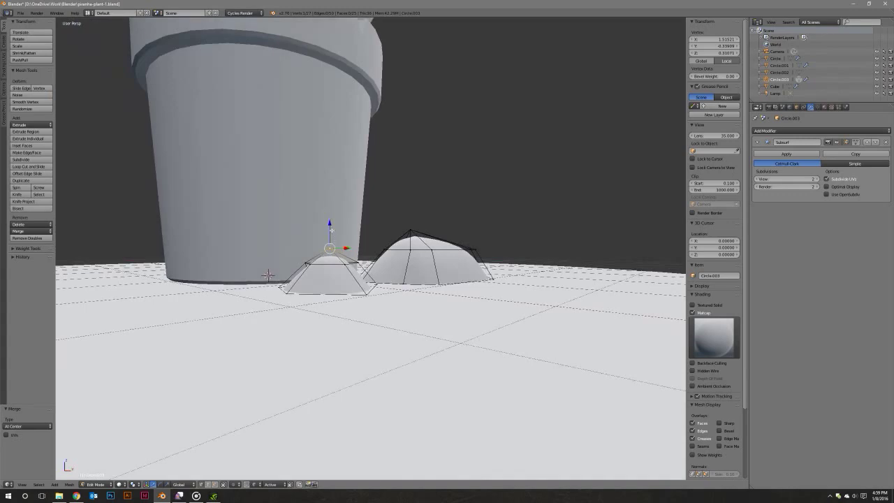
drag(331, 229, 329, 221)
click(329, 223)
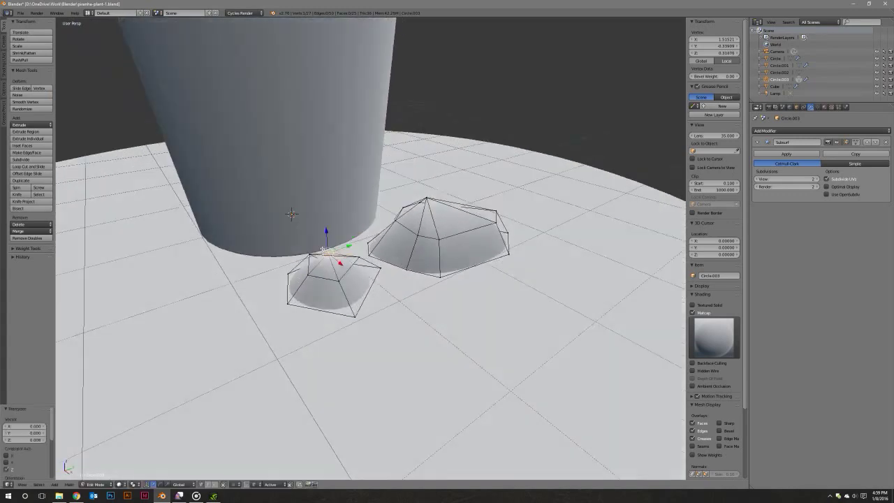
Nudge a vertex of the small shard along Y and return to Object Mode.
middle_drag(329, 222, 321, 189)
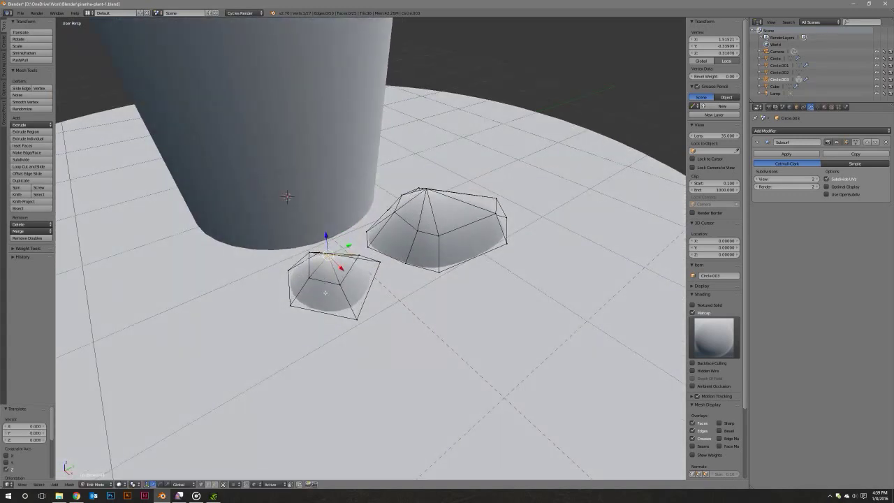
right_click(314, 274)
middle_drag(314, 273, 320, 284)
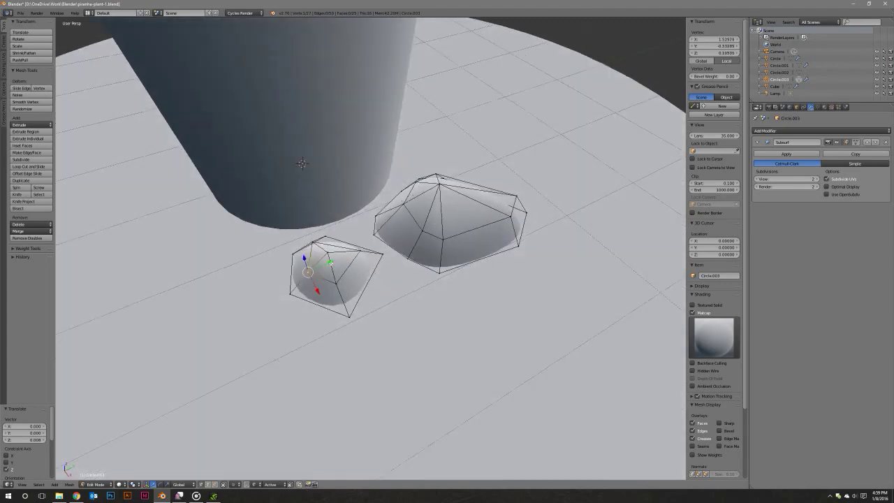
middle_drag(301, 164, 325, 211)
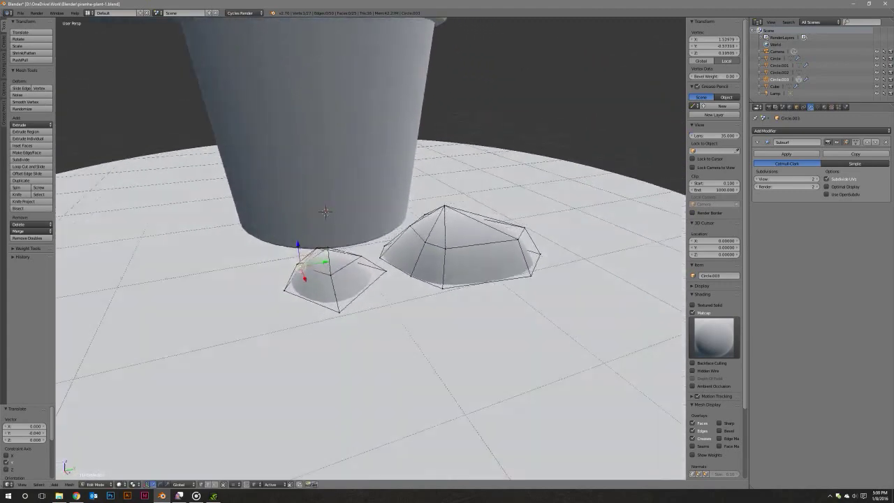
key(Tab)
scroll(350, 262, down, 3)
scroll(370, 252, down, 2)
scroll(394, 241, down, 3)
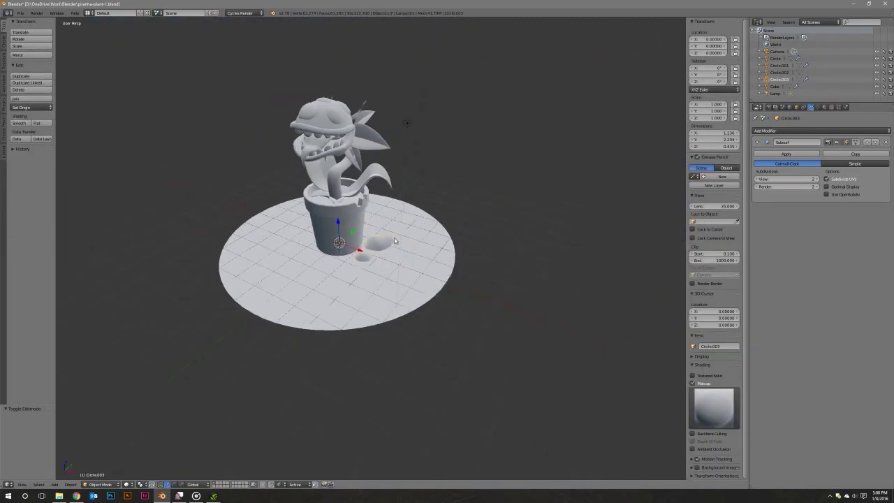
middle_drag(394, 241, 401, 261)
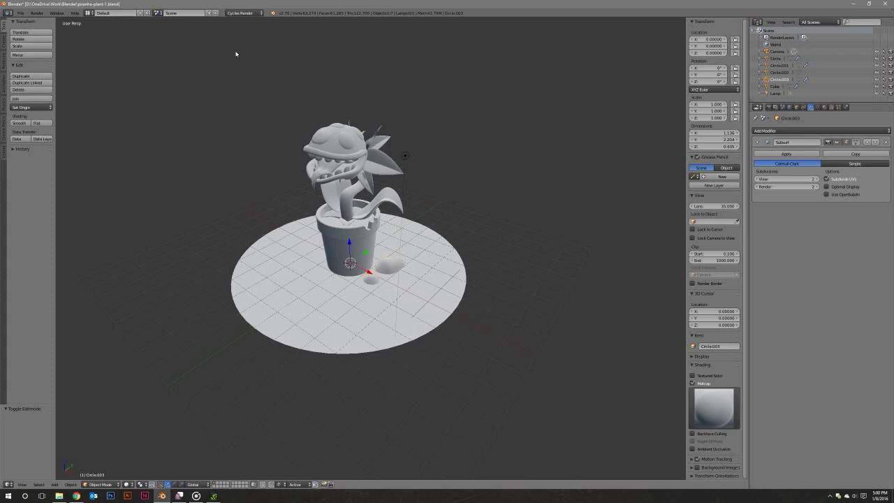
Switch the screen layout from Compositing to Default to show the full 3D view.
click(158, 12)
click(160, 16)
click(89, 12)
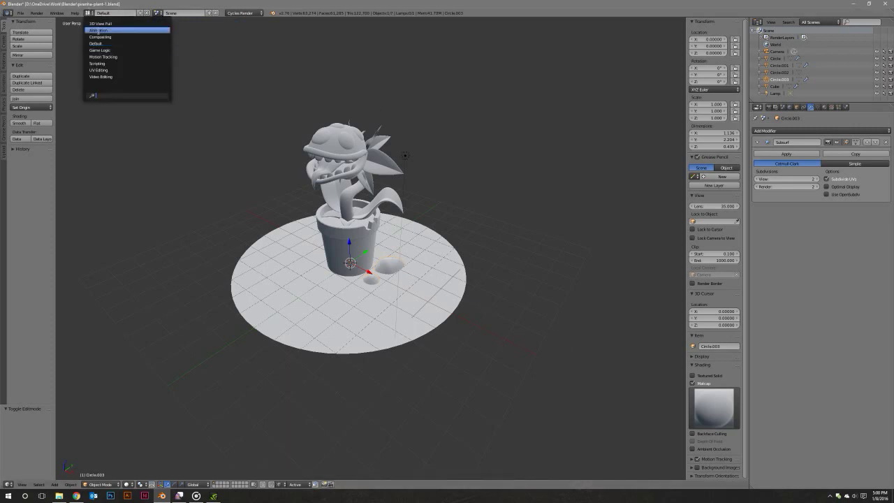
click(99, 34)
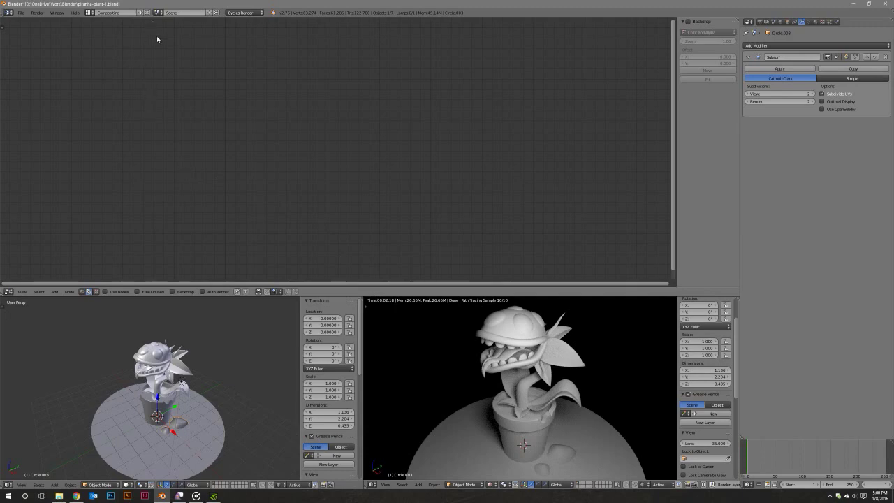
click(91, 12)
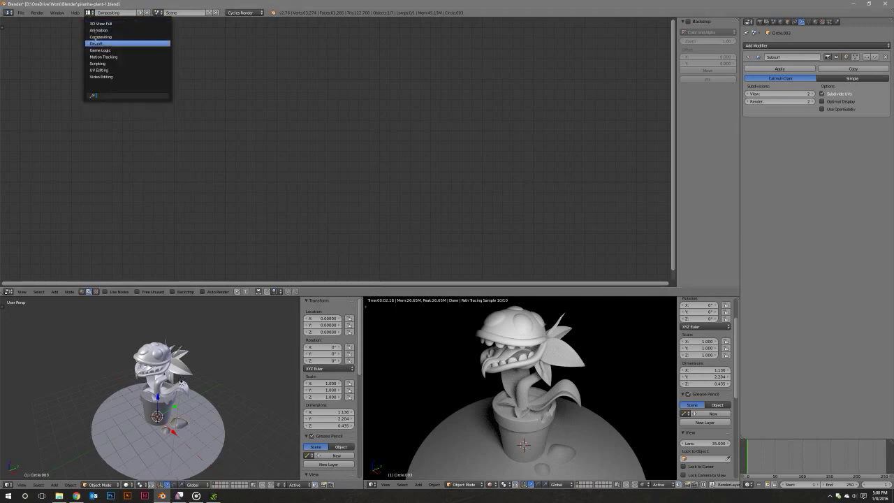
click(104, 40)
Duplicate the lower rock in Edit Mode and slide the copy along X to the pot's left.
middle_drag(349, 207, 376, 235)
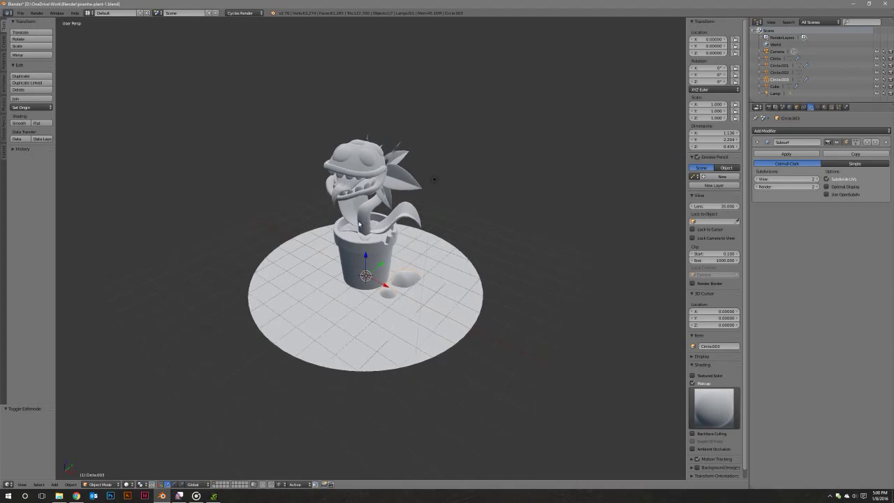
scroll(376, 235, up, 3)
scroll(356, 250, up, 2)
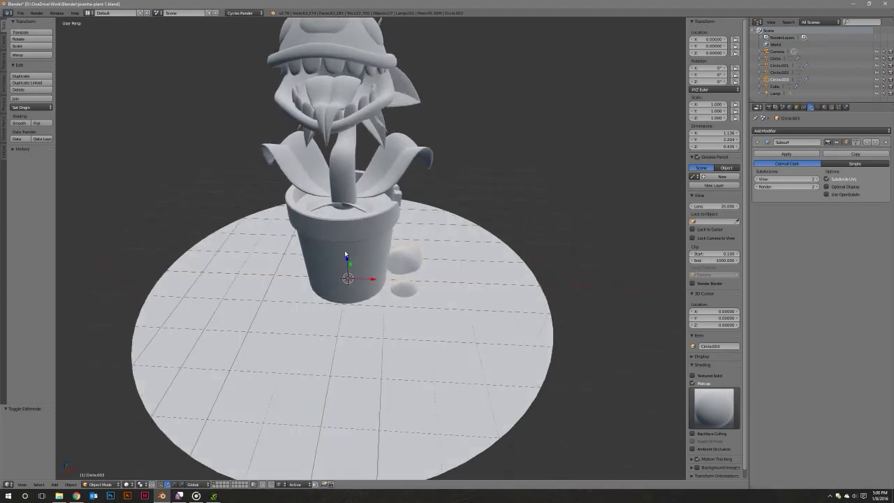
scroll(344, 250, up, 3)
key(Tab)
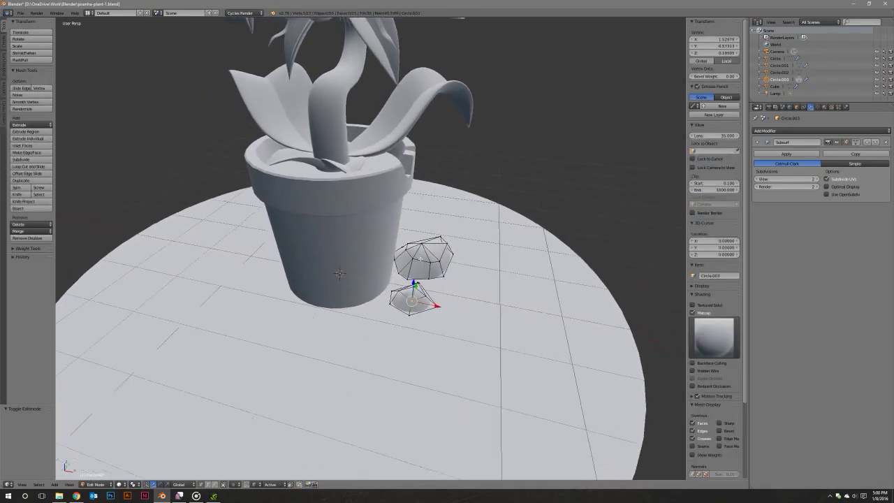
mouse_move(437, 280)
middle_down()
mouse_move(405, 297)
mouse_move(387, 288)
middle_up()
right_click(403, 298)
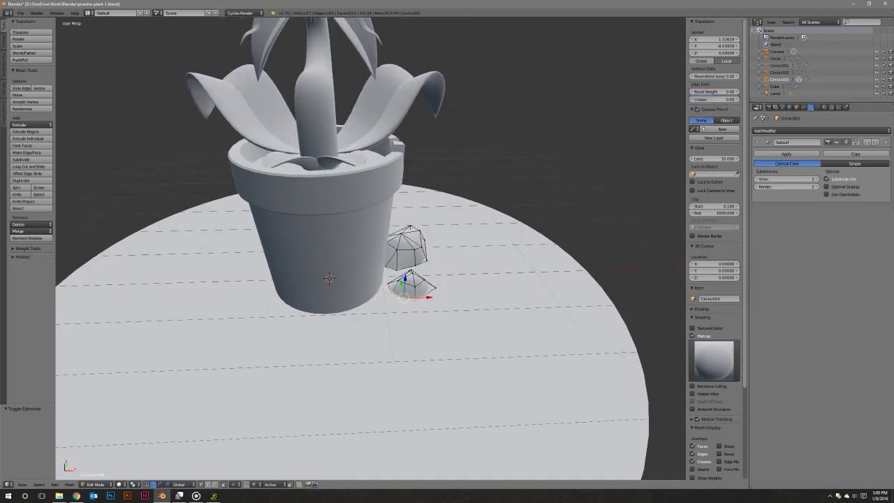
key(ctrl+l)
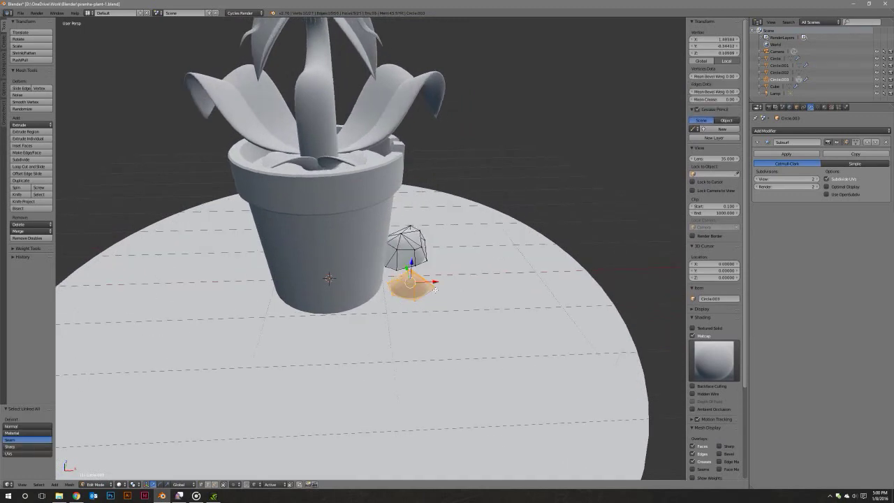
key(shift+d)
key(x)
click(265, 292)
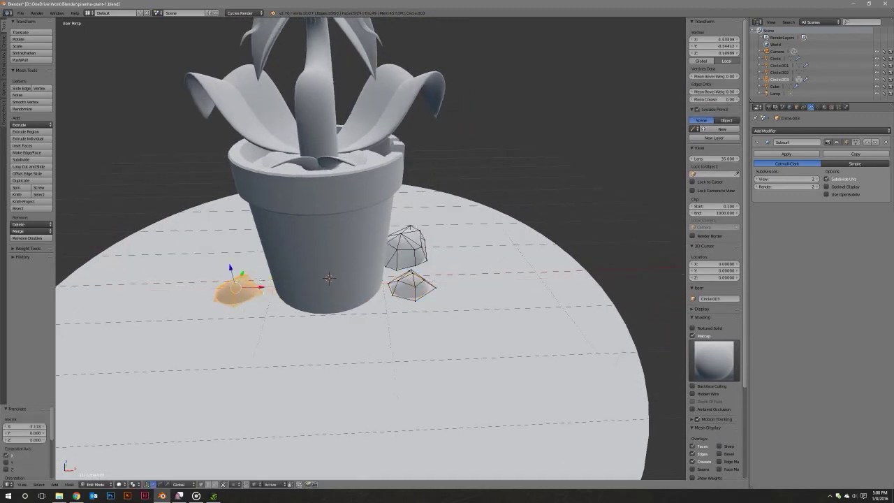
mouse_move(264, 293)
middle_down()
mouse_move(335, 281)
mouse_move(377, 290)
middle_up()
Shift the copied rock along Y, scale it smaller, and rotate it about 70° around Z.
key(g)
key(y)
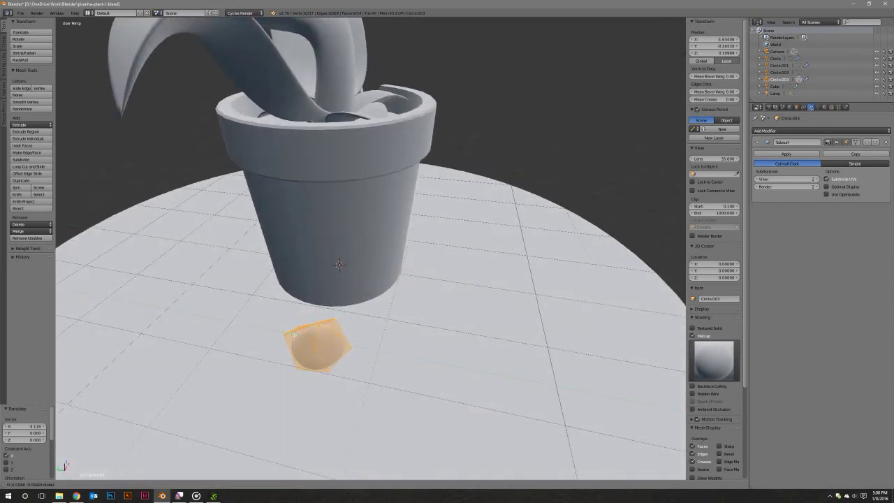
click(419, 293)
key(s)
click(379, 393)
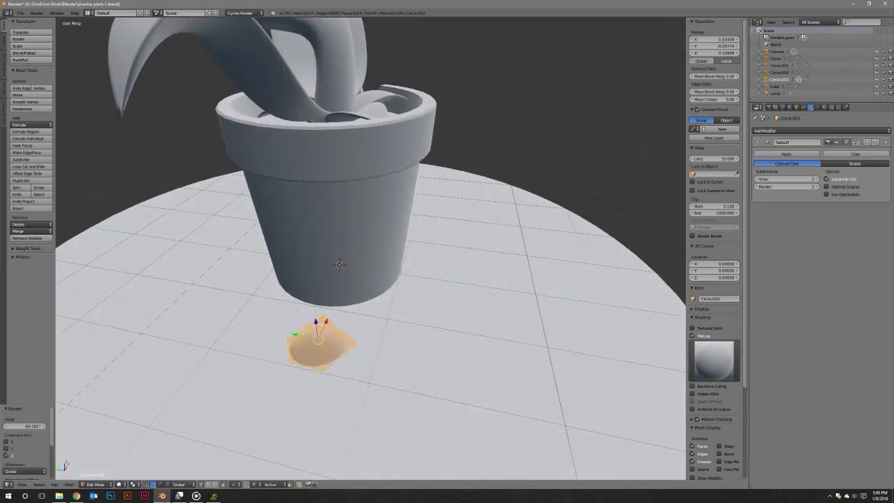
key(r)
key(z)
key(Return)
Nudge the new rock along X and Y to tuck it against the pot.
key(g)
key(x)
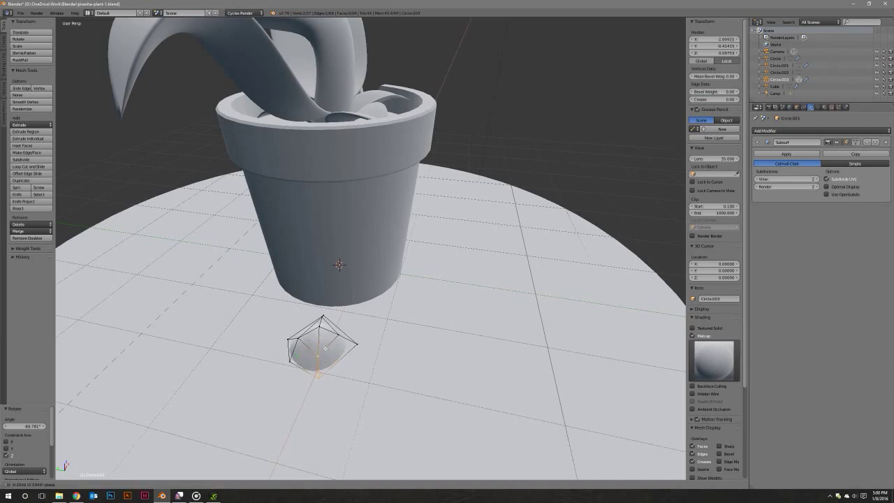
click(359, 344)
key(g)
key(y)
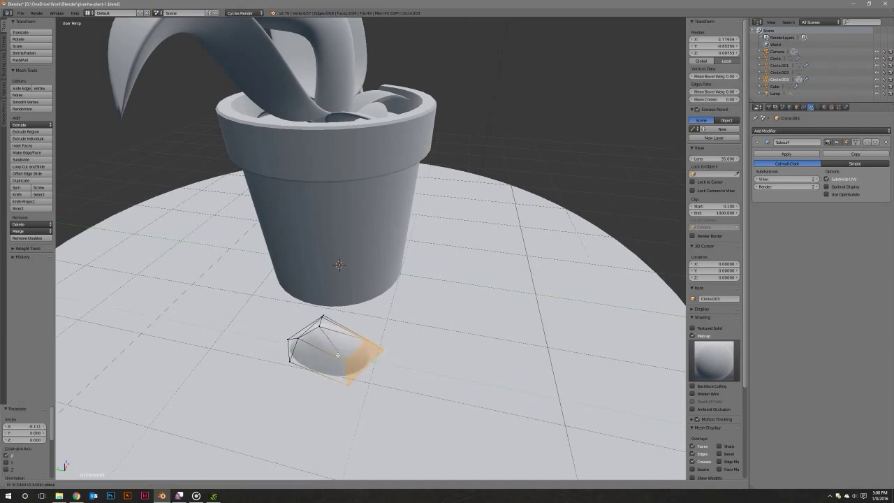
click(352, 349)
mouse_move(353, 349)
middle_down()
mouse_move(300, 312)
mouse_move(345, 291)
middle_up()
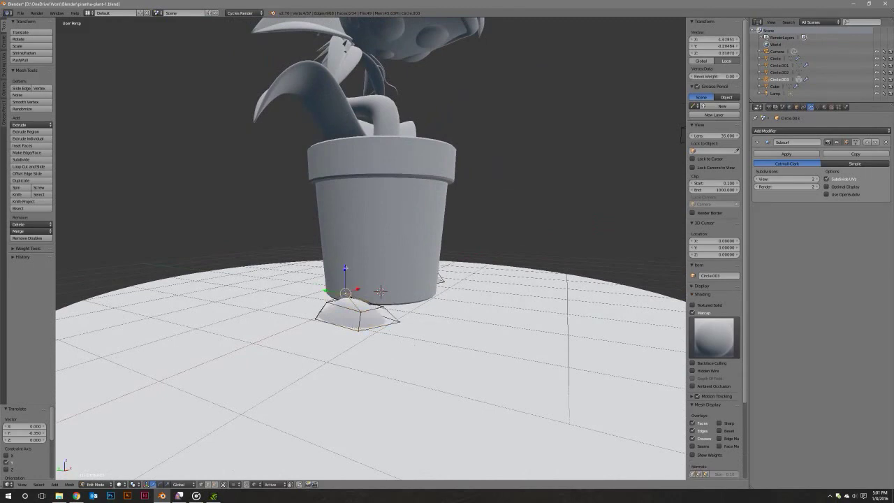
key(g)
key(y)
click(353, 292)
Grow the selection to the rock's top and raise it along Z, then preview the smoothed rocks.
key(ctrl+KP_Add)
key(g)
key(z)
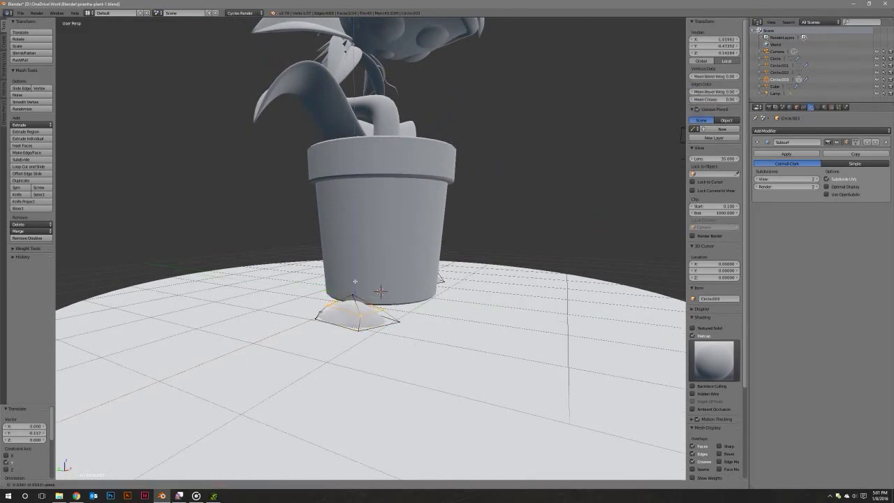
click(354, 283)
key(Tab)
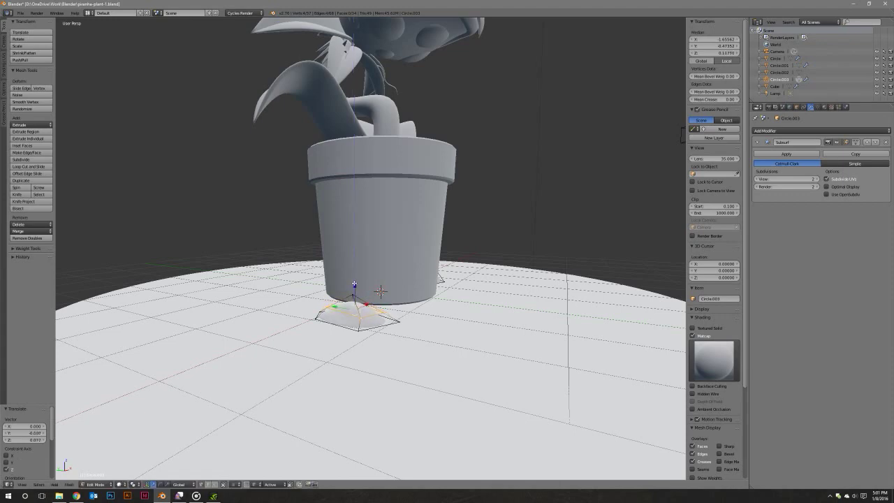
middle_drag(354, 284, 384, 307)
Adjust a rock vertex along Y and X to refine the rock's shape.
key(Tab)
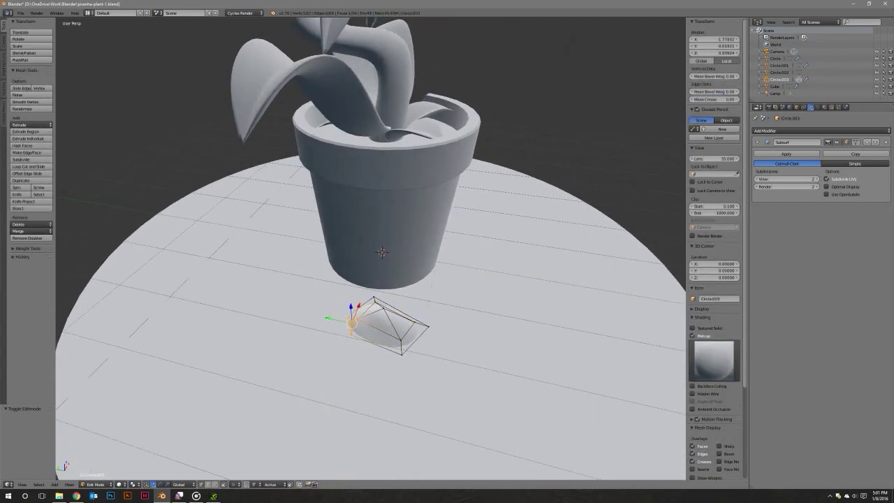
key(g)
key(y)
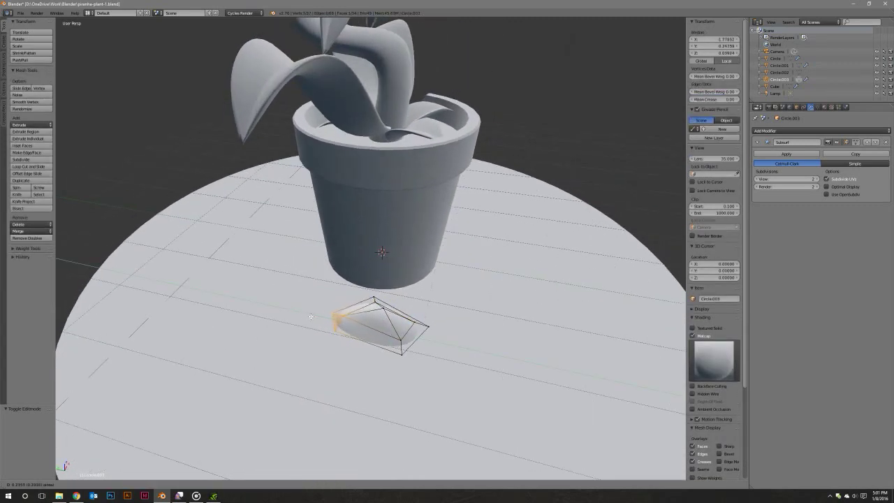
click(311, 316)
key(g)
key(x)
key(Return)
middle_drag(380, 307, 407, 306)
Push the whole left rock along X against the pot and view through the scene camera.
key(Tab)
key(Tab)
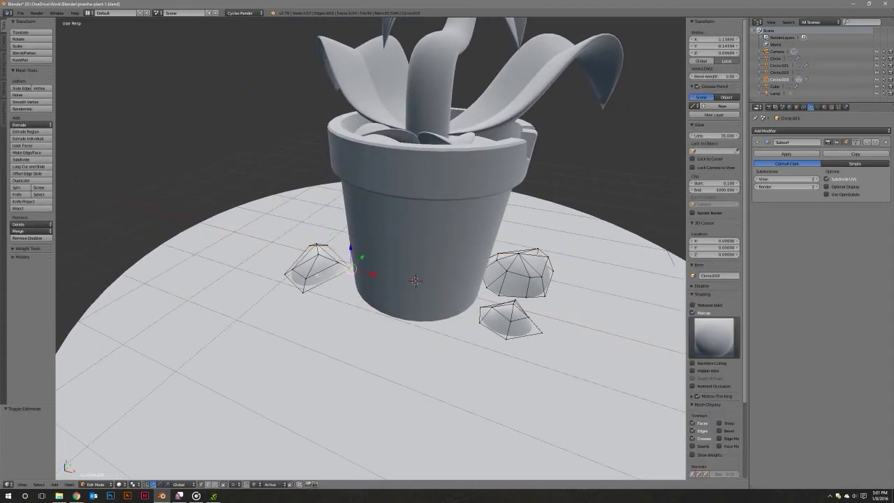
key(ctrl+l)
key(g)
key(x)
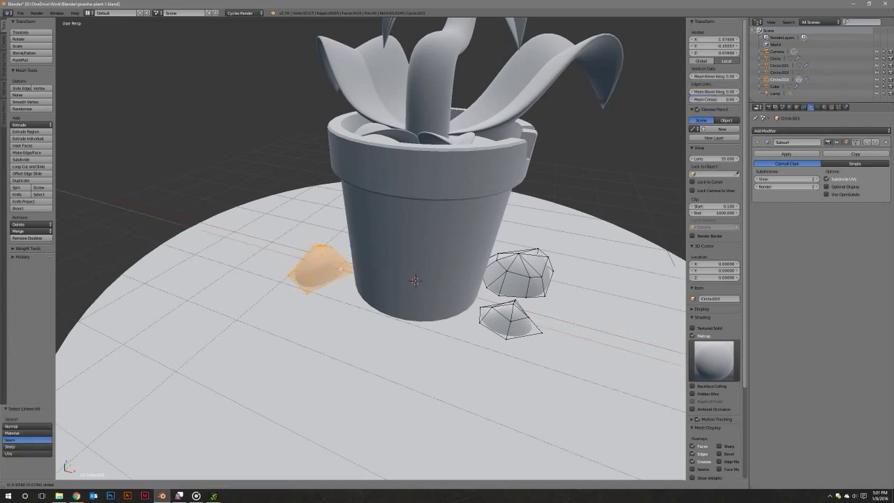
key(Return)
mouse_move(397, 289)
middle_down()
mouse_move(405, 288)
mouse_move(396, 280)
mouse_move(400, 287)
middle_up()
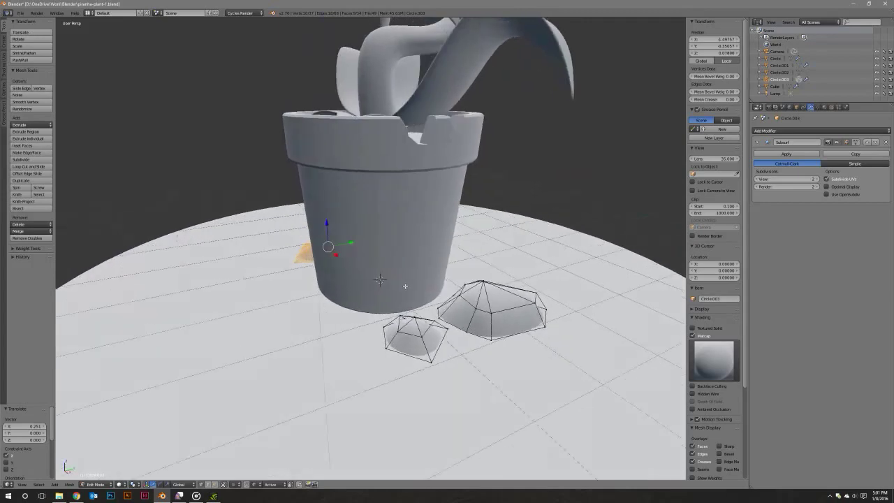
key(KP_0)
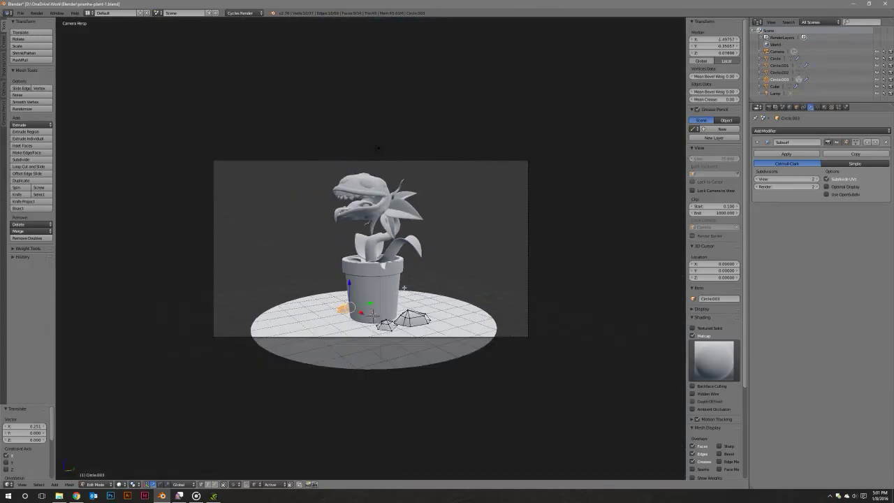
Lower the right rock along Z and shrink it to 0.89.
key(Tab)
mouse_move(403, 287)
middle_down()
mouse_move(448, 308)
mouse_move(403, 279)
middle_up()
scroll(419, 301, up, 3)
scroll(402, 279, up, 3)
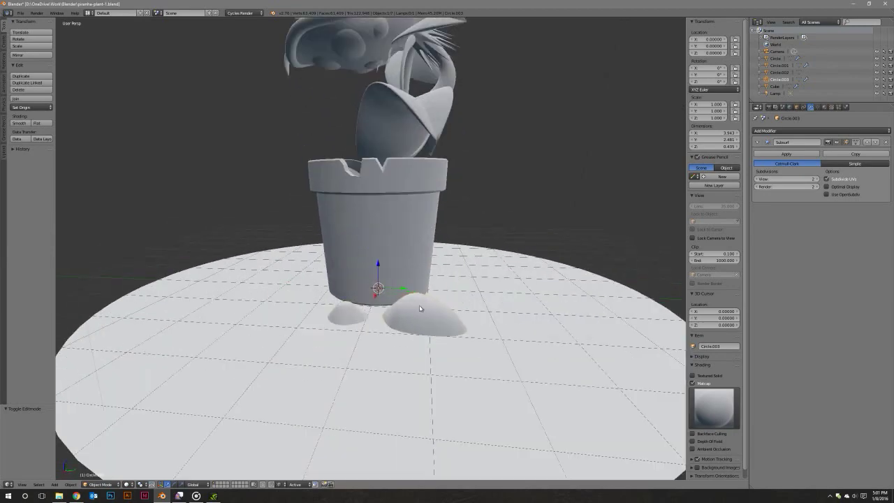
scroll(405, 284, up, 2)
scroll(409, 289, up, 2)
key(Tab)
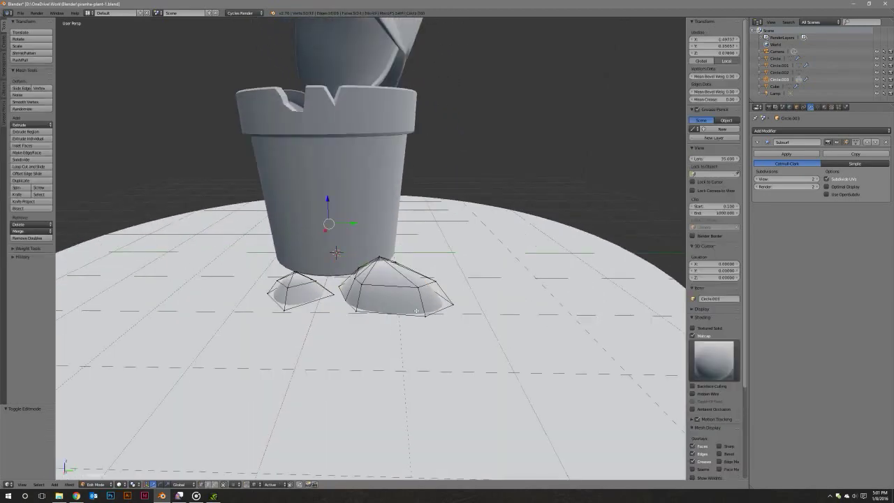
middle_drag(366, 286, 389, 271)
key(l)
key(g)
key(z)
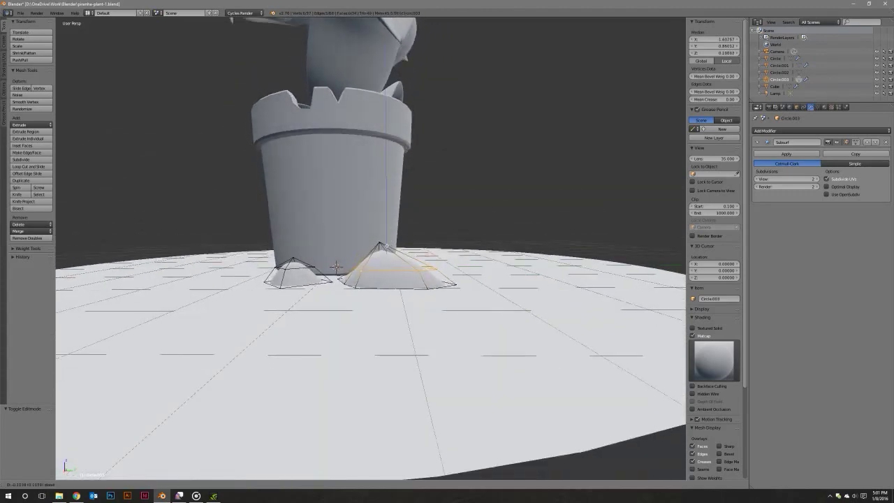
click(386, 250)
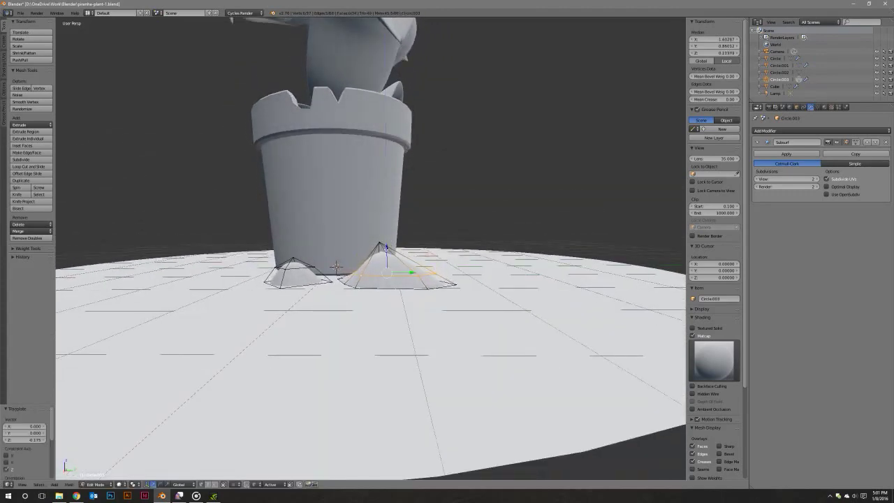
mouse_move(386, 251)
middle_down()
mouse_move(419, 280)
mouse_move(370, 259)
middle_up()
key(s)
click(460, 292)
Raise the other rock's top vertices along Z and return to Object Mode.
right_click(303, 280)
scroll(364, 301, up, 3)
scroll(371, 248, up, 2)
key(g)
key(z)
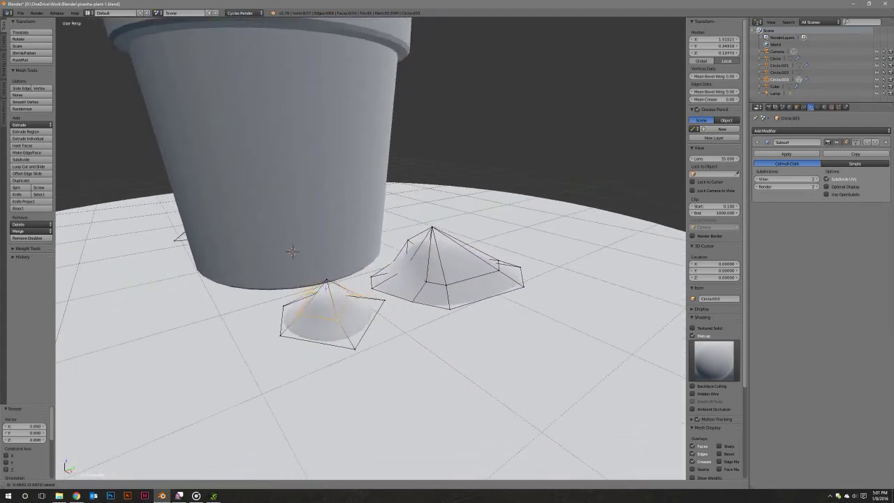
key(Return)
scroll(335, 251, down, 2)
scroll(335, 252, down, 2)
mouse_move(391, 279)
middle_down()
mouse_move(404, 266)
mouse_move(419, 280)
mouse_move(374, 303)
middle_up()
key(Tab)
Zoom out over the scene and save the blend file.
scroll(412, 276, up, 2)
scroll(419, 280, down, 2)
scroll(405, 293, down, 2)
scroll(383, 305, down, 2)
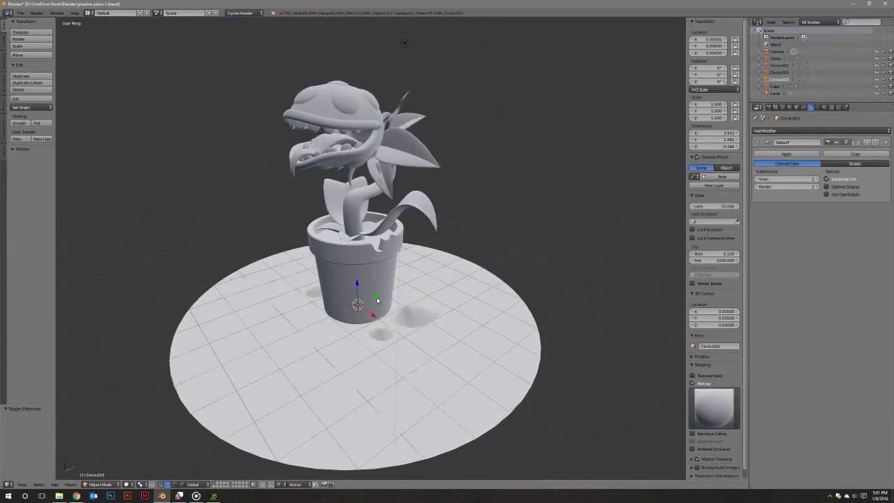
key(ctrl+s)
Confirm overwriting the existing piranha plant blend file.
click(377, 300)
middle_drag(366, 197, 315, 182)
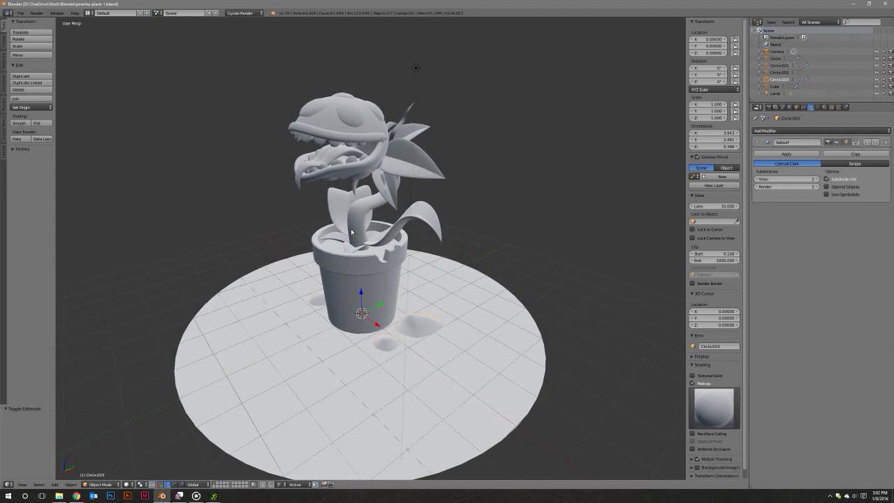
middle_drag(351, 231, 349, 228)
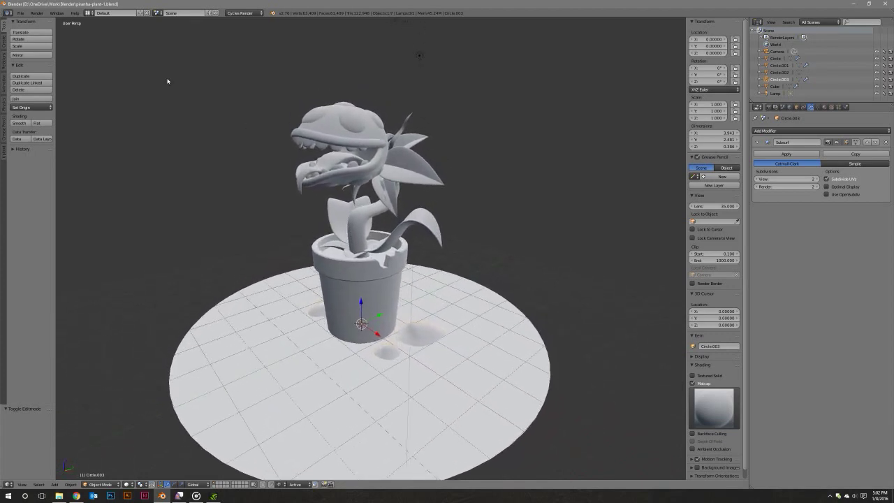
Save again from the File menu, then bring up the Save As file browser.
click(20, 13)
click(34, 66)
mouse_move(492, 221)
middle_down()
mouse_move(487, 211)
mouse_move(474, 217)
middle_up()
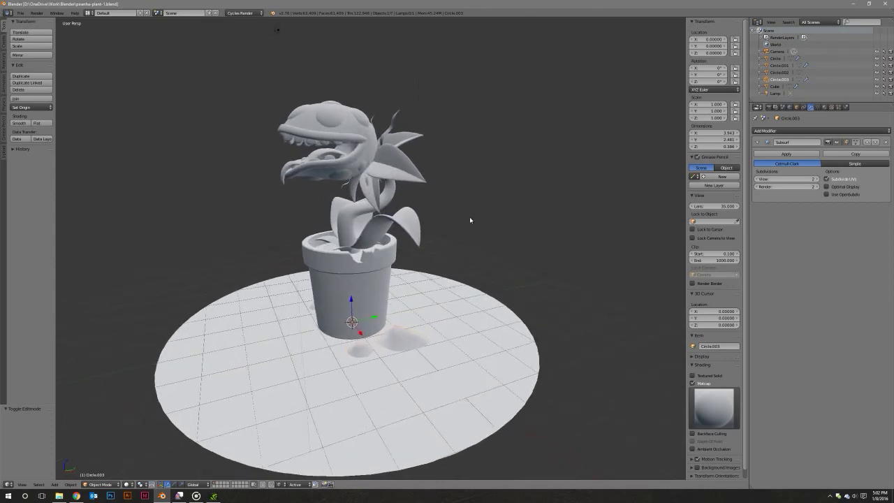
key(ctrl+shift+s)
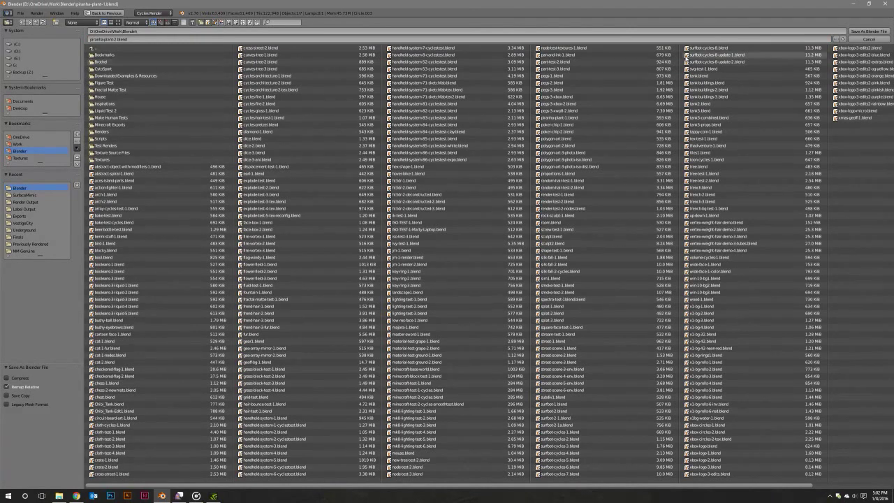
click(868, 32)
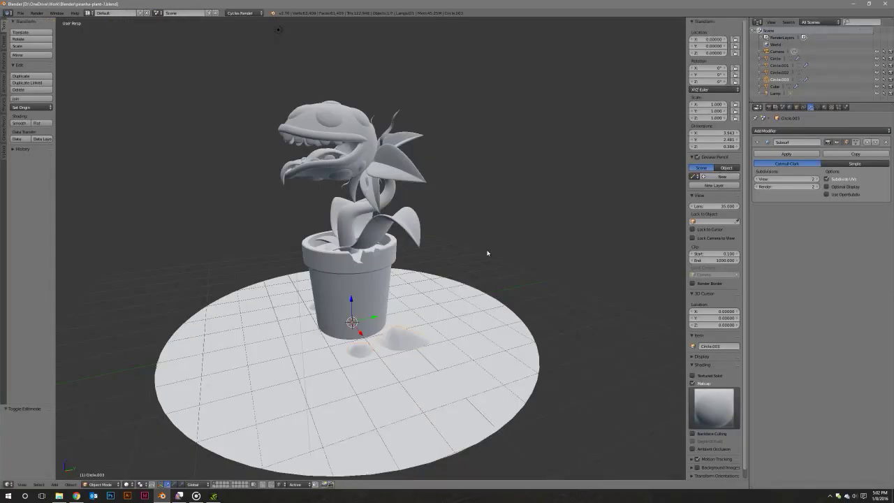
mouse_move(488, 253)
middle_down()
mouse_move(509, 257)
mouse_move(515, 273)
mouse_move(542, 261)
mouse_move(455, 245)
mouse_move(466, 274)
middle_up()
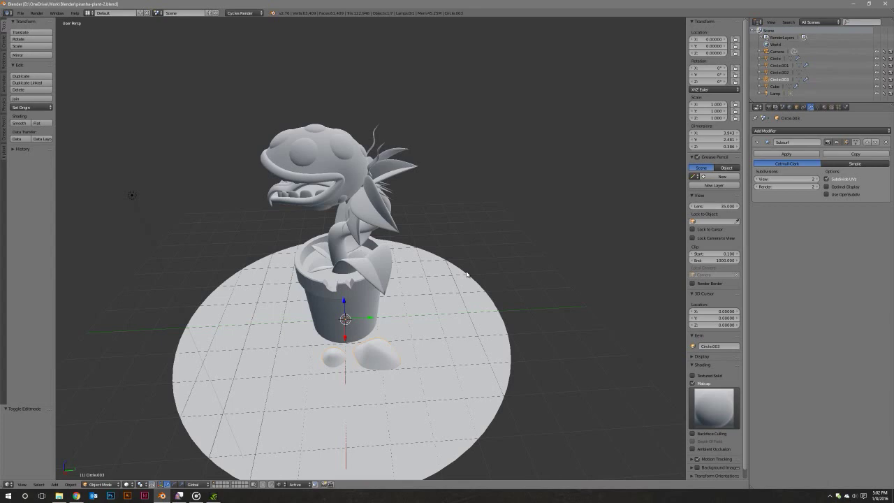
mouse_move(346, 275)
middle_down()
mouse_move(378, 287)
mouse_move(371, 303)
middle_up()
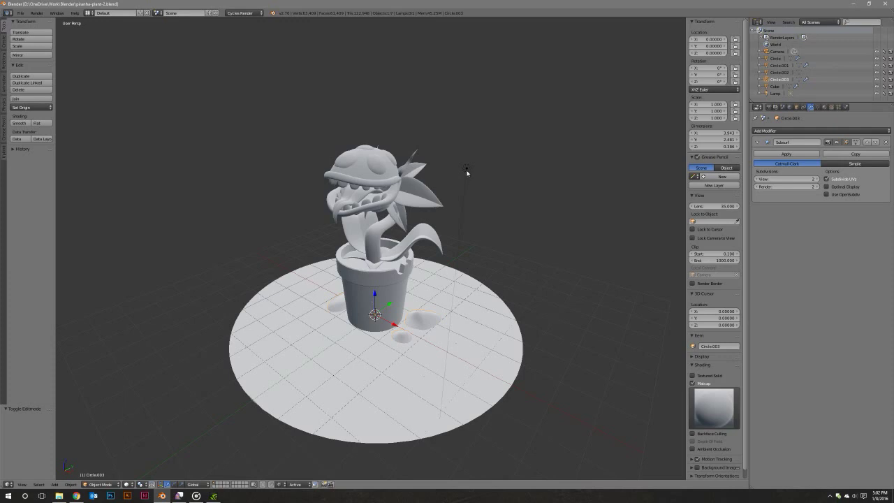
middle_drag(452, 192, 440, 196)
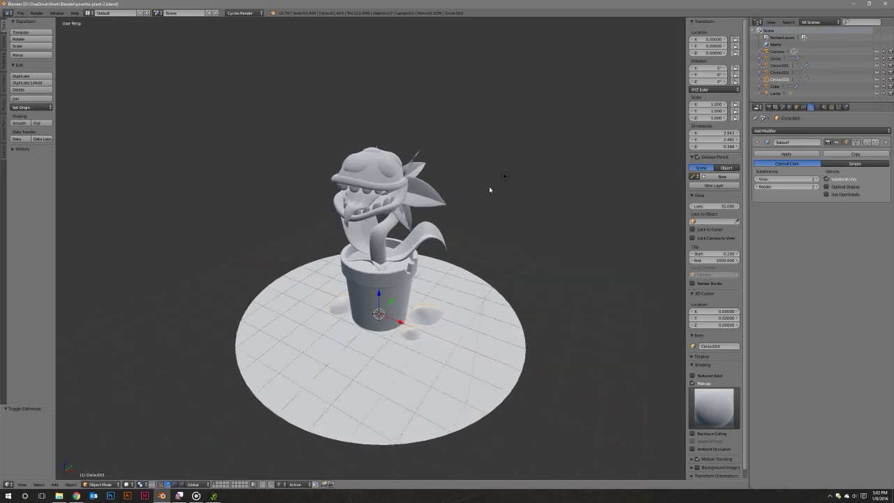
Switch to the Compositing layout with a camera view and delete the lamp.
right_click(504, 176)
click(160, 13)
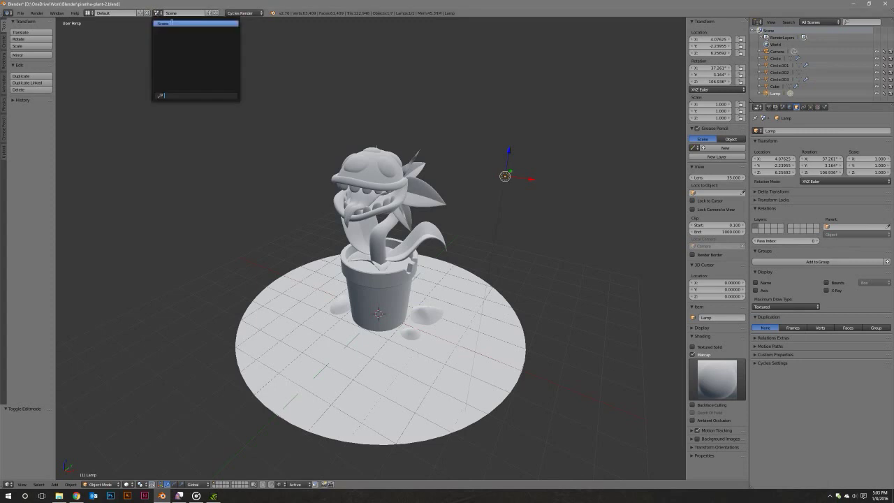
click(89, 12)
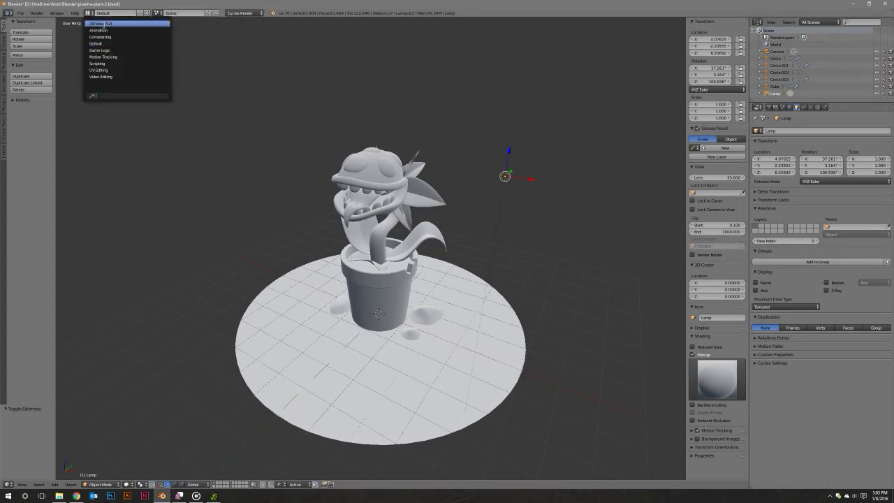
click(106, 34)
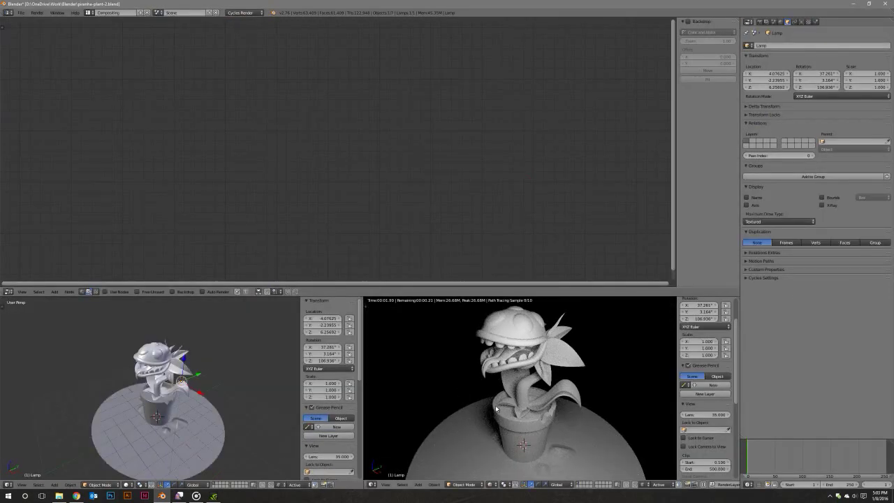
key(KP_0)
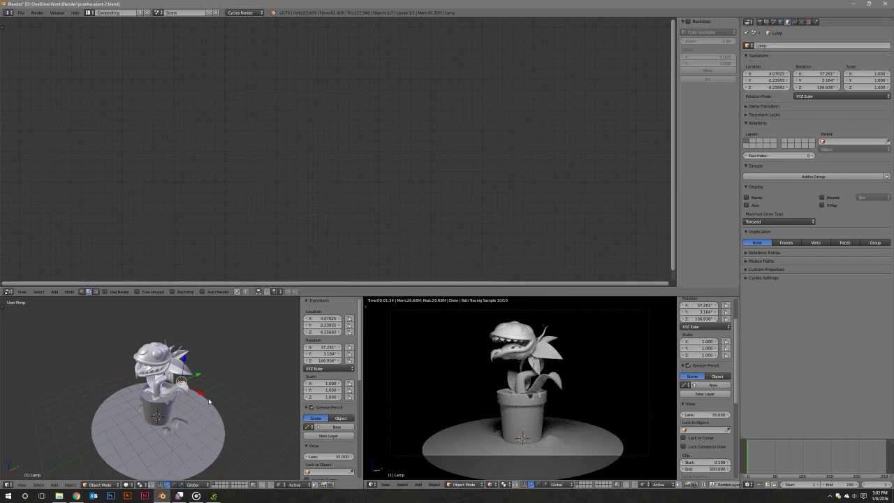
mouse_move(209, 402)
middle_down()
mouse_move(204, 366)
mouse_move(217, 376)
middle_up()
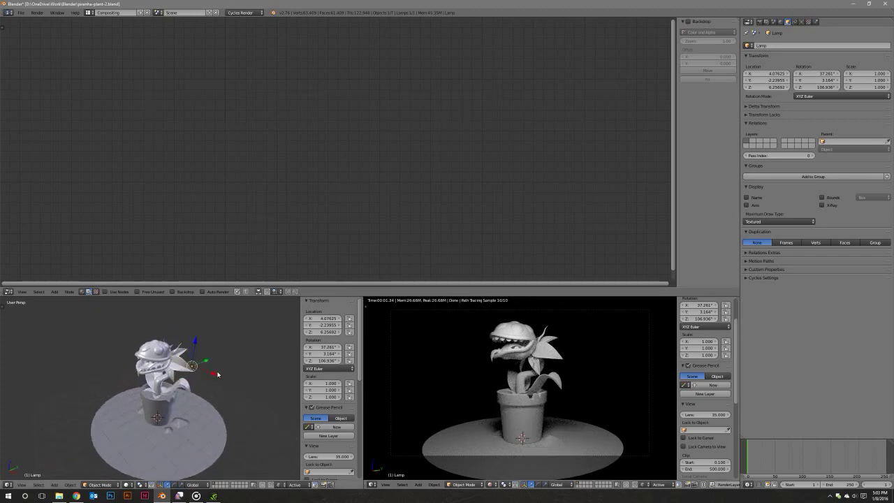
key(x)
click(217, 374)
Add a plane and raise it along Z to about 7.47 above the plant.
key(shift+a)
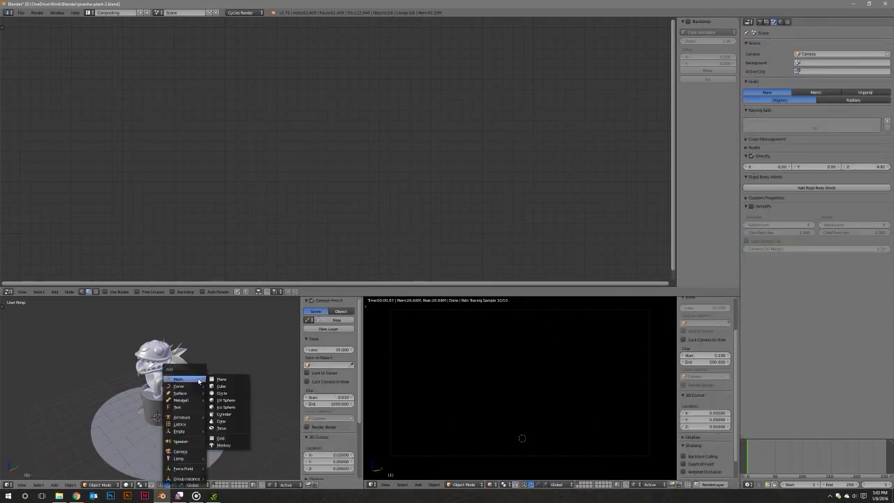
click(221, 378)
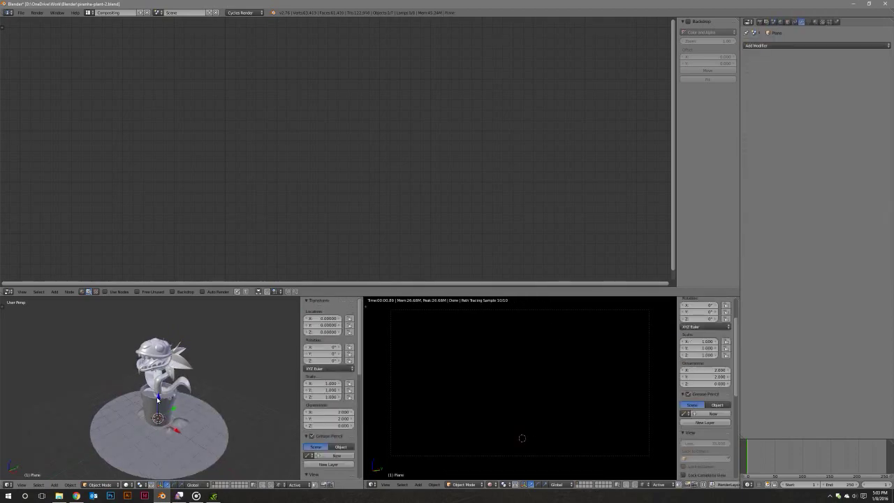
key(g)
key(z)
scroll(158, 321, up, 3)
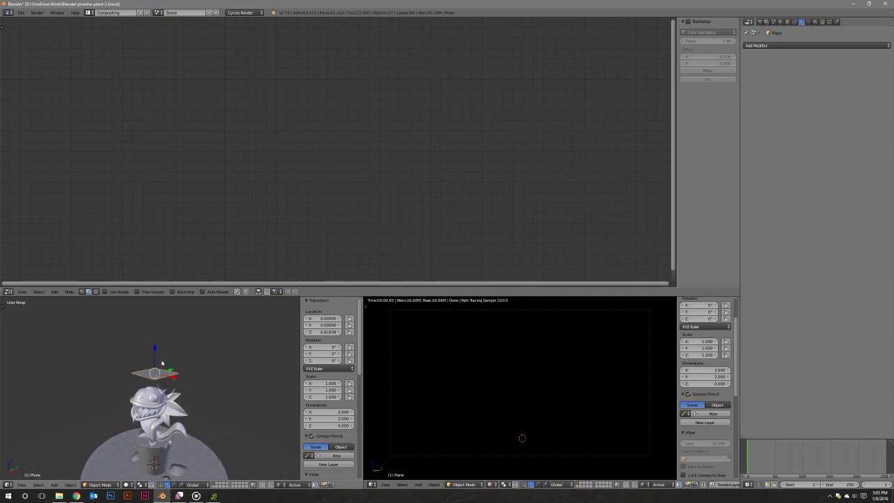
click(155, 340)
Inspect the plane's Object properties and expand its Cycles settings.
click(787, 22)
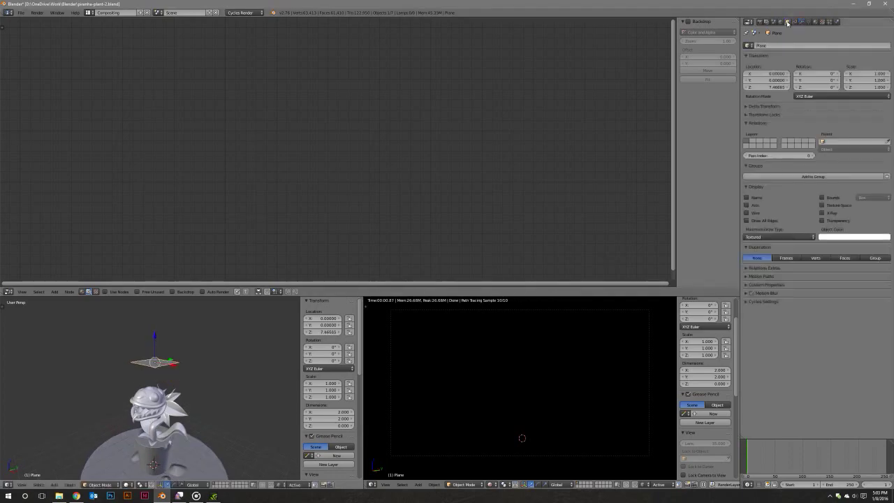
click(747, 301)
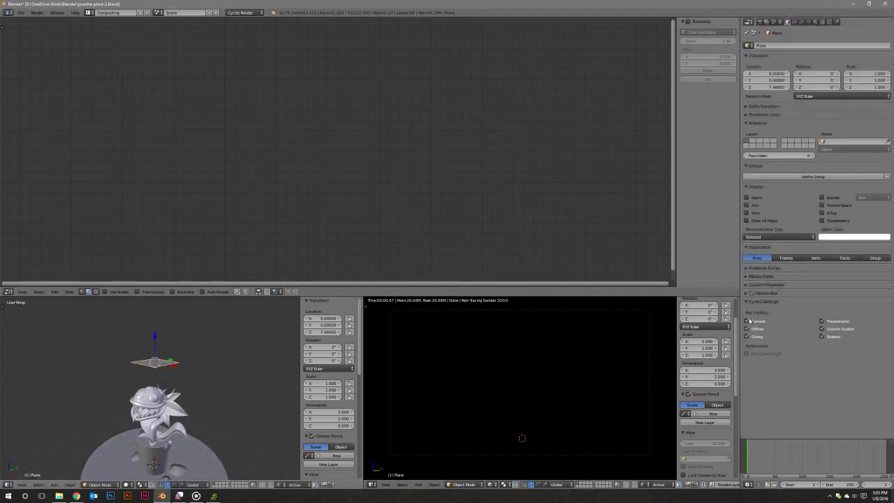
click(814, 21)
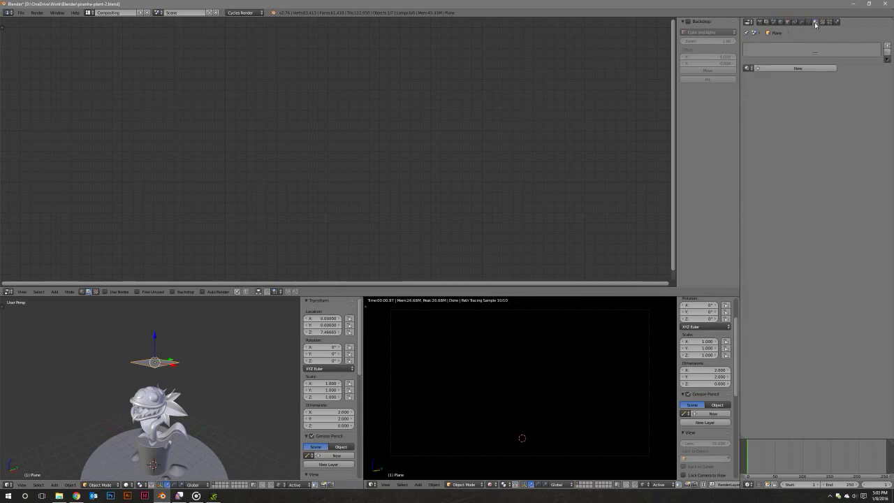
Give the plane a new Emission material with strength 5 and begin scaling it up.
click(755, 68)
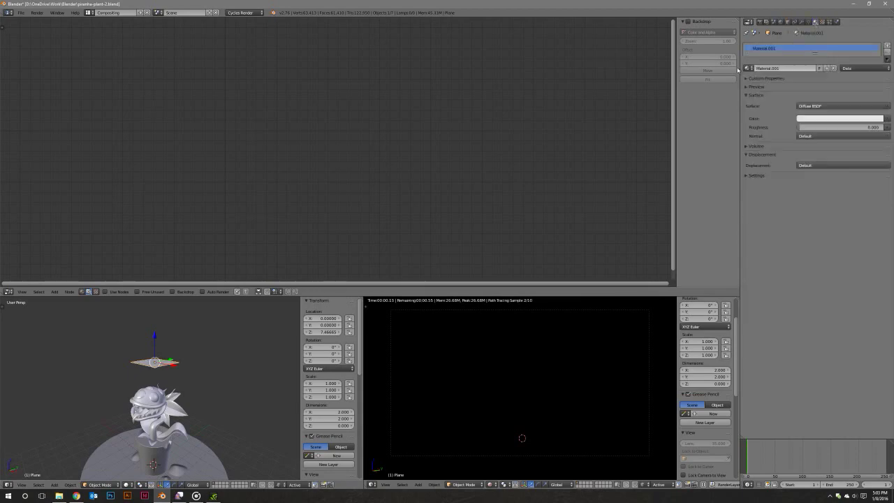
click(828, 105)
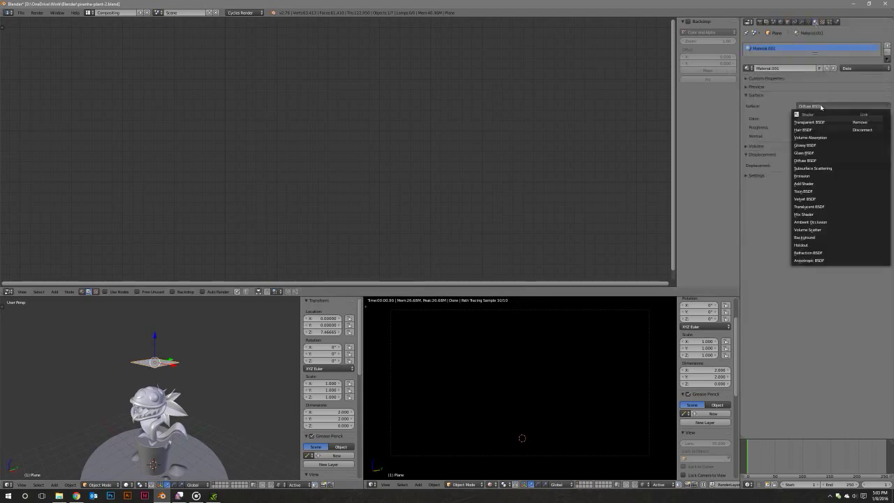
click(809, 175)
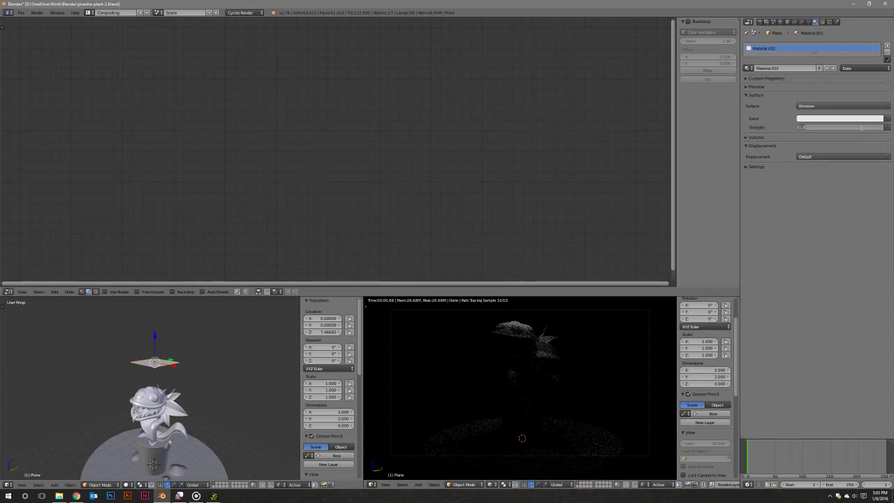
drag(861, 127, 851, 127)
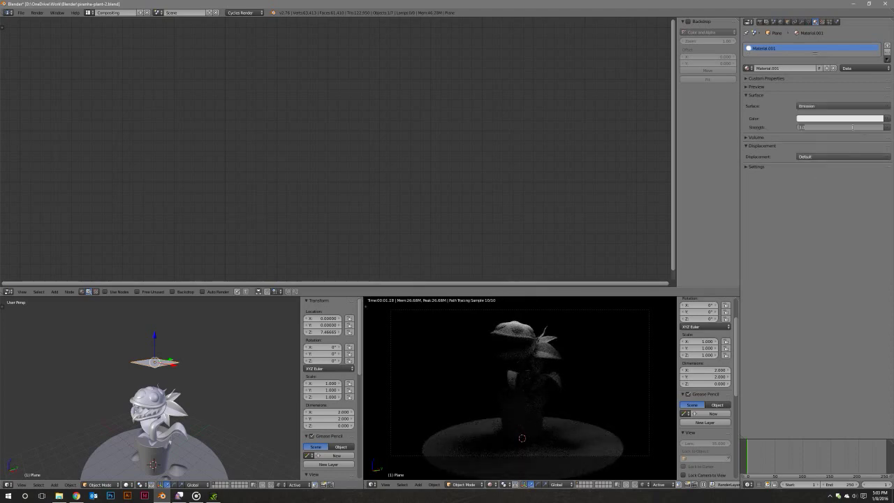
text(5)
key(Return)
click(859, 118)
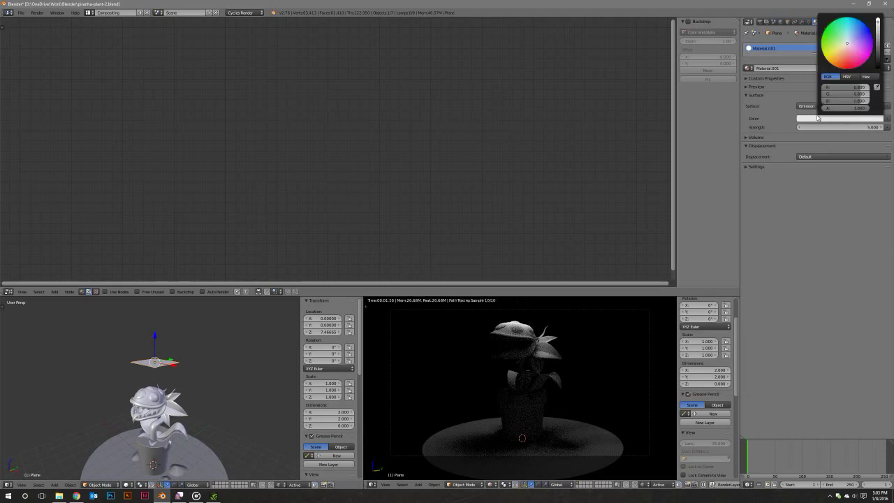
drag(878, 25, 877, 32)
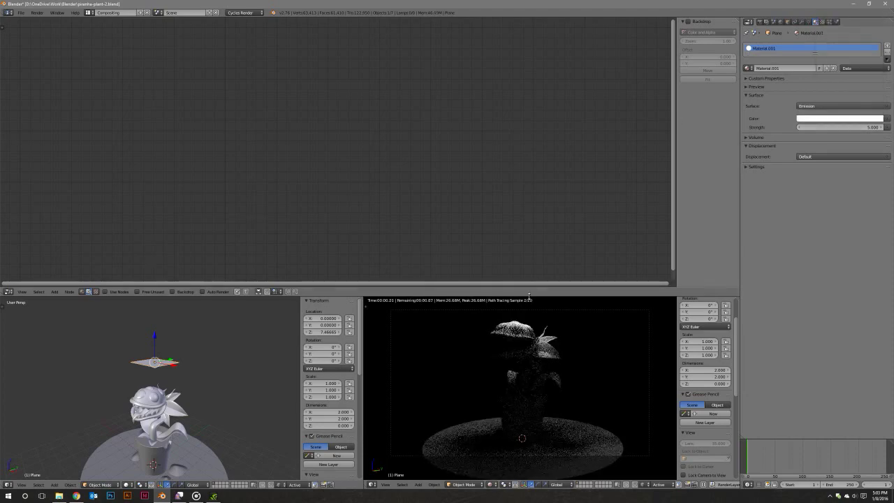
key(s)
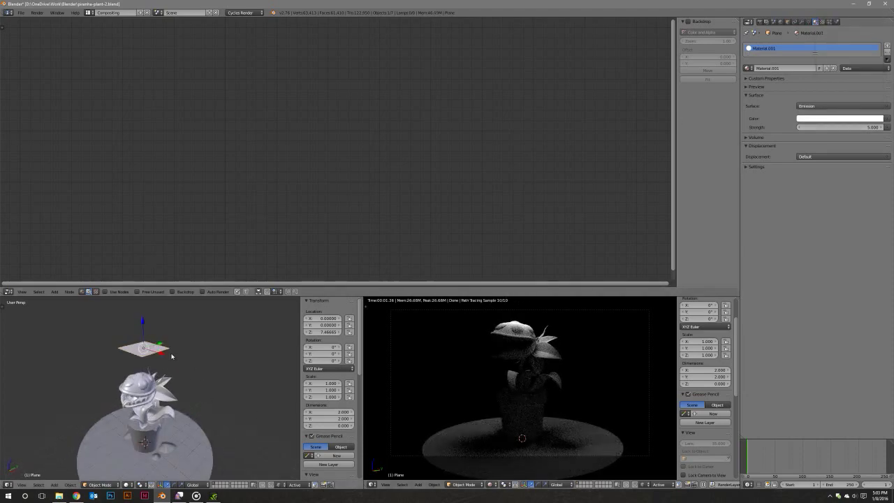
Scale the plane to about 2.99, raise it higher, and tilt it around Y.
click(225, 371)
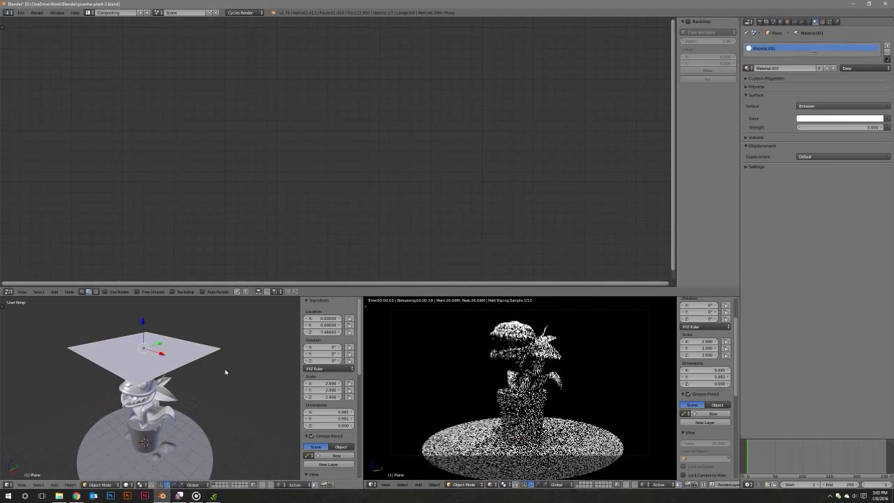
mouse_move(225, 371)
middle_down()
mouse_move(216, 385)
mouse_move(191, 363)
middle_up()
drag(150, 342, 152, 324)
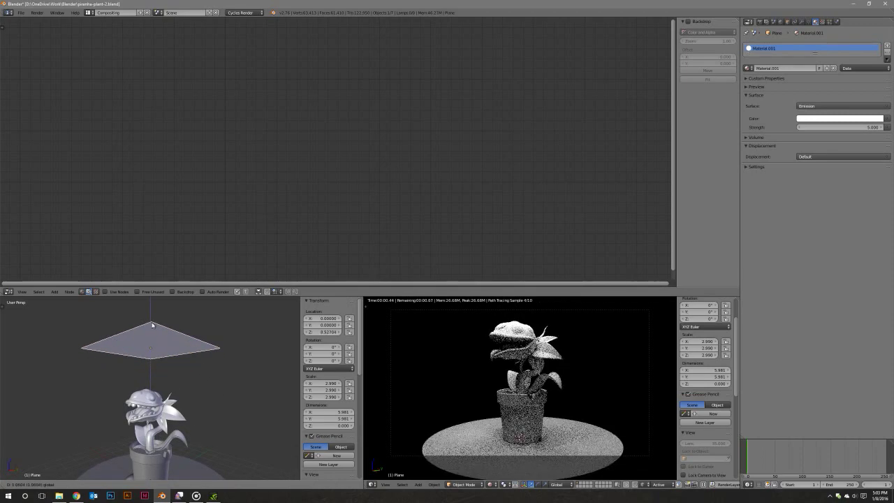
click(152, 324)
mouse_move(152, 325)
middle_down()
mouse_move(220, 361)
mouse_move(179, 329)
mouse_move(180, 336)
middle_up()
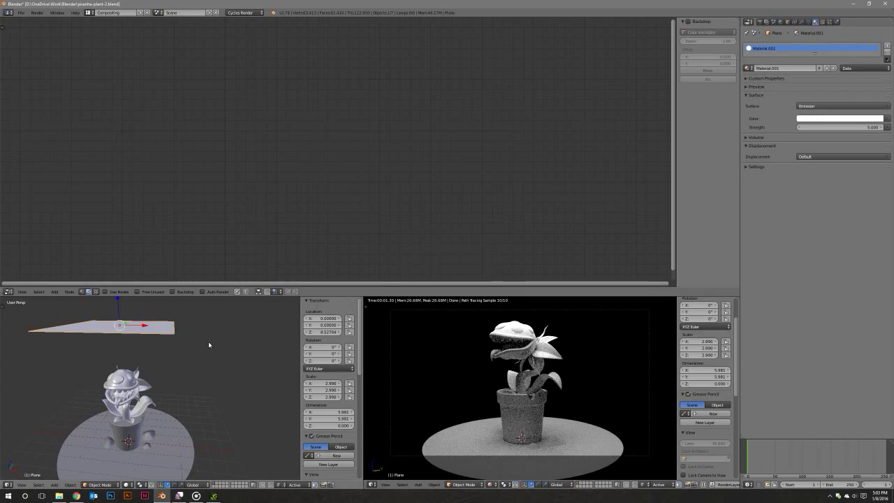
click(199, 383)
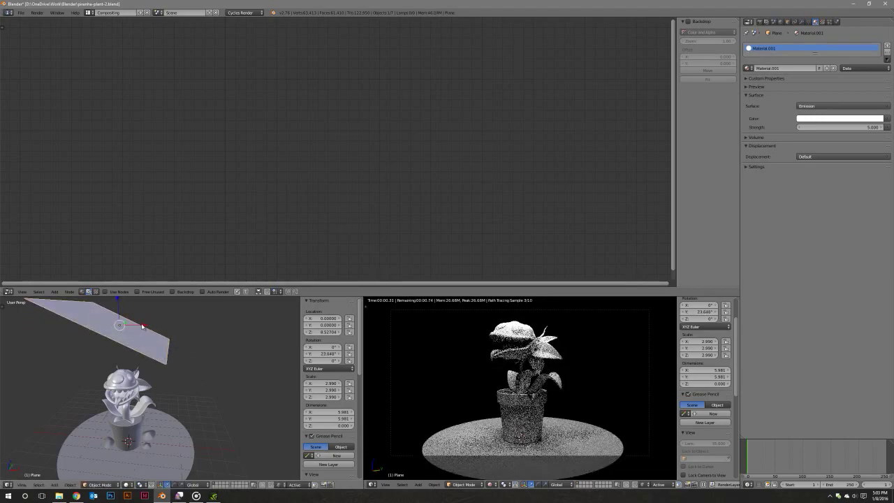
Shift the plane along X, turn it 16.6° around Z, and move it along Y.
key(g)
key(x)
click(167, 325)
middle_drag(168, 325, 132, 340)
key(r)
key(z)
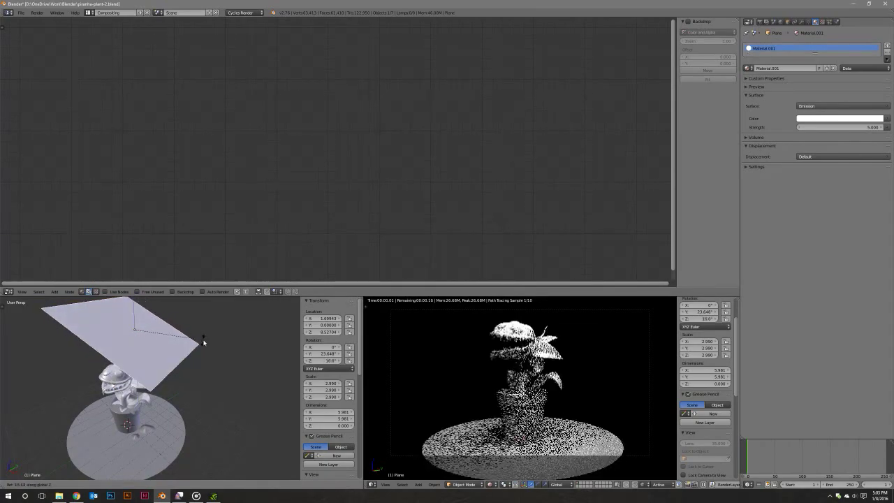
click(152, 337)
key(g)
key(y)
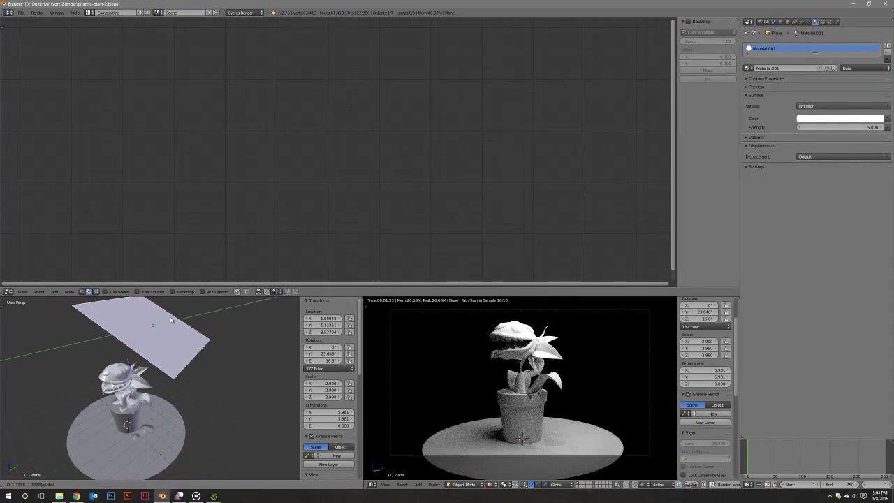
click(170, 320)
Orbit the view to check the angled glowing plane over the plant.
middle_drag(170, 320, 153, 352)
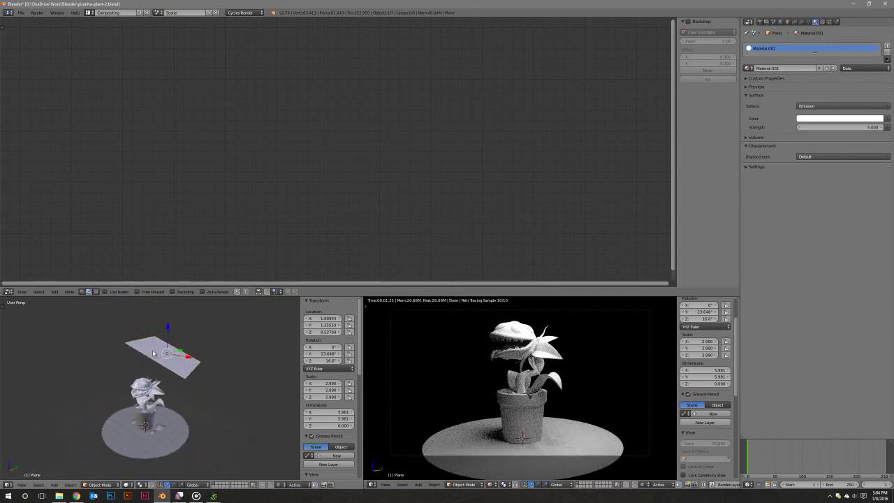
middle_drag(153, 353, 164, 379)
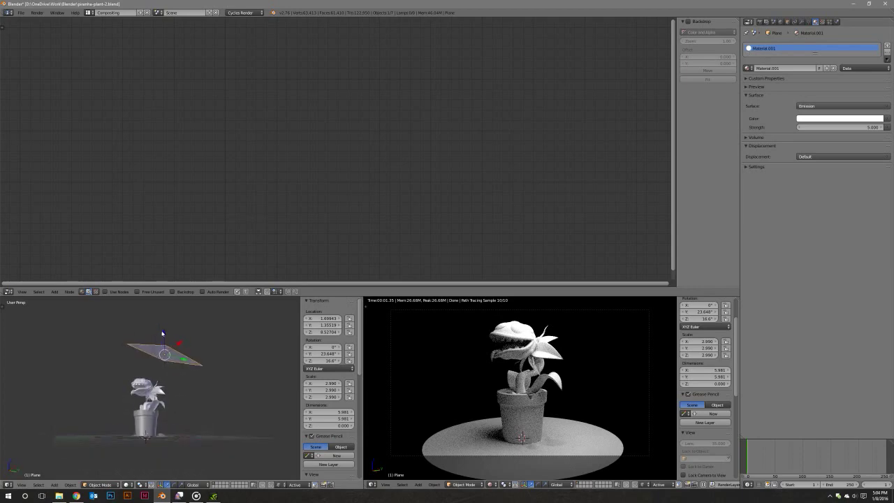
scroll(164, 379, up, 2)
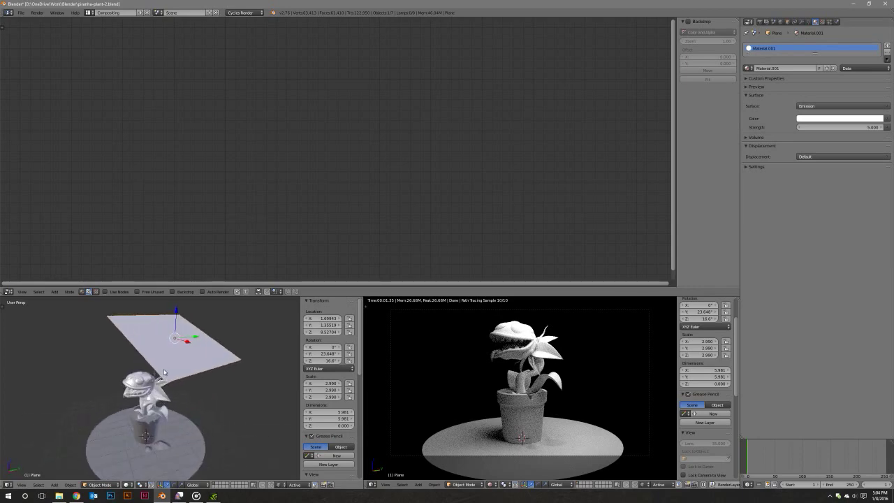
middle_drag(163, 368, 166, 379)
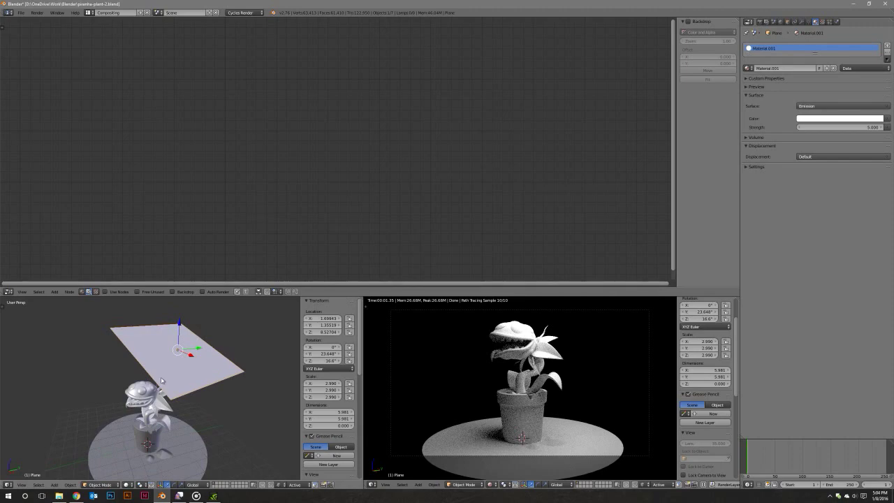
Rename the plane's emission material to 'Top Light'.
click(778, 68)
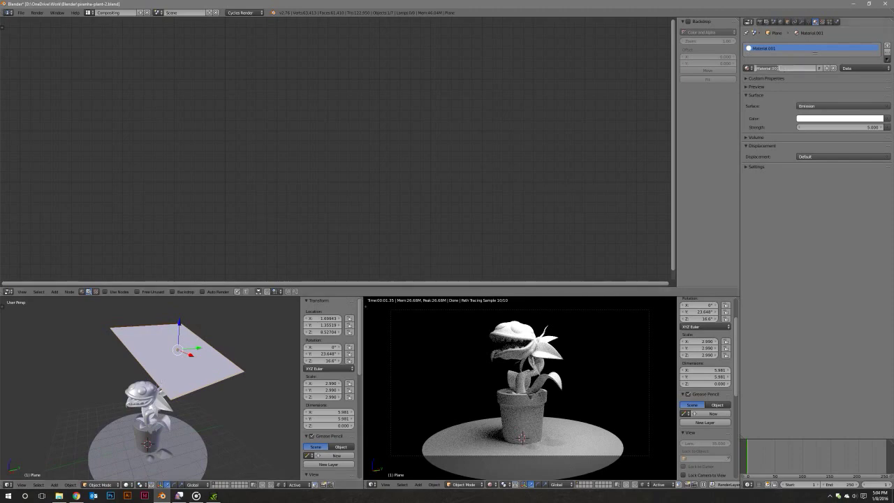
text(Rimlight)
key(Return)
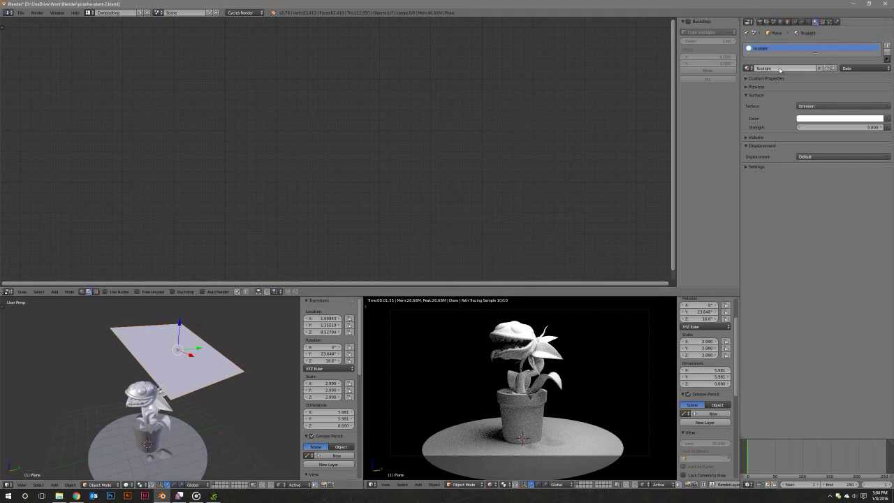
text(To)
key(Return)
key(alt+Tab)
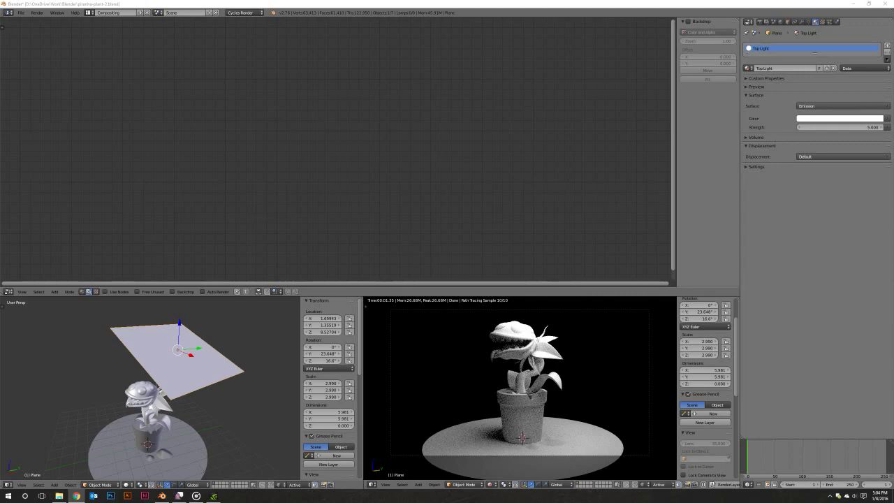
key(alt+Tab)
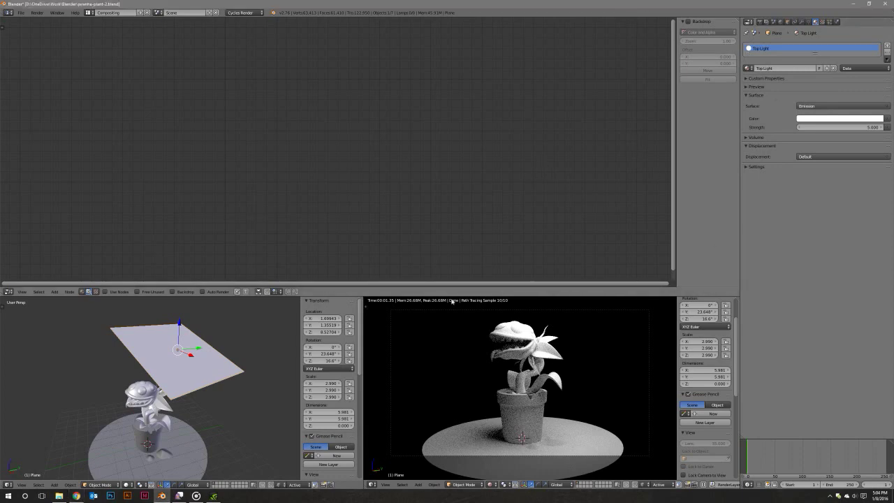
Turn the bottom Timeline into the Outliner and rename the Plane object 'Top Light'.
mouse_move(216, 391)
middle_down()
mouse_move(199, 390)
mouse_move(199, 370)
middle_up()
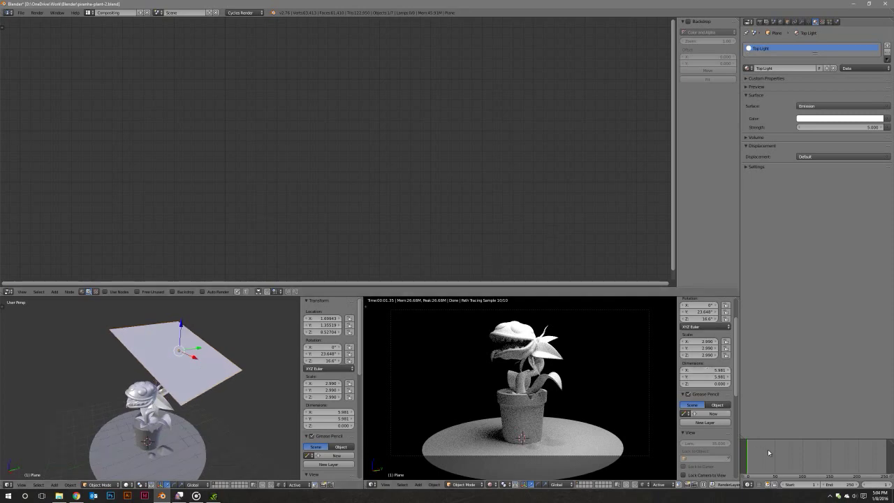
drag(767, 439, 768, 370)
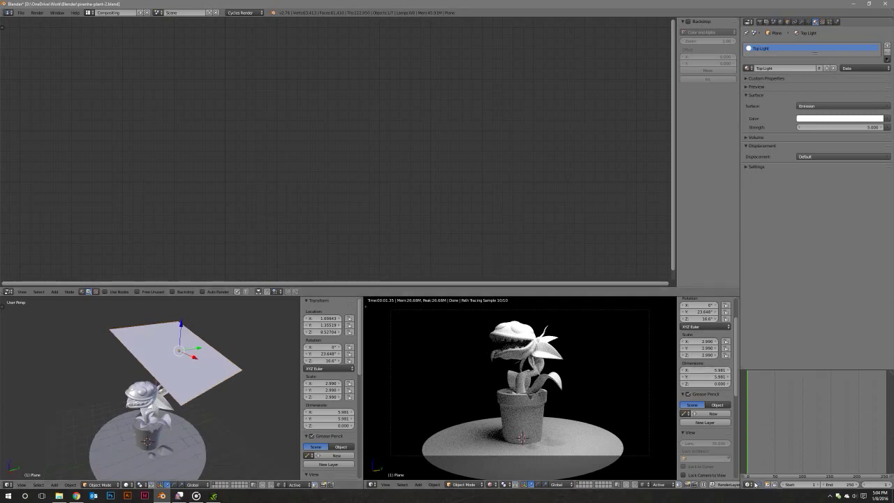
click(754, 485)
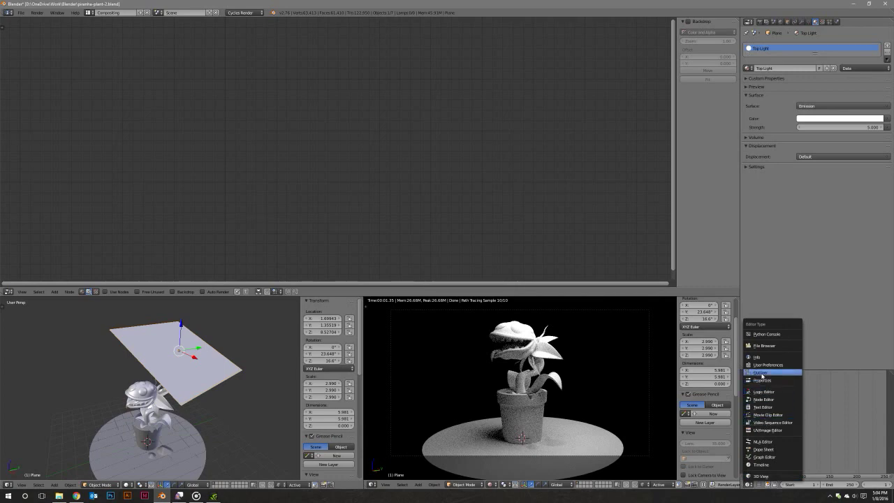
click(761, 373)
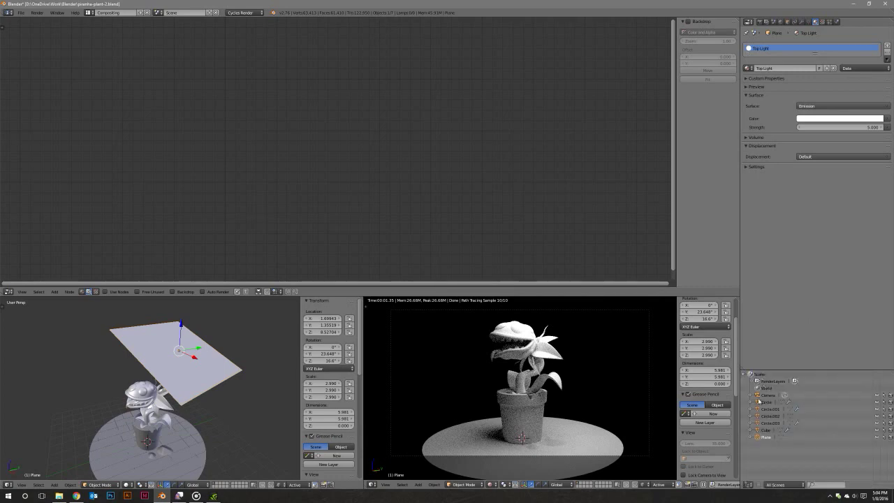
double_click(766, 437)
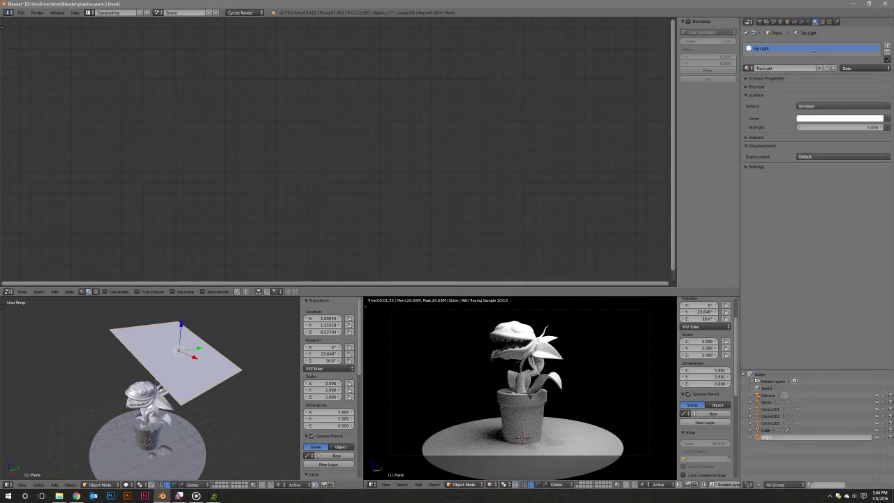
text(Top Light)
key(Return)
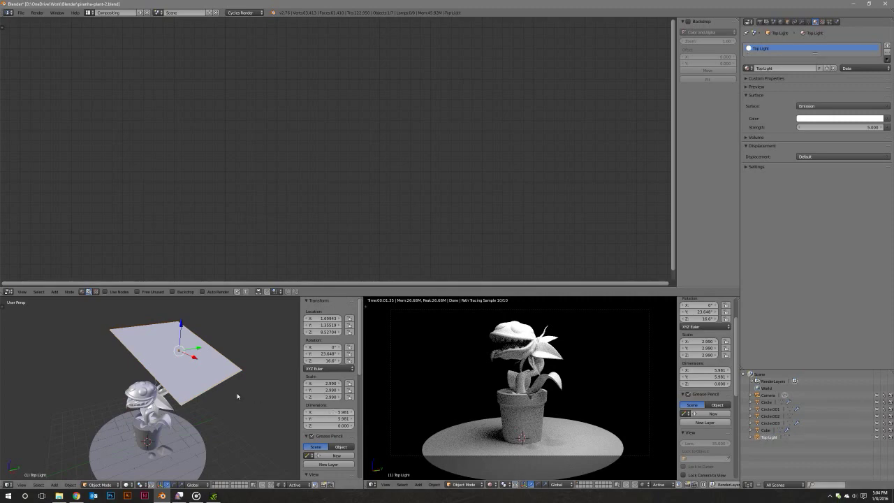
Duplicate the Top Light plane, stand it upright beside the plant and raise it slightly.
mouse_move(237, 396)
middle_down()
mouse_move(186, 423)
mouse_move(186, 437)
middle_up()
key(shift+d)
key(r)
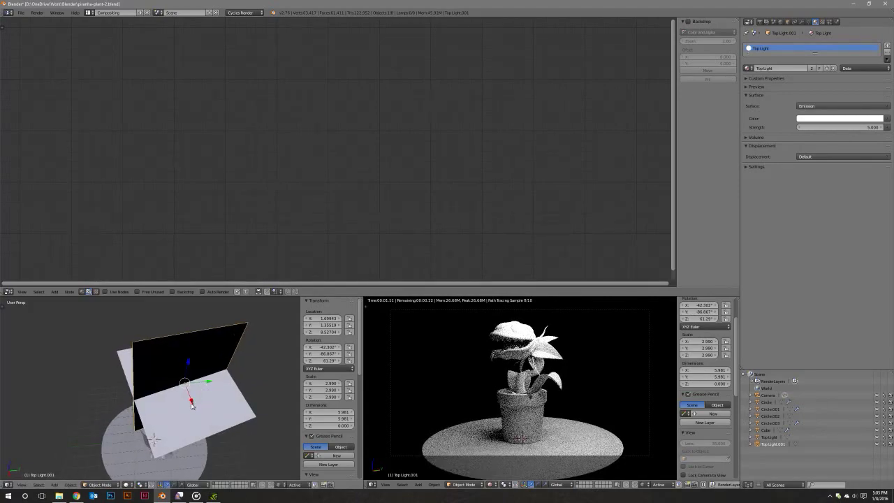
mouse_move(186, 399)
mouse_down()
mouse_move(190, 322)
mouse_move(102, 338)
mouse_move(106, 392)
mouse_up()
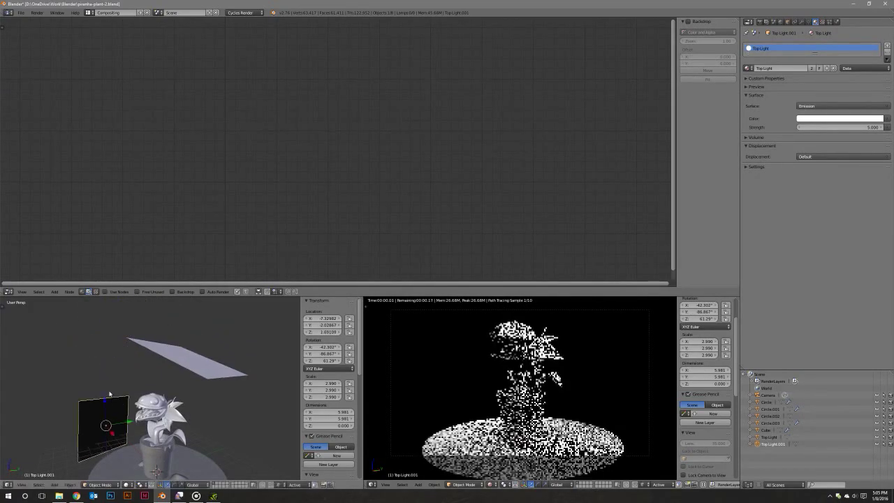
middle_drag(118, 378, 114, 390)
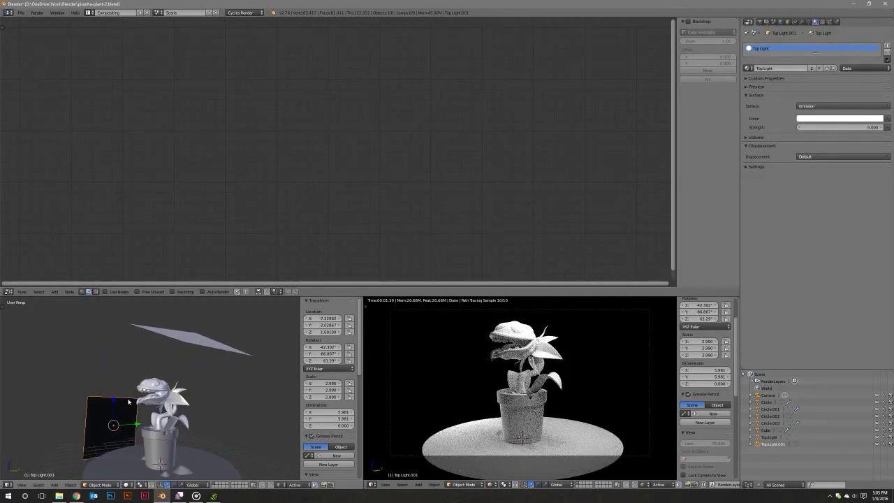
drag(115, 391, 115, 349)
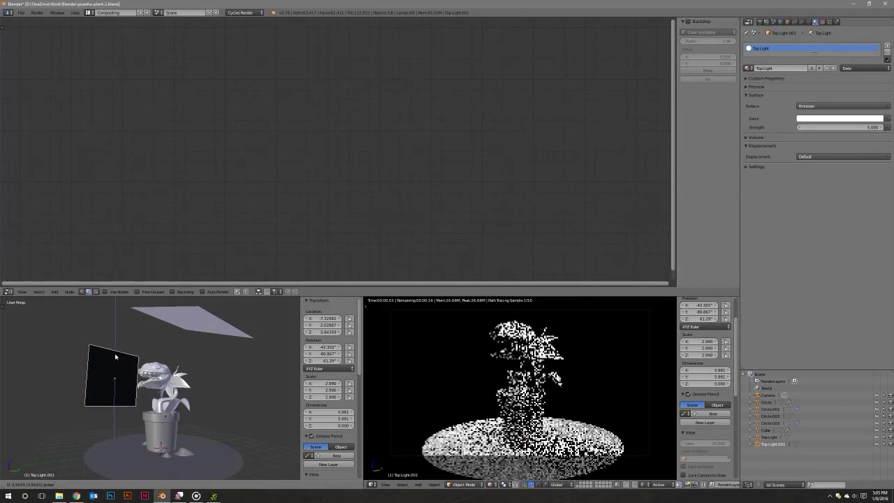
middle_drag(158, 389, 174, 386)
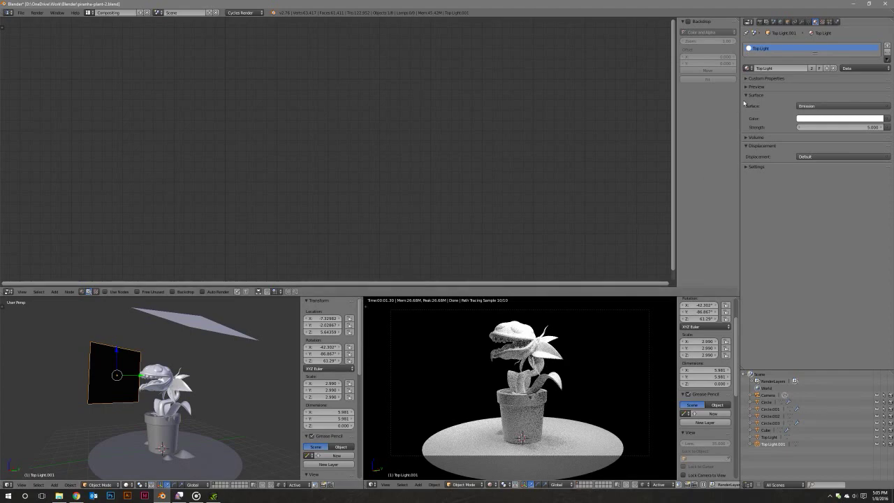
Give the copied plane its own separate material named 'Back Light'.
click(826, 68)
text(Top Lig)
text(ht)
key(Return)
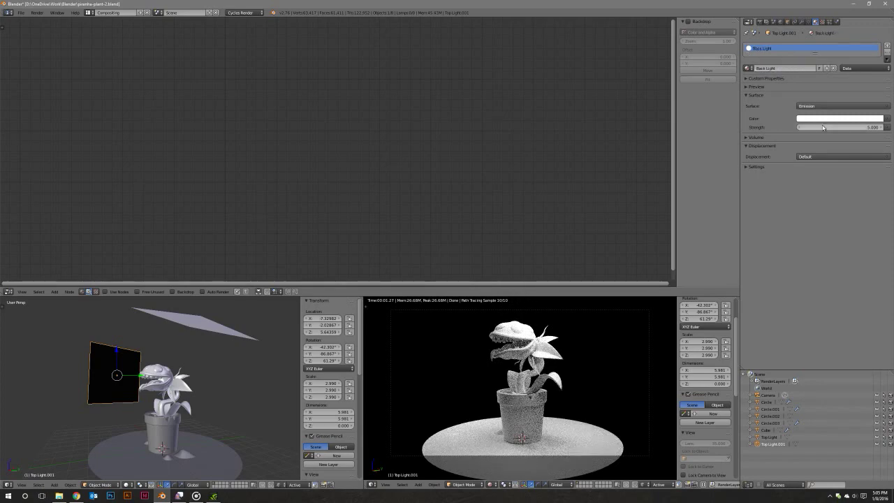
Tint the Back Light emission pale blue, scale its panel to 3.938, and select Top Light.
click(820, 119)
drag(849, 42, 853, 33)
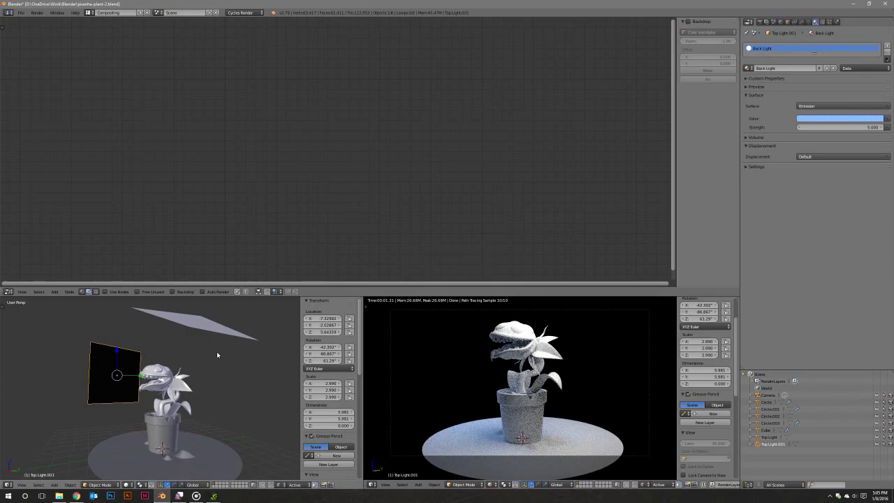
key(s)
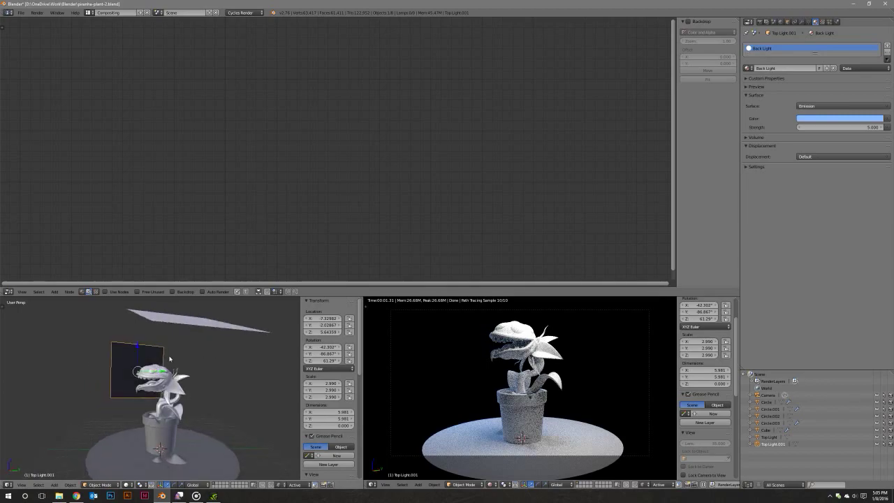
click(181, 358)
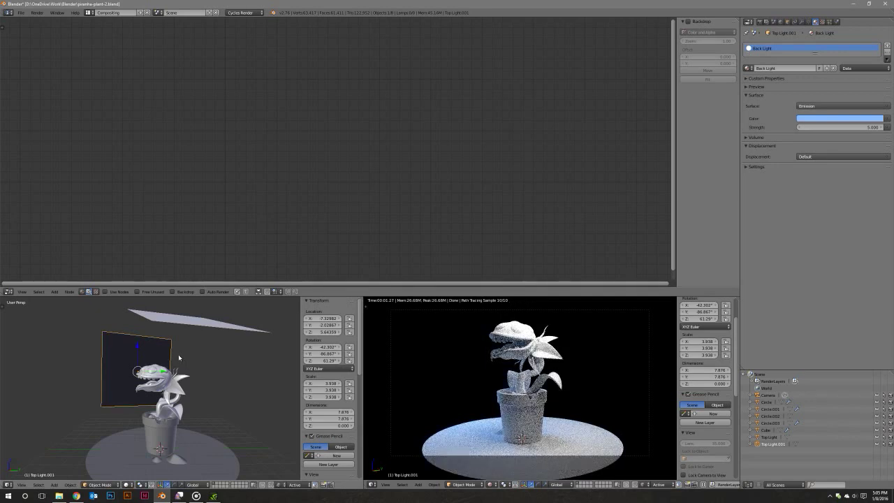
mouse_move(179, 357)
middle_down()
mouse_move(199, 334)
mouse_move(208, 341)
middle_up()
right_click(201, 332)
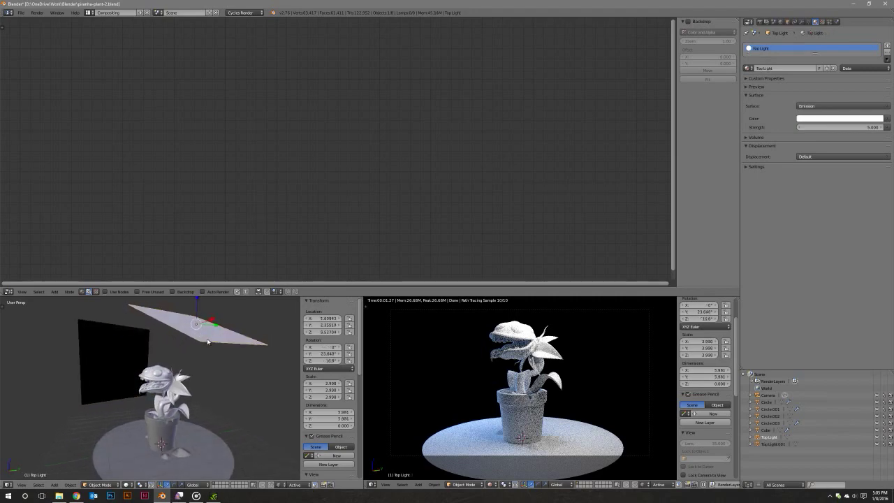
Set the Top Light's emission colour to a warm cream.
click(820, 120)
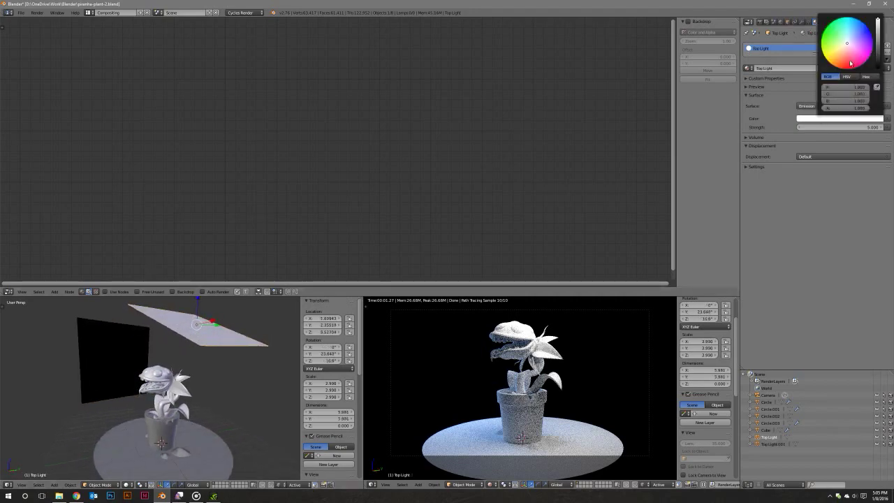
click(847, 46)
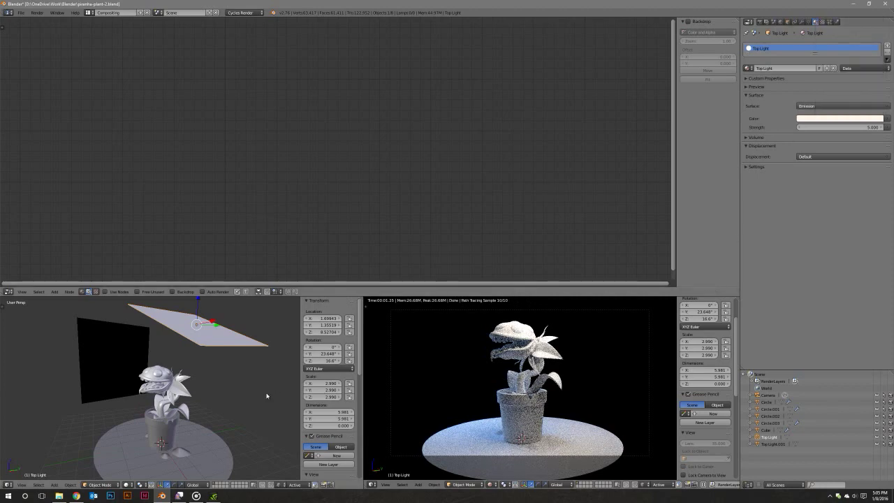
middle_drag(221, 400, 211, 408)
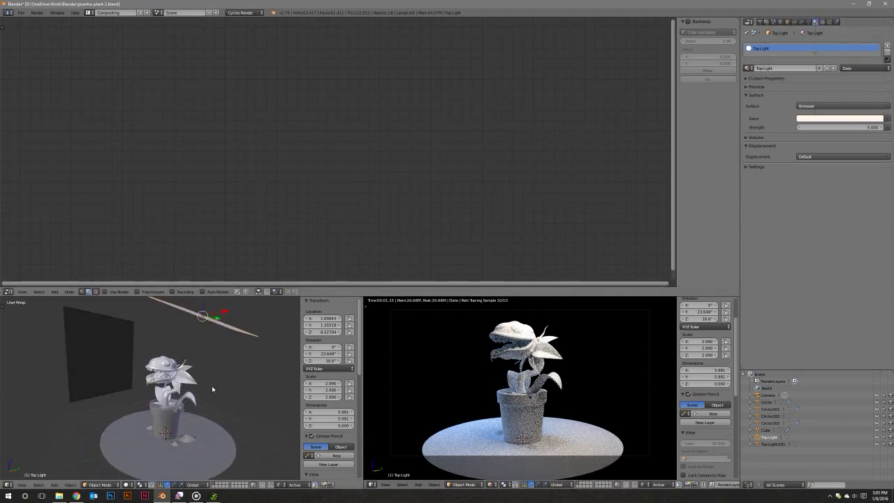
scroll(212, 408, up, 4)
scroll(198, 388, up, 3)
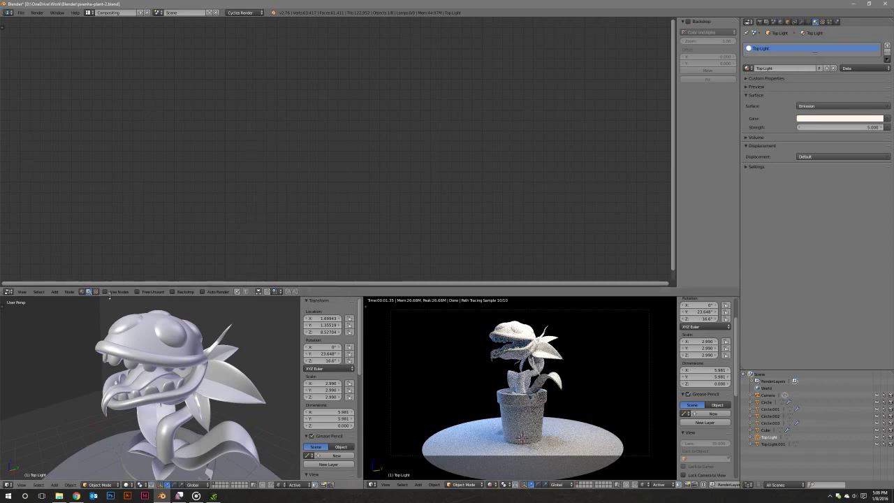
Switch the node editor from compositing to shader nodes and frame the stem and pot.
click(82, 292)
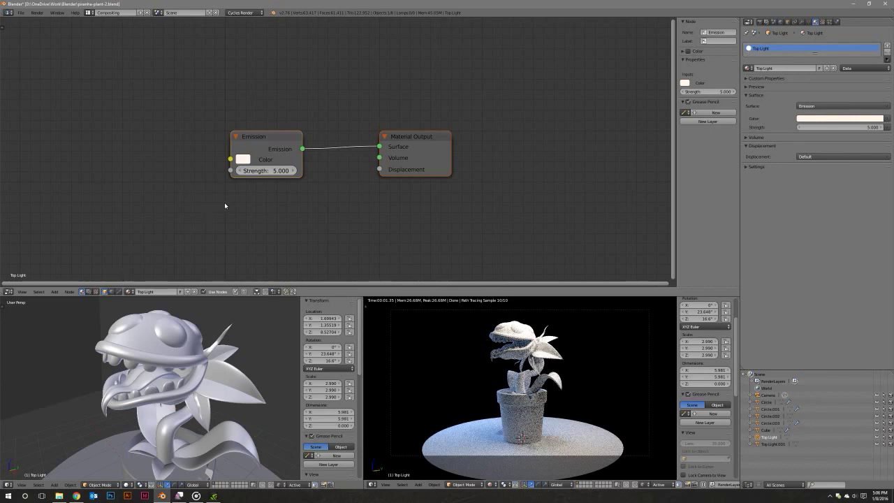
middle_drag(225, 205, 249, 200)
mouse_move(195, 405)
middle_down()
mouse_move(209, 377)
mouse_move(190, 394)
mouse_move(199, 369)
middle_up()
Select the pot Circle object, add a new Diffuse material Material.001, and enter Edit Mode.
scroll(189, 386, up, 2)
right_click(184, 384)
scroll(193, 410, up, 2)
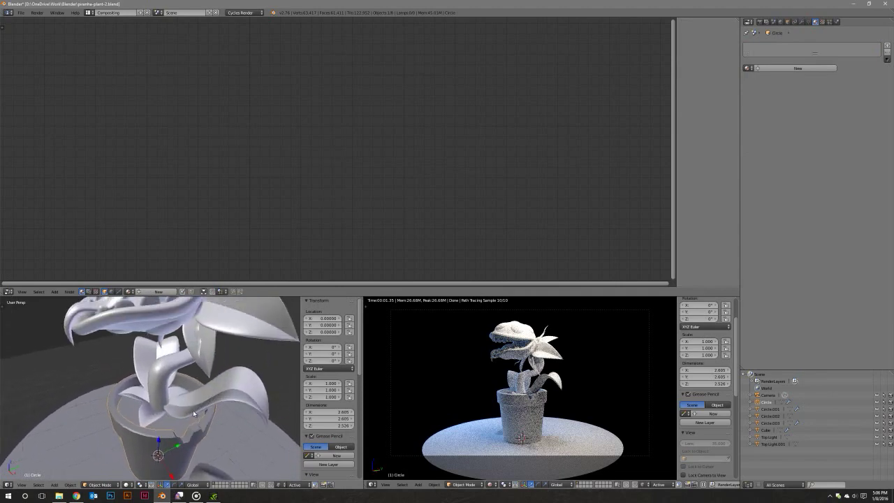
middle_drag(192, 409, 166, 299)
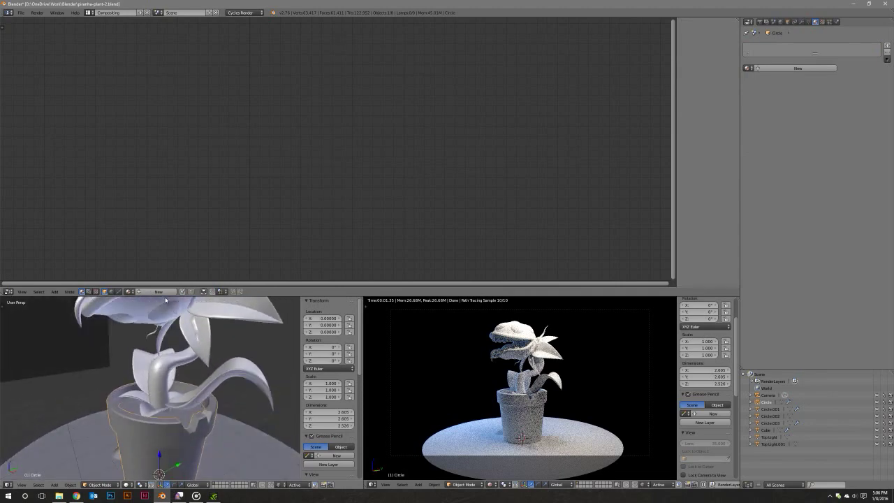
click(798, 68)
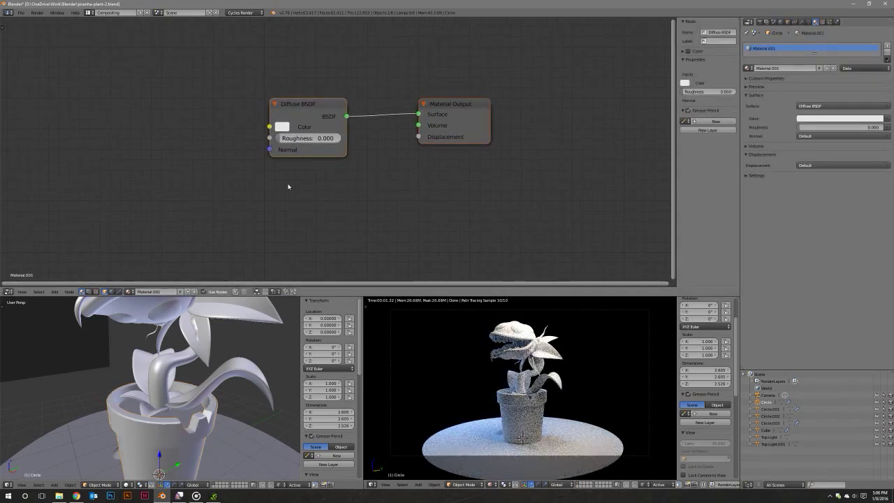
scroll(195, 351, up, 3)
key(Tab)
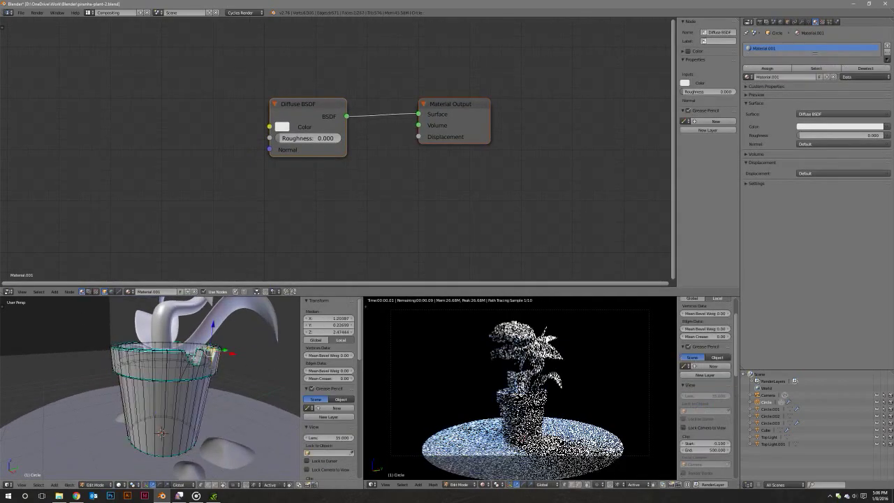
Select the whole pot mesh and unwrap it with Smart UV Project, adjusting the island margin.
key(l)
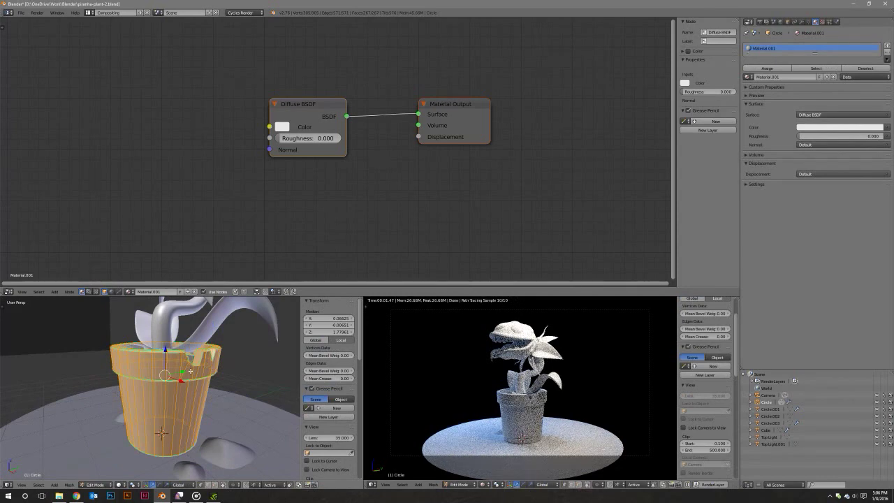
key(KP_1)
key(u)
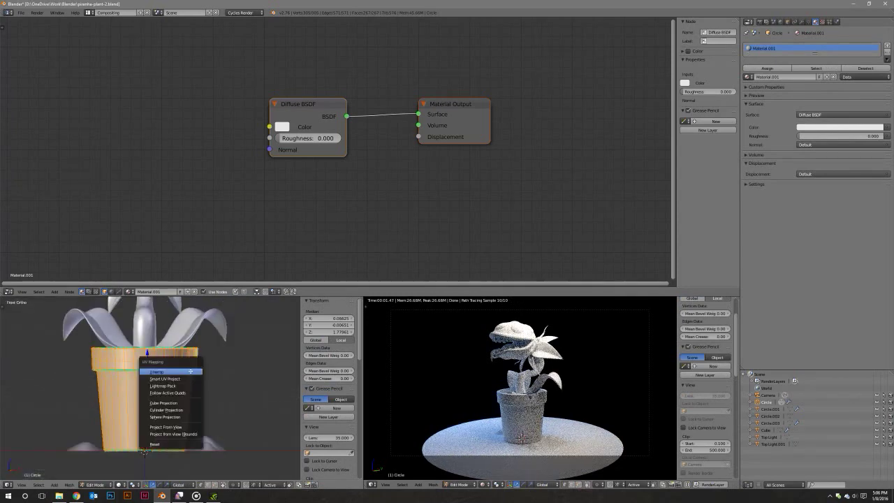
click(178, 378)
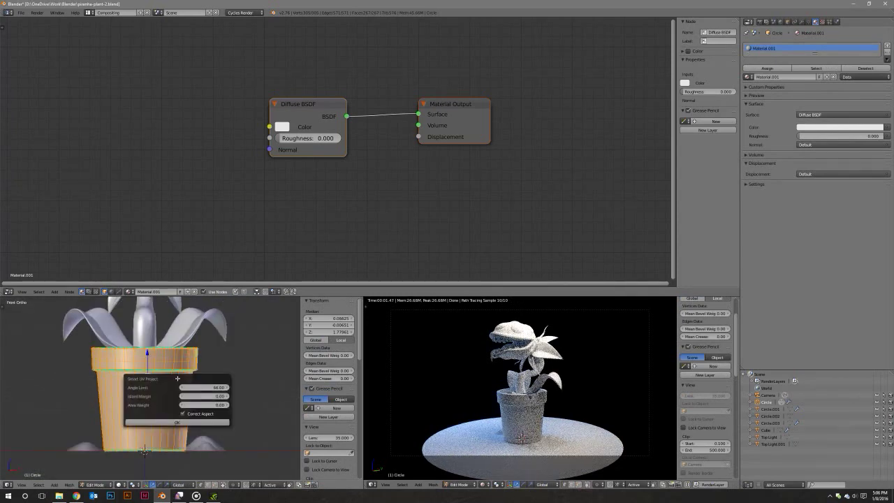
click(194, 423)
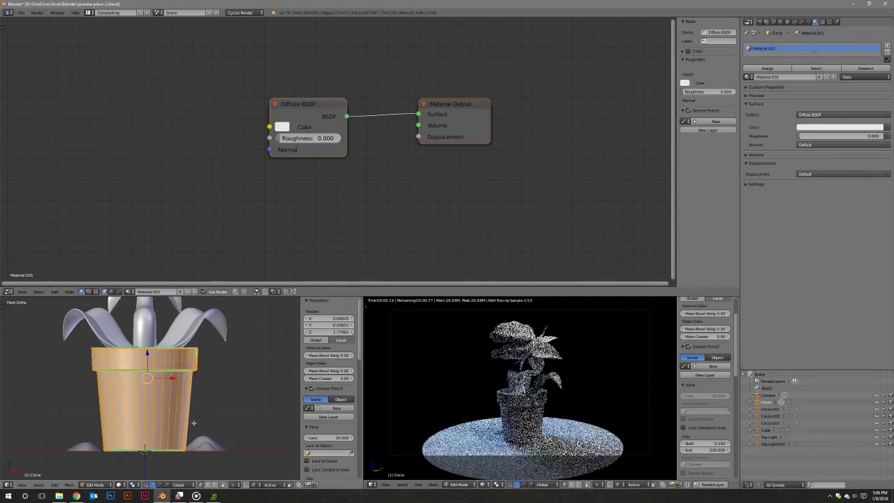
key(u)
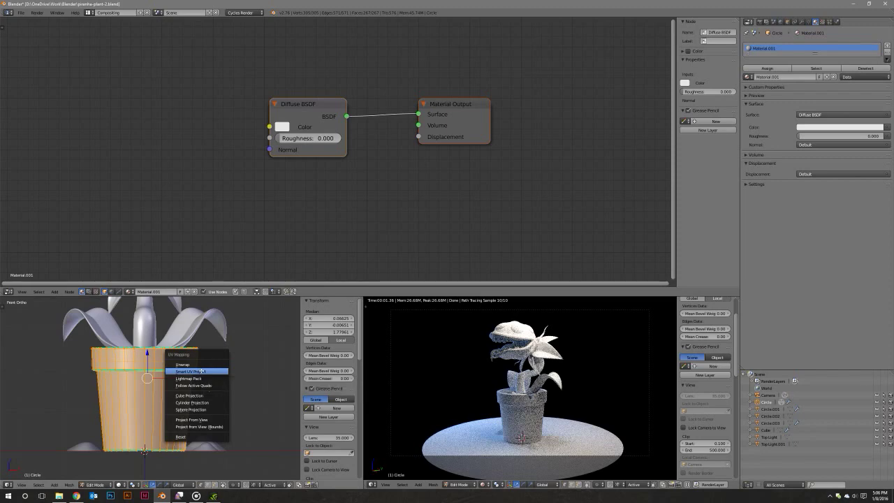
click(201, 371)
click(231, 388)
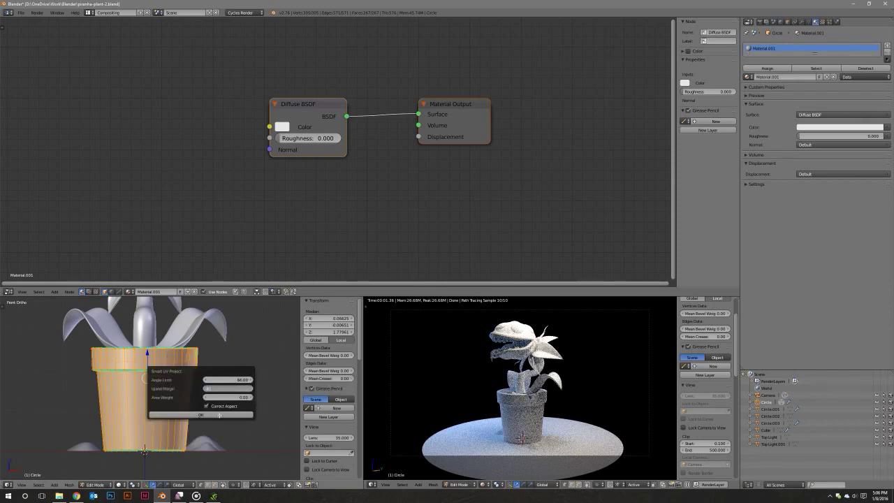
click(219, 415)
Check the unwrap in the UV Editing layout, then return to Object Mode and Compositing.
click(91, 12)
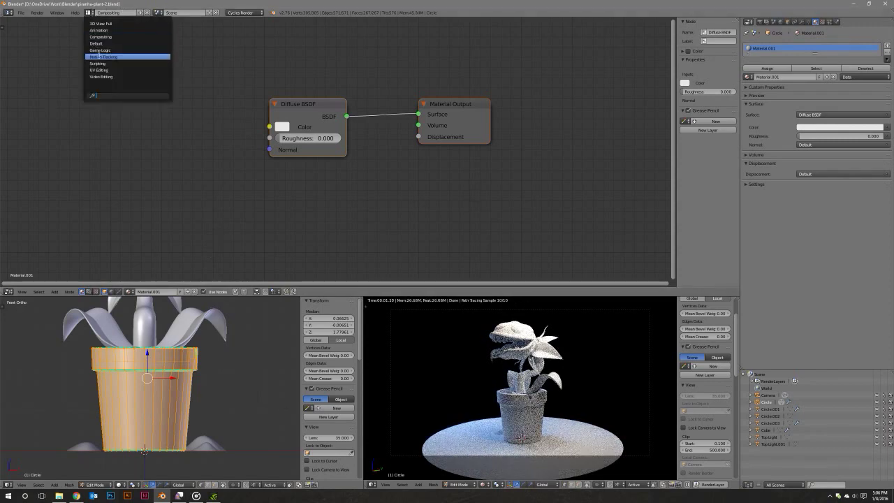
click(99, 70)
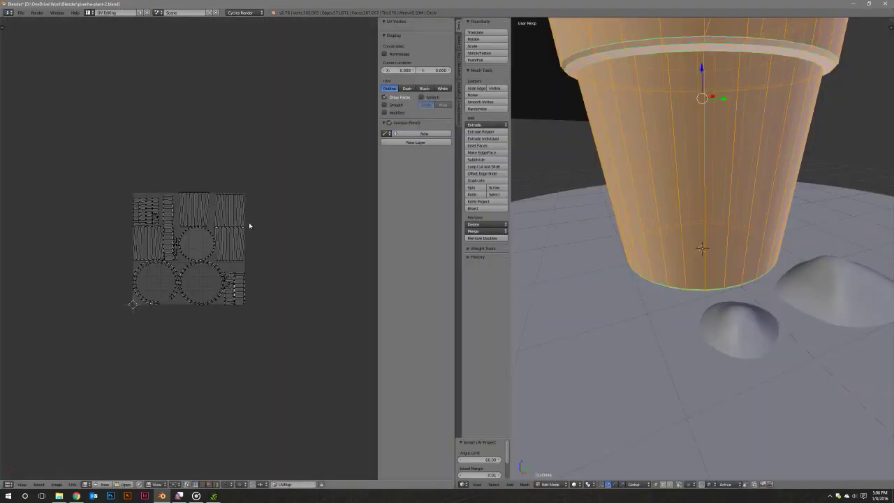
key(Tab)
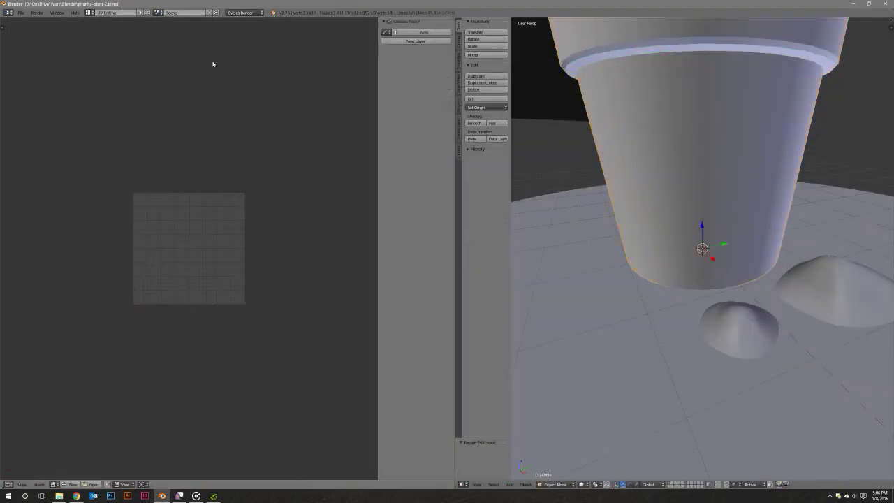
click(89, 13)
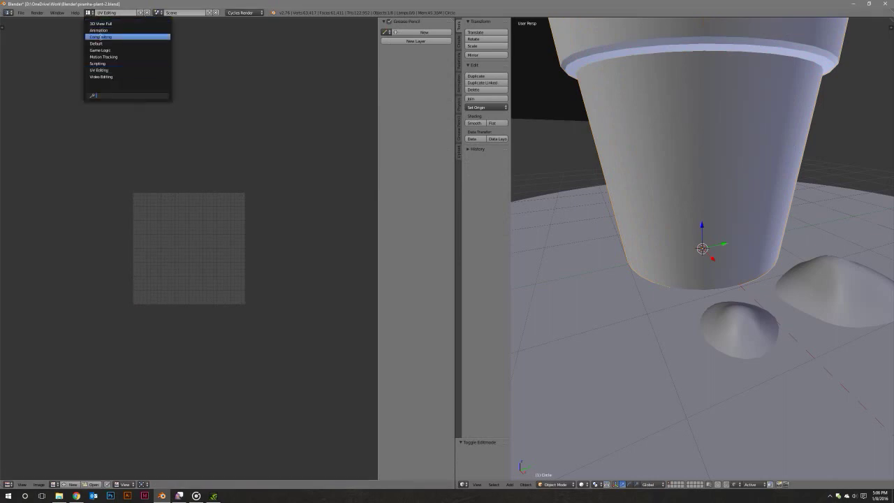
click(102, 36)
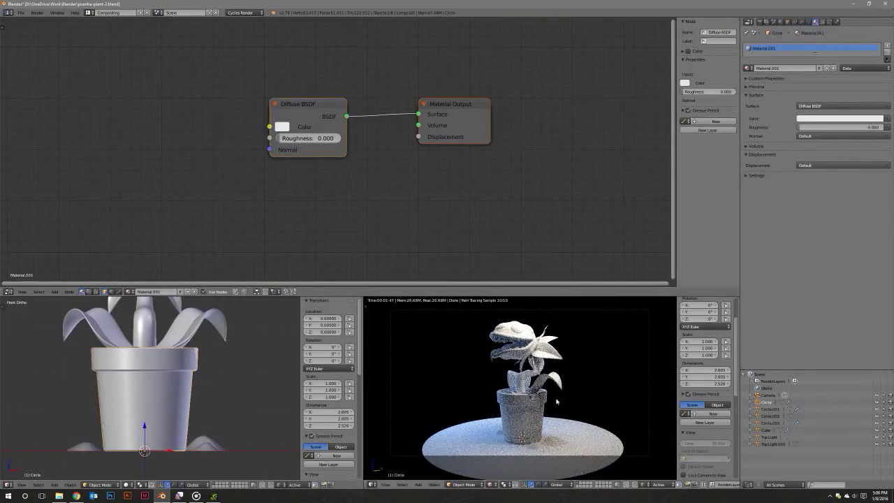
Zoom onto the pot, frame all nodes, and spread the Diffuse BSDF and Material Output apart.
scroll(555, 401, up, 1)
scroll(544, 408, up, 3)
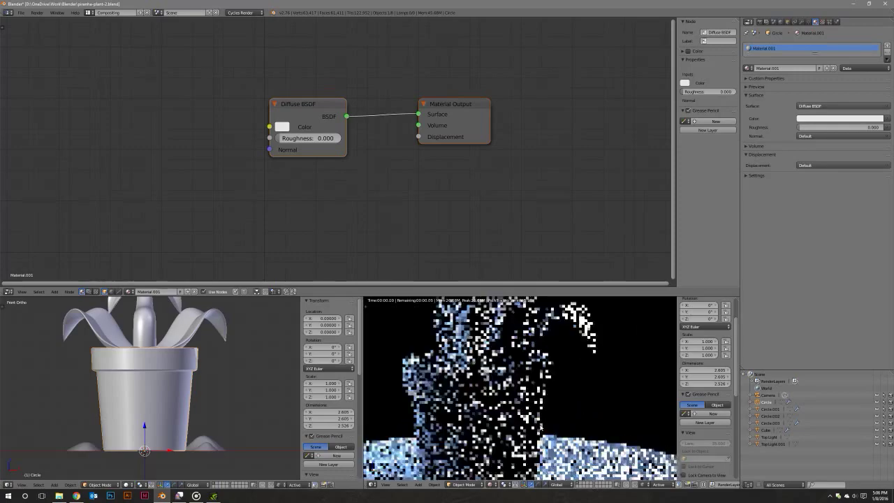
scroll(531, 417, up, 2)
middle_drag(530, 417, 575, 384)
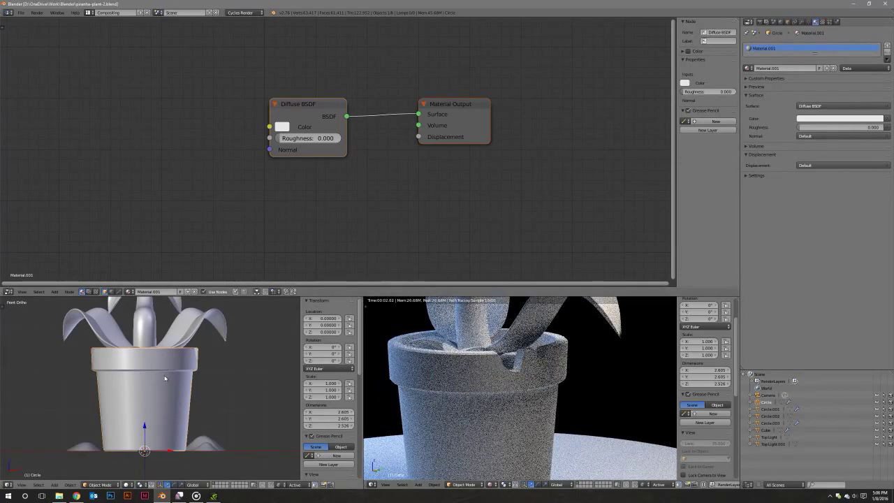
key(Home)
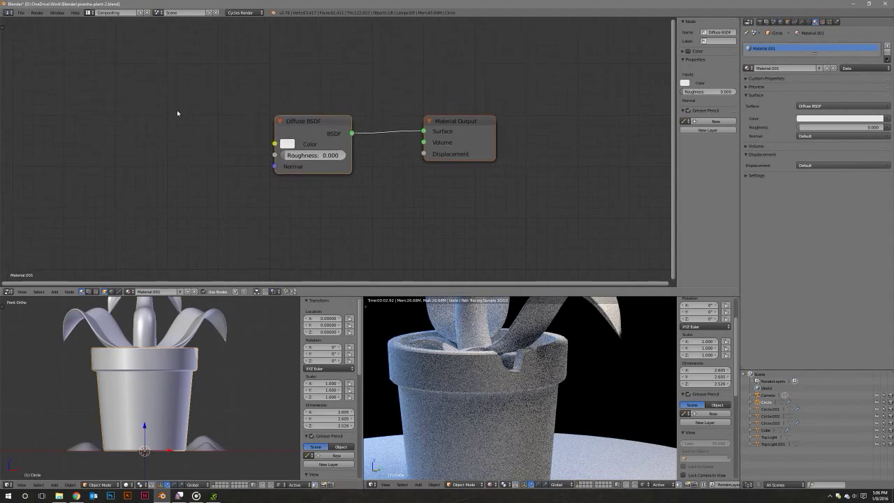
drag(289, 136, 202, 70)
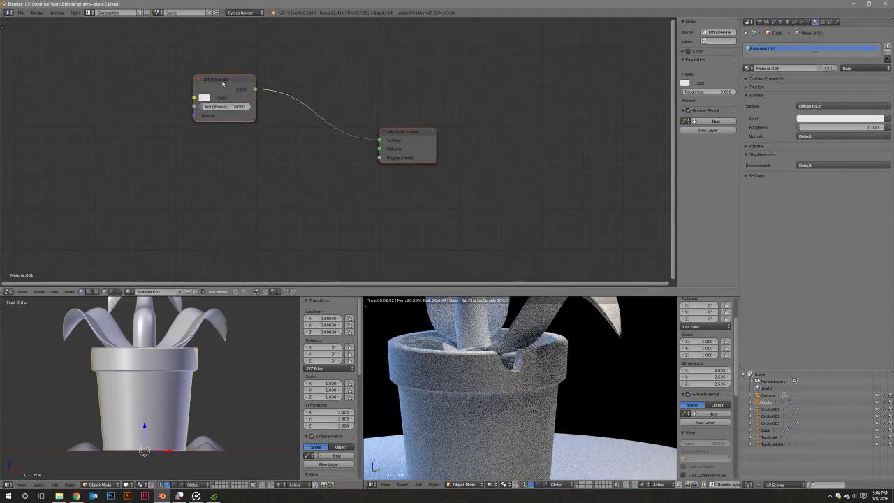
drag(395, 133, 433, 131)
middle_drag(301, 103, 384, 120)
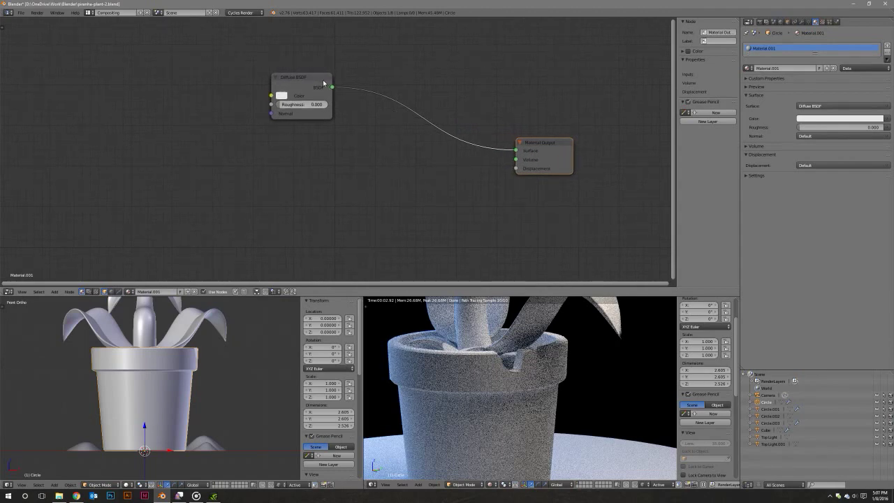
drag(324, 82, 275, 72)
Rename the pot's material from Material.001 to 'Ceramic'.
key(shift+a)
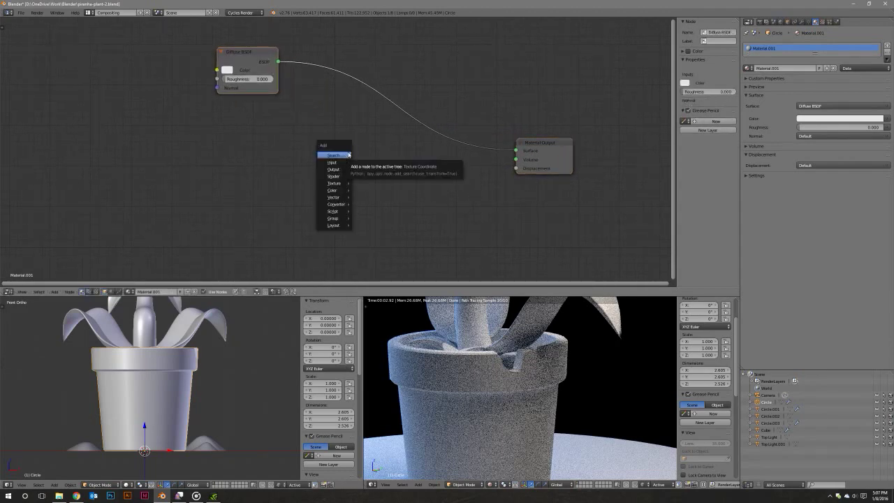
key(BackSpace)
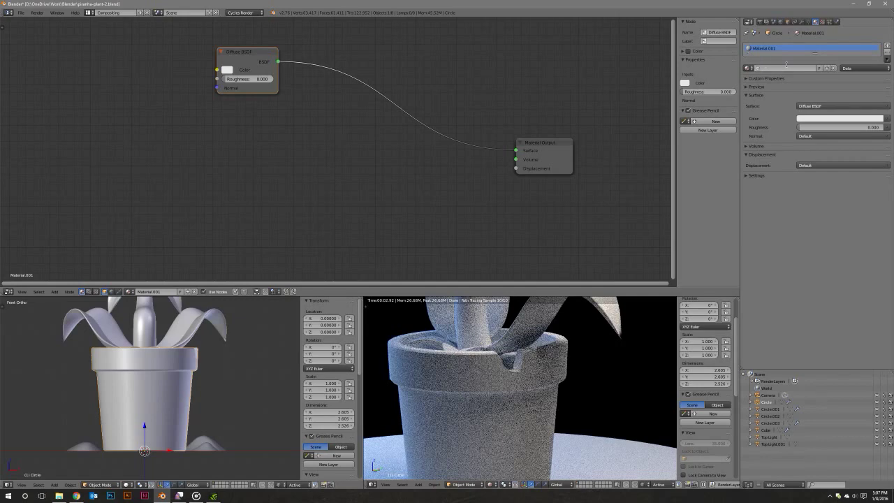
key(Return)
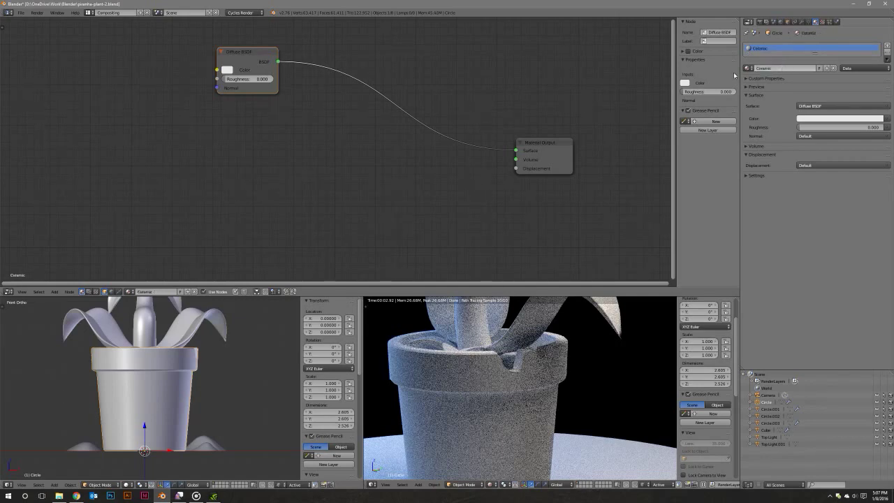
Set the Ceramic Diffuse BSDF colour to a terracotta orange.
click(227, 71)
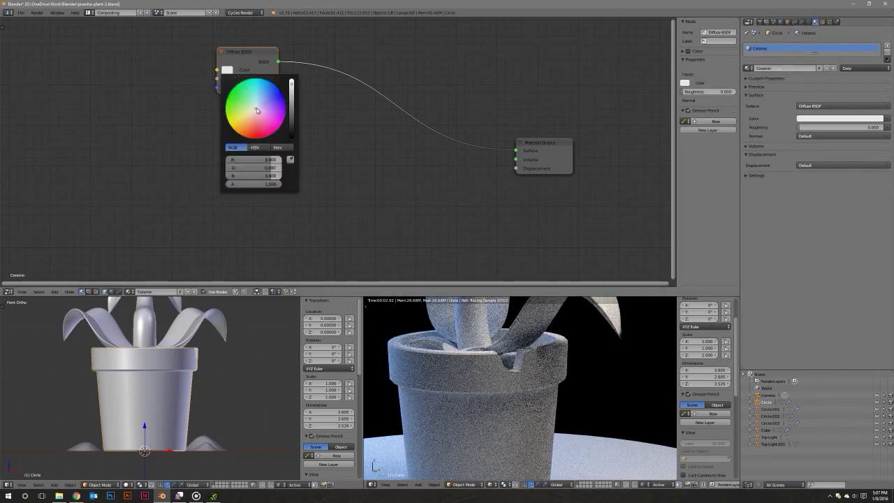
drag(256, 108, 251, 131)
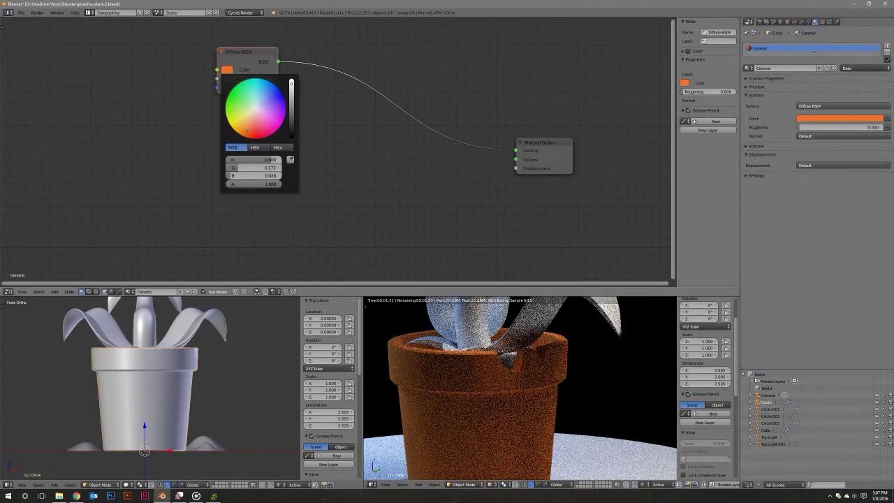
click(246, 131)
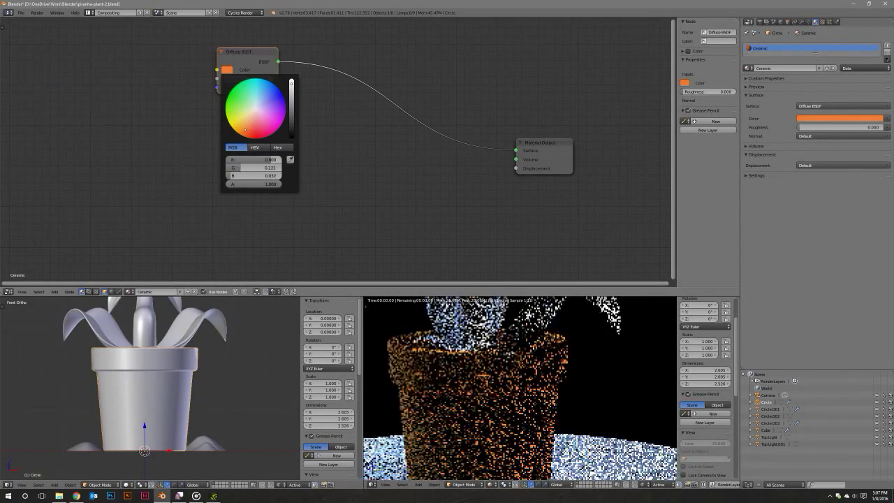
click(291, 90)
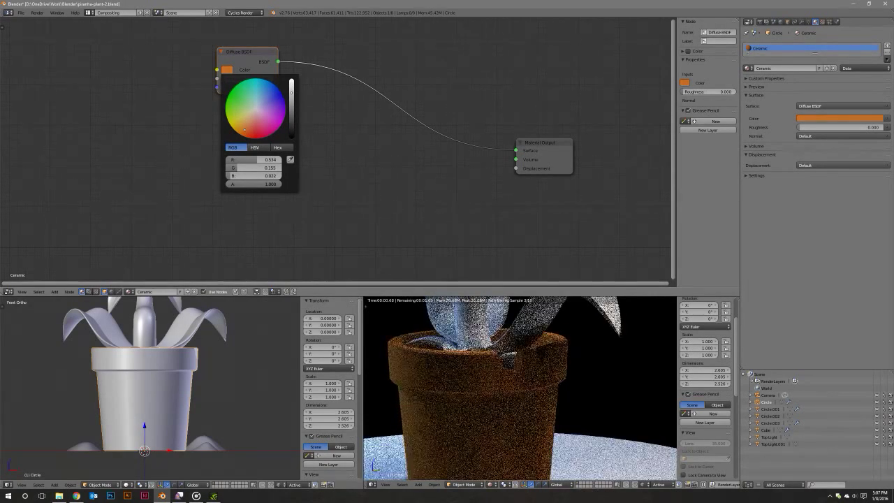
click(291, 87)
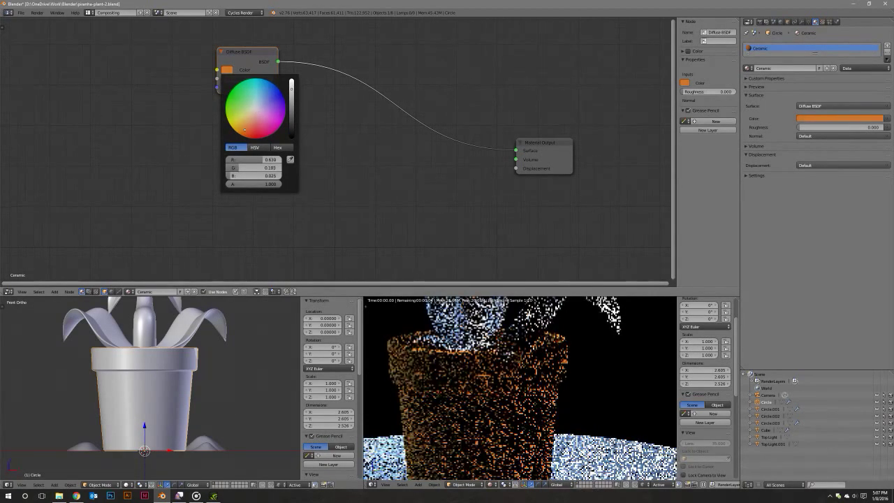
click(247, 132)
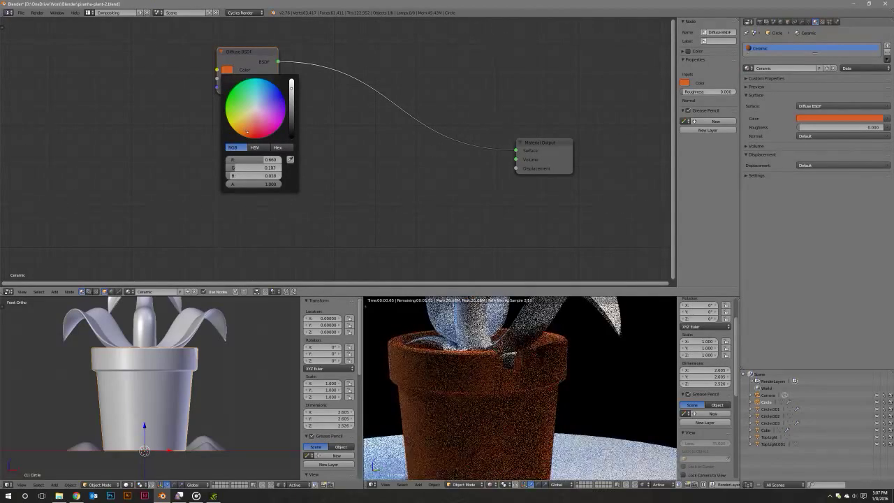
click(248, 130)
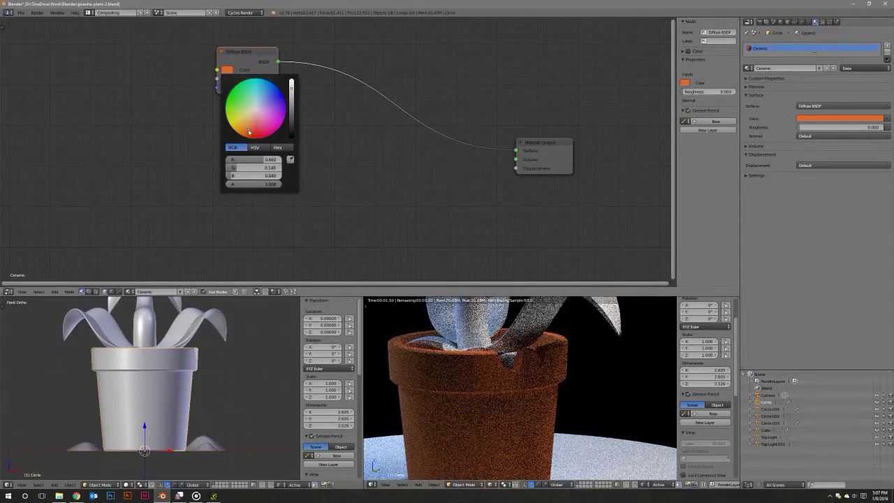
Try a diffuse roughness of 0.1, then revert it to 0.000.
scroll(313, 167, down, 1)
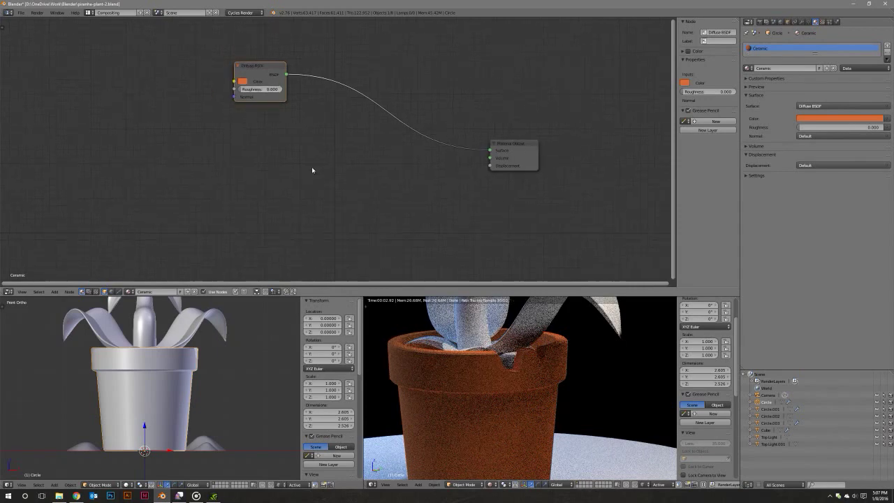
scroll(331, 173, down, 1)
click(252, 97)
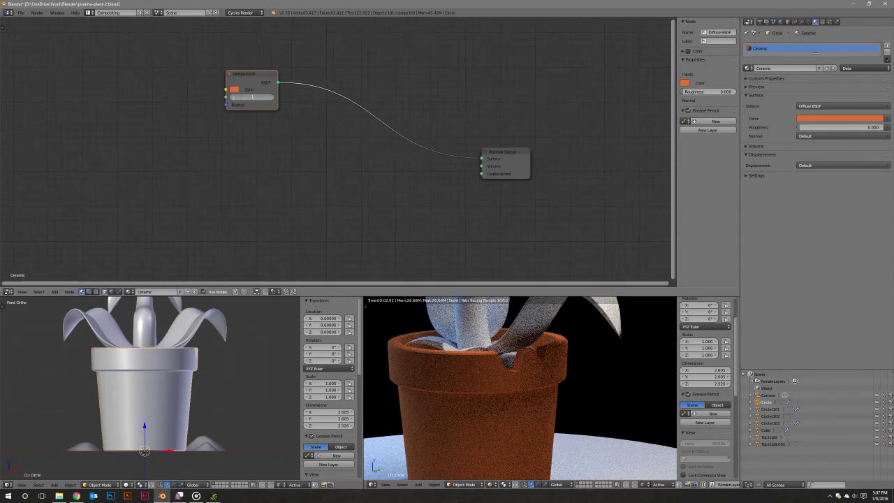
text(.1)
key(Return)
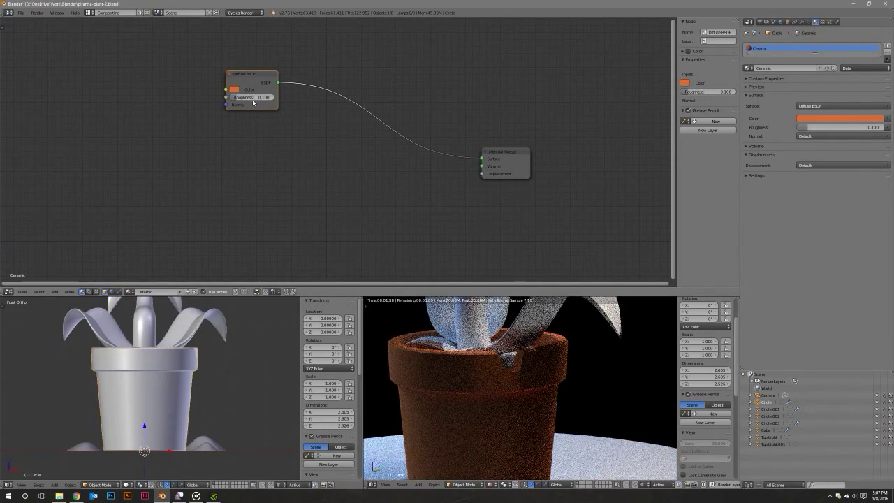
key(BackSpace)
key(shift+a)
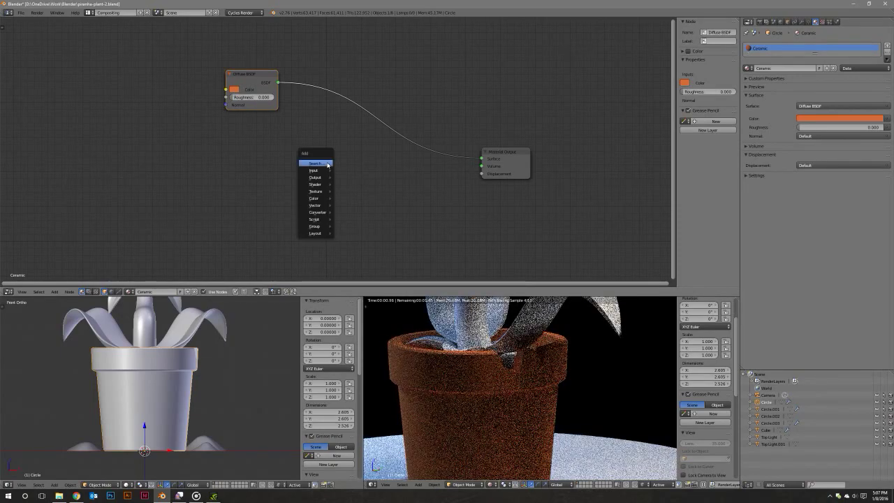
mouse_move(316, 185)
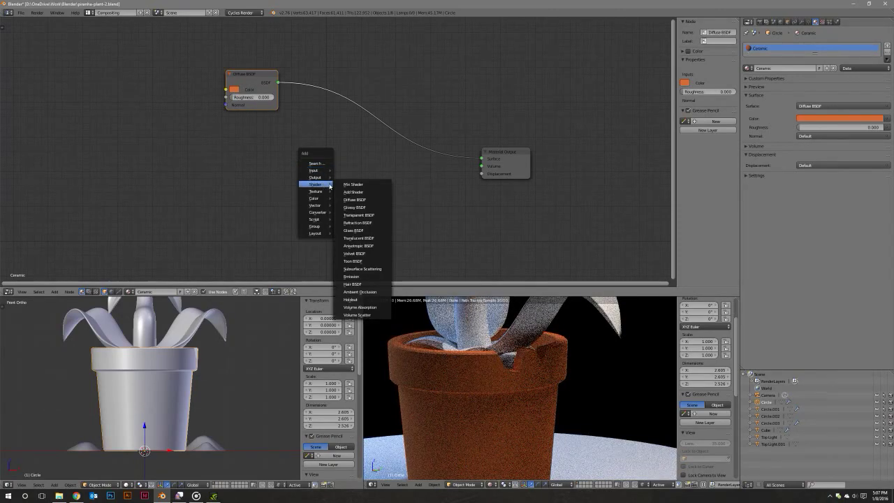
Insert a Mix Shader on the diffuse link and feed a new Glossy BSDF into its second input.
click(352, 184)
click(370, 108)
key(shift+a)
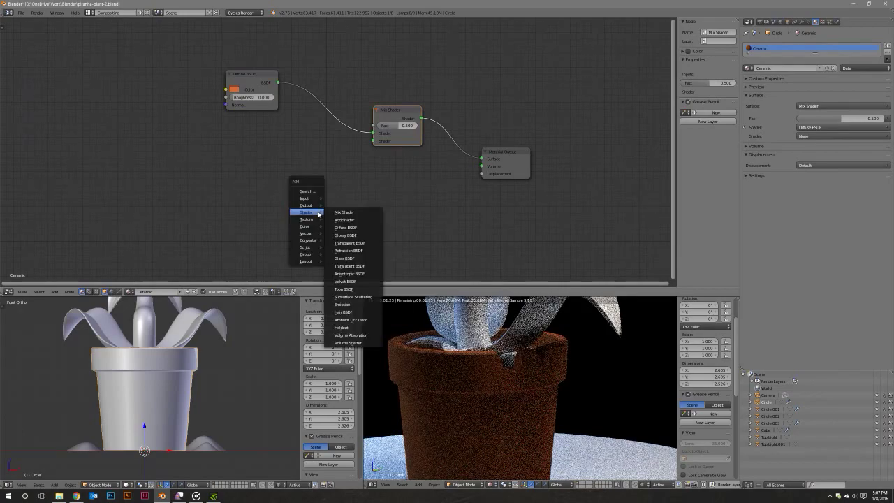
click(345, 235)
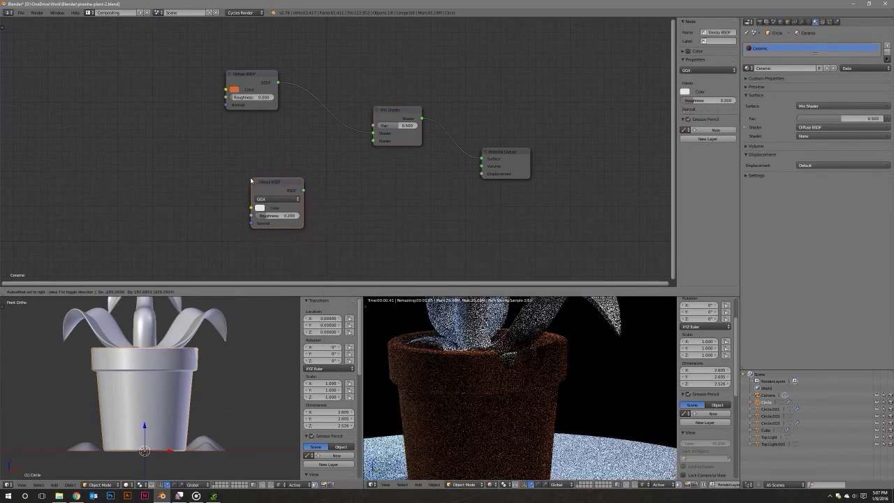
drag(301, 189, 372, 141)
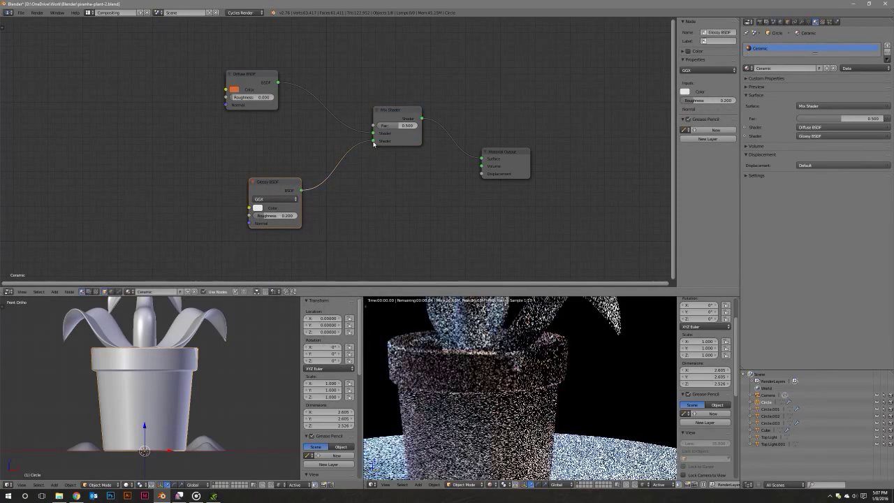
middle_drag(278, 185, 305, 200)
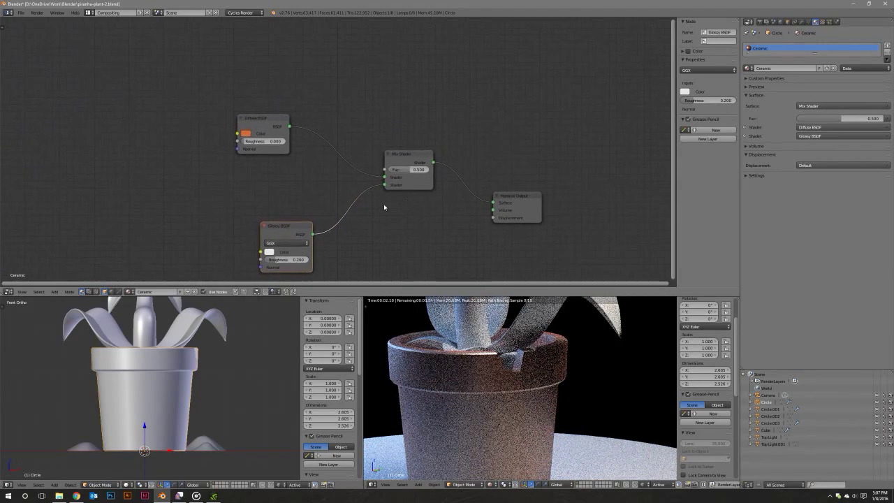
drag(306, 199, 290, 182)
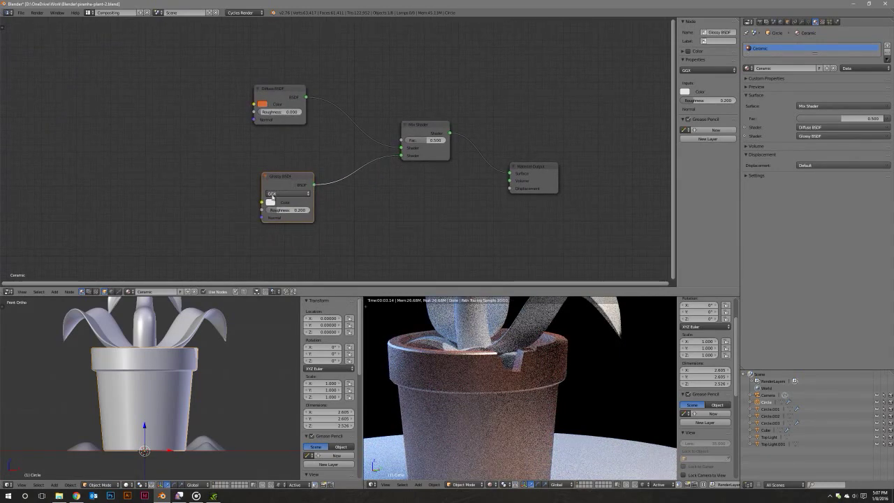
Tint the Glossy BSDF colour a warm yellow-orange.
click(269, 202)
drag(293, 137, 285, 137)
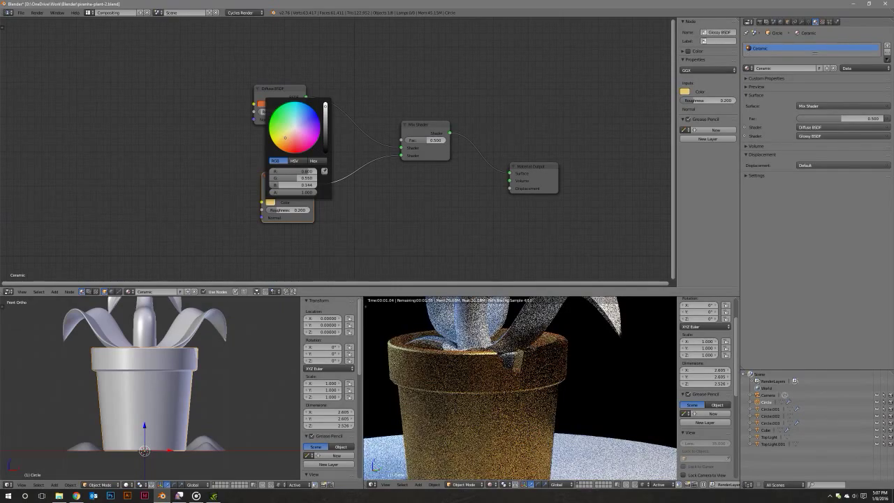
drag(284, 137, 286, 139)
middle_drag(384, 192, 375, 202)
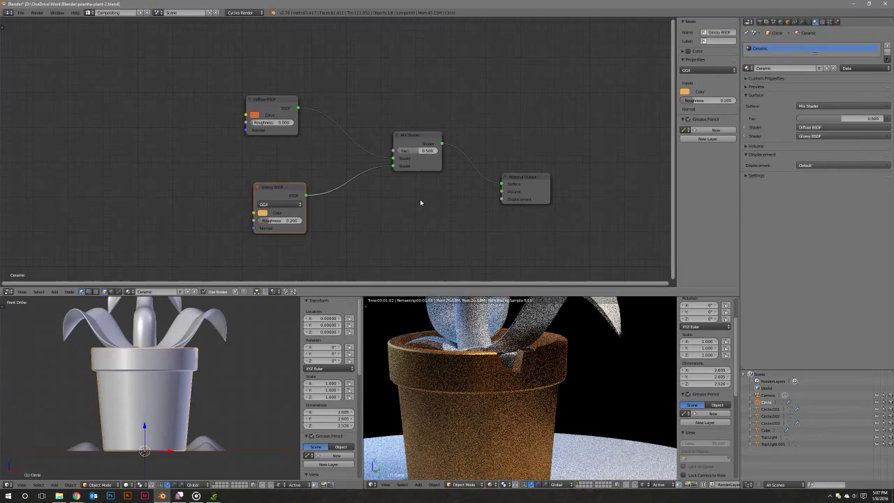
key(shift+a)
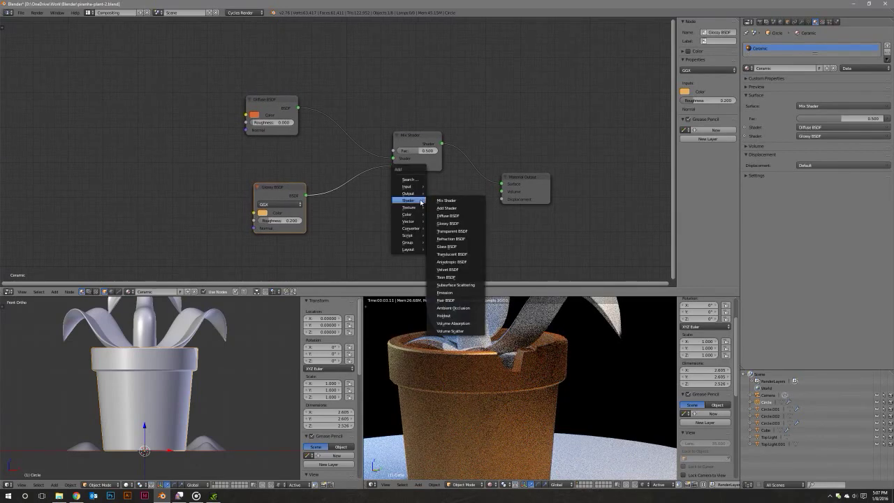
mouse_move(407, 187)
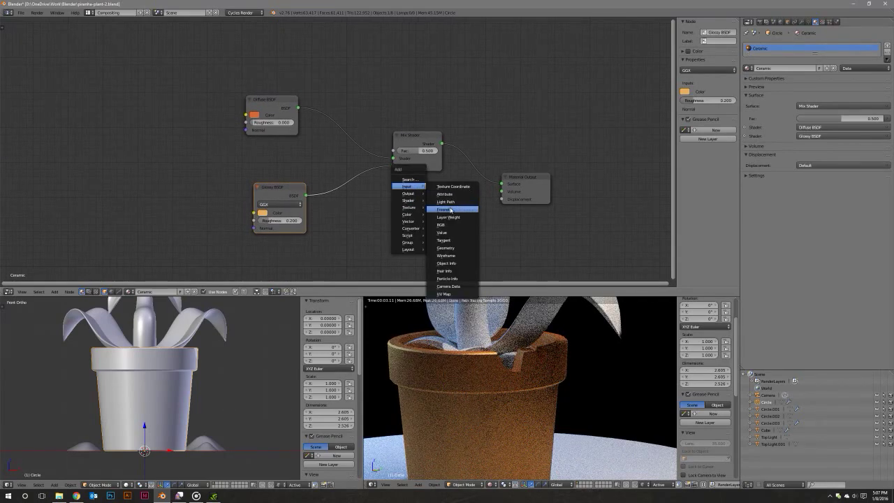
Add a Fresnel node with IOR 1.25 driving the Mix Shader's factor.
click(442, 209)
click(328, 56)
drag(350, 54, 393, 151)
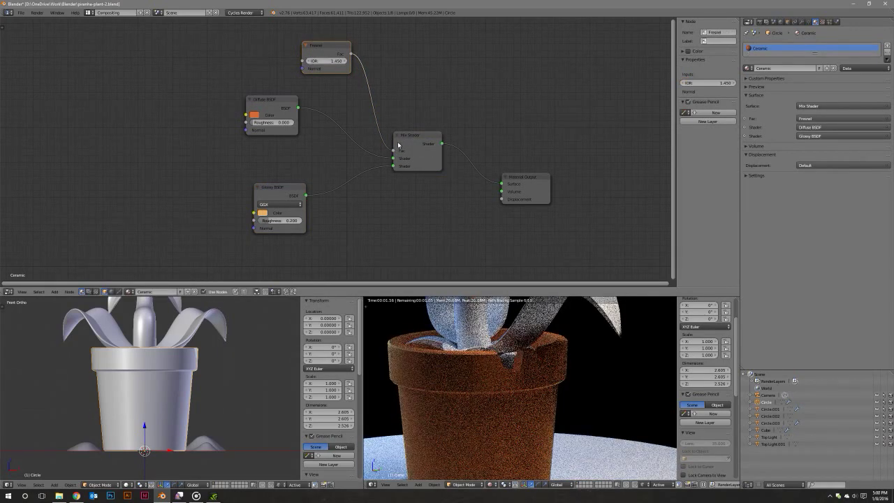
click(328, 61)
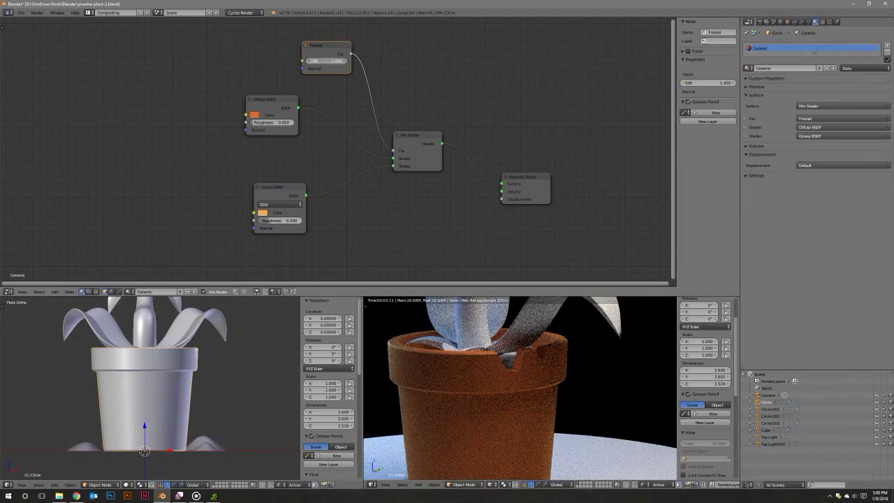
text(1.25)
key(Return)
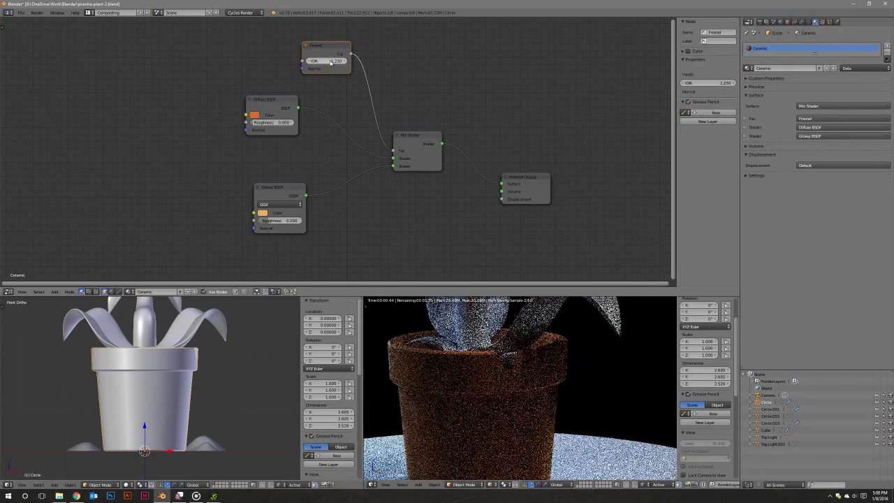
click(410, 136)
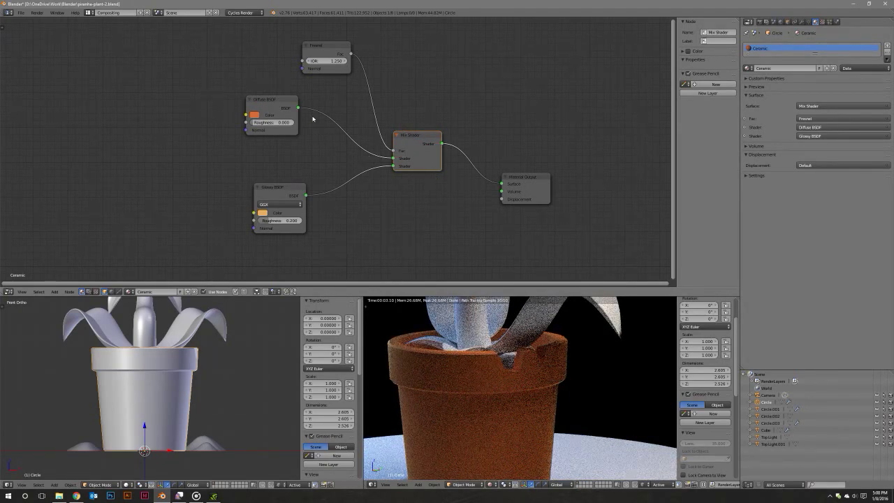
Set the Glossy BSDF roughness to 0.1 and reposition the Diffuse BSDF node.
drag(275, 111, 261, 118)
click(283, 221)
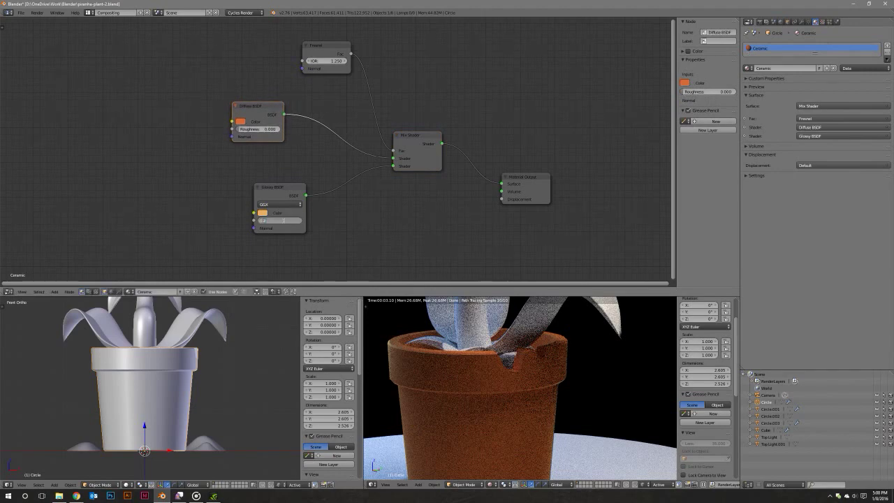
text(0.1)
key(Return)
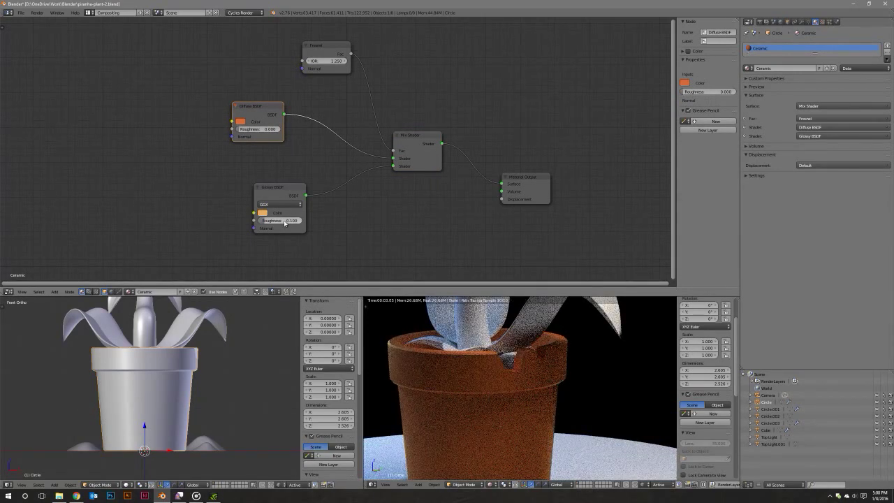
drag(260, 107, 240, 97)
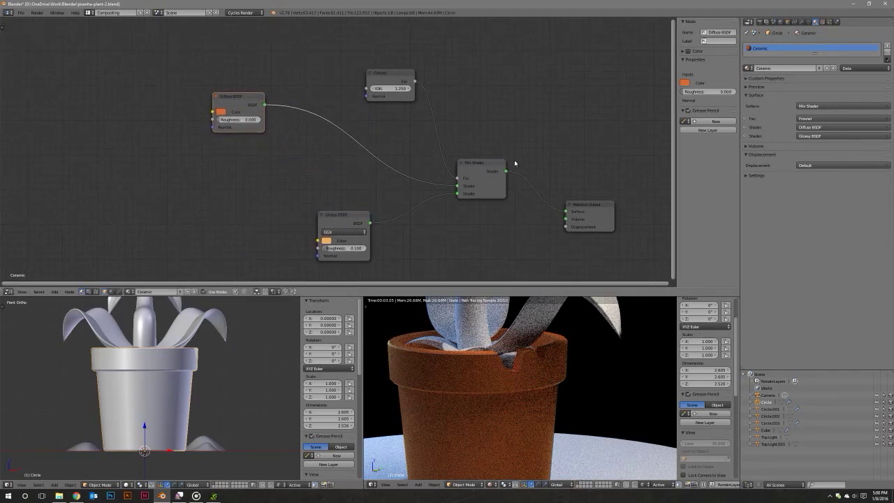
Duplicate the Mix Shader onto the Diffuse link and place a copy of the Glossy BSDF.
click(495, 186)
key(shift+d)
click(380, 153)
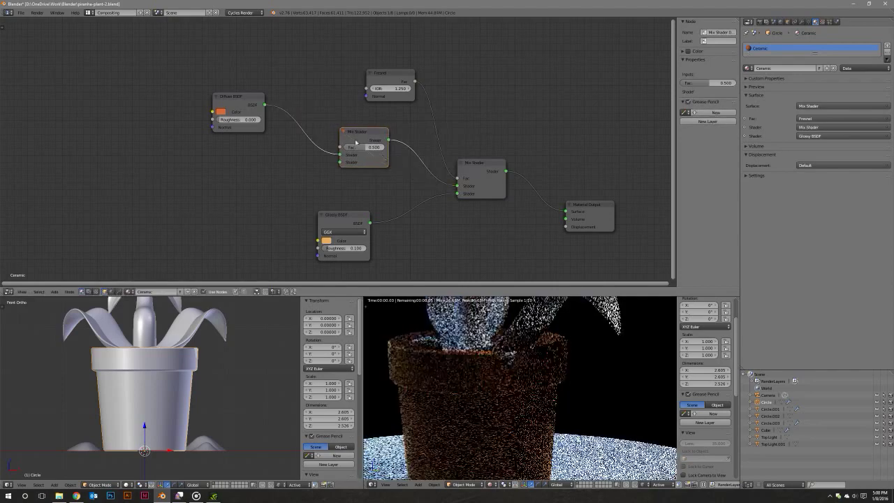
click(255, 110)
click(371, 223)
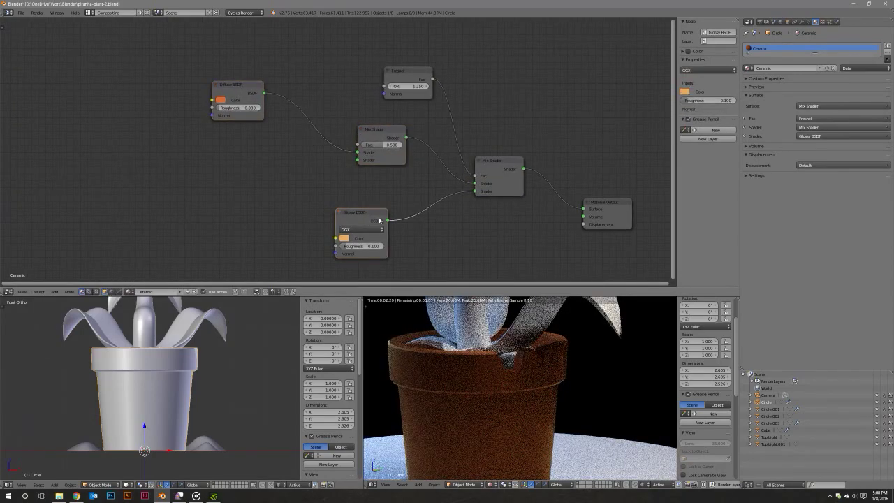
key(shift+d)
click(202, 158)
key(shift+a)
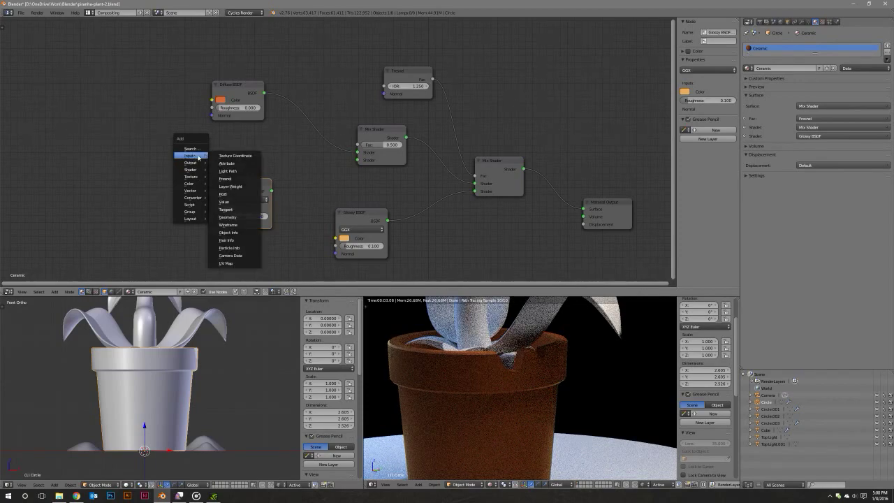
Add an RGB node and give it the Diffuse shader's orange hex colour.
click(234, 193)
click(115, 104)
click(222, 101)
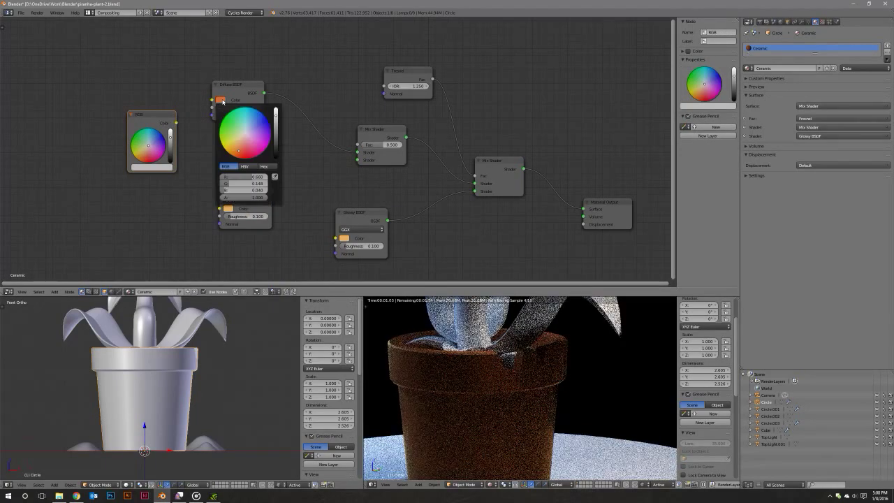
click(268, 166)
click(244, 177)
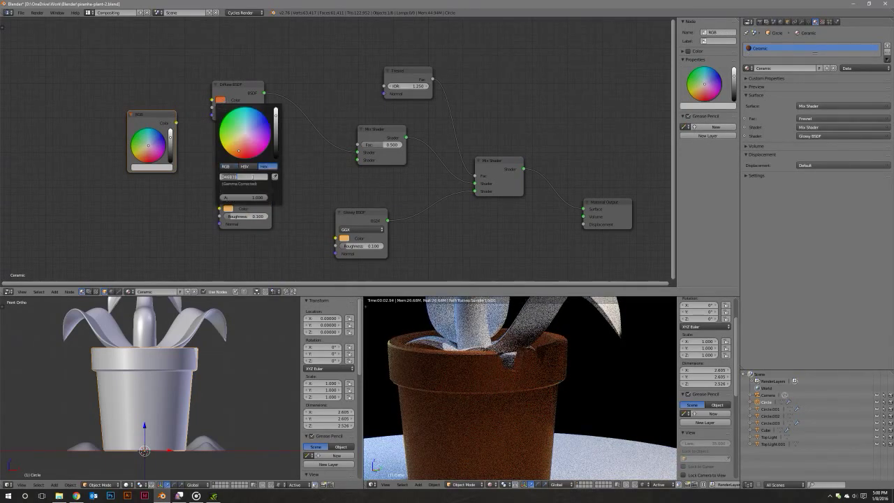
key(Return)
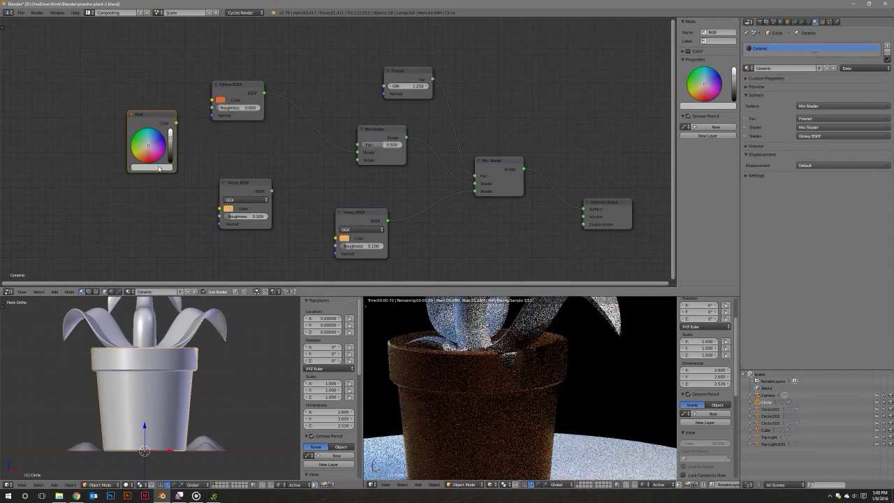
click(162, 166)
click(159, 135)
text(D46B38)
key(Return)
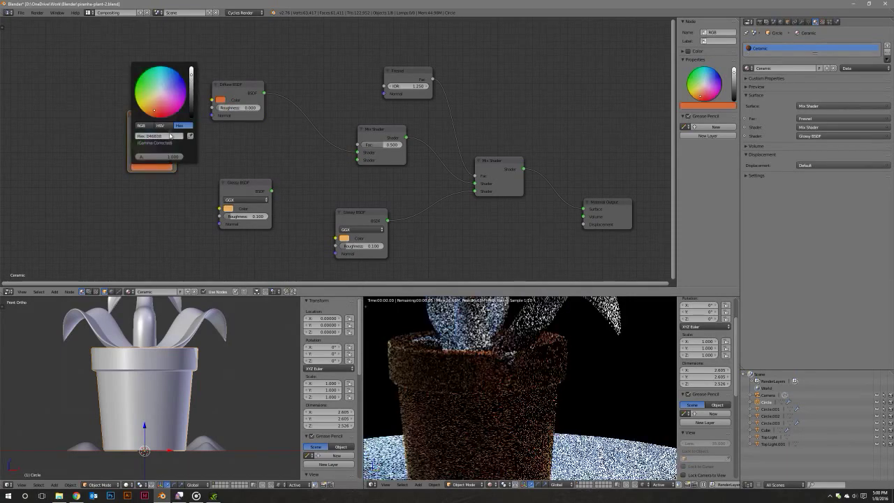
mouse_move(167, 126)
mouse_down()
mouse_move(129, 124)
mouse_move(212, 100)
mouse_up()
Link the RGB colour to Diffuse and the Glossy copy, with mix factor 0.1 and roughness 0.2.
drag(139, 123, 219, 209)
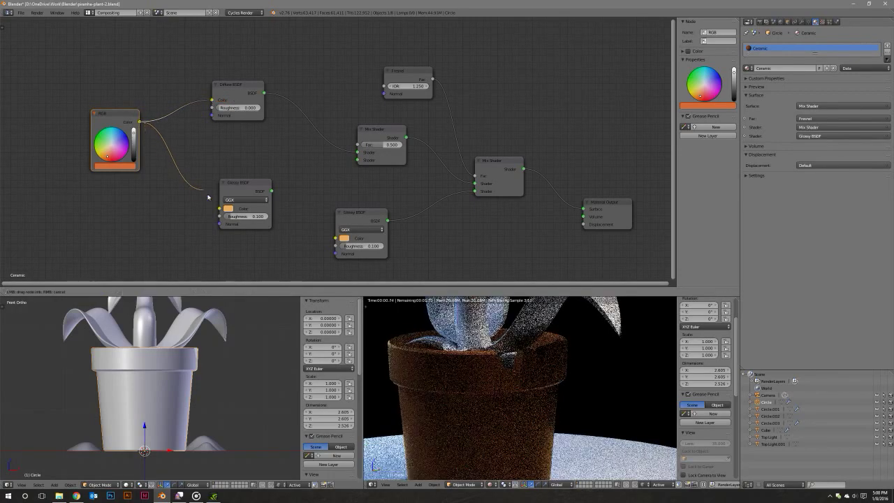
drag(271, 190, 356, 159)
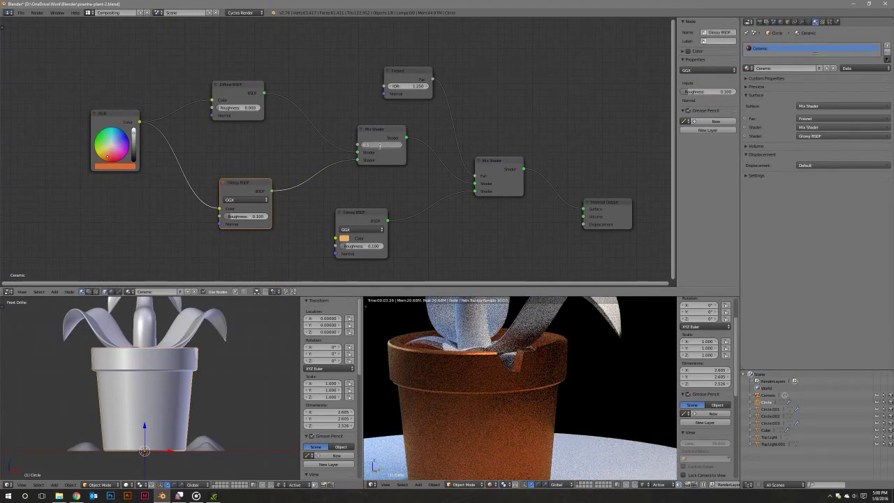
drag(381, 148, 366, 148)
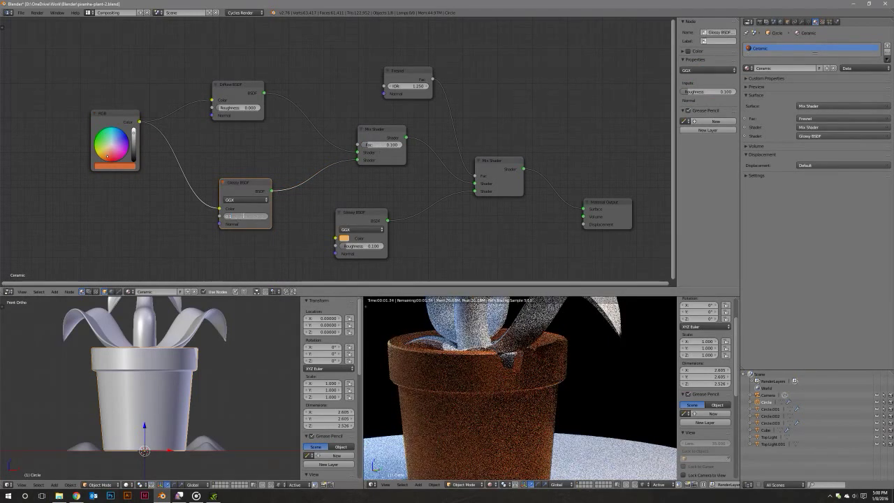
drag(240, 218, 244, 218)
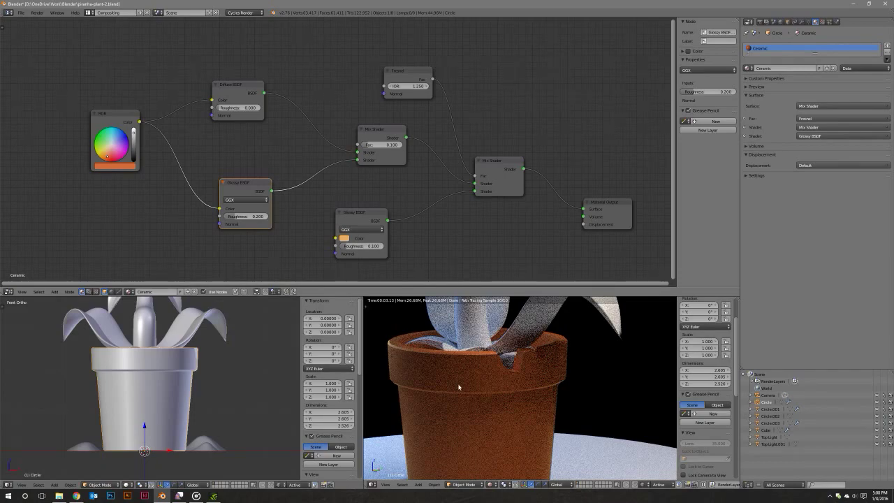
Set the render device to GPU Compute with 50 render samples, then render with F12.
scroll(458, 386, down, 3)
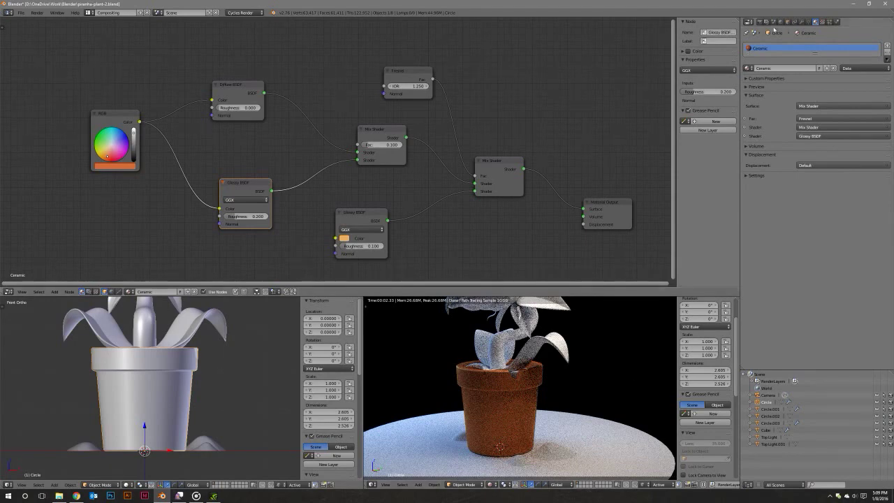
click(759, 21)
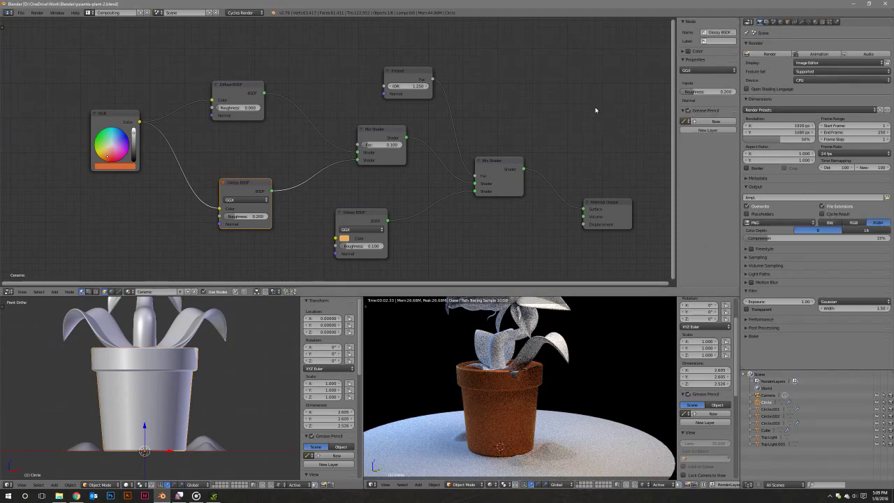
click(820, 79)
click(808, 64)
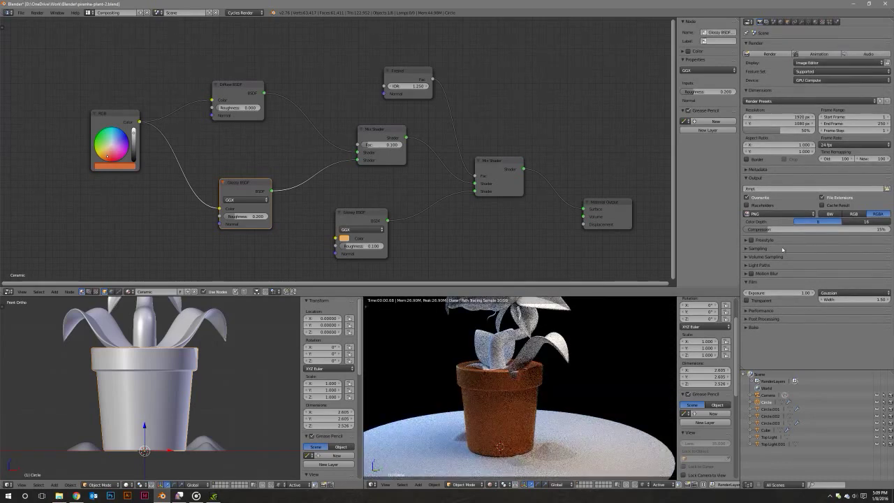
click(746, 249)
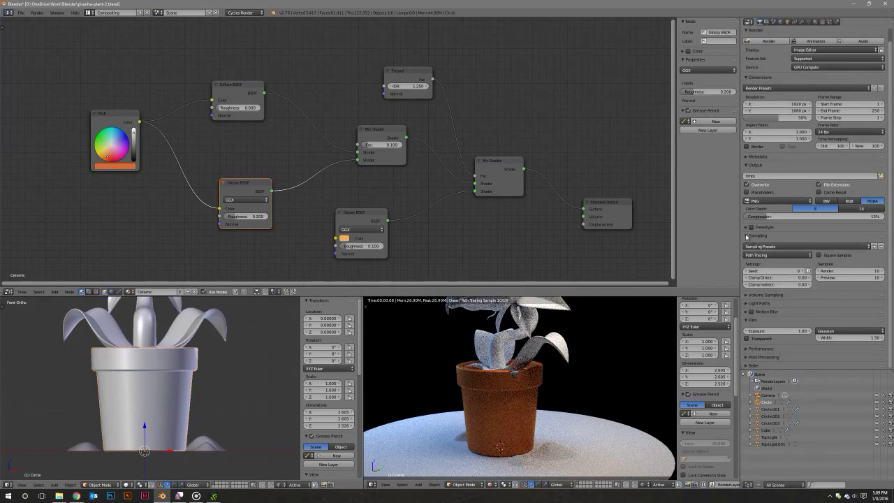
click(840, 270)
text(50)
key(Return)
key(F12)
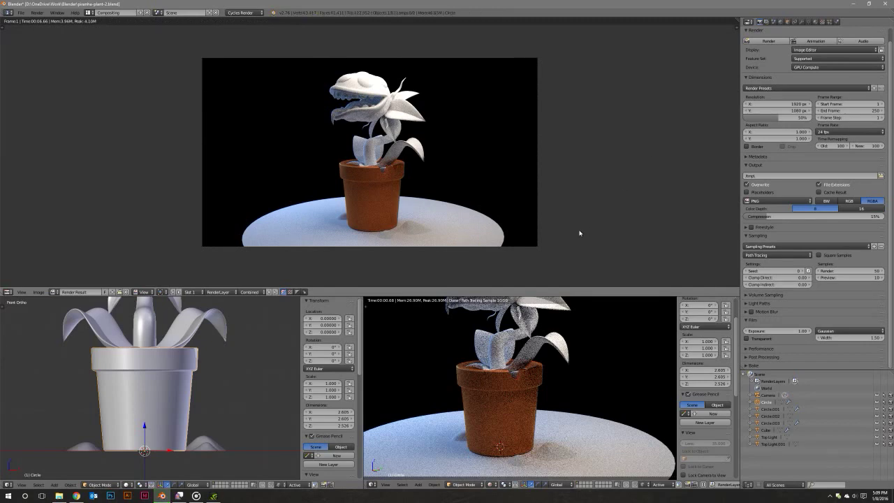
Return to the material node tree and save the blend file.
key(shift+F3)
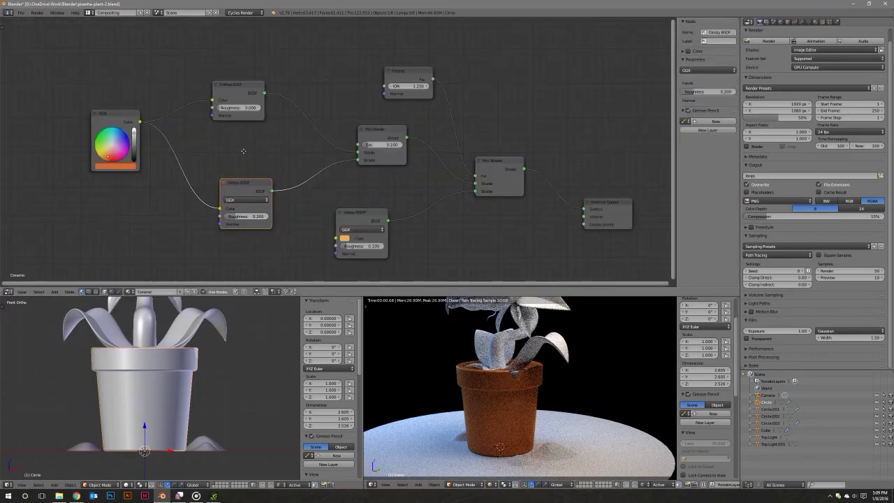
click(128, 124)
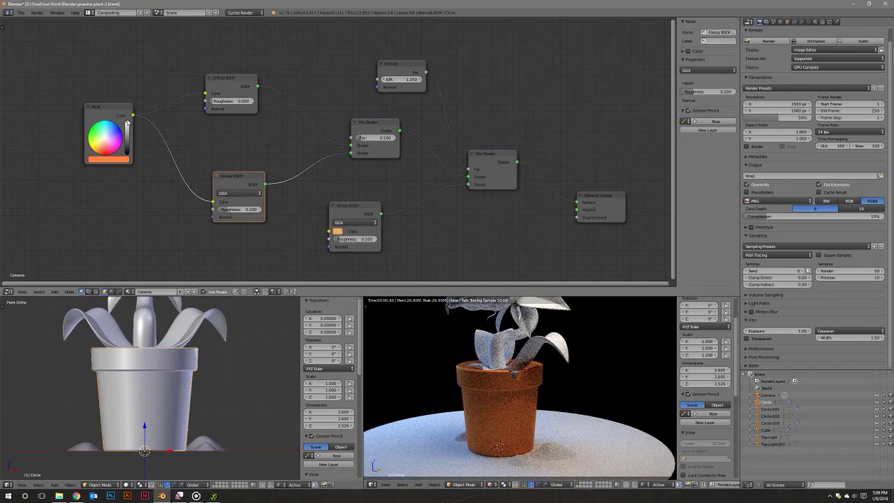
mouse_move(292, 144)
middle_down()
mouse_move(350, 150)
mouse_move(325, 147)
middle_up()
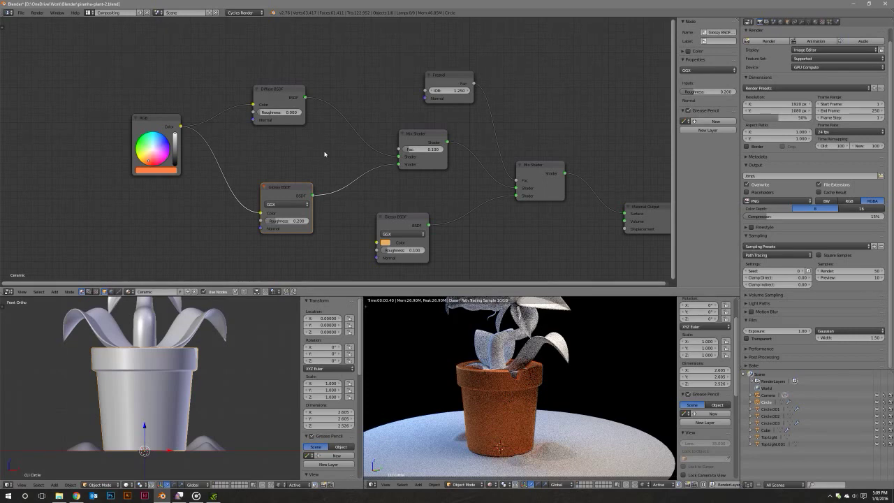
key(space)
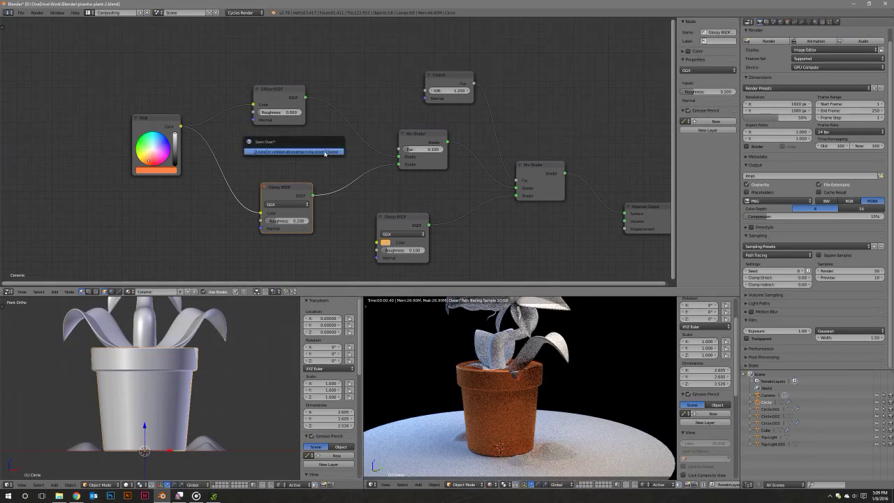
key(Escape)
mouse_move(360, 172)
middle_down()
mouse_move(327, 145)
mouse_move(291, 138)
middle_up()
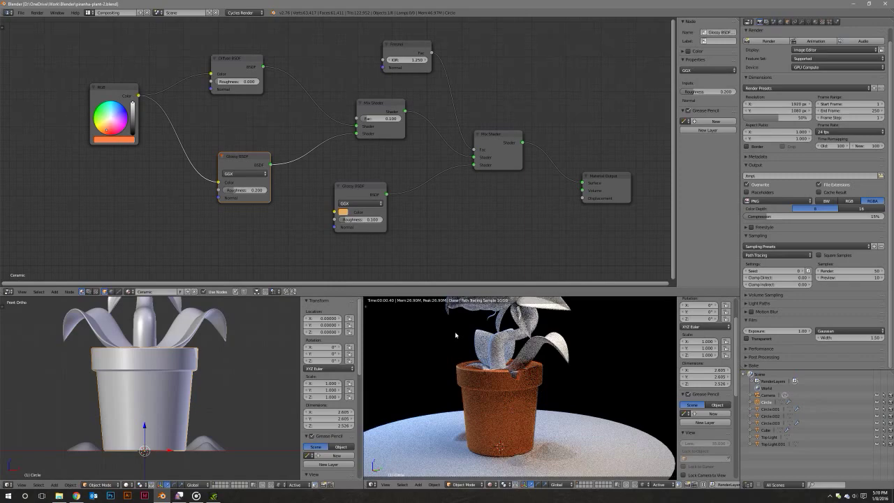
Nudge the RGB node left and show the pot's Ceramic material settings.
scroll(528, 381, up, 1)
scroll(538, 405, up, 3)
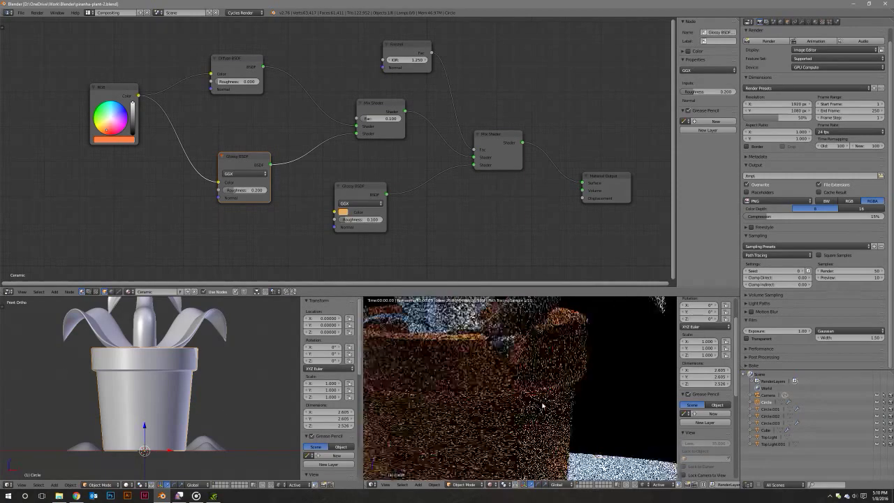
scroll(542, 405, up, 2)
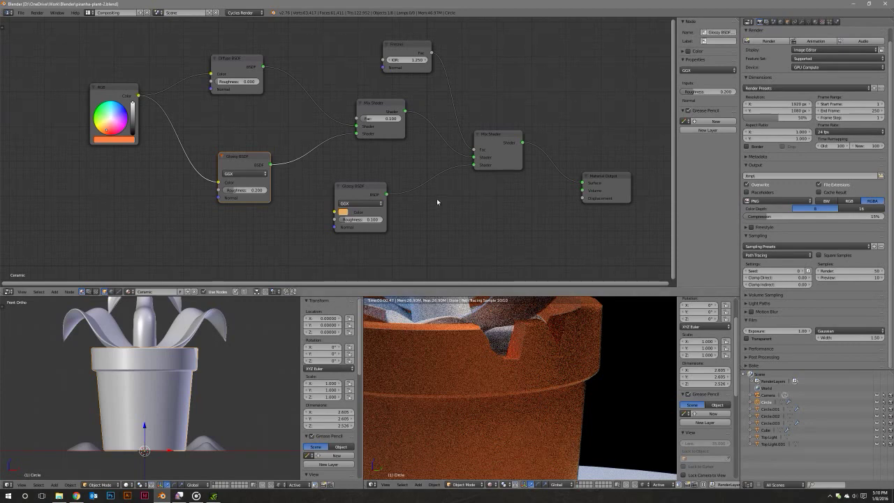
middle_drag(223, 139, 319, 157)
drag(222, 114, 210, 113)
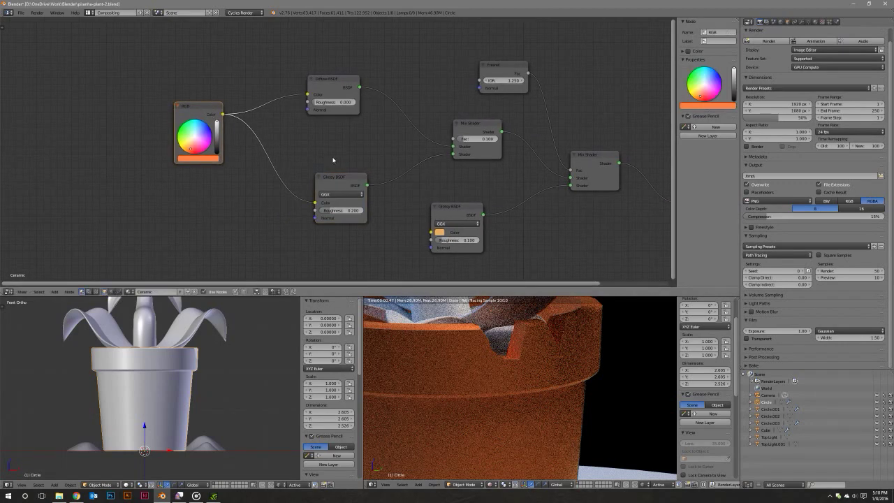
middle_drag(531, 115, 474, 117)
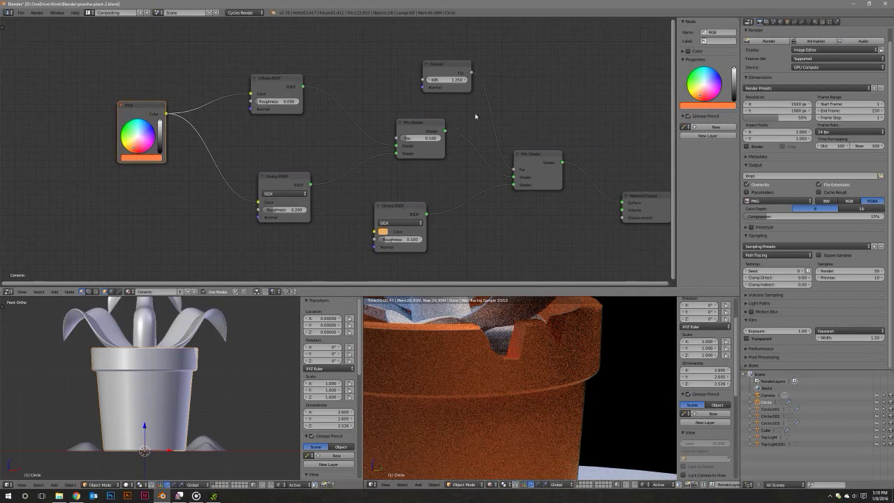
click(814, 22)
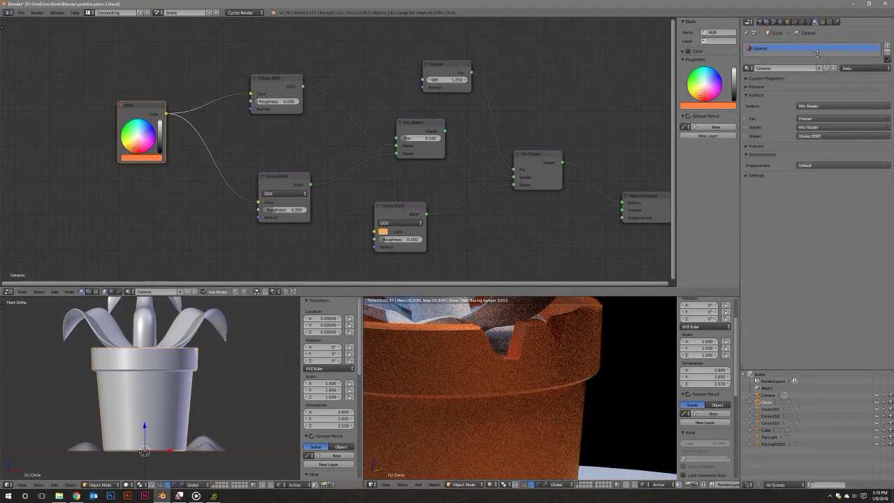
Add a second material slot holding a single-user Ceramic copy renamed 'Ceramic Broken'.
drag(816, 54, 815, 62)
click(886, 46)
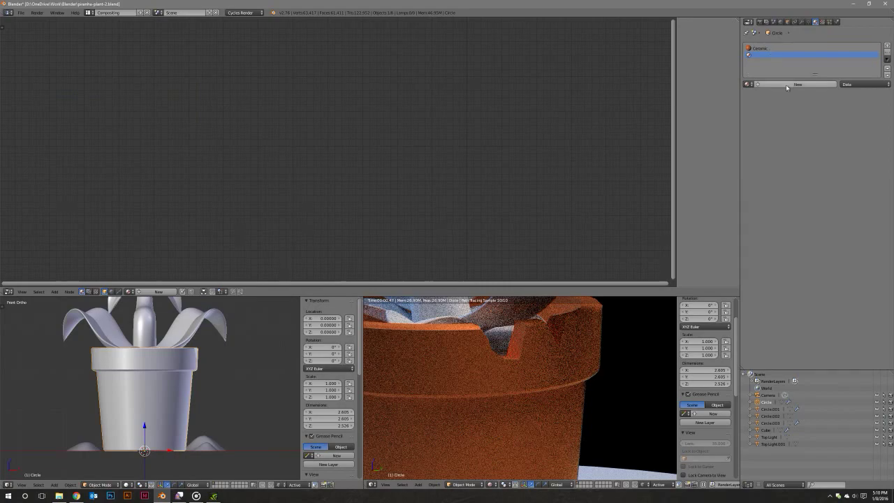
click(754, 85)
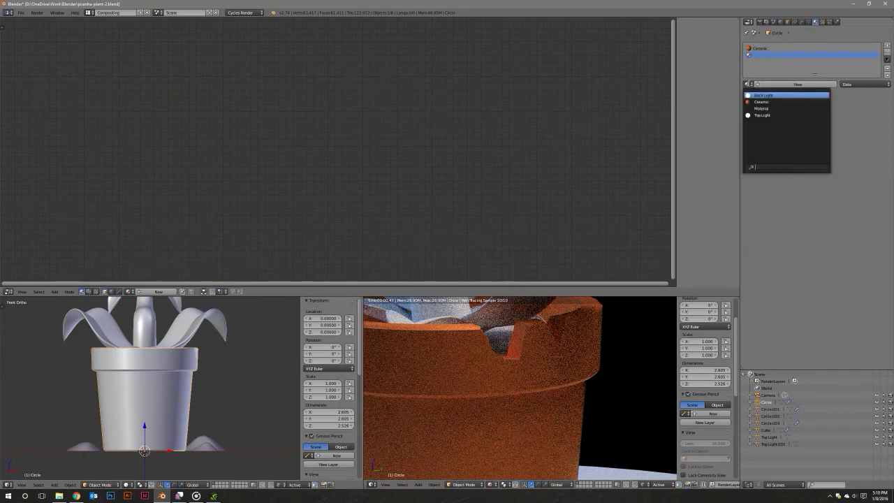
click(764, 103)
click(827, 86)
double_click(785, 83)
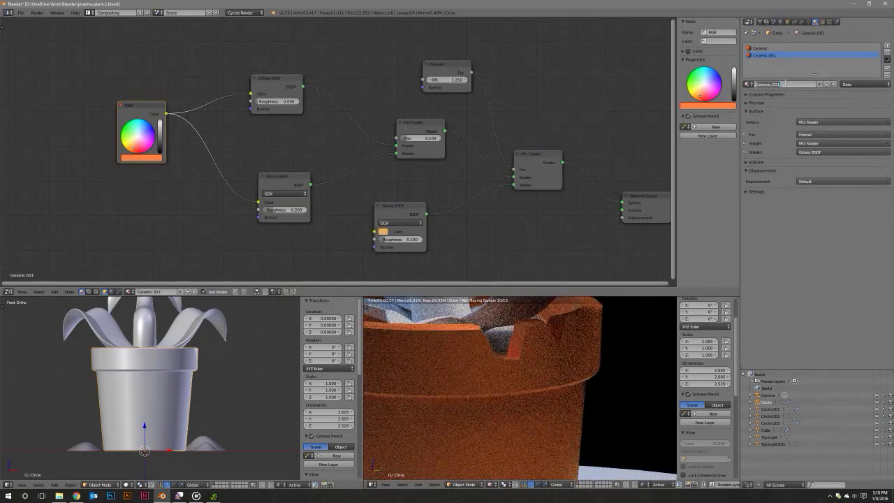
text(Ceramic)
key(Return)
Zoom in on the pot rim, enter Edit Mode, and make hidden back faces selectable.
scroll(410, 154, down, 2)
scroll(410, 154, down, 1)
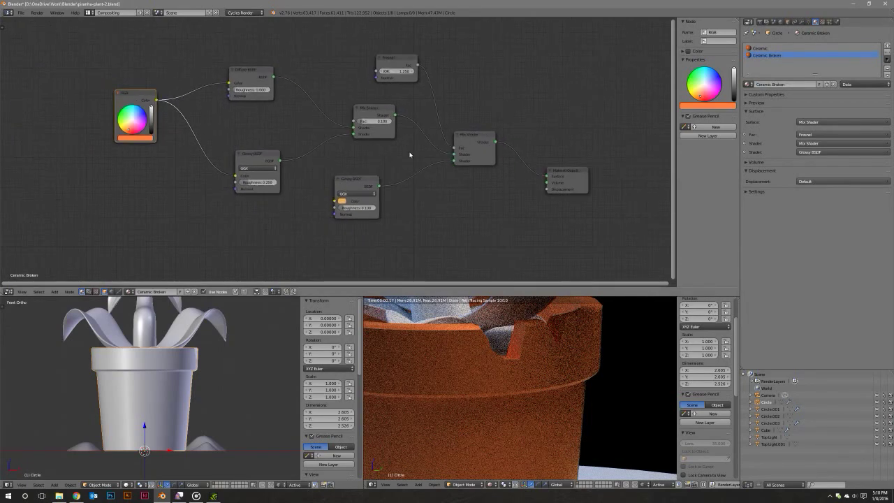
middle_drag(410, 155, 383, 149)
mouse_move(223, 379)
middle_down()
mouse_move(231, 374)
mouse_move(214, 393)
middle_up()
scroll(234, 373, up, 2)
scroll(237, 373, up, 3)
key(Tab)
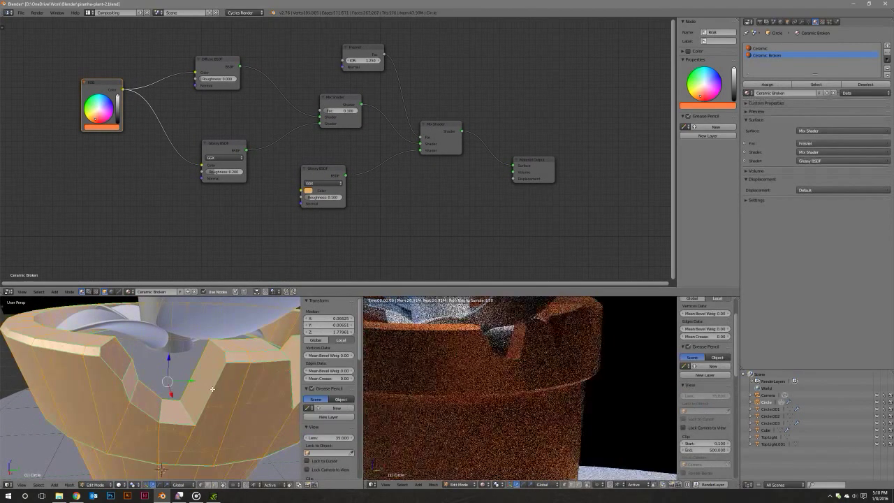
click(222, 484)
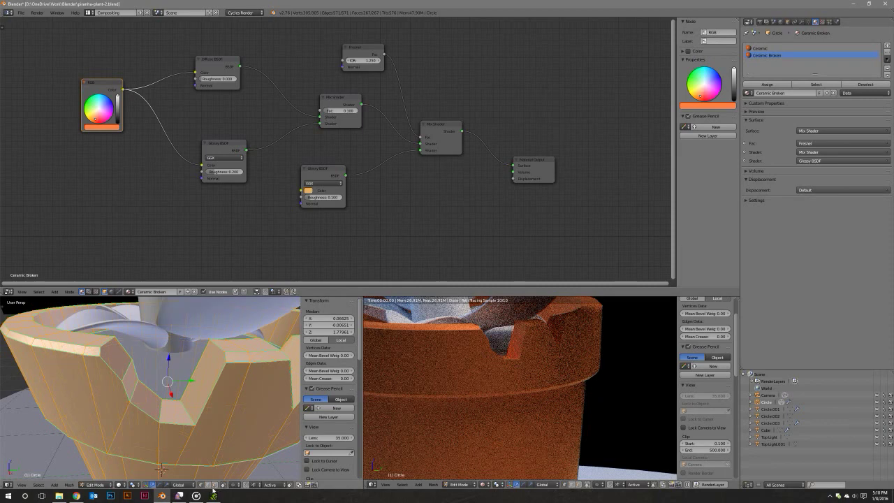
Select the faces around the broken rim notches.
right_click(203, 370)
shift+right_click(175, 409)
shift+right_click(151, 398)
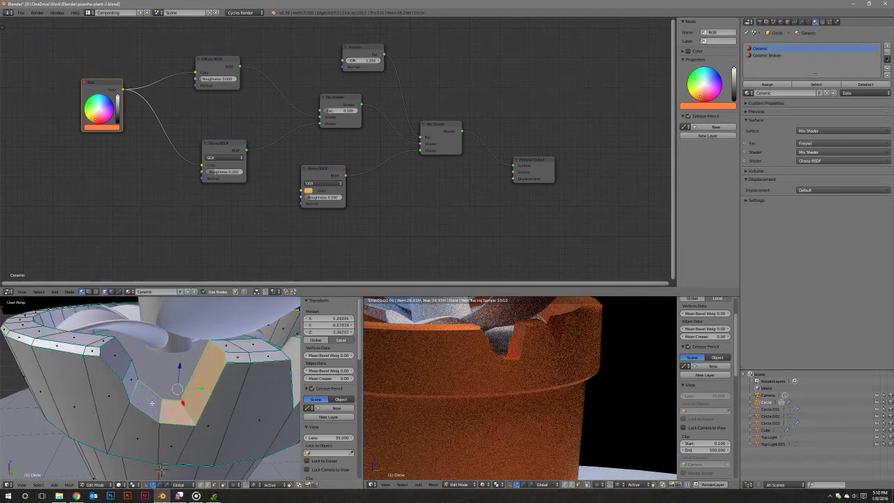
shift+right_click(150, 400)
shift+right_click(129, 380)
shift+right_click(146, 402)
shift+right_click(115, 356)
mouse_move(115, 356)
middle_down()
mouse_move(236, 383)
mouse_move(139, 389)
mouse_move(167, 391)
middle_up()
shift+right_click(227, 381)
shift+right_click(140, 388)
shift+right_click(140, 389)
Assign Ceramic Broken to the selected notch faces and return to Object Mode.
click(766, 56)
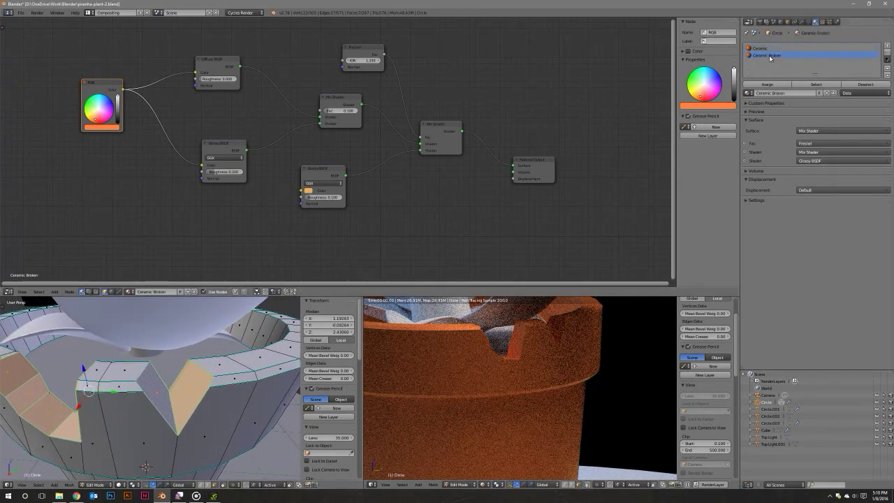
click(766, 83)
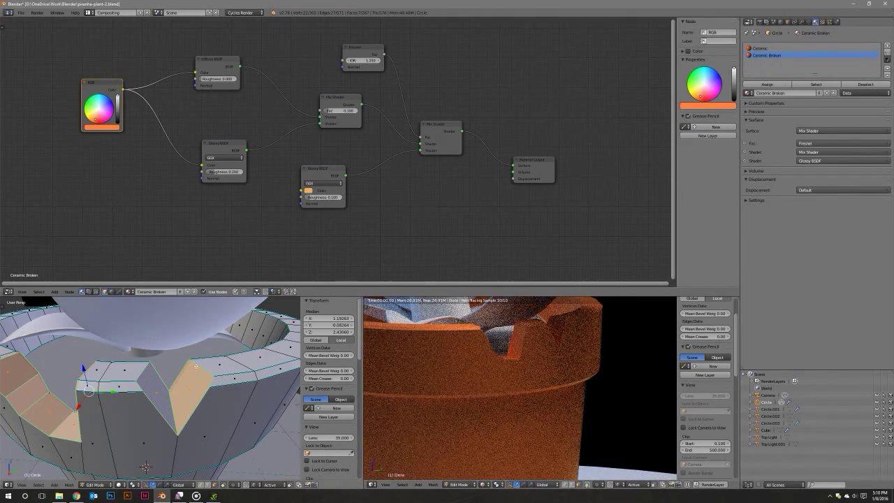
key(Tab)
scroll(139, 384, down, 5)
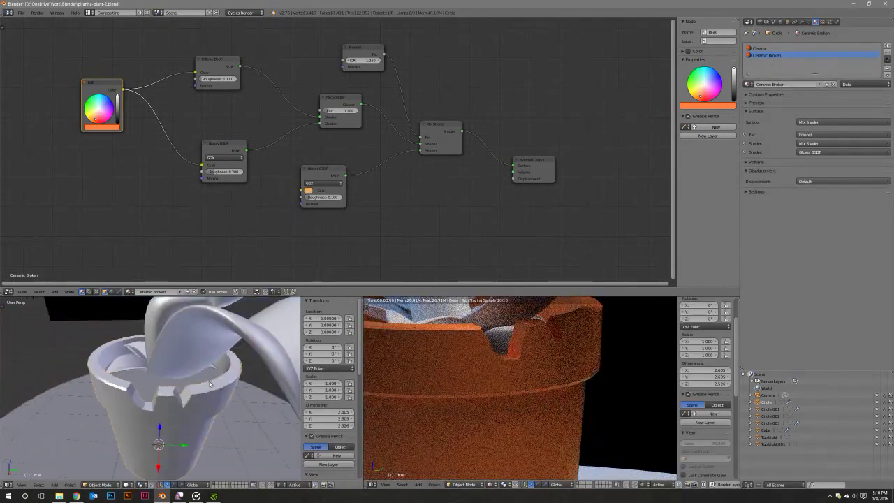
middle_drag(168, 381, 205, 368)
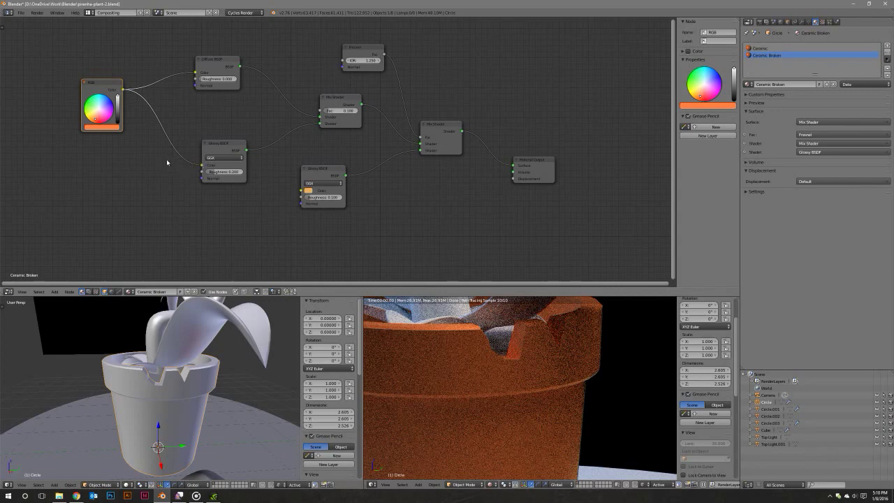
middle_drag(166, 158, 189, 165)
Add a Noise Texture node next to the Glossy node.
key(shift+a)
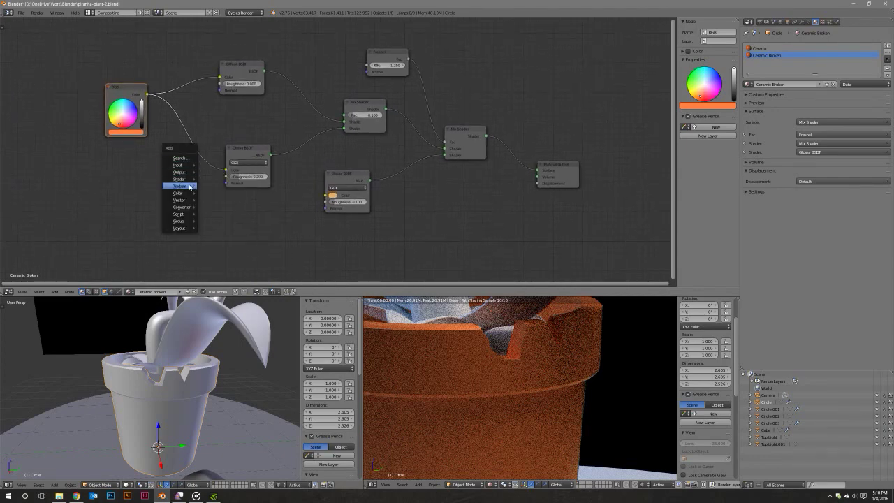
mouse_move(179, 185)
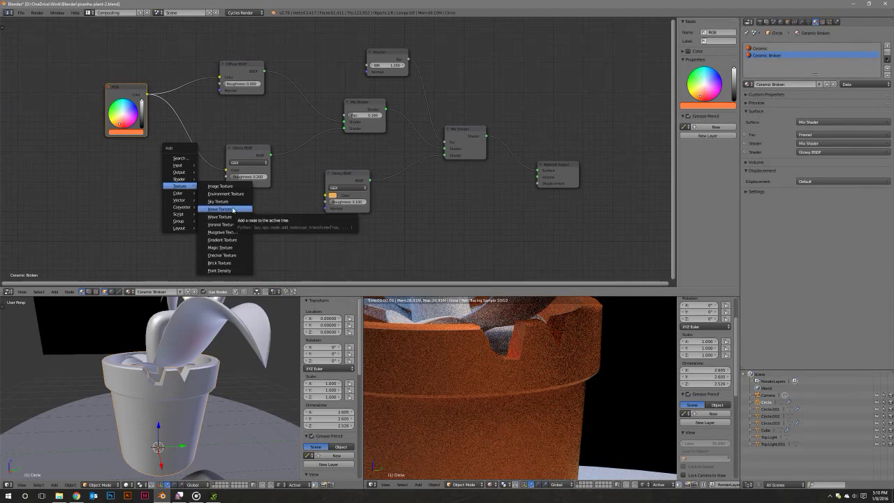
click(233, 209)
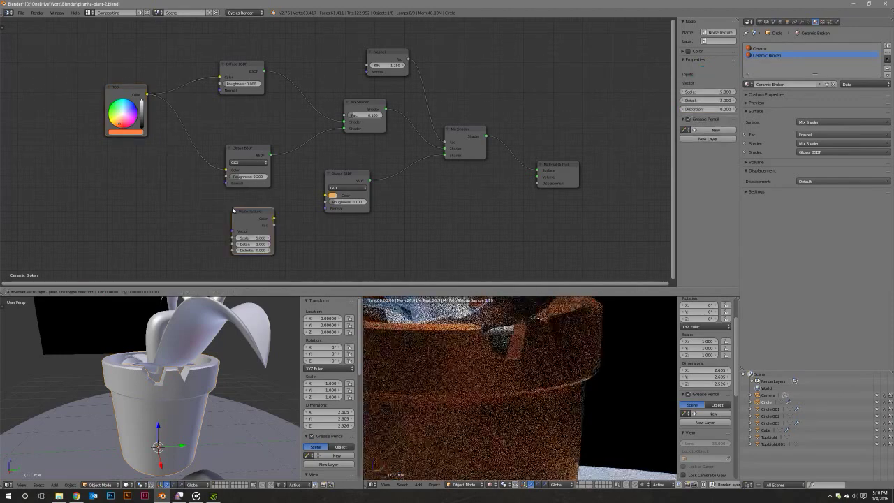
click(171, 204)
middle_drag(249, 194, 202, 176)
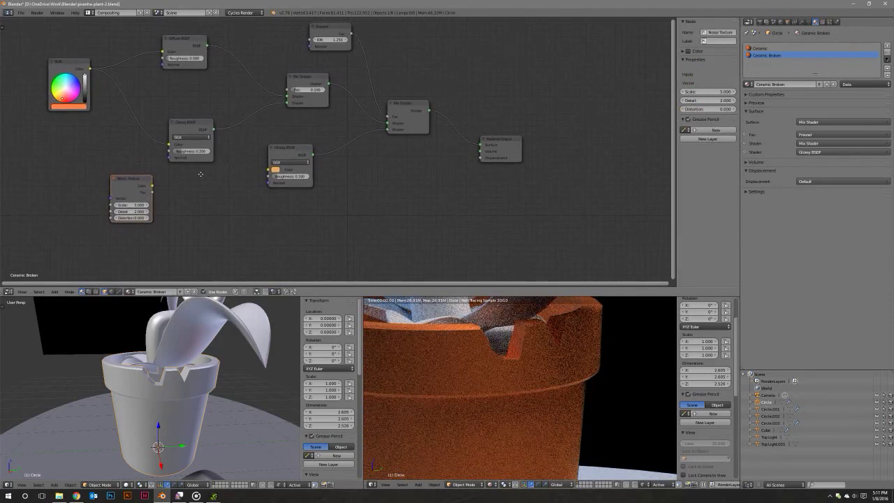
drag(140, 181, 150, 193)
Add a Texture Coordinate node and connect its UV to the noise's Vector input.
key(shift+a)
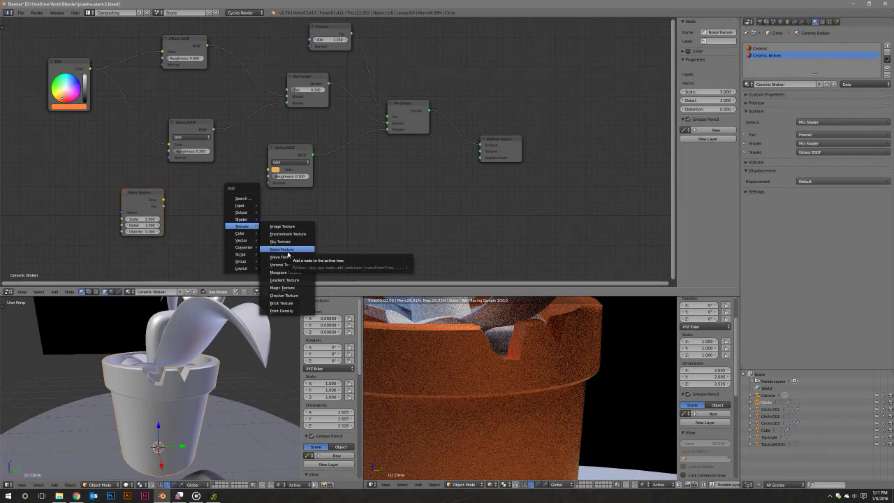
mouse_move(241, 204)
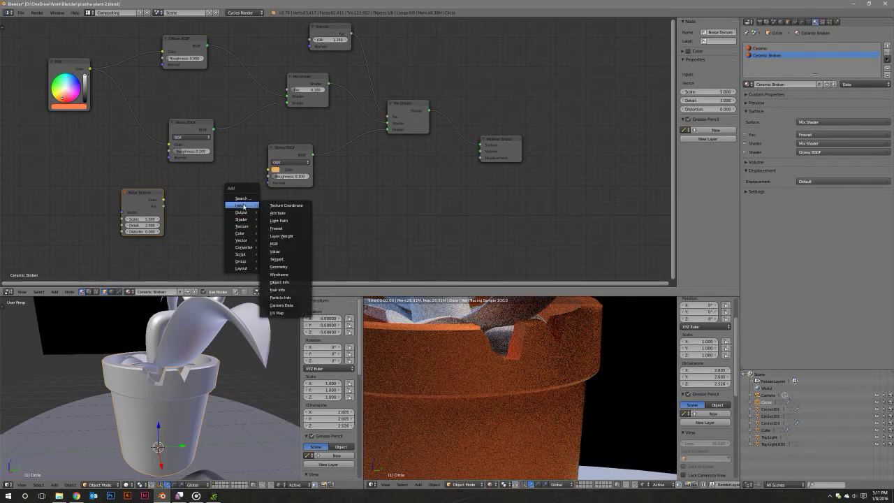
click(276, 206)
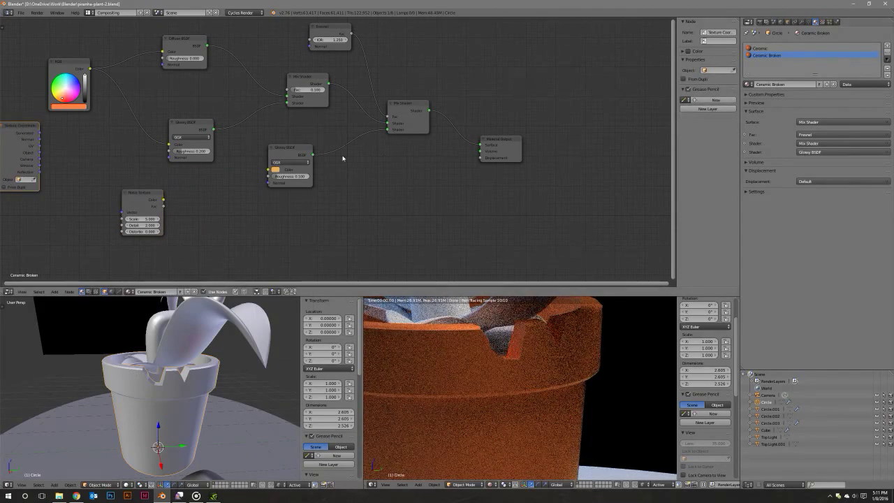
middle_drag(340, 157, 424, 153)
mouse_move(128, 146)
mouse_down()
mouse_move(209, 208)
mouse_move(203, 178)
mouse_up()
Connect the Noise Texture Color to the Material Output's Displacement.
key(shift+a)
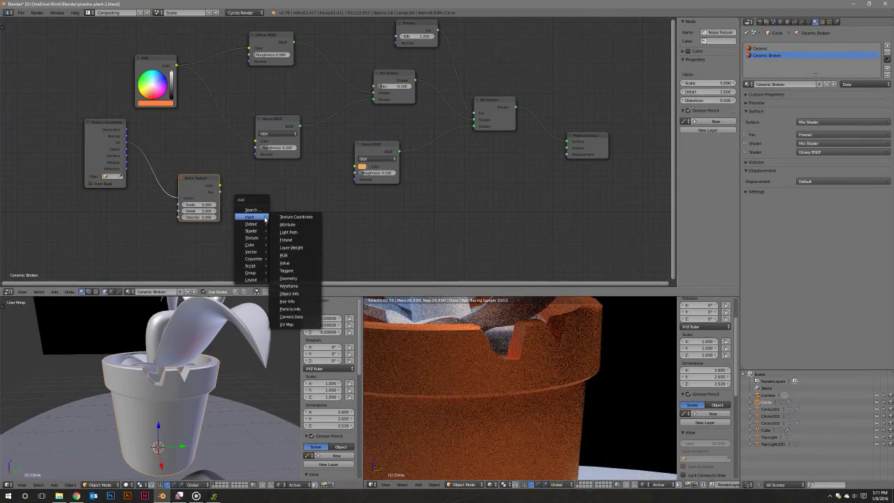
key(Escape)
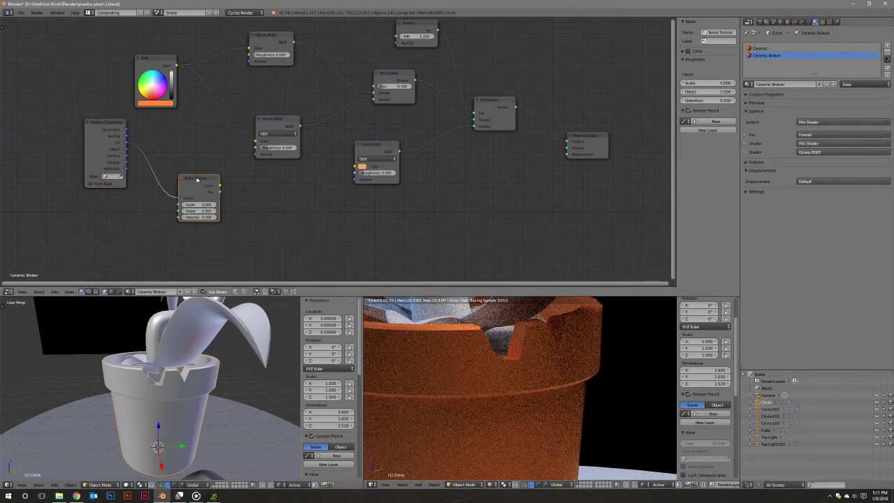
drag(197, 179, 259, 196)
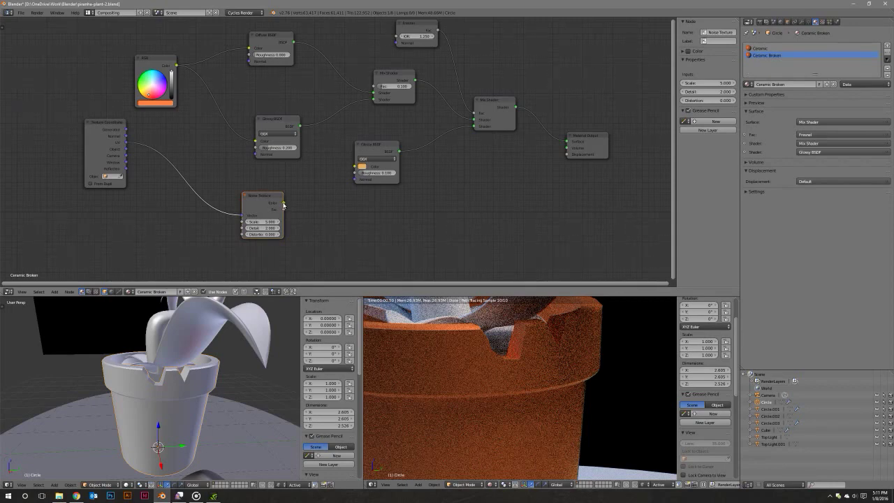
drag(283, 203, 567, 154)
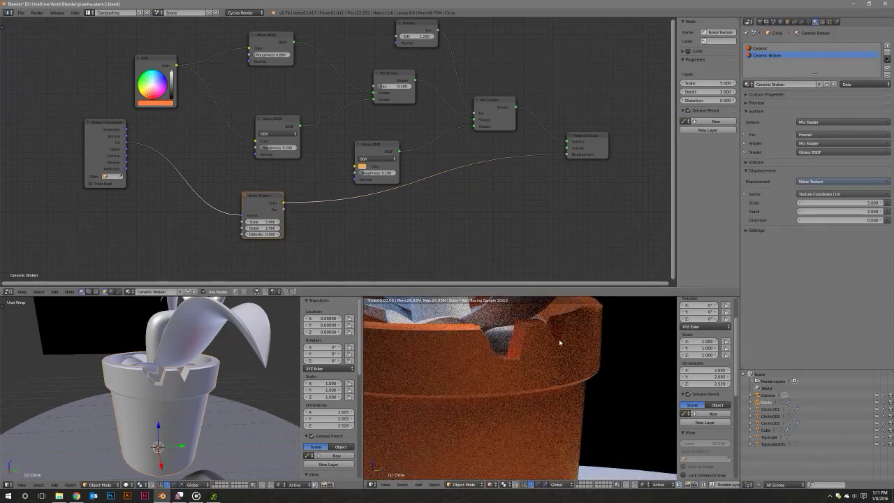
drag(265, 197, 305, 214)
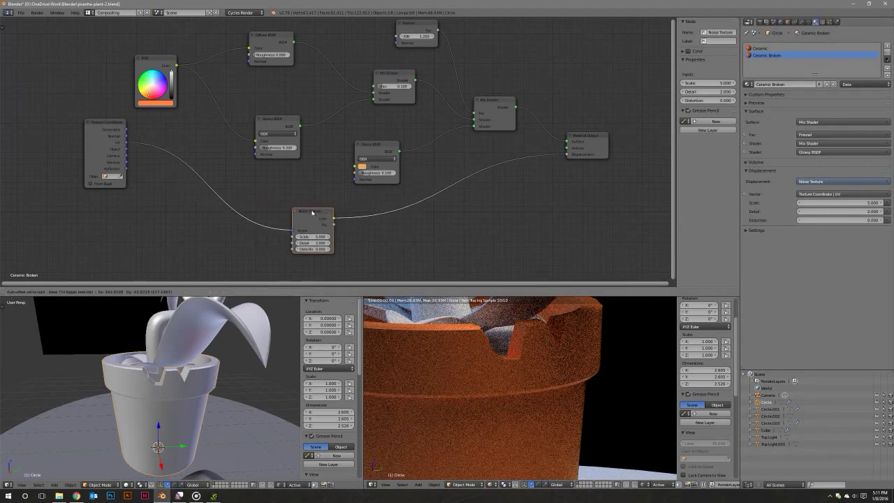
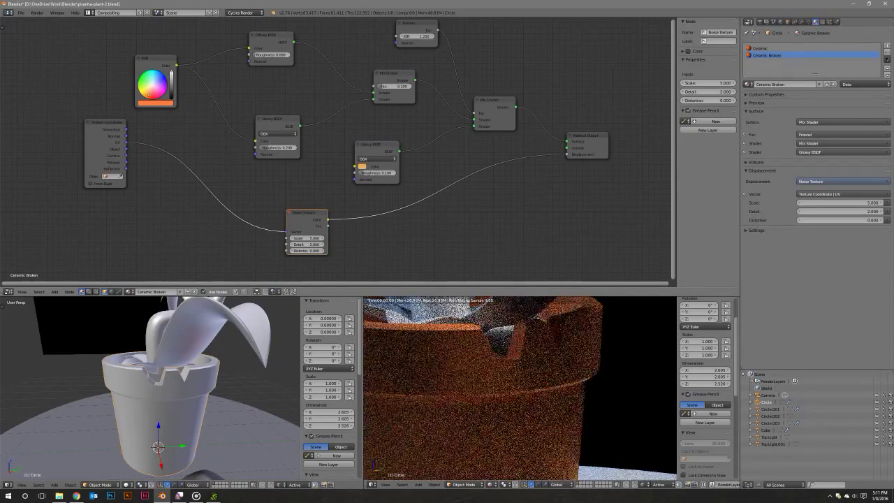
Darken the RGB node's ceramic base colour toward brown.
mouse_move(171, 73)
mouse_down()
mouse_move(171, 87)
mouse_move(171, 72)
mouse_up()
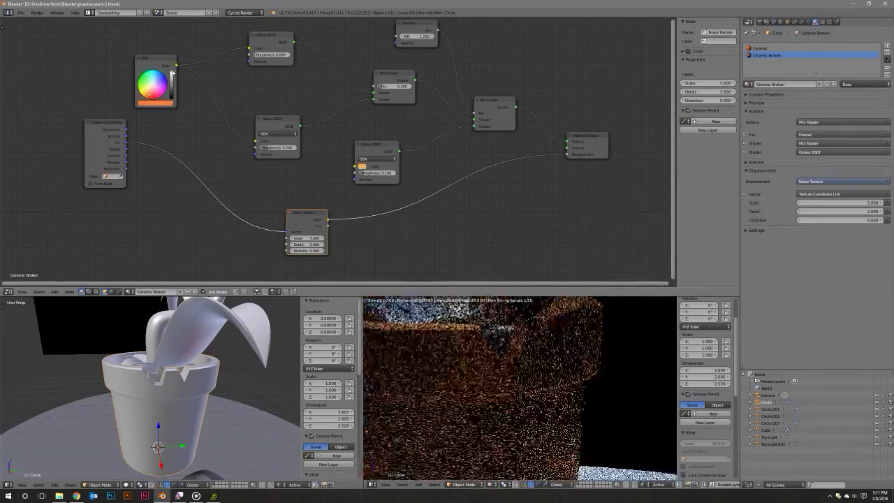
scroll(542, 353, down, 10)
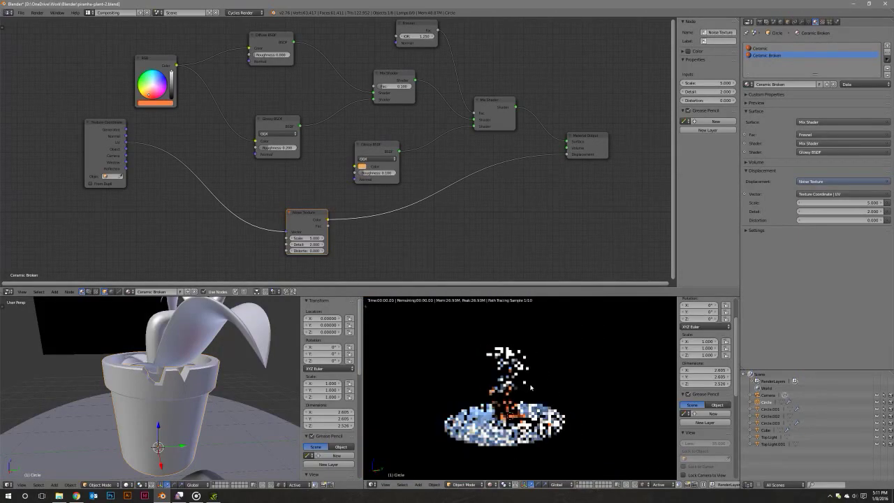
scroll(538, 385, up, 8)
scroll(542, 384, up, 3)
scroll(541, 370, down, 2)
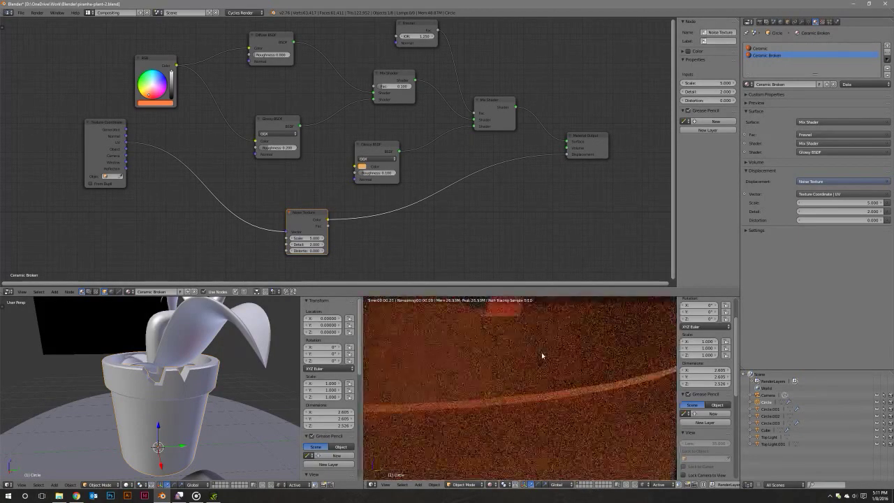
scroll(540, 355, down, 1)
scroll(542, 397, down, 1)
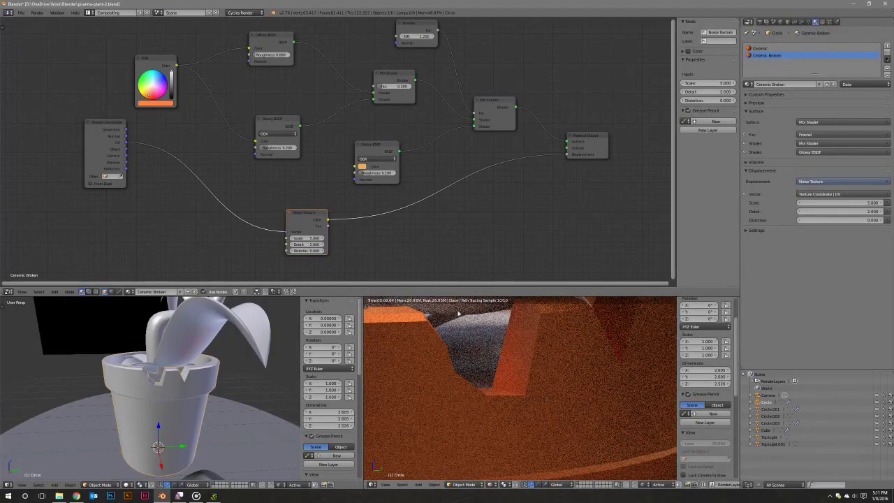
scroll(547, 388, down, 1)
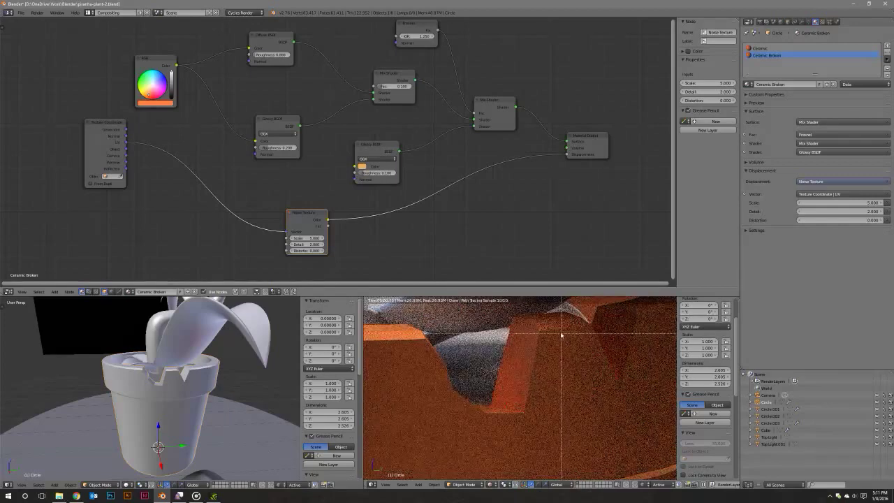
Limit the live render to a border region over the pot's chipped rim.
key(ctrl+b)
drag(569, 305, 390, 440)
scroll(493, 393, down, 1)
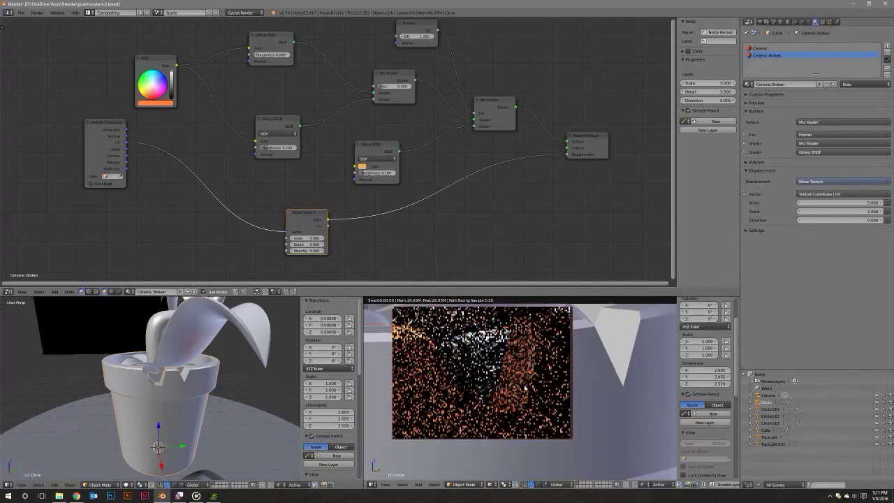
scroll(533, 409, down, 1)
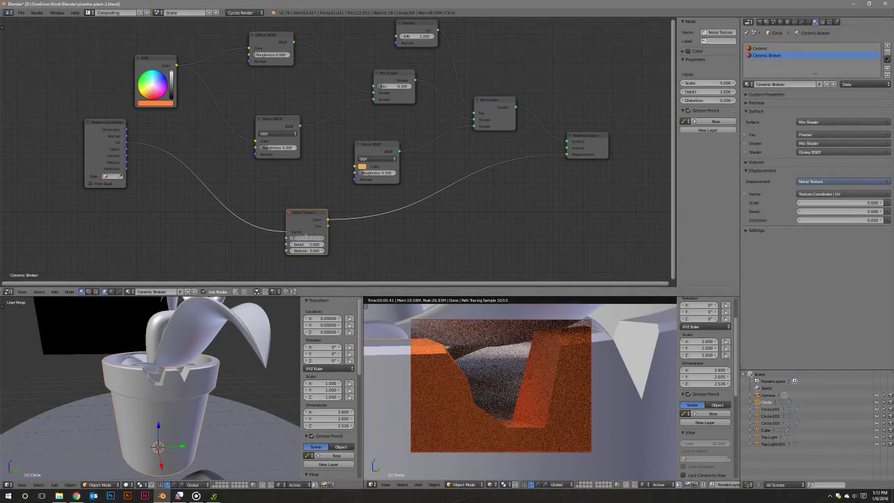
Adjust the Noise Texture's Scale value, trying 50 and then 150.
text(50)
key(Return)
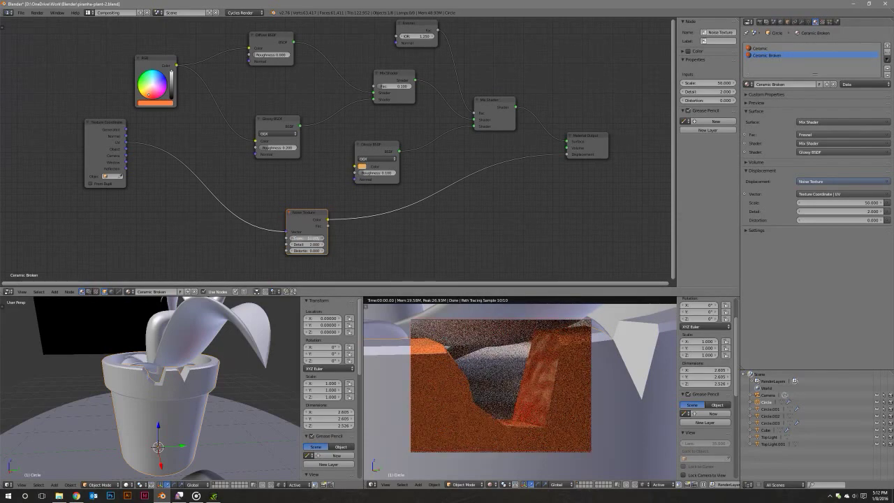
click(307, 238)
key(Return)
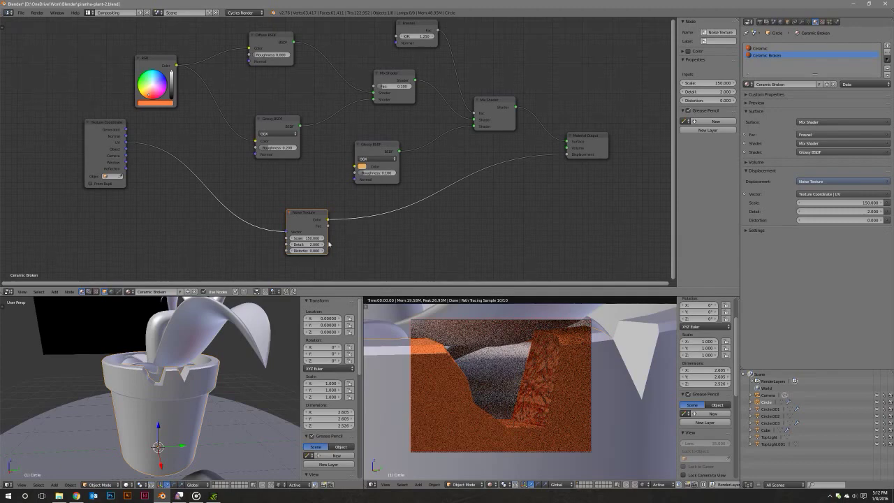
Set the noise Detail, undoing a trial value of 3, so it ends at Detail 5.
click(307, 244)
text(5)
key(Return)
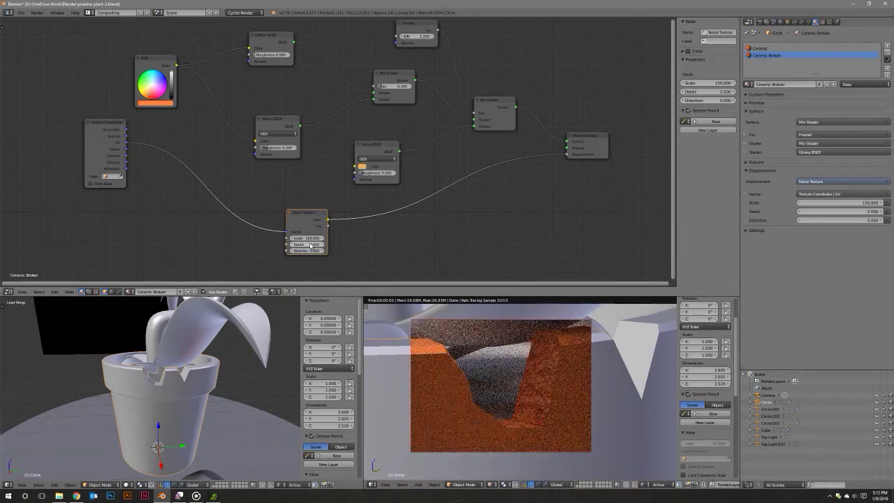
click(310, 244)
text(3)
key(Return)
key(ctrl+z)
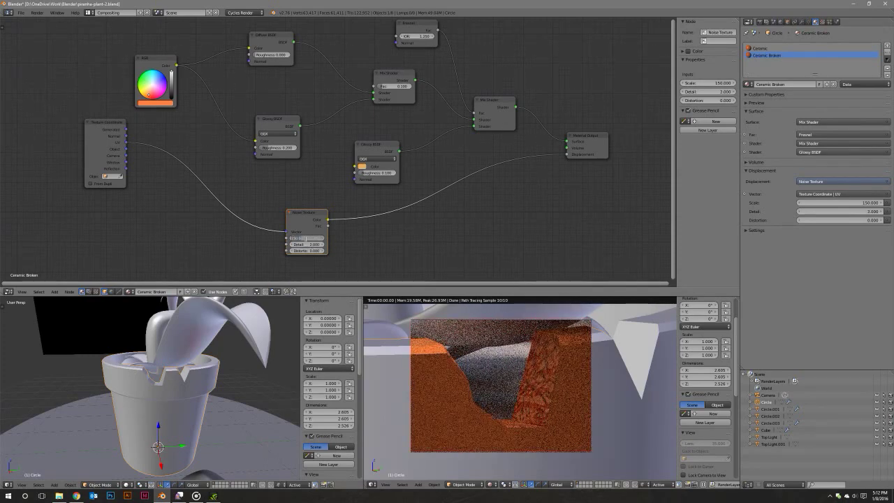
key(ctrl+z)
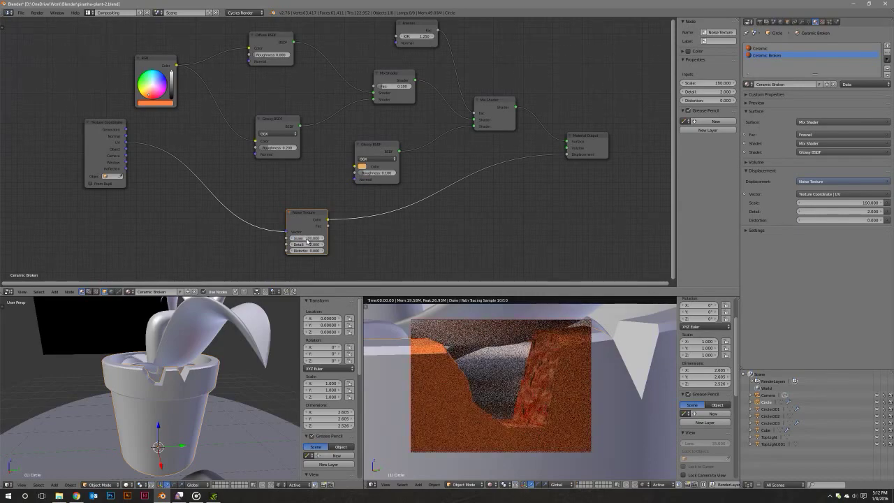
click(307, 245)
text(5)
key(Return)
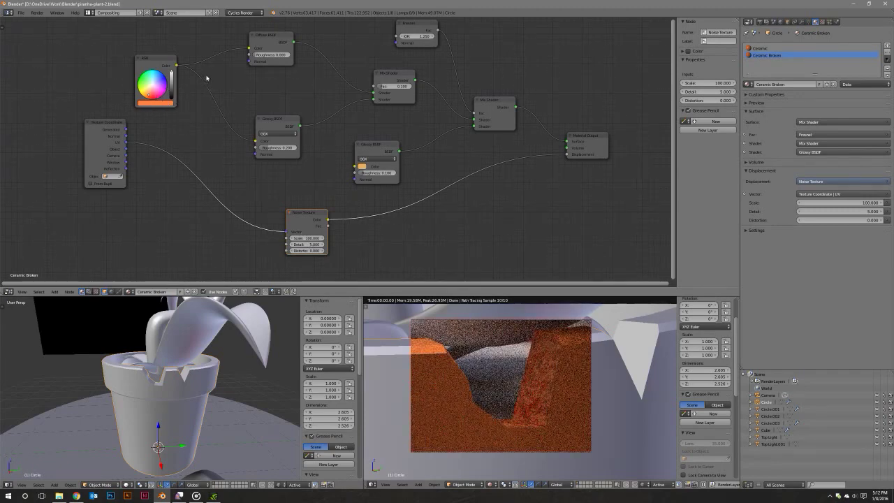
Reposition the RGB colour node in the node editor.
drag(163, 59, 125, 58)
scroll(335, 154, up, 2)
middle_drag(210, 105, 371, 178)
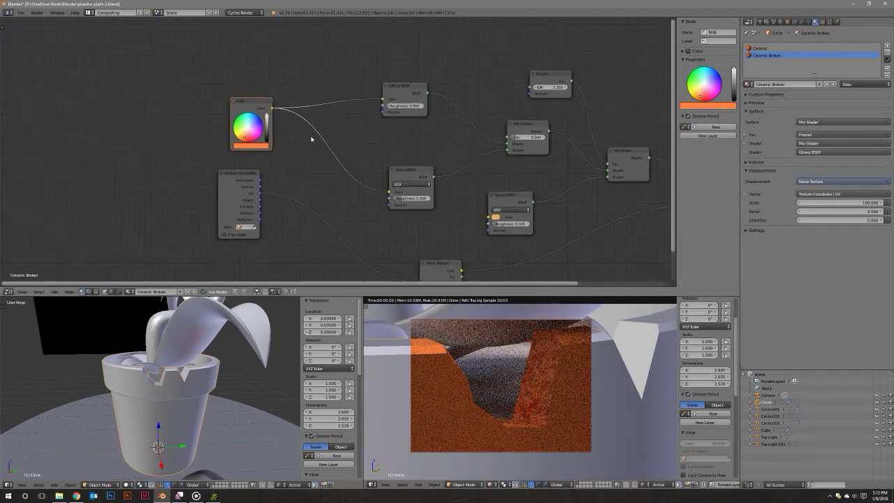
key(shift+a)
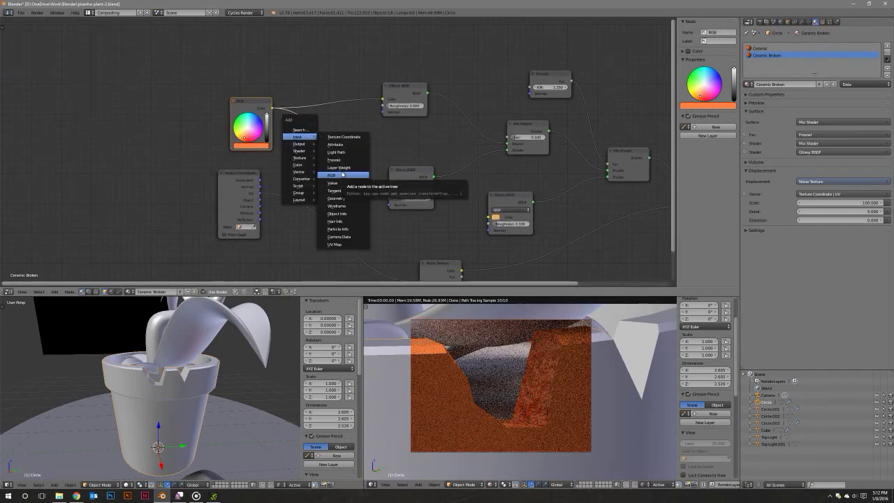
key(Escape)
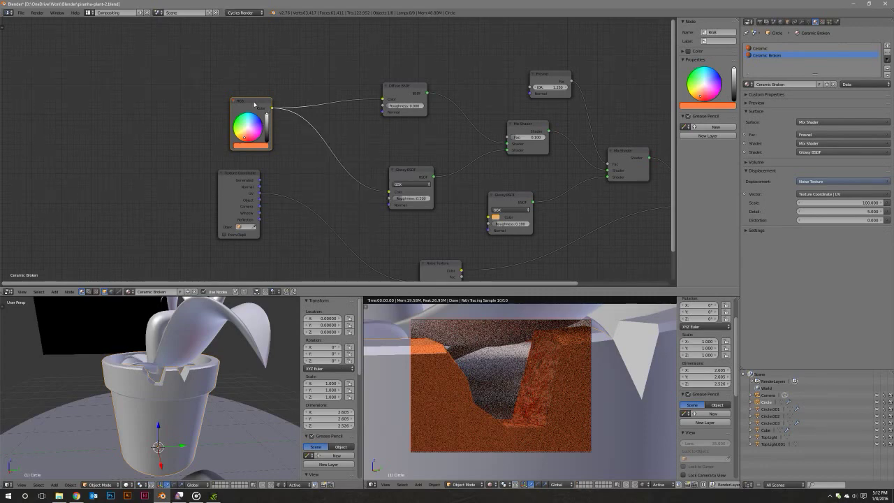
drag(255, 104, 255, 95)
Lower the RGB node colour's HSV saturation to about 0.54.
click(250, 135)
click(259, 99)
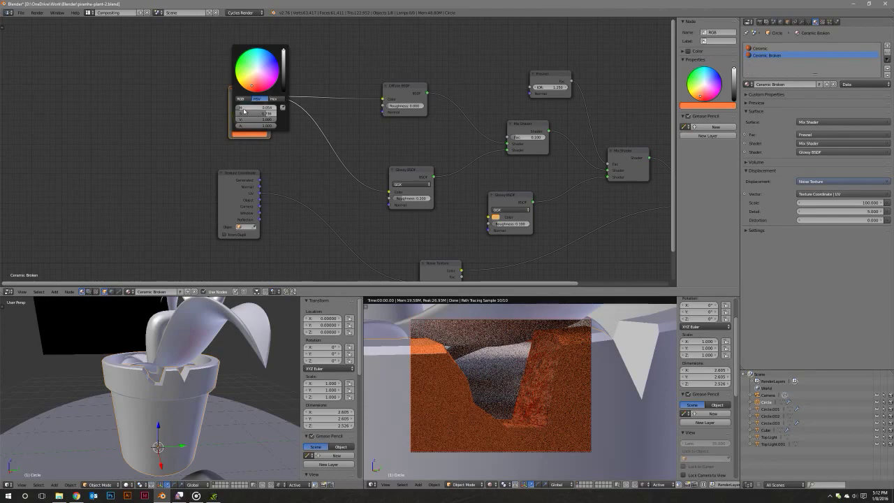
drag(243, 110, 224, 110)
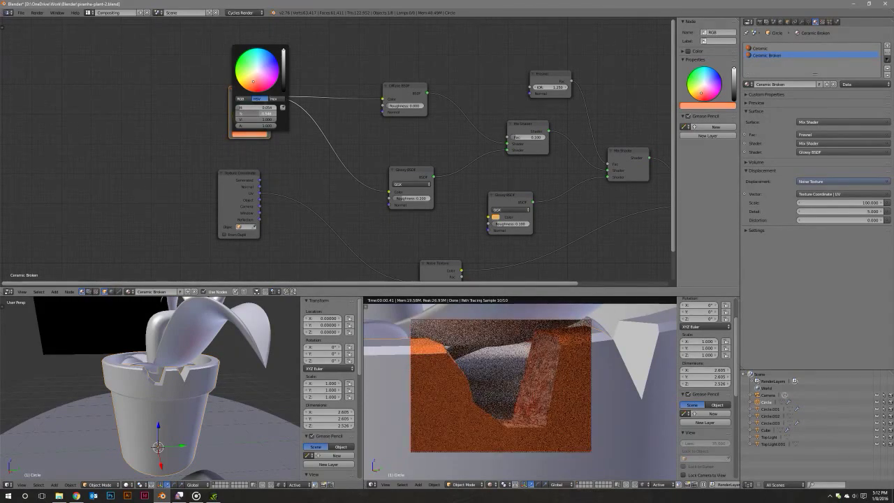
drag(255, 113, 257, 113)
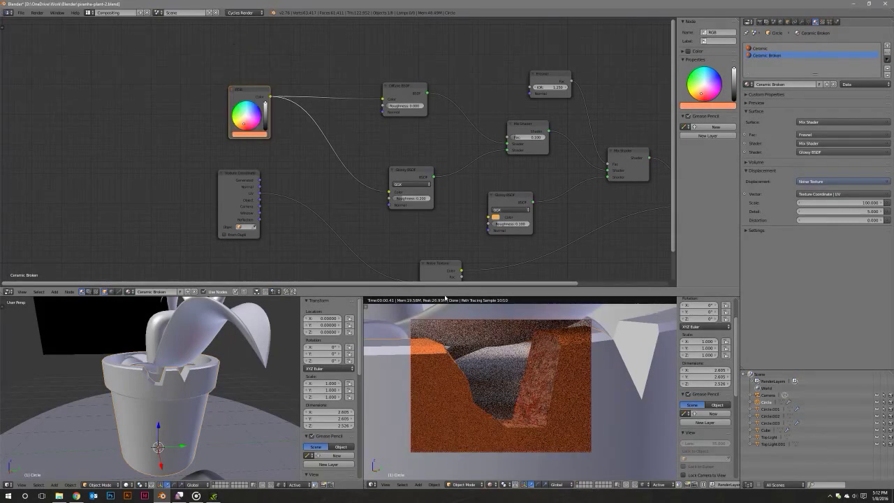
shift+middle_drag(550, 383, 496, 407)
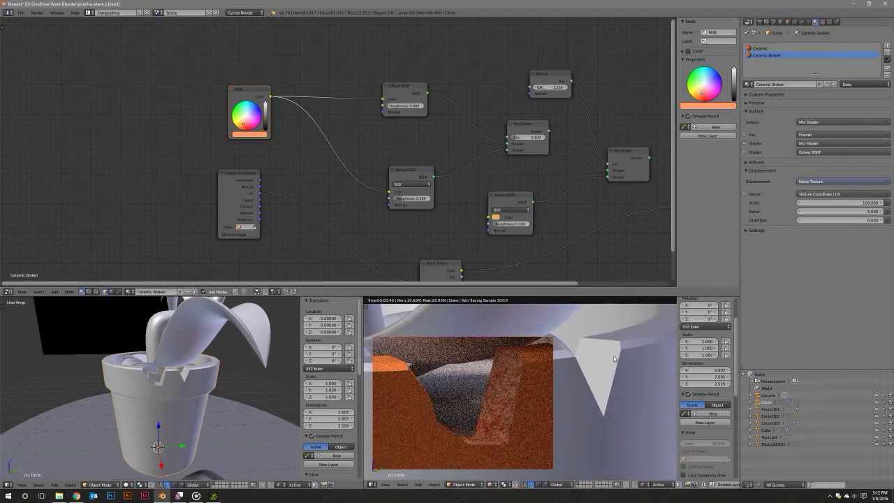
shift+middle_drag(492, 440, 522, 430)
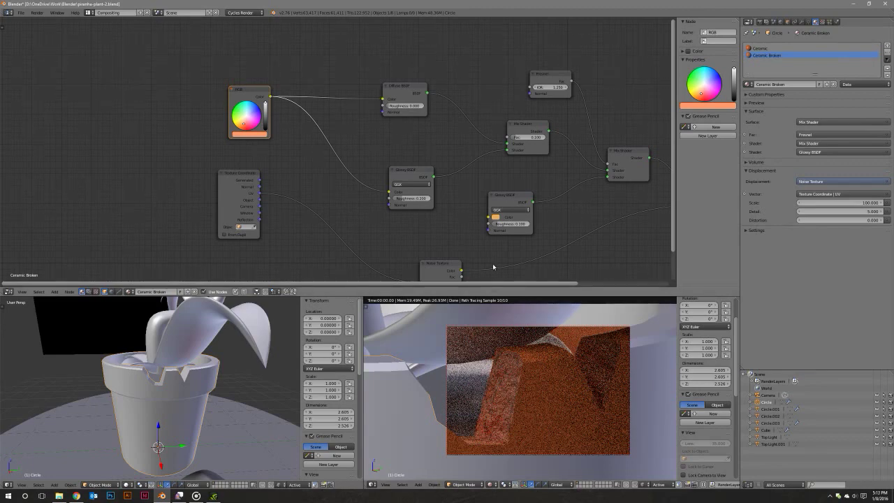
middle_drag(536, 237, 413, 207)
scroll(437, 217, down, 1)
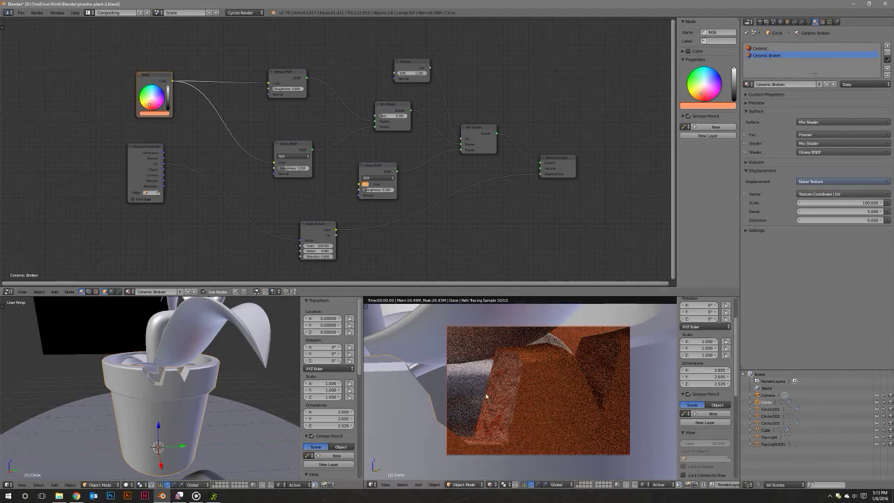
scroll(483, 408, down, 5)
scroll(482, 408, down, 3)
scroll(482, 409, down, 5)
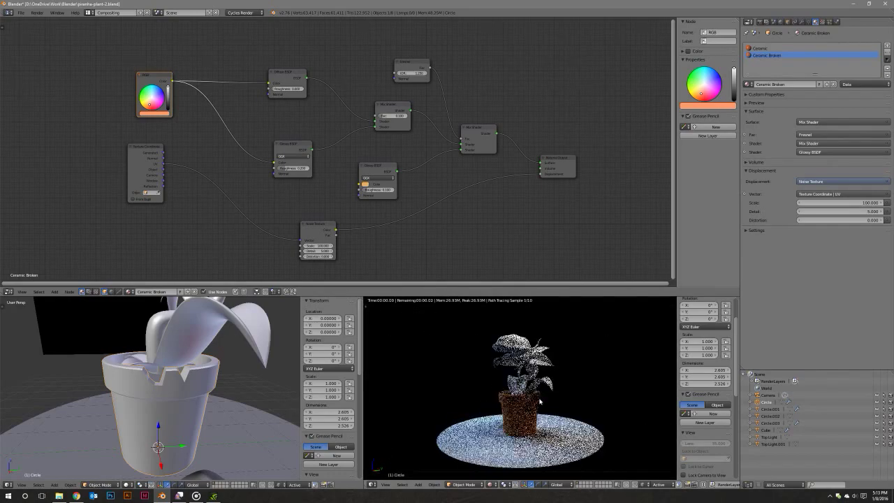
scroll(540, 395, up, 3)
scroll(541, 414, up, 3)
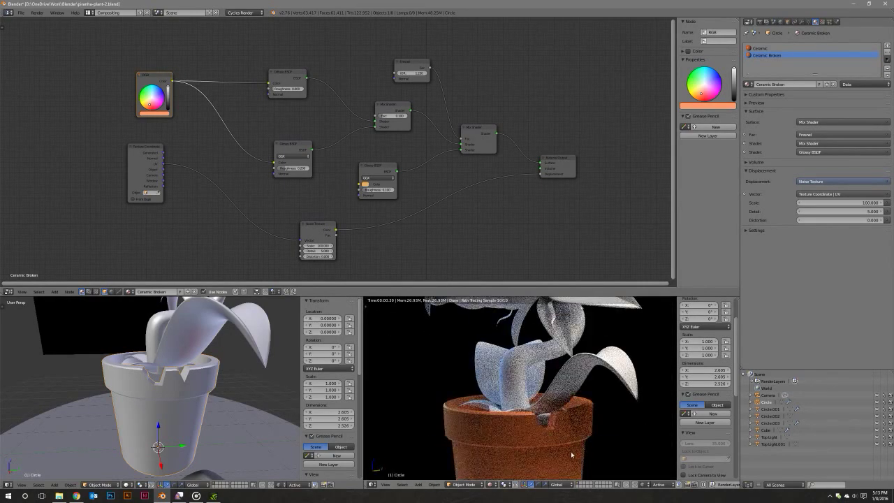
scroll(572, 437, down, 5)
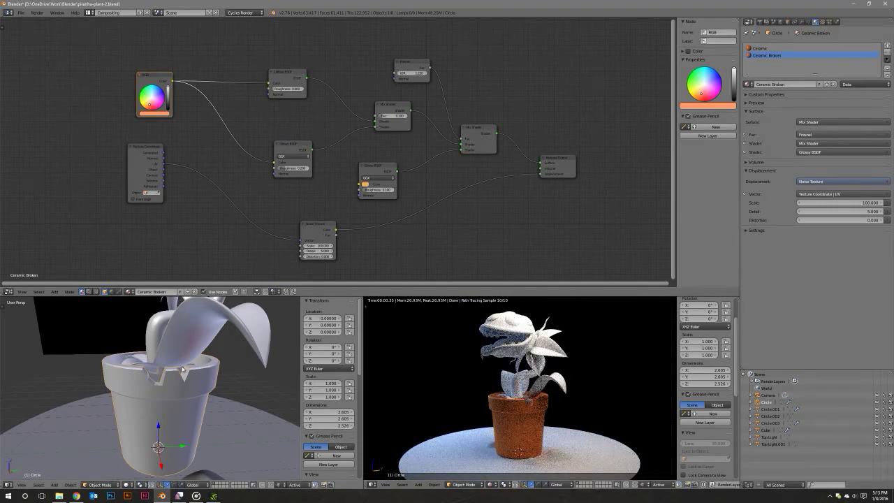
middle_drag(191, 372, 133, 328)
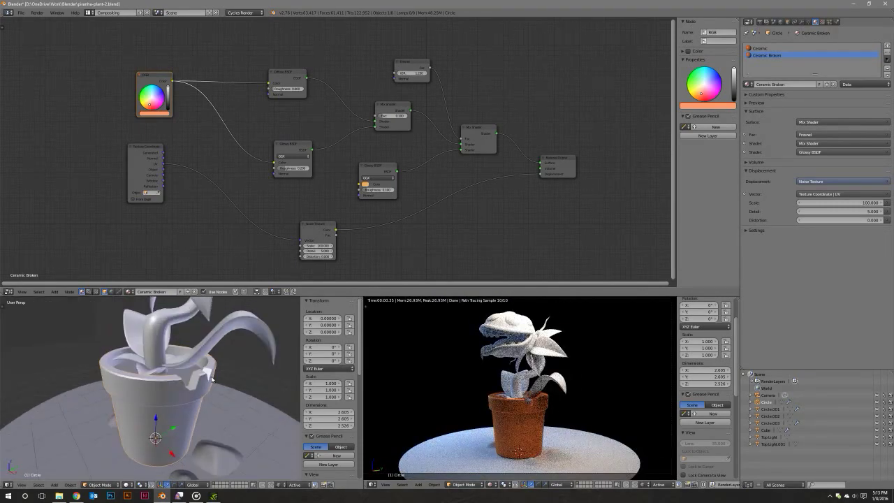
click(765, 48)
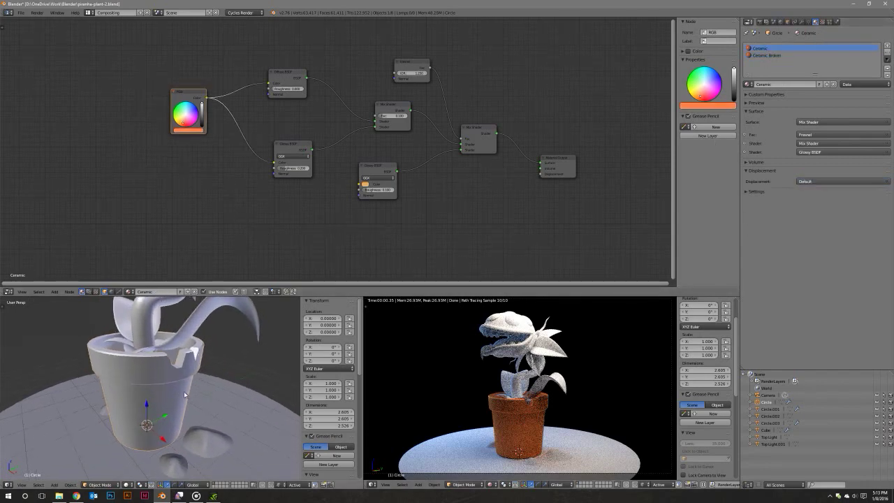
middle_drag(153, 394, 211, 419)
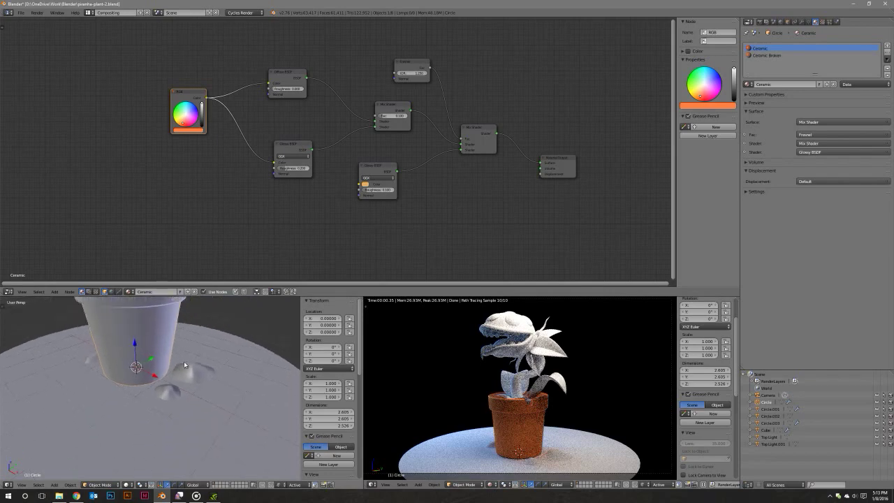
scroll(199, 415, up, 5)
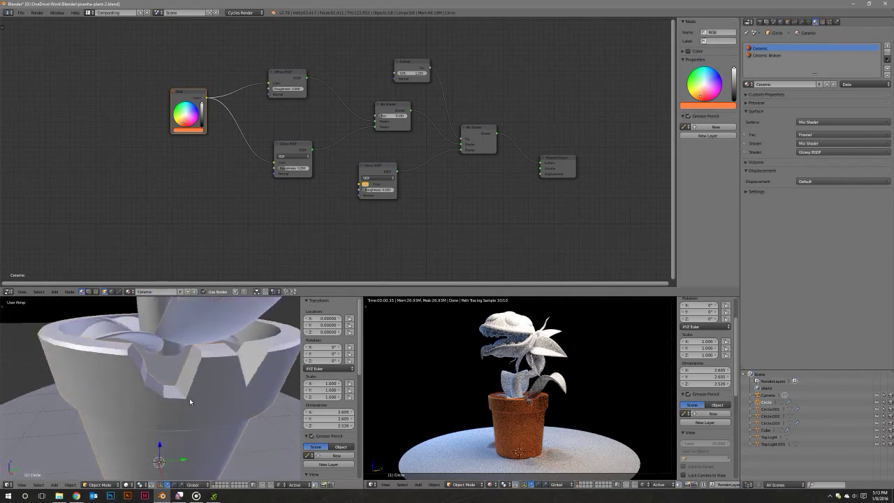
scroll(189, 411, up, 2)
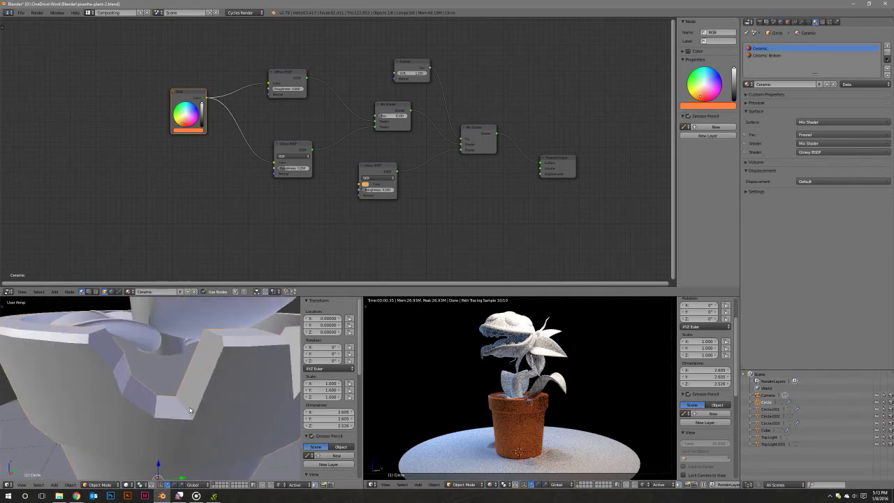
key(shift+a)
Separate the selected chipped rim faces into their own object, Circle.004.
key(Tab)
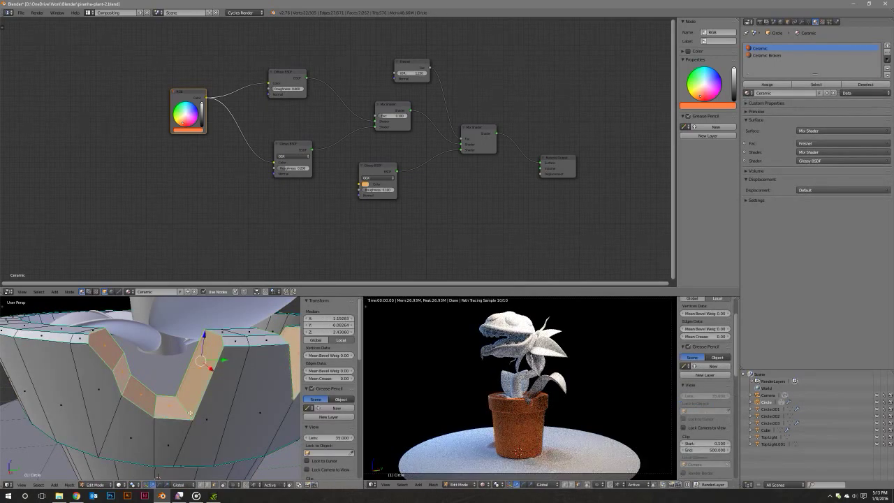
key(x)
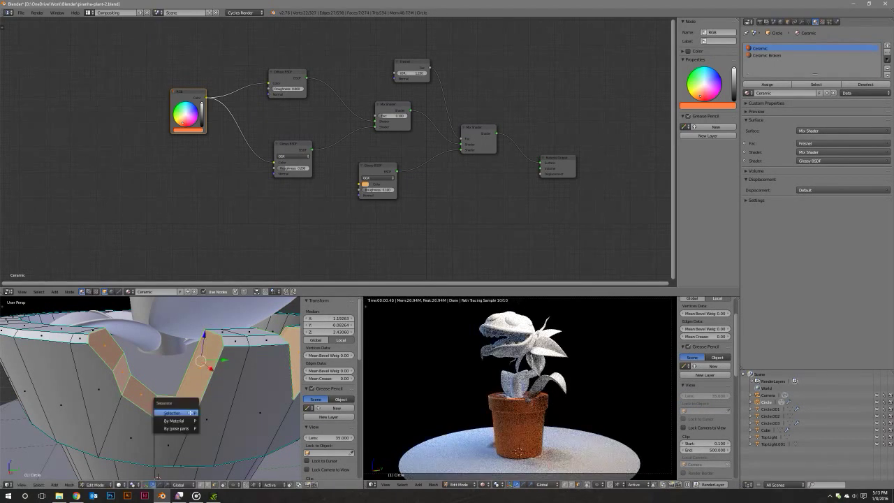
click(188, 418)
key(Tab)
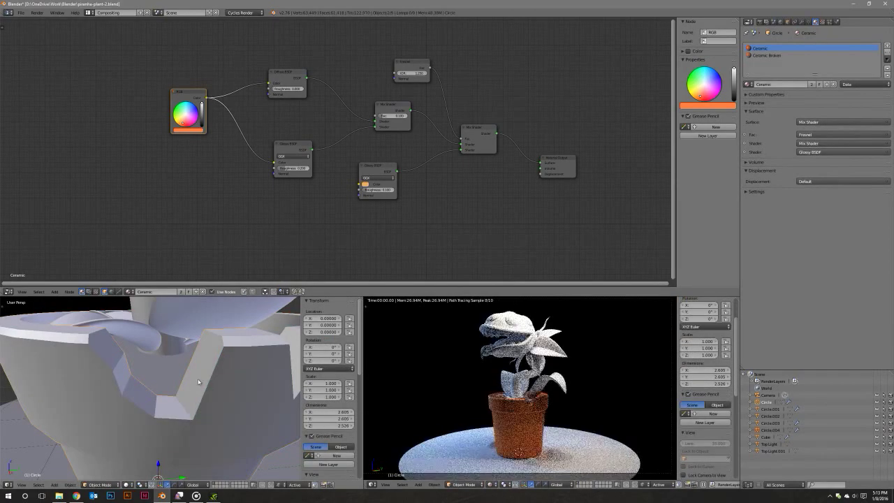
Bridge the gap between two edges of Circle.004 with a face and switch to the Default layout.
right_click(194, 403)
key(Tab)
middle_drag(194, 405, 184, 403)
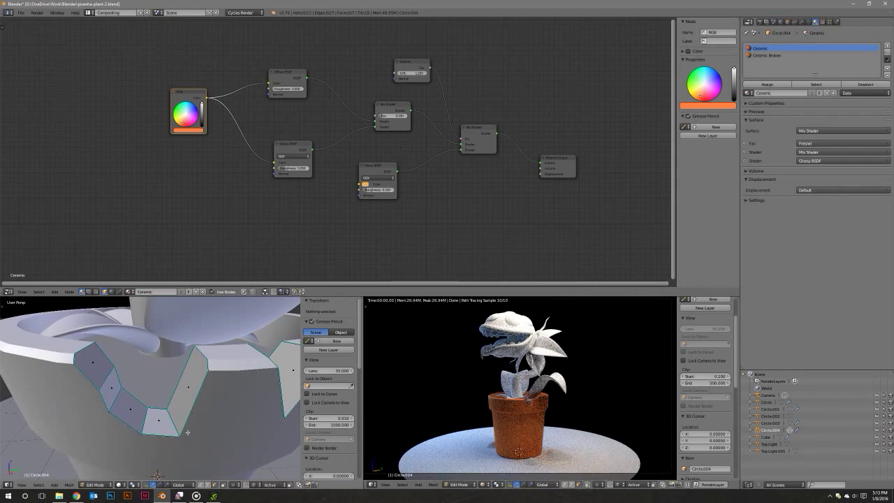
click(214, 483)
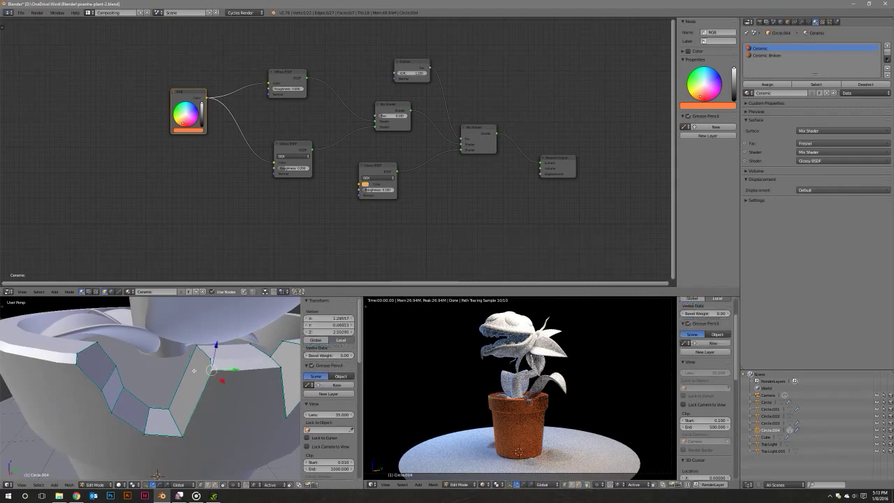
shift+middle_drag(205, 370, 217, 370)
right_click(104, 359)
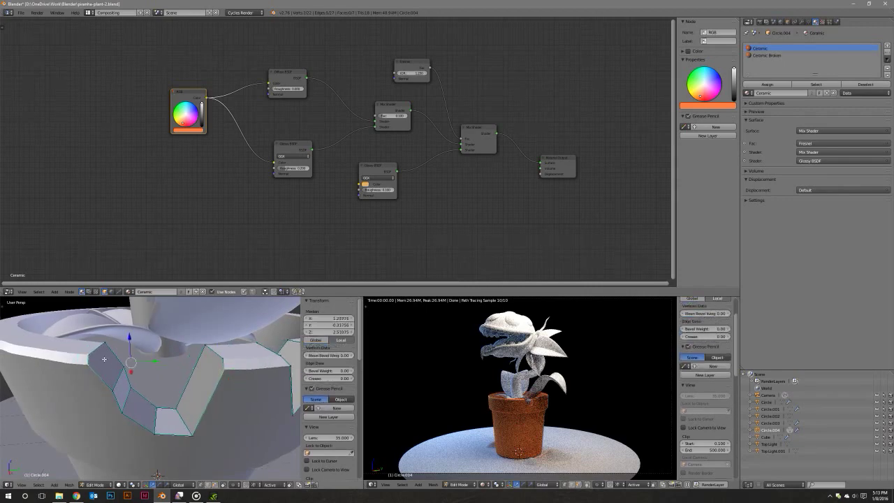
shift+right_click(222, 360)
key(f)
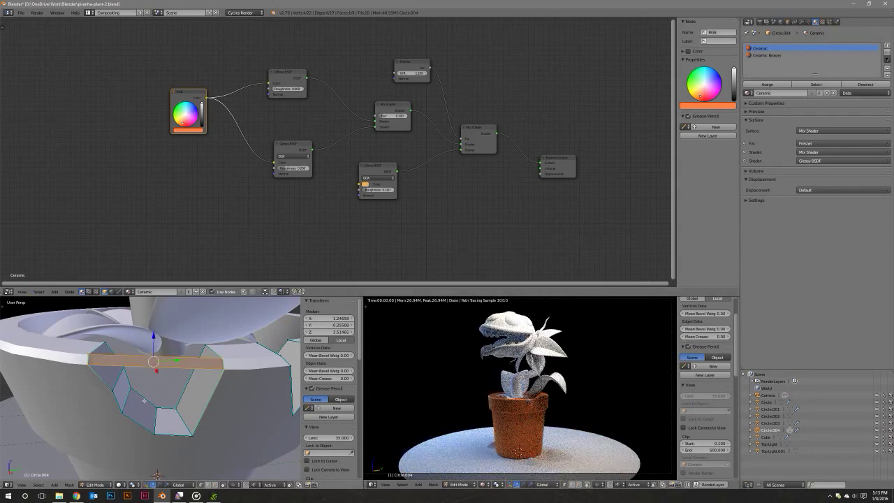
shift+right_click(167, 359)
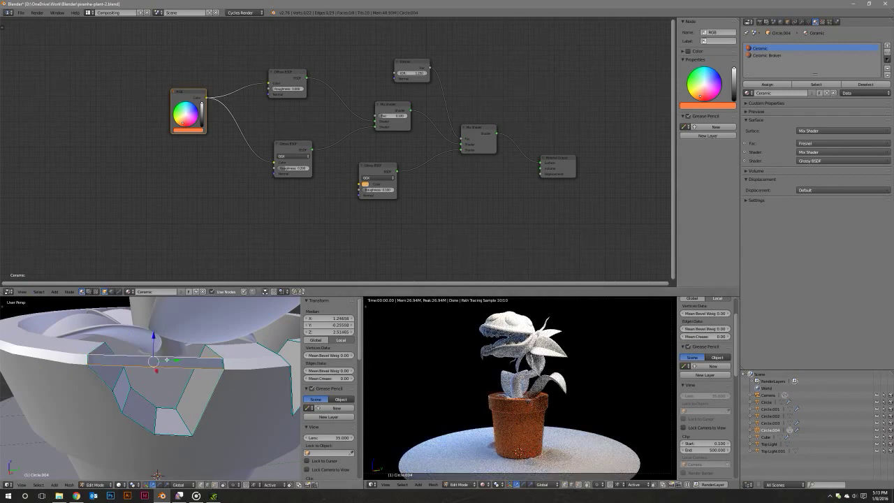
click(89, 12)
click(99, 43)
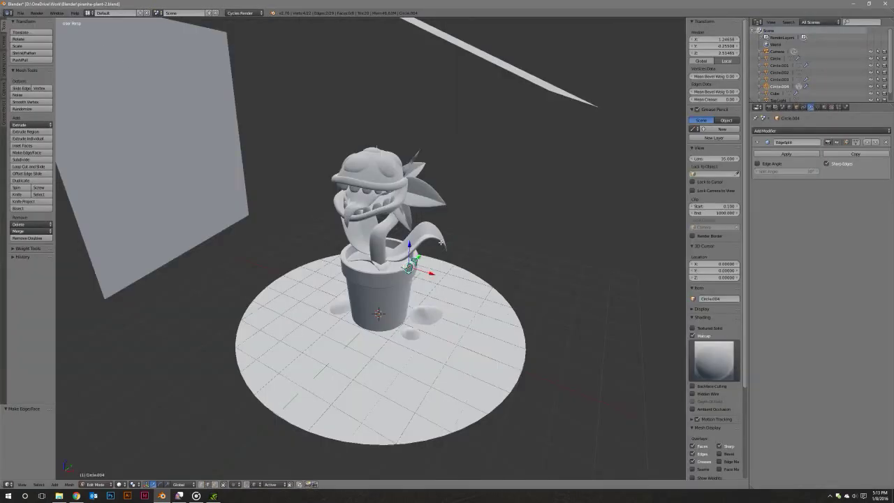
Subdivide the rim face and nudge the strip along X into place.
middle_drag(440, 242, 391, 234)
scroll(329, 224, up, 3)
scroll(329, 223, up, 3)
scroll(328, 224, up, 2)
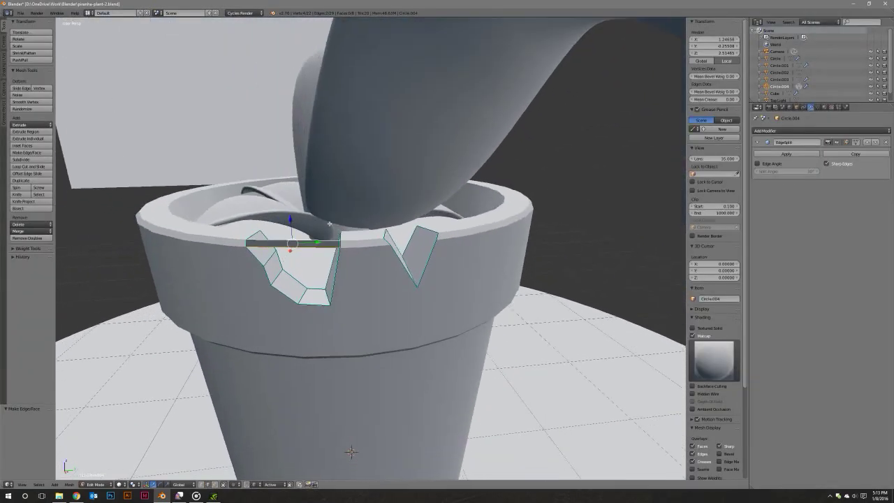
scroll(329, 224, up, 2)
scroll(329, 224, up, 2)
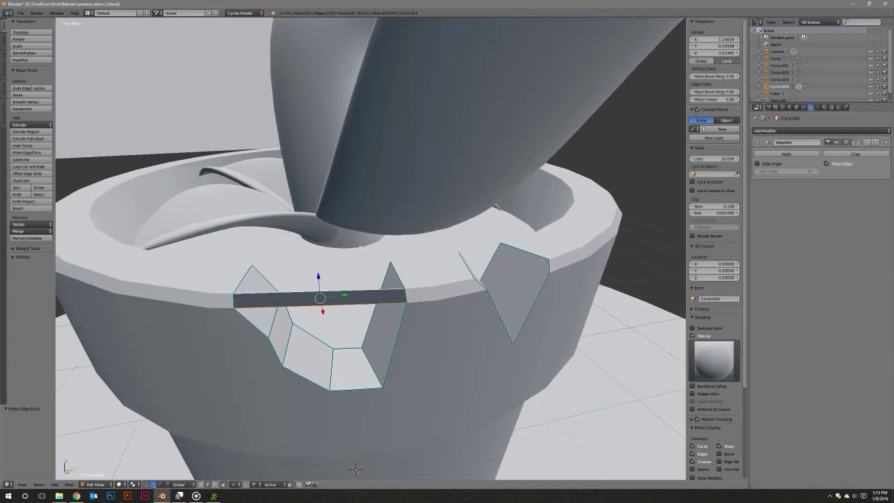
scroll(359, 262, up, 5)
scroll(358, 262, up, 1)
scroll(358, 261, down, 6)
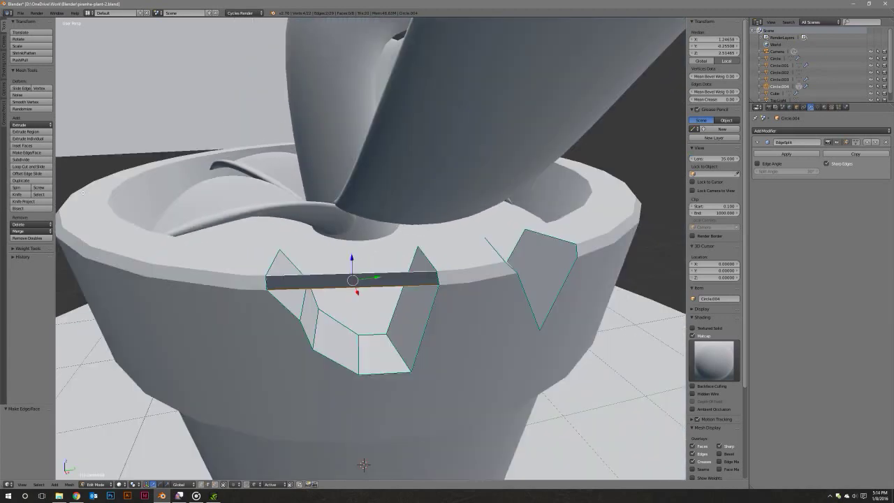
click(27, 159)
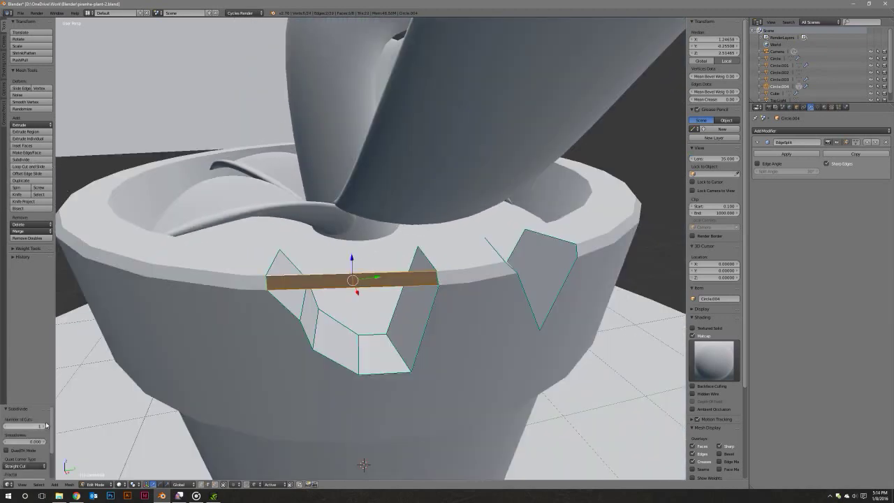
key(x)
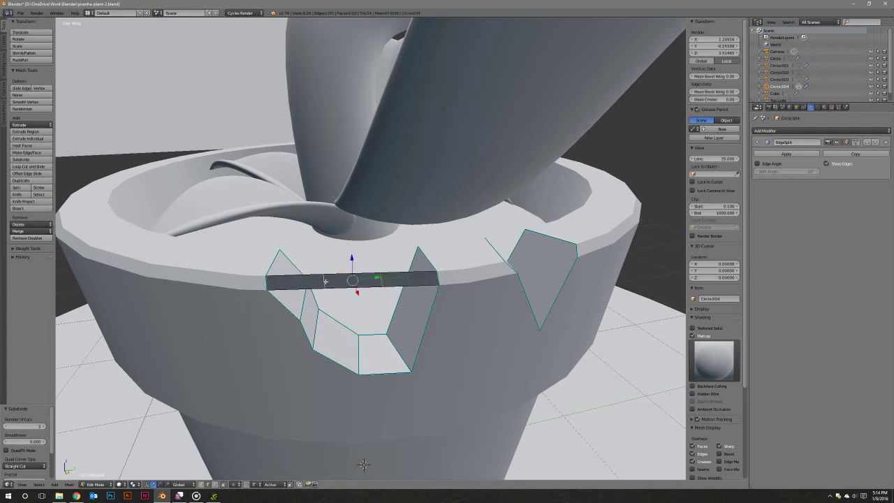
middle_drag(365, 281, 482, 301)
drag(482, 300, 477, 303)
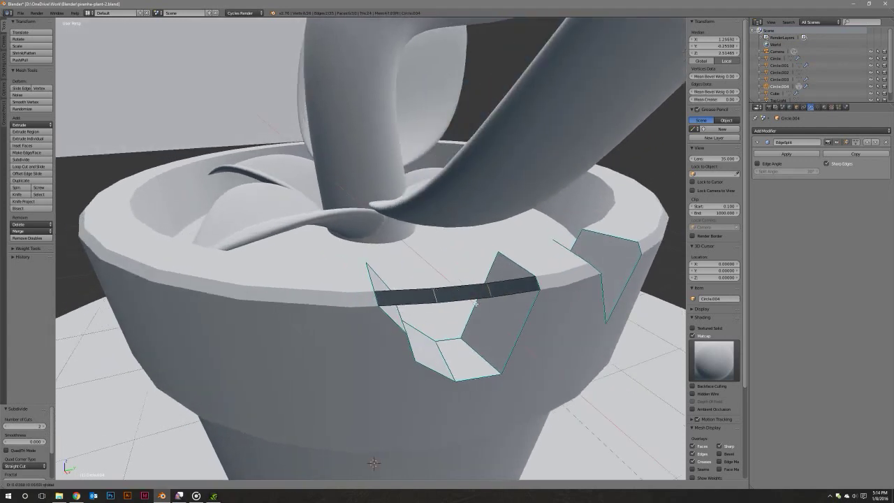
middle_drag(477, 304, 460, 298)
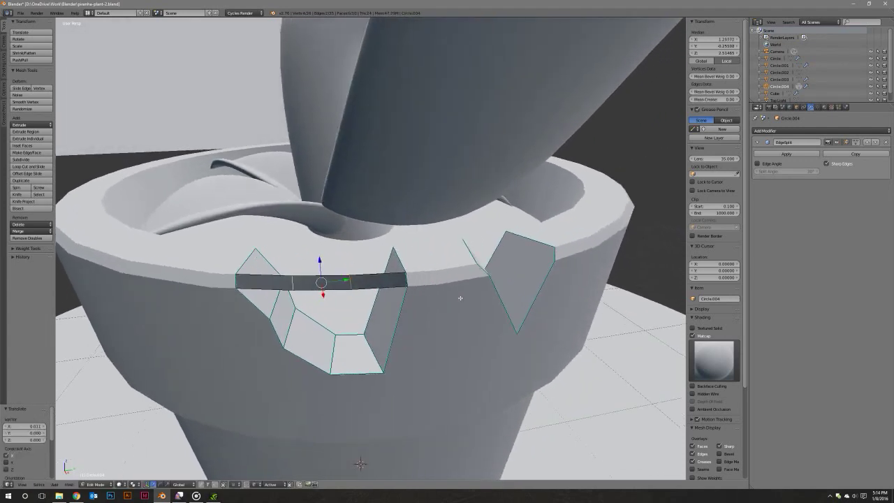
middle_drag(396, 296, 394, 293)
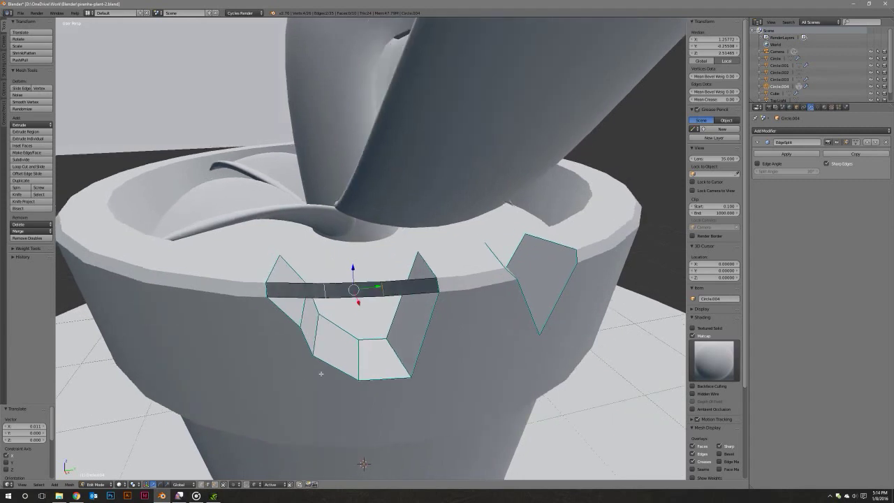
Fill the six selected top rim vertices with a new capping face.
click(202, 484)
right_click(434, 274)
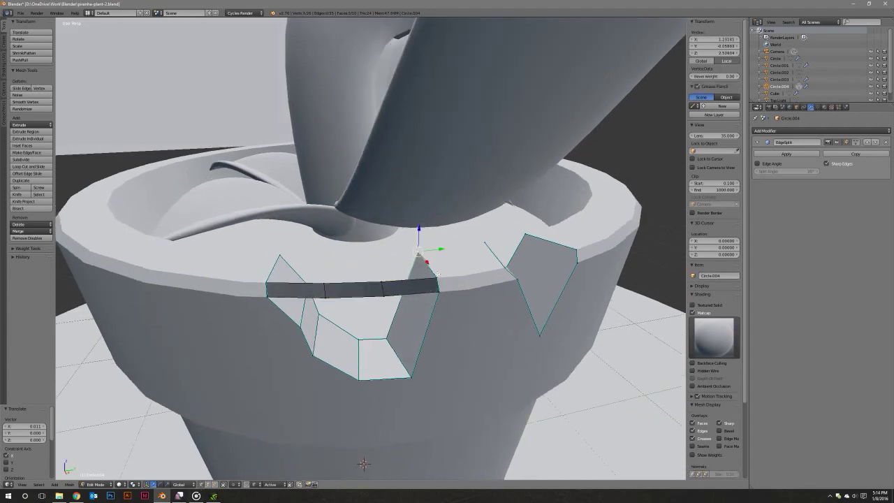
shift+right_click(438, 278)
shift+right_click(383, 281)
shift+right_click(325, 284)
shift+right_click(267, 285)
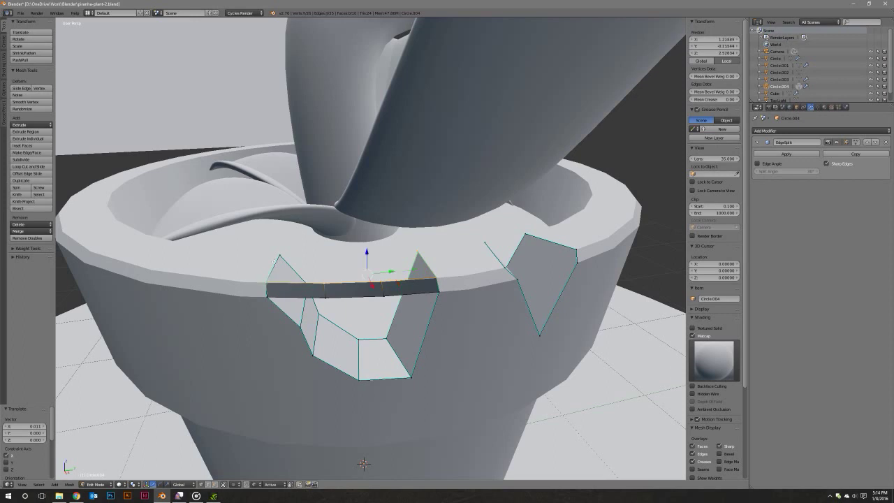
shift+right_click(277, 256)
key(f)
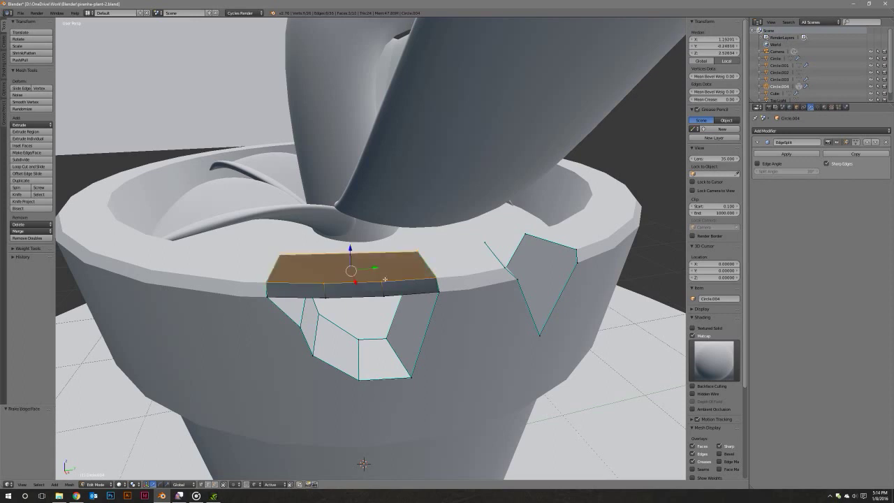
Subdivide the new face's top edge with 2 cuts into three segments.
right_click(278, 256)
shift+right_click(419, 251)
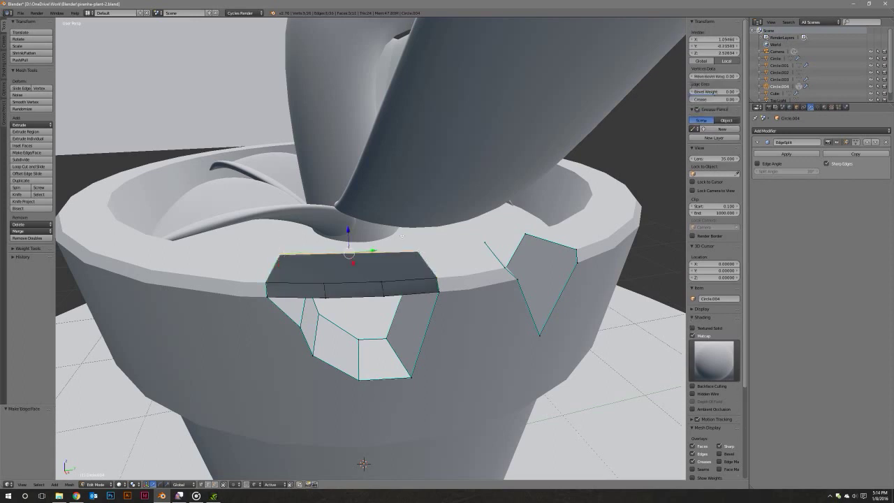
click(28, 159)
click(44, 426)
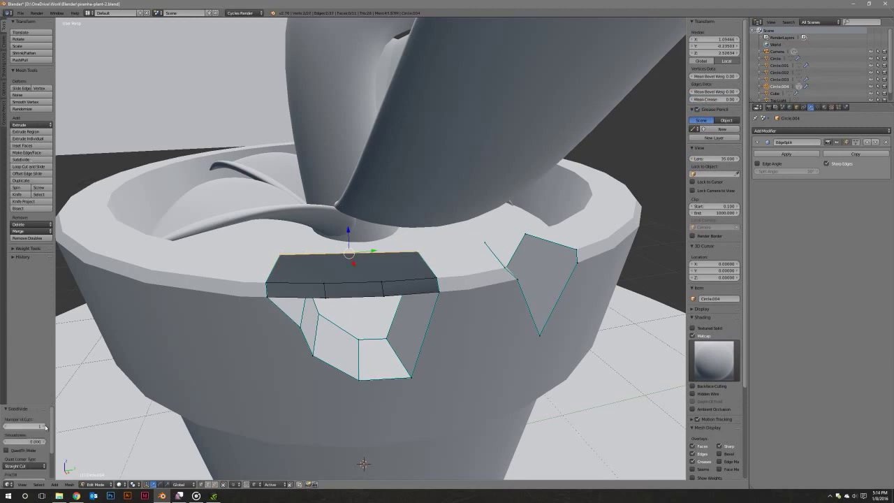
right_click(322, 257)
right_click(372, 255)
middle_drag(372, 255, 369, 249)
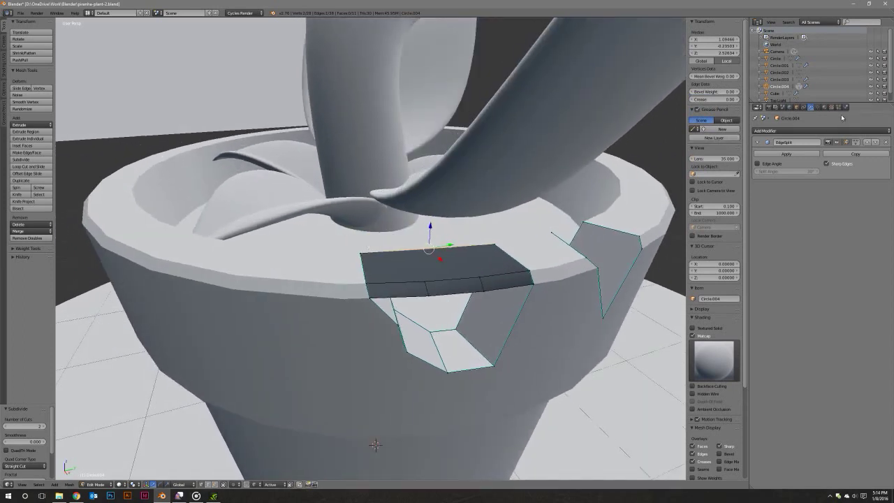
Rename the plant object to Plant and the pot object to Pot.
key(Tab)
right_click(480, 167)
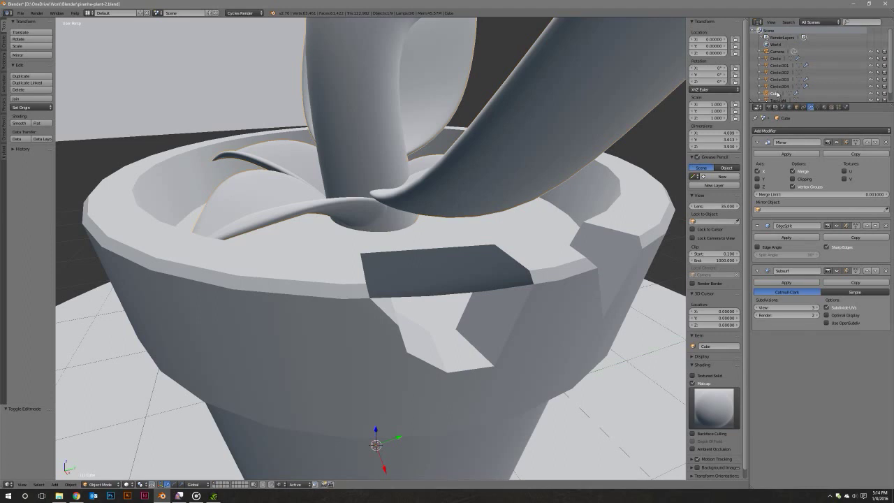
double_click(775, 93)
text(Plant)
key(Return)
right_click(615, 209)
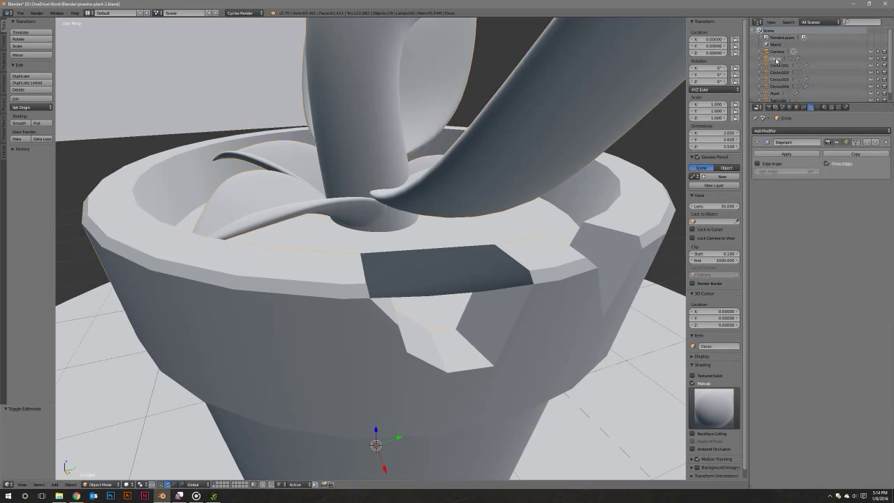
double_click(776, 60)
text(Pot)
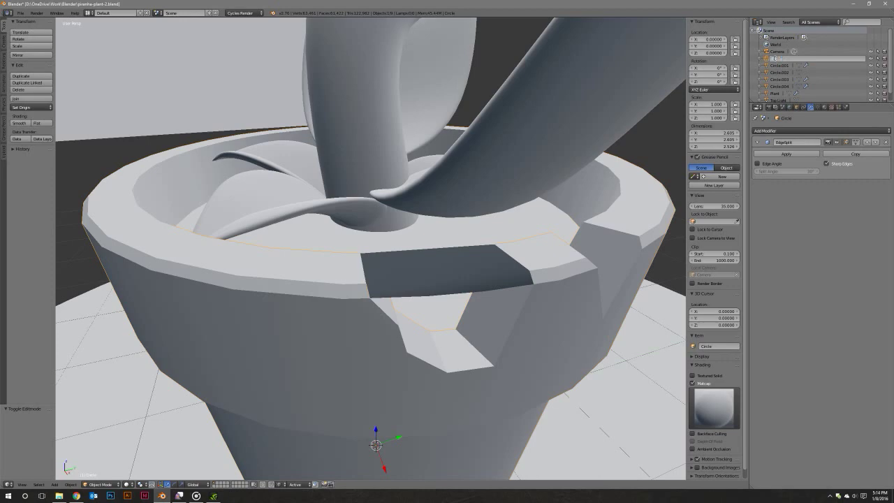
key(Return)
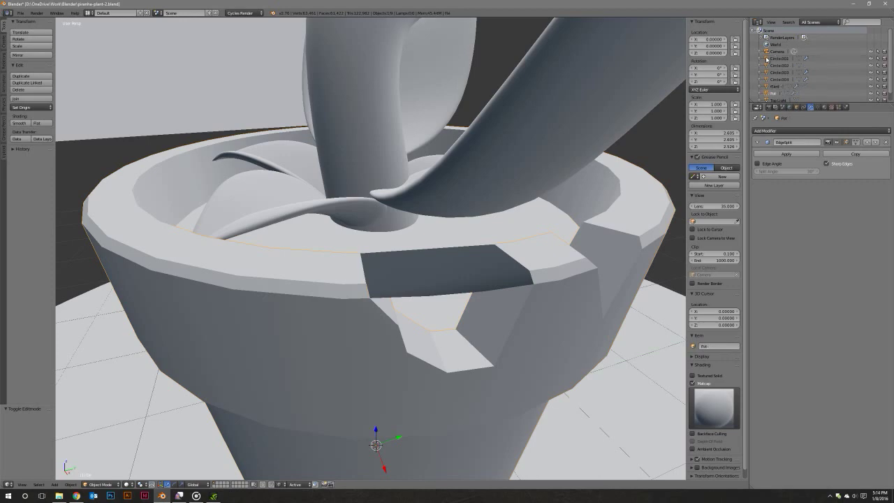
Rename the Circle.001 soil ring to Pot-Dirt.
click(775, 58)
scroll(435, 228, down, 5)
middle_drag(441, 228, 445, 230)
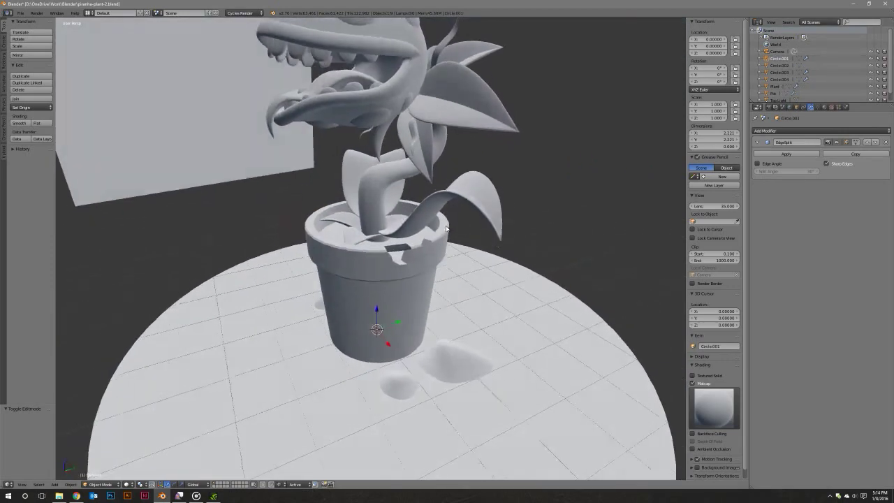
key(z)
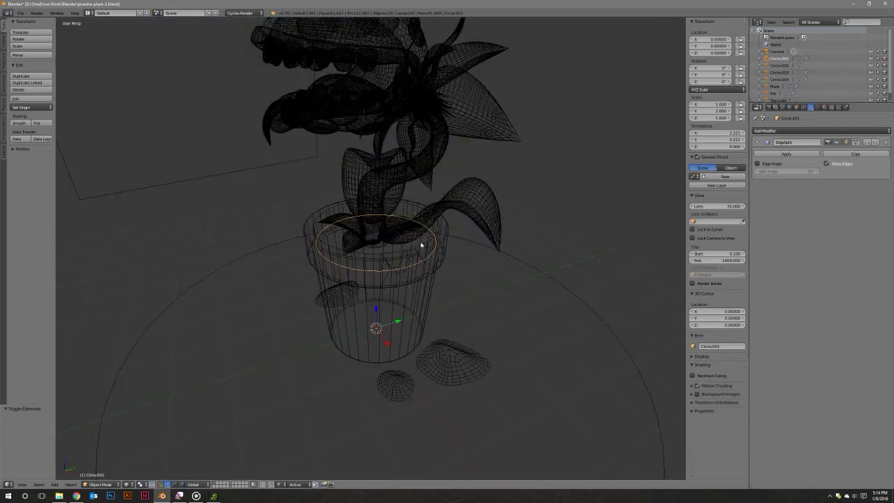
key(z)
key(z)
key(z)
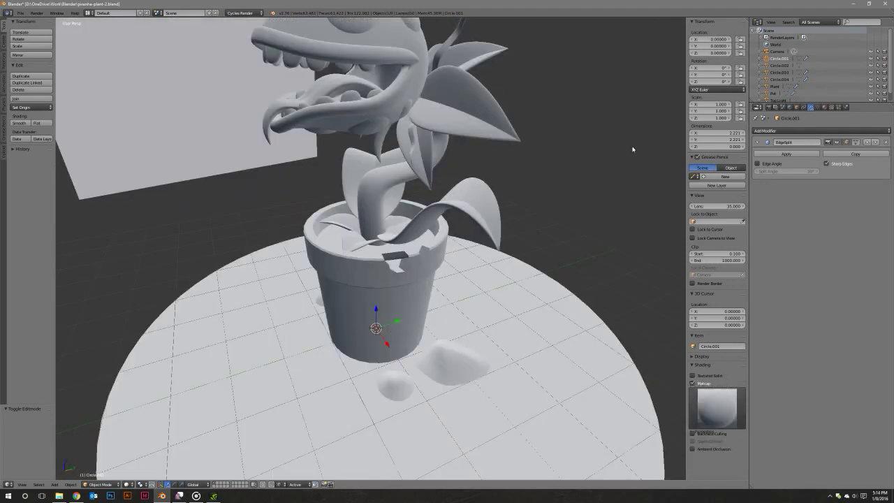
double_click(783, 59)
key(BackSpace)
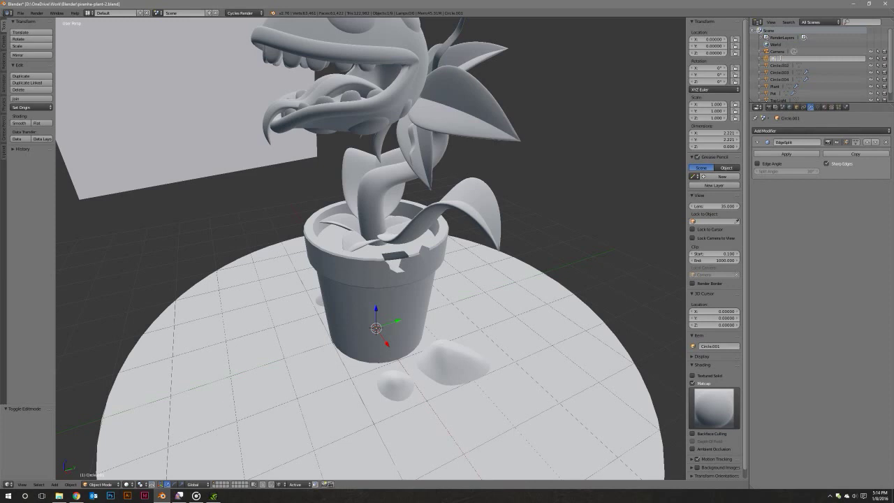
text(Head)
text(Pot.Dirt)
key(Return)
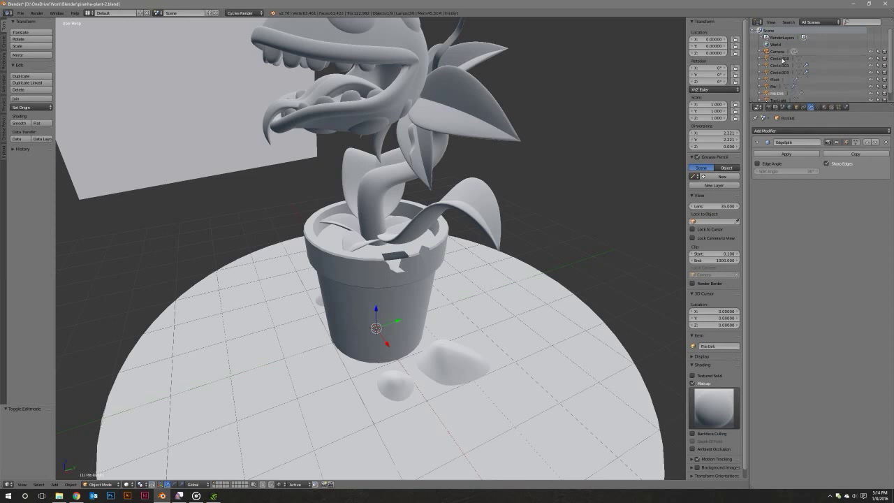
Rename Circle.002 to Ground and Circle.003 to Ground-Dirt, then frame Circle.004.
click(772, 60)
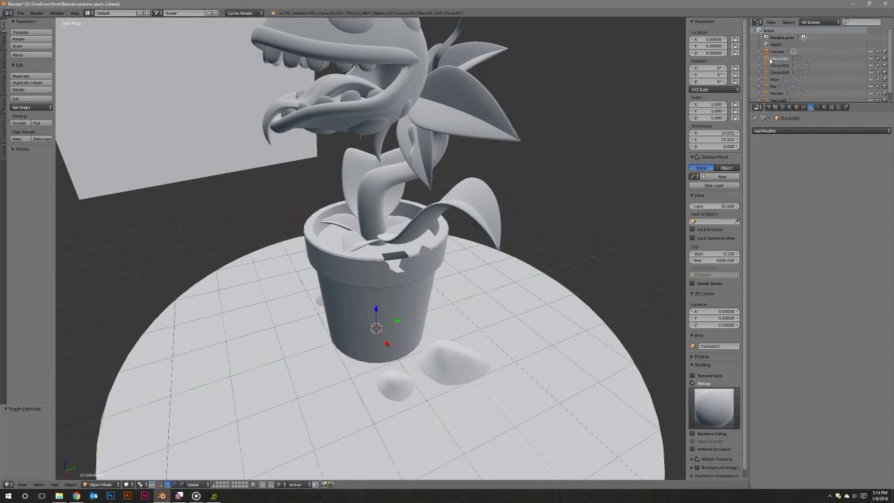
double_click(775, 58)
key(BackSpace)
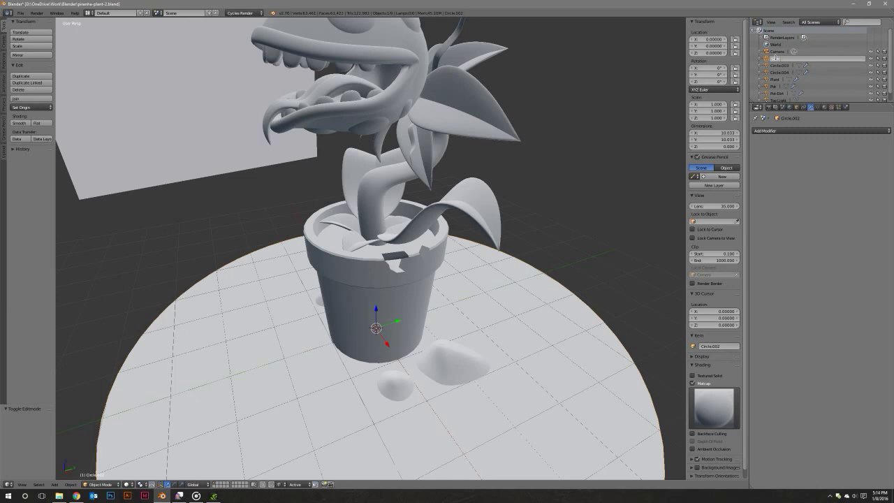
text(Ground)
key(Return)
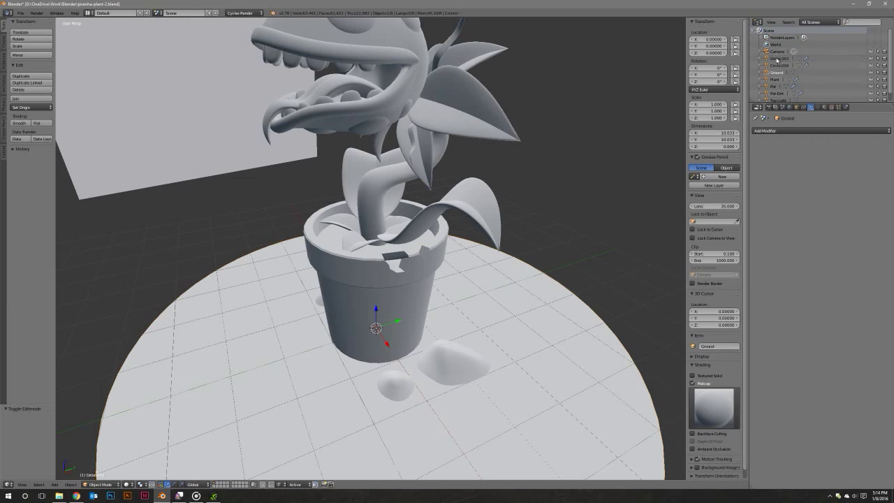
click(767, 59)
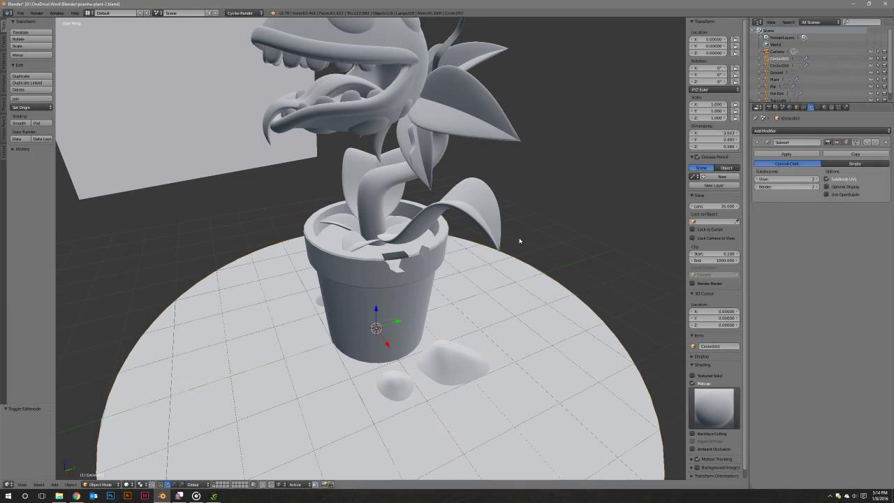
double_click(780, 59)
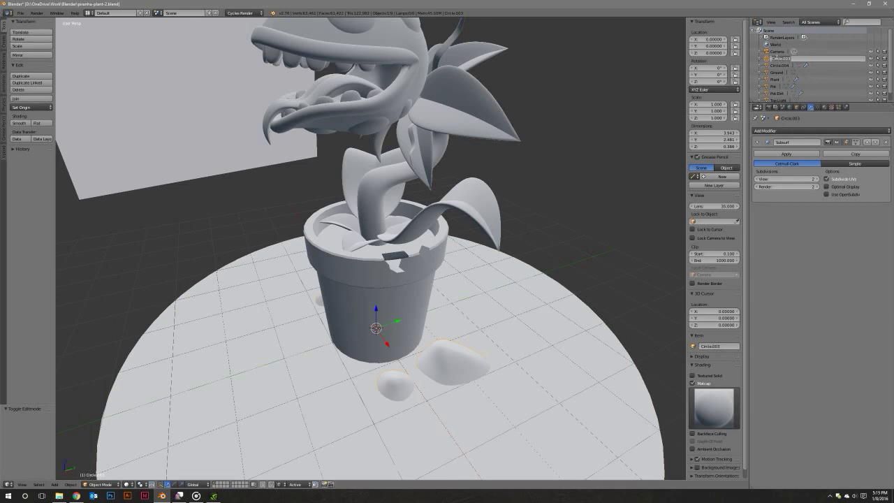
key(BackSpace)
text(Ground-Dirt)
key(Return)
click(779, 59)
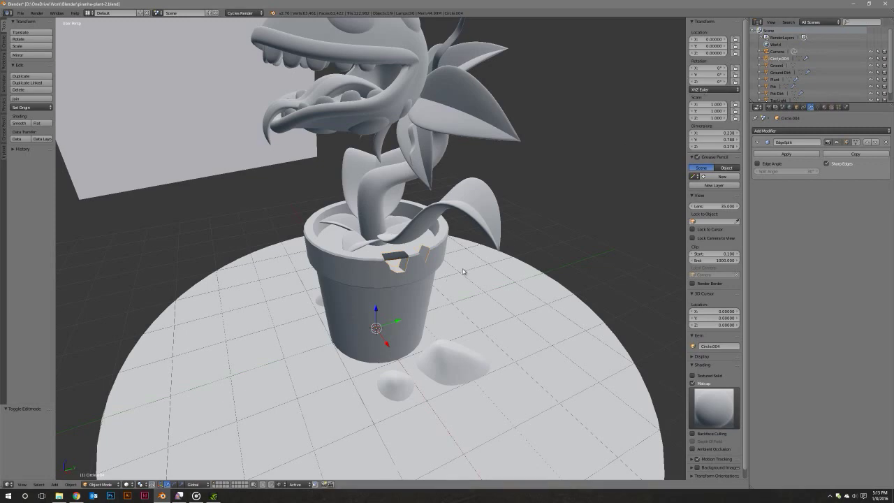
key(KP_Decimal)
Hide the Plant and view the pot from the top in wireframe.
key(Tab)
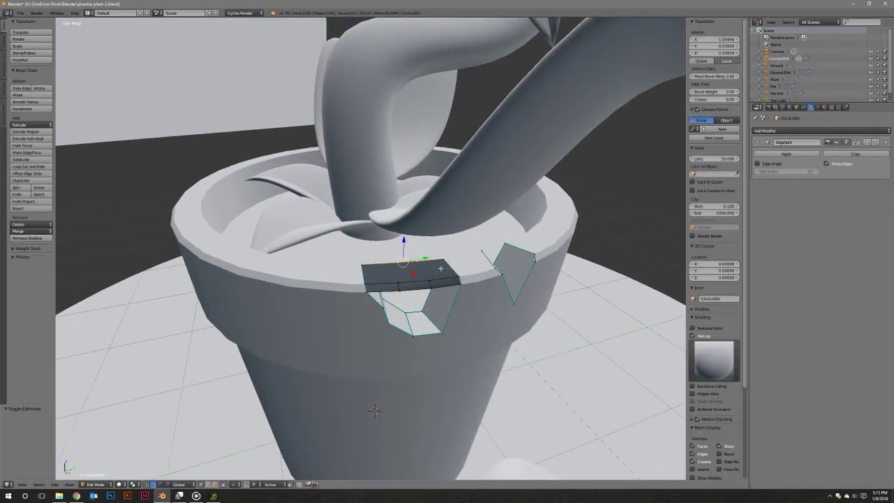
key(Tab)
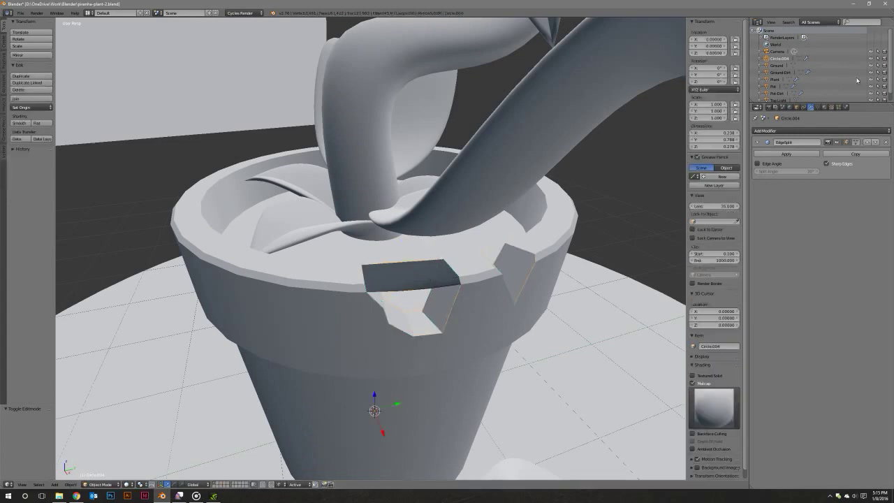
scroll(853, 77, down, 1)
click(871, 71)
middle_drag(455, 175, 475, 202)
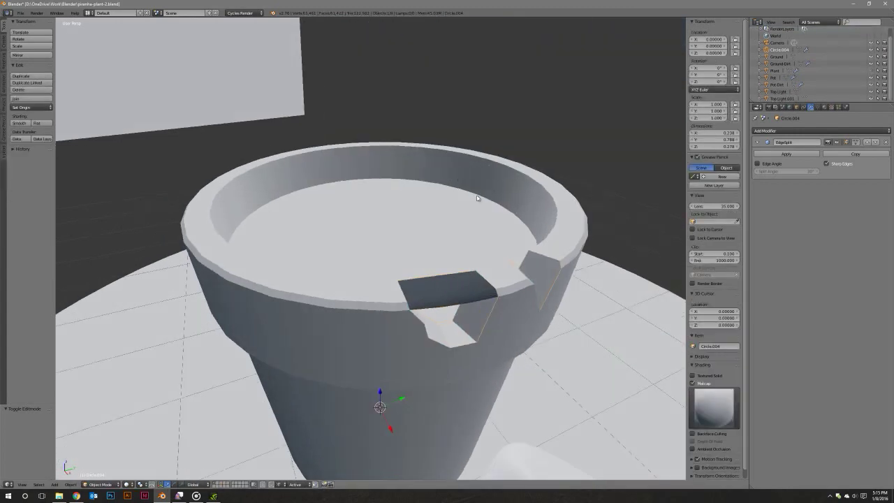
key(KP_7)
key(z)
scroll(417, 231, up, 2)
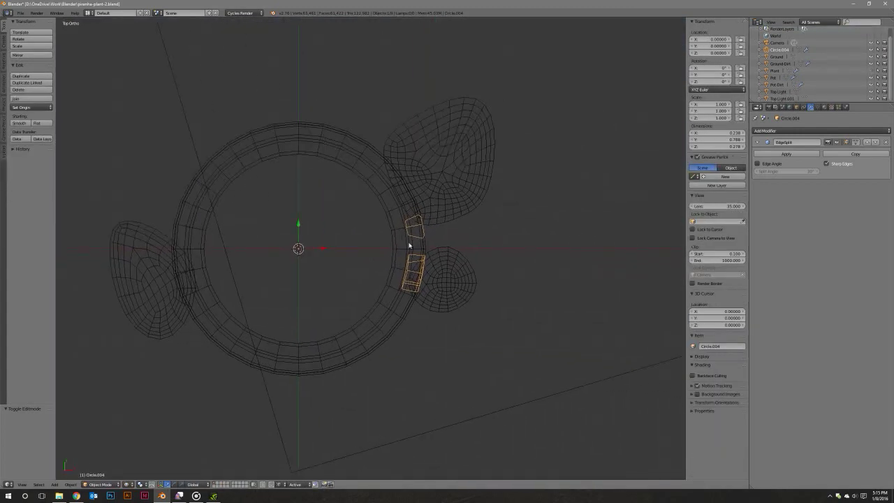
scroll(467, 259, up, 6)
mouse_move(467, 259)
shift+middle_down()
mouse_move(338, 189)
mouse_move(394, 175)
shift+middle_up()
scroll(404, 209, up, 1)
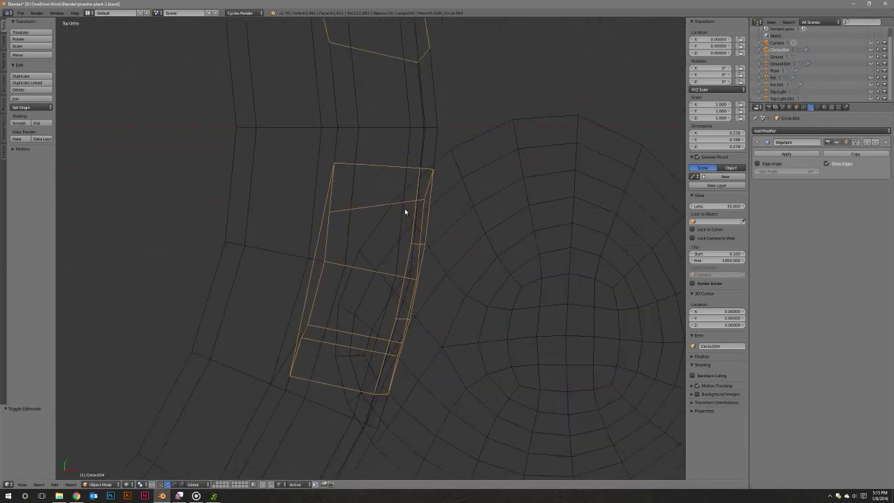
In Edit Mode, select the front chip piece's faces from the top view.
key(Tab)
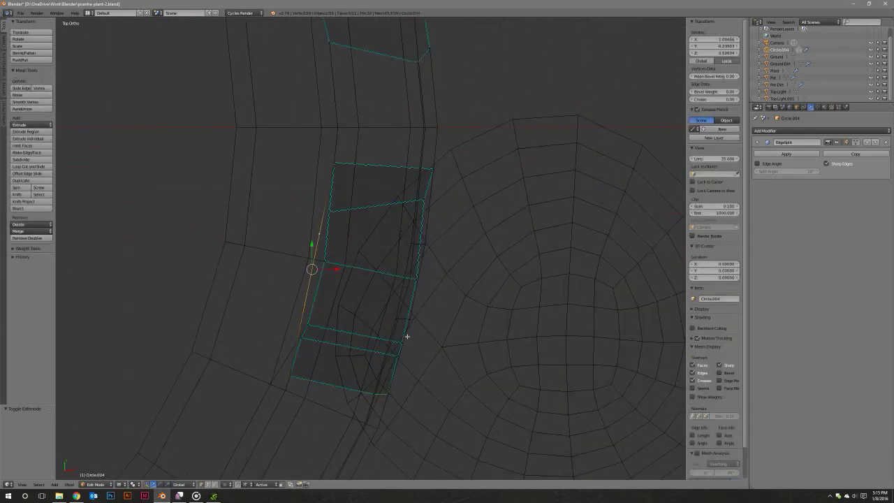
scroll(407, 336, down, 5)
scroll(393, 301, down, 3)
mouse_move(363, 301)
middle_down()
mouse_move(369, 272)
mouse_move(405, 226)
mouse_move(398, 237)
middle_up()
right_click(368, 178)
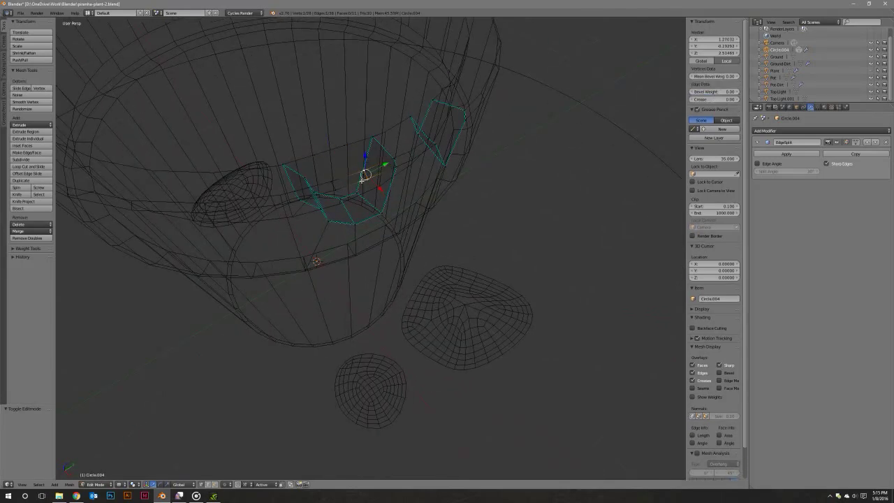
key(KP_7)
scroll(431, 230, up, 1)
scroll(433, 273, up, 3)
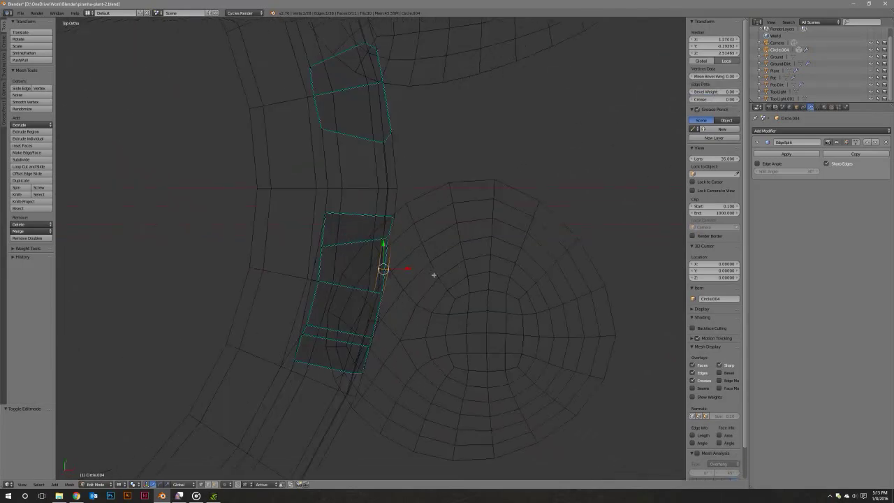
scroll(437, 273, up, 3)
shift+middle_drag(437, 273, 393, 259)
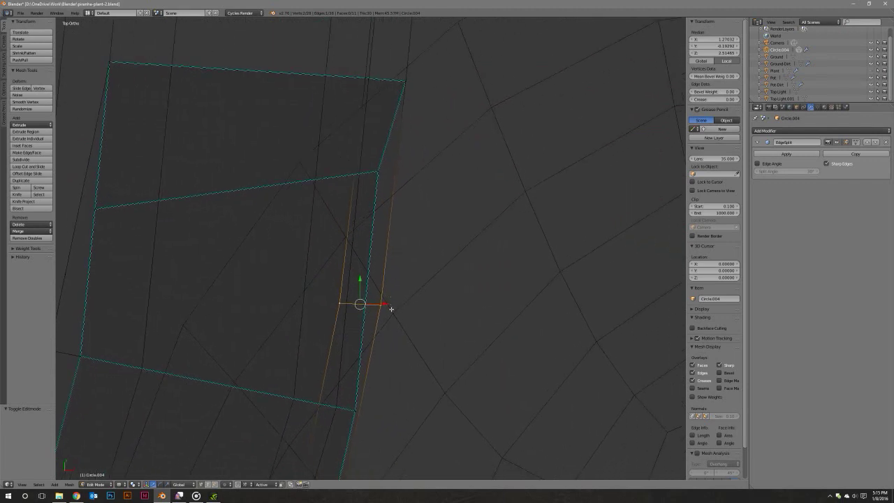
Slide the selected chip vertices left along X to line up with the rim.
drag(386, 305, 315, 300)
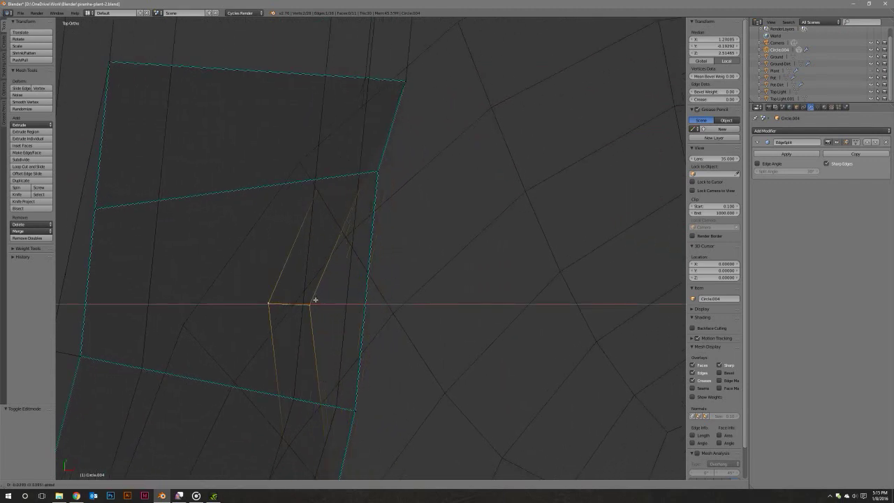
click(379, 303)
scroll(409, 299, down, 5)
mouse_move(409, 300)
middle_down()
mouse_move(363, 309)
mouse_move(400, 273)
mouse_move(407, 309)
mouse_move(421, 306)
mouse_move(409, 305)
mouse_move(411, 314)
mouse_move(405, 307)
middle_up()
mouse_move(385, 228)
mouse_down()
mouse_move(354, 222)
mouse_move(373, 221)
mouse_up()
Nudge the front chip's vertices along X so they hug the pot rim.
key(z)
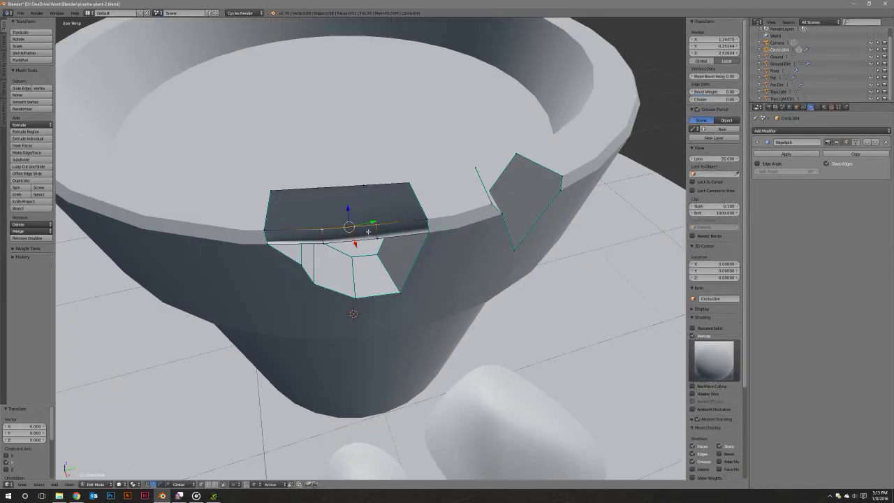
mouse_move(372, 220)
middle_down()
mouse_move(363, 265)
mouse_move(361, 247)
mouse_move(289, 349)
mouse_move(265, 368)
middle_up()
click(265, 367)
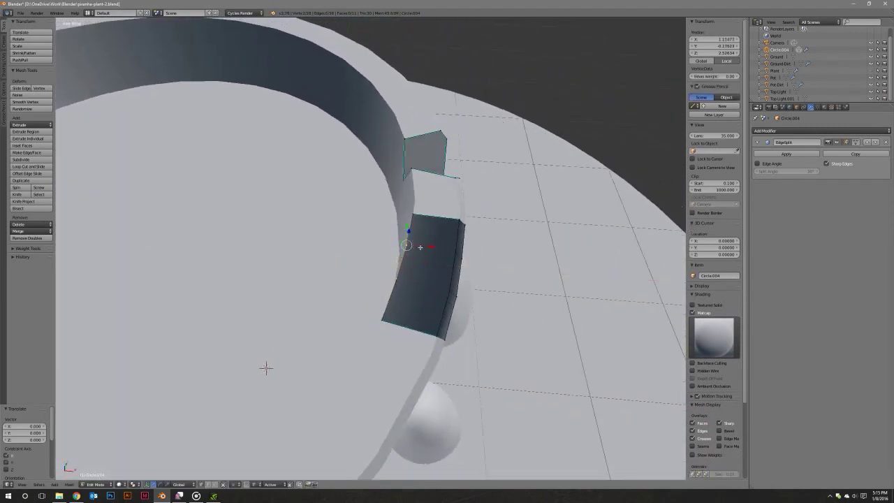
key(g)
click(265, 367)
click(397, 278)
key(g)
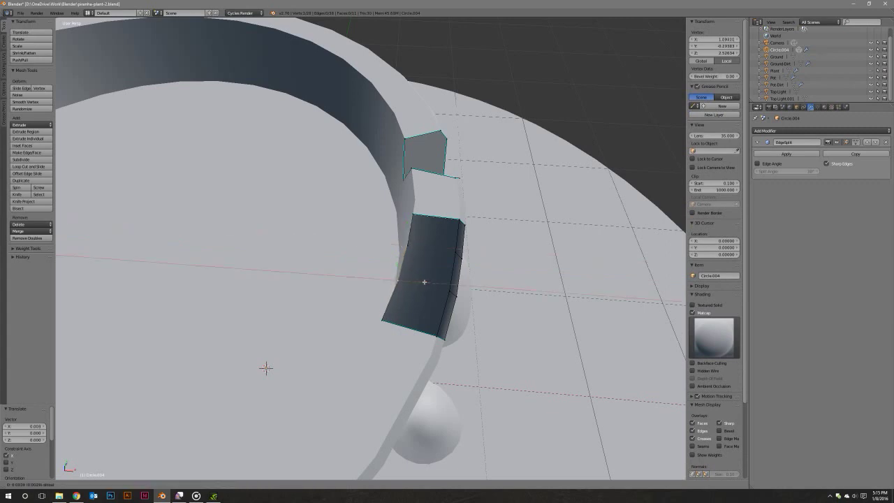
click(400, 269)
Join two chip vertices with a new edge cutting across the top face.
middle_drag(399, 268, 392, 255)
right_click(380, 245)
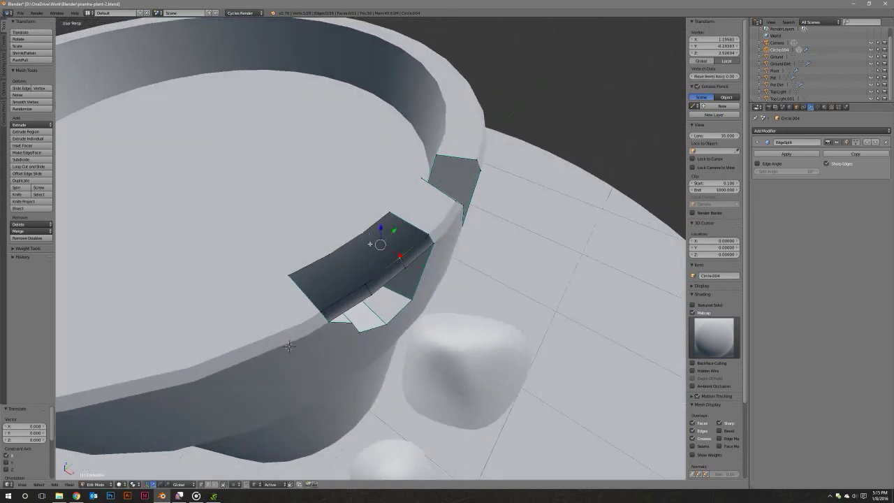
shift+right_click(335, 256)
key(j)
middle_drag(348, 259, 336, 280)
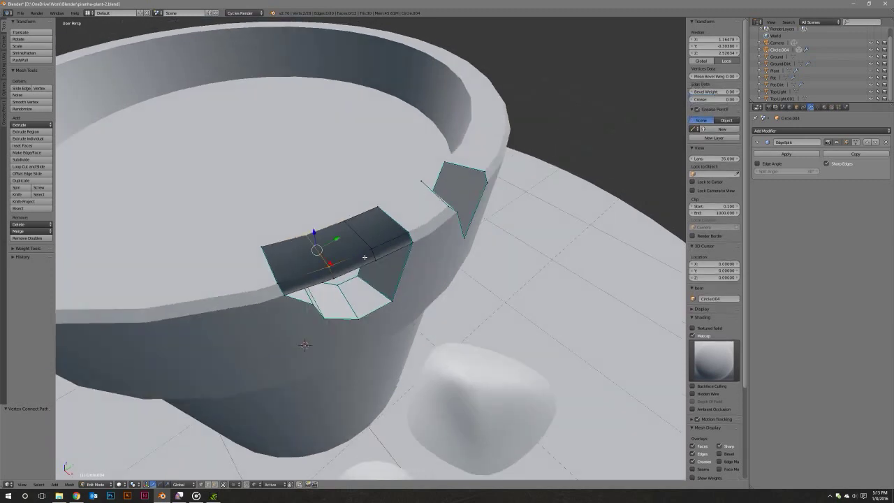
Select the whole chip mesh and make its normals consistent.
key(a)
key(a)
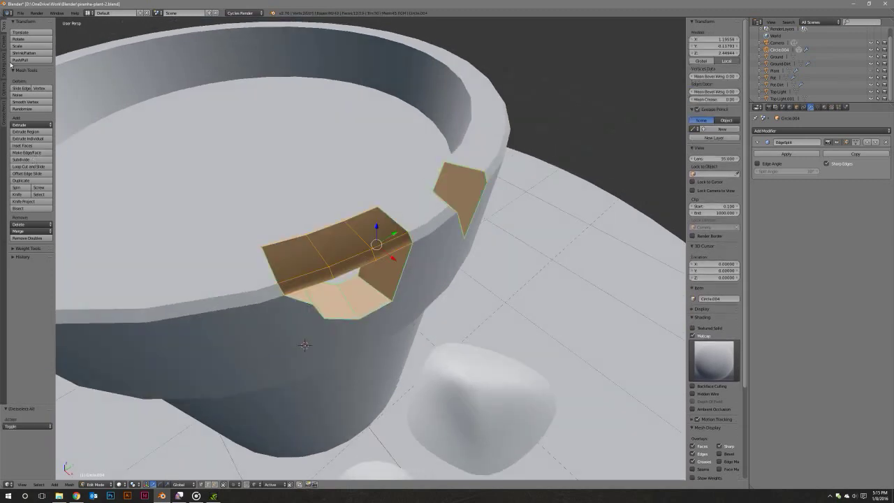
click(4, 65)
click(28, 82)
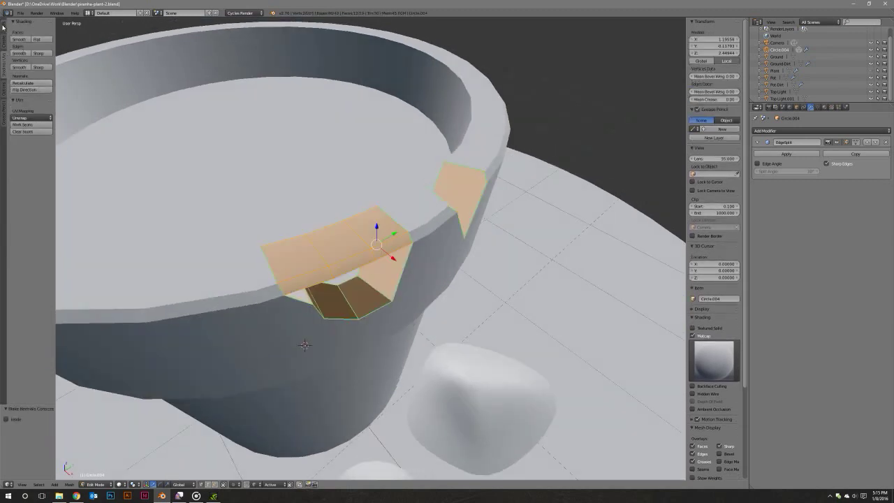
click(4, 28)
Fill a face between a chip vertex and two rim vertices.
middle_drag(335, 199, 339, 193)
middle_drag(385, 252, 348, 246)
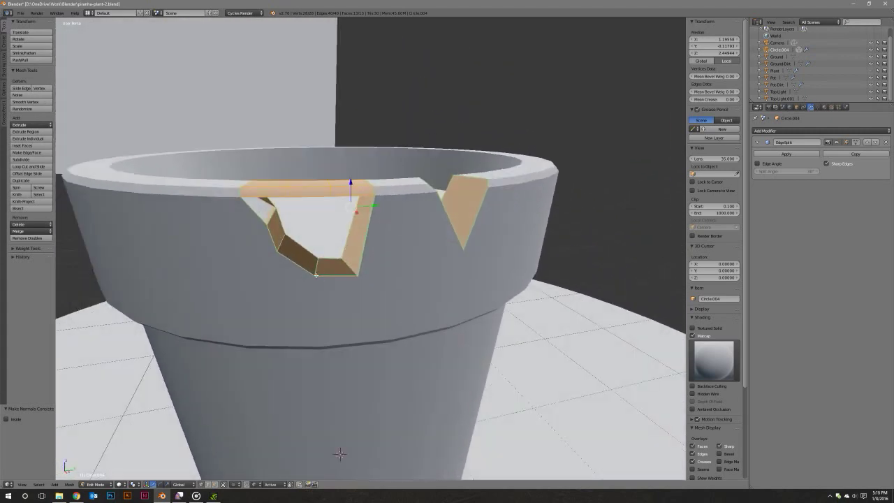
right_click(318, 276)
middle_drag(319, 276, 328, 263)
shift+right_click(330, 222)
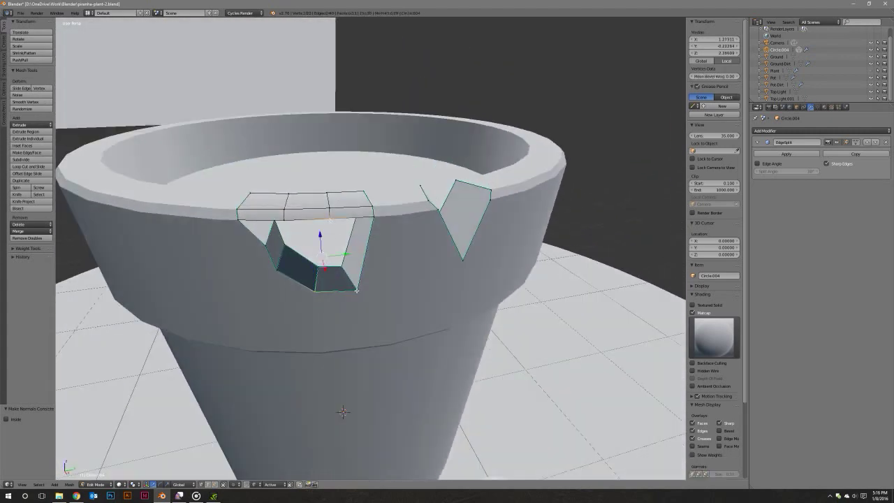
shift+right_click(374, 218)
key(f)
mouse_move(379, 249)
middle_down()
mouse_move(356, 221)
mouse_move(317, 245)
middle_up()
Fill the thin sliver between three chip vertices with a triangle face.
scroll(338, 239, down, 3)
right_click(316, 245)
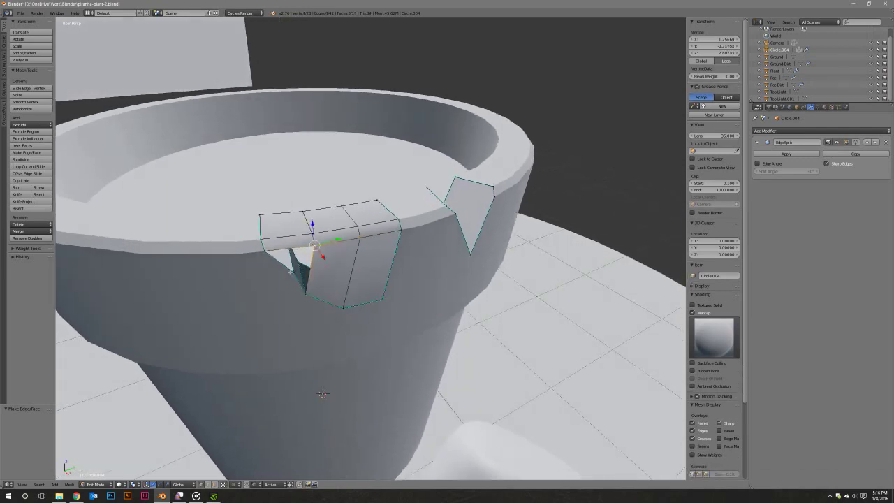
right_click(292, 270)
shift+right_click(289, 270)
key(f)
mouse_move(289, 270)
middle_down()
mouse_move(404, 277)
mouse_move(386, 286)
middle_up()
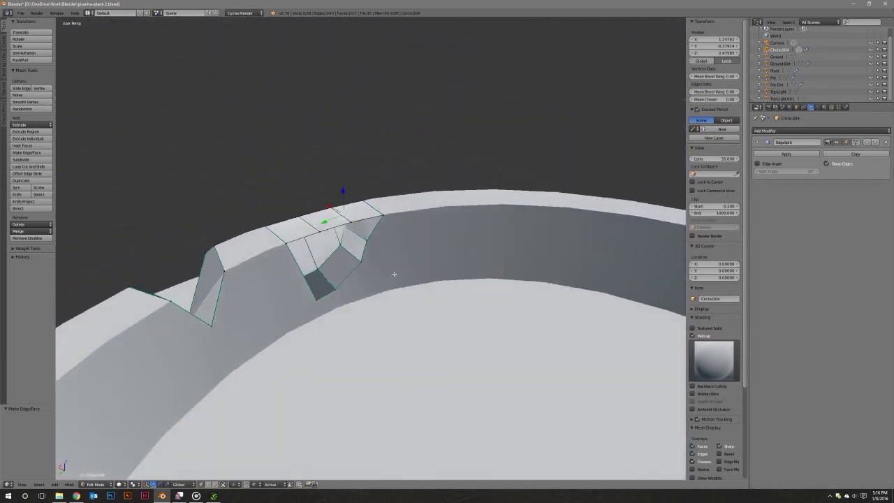
Join three more chip vertices with a new face over the rim.
right_click(347, 227)
shift+right_click(372, 196)
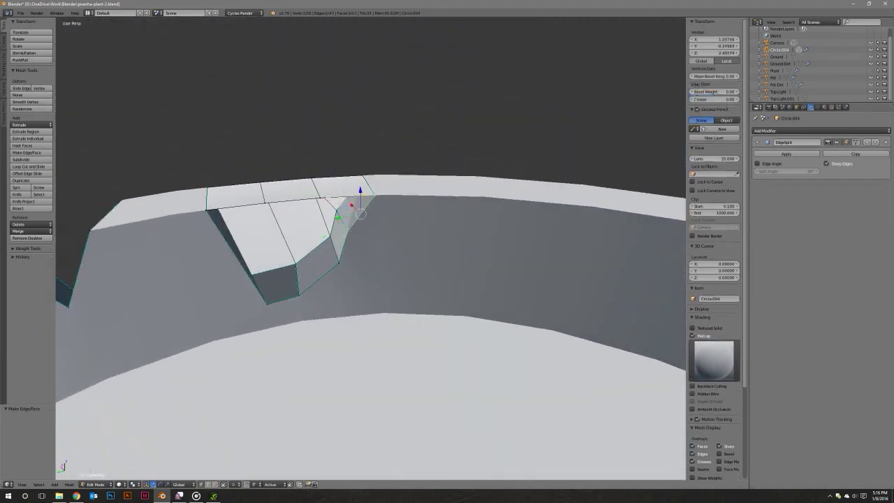
shift+right_click(318, 197)
key(f)
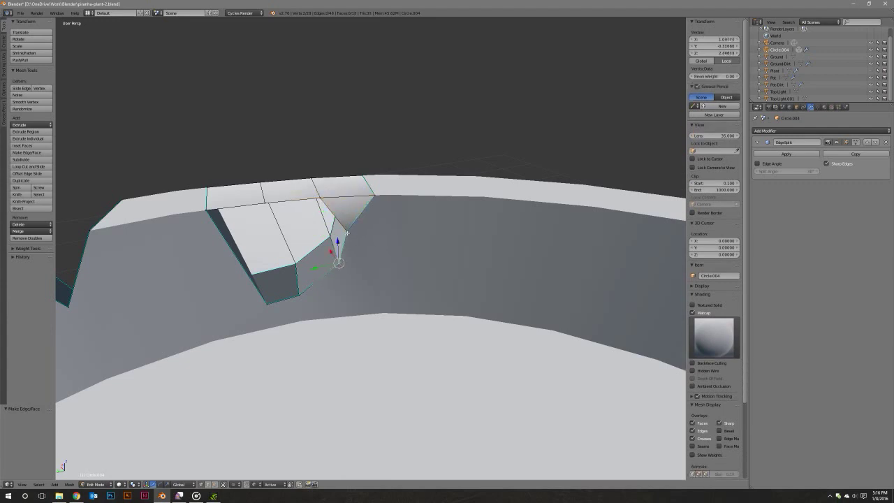
middle_drag(323, 201, 447, 265)
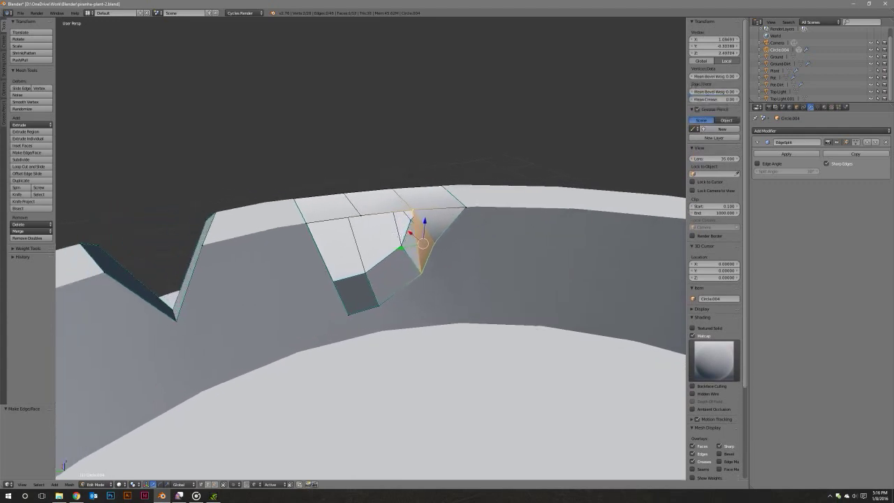
Close the remaining inner-wall gap with a face across four vertices.
right_click(421, 268)
shift+right_click(412, 210)
shift+right_click(350, 217)
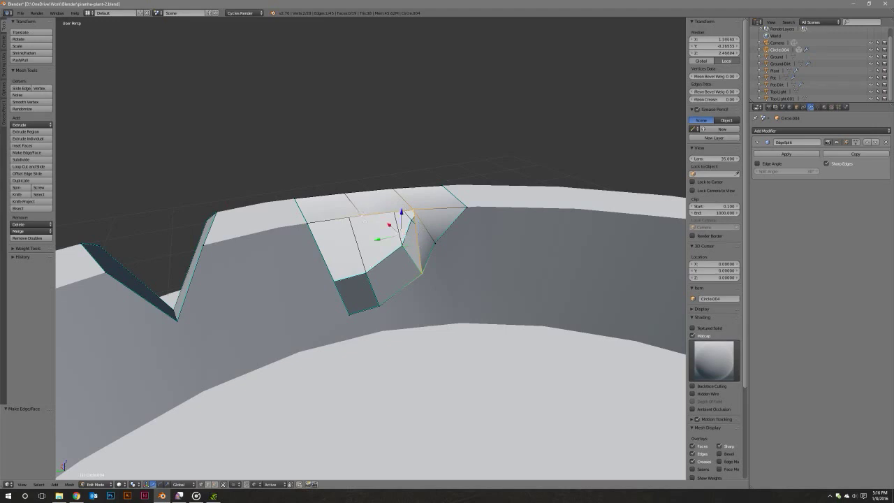
shift+right_click(379, 305)
key(f)
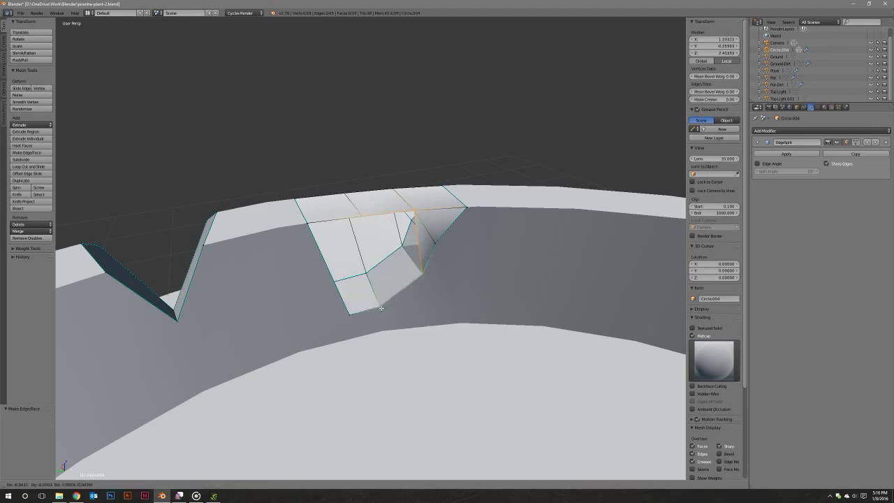
key(f)
Select the chip's new quad face for splitting.
right_click(379, 305)
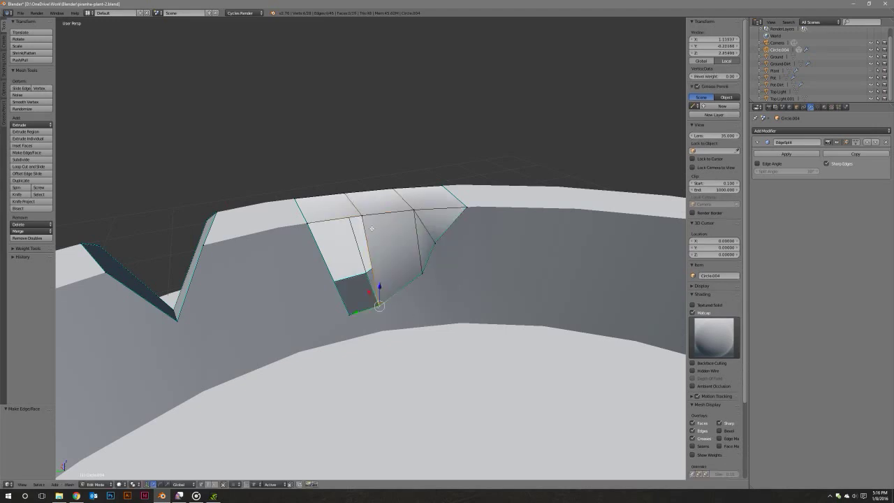
shift+right_click(362, 215)
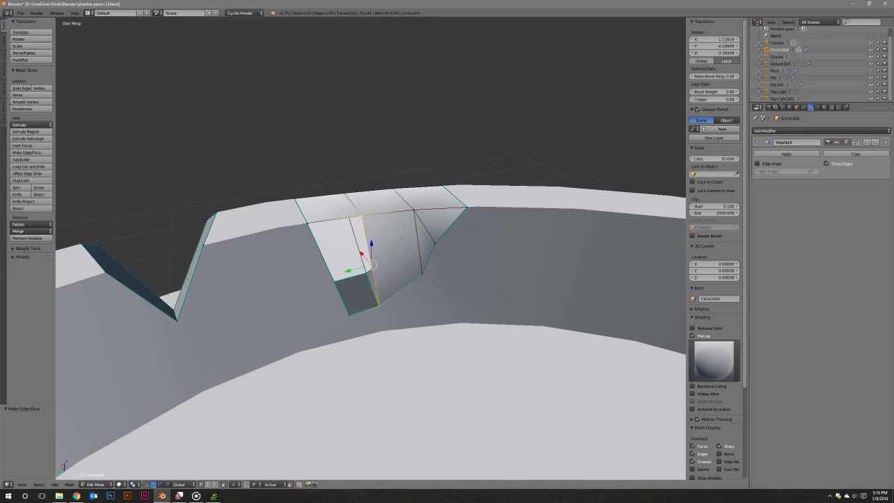
shift+right_click(352, 316)
key(f)
middle_drag(314, 289, 334, 292)
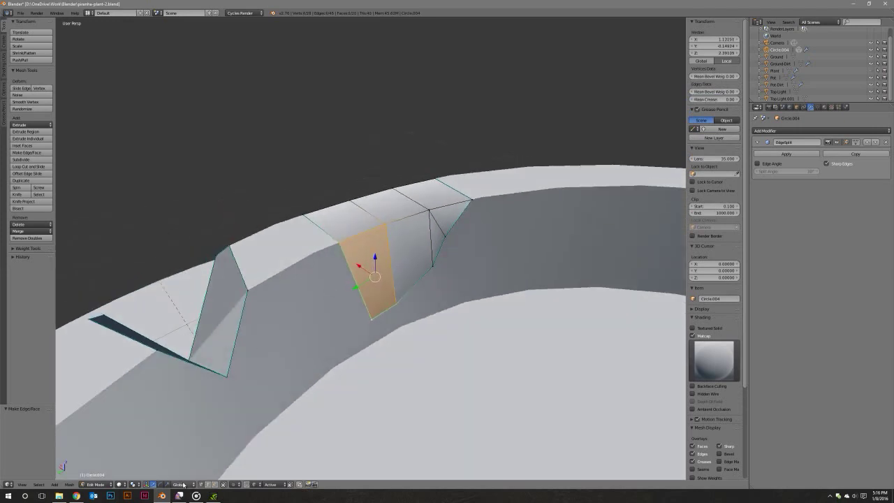
Loop-cut a vertical edge through the quad and mark the selected edges sharp.
key(ctrl+r)
click(447, 199)
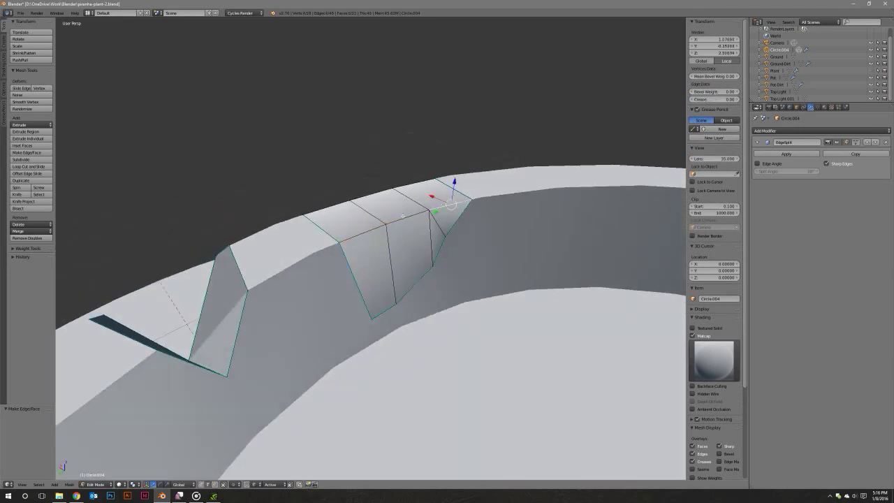
key(ctrl+e)
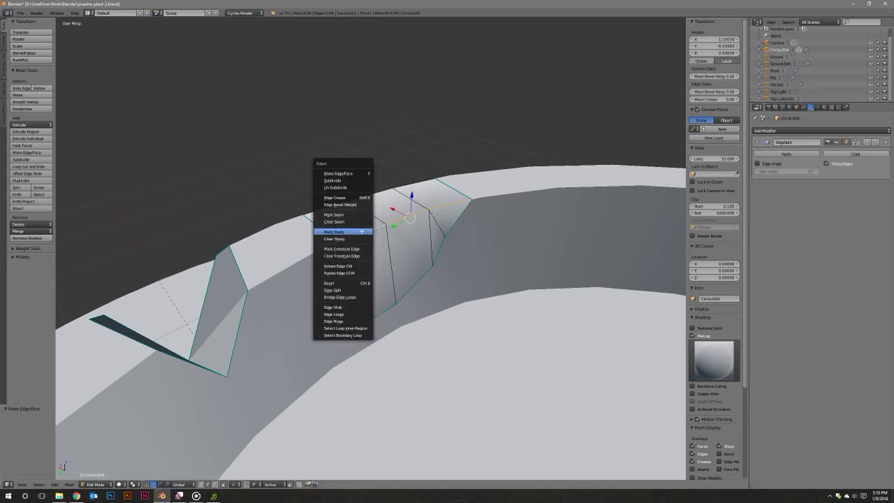
click(361, 230)
middle_drag(361, 230, 334, 237)
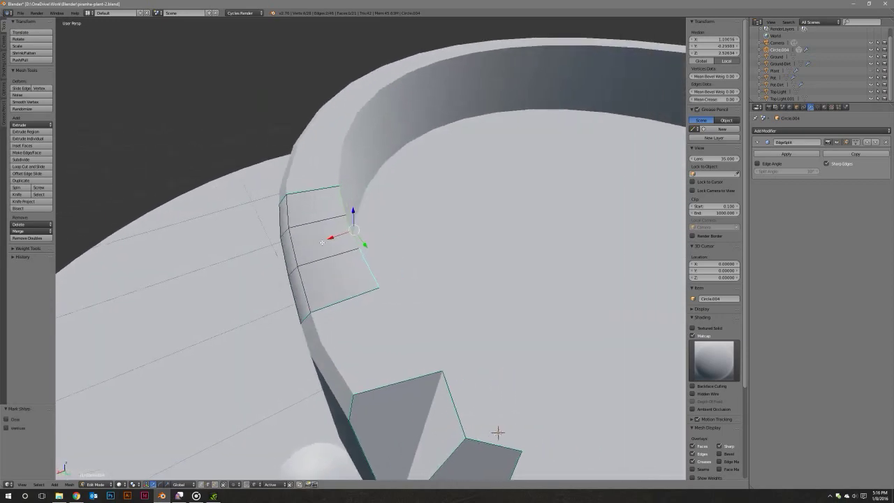
Mark two more chip edges as sharp.
shift+click(334, 237)
key(ctrl+e)
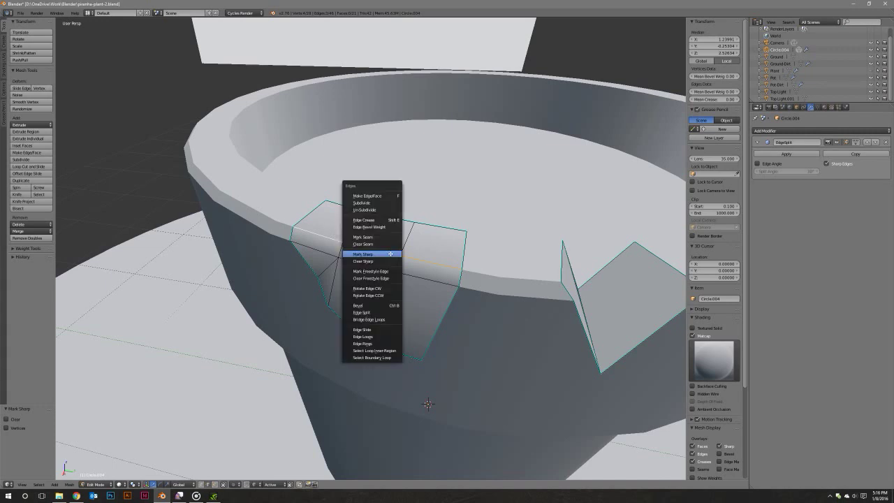
click(360, 255)
shift+click(360, 260)
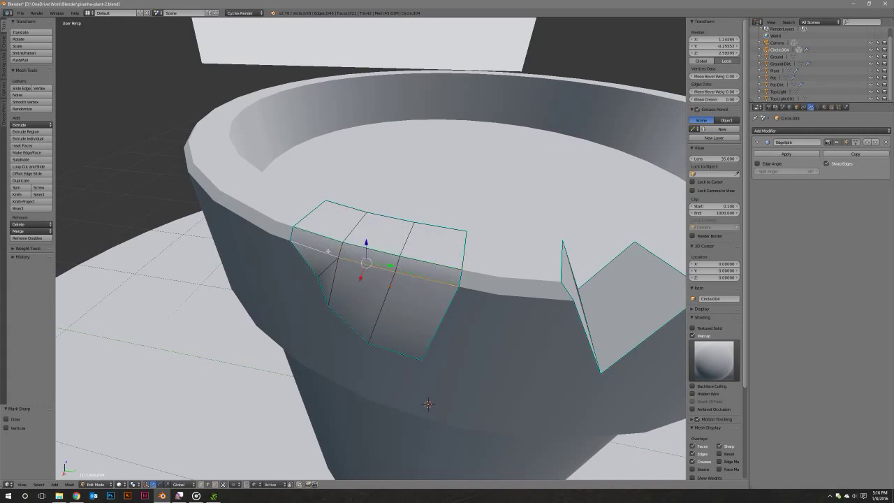
key(ctrl+e)
click(328, 251)
Check the notch's crisp shading in Object Mode, then return to Edit Mode.
scroll(418, 264, down, 5)
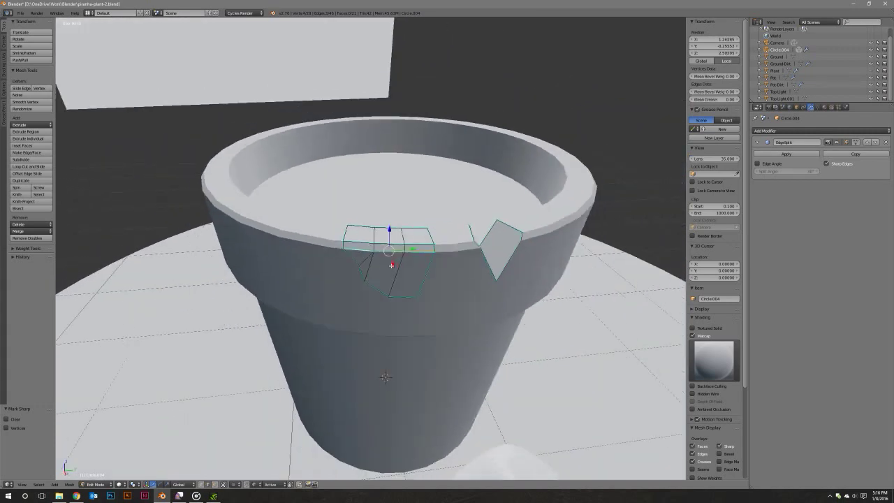
key(Tab)
scroll(447, 260, up, 3)
mouse_move(441, 257)
middle_down()
mouse_move(443, 265)
mouse_move(419, 235)
mouse_move(424, 241)
mouse_move(341, 255)
mouse_move(354, 261)
middle_up()
scroll(340, 255, up, 2)
key(Tab)
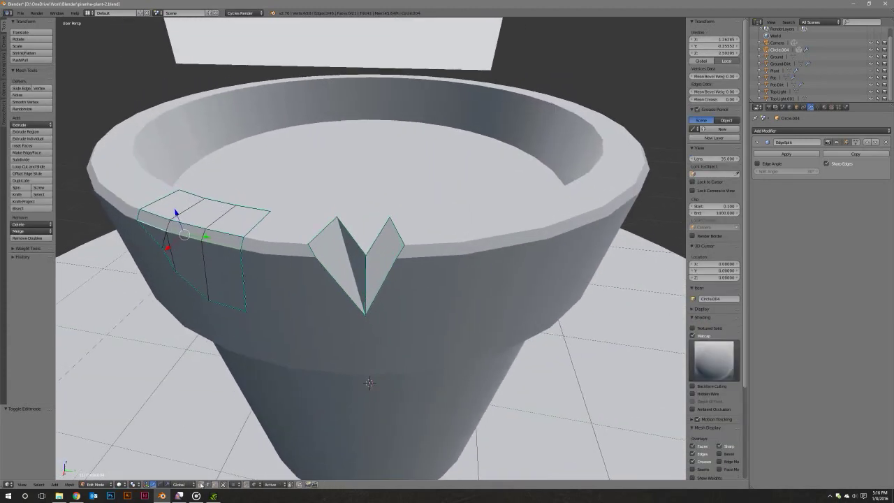
In edge select mode, bridge three notch edges with a new face.
click(201, 484)
right_click(396, 233)
right_click(372, 253)
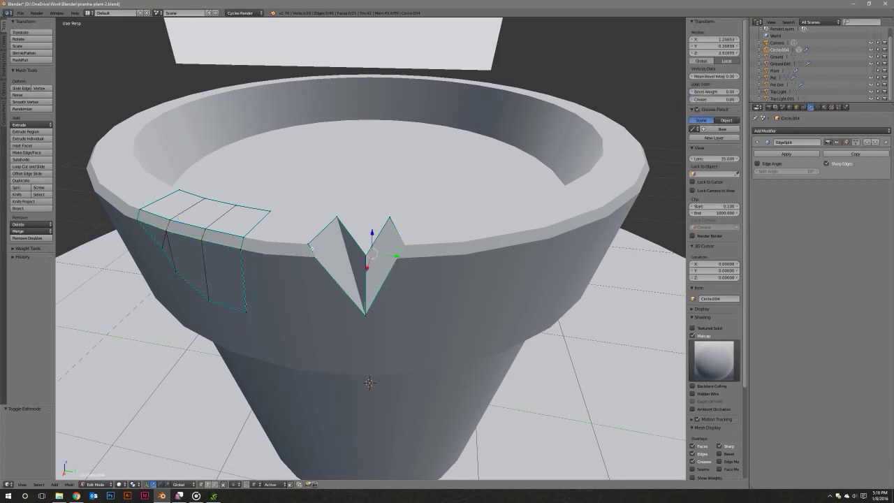
shift+right_click(312, 248)
key(f)
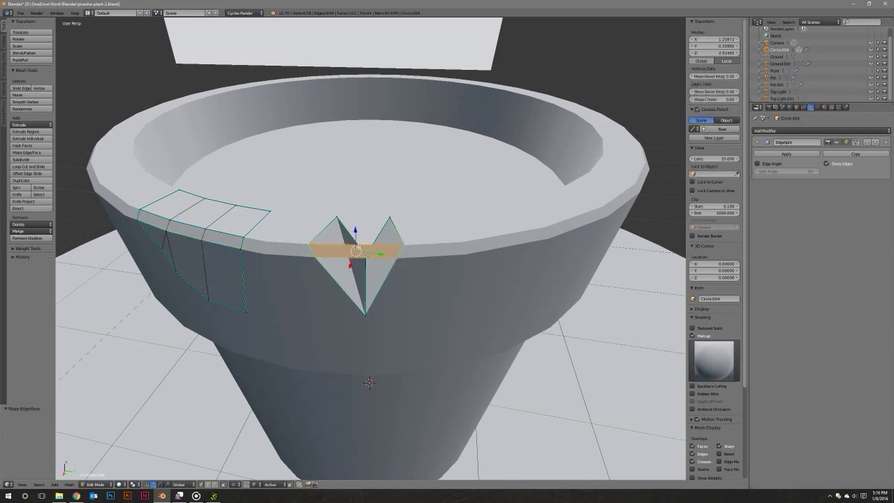
Subdivide the bridging face and shift the new middle edge along X.
right_click(356, 257)
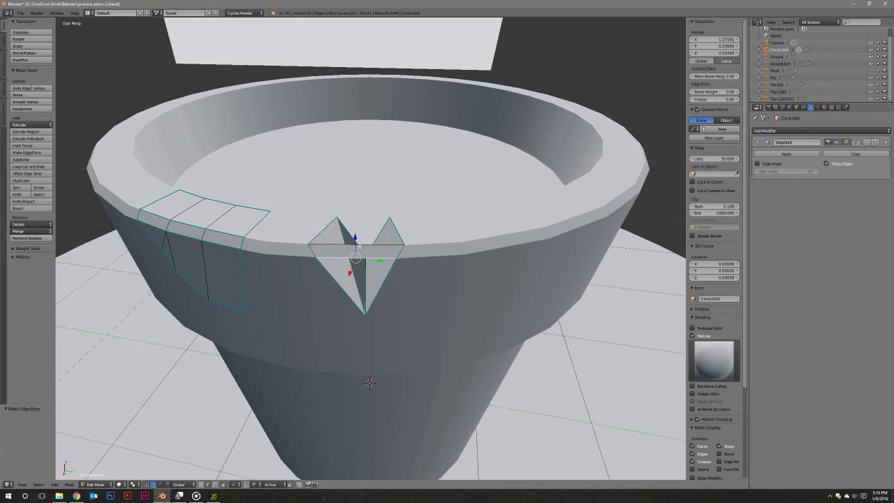
click(49, 160)
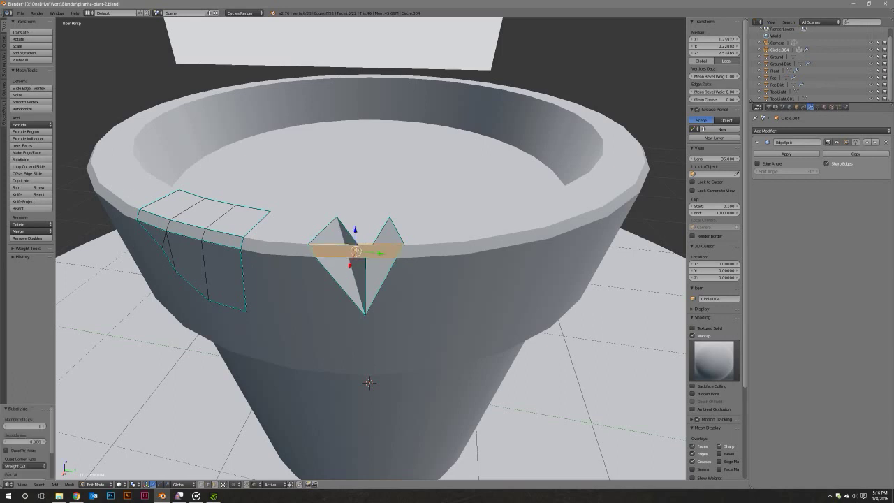
right_click(356, 251)
middle_drag(356, 252, 382, 257)
key(g)
key(x)
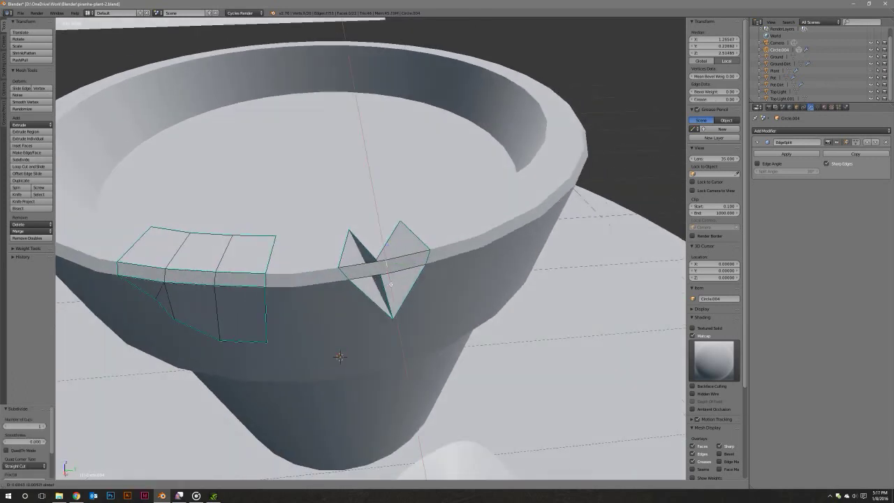
click(410, 280)
middle_drag(410, 279, 365, 270)
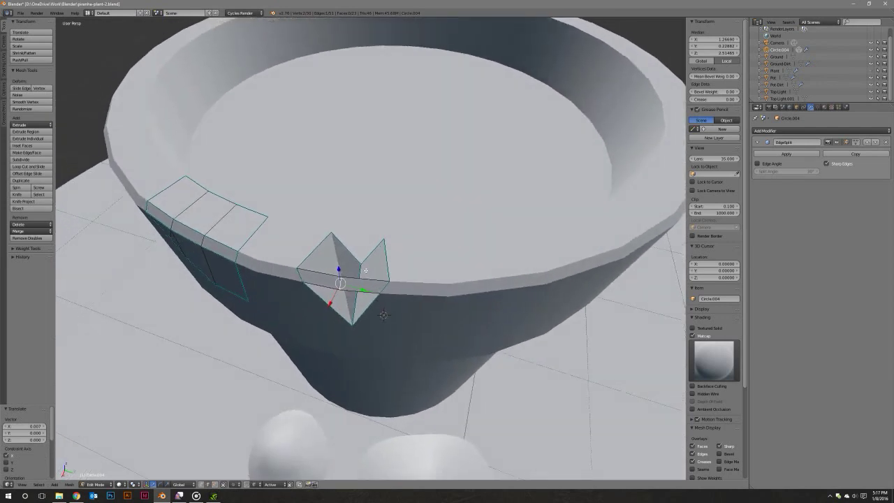
middle_drag(370, 262, 372, 262)
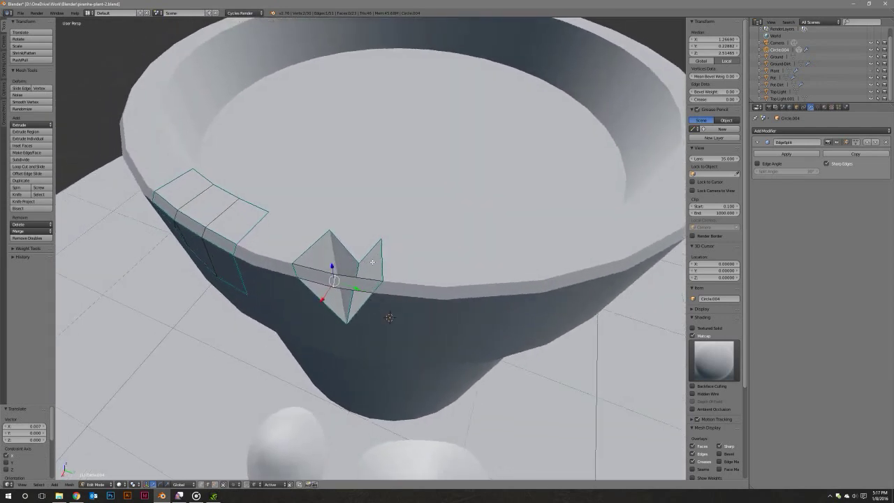
Fill the triangle at the pyramid apex and a face between both pyramid tips.
shift+right_click(320, 238)
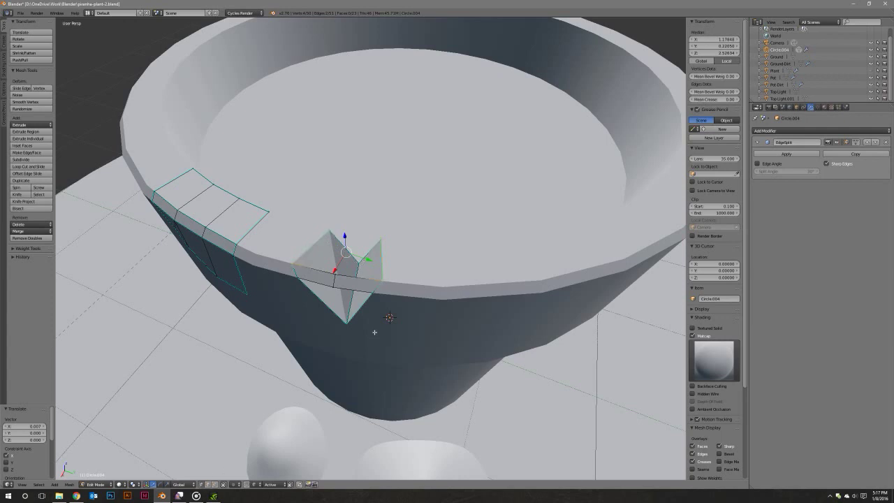
middle_drag(374, 332, 351, 318)
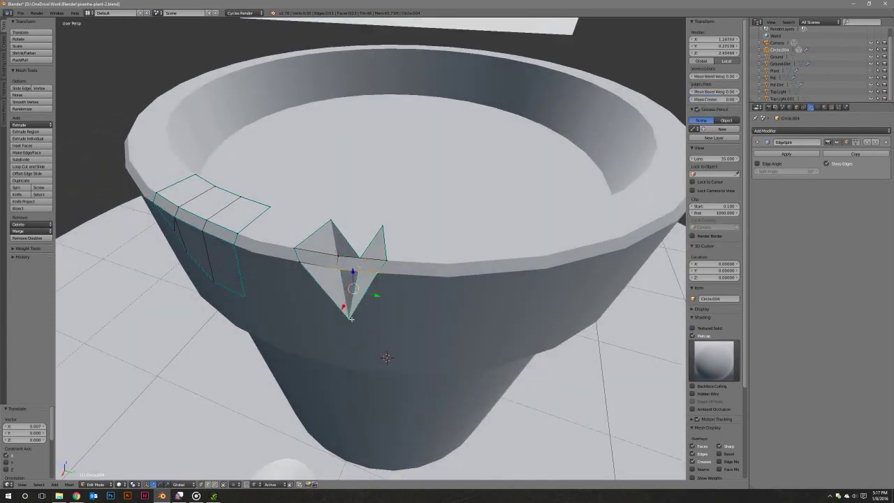
key(f)
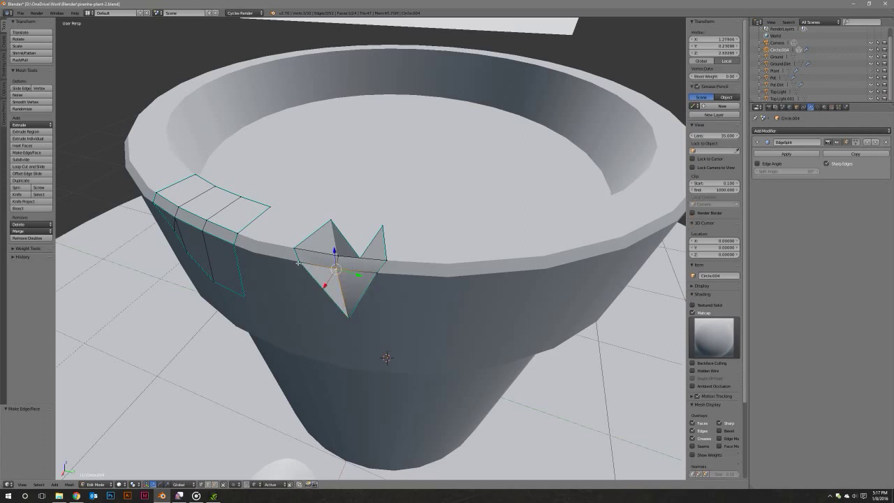
right_click(336, 270)
middle_drag(370, 293, 363, 287)
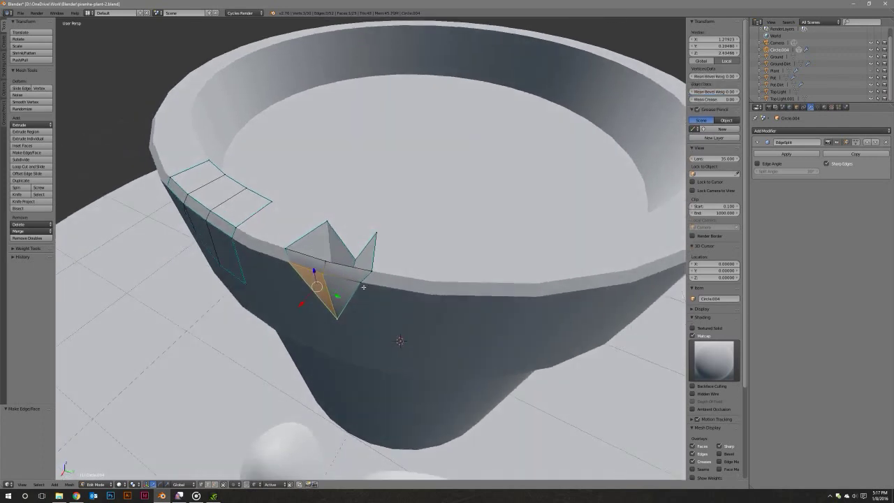
right_click(377, 234)
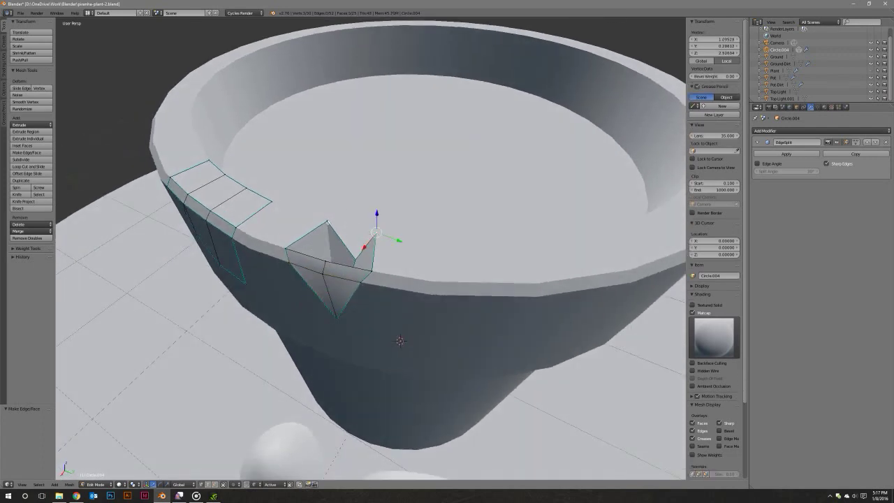
shift+right_click(342, 234)
key(f)
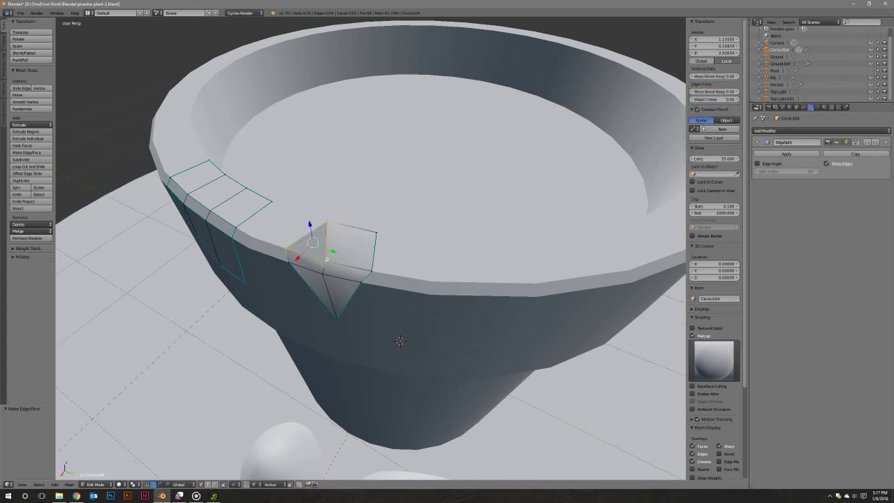
mouse_move(399, 340)
middle_down()
mouse_move(459, 389)
mouse_move(390, 249)
middle_up()
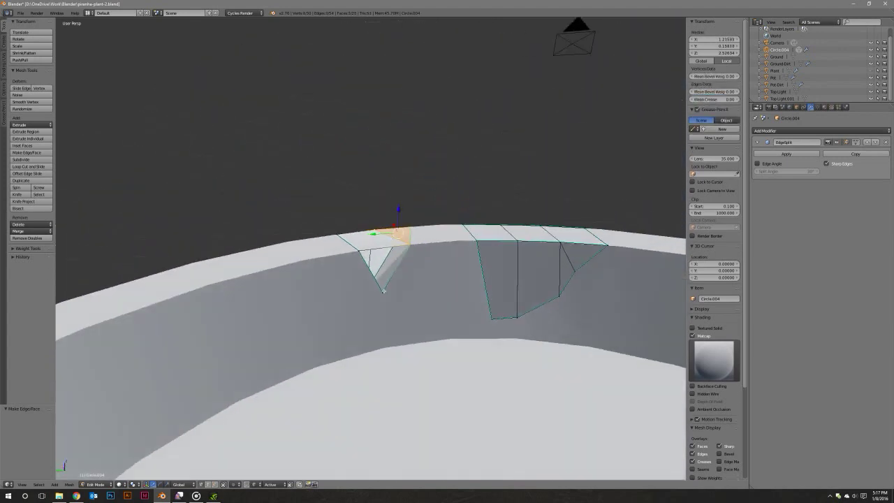
Select the small chip's triangle faces and mark their edges sharp.
right_click(370, 265)
scroll(353, 253, down, 4)
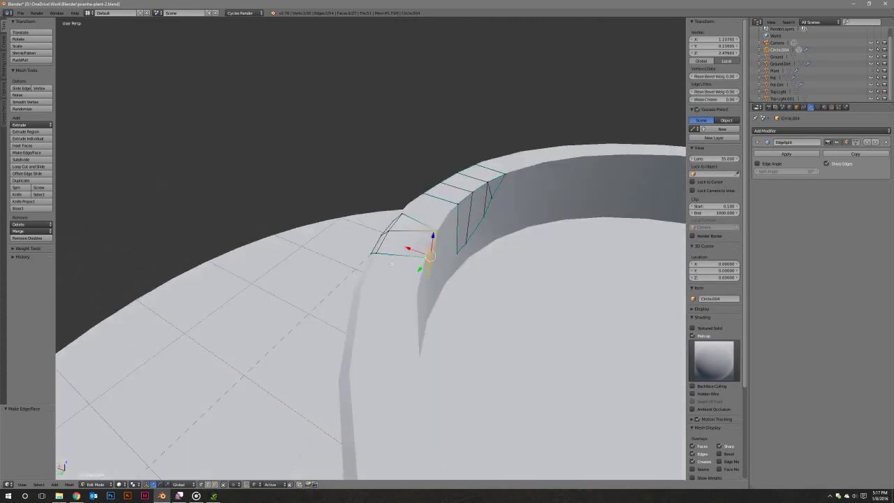
middle_drag(353, 252, 400, 352)
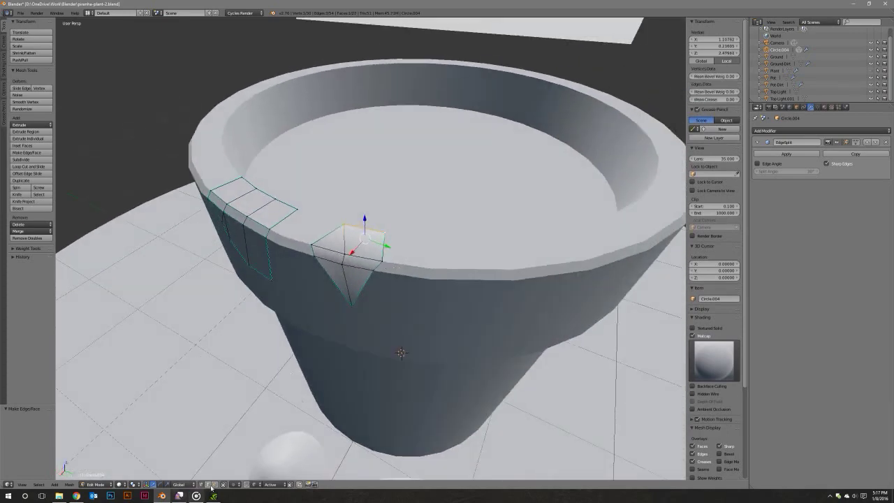
right_click(358, 269)
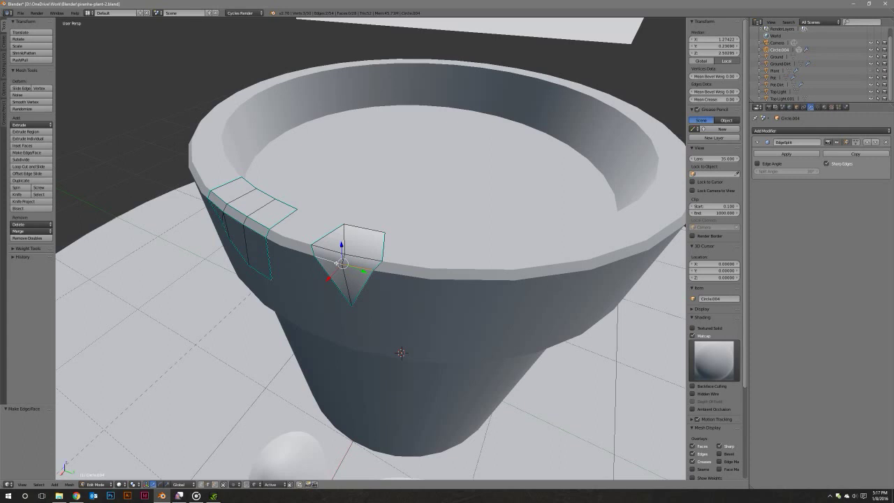
key(ctrl+e)
click(336, 263)
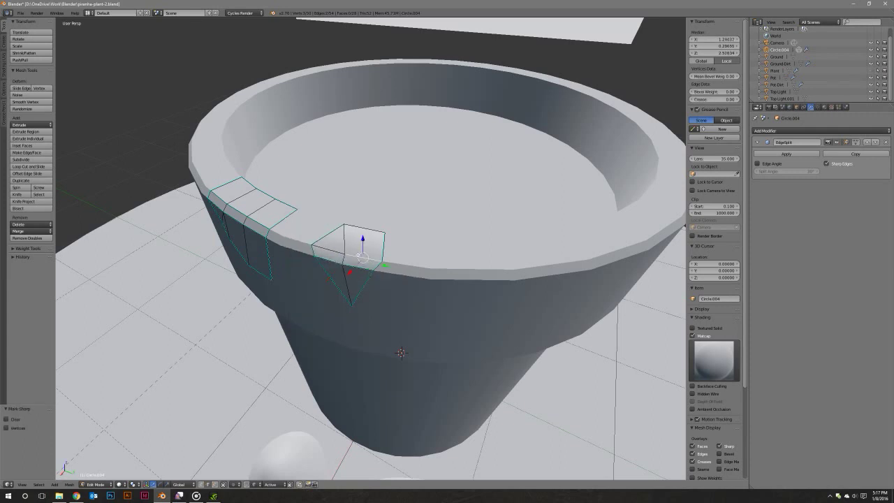
Mark the remaining selected chip edges sharp as well.
key(ctrl+e)
click(337, 247)
middle_drag(338, 246, 313, 215)
scroll(313, 215, up, 3)
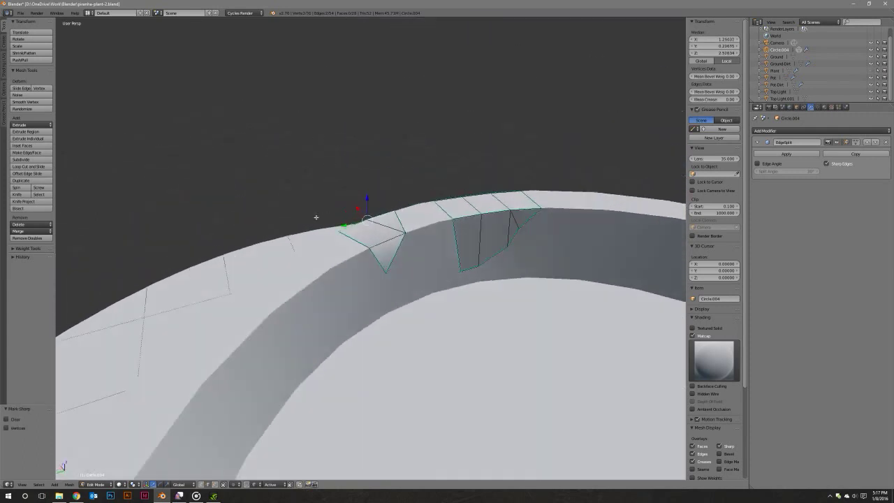
key(ctrl+e)
click(389, 238)
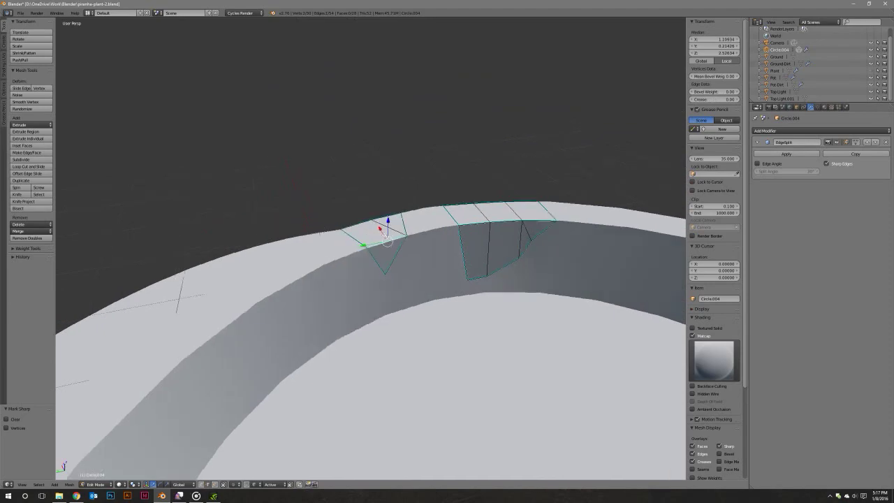
Select the entire right chip piece as linked geometry with Ctrl+L.
mouse_move(388, 237)
middle_down()
mouse_move(433, 228)
mouse_move(423, 260)
middle_up()
scroll(433, 229, down, 3)
scroll(433, 229, down, 3)
scroll(433, 229, down, 2)
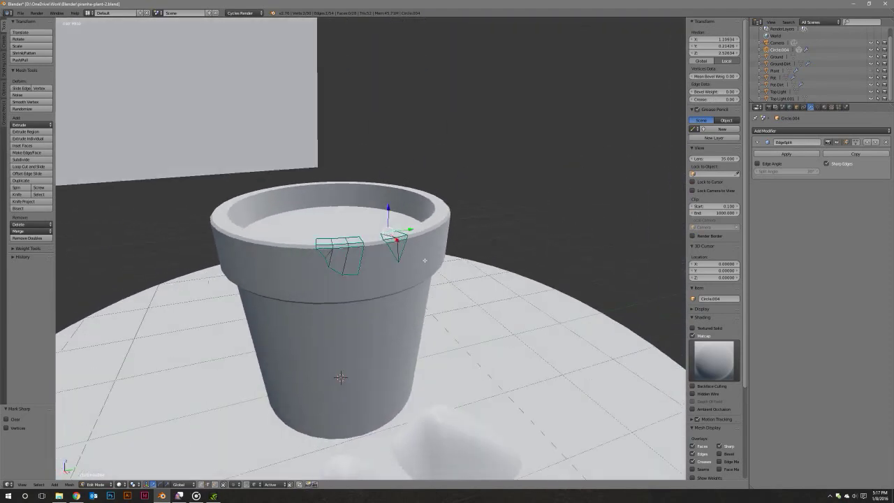
middle_drag(424, 259, 409, 266)
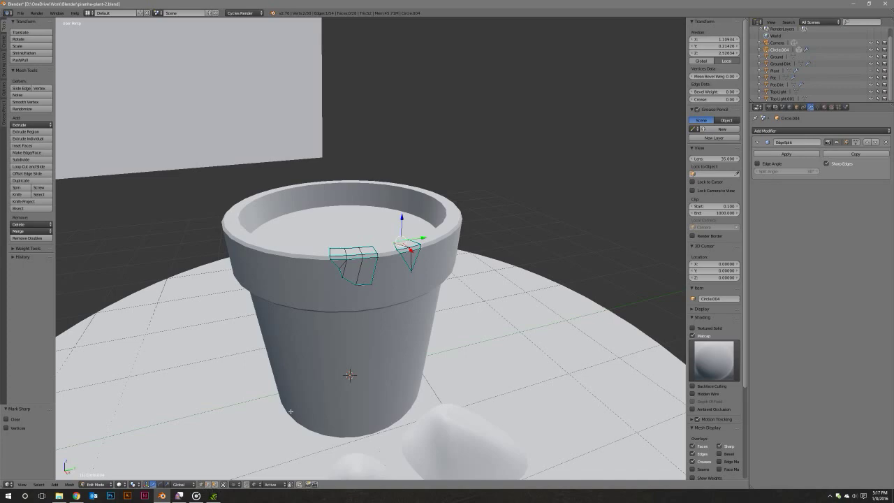
key(ctrl+l)
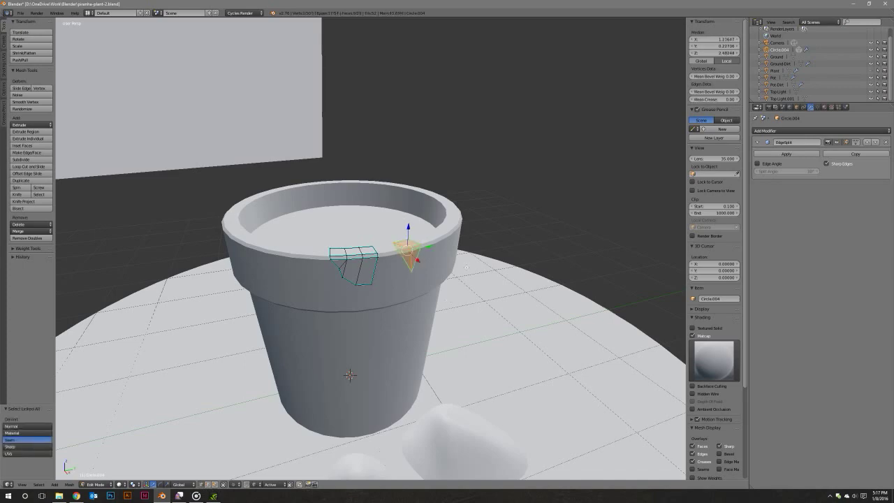
Separate the selected chip into its own object and return to Object Mode.
key(z)
mouse_move(480, 275)
middle_down()
mouse_move(454, 225)
mouse_move(389, 256)
mouse_move(410, 316)
mouse_move(439, 312)
middle_up()
key(z)
key(x)
click(448, 310)
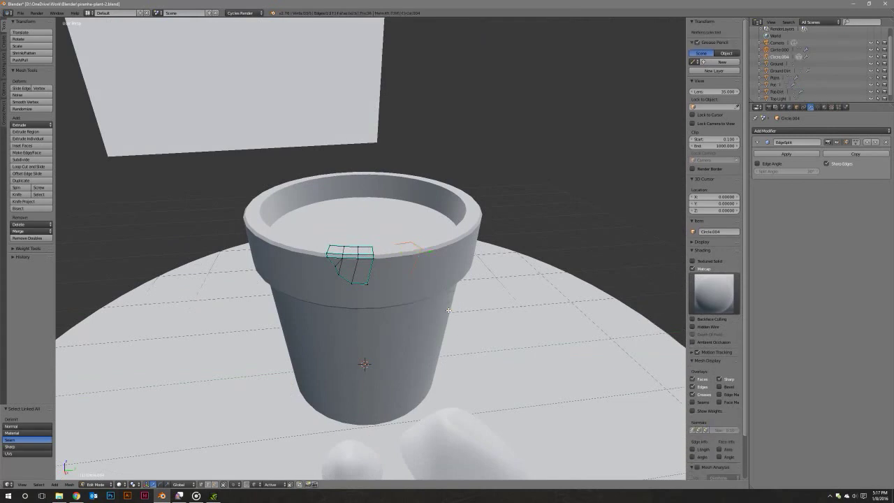
key(Tab)
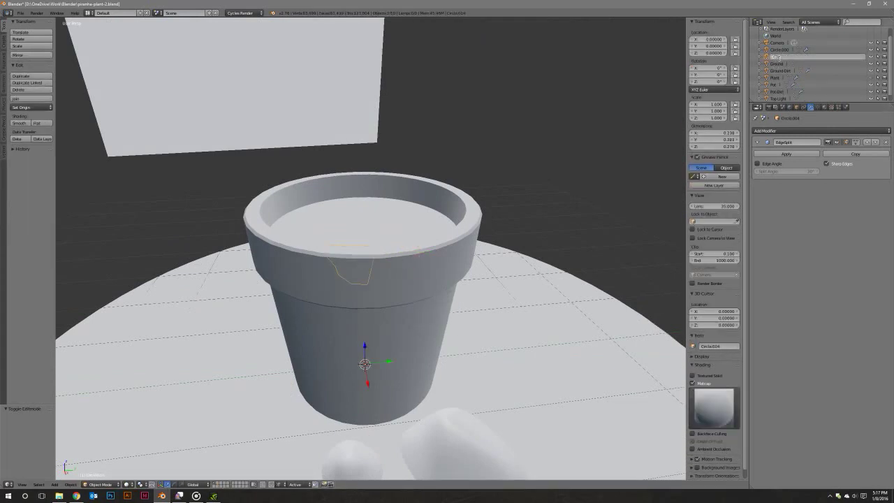
Rename the two chip objects Chip-Big and Chip-Small in the outliner.
key(Return)
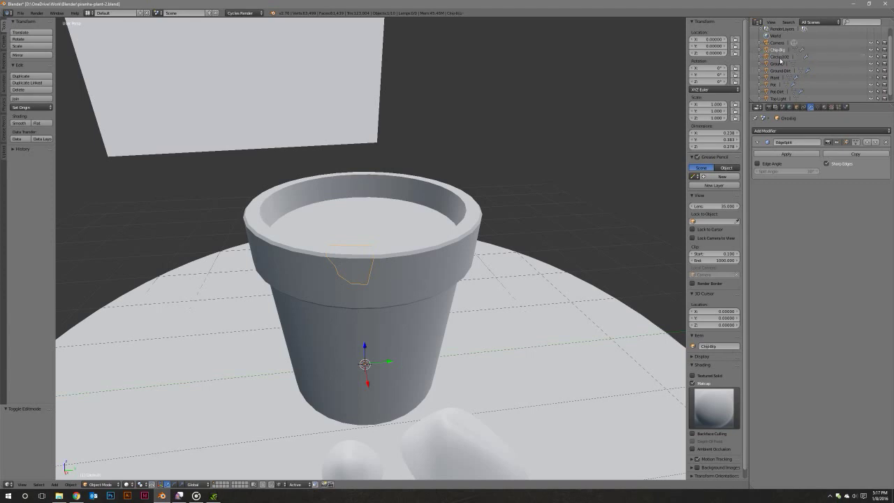
double_click(780, 58)
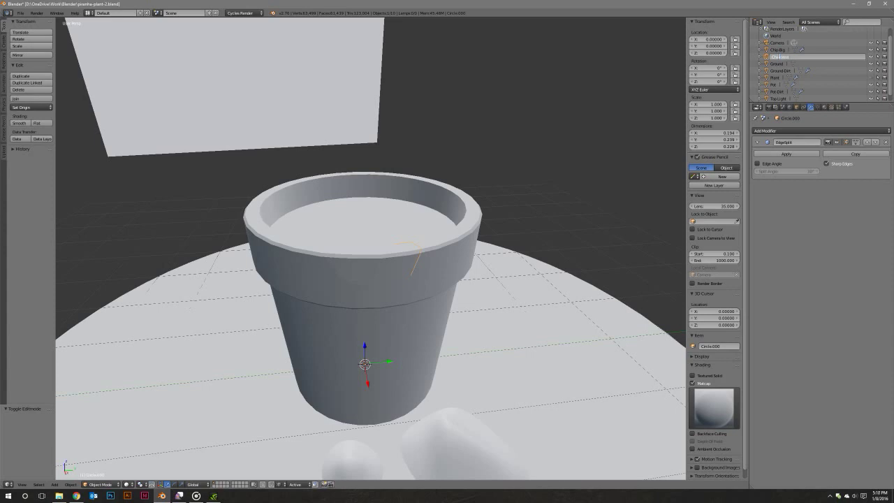
key(Return)
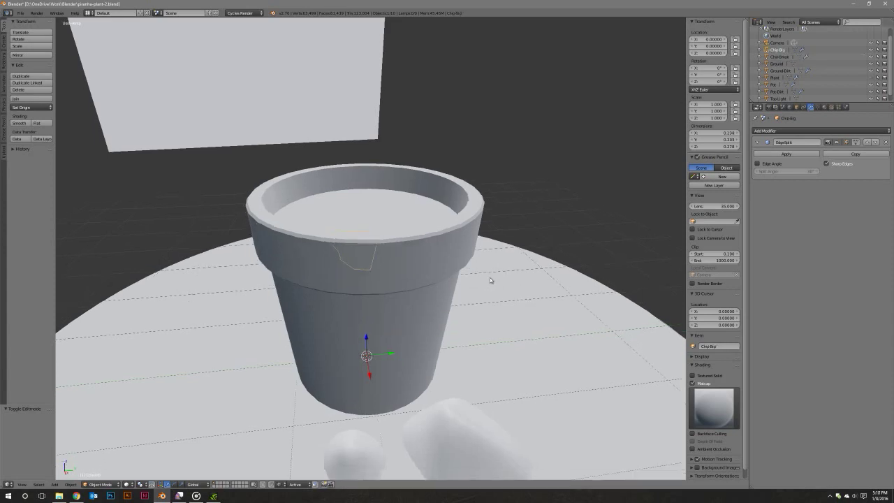
From the right side view, rotate Chip-Big 90° about the Y axis.
middle_drag(489, 277, 479, 240)
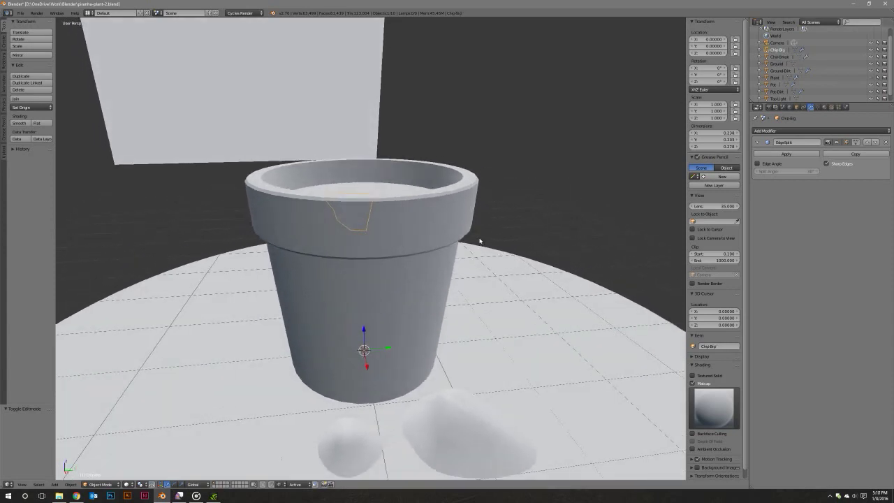
key(KP_3)
shift+middle_drag(479, 241, 508, 226)
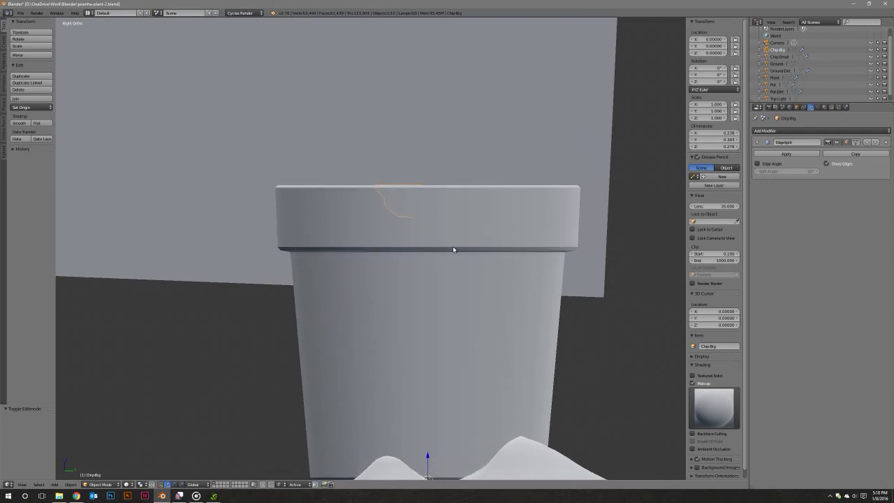
key(r)
key(y)
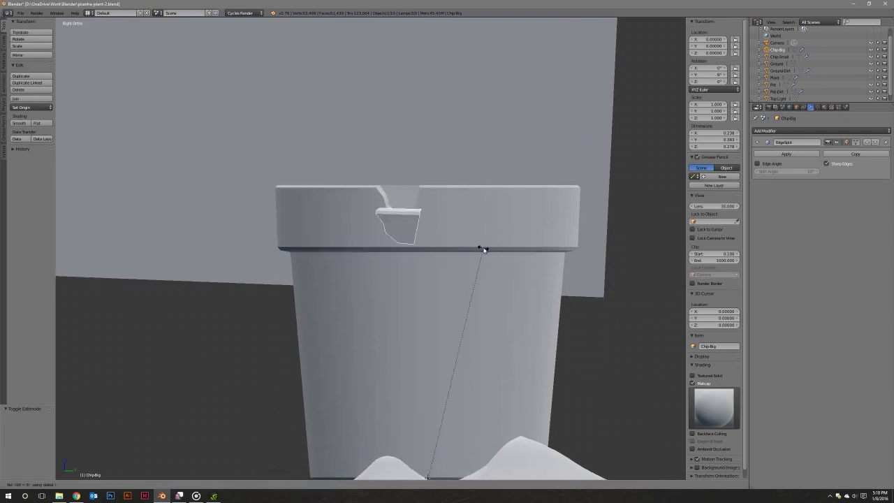
key(9)
key(0)
key(Return)
Tilt Chip-Big freely to a new angle.
scroll(459, 299, down, 4)
shift+middle_drag(460, 299, 457, 234)
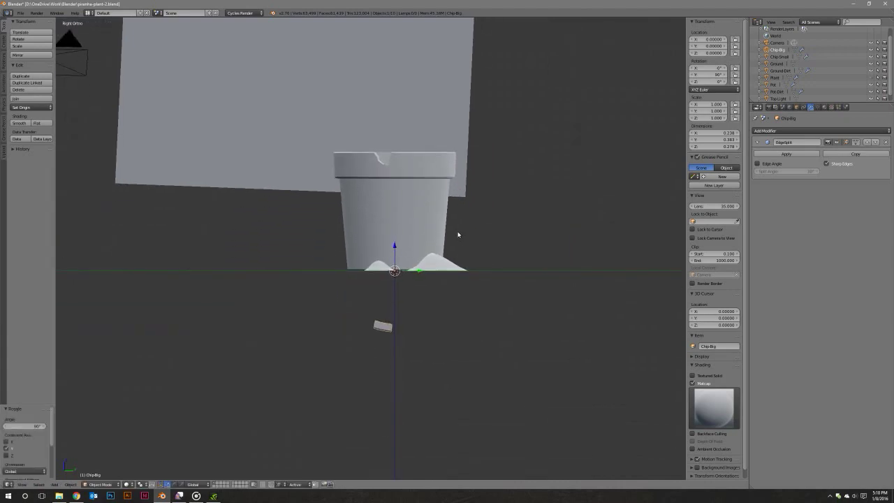
scroll(444, 268, up, 4)
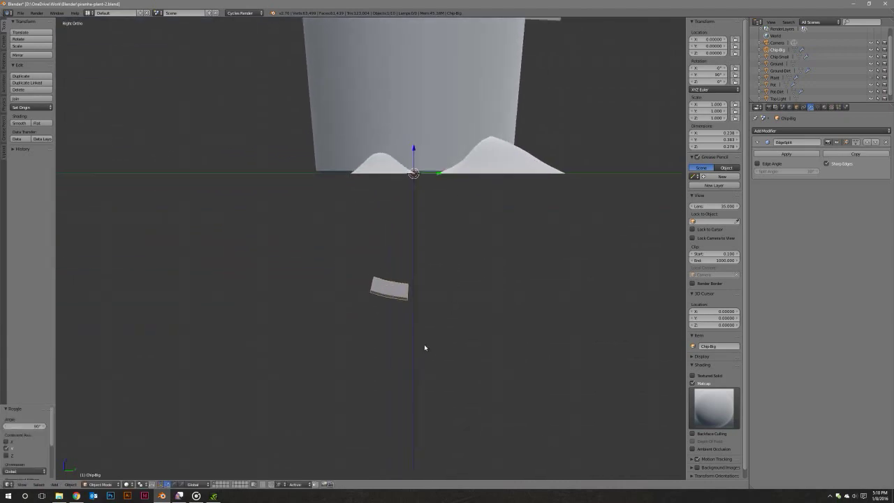
key(r)
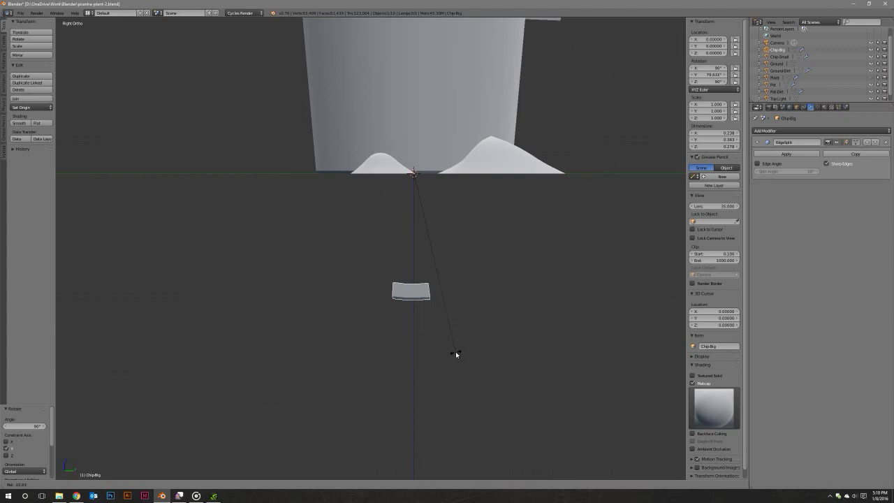
click(456, 352)
In Edit Mode, select all of Chip-Big's mesh and lower it onto the floor.
key(Tab)
key(a)
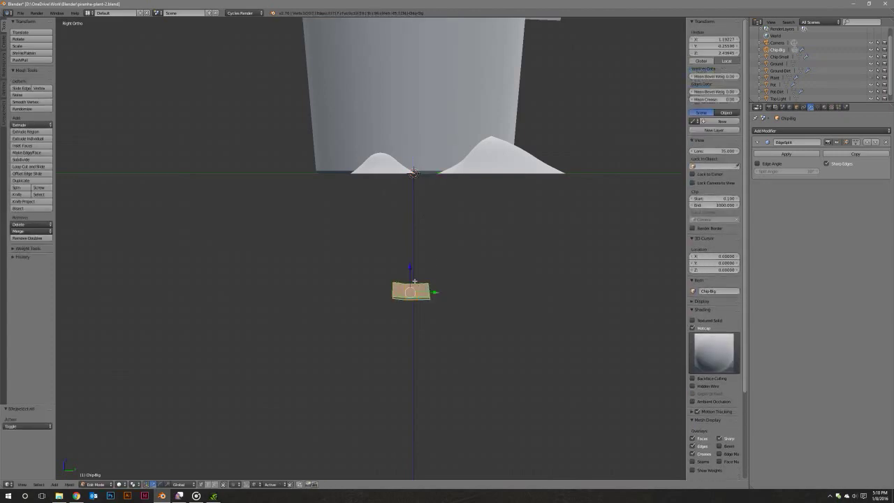
drag(411, 269, 476, 144)
scroll(466, 275, up, 5)
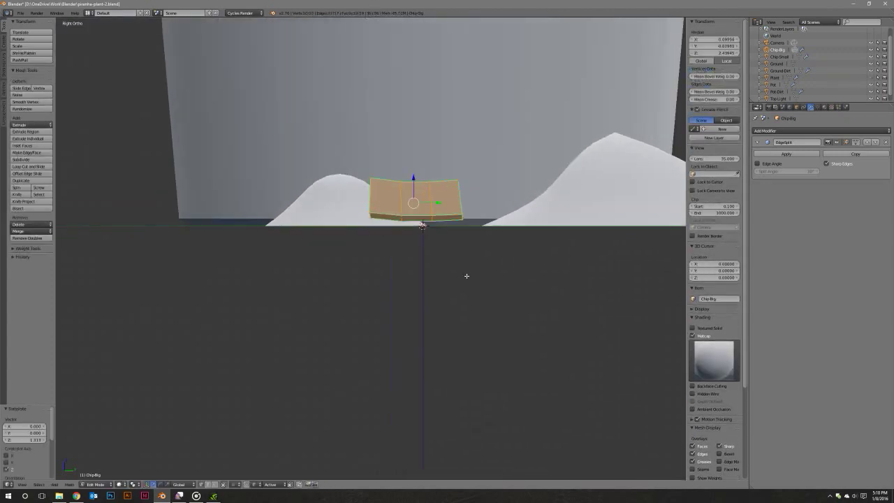
key(z)
scroll(473, 284, up, 5)
scroll(454, 171, up, 2)
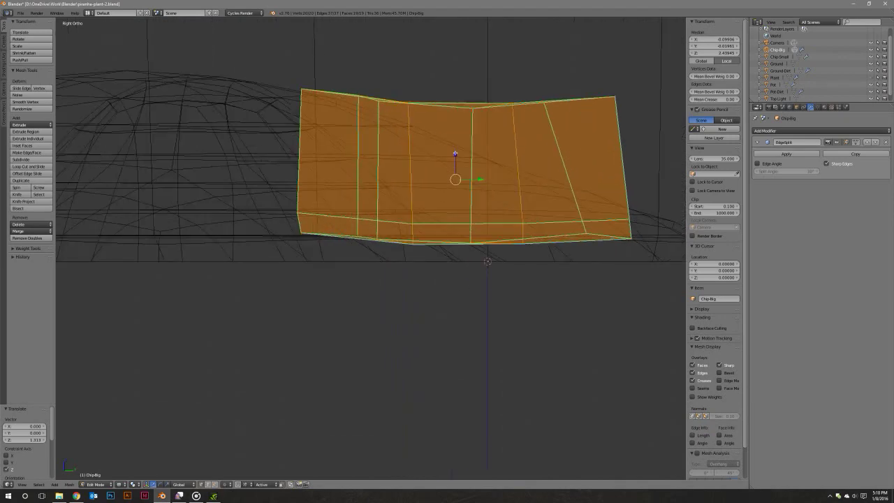
drag(454, 153, 455, 168)
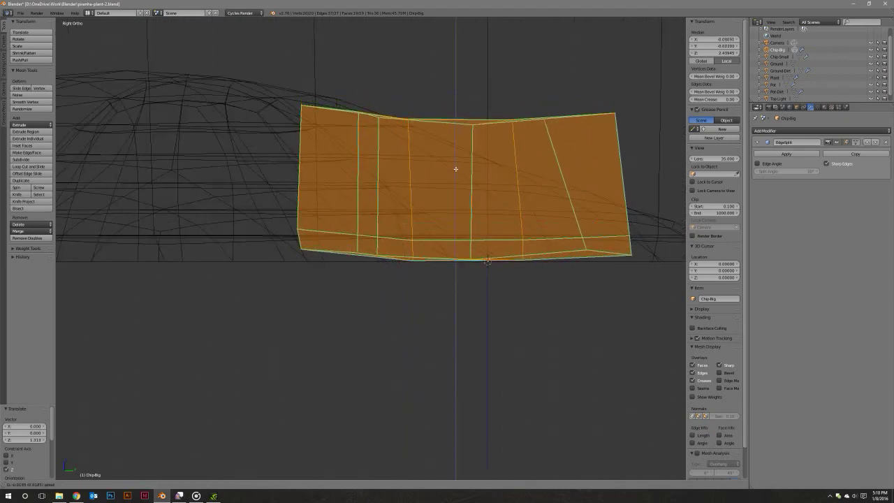
scroll(455, 168, down, 5)
key(z)
Move Chip-Big's mesh along Z so it sits beside the pot.
mouse_move(419, 203)
middle_down()
mouse_move(299, 213)
mouse_move(316, 224)
mouse_move(355, 193)
middle_up()
key(g)
key(z)
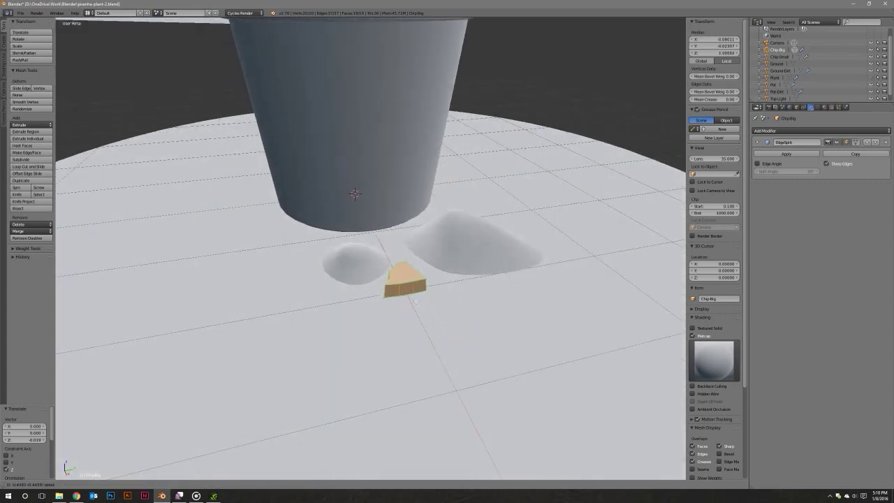
click(416, 303)
From the top view in wireframe, rotate Chip-Big and shift it slightly.
middle_drag(415, 303, 447, 280)
key(KP_7)
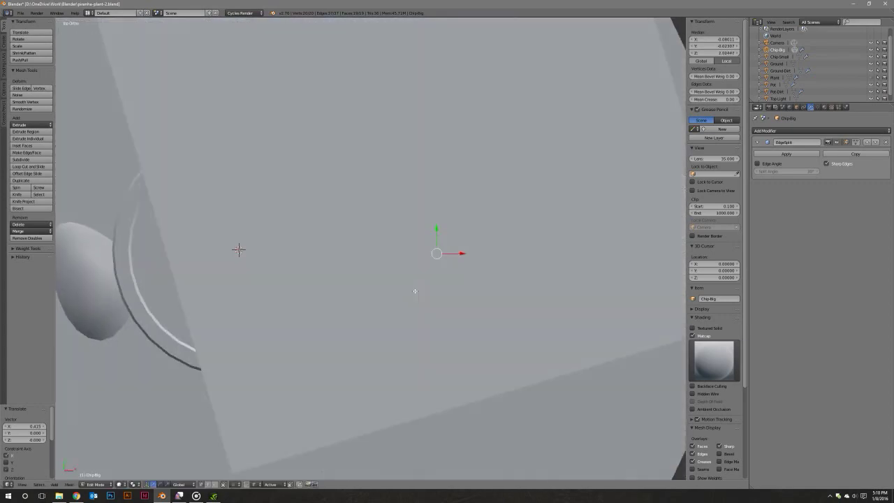
key(z)
scroll(435, 265, up, 2)
scroll(424, 277, up, 3)
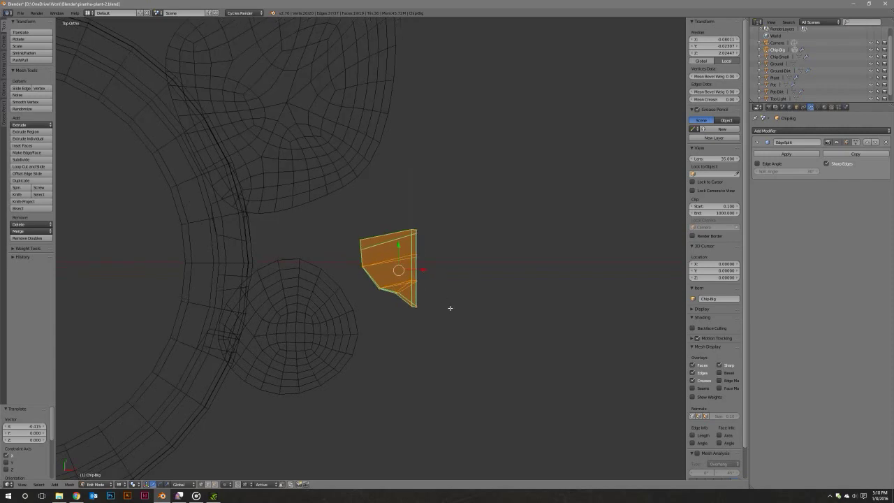
key(r)
click(429, 325)
key(g)
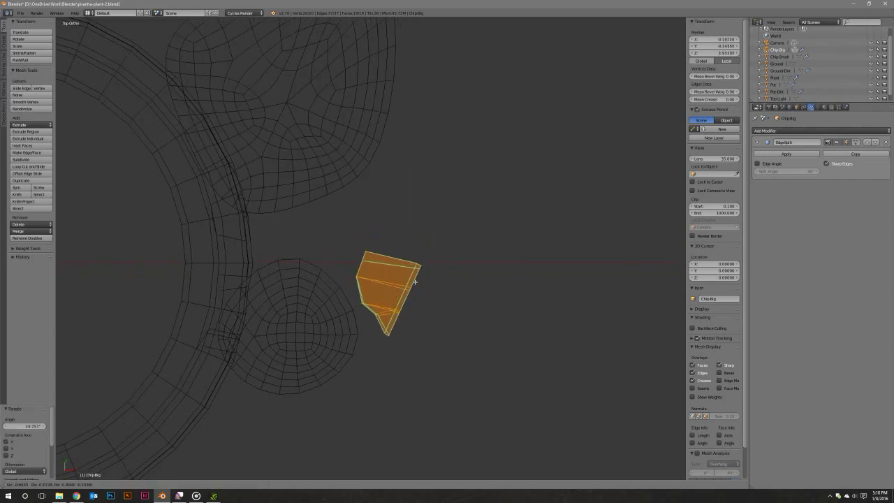
click(416, 279)
Back in solid shading, slide Chip-Big along the Y axis to its ground spot.
mouse_move(418, 278)
shift+middle_down()
mouse_move(501, 277)
mouse_move(418, 293)
shift+middle_up()
key(z)
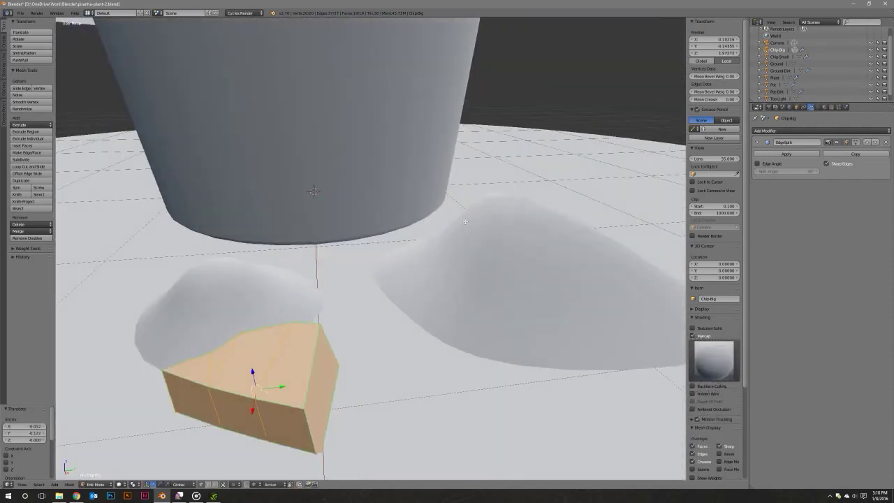
scroll(419, 293, down, 2)
scroll(406, 289, up, 2)
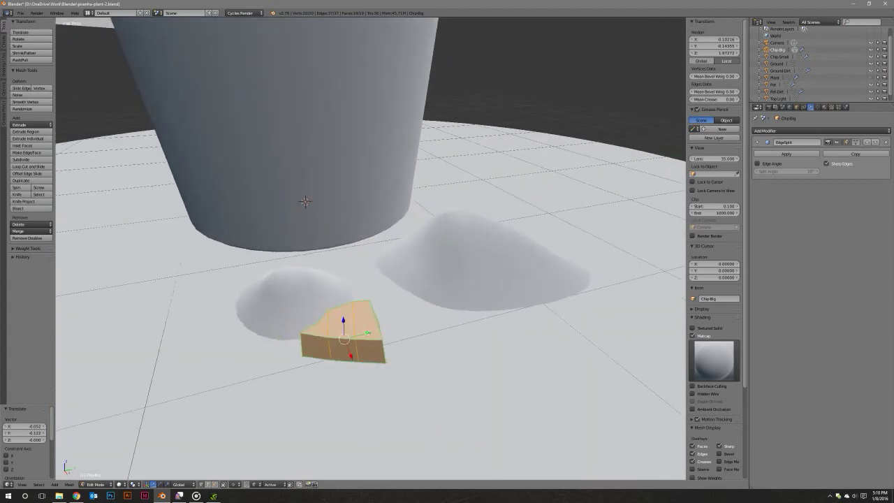
key(g)
key(y)
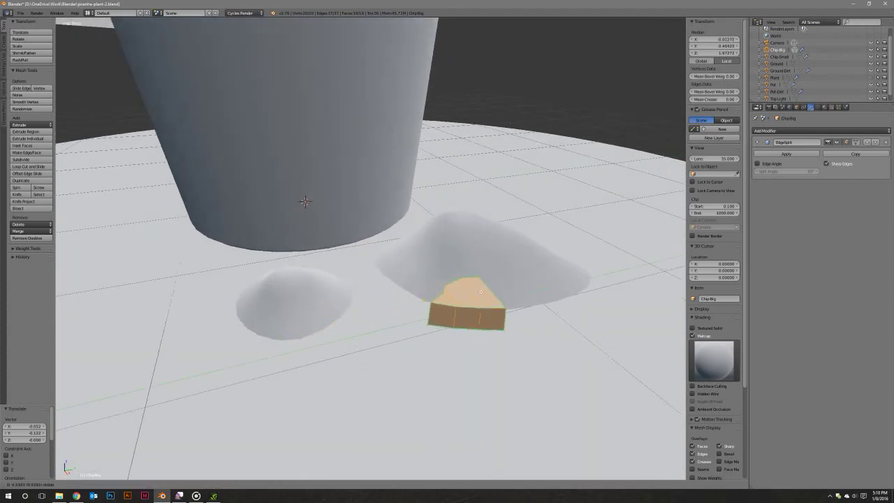
click(481, 292)
Check Chip-Big's placement through the camera, cancelling a further Y move.
middle_drag(480, 292, 441, 292)
key(KP_0)
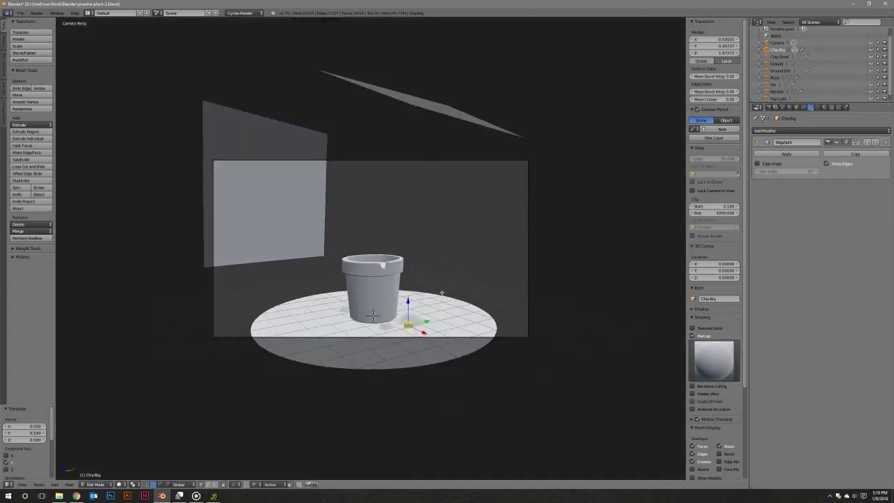
key(g)
key(y)
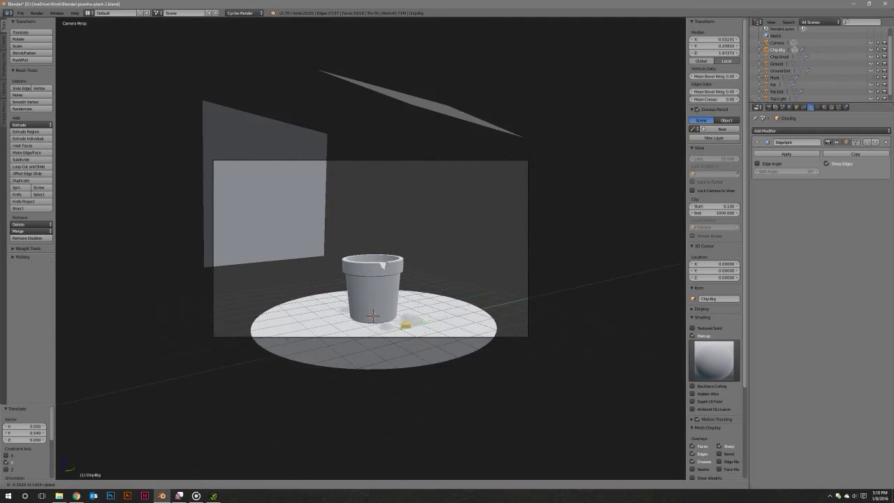
key(Escape)
middle_drag(391, 307, 418, 313)
scroll(418, 313, up, 4)
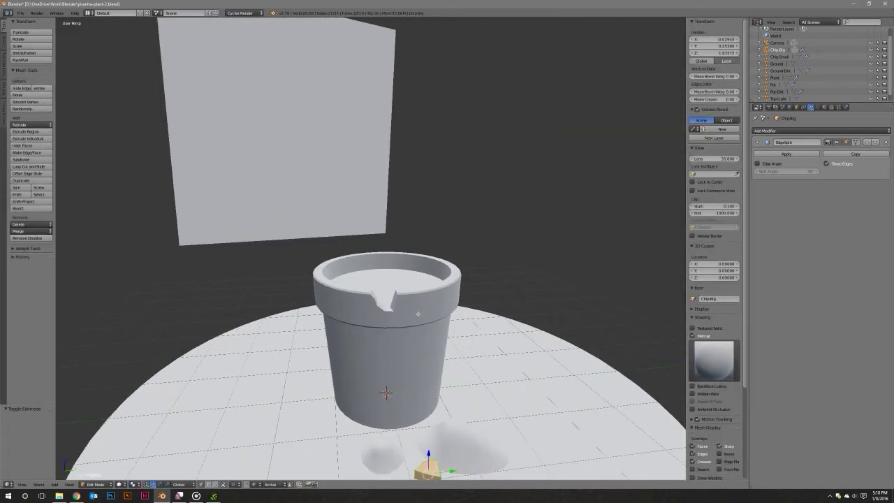
Leave Chip-Big's Edit Mode, select Chip-Small on the pot rim and edit its mesh.
key(Tab)
right_click(421, 302)
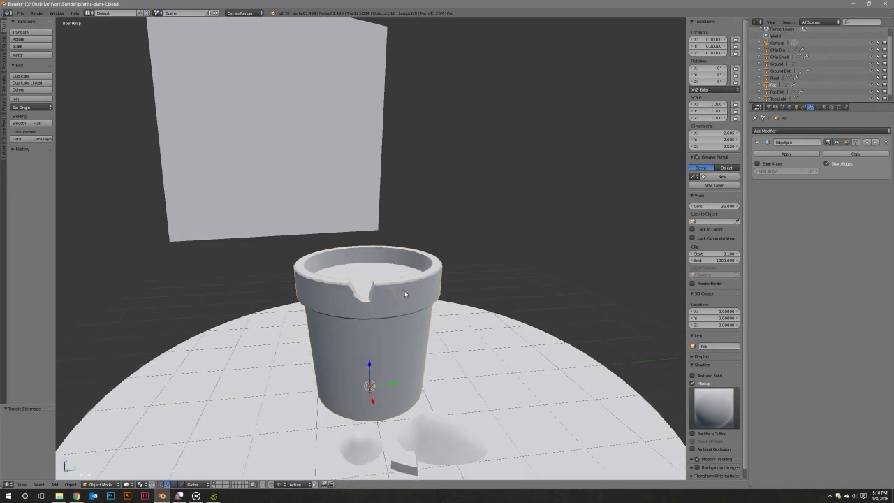
right_click(420, 305)
middle_drag(422, 302, 367, 250)
key(Tab)
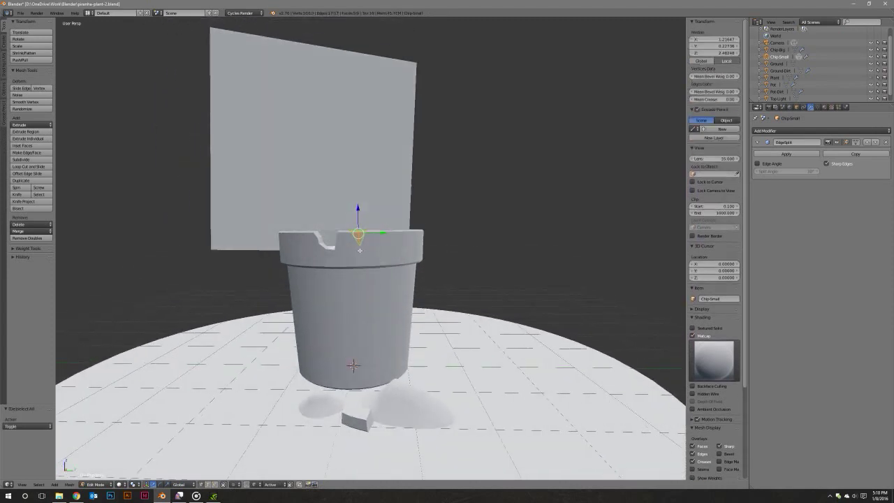
Tumble Chip-Small with several free rotations, ending with a 5.469° turn.
key(r)
key(r)
click(359, 298)
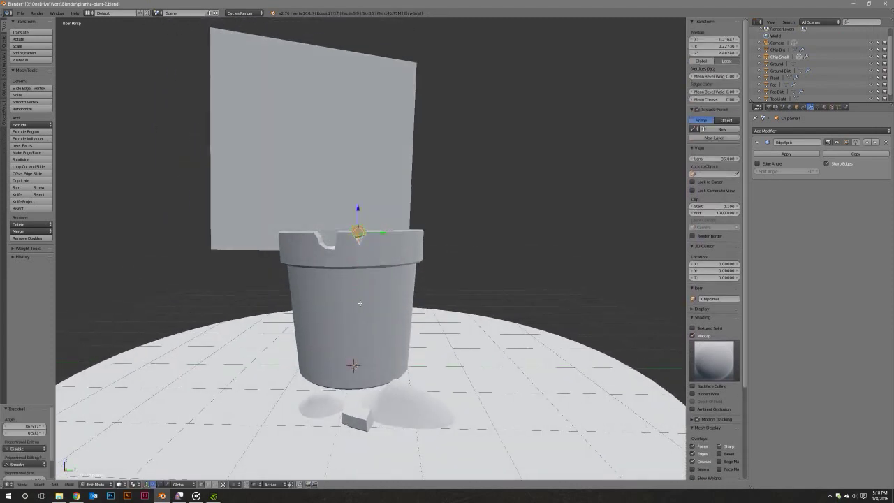
key(KP_1)
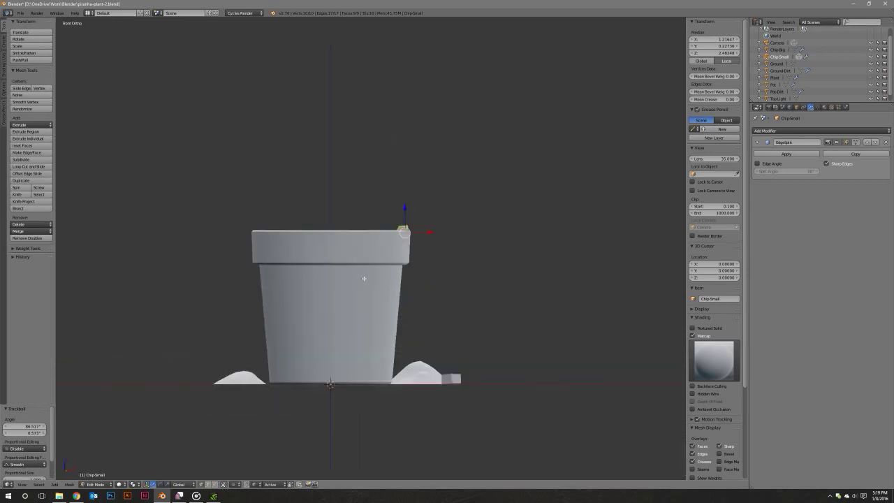
key(z)
key(KP_Decimal)
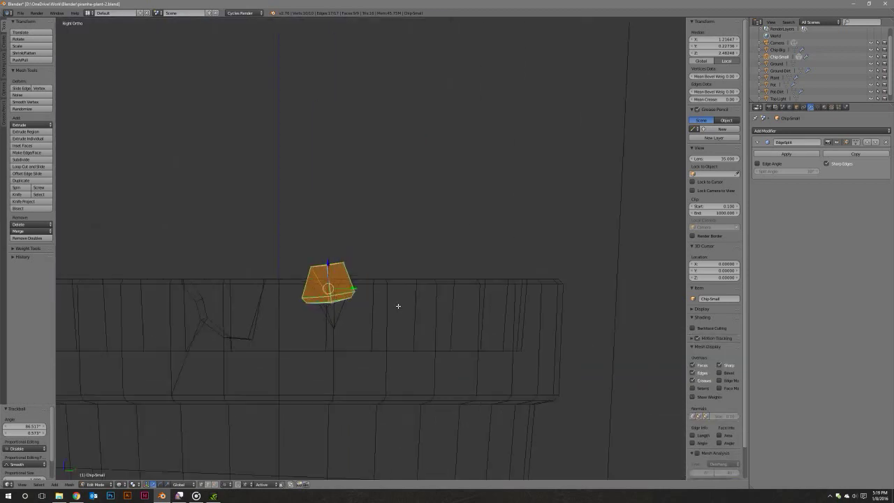
key(KP_3)
key(r)
key(r)
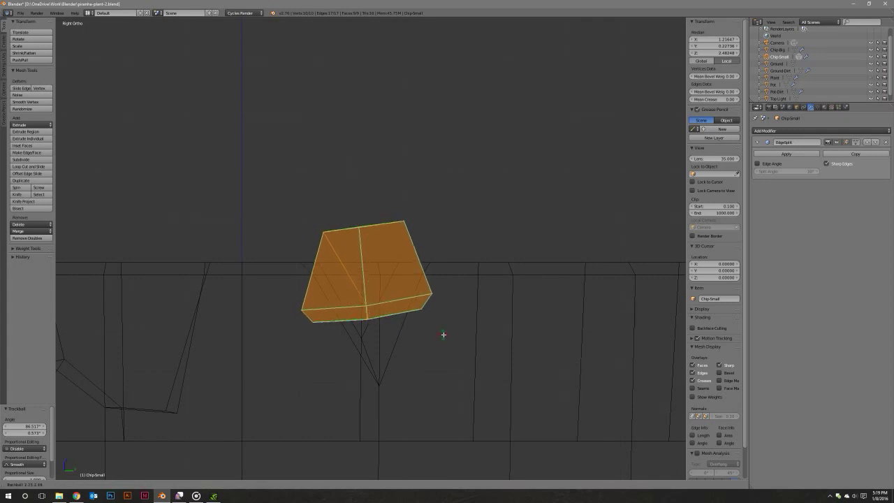
click(445, 334)
key(r)
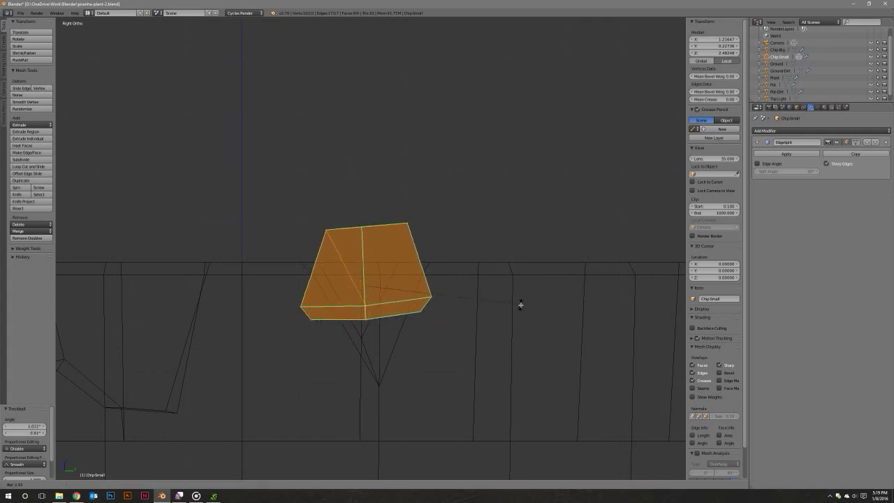
click(427, 313)
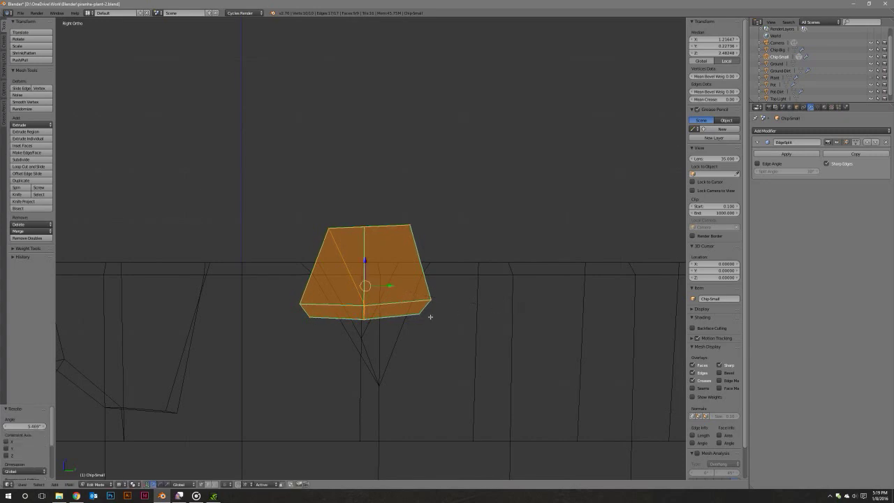
Drop Chip-Small along Z from the rim down to rest on the ground.
scroll(407, 323, down, 6)
scroll(407, 333, down, 2)
shift+middle_drag(407, 333, 427, 227)
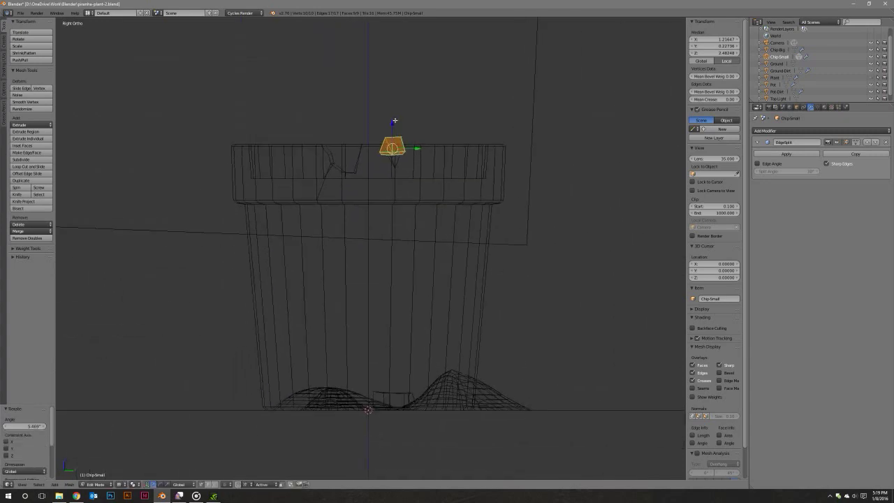
key(g)
key(z)
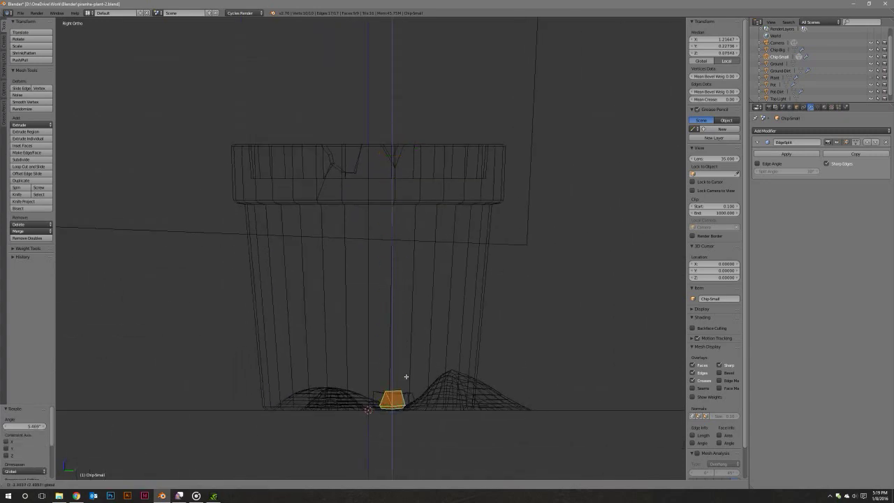
click(405, 377)
scroll(405, 377, up, 2)
scroll(443, 369, up, 3)
scroll(442, 301, up, 3)
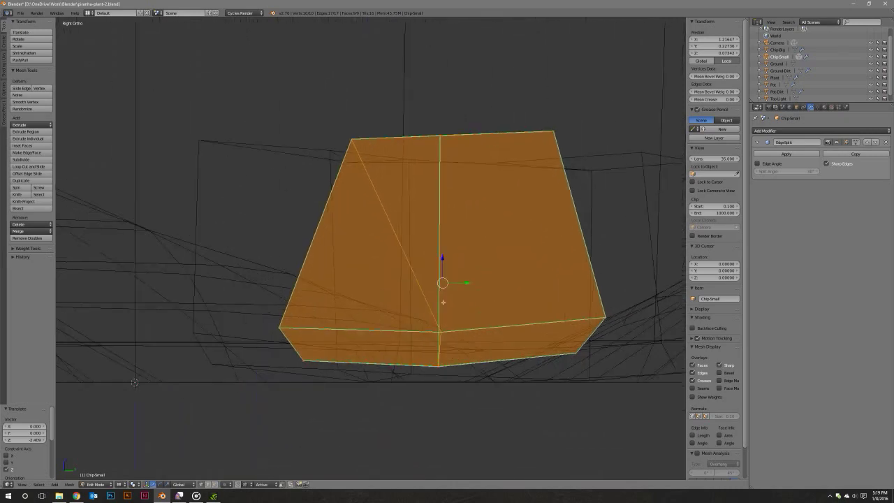
key(g)
key(z)
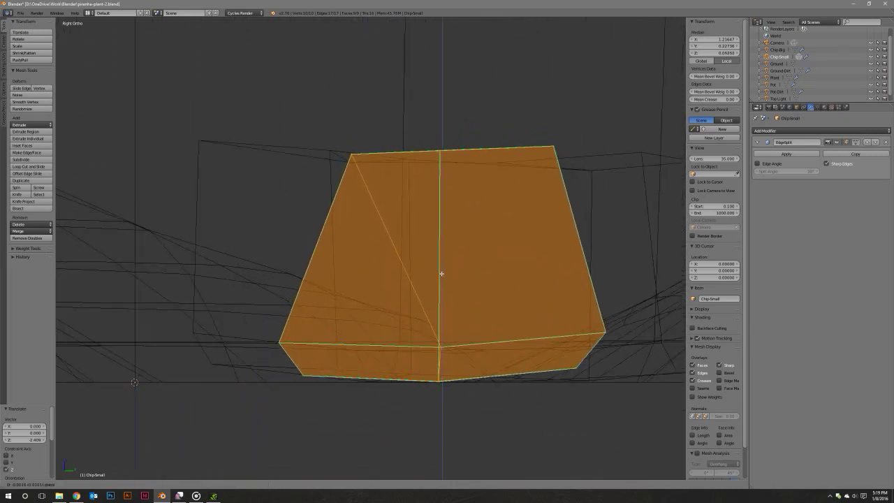
click(440, 273)
Shift Chip-Small 1 unit along X, then further along X beside the mound.
scroll(452, 291, down, 6)
mouse_move(451, 291)
middle_down()
mouse_move(423, 260)
mouse_move(428, 298)
middle_up()
key(z)
key(g)
key(x)
key(1)
key(Return)
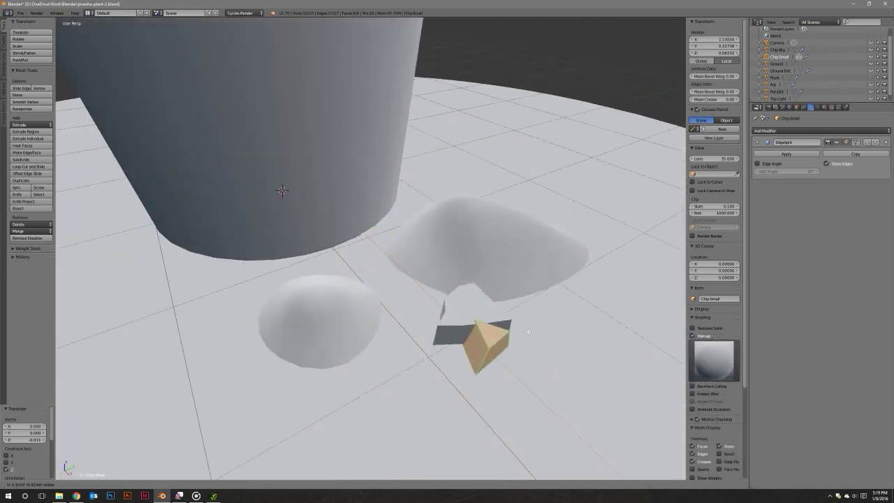
key(g)
key(x)
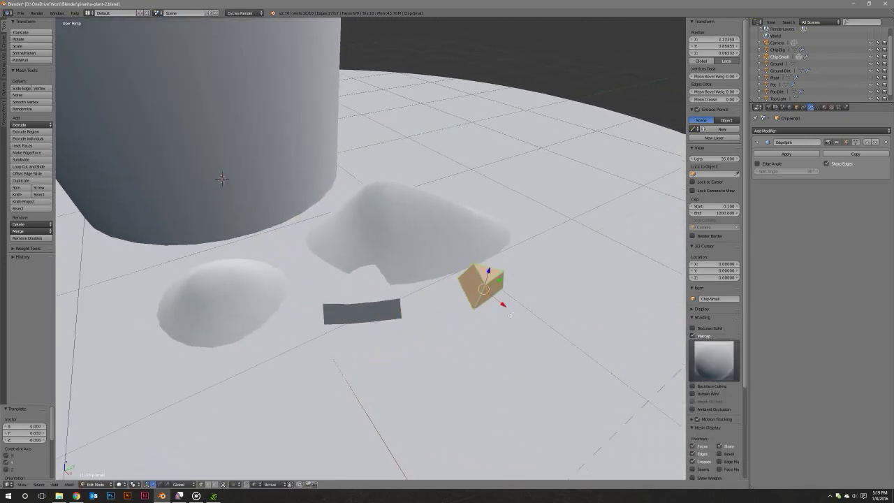
click(503, 305)
Turn Chip-Small 32.4° about Z and return to Object Mode.
key(g)
key(z)
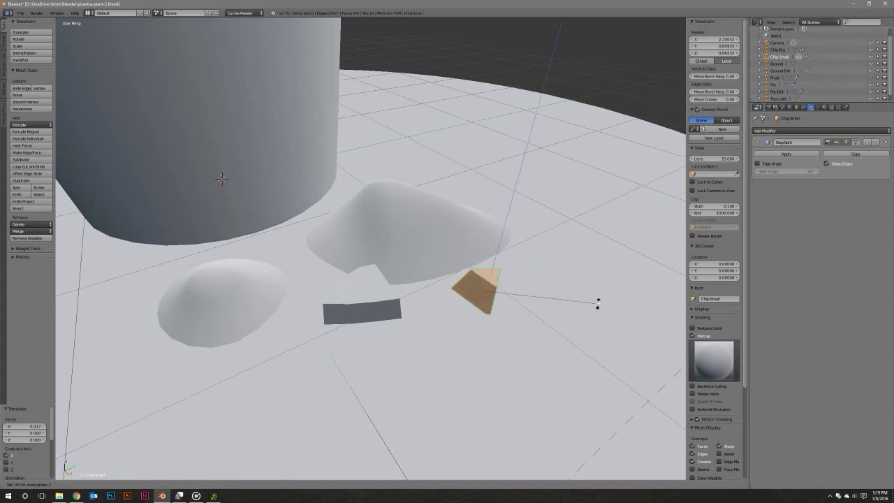
click(598, 379)
mouse_move(598, 379)
middle_down()
mouse_move(556, 291)
mouse_move(530, 311)
middle_up()
key(Tab)
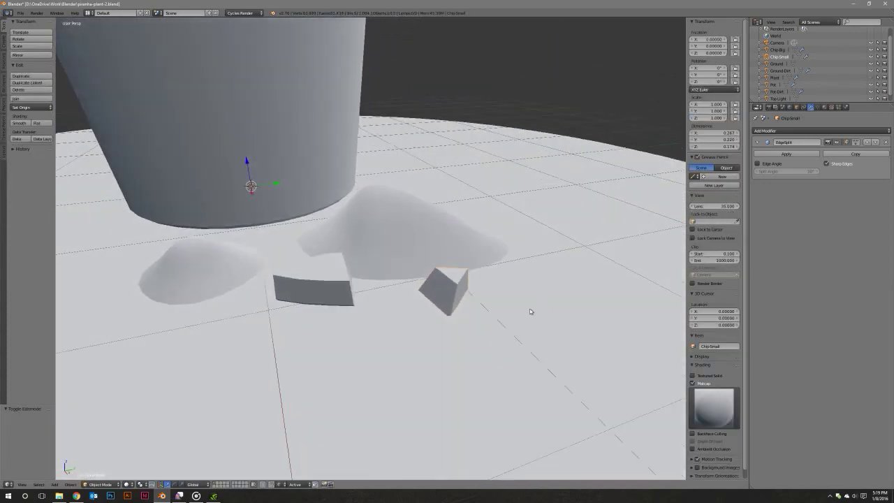
Save the blend file over the existing one and view the scene through the camera.
click(825, 107)
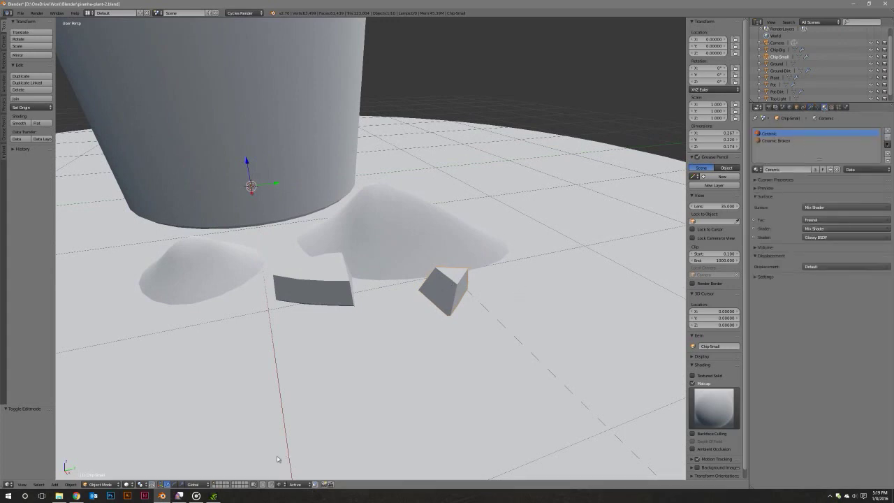
key(ctrl+s)
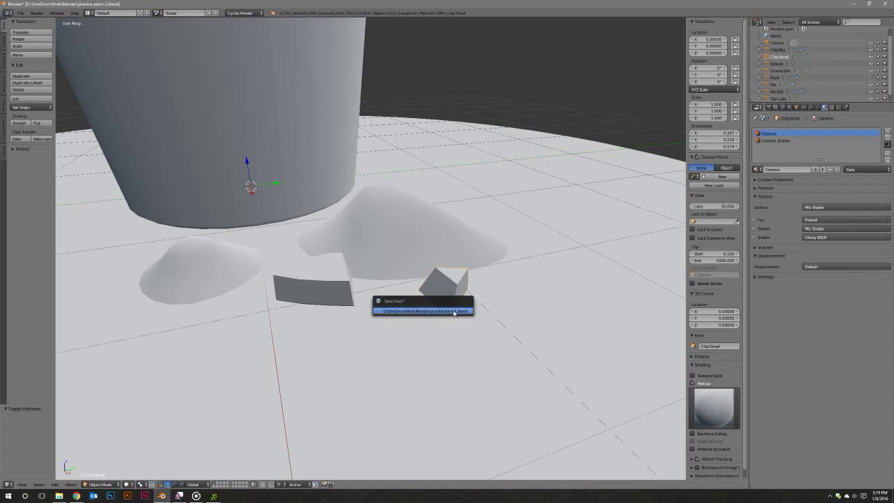
click(451, 311)
key(KP_0)
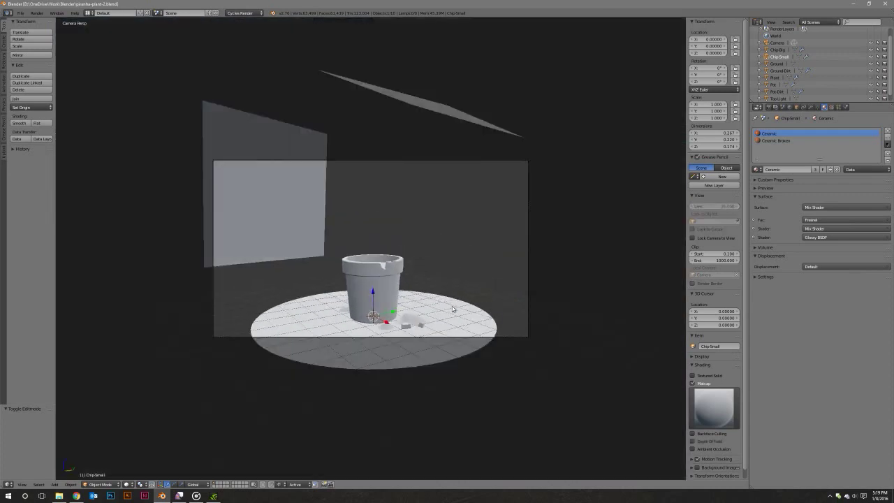
Unhide the piranha plant and switch to the Compositing screen layout.
click(157, 13)
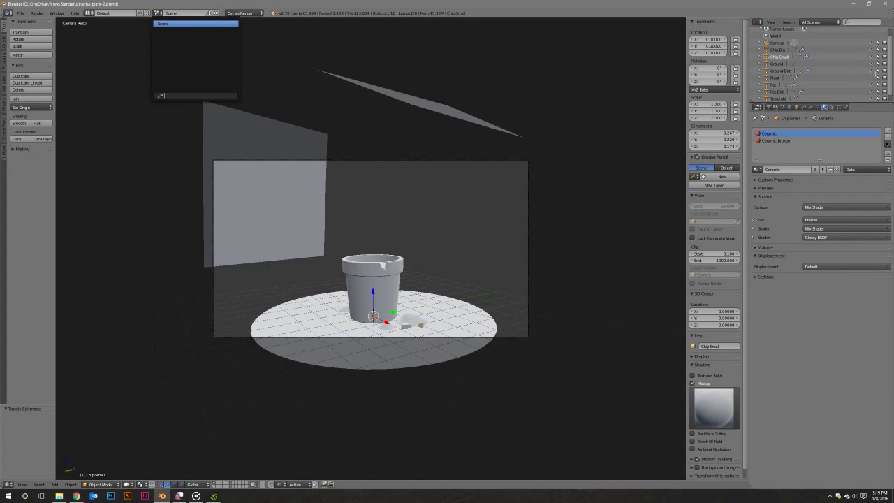
click(177, 24)
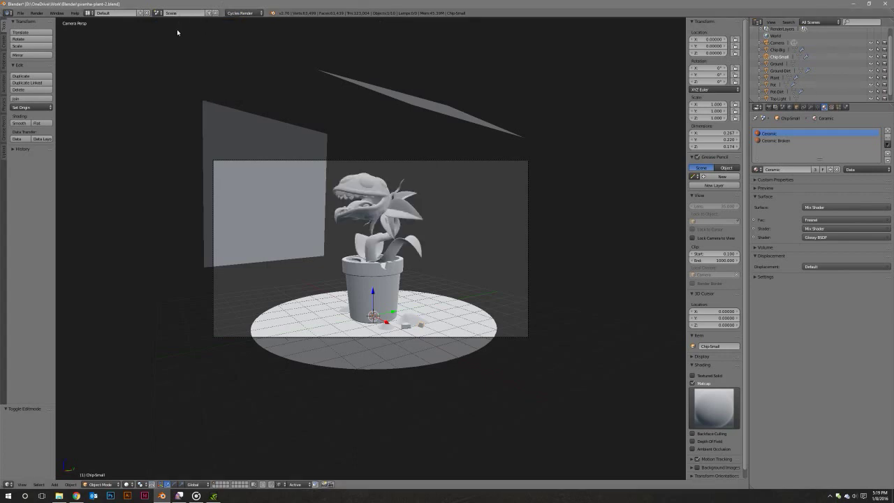
click(87, 13)
click(98, 34)
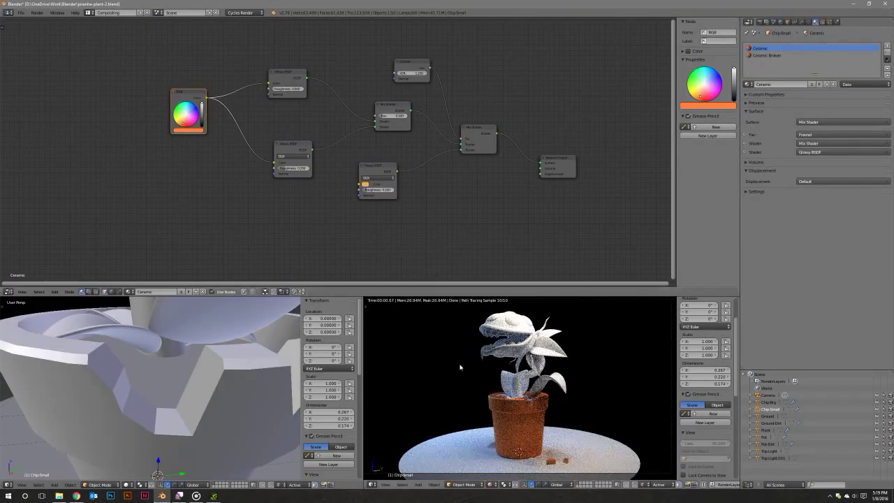
Orbit down to the ground chips and put Chip-Big into Edit Mode.
mouse_move(227, 416)
middle_down()
mouse_move(191, 356)
mouse_move(204, 370)
middle_up()
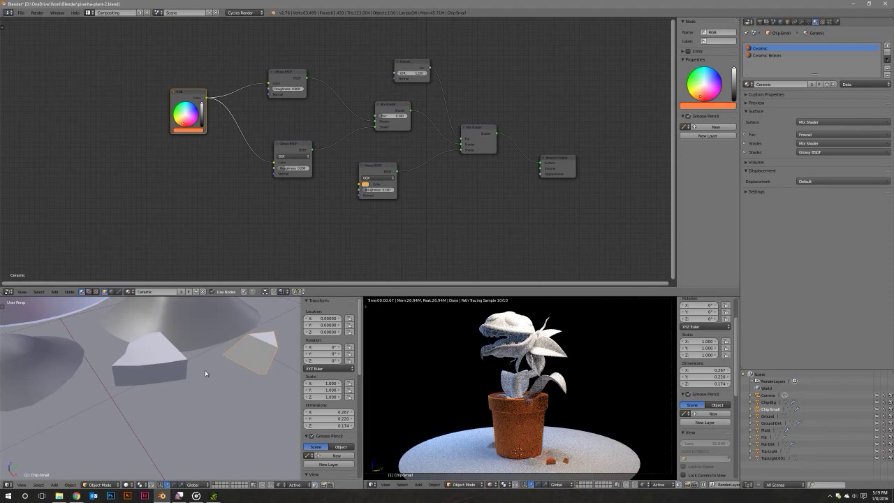
right_click(151, 362)
key(Tab)
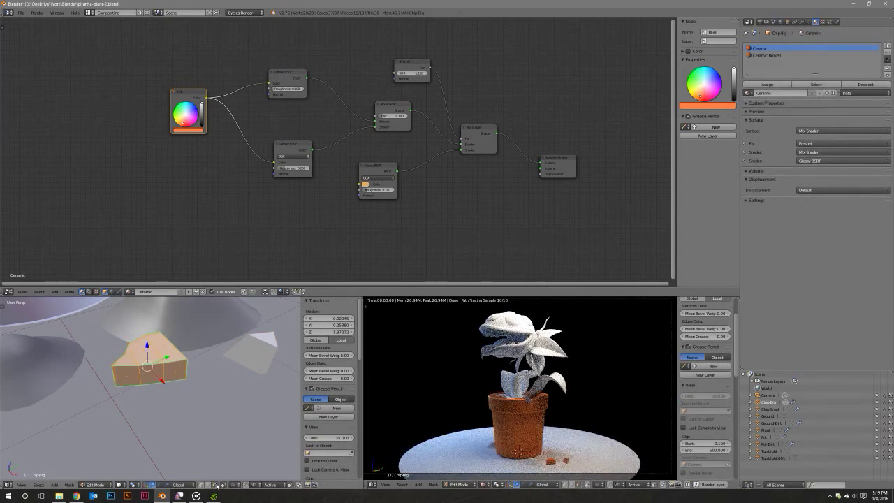
Give Chip-Big Ceramic overall and its selected broken faces Ceramic Broken.
middle_drag(166, 390, 125, 377)
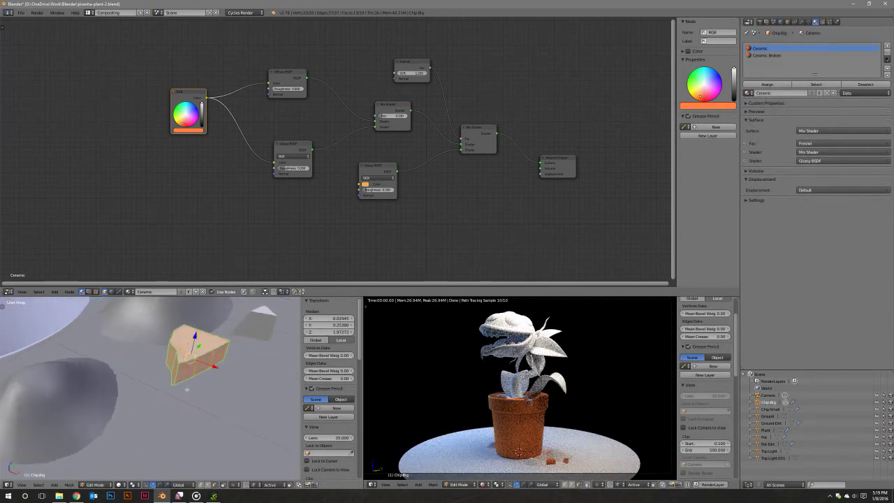
click(766, 84)
mouse_move(231, 328)
middle_down()
mouse_move(256, 336)
mouse_move(221, 345)
middle_up()
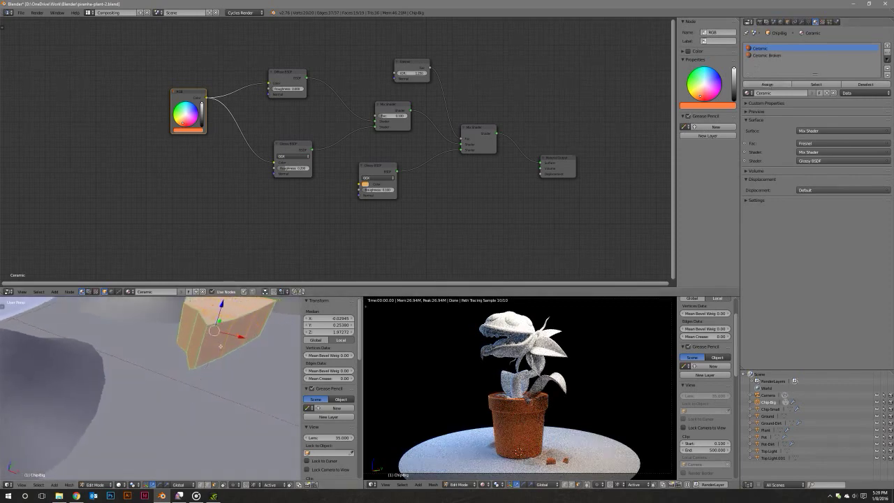
right_click(197, 345)
mouse_move(197, 345)
middle_down()
mouse_move(138, 349)
mouse_move(118, 388)
middle_up()
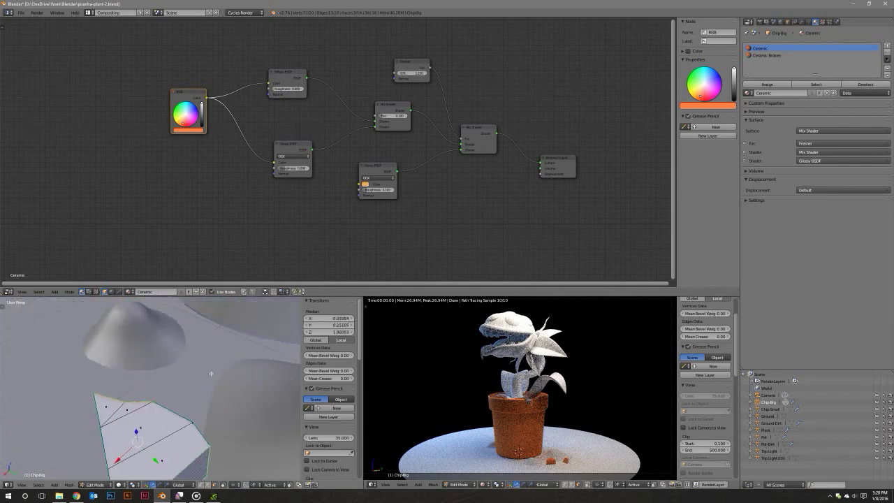
right_click(44, 412)
mouse_move(44, 413)
middle_down()
mouse_move(186, 403)
mouse_move(187, 371)
middle_up()
shift+right_click(187, 403)
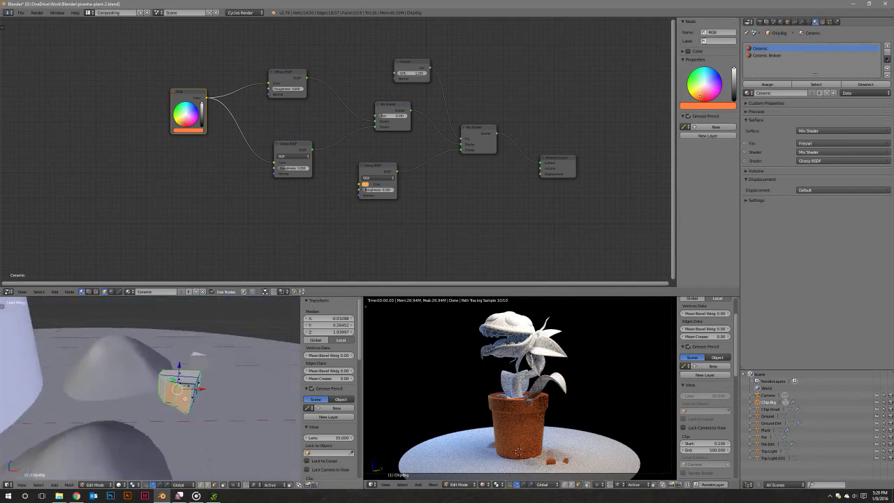
click(767, 55)
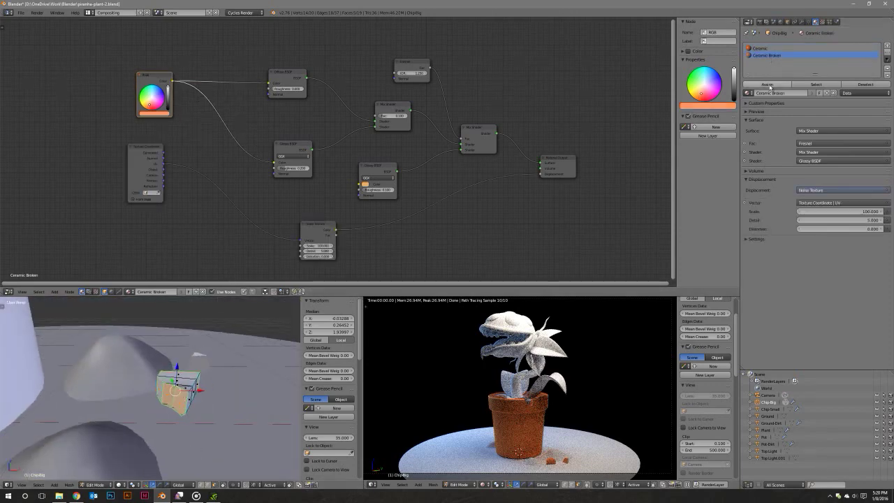
mouse_move(174, 377)
middle_down()
mouse_move(187, 363)
mouse_move(209, 387)
mouse_move(203, 370)
mouse_move(182, 358)
mouse_move(158, 381)
mouse_move(203, 381)
mouse_move(223, 426)
mouse_move(209, 422)
mouse_move(207, 398)
mouse_move(230, 349)
middle_up()
key(Tab)
Assign Ceramic Broken to Chip-Small's broken face, keeping Ceramic as the active slot.
right_click(225, 377)
key(Tab)
key(KP_Decimal)
right_click(153, 398)
click(772, 85)
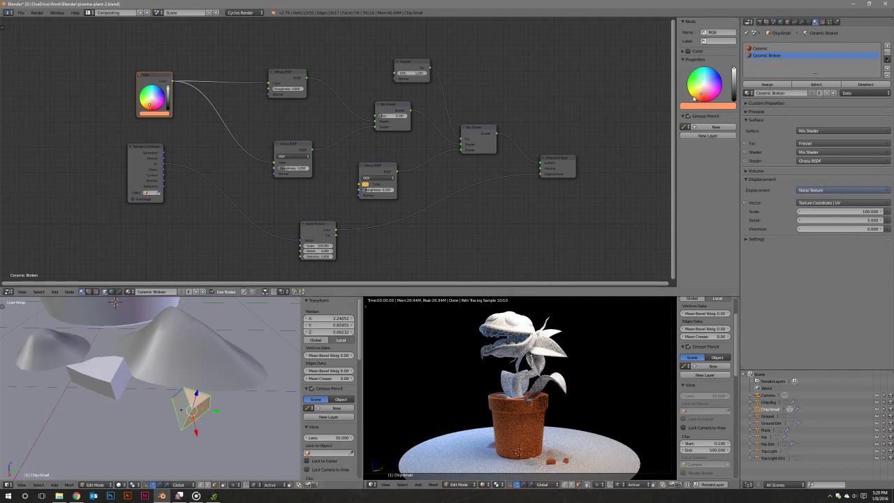
click(762, 49)
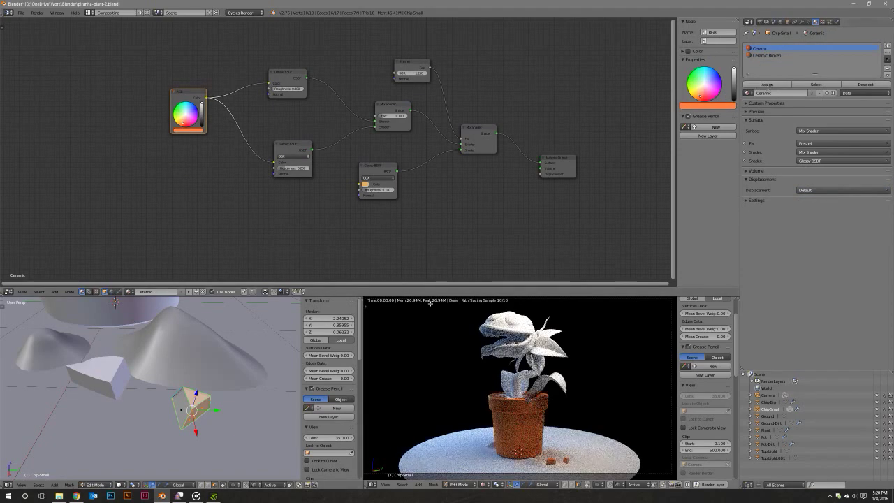
key(Tab)
Orbit around the chips and briefly enter vertex-select Edit Mode on the small chip.
scroll(211, 403, up, 3)
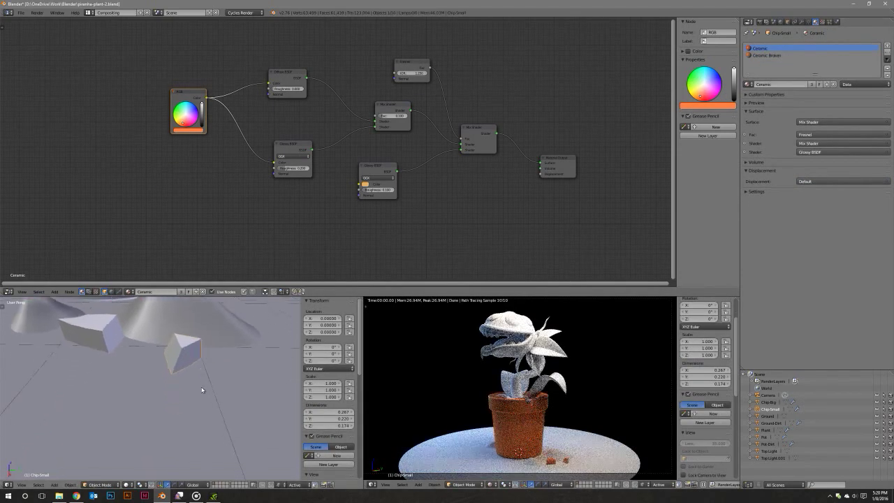
scroll(202, 391, up, 3)
middle_drag(188, 381, 237, 368)
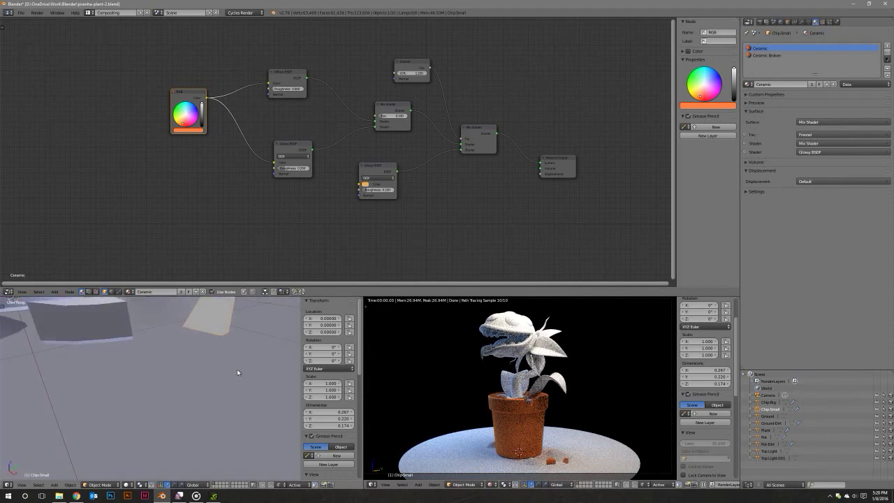
mouse_move(237, 372)
middle_down()
mouse_move(205, 361)
mouse_move(215, 371)
mouse_move(200, 371)
mouse_move(207, 374)
middle_up()
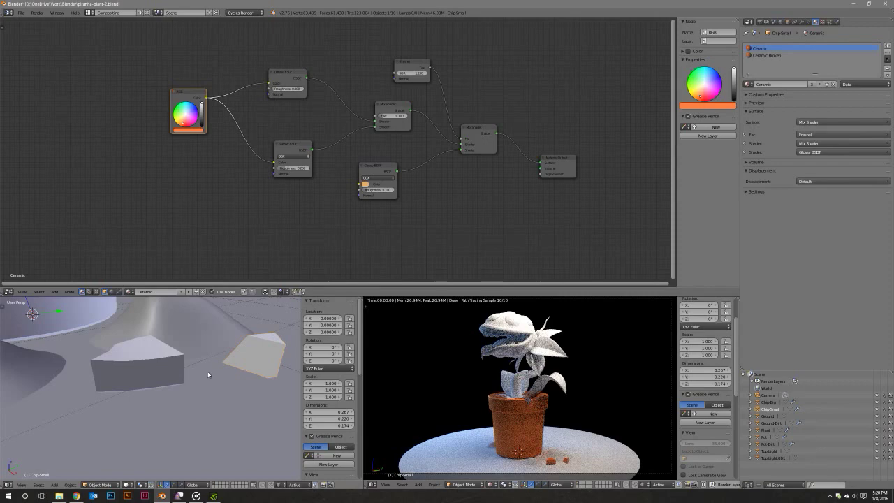
mouse_move(207, 374)
middle_down()
mouse_move(185, 376)
mouse_move(219, 378)
middle_up()
key(Tab)
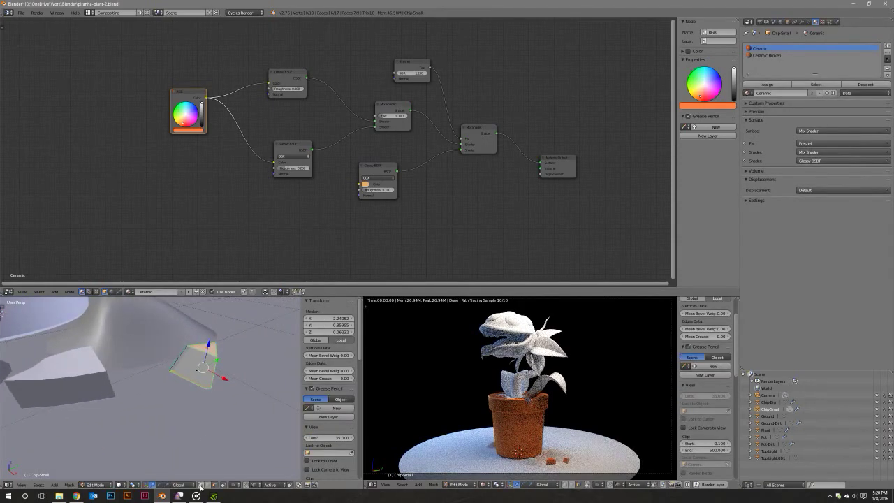
click(200, 487)
right_click(214, 356)
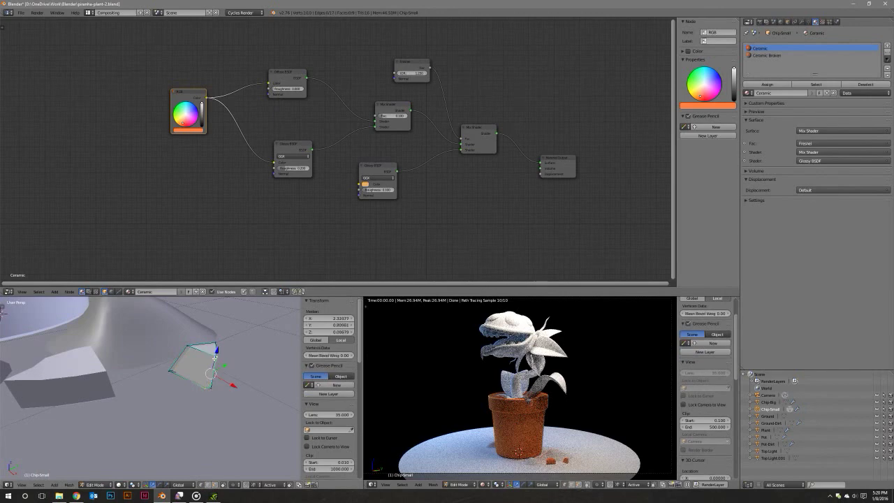
key(Tab)
Select Chip-Big, enter its Edit Mode and join a vertex pair with J to split a face.
mouse_move(210, 370)
middle_down()
mouse_move(207, 355)
mouse_move(194, 356)
mouse_move(167, 375)
middle_up()
scroll(196, 366, up, 2)
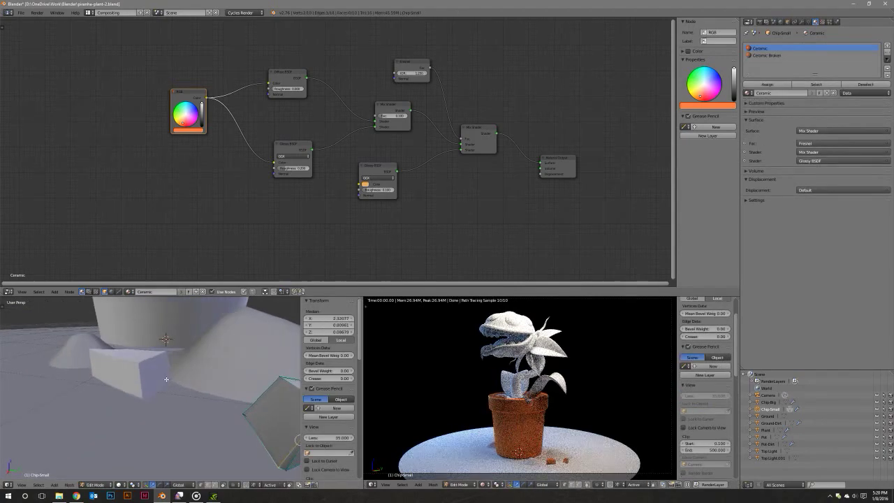
right_click(163, 375)
key(Tab)
scroll(163, 375, down, 2)
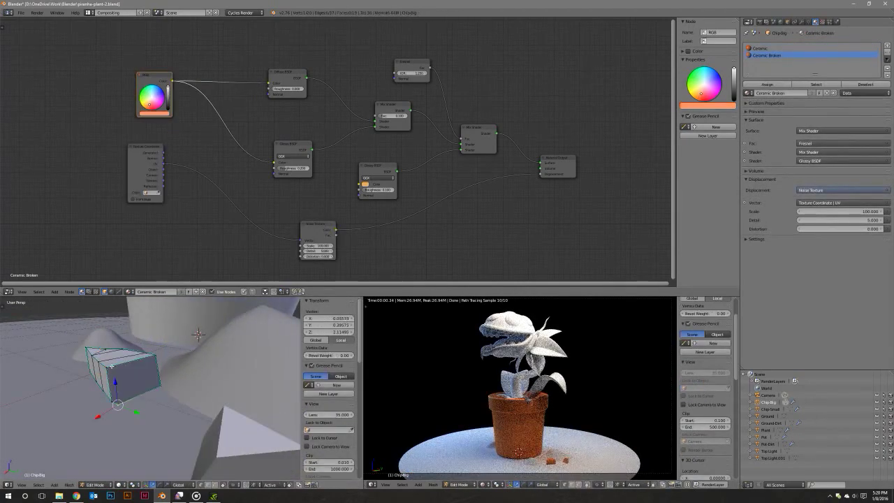
shift+right_click(131, 387)
key(j)
Connect a second pair of Chip-Big vertices, exit Edit Mode and select Chip-Small.
middle_drag(131, 387, 190, 382)
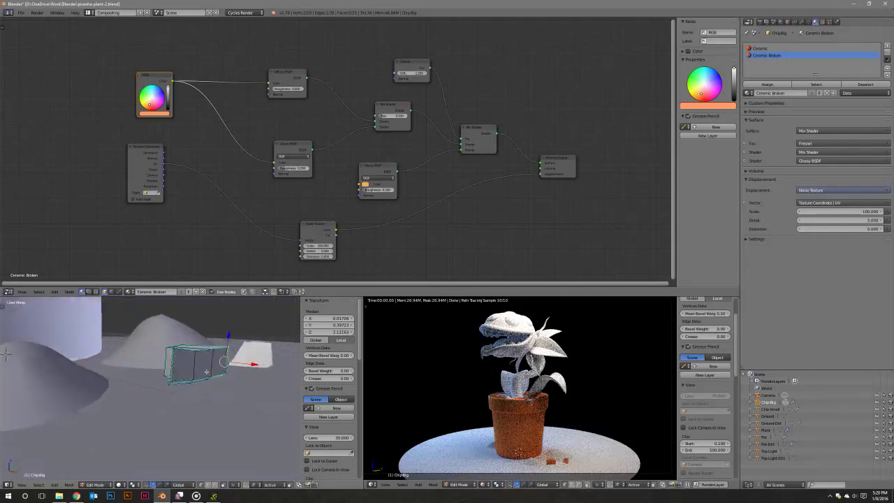
right_click(189, 384)
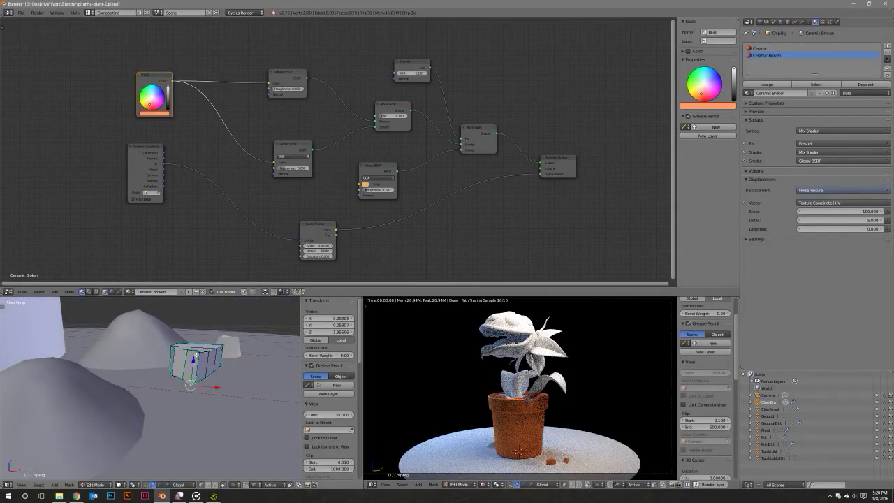
shift+right_click(197, 356)
key(j)
mouse_move(196, 356)
middle_down()
mouse_move(189, 383)
mouse_move(74, 381)
middle_up()
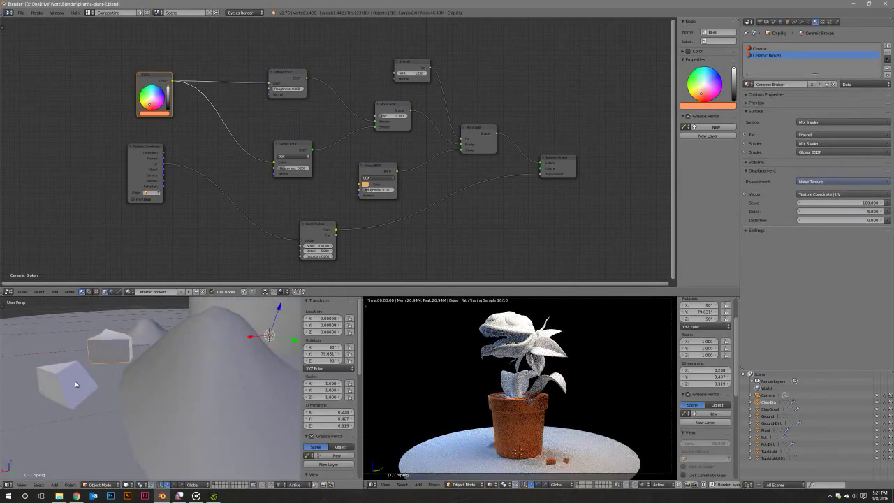
key(Tab)
right_click(75, 381)
key(Tab)
Pick two vertices on the small chip, then select the pot and enter its Edit Mode.
right_click(58, 361)
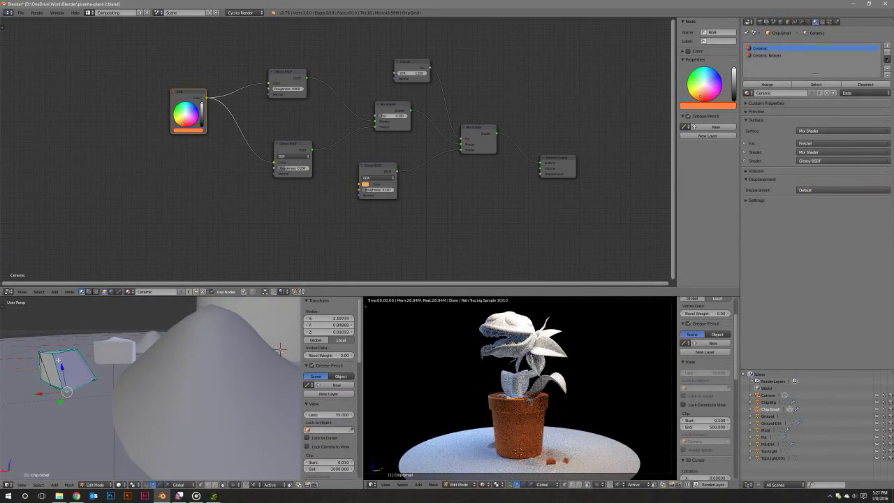
shift+right_click(43, 348)
key(Tab)
mouse_move(102, 366)
middle_down()
mouse_move(151, 456)
mouse_move(134, 406)
mouse_move(155, 372)
mouse_move(163, 412)
middle_up()
right_click(134, 406)
key(Tab)
Select vertices around the chipped notch in the pot rim, then return to Object Mode.
right_click(198, 402)
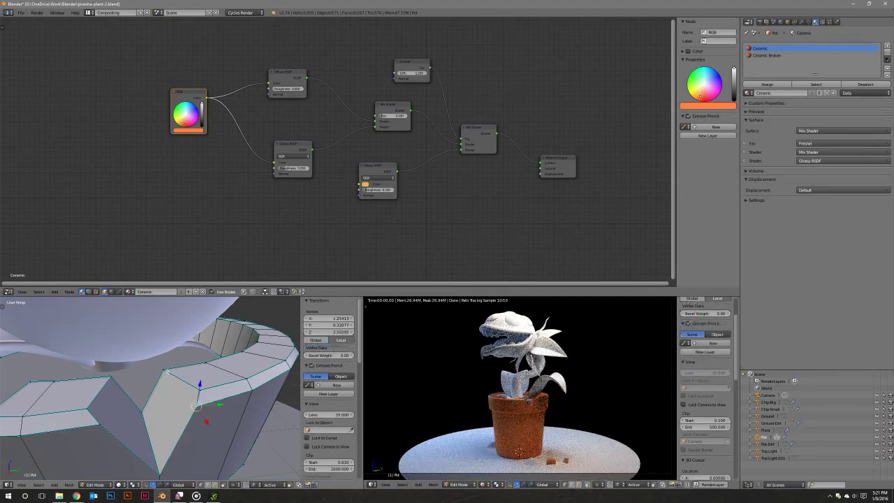
shift+right_click(165, 370)
middle_drag(182, 391, 174, 389)
right_click(87, 388)
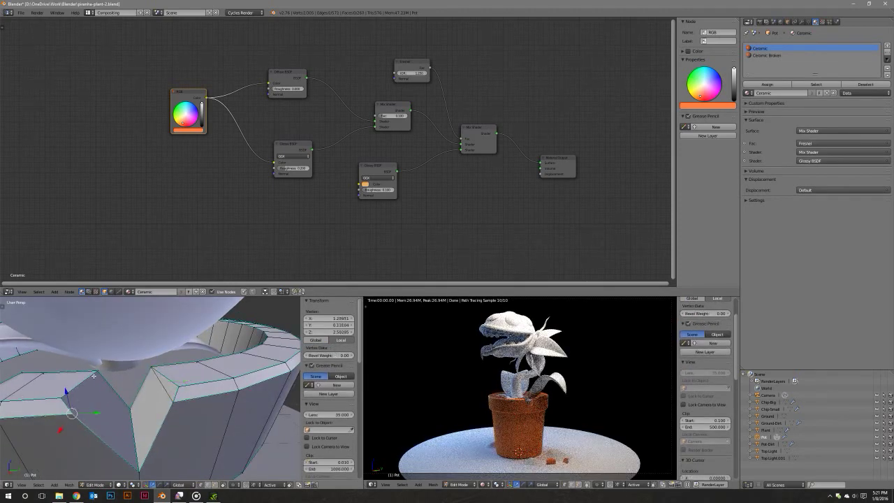
shift+right_click(97, 374)
mouse_move(97, 374)
middle_down()
mouse_move(132, 388)
mouse_move(242, 363)
middle_up()
right_click(241, 362)
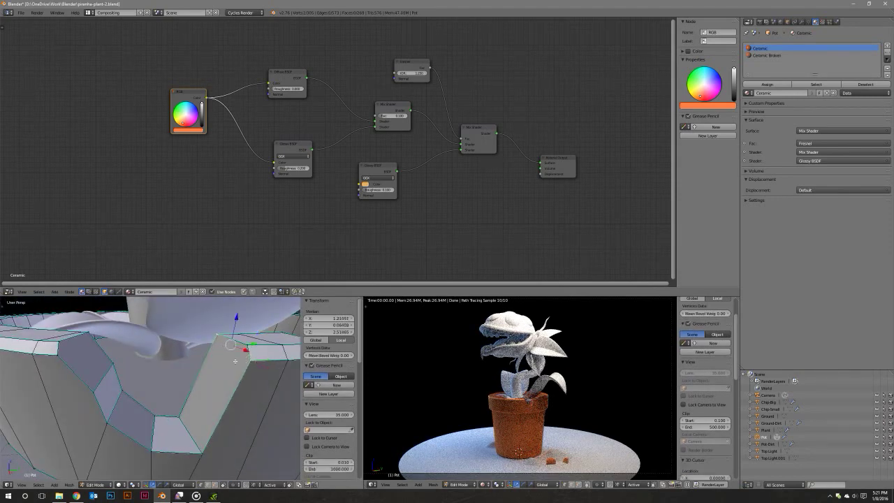
right_click(75, 342)
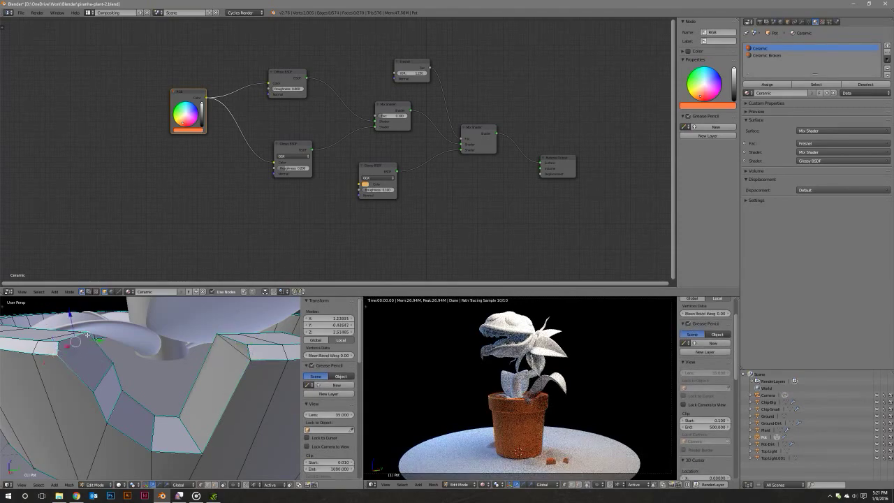
key(Tab)
mouse_move(102, 363)
middle_down()
mouse_move(150, 396)
mouse_move(121, 403)
mouse_move(150, 413)
mouse_move(161, 402)
middle_up()
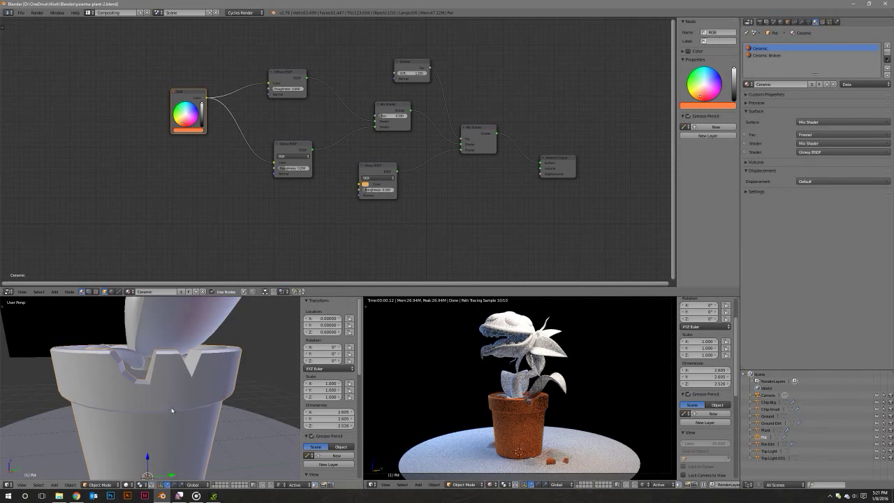
Zoom out, orbit upward and select the Top Light plane hanging above the plant.
scroll(171, 410, down, 2)
scroll(173, 410, down, 3)
scroll(174, 409, down, 3)
scroll(175, 408, down, 1)
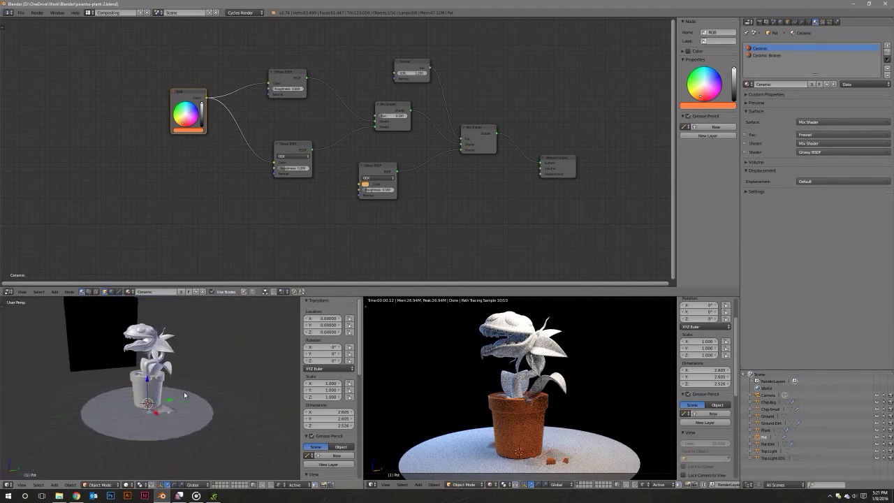
middle_drag(184, 395, 185, 387)
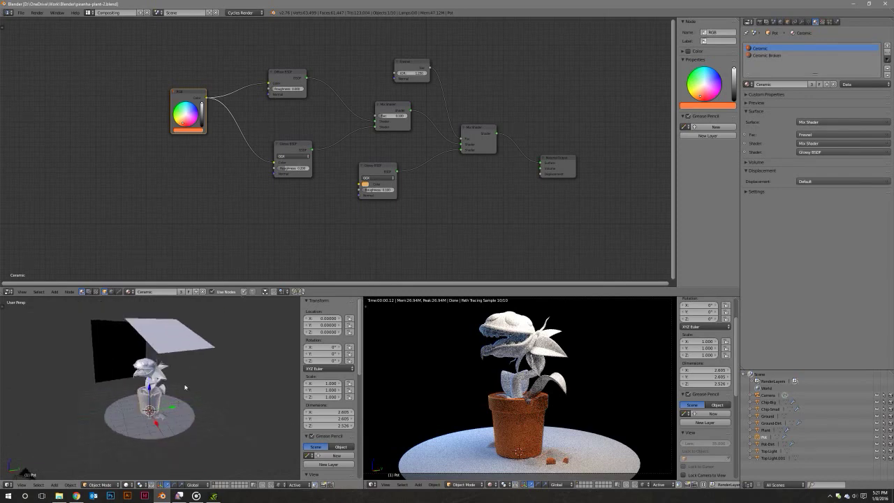
right_click(191, 346)
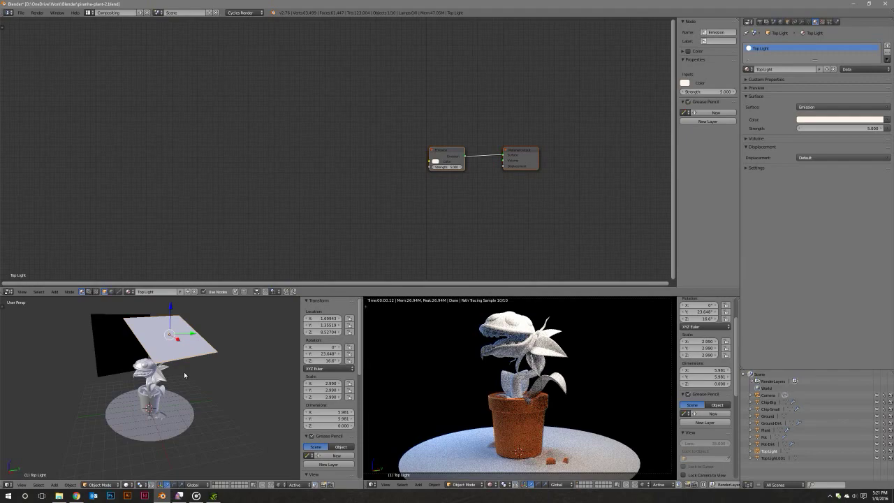
Duplicate the Top Light plane in place and zero its Y and Z rotation.
key(shift+d)
right_click(187, 372)
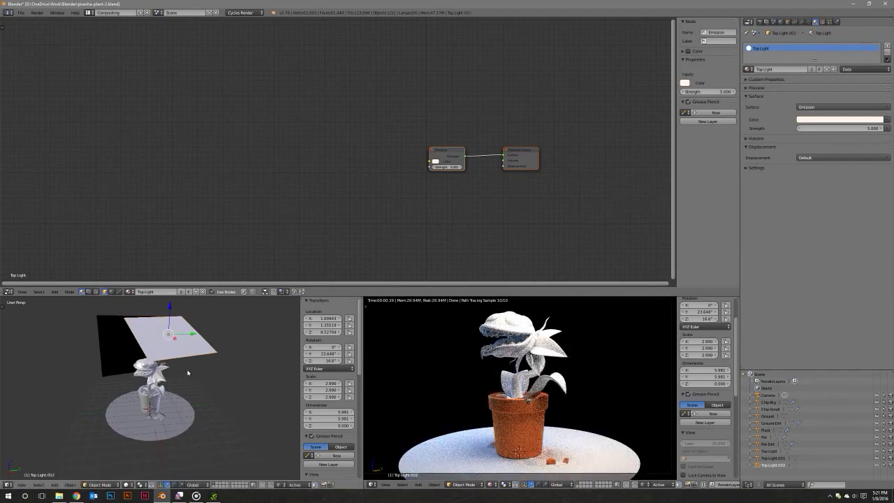
click(322, 353)
text(0)
key(Tab)
text(0)
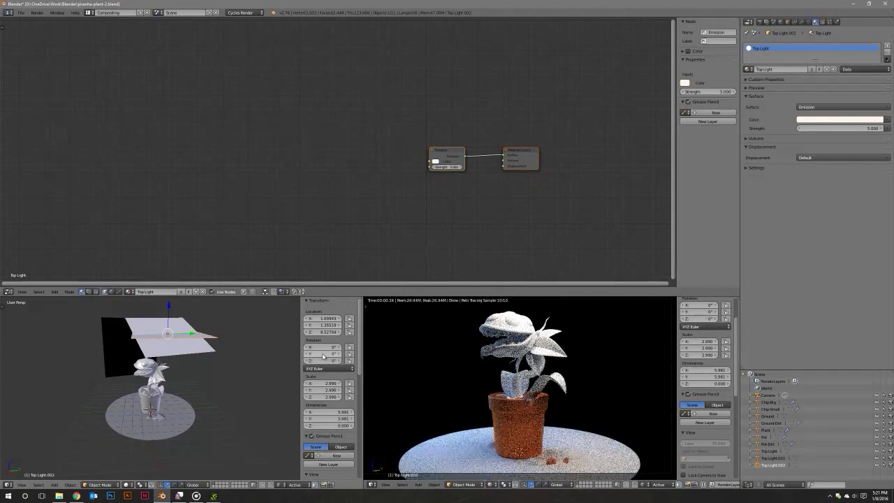
key(Return)
Rotate the duplicate 90° about Y and narrow it along Y.
key(r)
key(y)
key(9)
key(0)
key(Return)
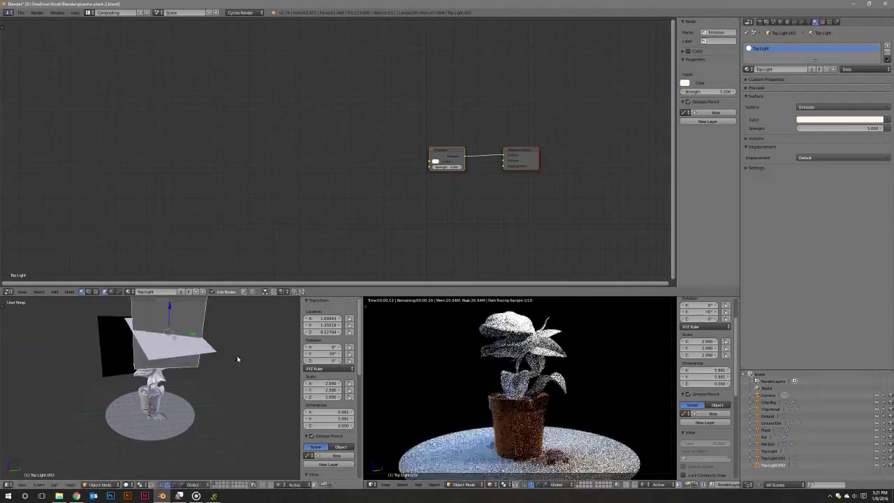
key(s)
key(y)
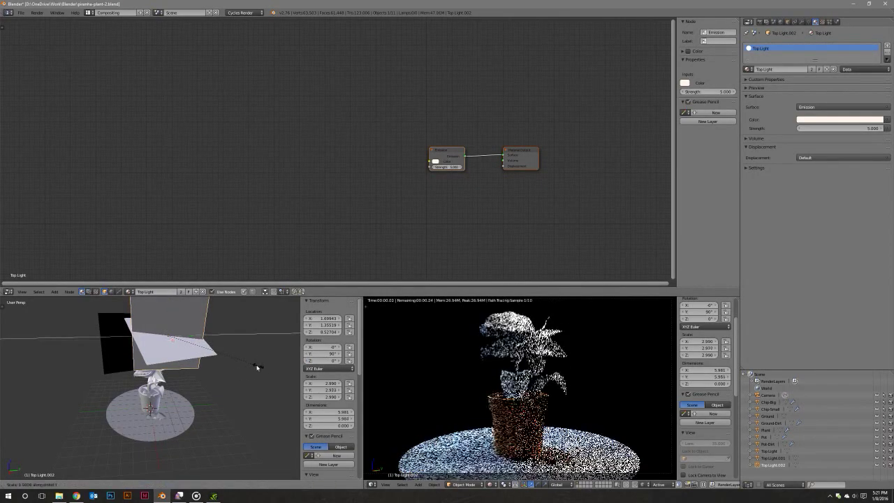
click(215, 359)
From top view, move the plane beside the plant and tilt it about X.
key(KP_7)
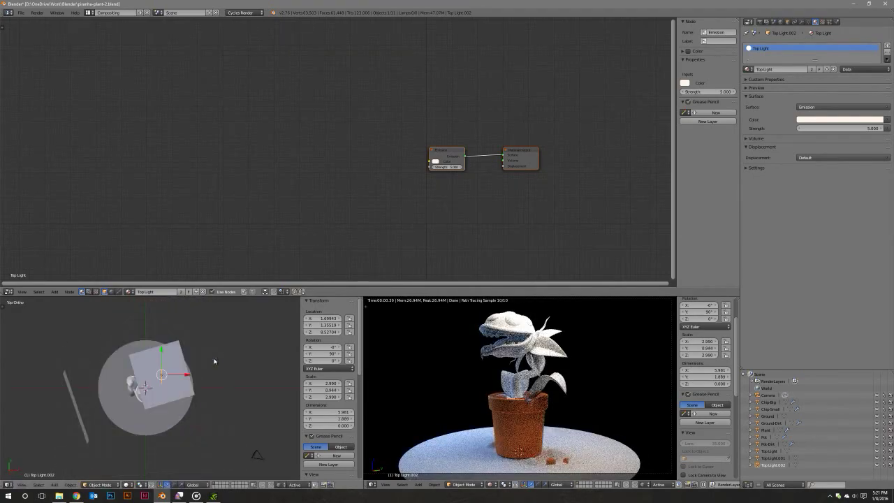
middle_drag(200, 379, 190, 370)
key(g)
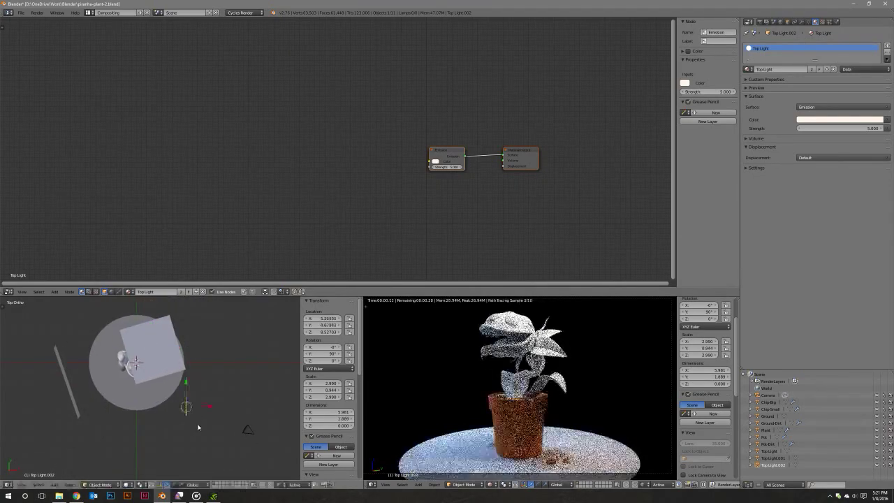
click(213, 422)
key(KP_7)
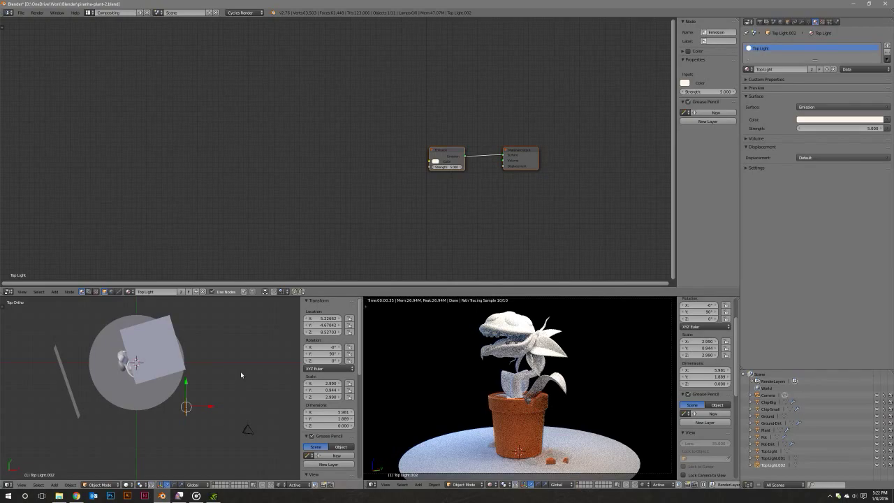
key(r)
key(x)
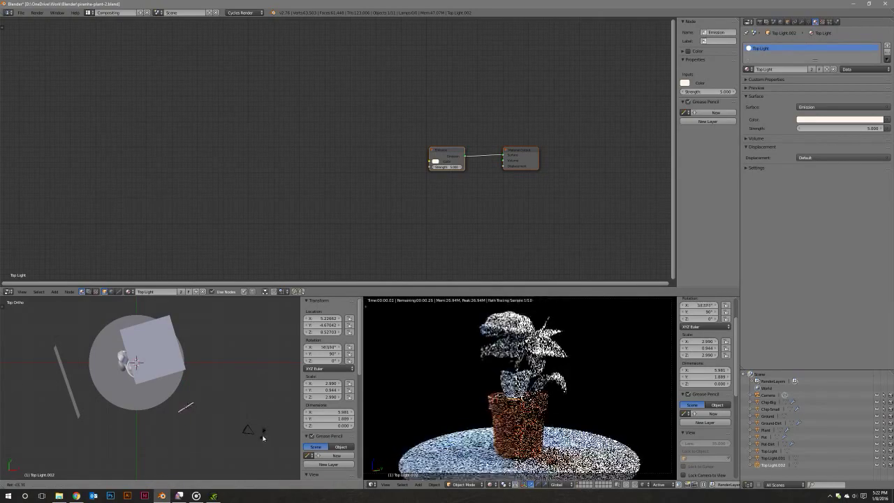
click(253, 430)
key(g)
click(210, 445)
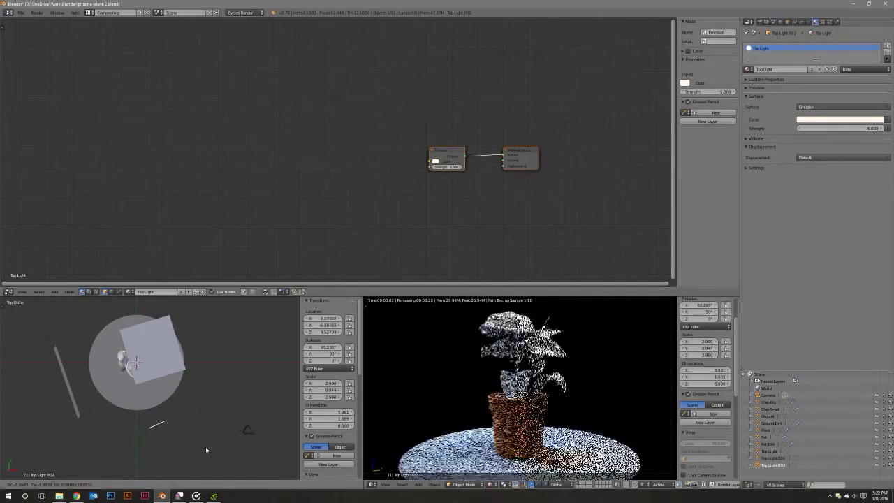
Tilt the plane to 73.076° on X and lower it to plant height, Z 2.07.
key(r)
key(x)
click(200, 390)
middle_drag(200, 393, 114, 325)
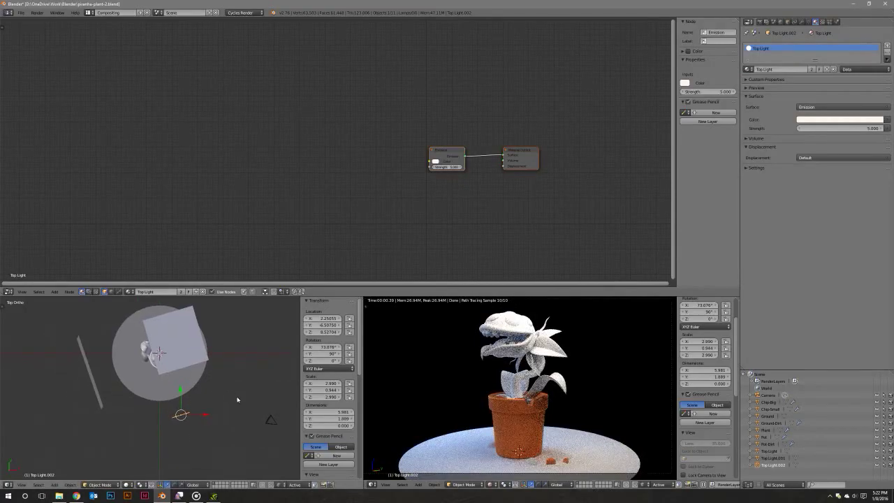
drag(110, 303, 112, 370)
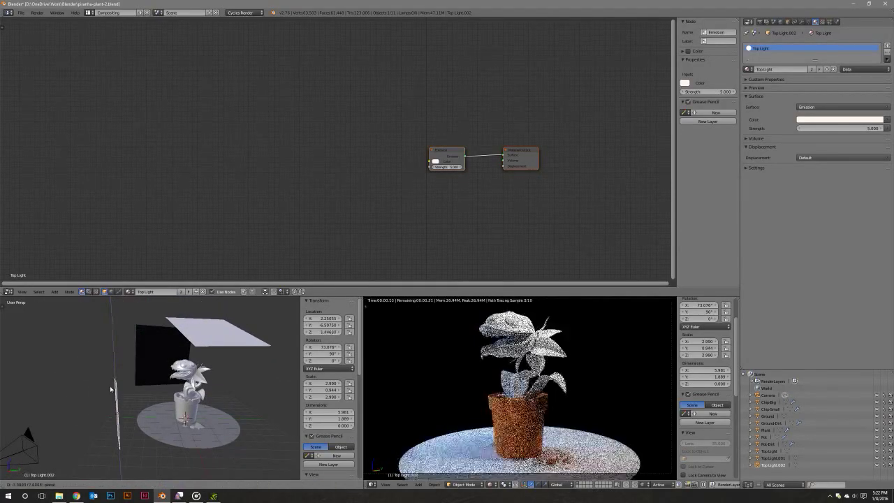
mouse_move(111, 370)
middle_down()
mouse_move(197, 382)
mouse_move(162, 402)
middle_up()
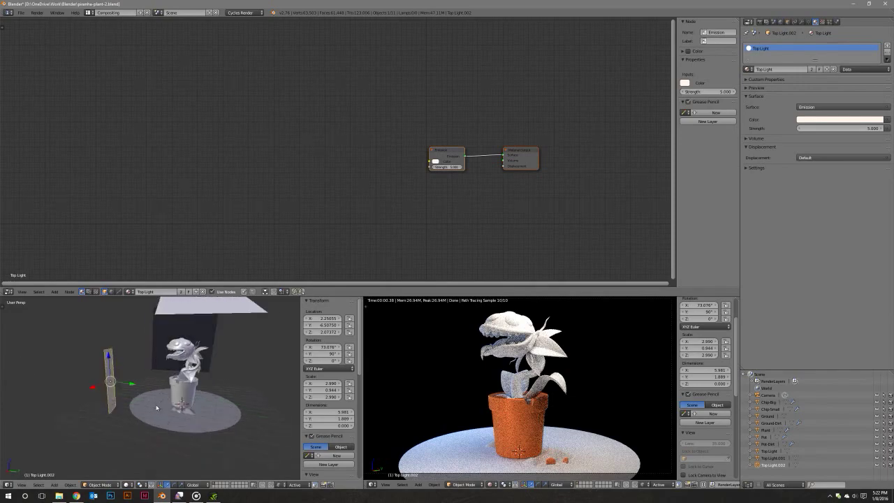
Stretch the side panel to double its length along X.
key(s)
key(x)
click(200, 425)
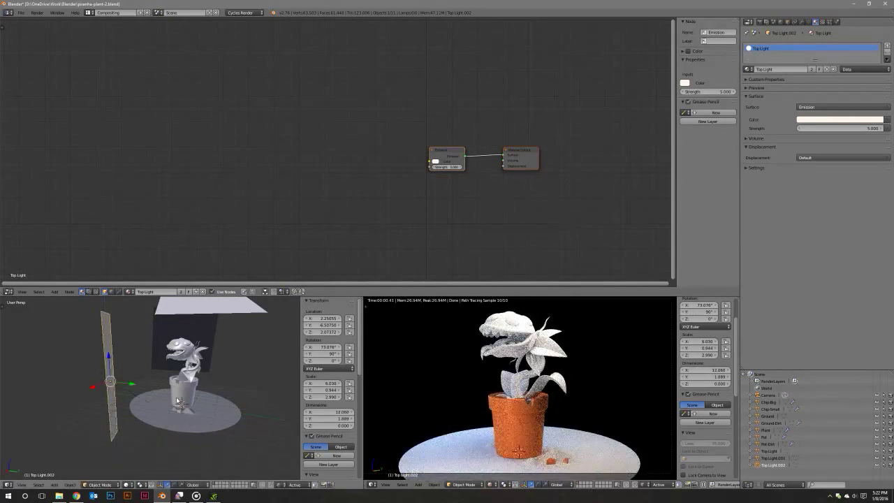
middle_drag(176, 398, 208, 405)
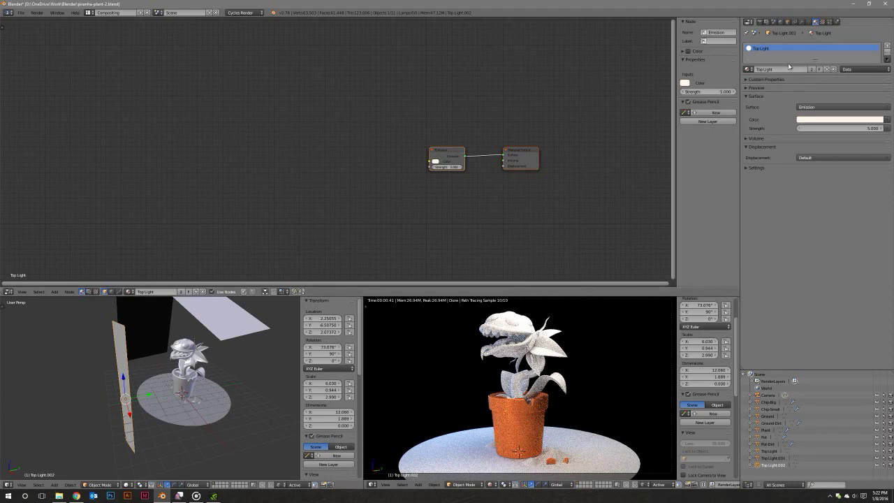
Rename Top Light.002 to Side Light and Top Light.001 to Back Light in the Outliner.
double_click(780, 465)
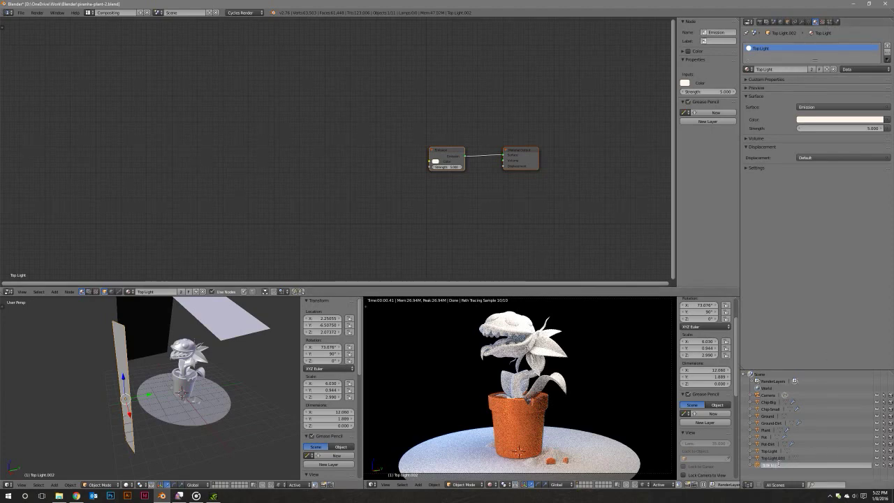
key(Return)
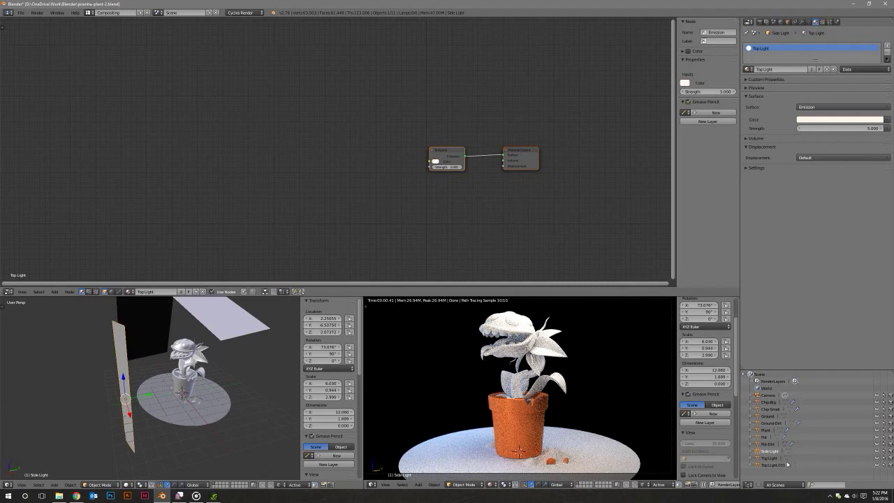
click(757, 466)
double_click(774, 465)
text(Back Light)
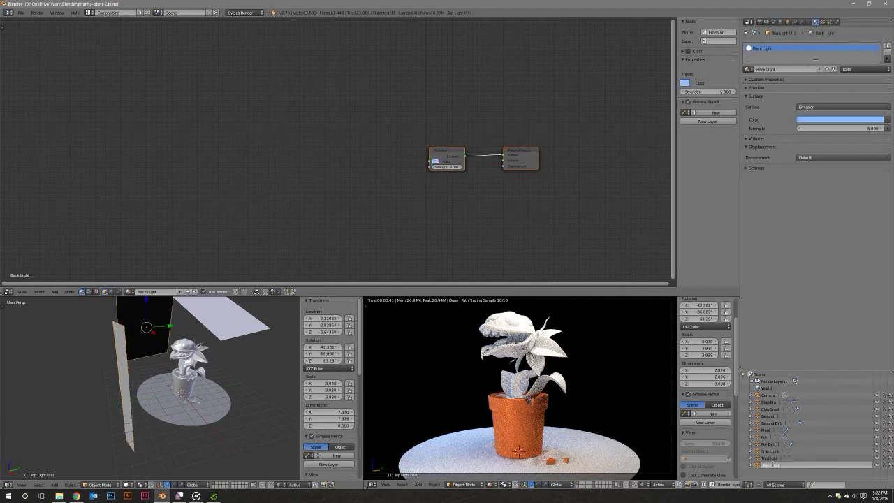
key(Return)
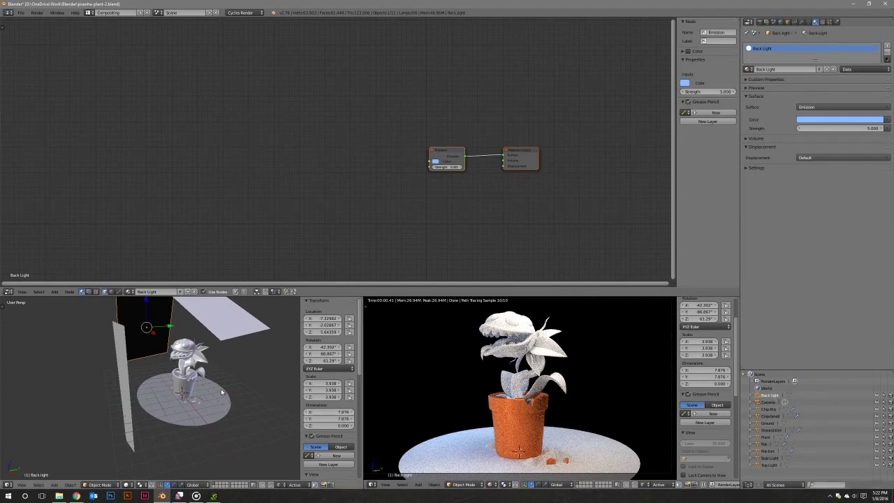
Select the side plane and give it its own emission material named Side Light.
mouse_move(225, 393)
middle_down()
mouse_move(196, 397)
mouse_move(184, 386)
middle_up()
right_click(111, 361)
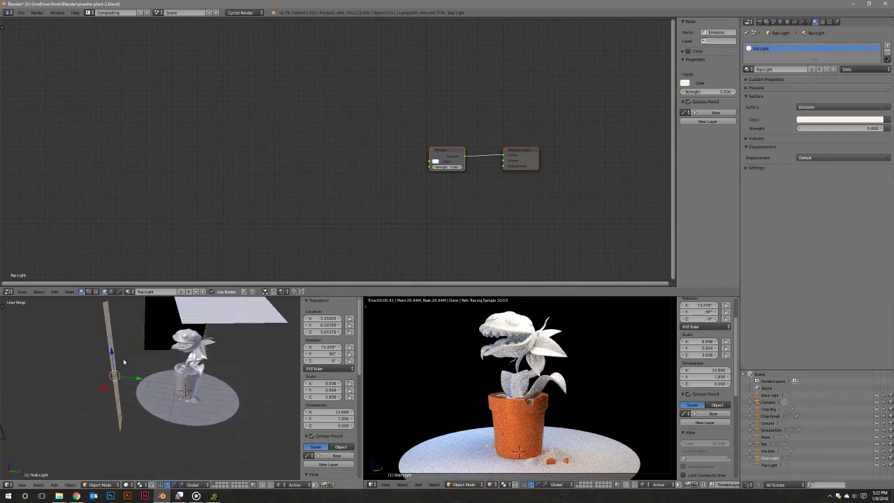
click(826, 69)
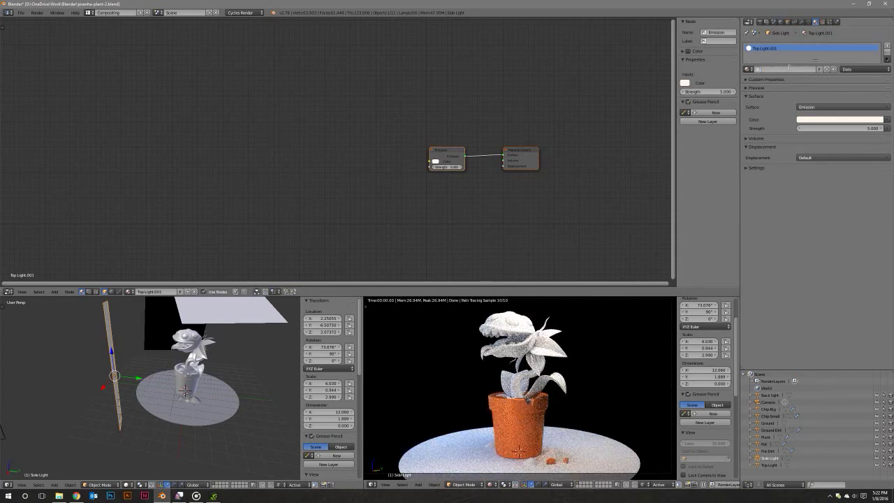
text(Back)
key(Return)
click(790, 69)
text(Side Light)
key(Return)
click(774, 70)
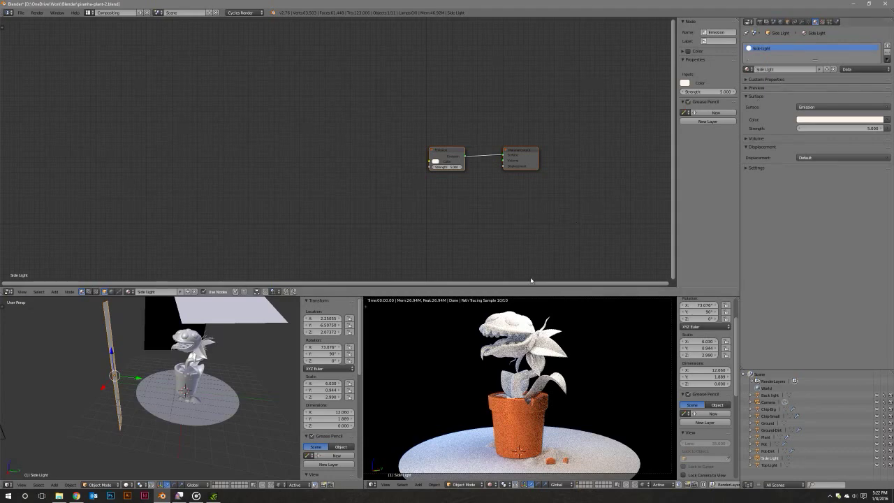
Whiten the Side Light emission colour and set its strength to 2.
middle_drag(174, 370, 227, 373)
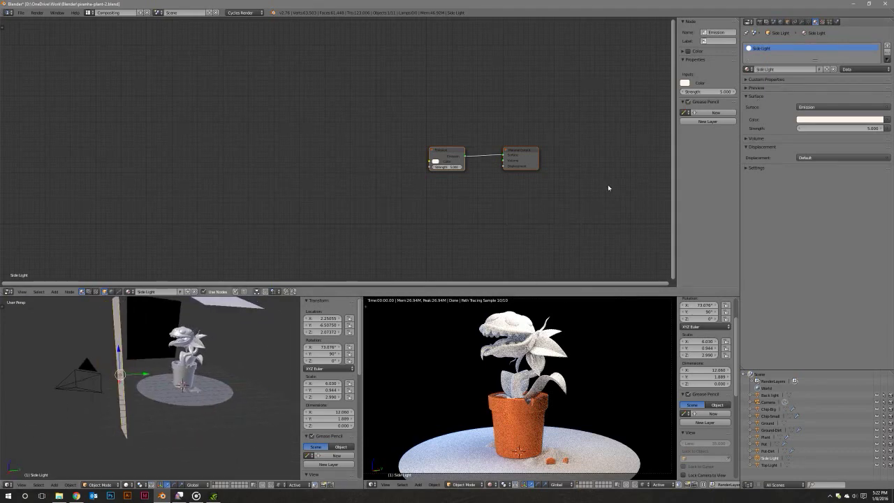
click(849, 120)
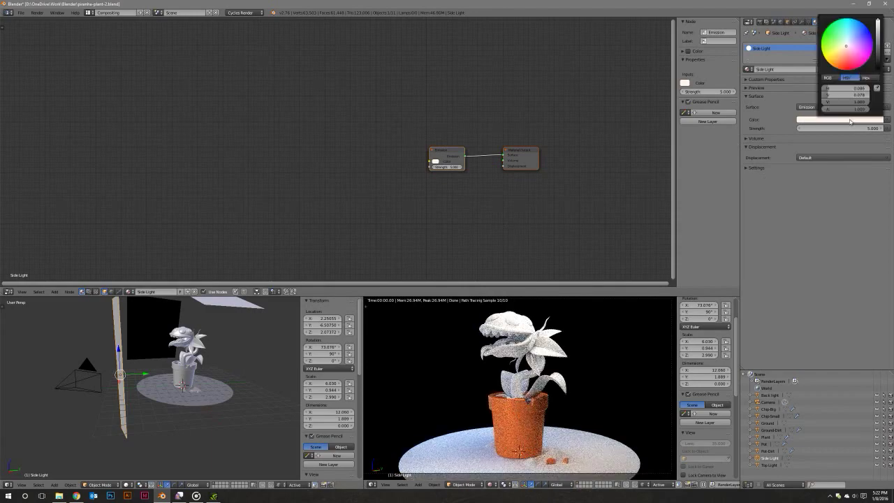
drag(859, 95, 854, 89)
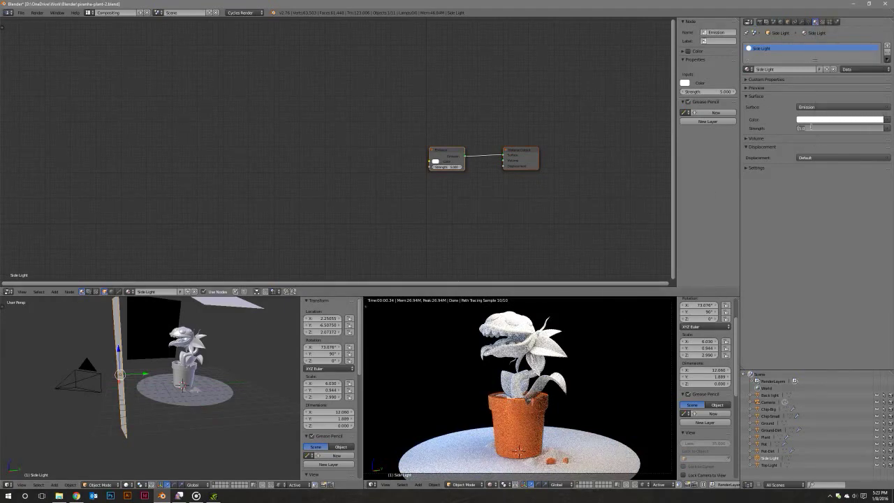
text(2)
key(Return)
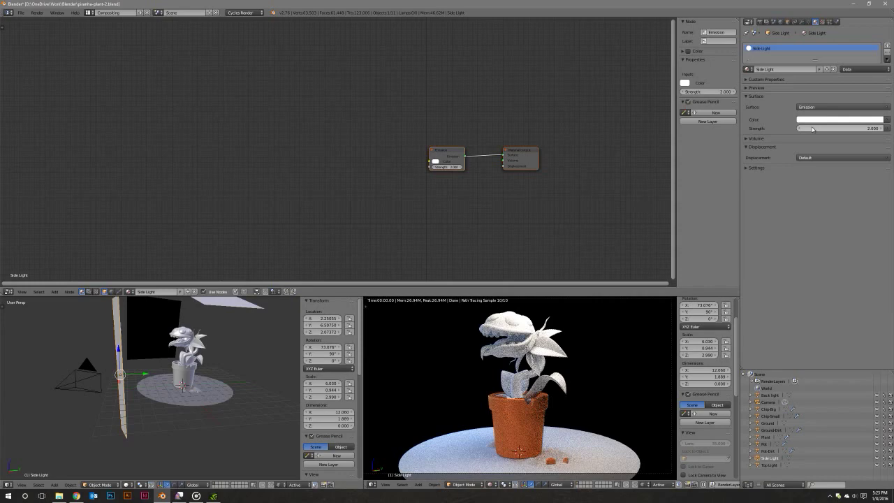
mouse_move(223, 375)
middle_down()
mouse_move(245, 349)
mouse_move(198, 370)
mouse_move(216, 348)
mouse_move(199, 383)
middle_up()
Select the pot and set the Ceramic Mix Shader Fac to 0.250.
right_click(200, 383)
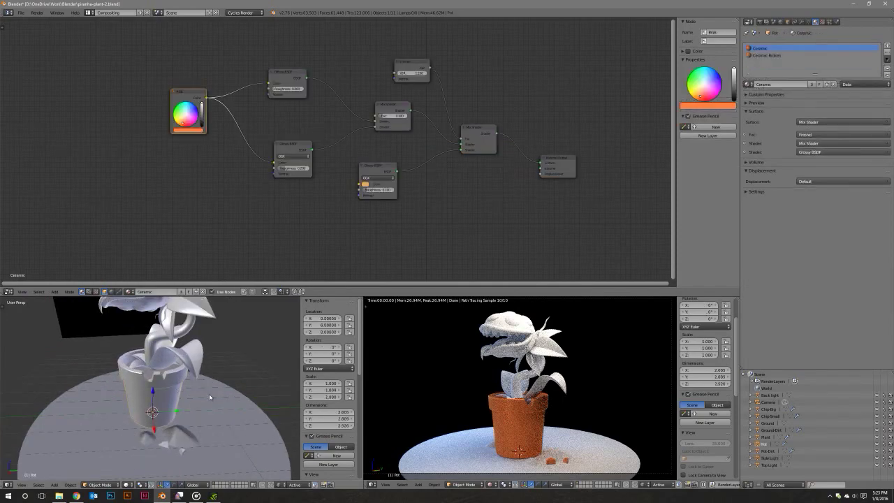
key(Home)
drag(377, 119, 418, 119)
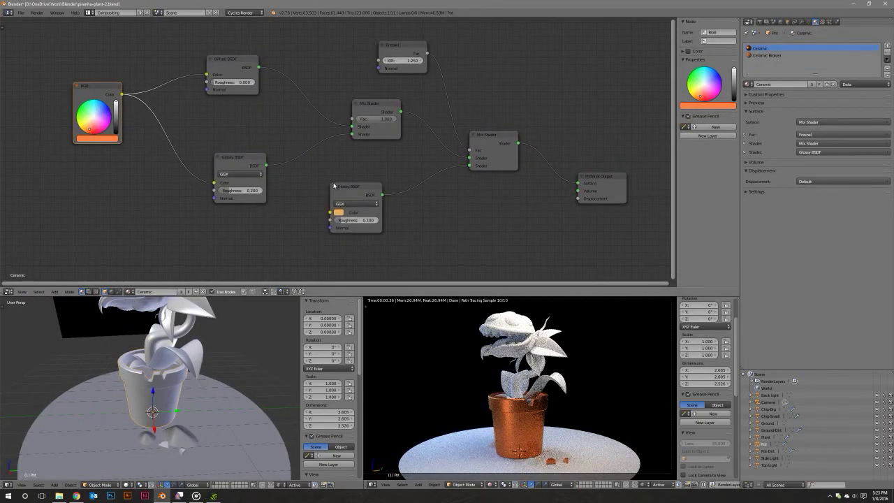
key(ctrl+z)
middle_drag(354, 161, 345, 168)
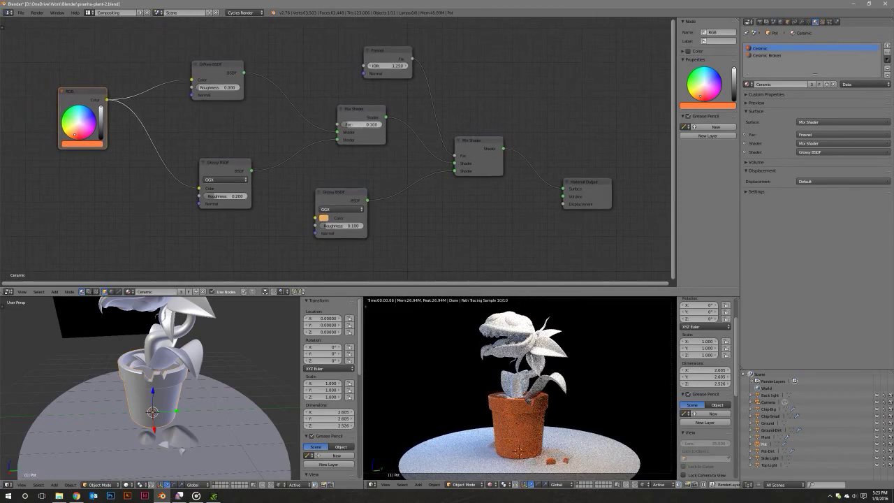
click(358, 124)
key(Return)
Raise the upper Glossy BSDF roughness to 0.300.
middle_drag(265, 231, 305, 224)
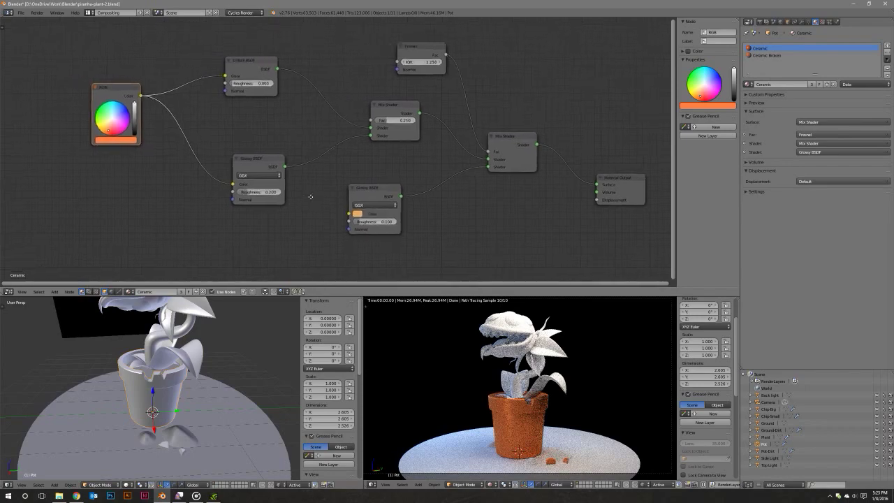
scroll(305, 153, up, 1)
click(248, 202)
text(0.3)
key(Return)
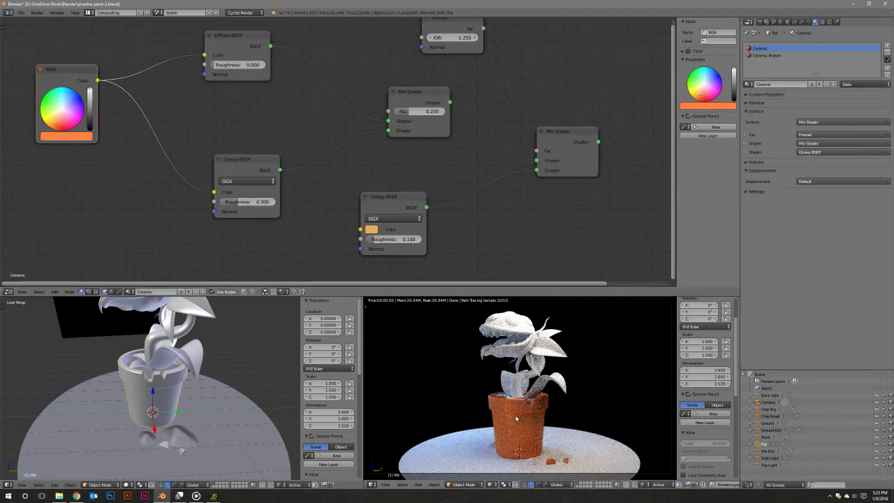
Zoom in on the rendered pot, orbit to the side and select the Side Light plane.
scroll(516, 421, up, 5)
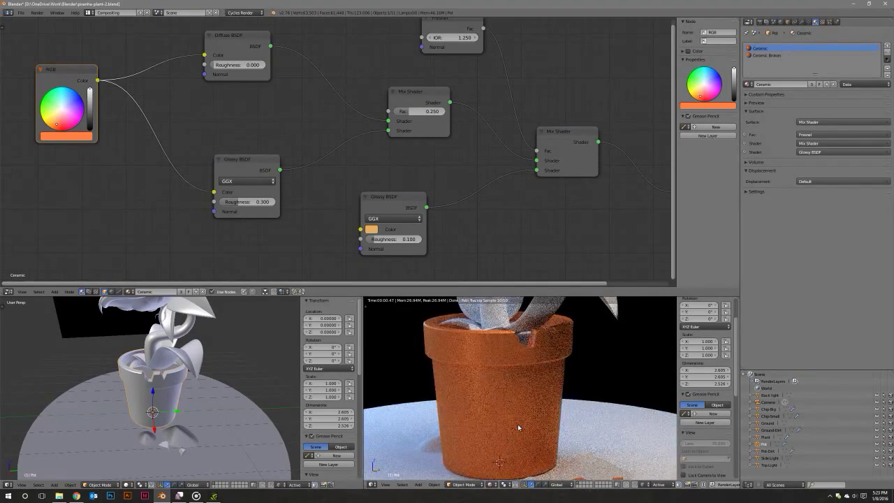
scroll(517, 424, down, 4)
scroll(533, 411, down, 2)
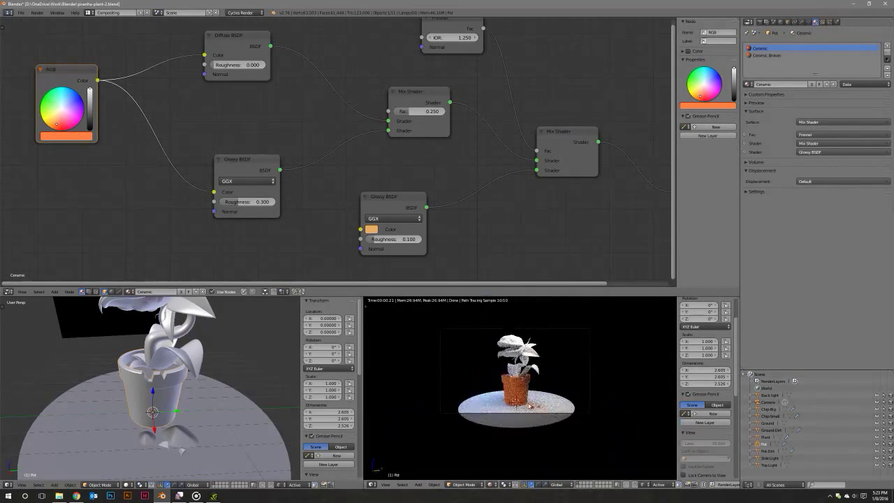
scroll(529, 405, up, 2)
scroll(545, 398, up, 1)
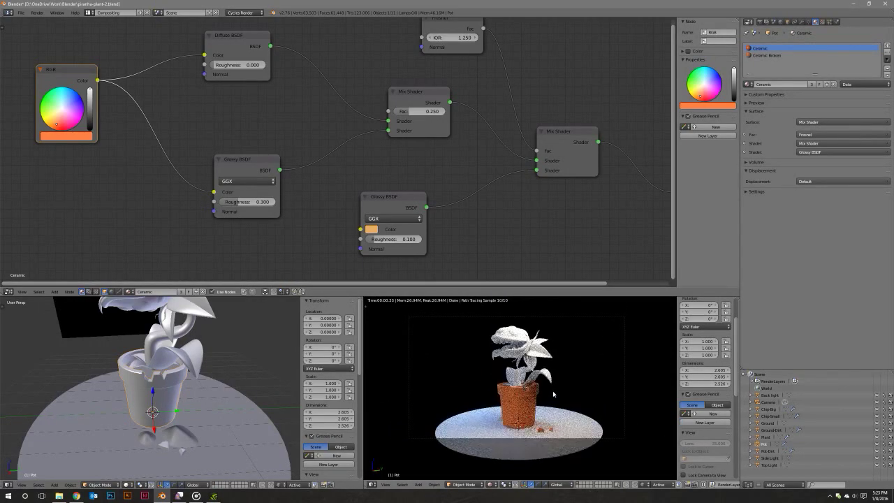
scroll(126, 356, down, 3)
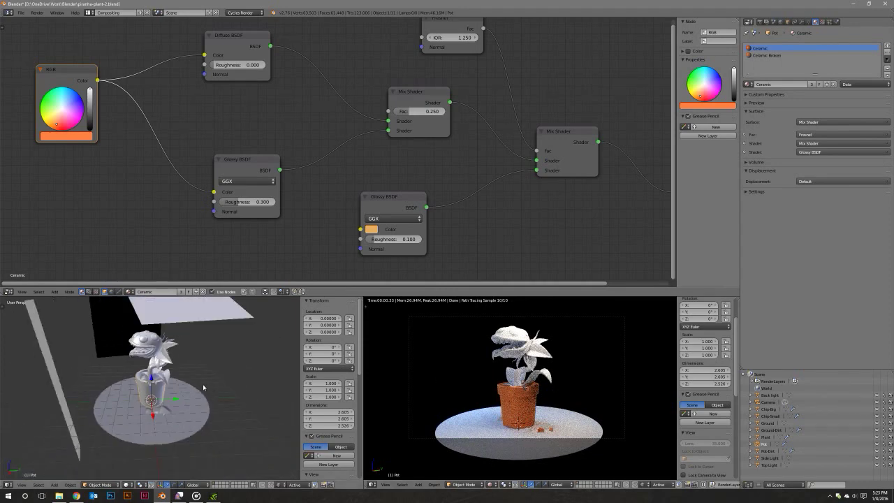
mouse_move(174, 363)
middle_down()
mouse_move(125, 358)
mouse_move(147, 350)
middle_up()
right_click(125, 354)
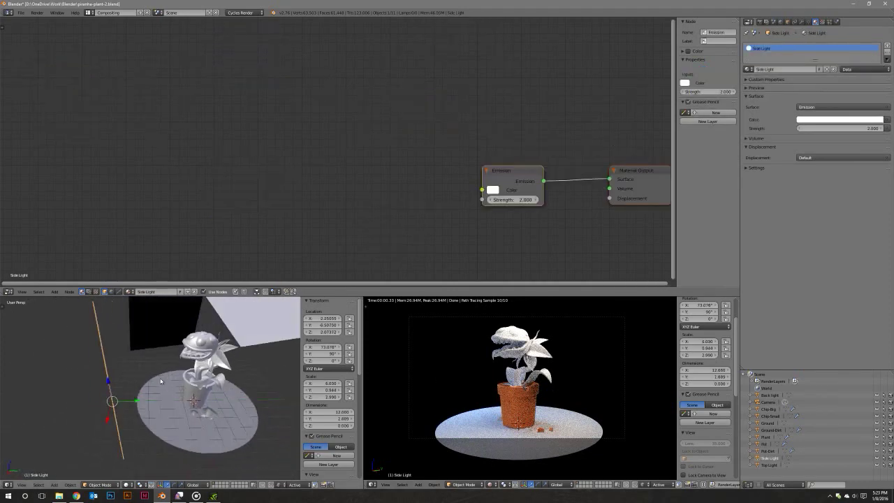
Try an emission strength of 1 on the Side Light, then restore it to 2.
click(513, 200)
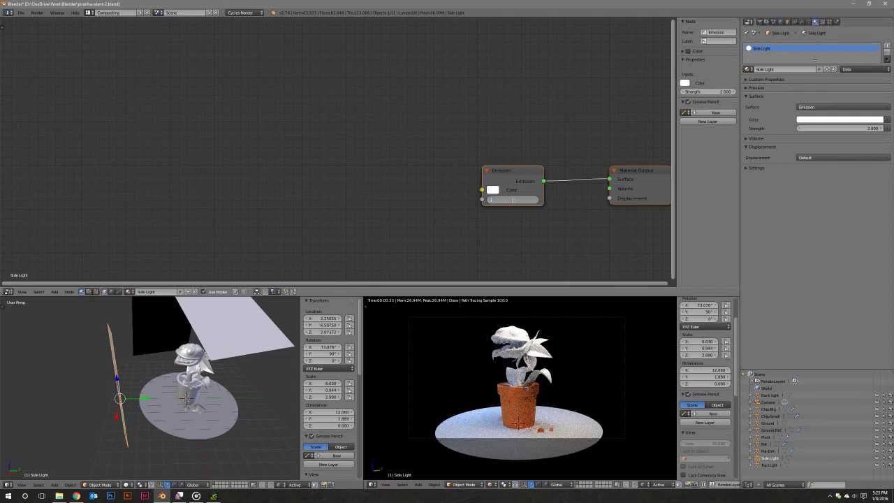
key(Return)
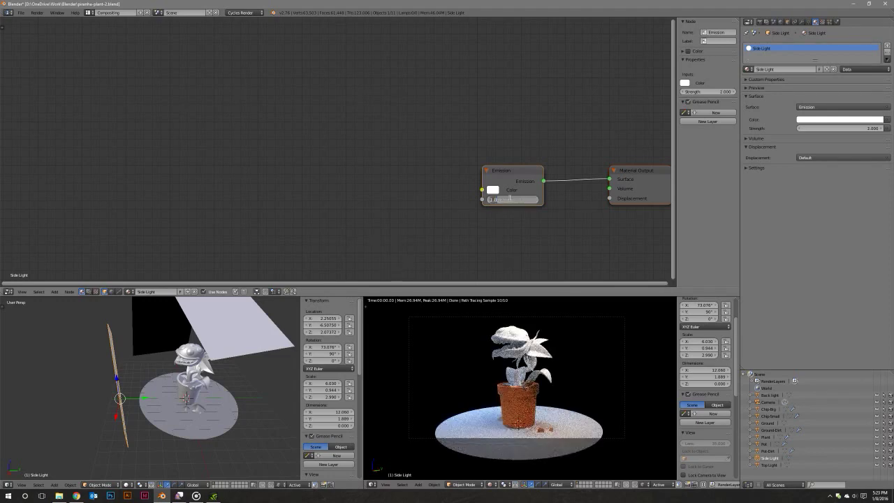
key(Return)
mouse_move(168, 391)
middle_down()
mouse_move(188, 370)
mouse_move(196, 387)
middle_up()
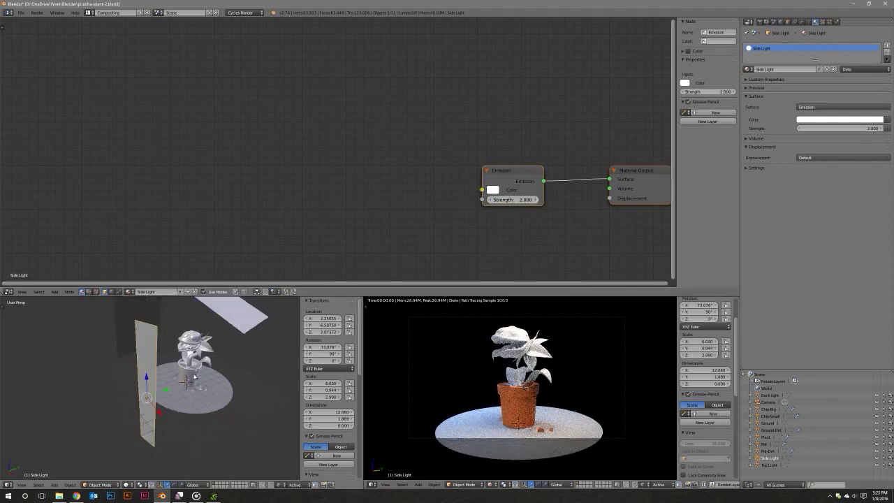
Set the transform orientation to Local so the plane's own axes are used.
click(133, 484)
click(200, 485)
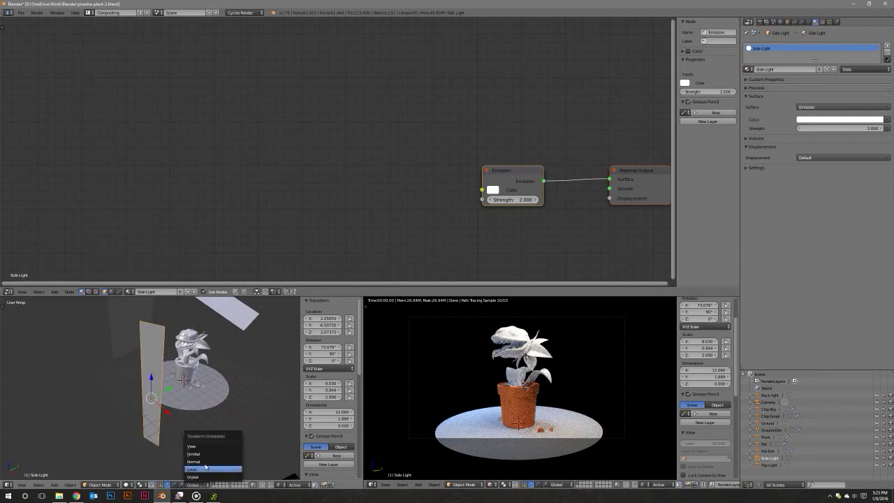
click(194, 462)
click(199, 485)
click(192, 469)
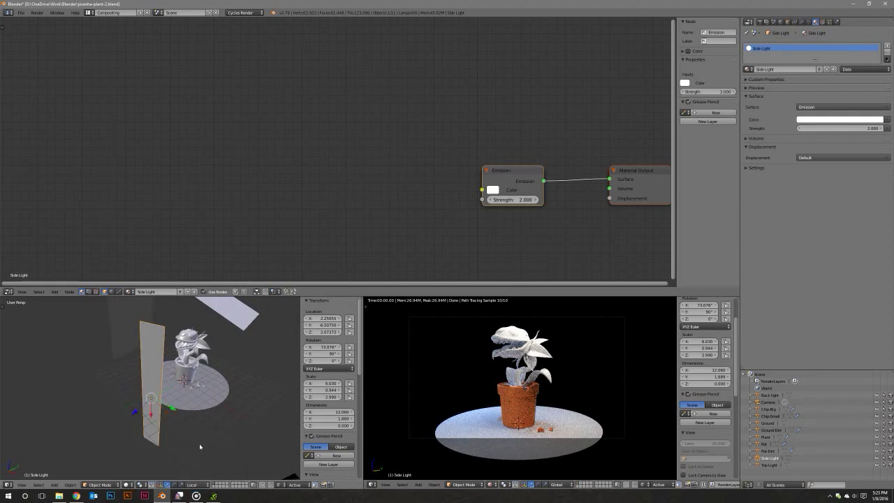
Scale the Side Light plane taller along its local Y axis.
middle_drag(200, 443, 189, 430)
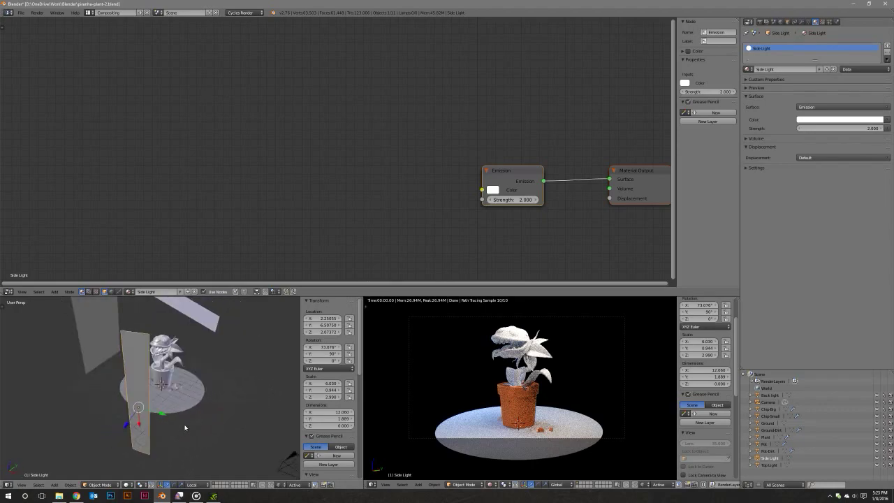
key(s)
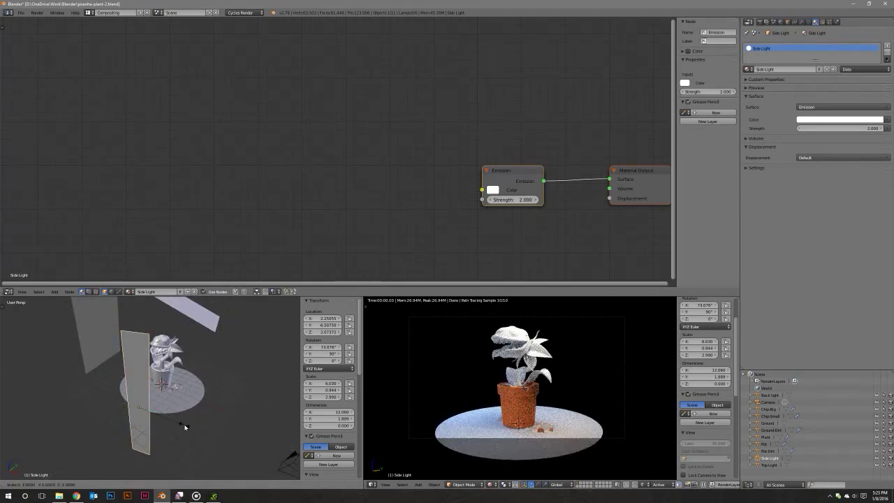
key(y)
key(y)
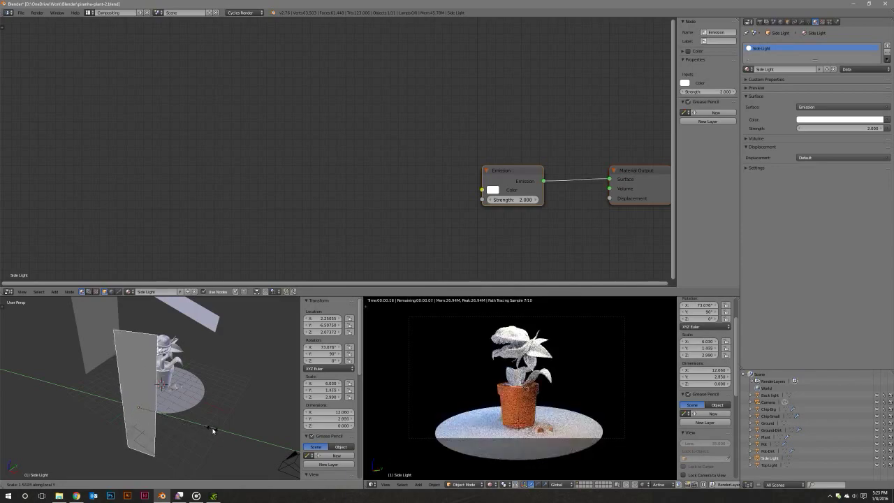
click(212, 427)
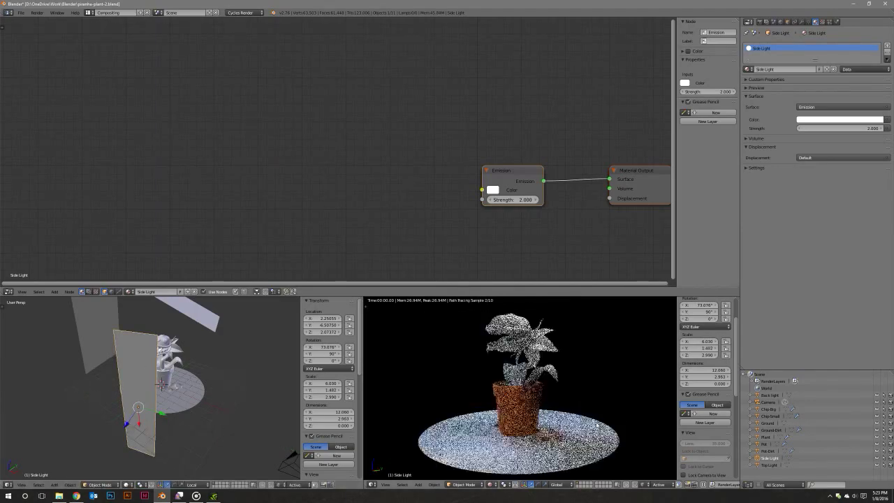
scroll(597, 424, up, 2)
scroll(597, 425, down, 3)
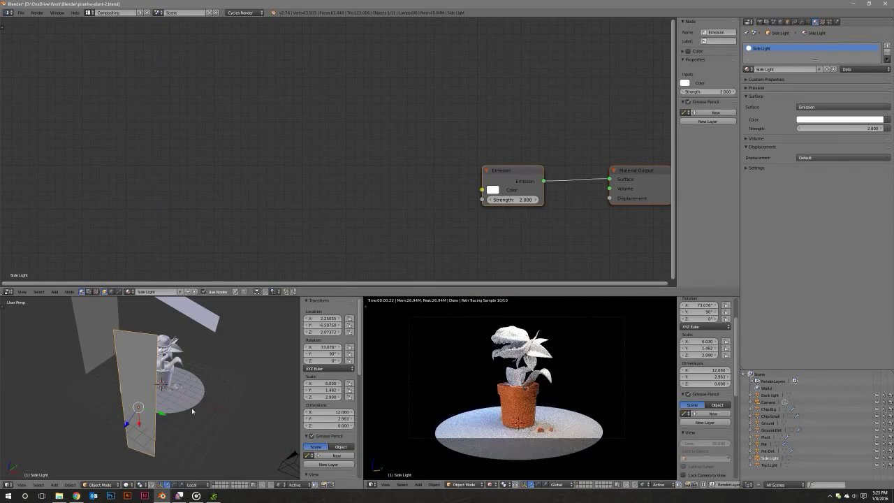
middle_drag(192, 411, 191, 424)
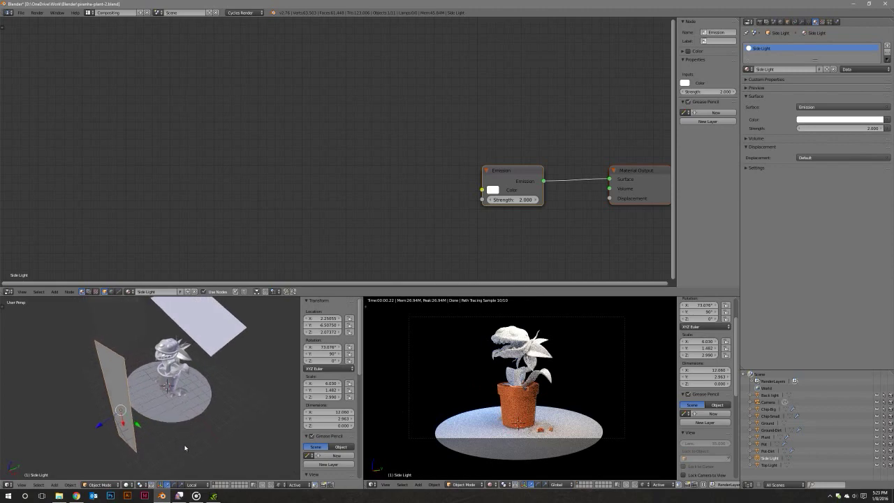
Adjust the pivot, show the transform gizmo, and set the orientation back to Global.
click(126, 483)
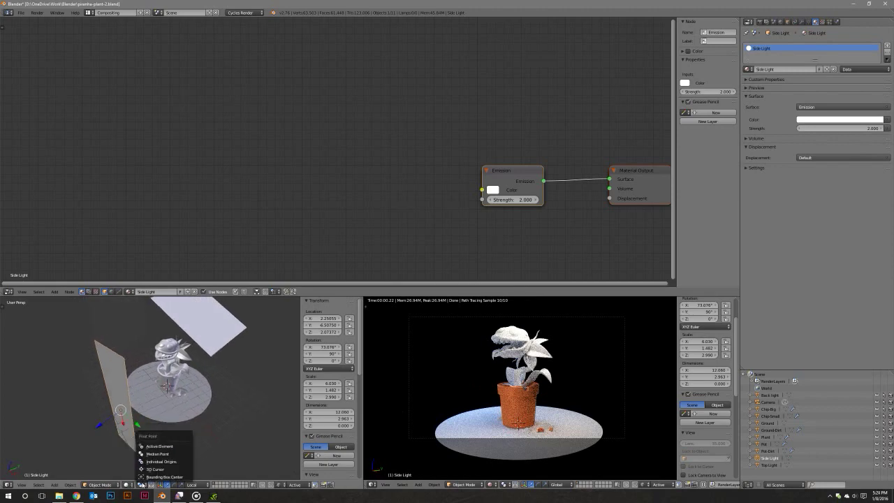
click(126, 484)
click(151, 484)
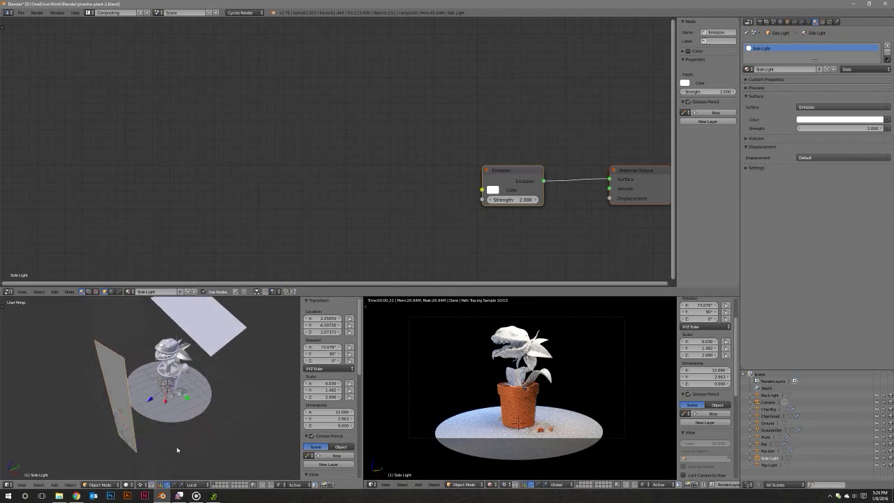
click(188, 484)
click(199, 478)
Rotate the Side Light plane around the global Z axis, then start renaming it in the Outliner.
key(r)
key(z)
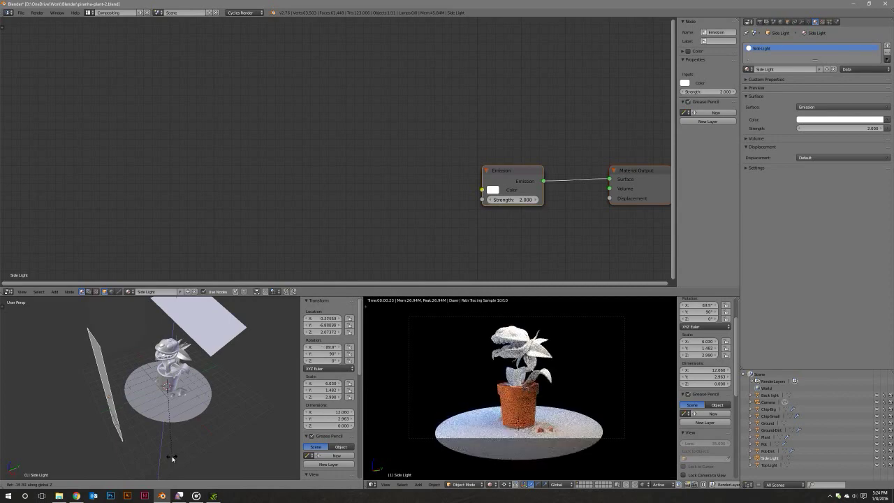
click(171, 454)
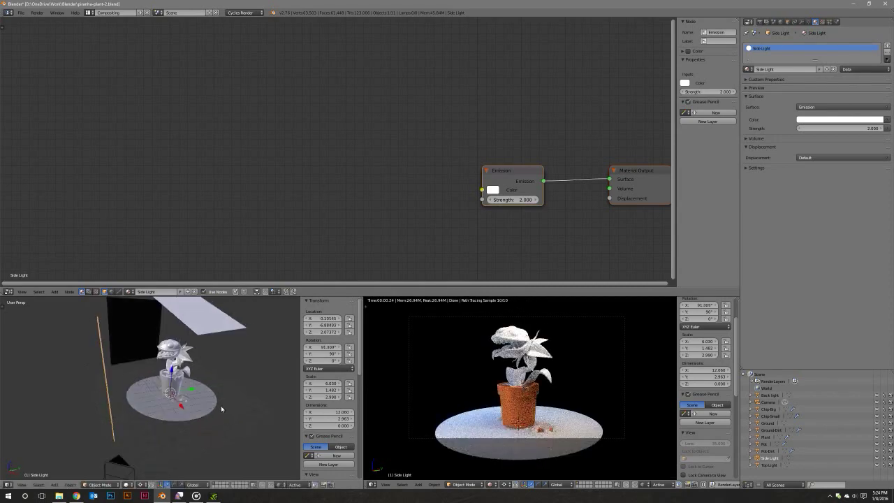
mouse_move(221, 408)
middle_down()
mouse_move(230, 415)
mouse_move(223, 419)
middle_up()
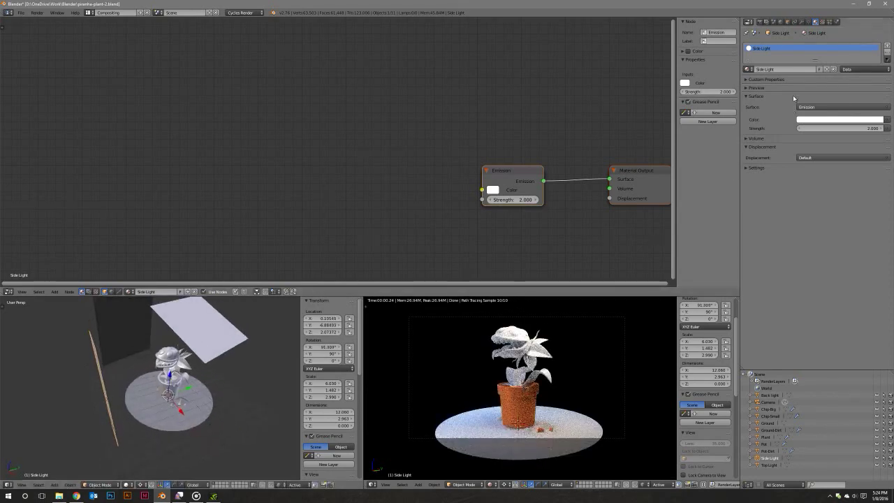
click(783, 69)
click(771, 459)
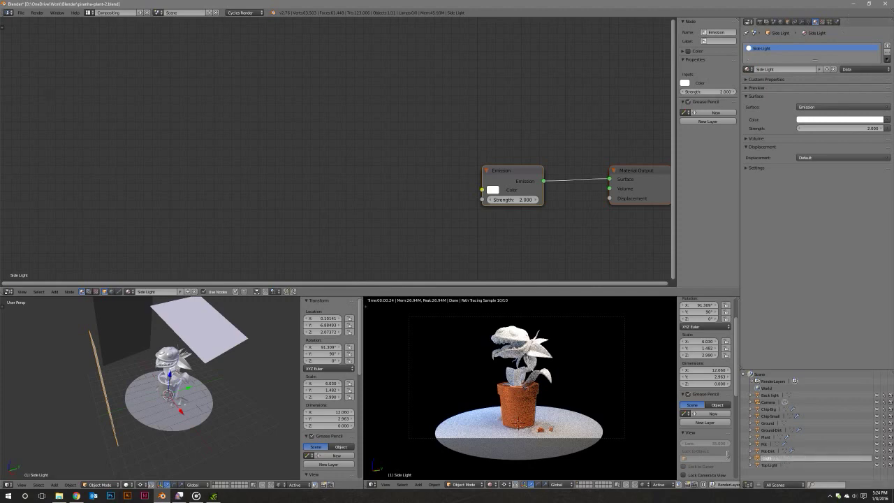
Name the Side Light 'Light-Reflector', the Back Light 'Light-Back' and the Top Light 'Light-Top'.
key(Return)
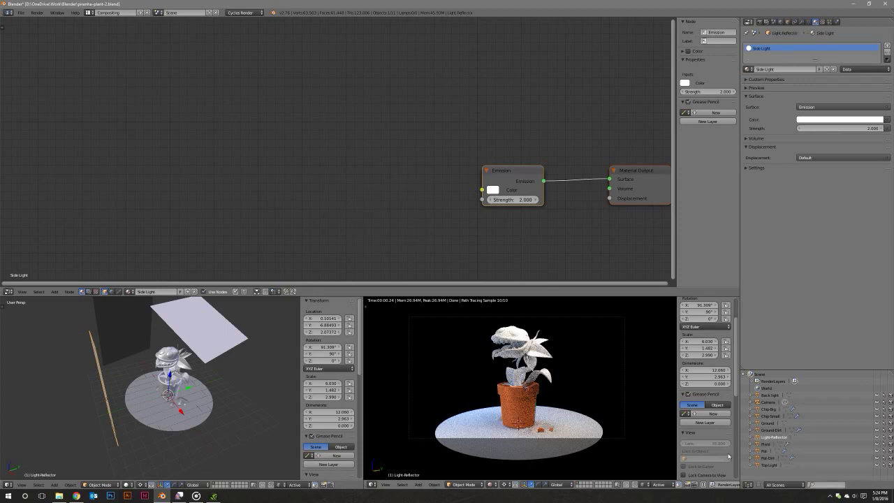
click(772, 395)
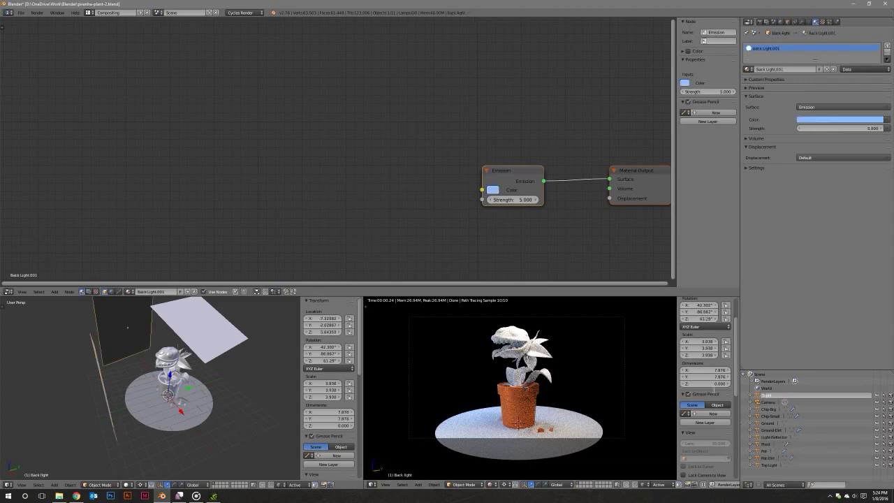
text(-Back)
key(Return)
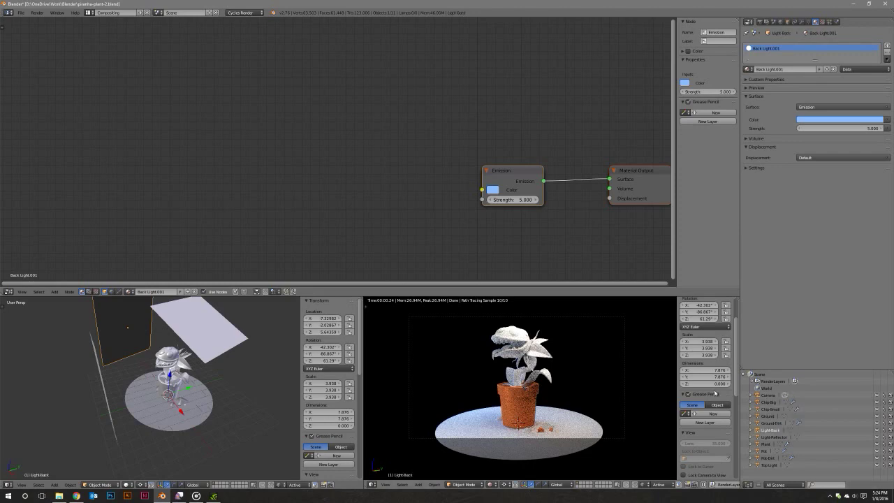
click(770, 464)
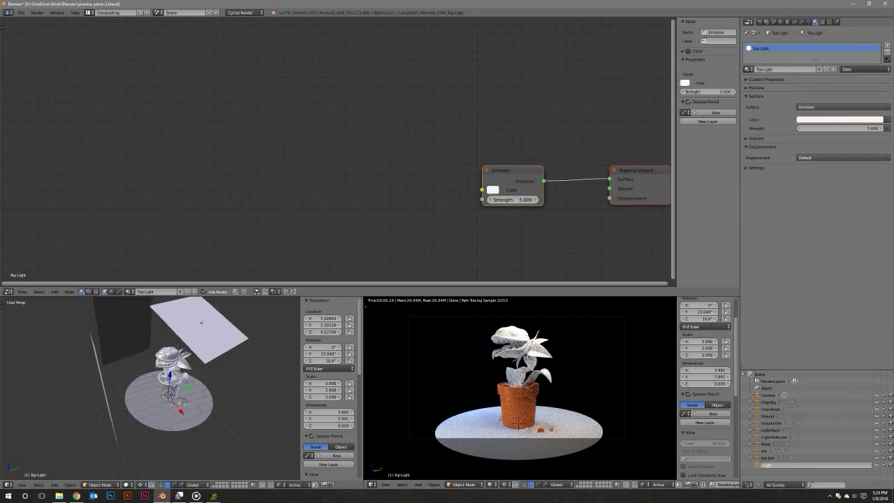
text(op)
key(Return)
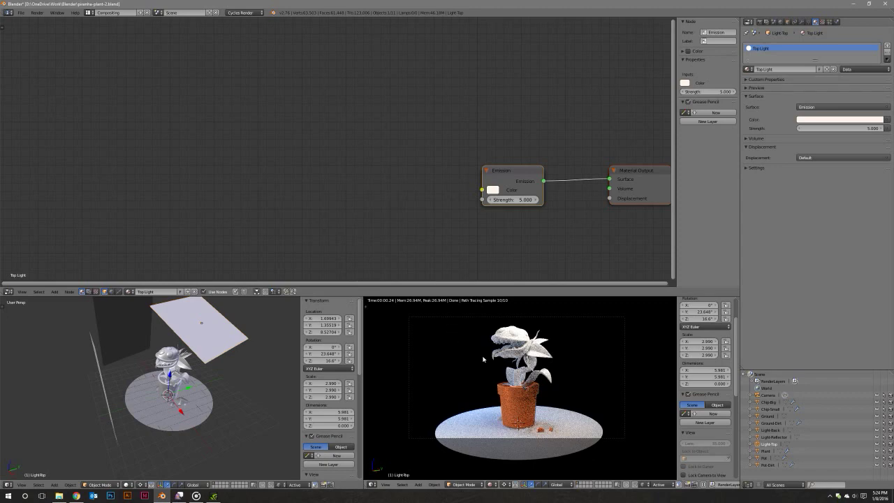
Orbit and zoom the rendered and left views to frame the ground pebbles around the pot.
middle_drag(517, 391, 489, 377)
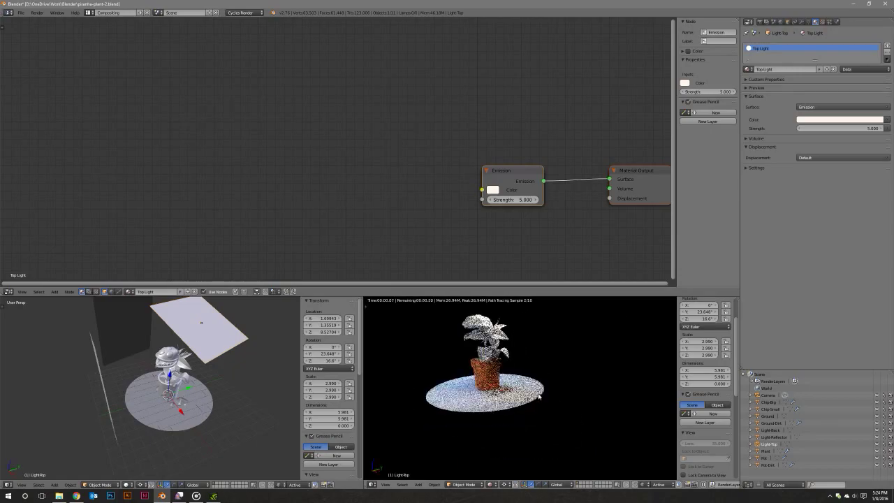
scroll(489, 384, up, 5)
middle_drag(517, 391, 489, 377)
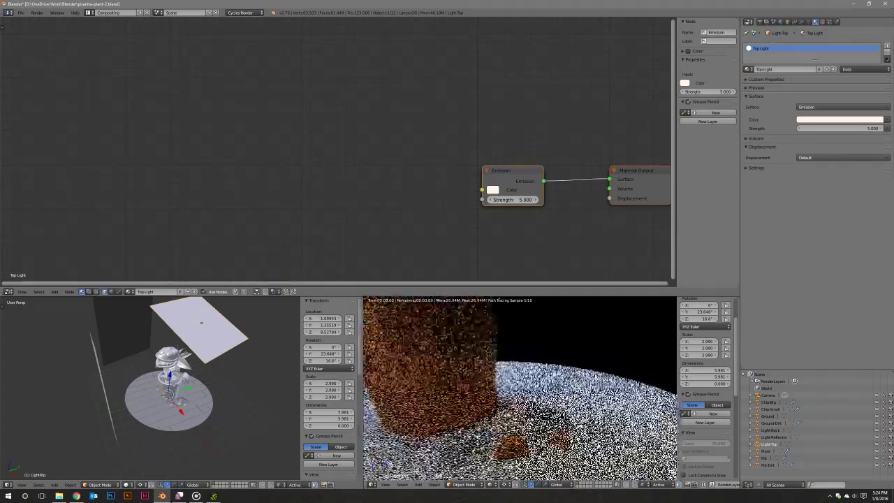
scroll(520, 388, up, 3)
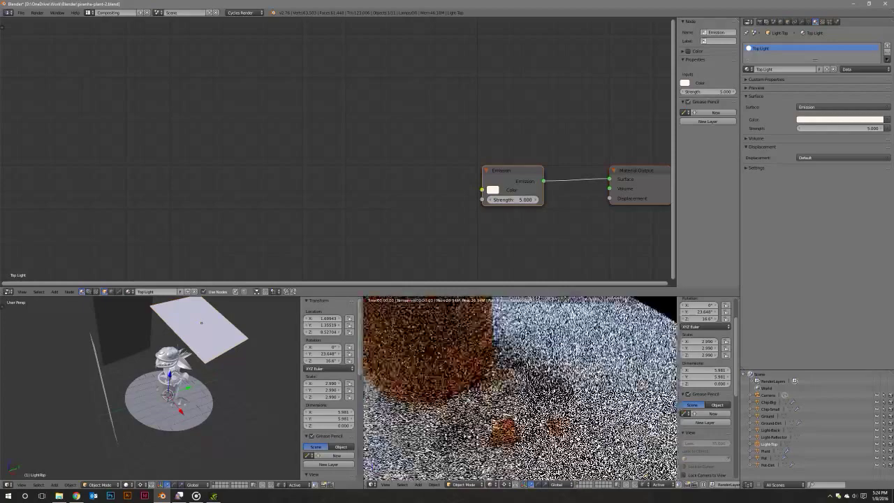
scroll(535, 417, up, 3)
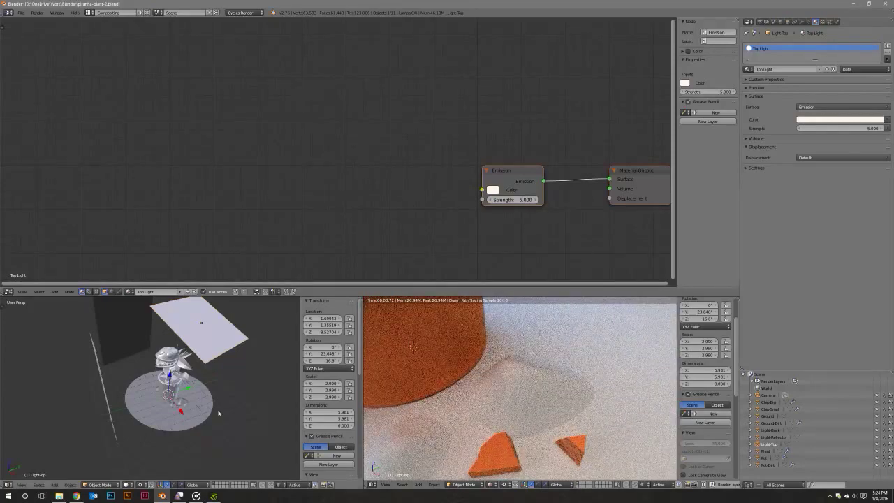
mouse_move(216, 415)
middle_down()
mouse_move(202, 412)
mouse_move(187, 384)
mouse_move(219, 354)
middle_up()
scroll(208, 425, up, 3)
scroll(214, 404, up, 3)
Select GroundDirt, apply a mesh operation from the W menu in Edit Mode, then return to Object Mode.
right_click(214, 403)
key(Tab)
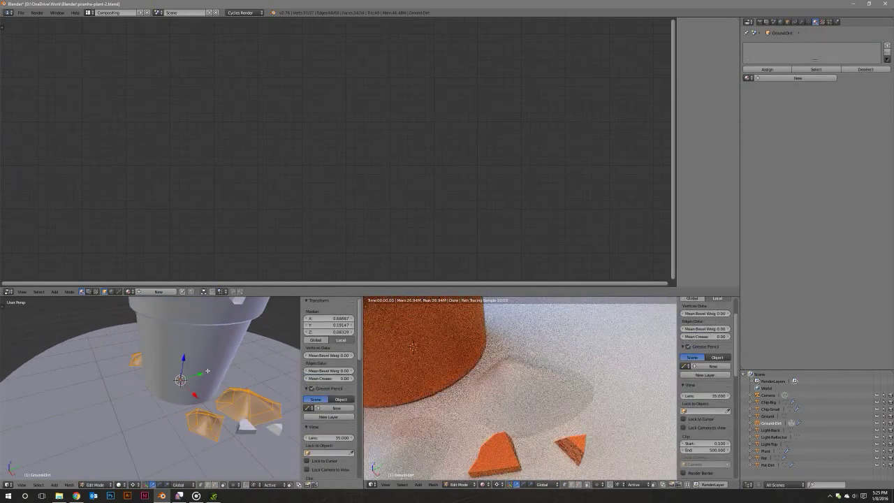
scroll(208, 371, down, 3)
scroll(202, 378, down, 2)
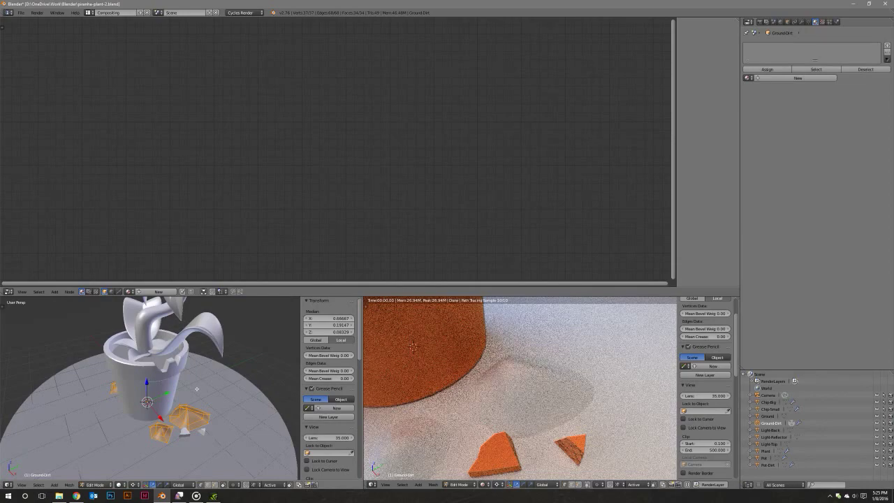
key(w)
click(197, 386)
click(217, 433)
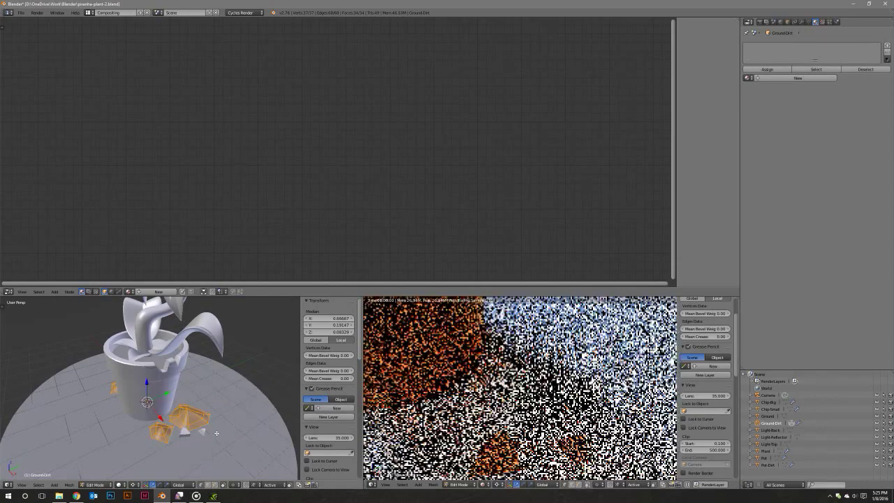
key(Tab)
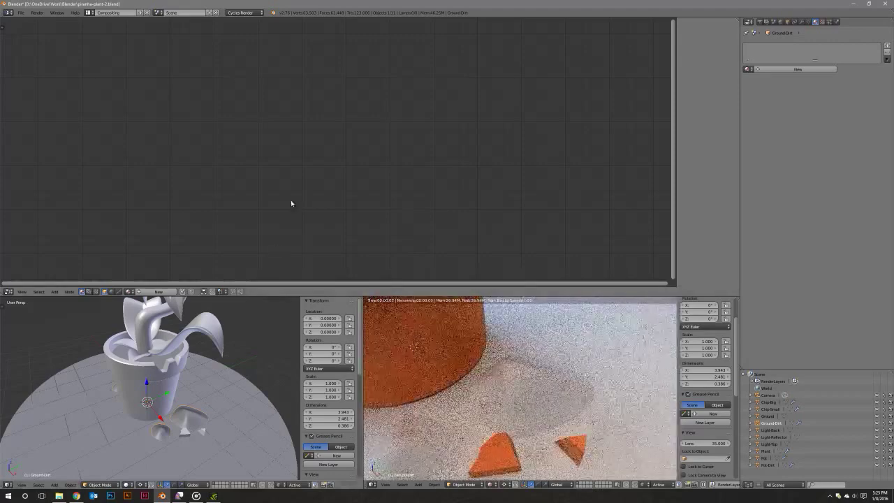
Create a new material for the pebbles named 'Dirt' and move the Diffuse BSDF node aside.
click(781, 69)
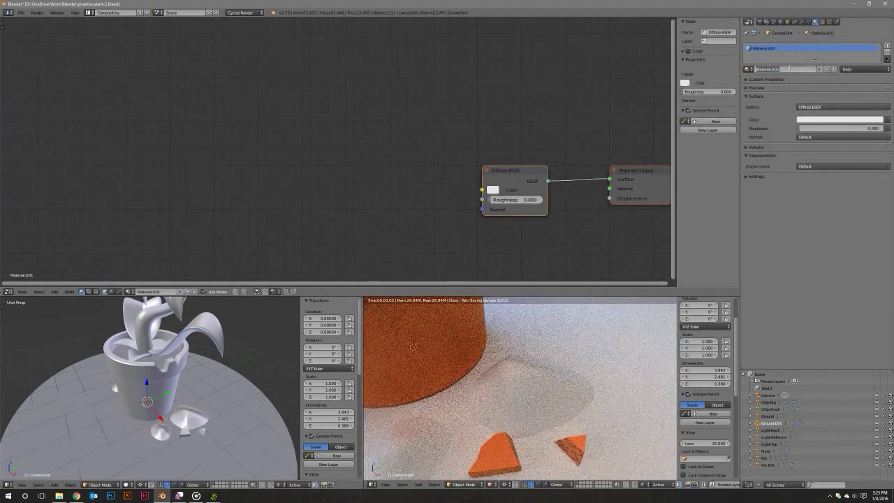
text(Dirt)
key(Return)
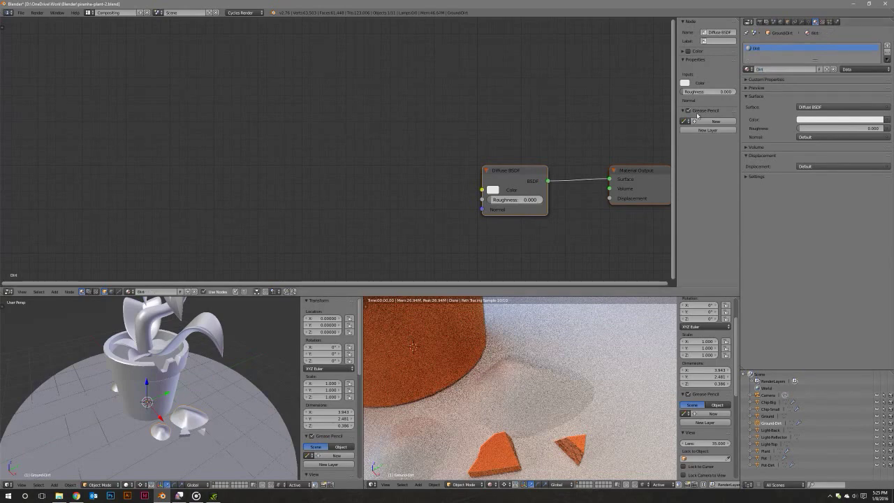
middle_drag(566, 168, 404, 121)
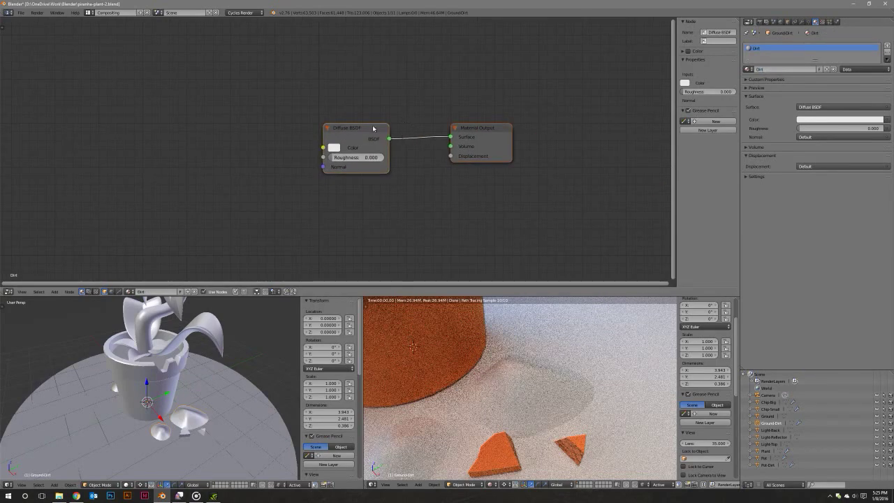
drag(374, 127, 342, 96)
Add an RGB node and link its Color into the Diffuse BSDF's Color.
key(shift+a)
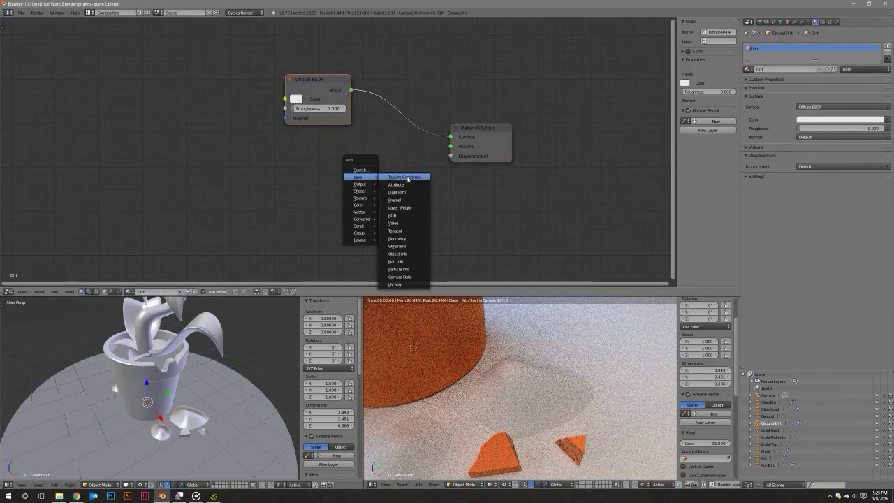
click(409, 217)
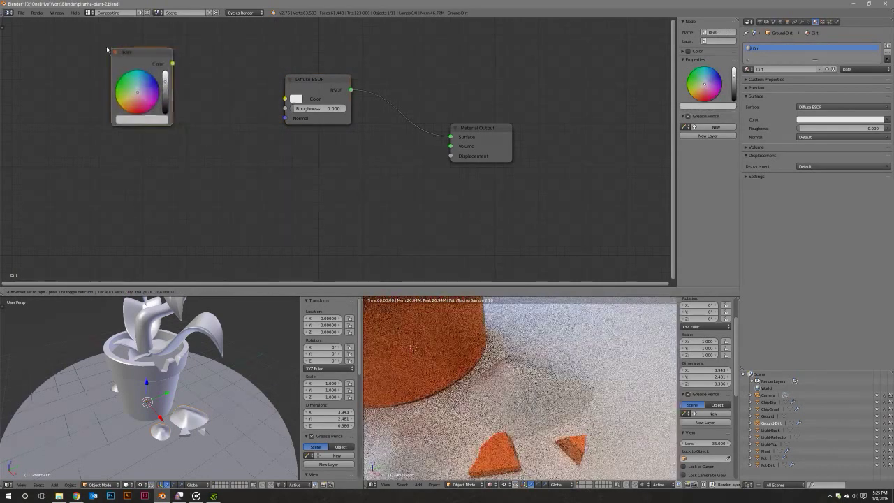
click(178, 66)
drag(168, 62, 285, 98)
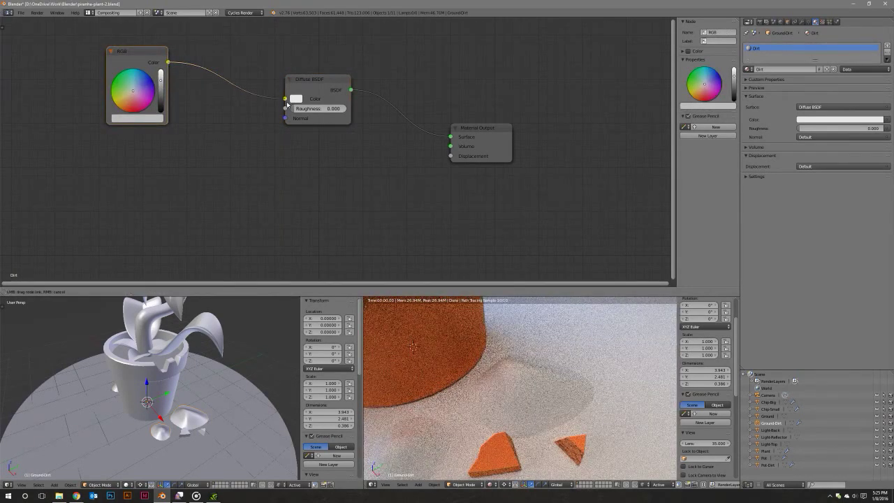
Pick a muted dark brown in the RGB node's colour wheel.
click(143, 94)
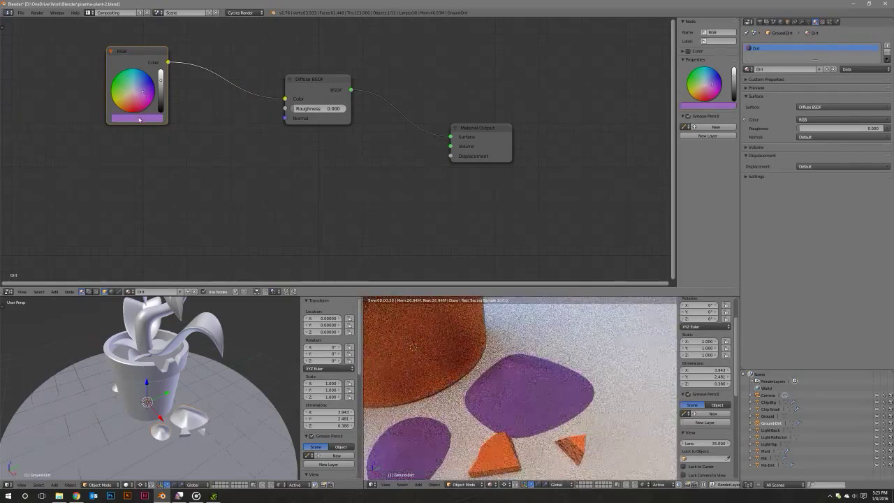
click(138, 118)
click(144, 174)
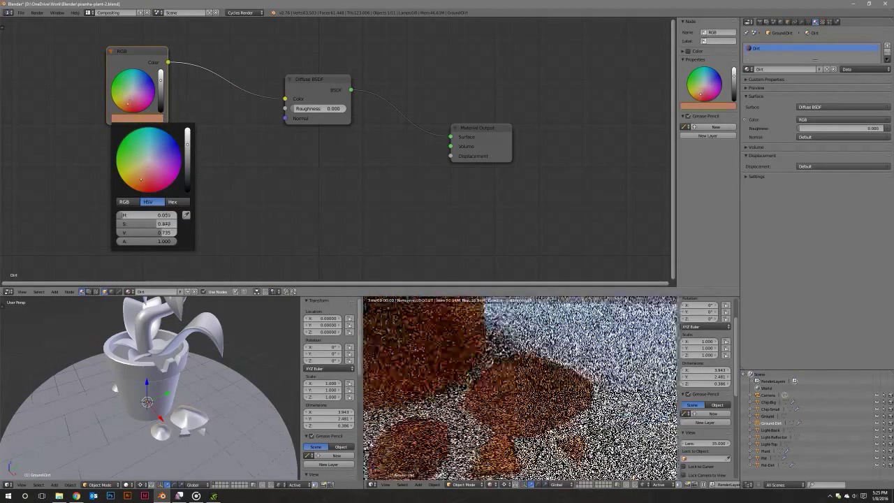
drag(144, 174, 139, 176)
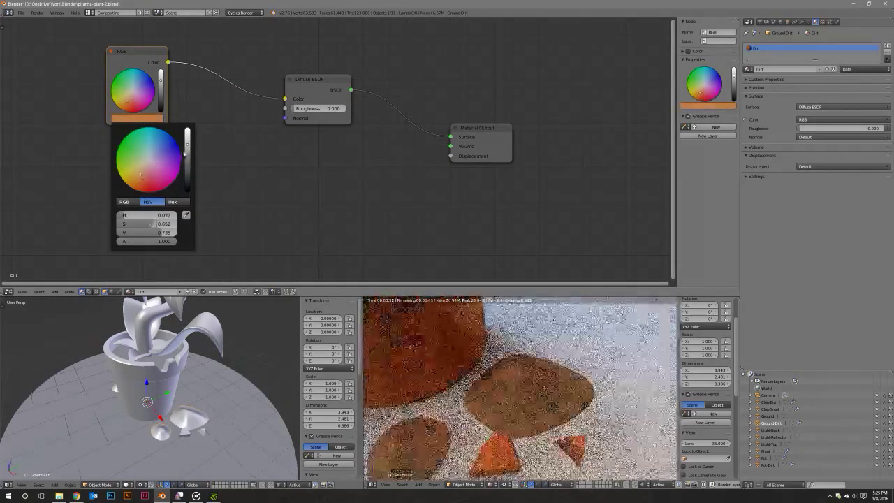
mouse_move(187, 144)
mouse_down()
mouse_move(187, 167)
mouse_move(143, 170)
mouse_up()
drag(141, 224, 136, 226)
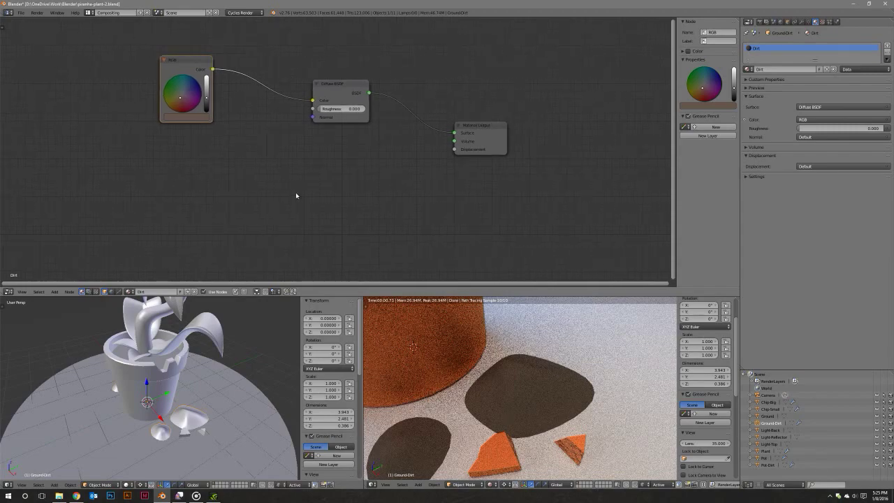
Add a Texture Coordinate node and a Noise Texture node below the RGB node.
key(shift+a)
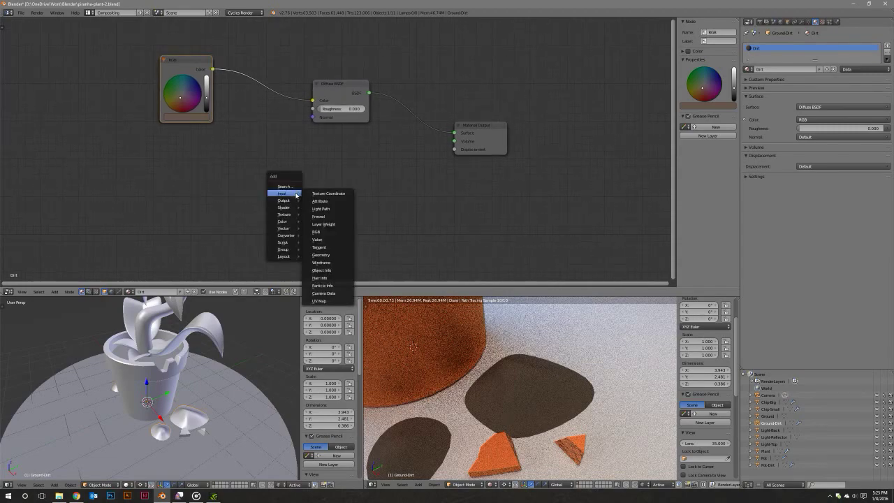
click(329, 193)
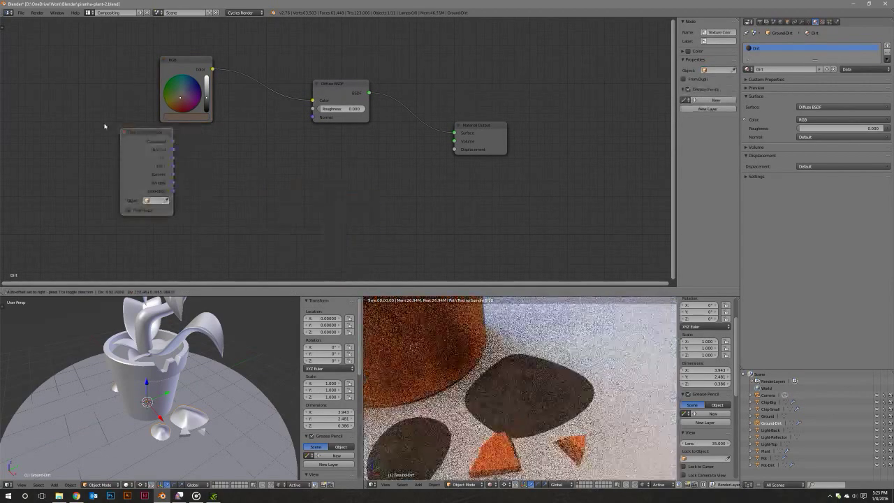
click(66, 90)
key(shift+a)
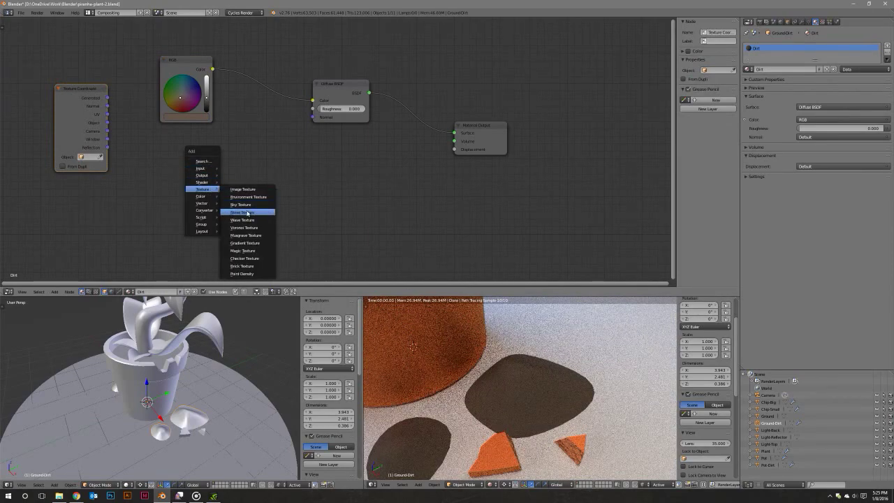
click(242, 212)
click(188, 170)
Insert a MixRGB node between RGB and Diffuse, feed noise into Color2, and set Overlay blending.
key(shift+a)
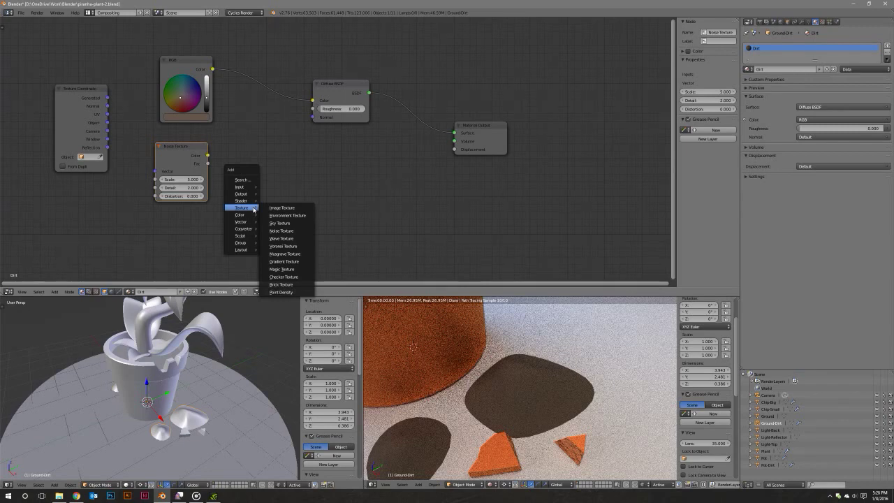
key(Escape)
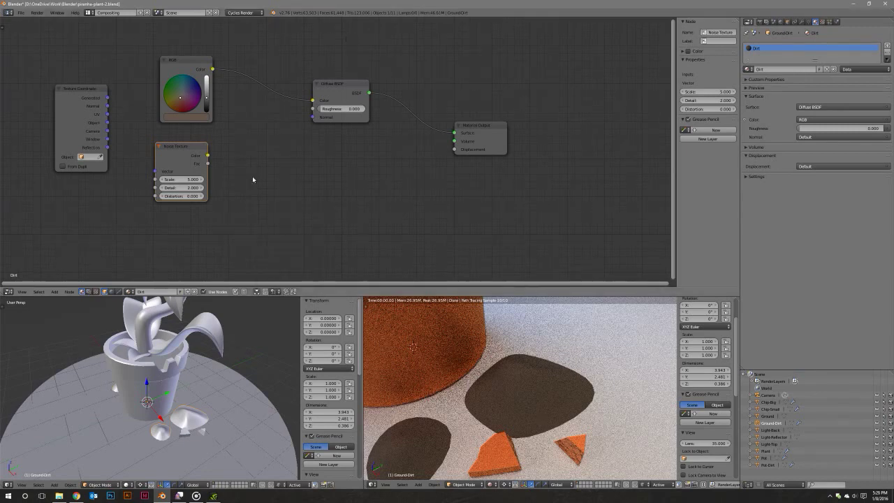
middle_drag(254, 168, 278, 178)
key(shift+a)
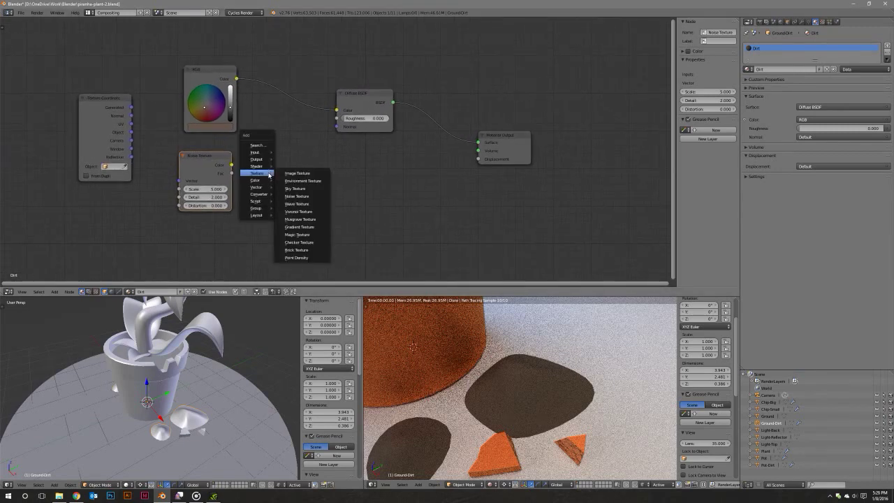
click(293, 178)
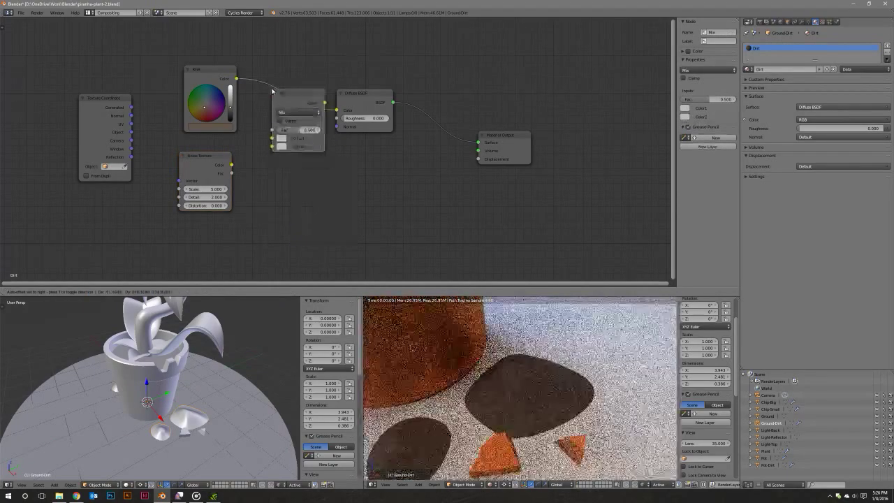
click(270, 83)
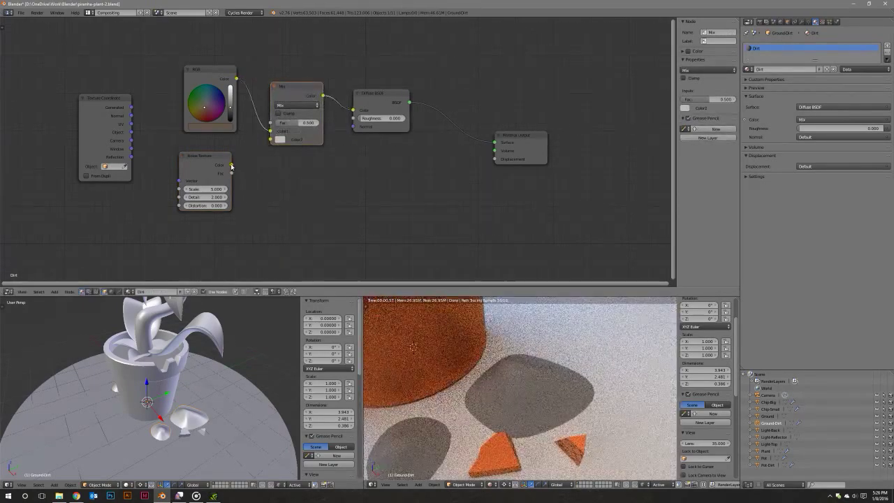
drag(231, 166, 270, 139)
click(296, 105)
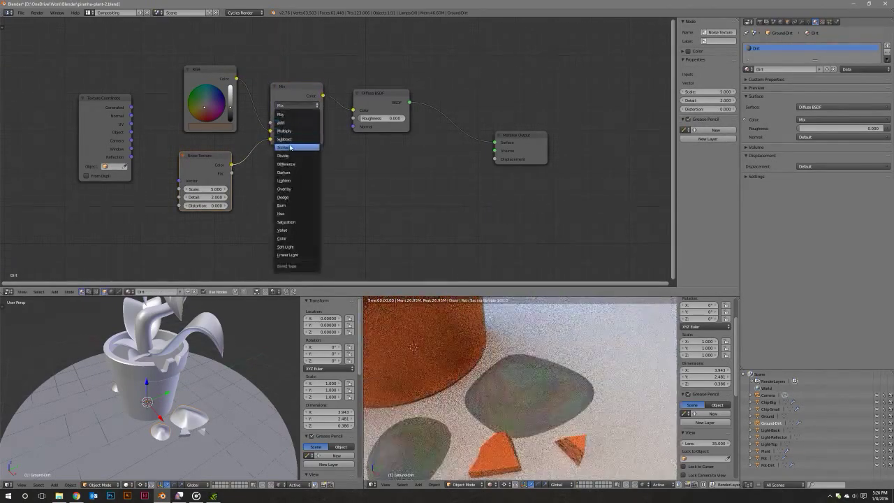
click(296, 188)
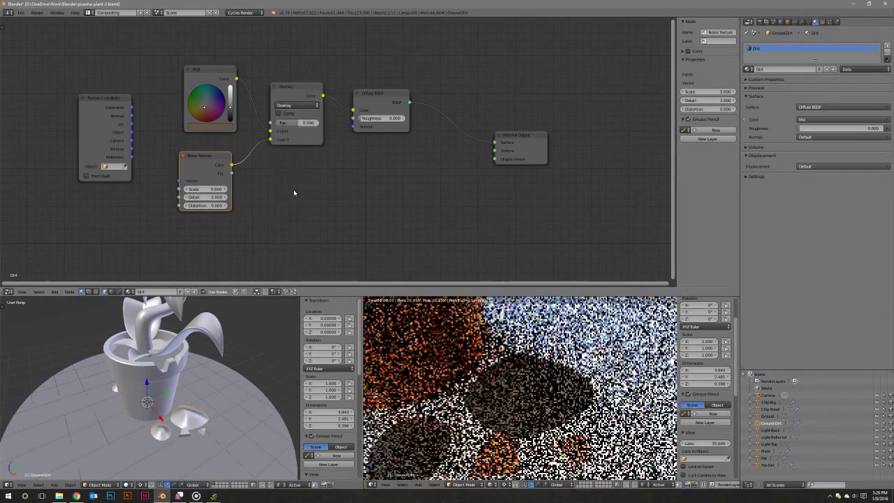
mouse_move(112, 97)
mouse_down()
mouse_move(77, 82)
mouse_move(179, 180)
mouse_up()
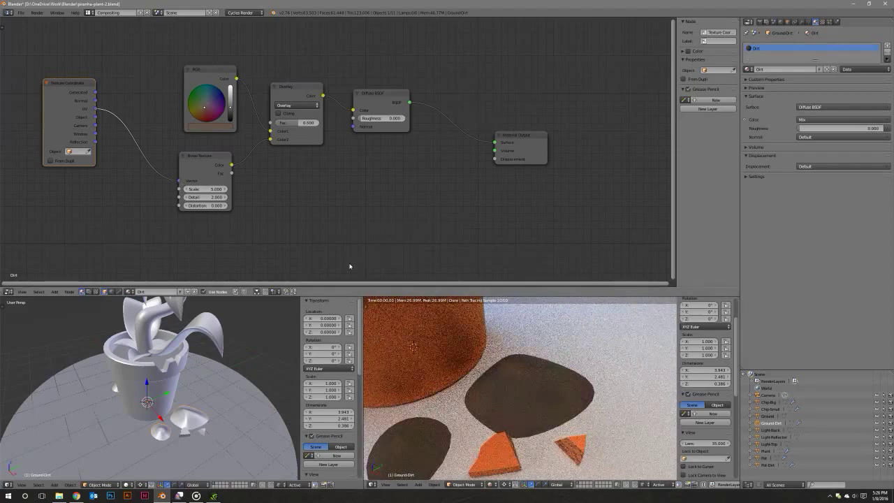
Set the Noise Texture's Scale to 100 and Detail to 5.
click(207, 189)
text(150)
key(Return)
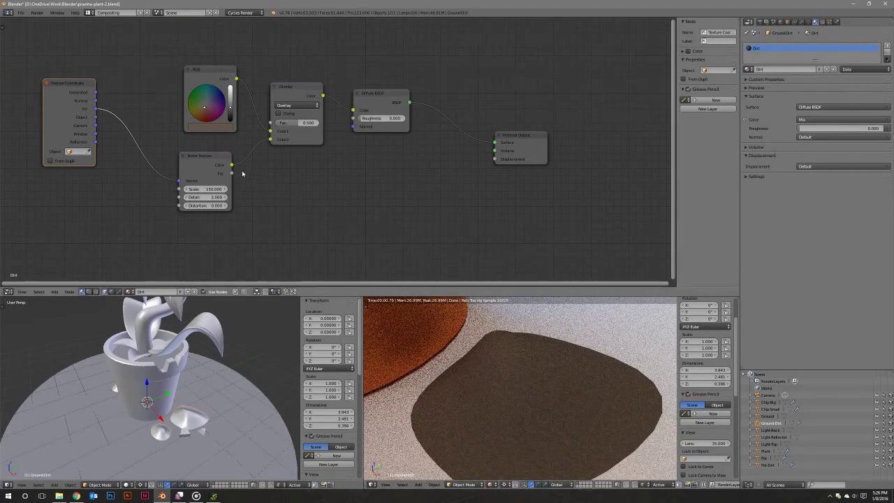
middle_drag(243, 173, 276, 170)
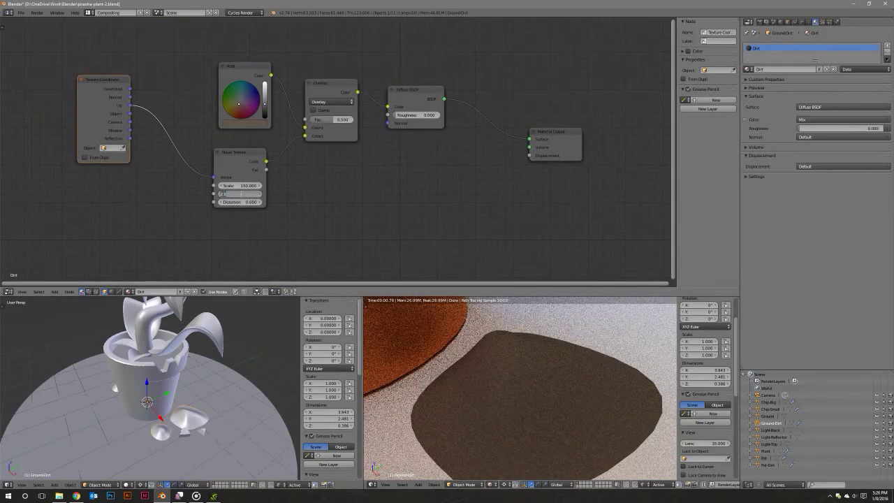
key(Return)
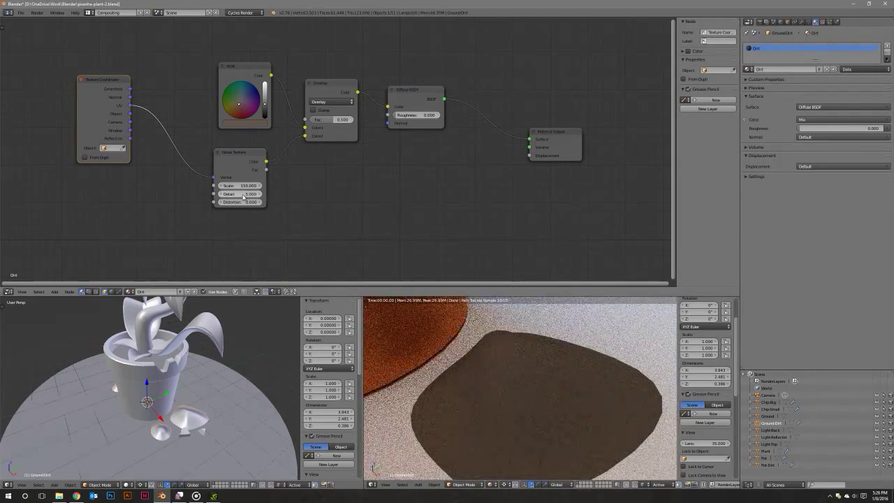
click(234, 185)
text(300)
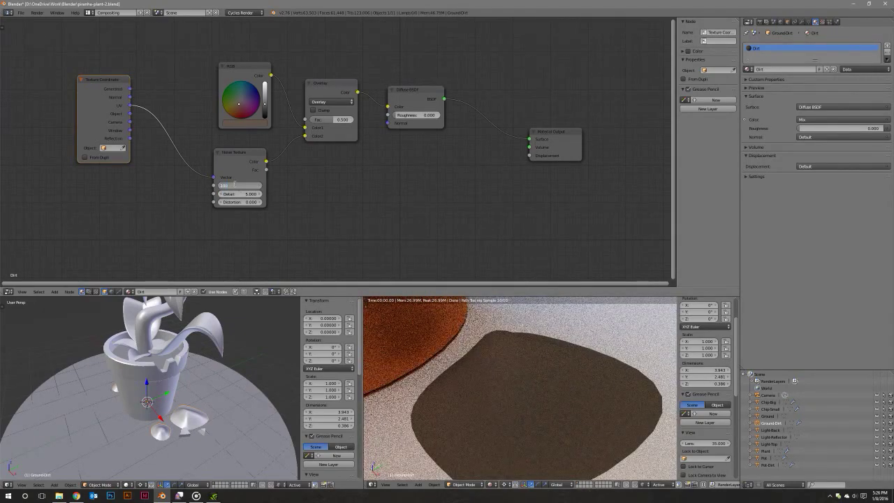
key(Return)
Duplicate the Noise Texture with Shift+D and place the copy below the original.
mouse_move(238, 181)
middle_down()
mouse_move(288, 194)
mouse_move(271, 162)
middle_up()
click(290, 167)
scroll(316, 184, down, 1)
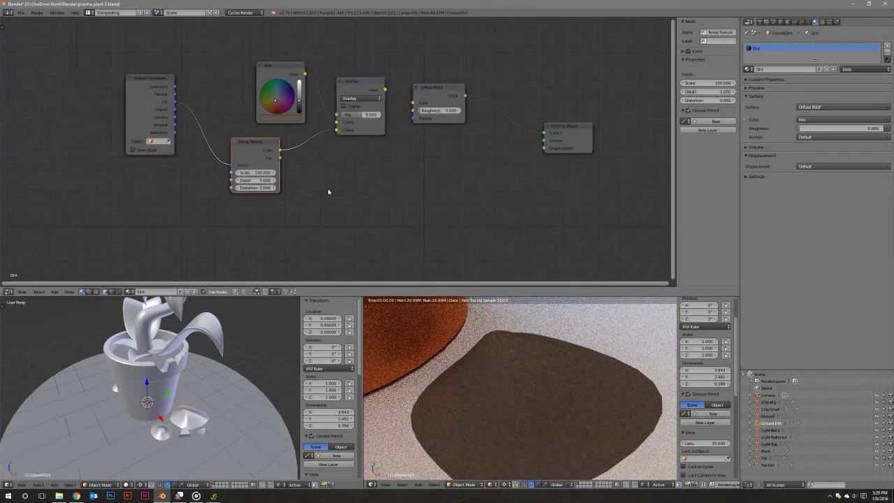
scroll(311, 181, down, 1)
scroll(311, 181, down, 1)
drag(258, 142, 272, 147)
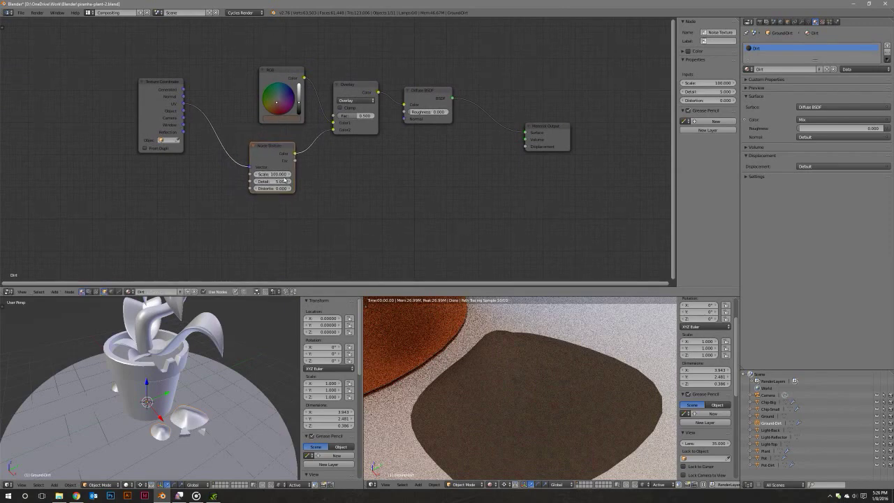
middle_drag(283, 180, 270, 167)
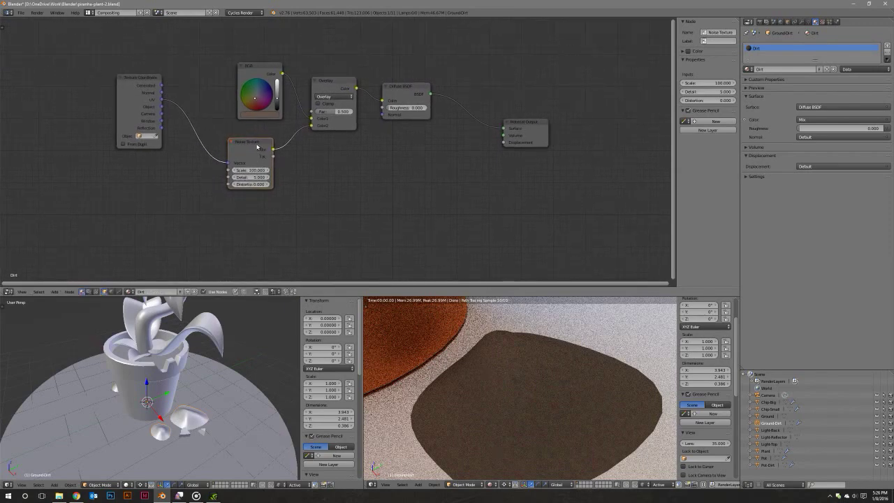
key(shift+d)
click(259, 210)
mouse_move(162, 100)
mouse_down()
mouse_move(207, 208)
mouse_move(230, 226)
mouse_up()
Feed UV into the second Noise Texture and link its Color to Material Output Displacement.
mouse_move(407, 110)
middle_down()
mouse_move(407, 97)
mouse_move(368, 105)
middle_up()
drag(368, 105, 382, 107)
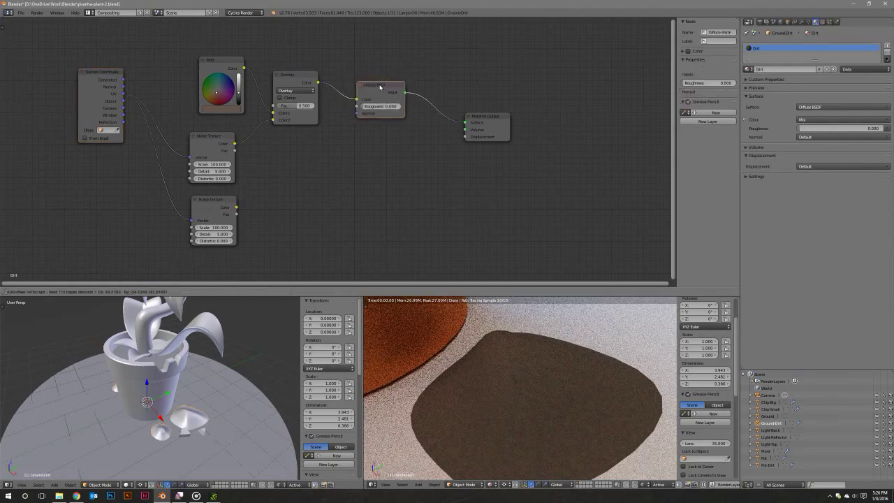
drag(488, 116, 532, 121)
drag(377, 87, 406, 94)
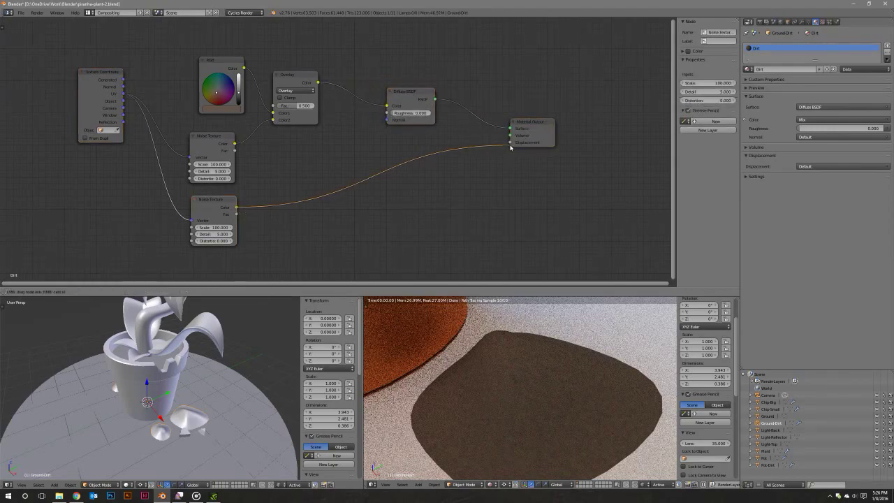
drag(236, 208, 510, 143)
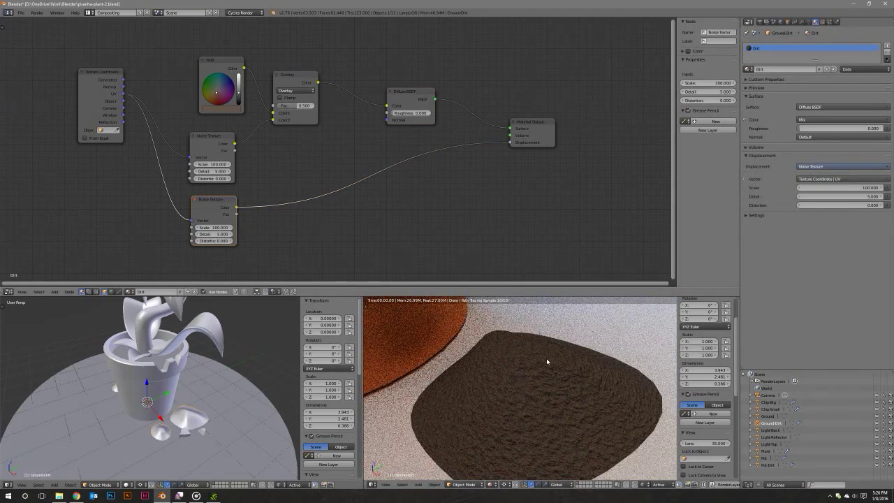
Set the lower Noise Texture's Scale to 25.
click(216, 227)
text(50)
key(Return)
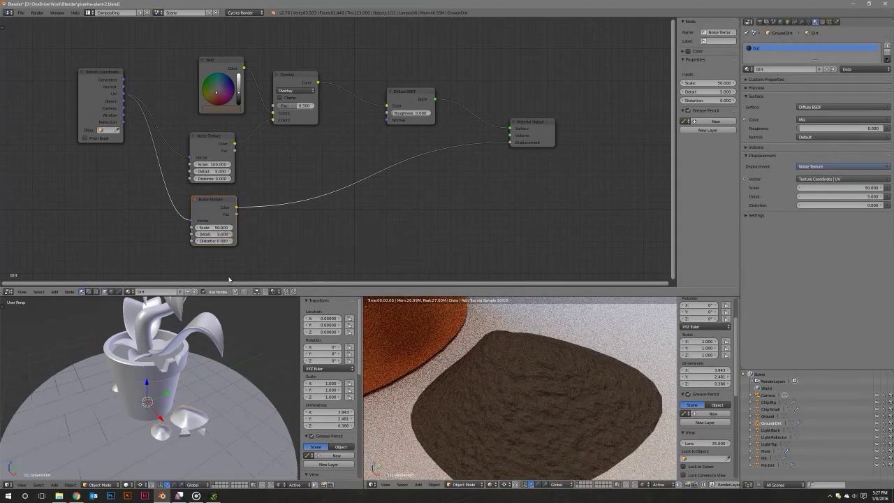
click(214, 228)
key(Return)
Lower the upper Noise Texture's Detail to 2 and tidy the node layout.
click(218, 137)
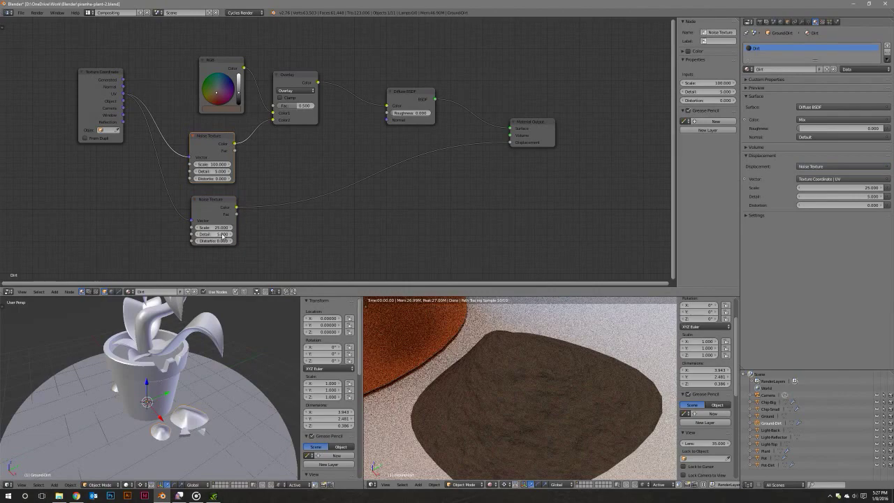
click(219, 170)
text(2)
key(Return)
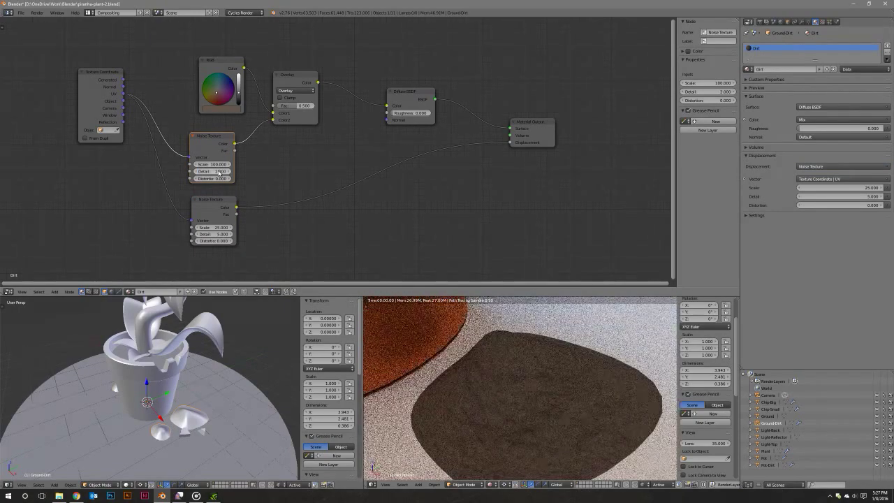
middle_drag(231, 144, 320, 163)
drag(183, 92, 119, 82)
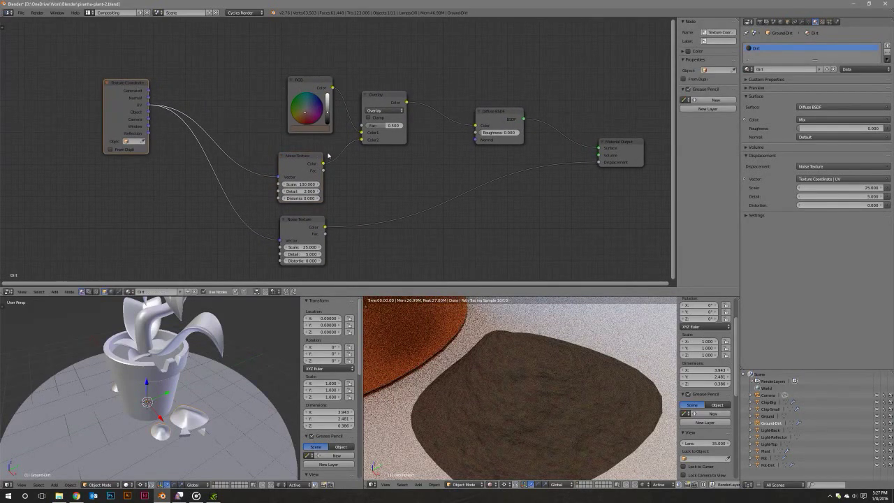
drag(317, 155, 300, 152)
drag(323, 83, 294, 49)
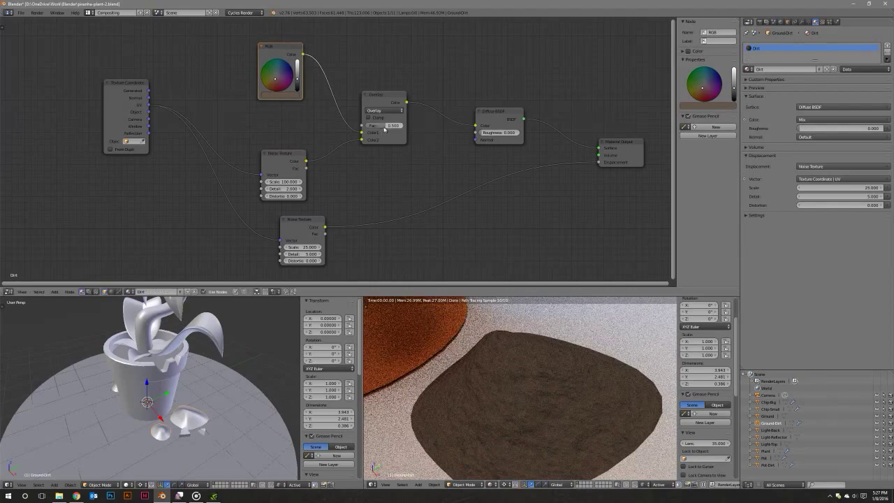
drag(383, 126, 402, 126)
Insert a Hue/Saturation node between the noise and Overlay with Saturation 0.5.
middle_drag(401, 126, 397, 182)
drag(283, 106, 251, 64)
click(384, 151)
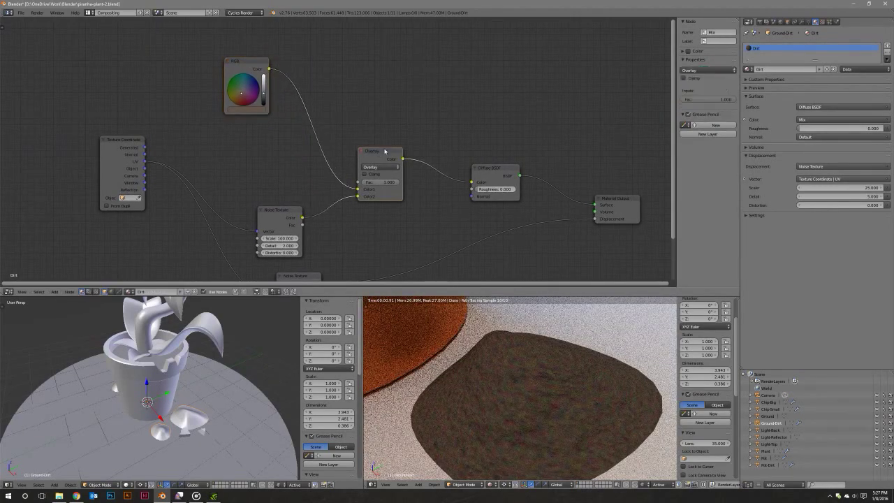
drag(384, 151, 428, 141)
key(shift+a)
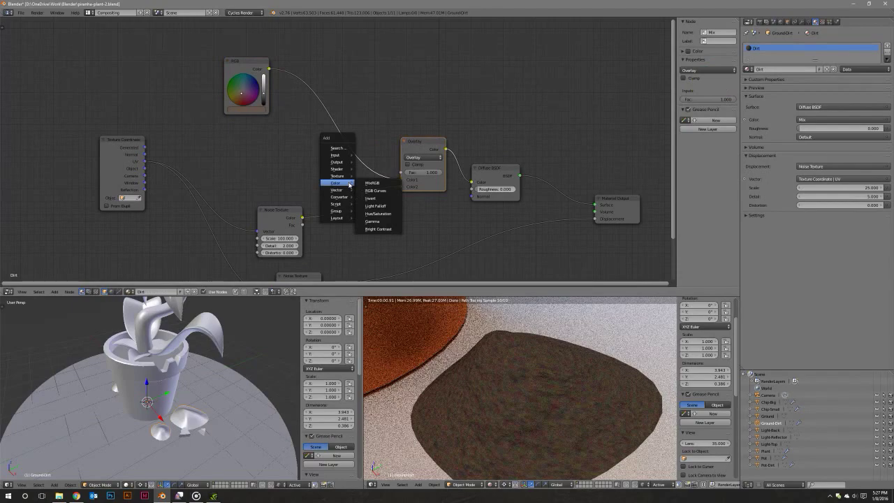
click(376, 213)
click(370, 202)
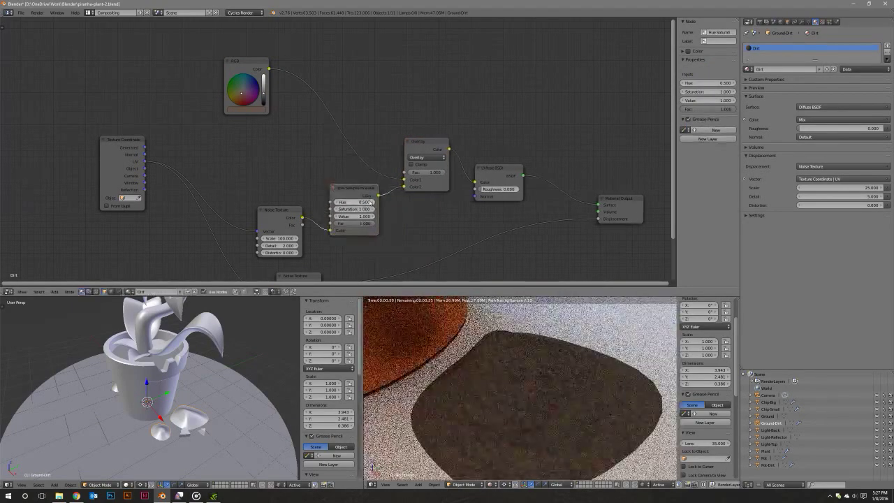
click(338, 208)
text(0.5)
key(Return)
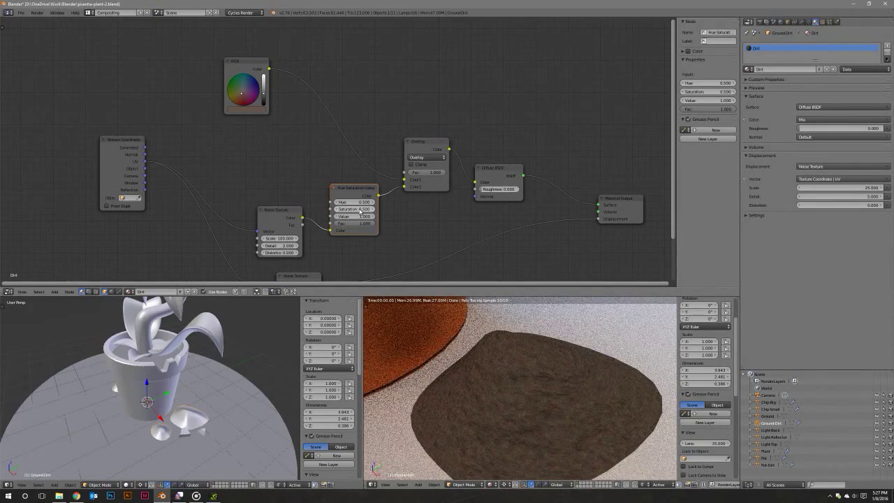
Set the upper Noise Texture's Scale to 150.
middle_drag(354, 209, 342, 192)
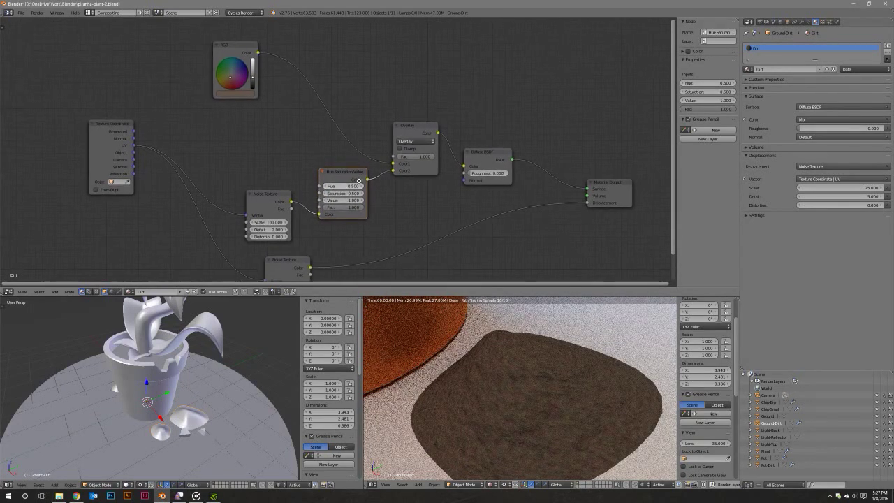
click(268, 221)
text(50)
key(Return)
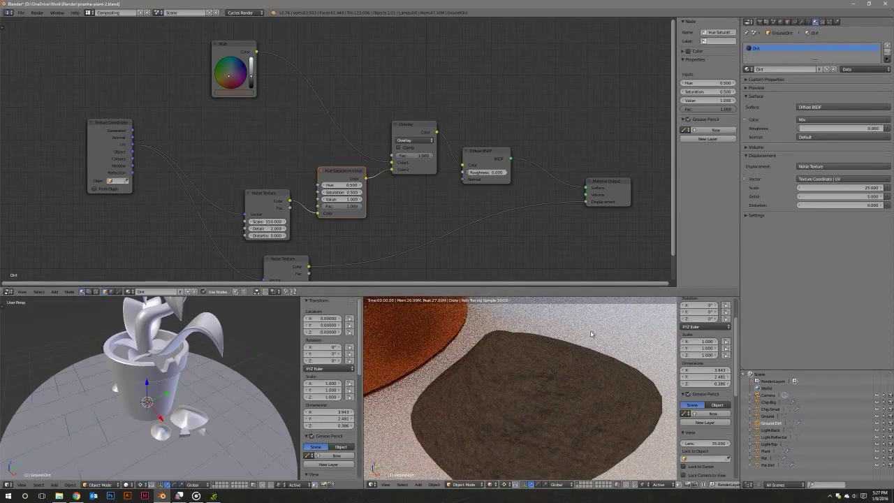
scroll(551, 379, down, 5)
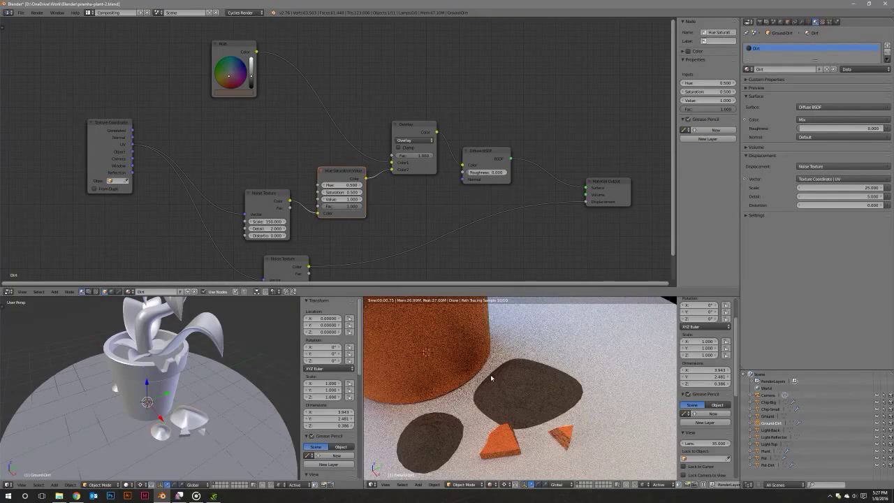
scroll(491, 375, up, 3)
scroll(519, 403, up, 3)
scroll(516, 404, up, 2)
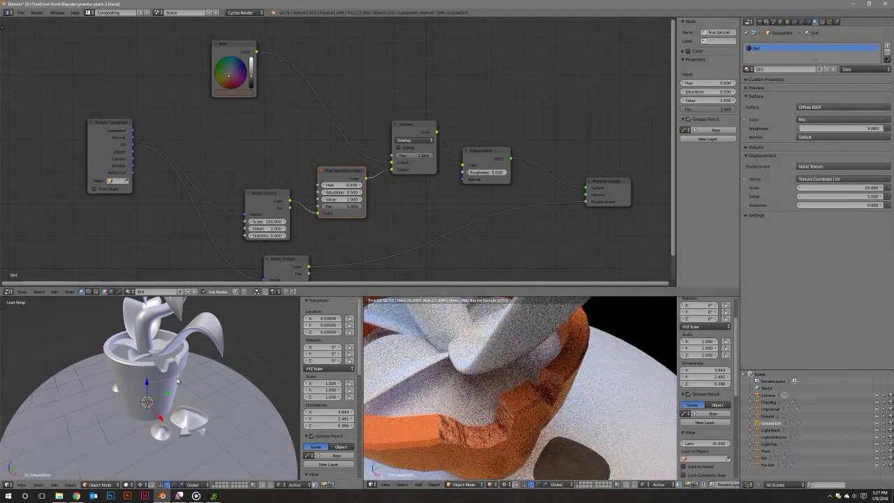
scroll(175, 372, up, 1)
scroll(178, 375, up, 3)
Select the dirt disc inside the pot in wireframe and view it from top orthographic.
scroll(176, 359, down, 2)
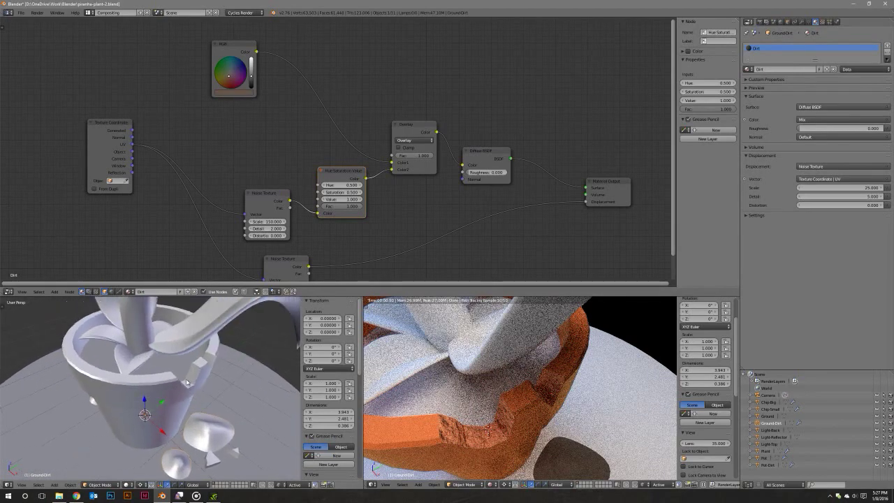
key(z)
right_click(173, 368)
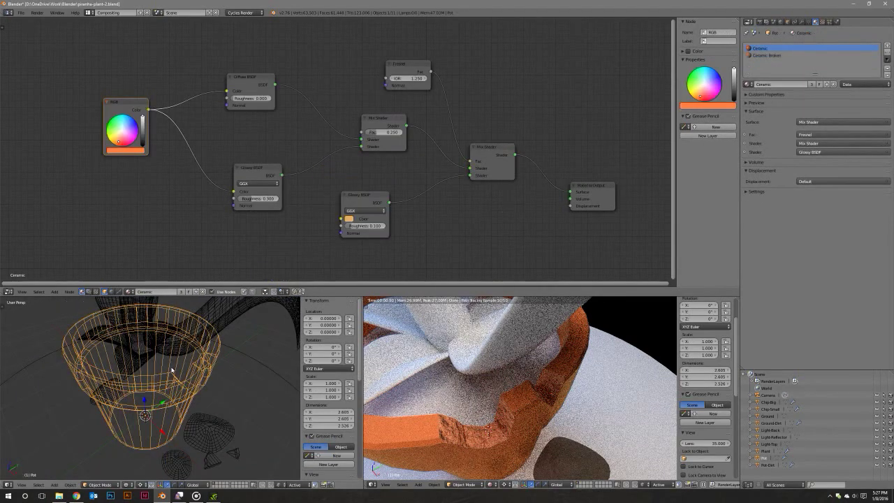
right_click(201, 345)
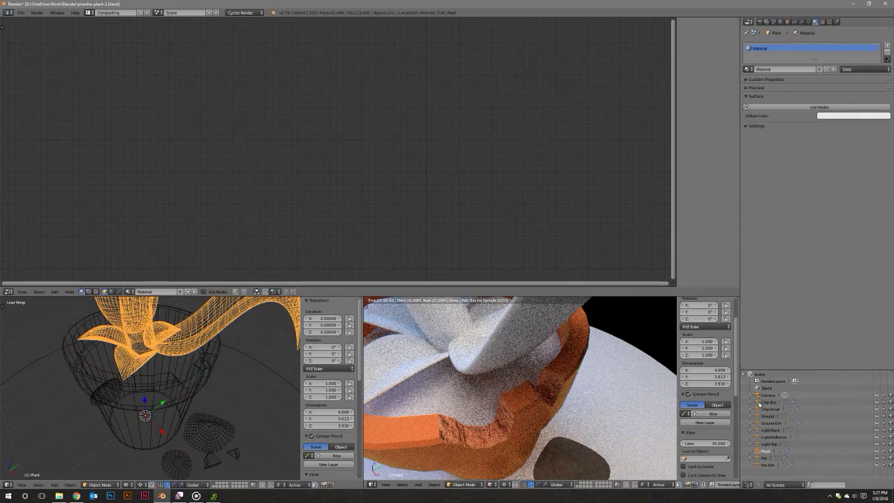
right_click(212, 350)
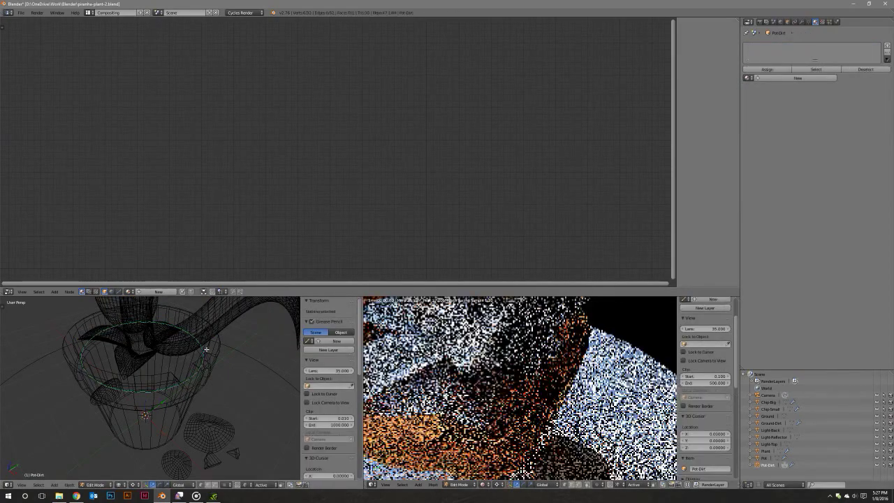
key(KP_5)
key(KP_7)
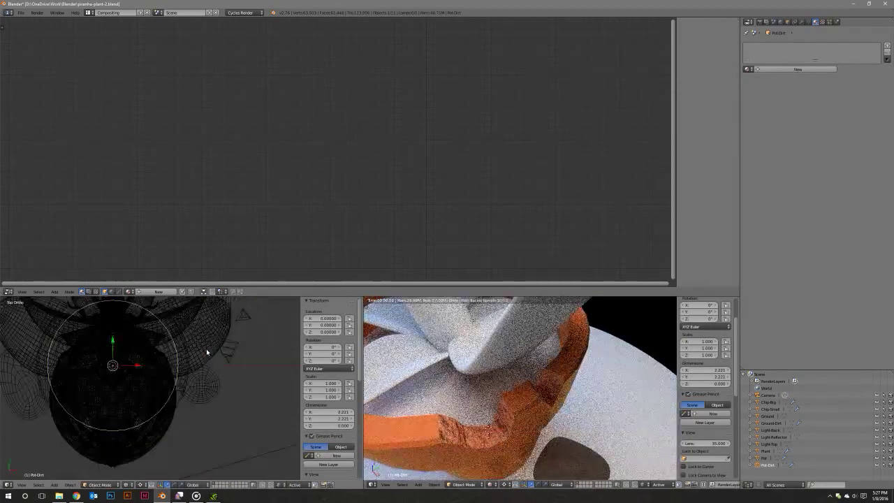
UV-map the disc with Project From View (Bounds) and assign it the Dirt material.
key(Tab)
key(u)
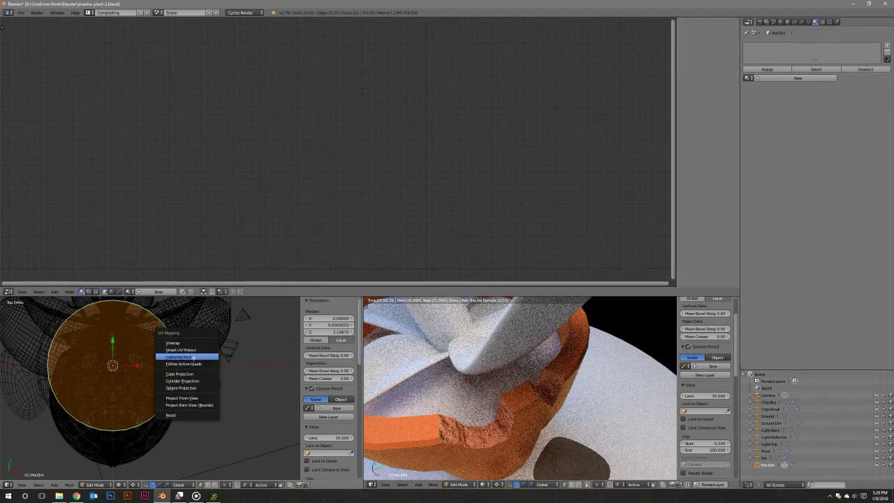
click(206, 404)
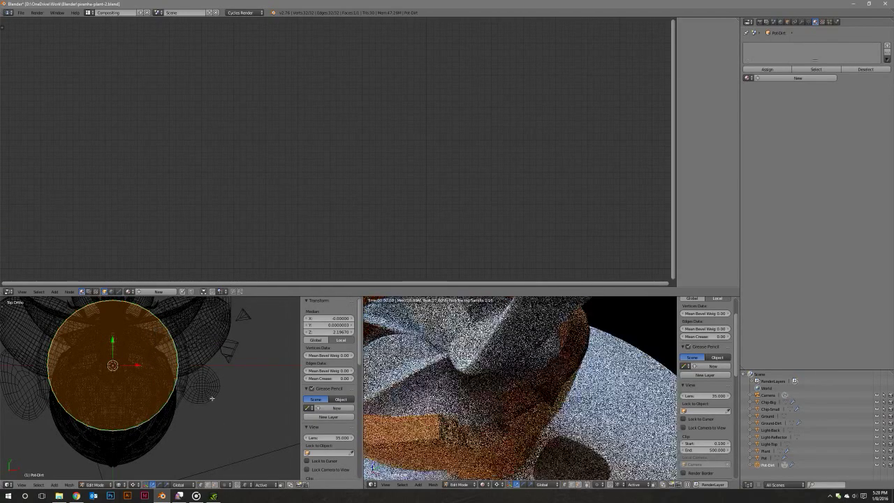
key(Tab)
shift+middle_drag(206, 368, 219, 373)
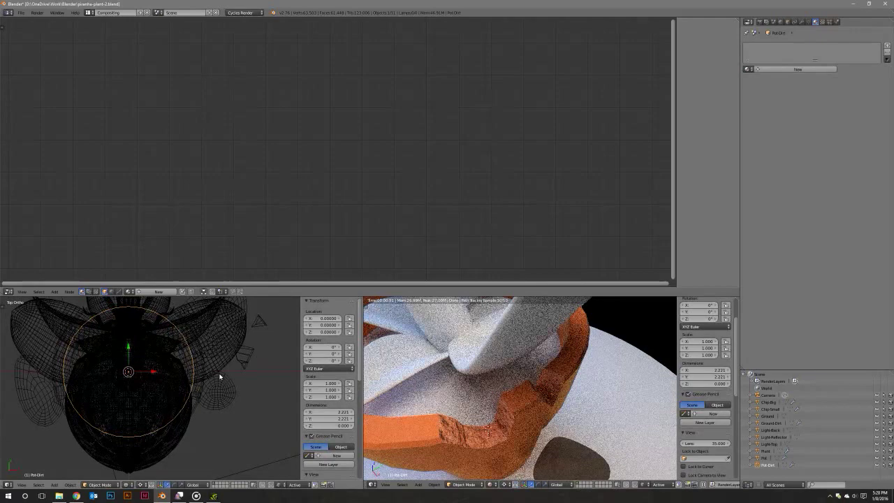
click(752, 69)
click(767, 95)
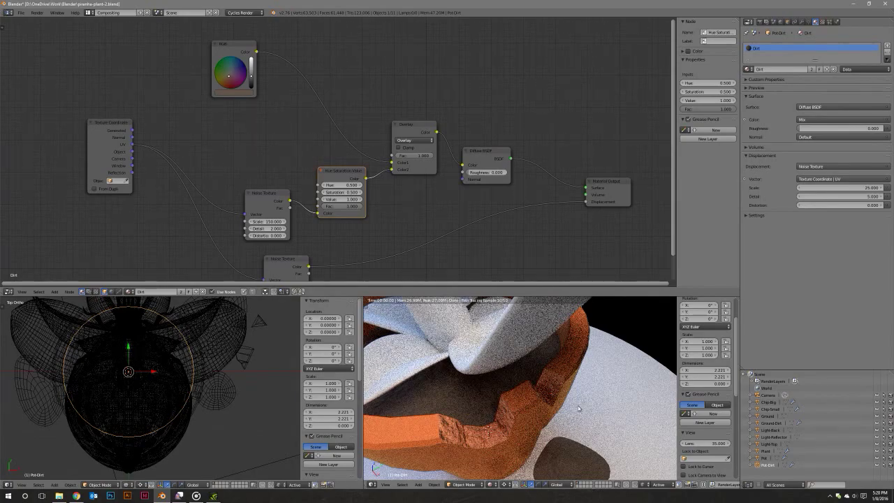
Orbit the render to inspect the pot's soil, then select the Ground object.
mouse_move(578, 408)
middle_down()
mouse_move(558, 363)
mouse_move(587, 403)
mouse_move(571, 367)
mouse_move(591, 381)
middle_up()
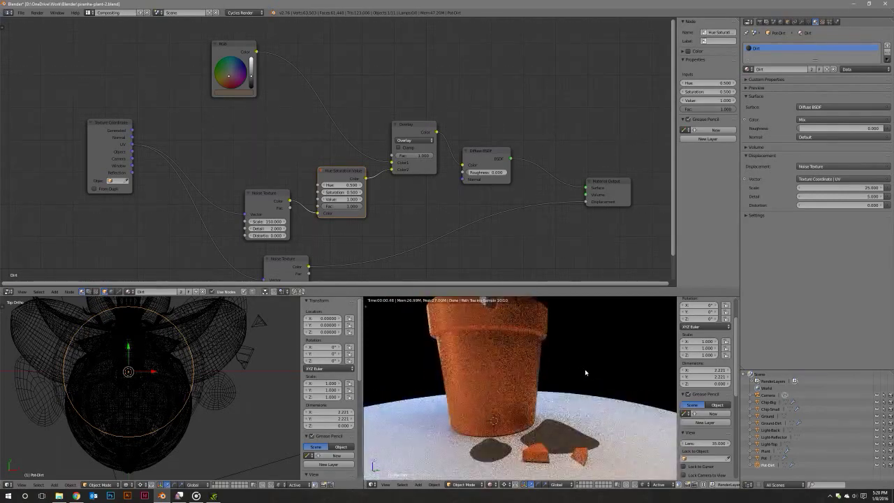
scroll(581, 377, down, 3)
scroll(580, 375, down, 1)
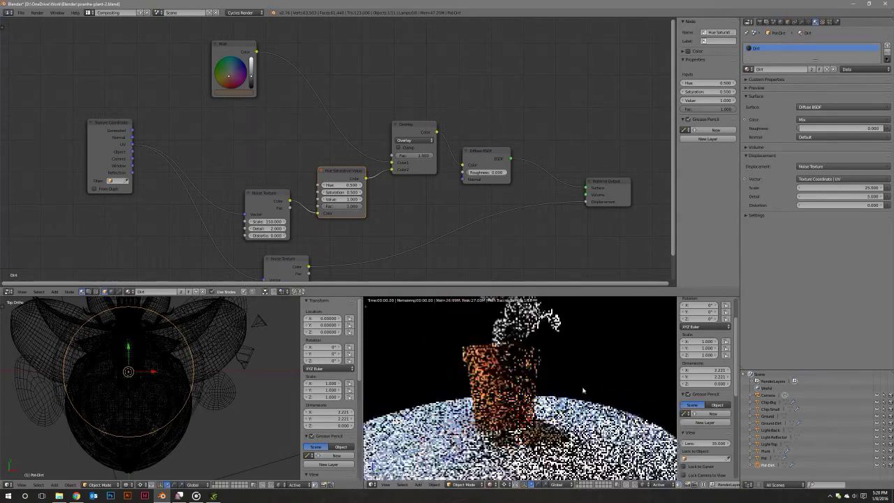
middle_drag(580, 375, 577, 371)
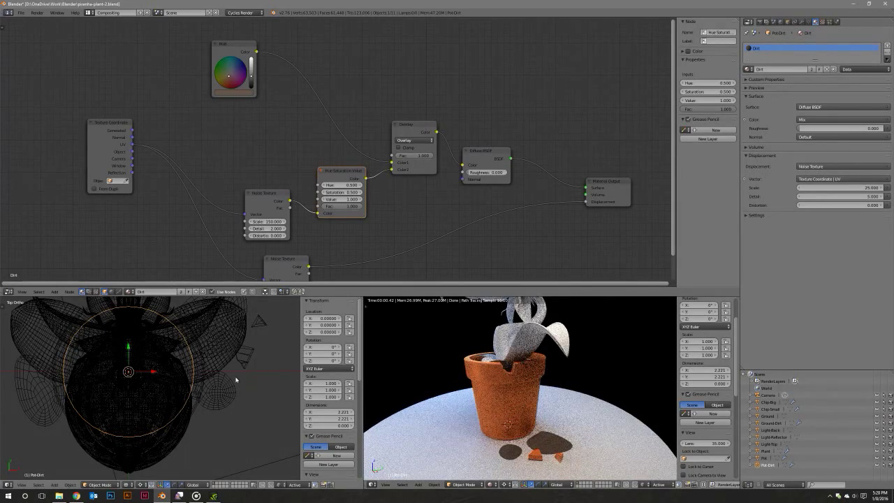
scroll(238, 398, down, 5)
mouse_move(236, 409)
middle_down()
mouse_move(243, 403)
mouse_move(227, 394)
mouse_move(221, 400)
mouse_move(230, 387)
middle_up()
right_click(243, 403)
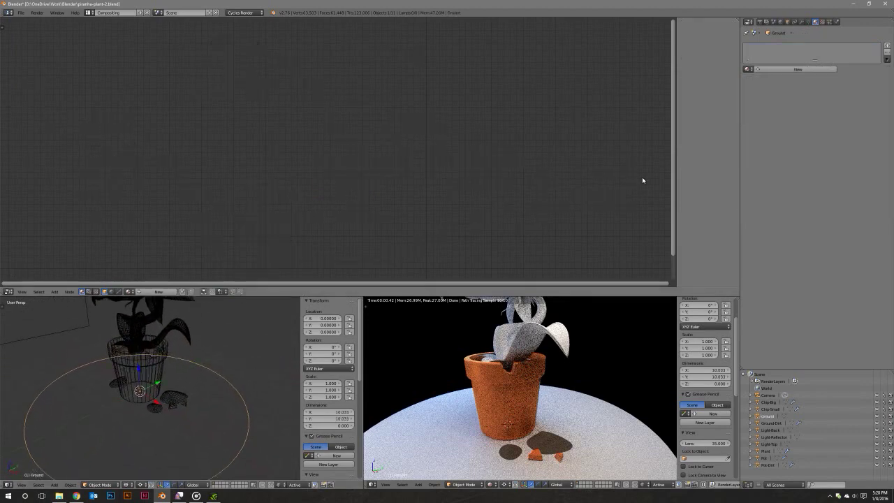
Create a new material for the ground and name it Ground.
click(797, 70)
double_click(799, 70)
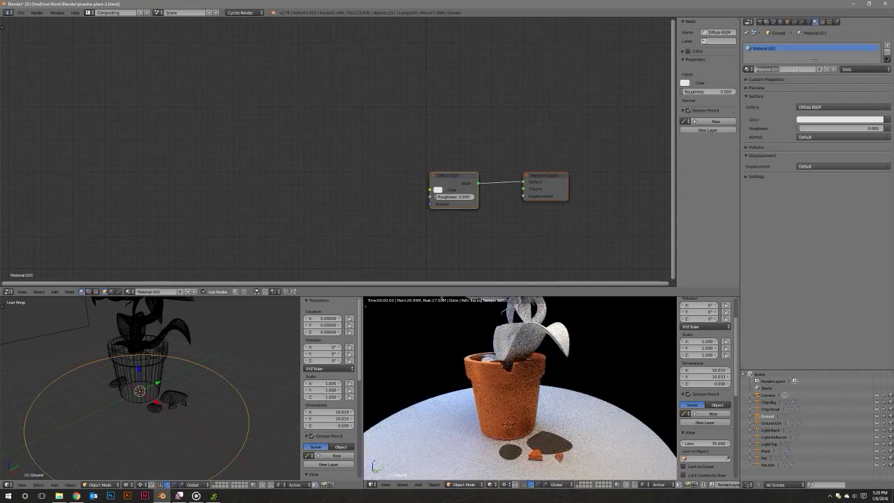
text(Ground)
key(Return)
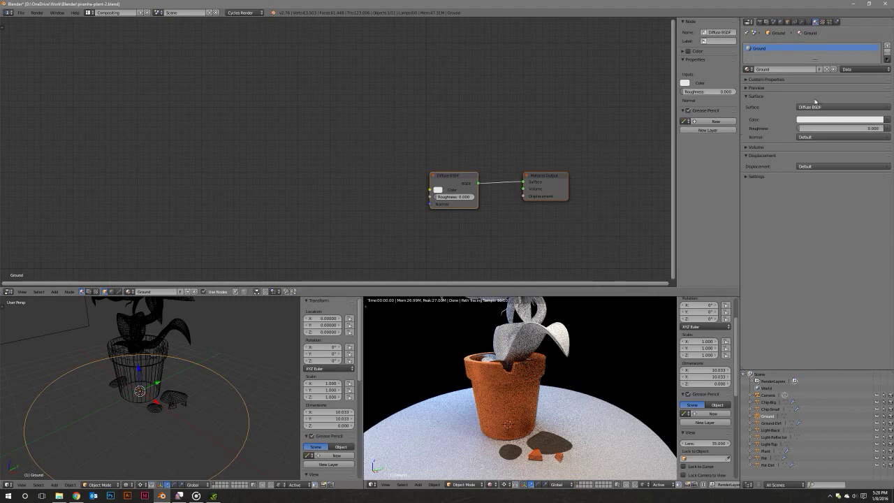
Insert a Mix Shader on the Diffuse–Output link and feed a new Glossy BSDF into it.
drag(472, 186, 339, 101)
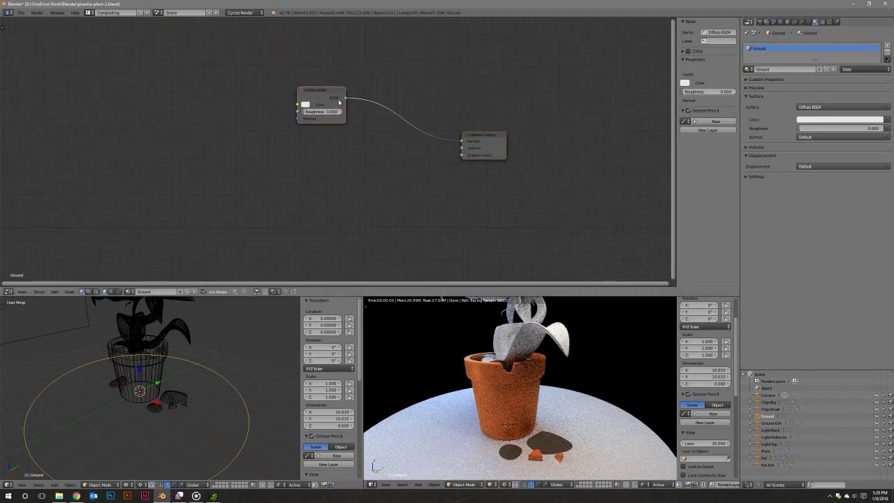
key(shift+a)
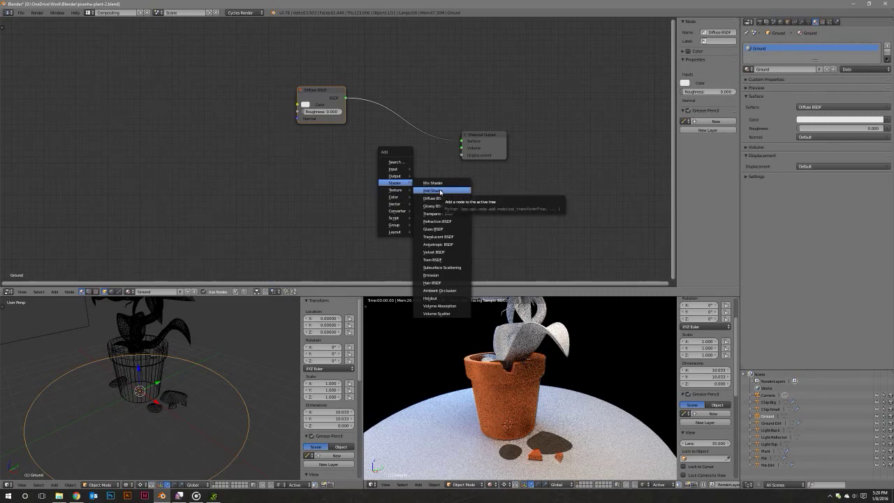
click(438, 185)
click(388, 108)
key(shift+a)
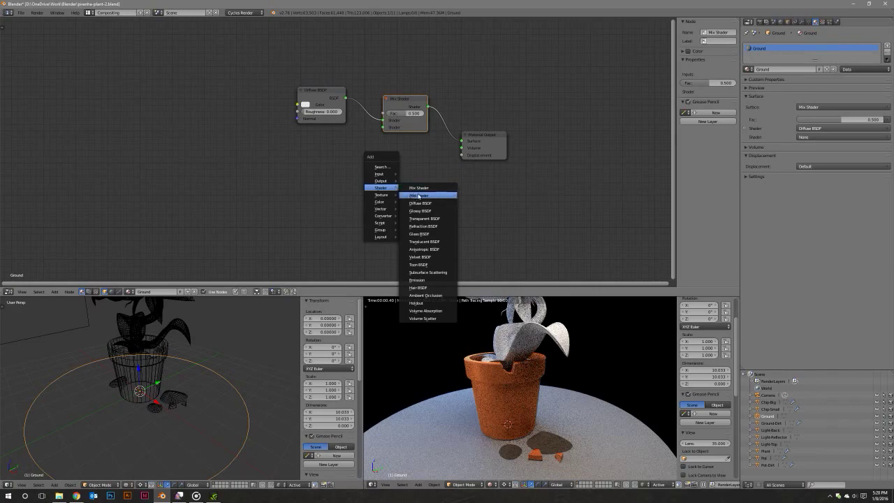
click(420, 210)
drag(353, 168, 383, 127)
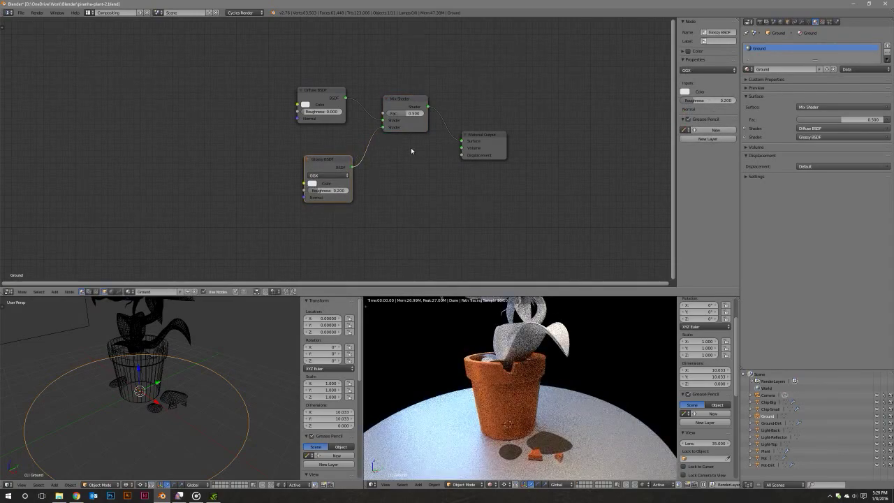
Switch to the camera view and set the Mix Shader factor to 0.25.
key(KP_0)
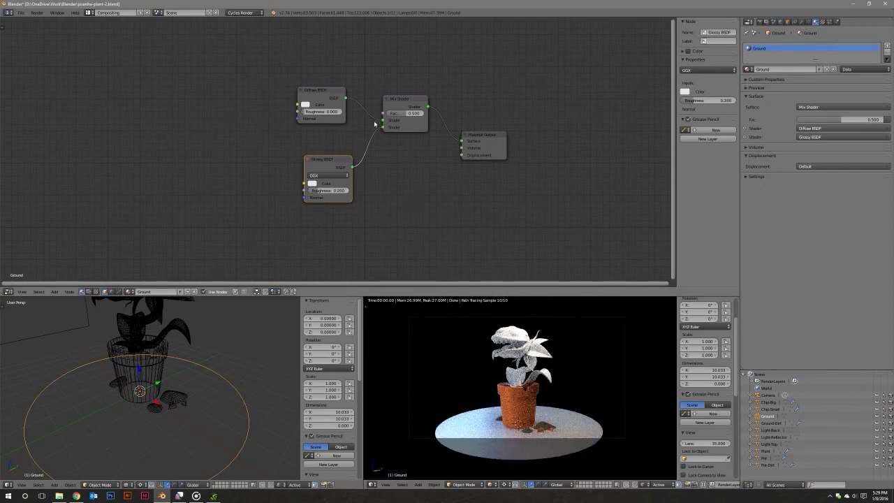
click(401, 114)
key(Return)
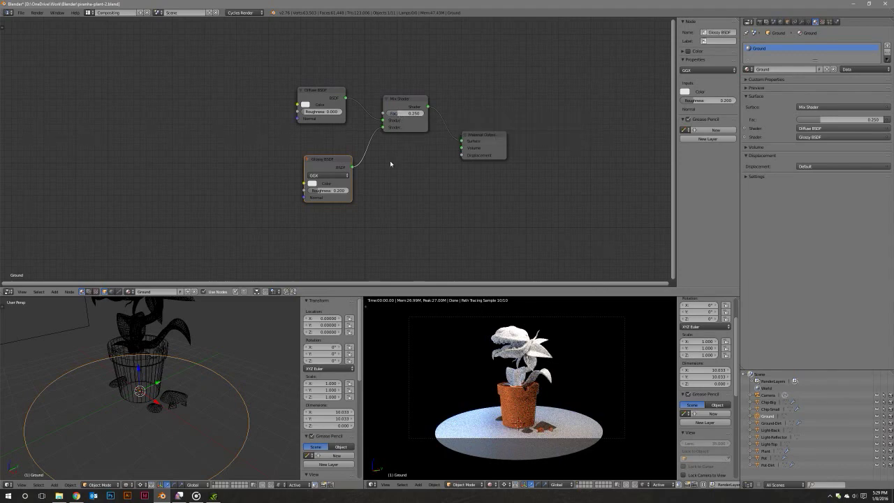
Set the Glossy roughness to 0.2, after trying 0 and 0.1.
click(328, 191)
text(0)
key(Return)
click(327, 190)
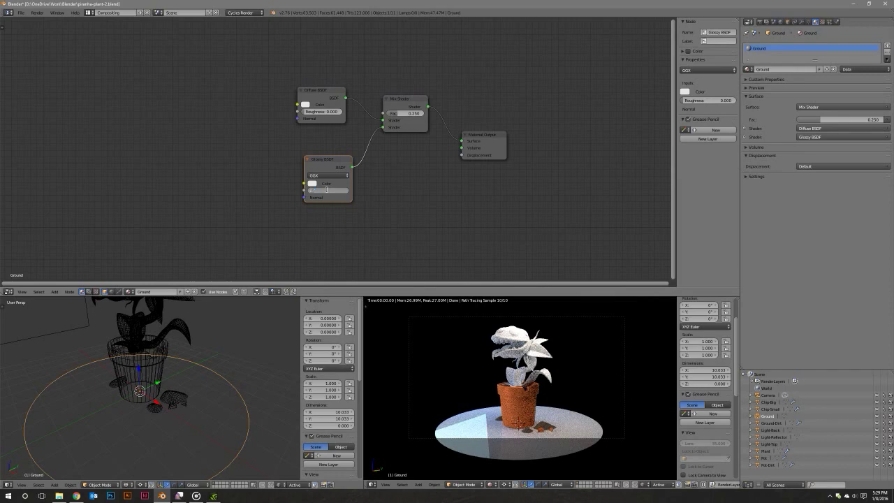
text(.1)
key(Return)
click(328, 190)
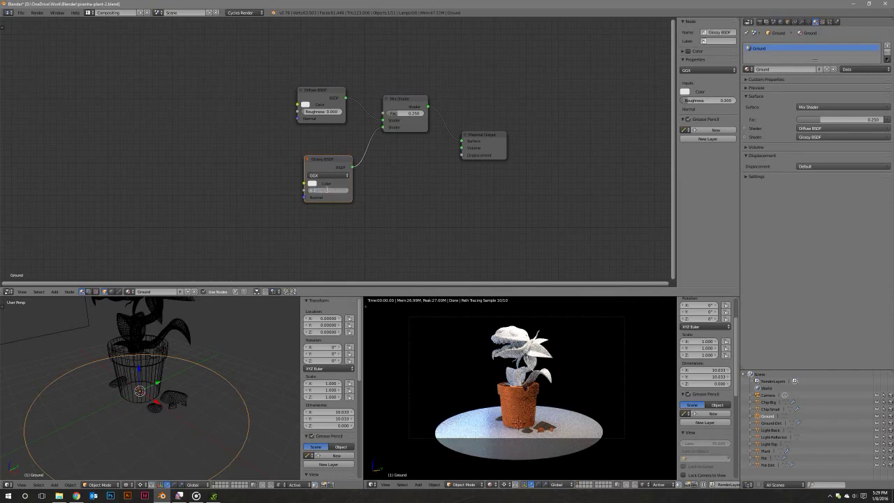
text(.2)
key(Return)
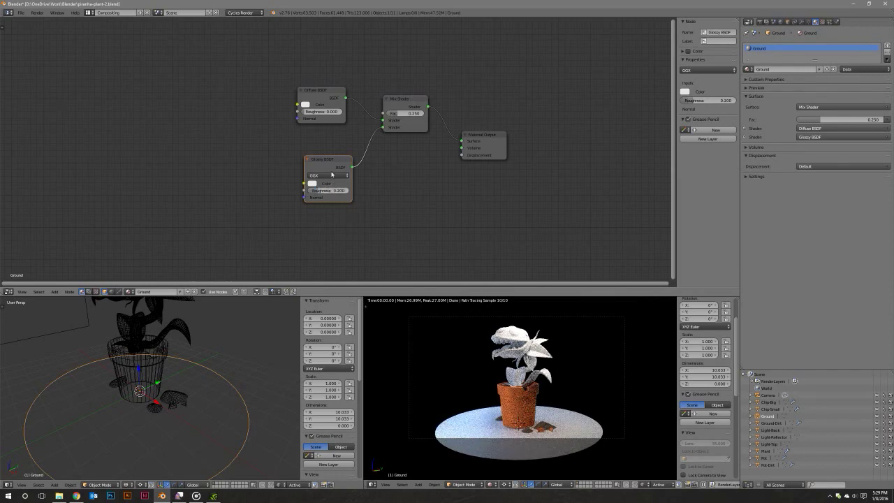
Tidy the node layout by shifting the Diffuse, Glossy and Mix Shader nodes left.
drag(326, 91, 282, 73)
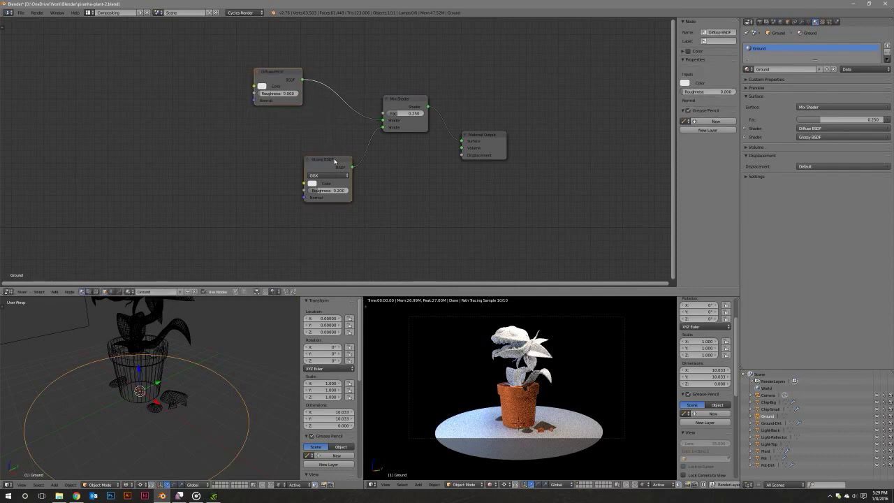
drag(328, 159, 278, 155)
click(409, 101)
drag(409, 100, 401, 104)
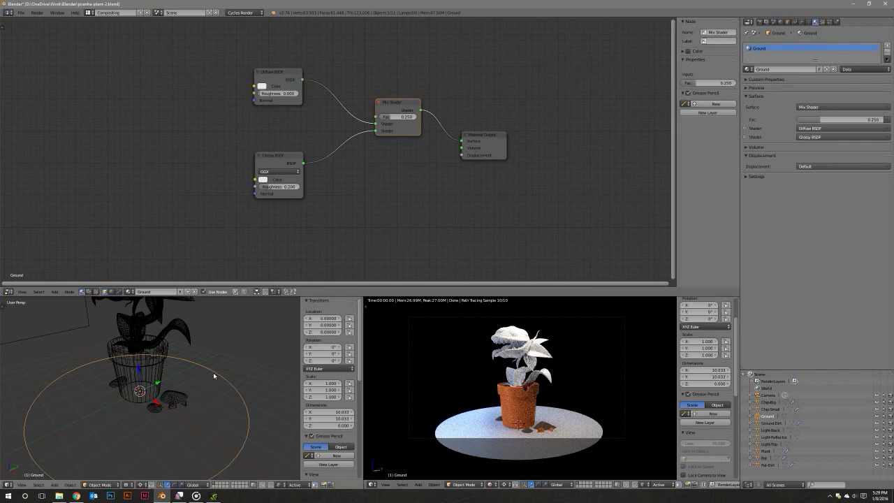
middle_drag(213, 376, 174, 380)
Select the Plant, enter edit mode in solid shading, and view the head side-on.
scroll(171, 378, up, 4)
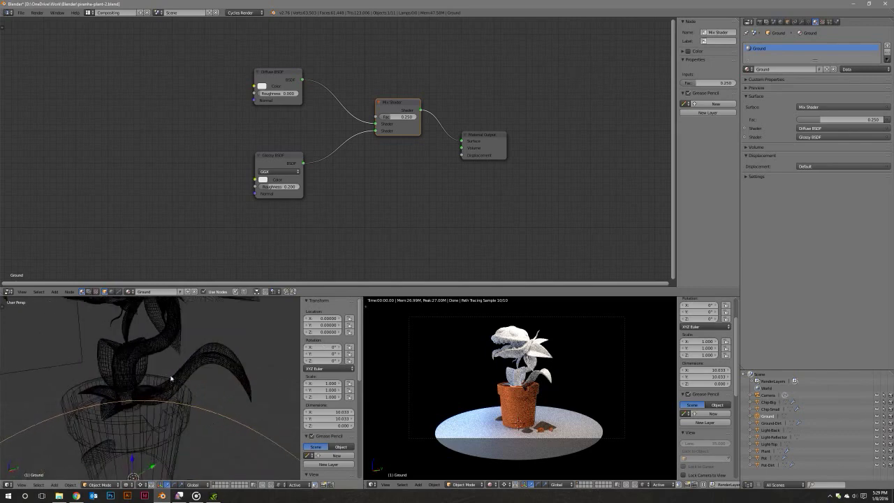
scroll(171, 379, up, 2)
right_click(165, 368)
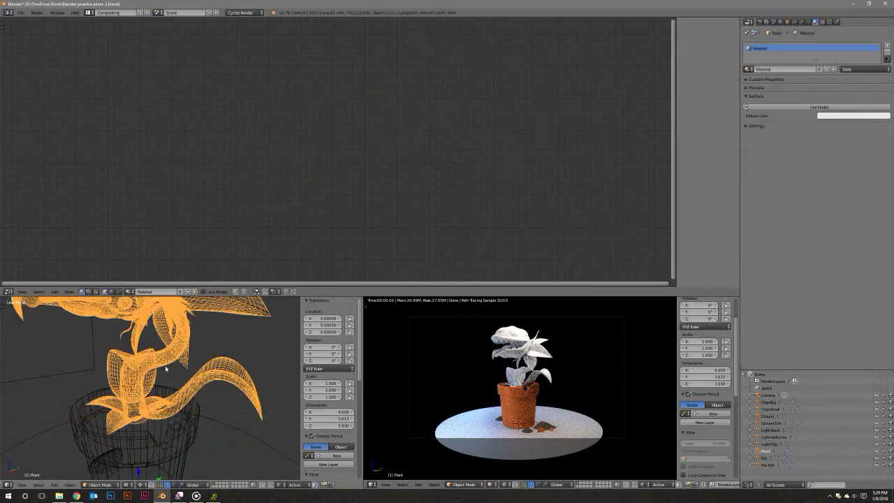
middle_drag(165, 368, 180, 395)
key(Tab)
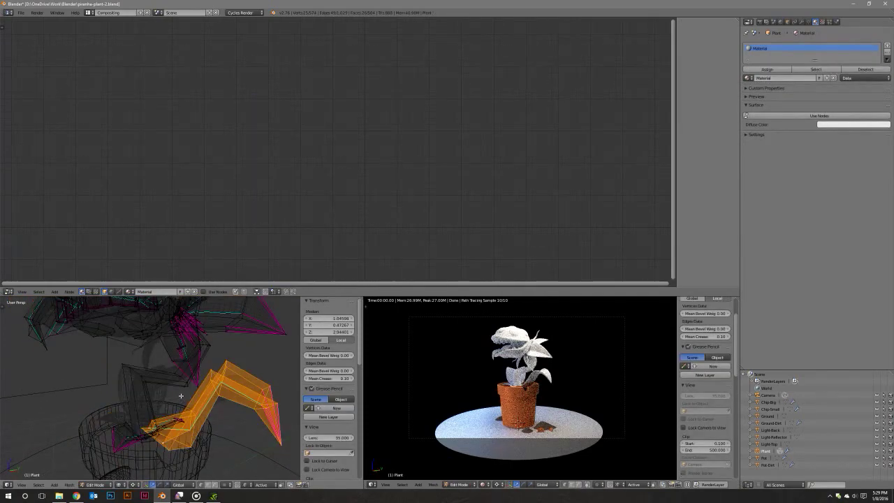
key(z)
scroll(183, 390, up, 3)
mouse_move(183, 389)
middle_down()
mouse_move(204, 408)
mouse_move(178, 370)
mouse_move(183, 377)
middle_up()
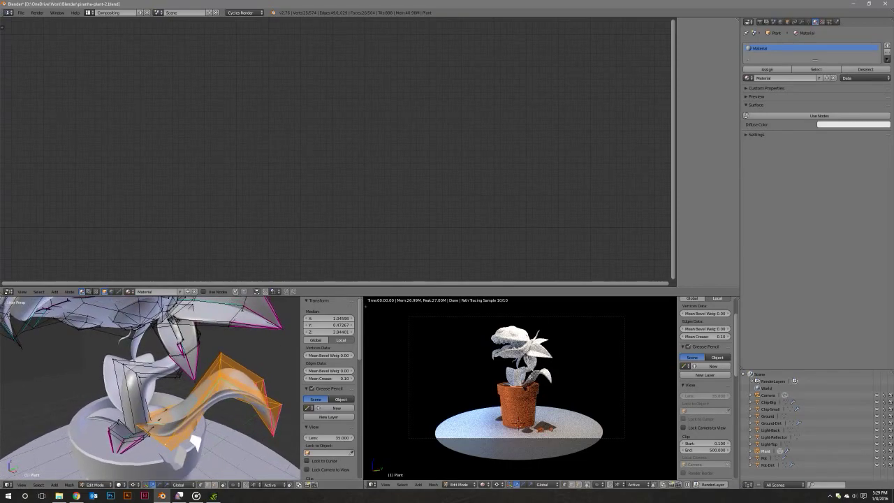
With hidden geometry selectable, select the edge ring around the head dome, then leave edit mode.
scroll(520, 388, up, 2)
scroll(520, 387, up, 2)
scroll(520, 387, up, 2)
scroll(520, 387, up, 2)
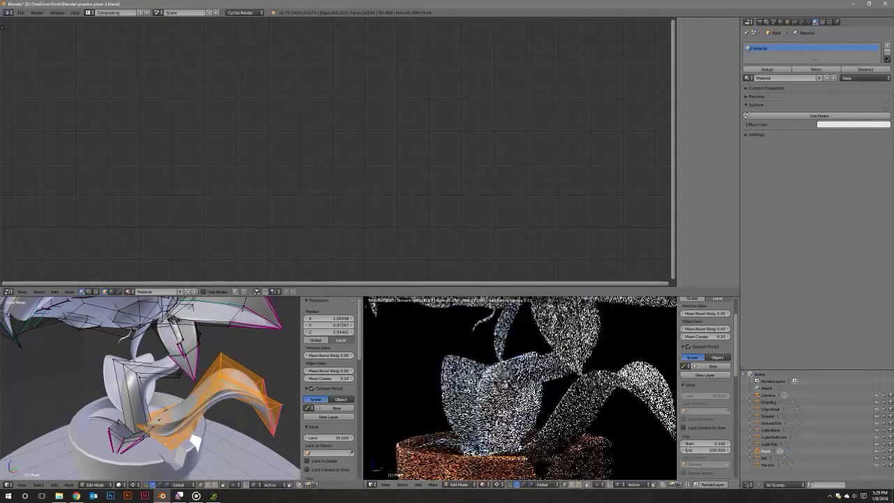
scroll(520, 388, up, 3)
mouse_move(520, 388)
middle_down()
mouse_move(489, 419)
mouse_move(396, 475)
mouse_move(370, 446)
middle_up()
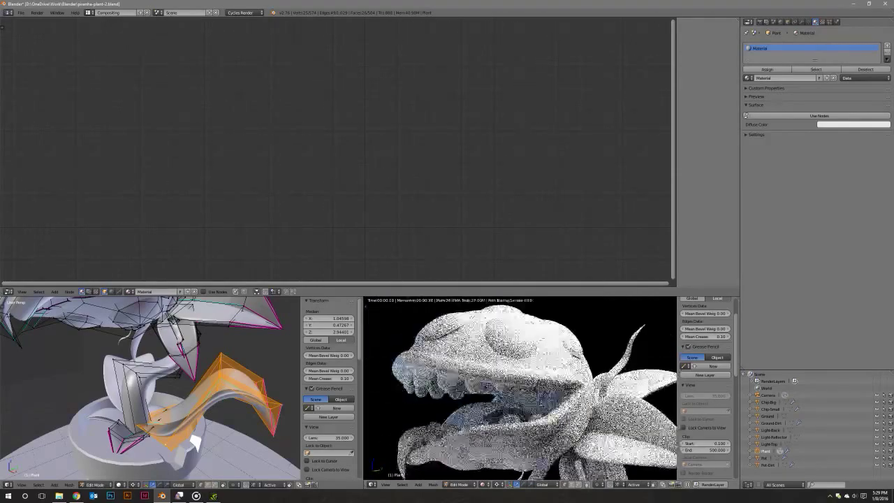
middle_drag(139, 370, 179, 363)
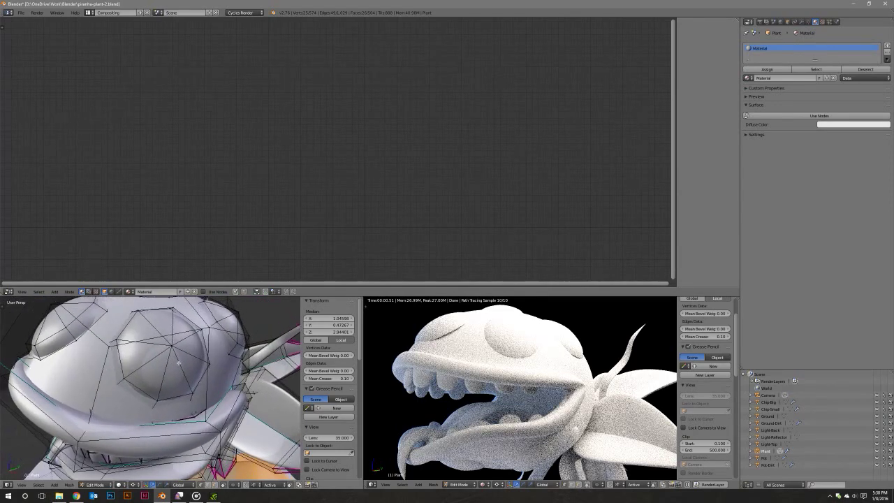
click(216, 485)
alt+click(120, 407)
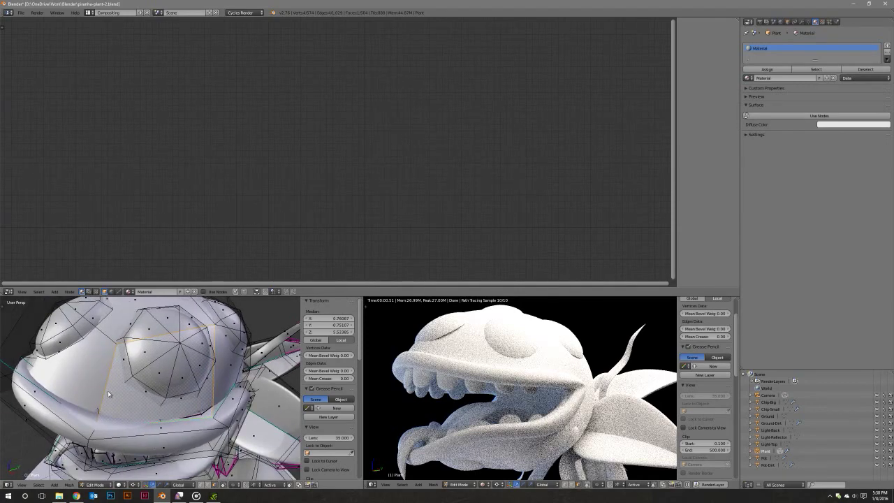
key(Tab)
Add a second material slot holding a new Material.001 and move its Diffuse BSDF node up-left.
click(887, 45)
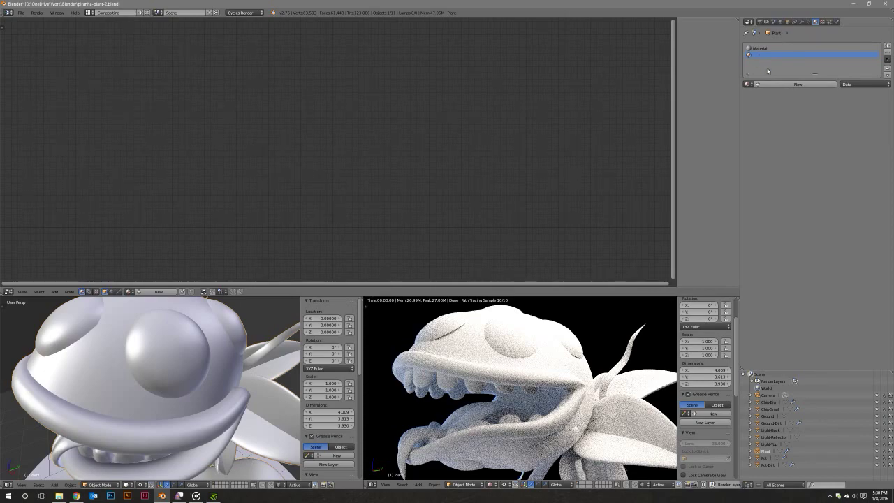
click(785, 84)
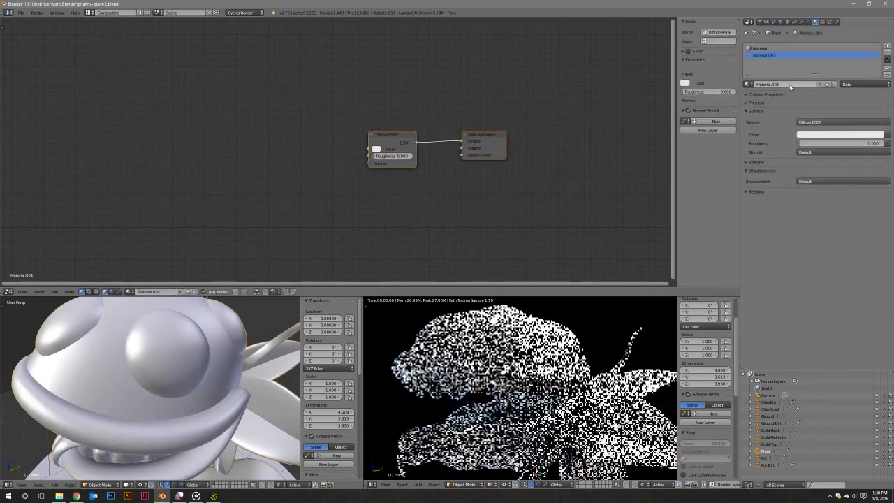
drag(391, 137, 355, 91)
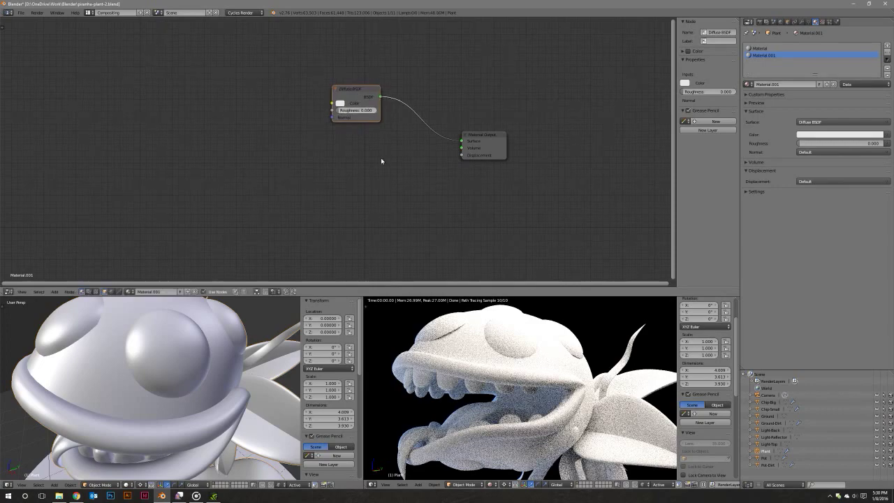
key(shift+a)
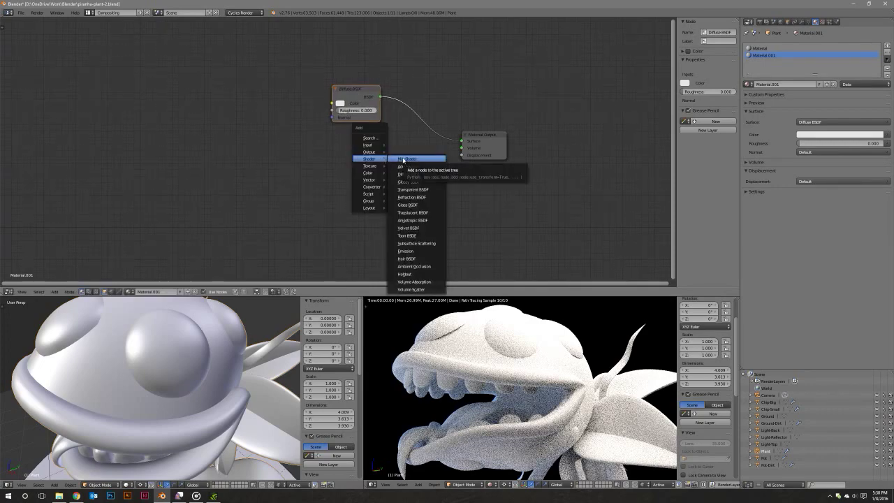
Drop a Mix Shader on the Diffuse–Output link and wire a new Glossy BSDF into its second input.
click(406, 160)
click(422, 134)
key(shift+a)
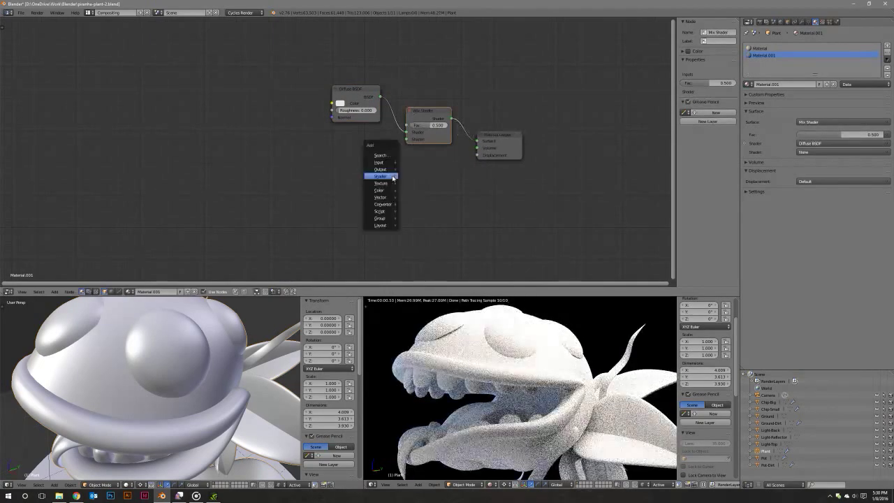
click(419, 199)
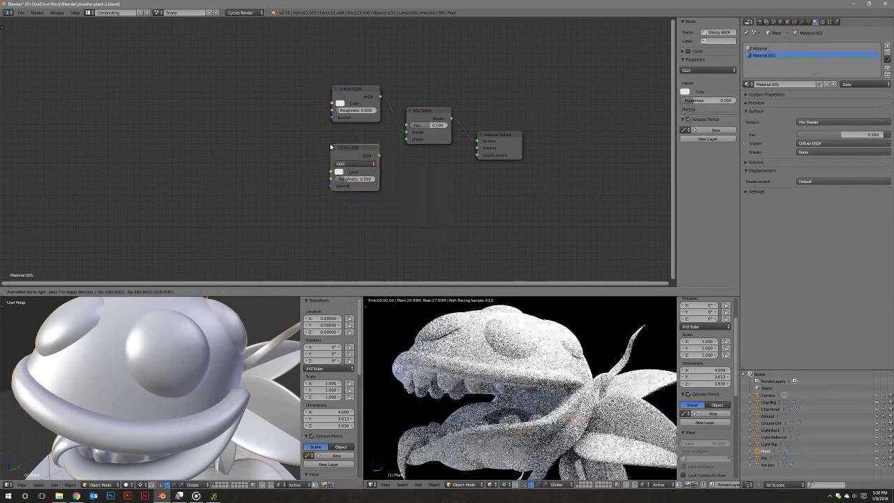
drag(362, 154, 396, 145)
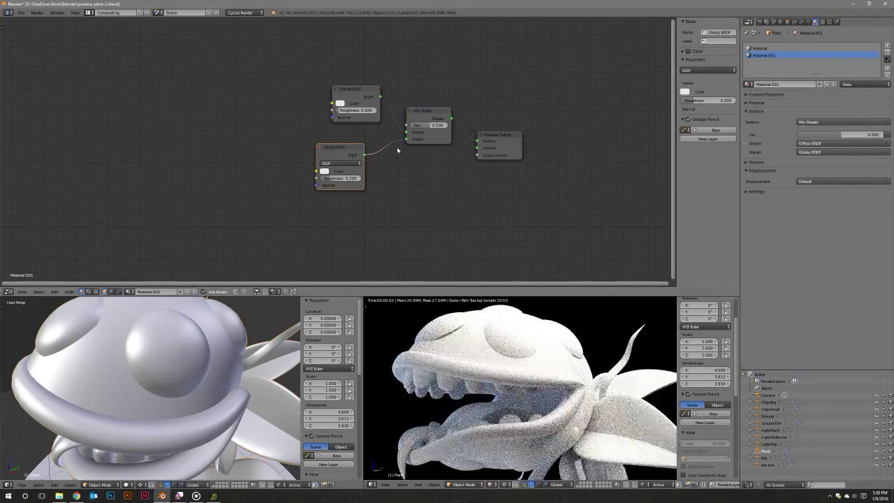
middle_drag(399, 145, 368, 142)
drag(335, 83, 303, 65)
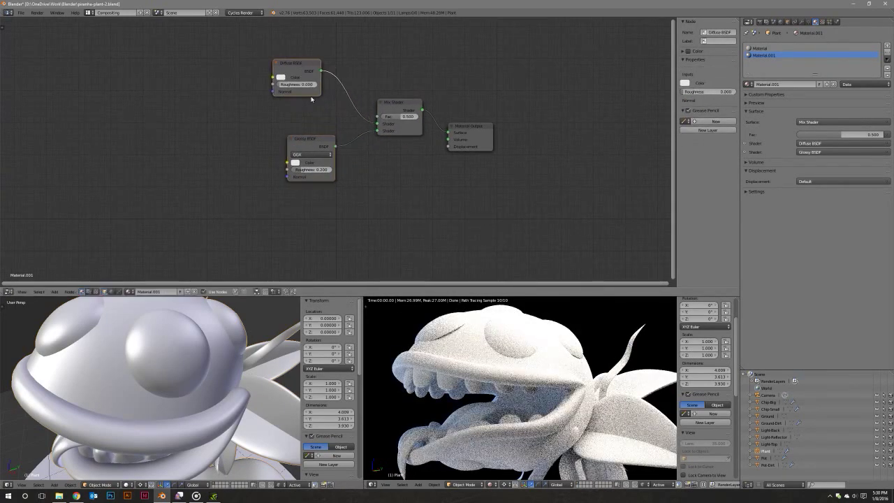
mouse_move(161, 377)
middle_down()
mouse_move(142, 355)
mouse_move(167, 364)
middle_up()
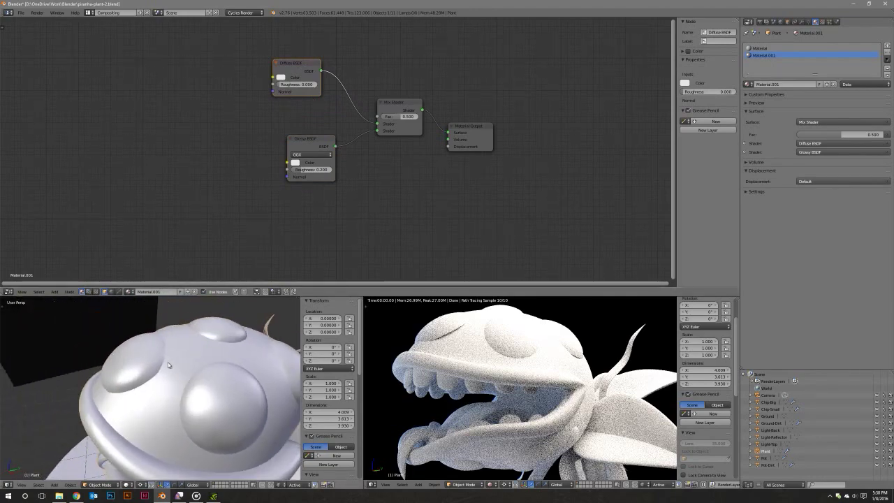
In edit mode, select the whole eye bump and lower it slightly with the move manipulator.
key(Tab)
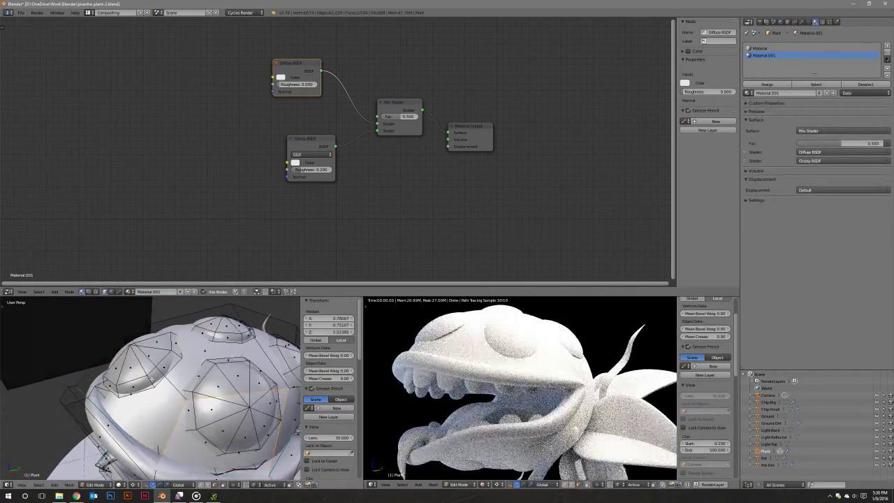
click(200, 484)
right_click(178, 375)
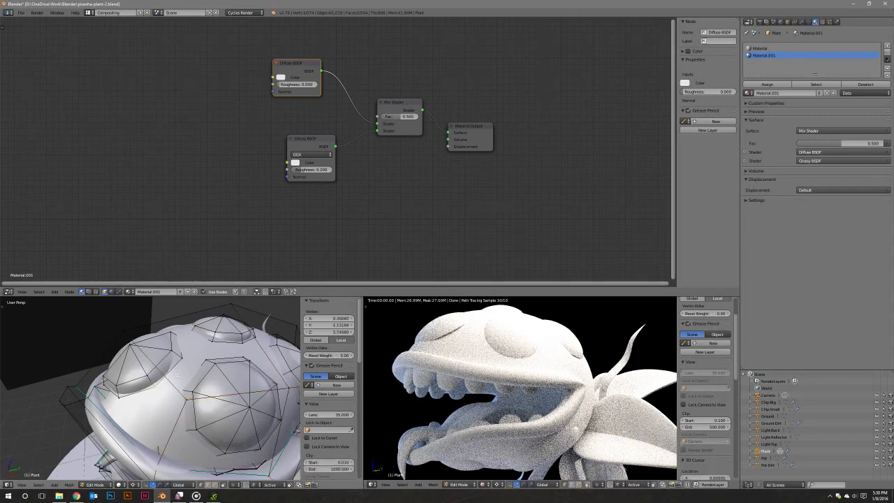
key(ctrl+l)
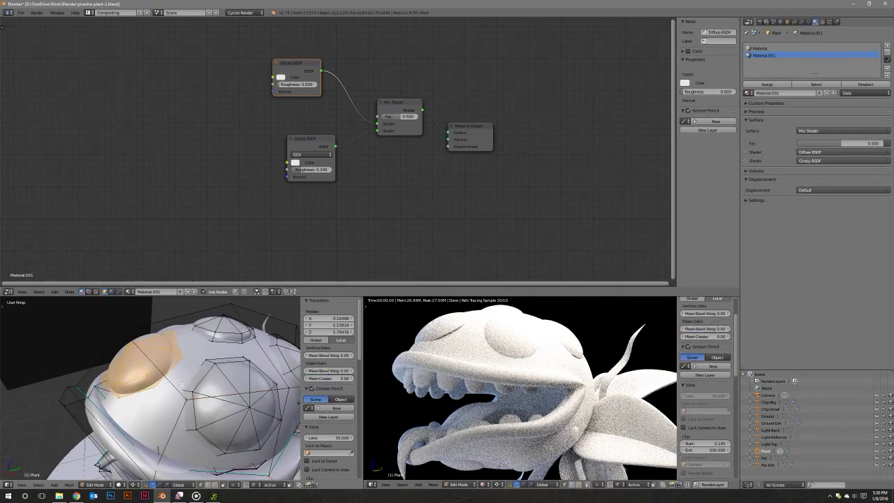
middle_drag(157, 375, 150, 372)
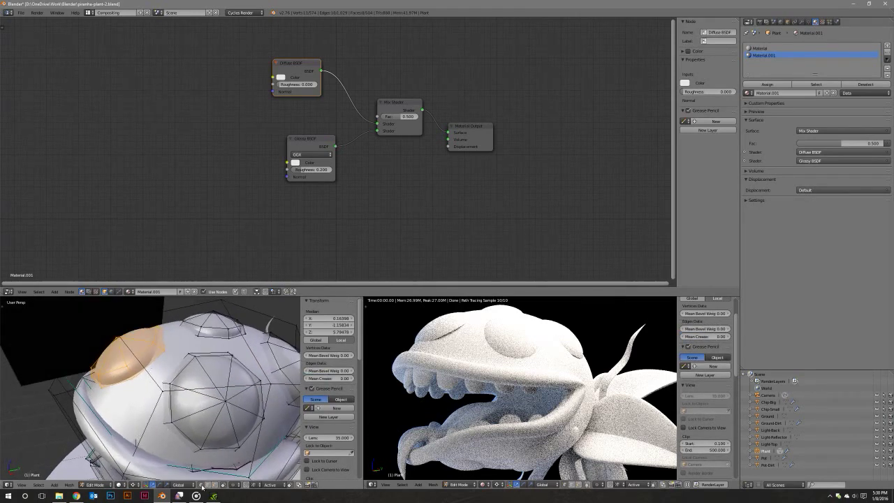
click(120, 484)
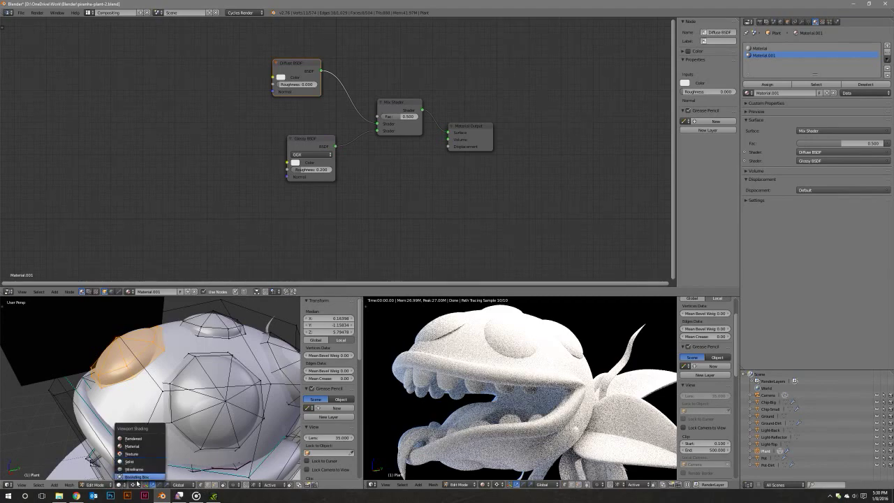
click(136, 481)
click(138, 484)
click(145, 454)
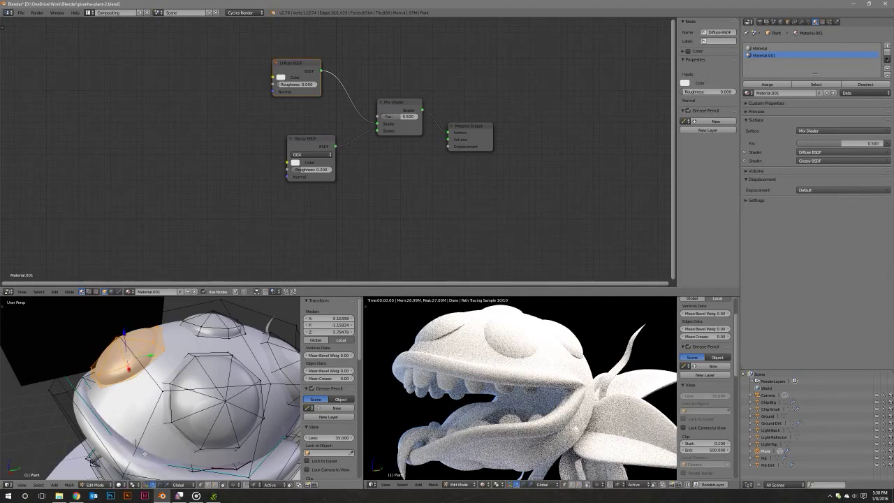
drag(149, 356, 153, 355)
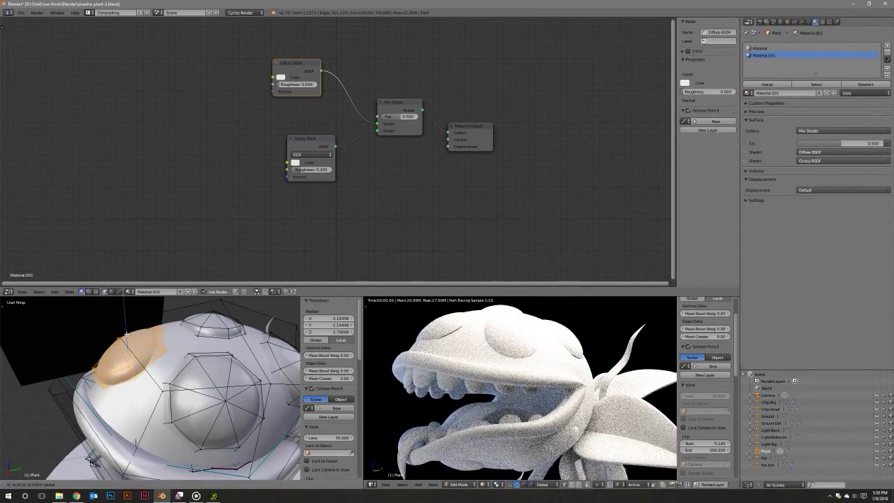
drag(152, 354, 151, 355)
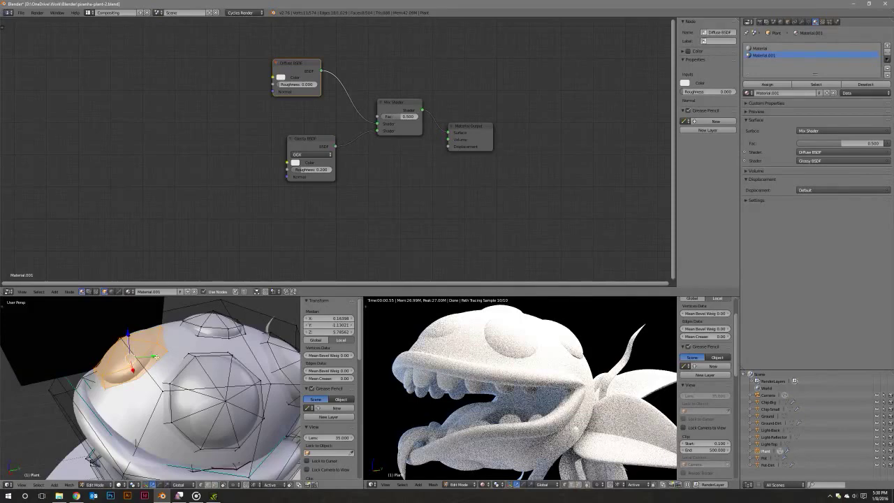
Select the other dome piece, then rotate it and rescale it.
middle_drag(155, 357, 165, 372)
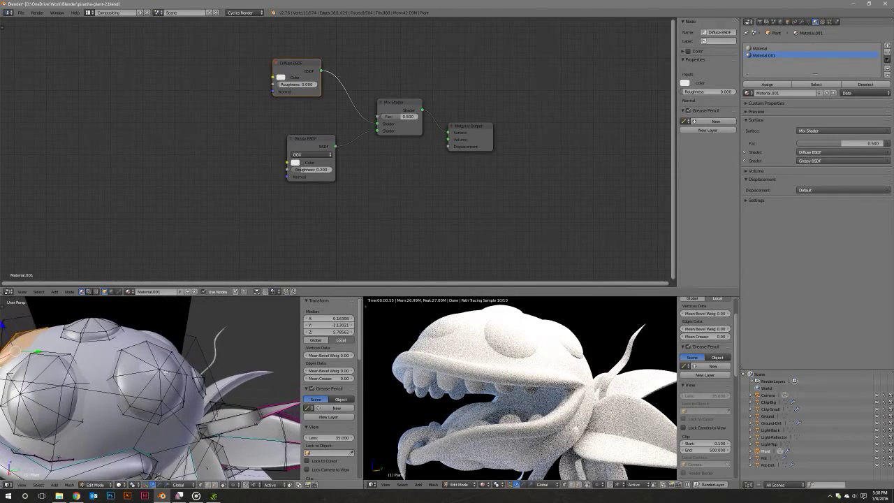
right_click(160, 370)
key(ctrl+l)
middle_drag(160, 369, 160, 391)
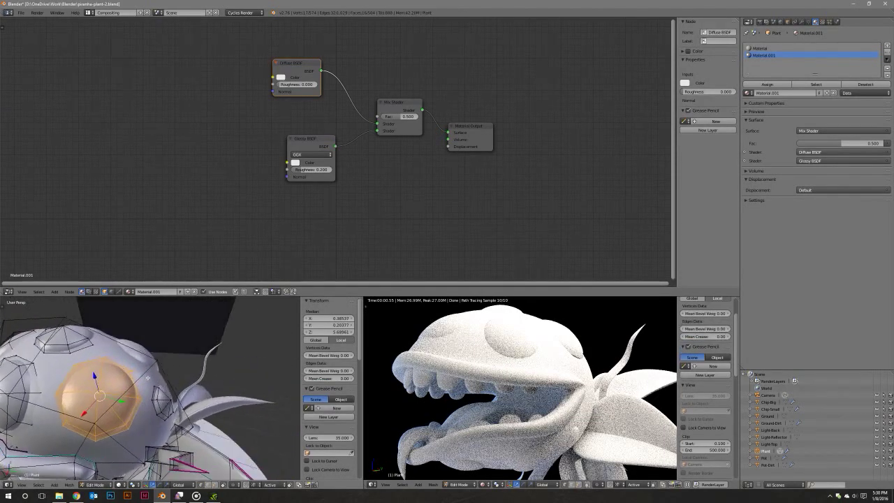
scroll(159, 391, up, 2)
scroll(165, 391, up, 1)
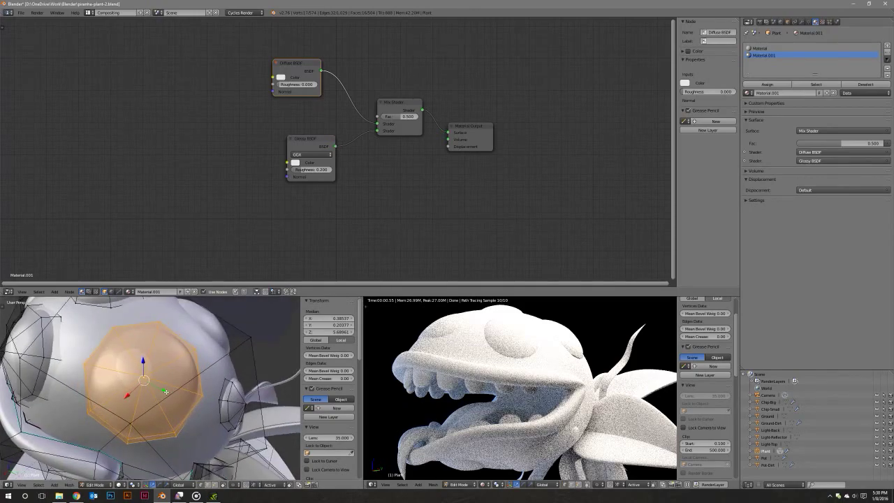
key(r)
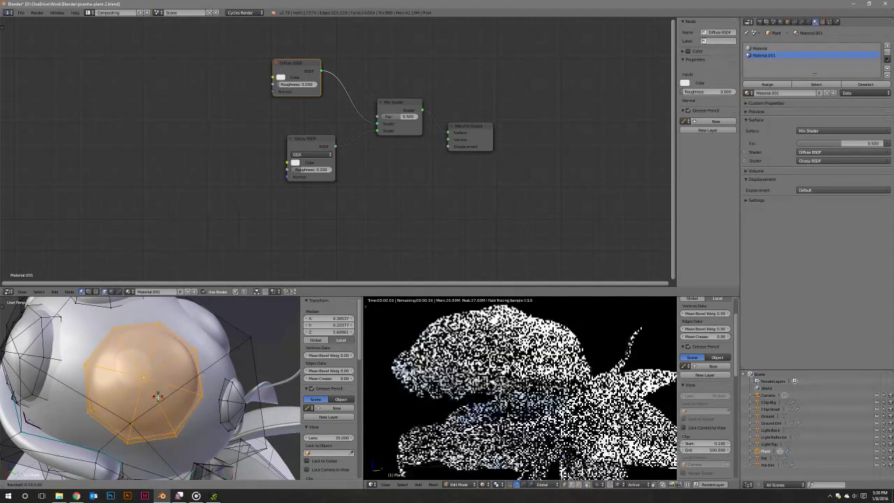
click(157, 400)
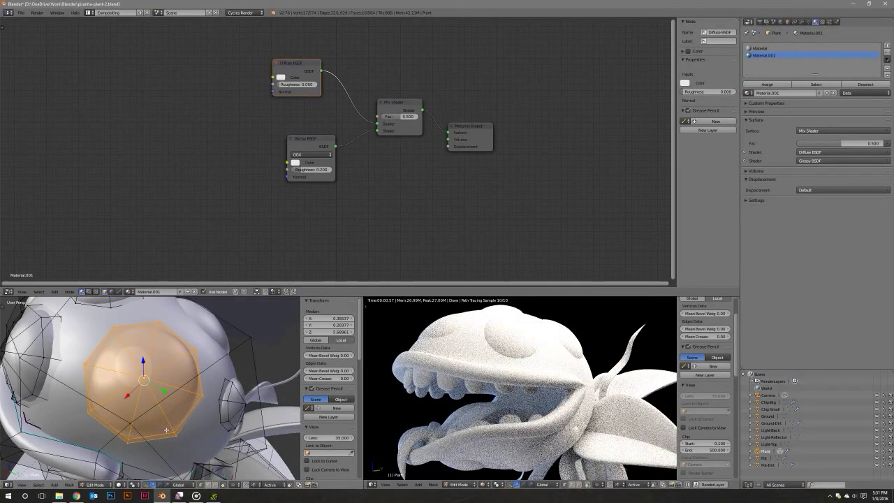
key(s)
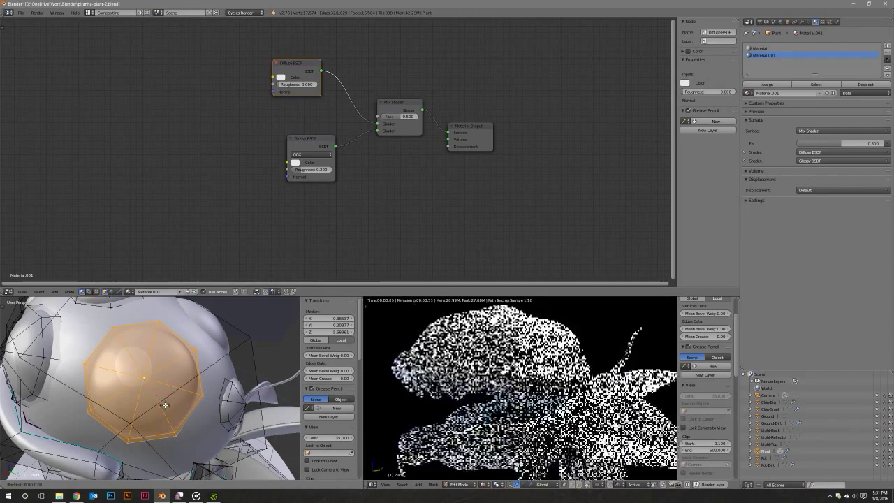
click(165, 444)
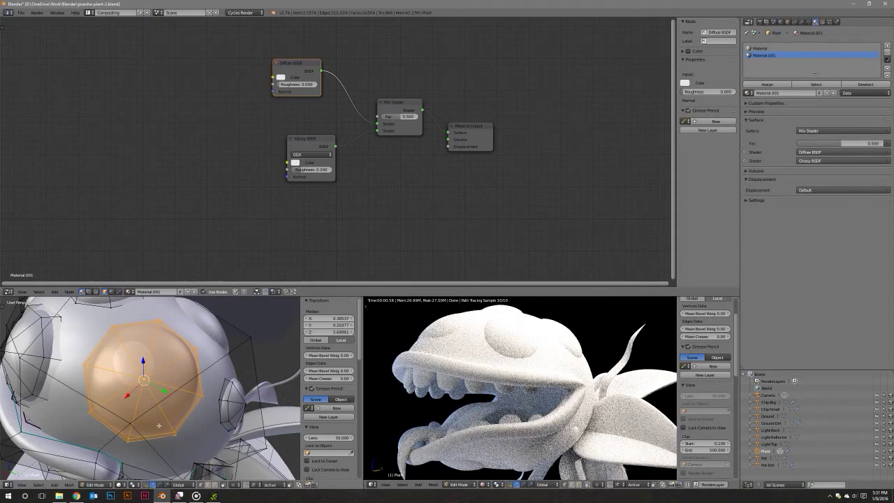
middle_drag(159, 425, 198, 400)
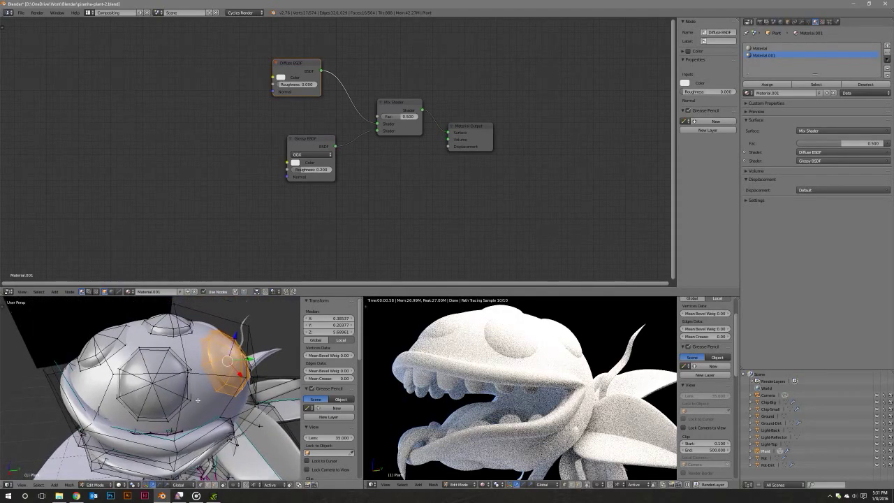
middle_drag(197, 400, 200, 397)
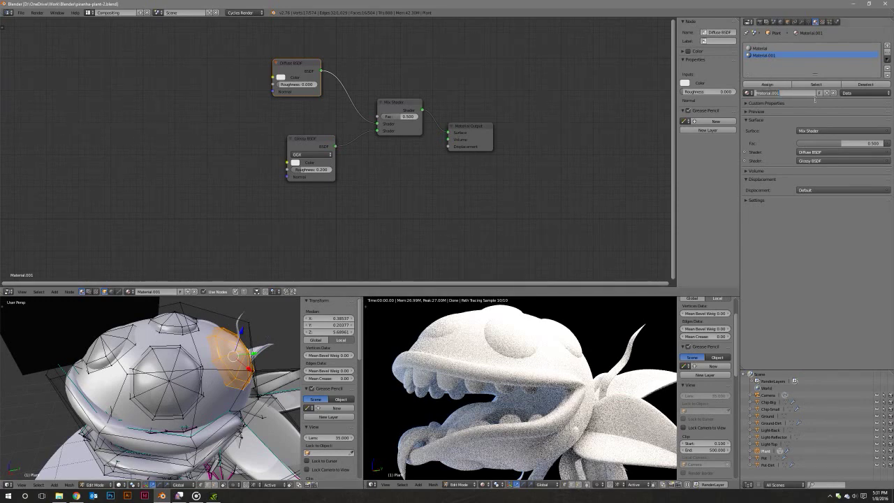
Name the plant material Plant Mouth Red and nudge the Glossy BSDF node down-left.
text(Plant Mouth Re)
key(Return)
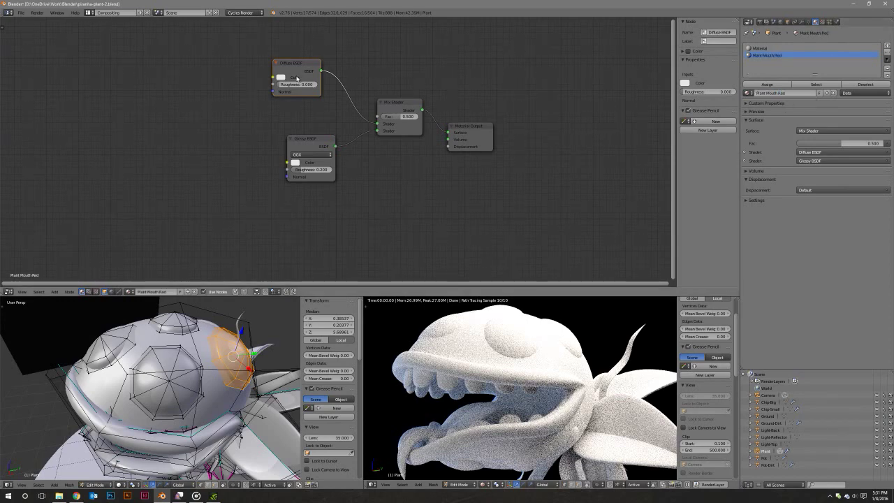
drag(305, 138, 307, 141)
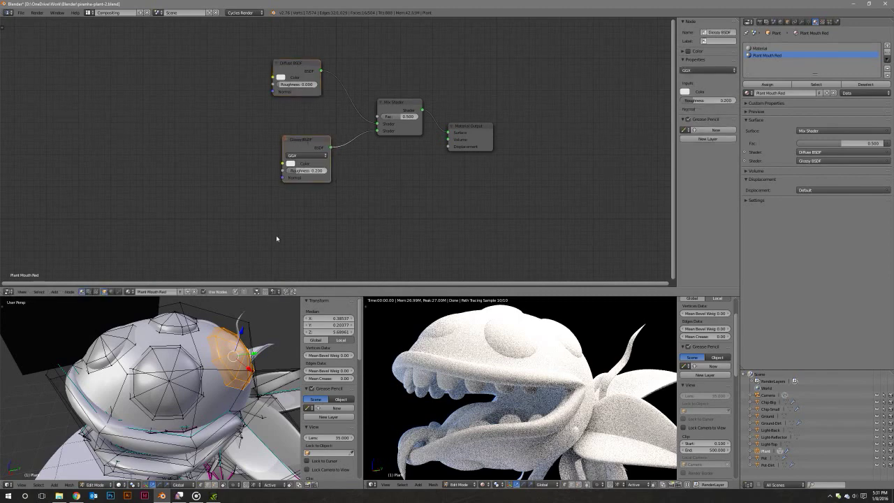
Select the entire plant mesh, apply a Smart UV Project unwrap, and return to object mode.
mouse_move(182, 363)
middle_down()
mouse_move(233, 365)
mouse_move(220, 372)
middle_up()
key(a)
scroll(221, 370, down, 5)
key(u)
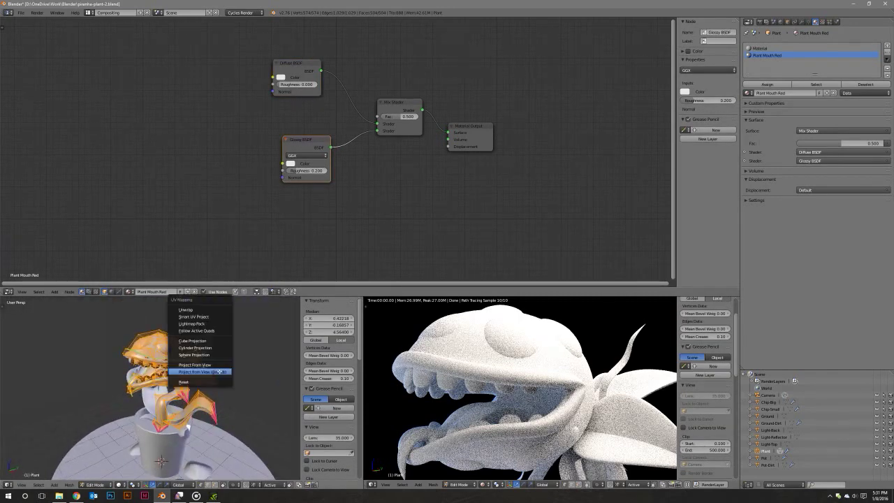
click(194, 316)
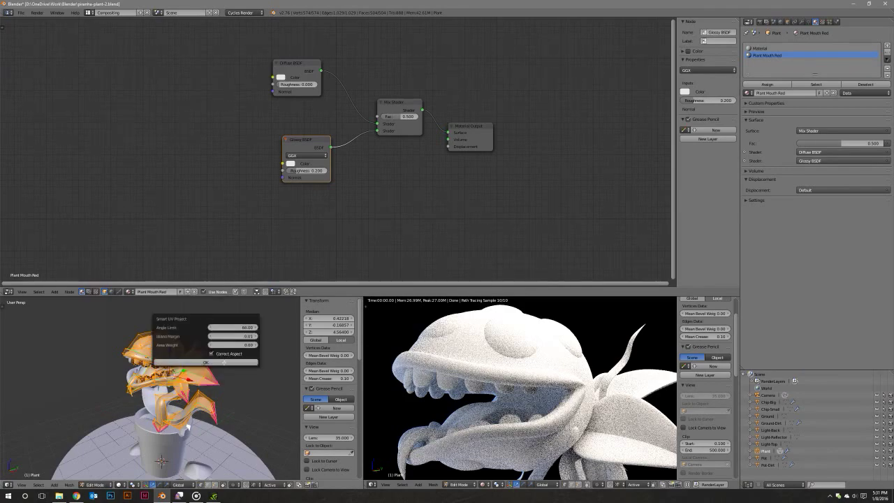
click(224, 362)
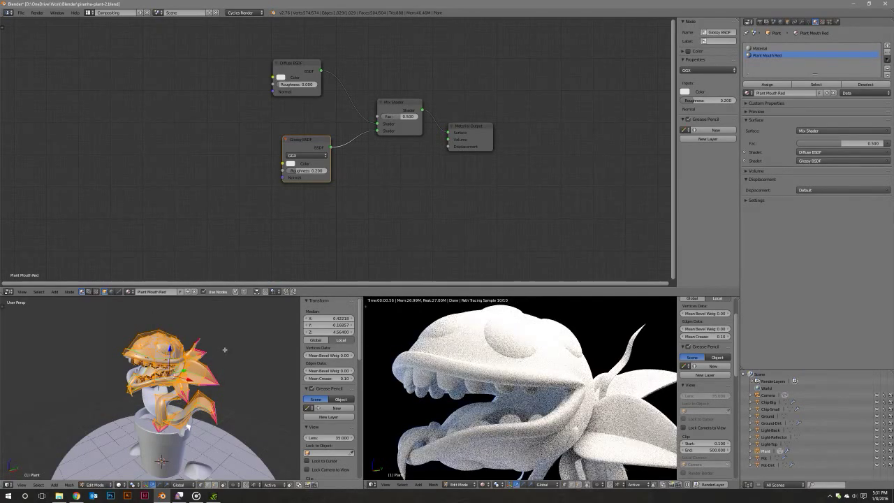
scroll(224, 349, up, 3)
middle_drag(224, 349, 224, 377)
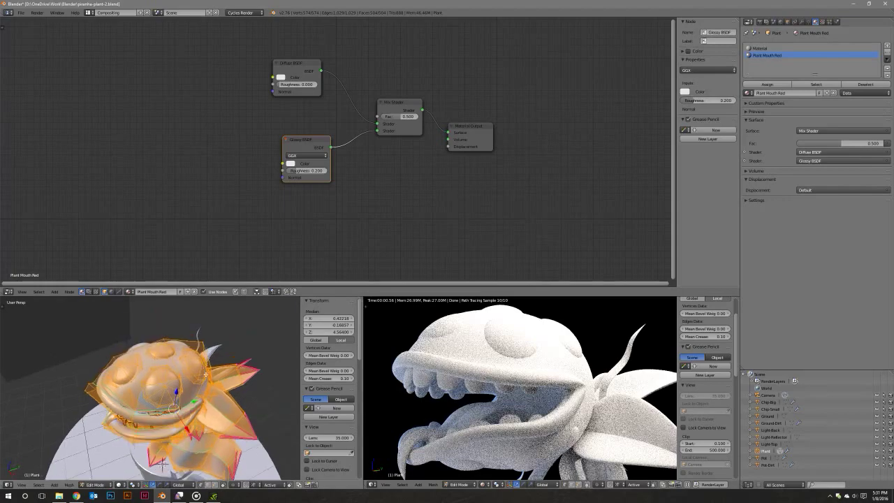
key(Tab)
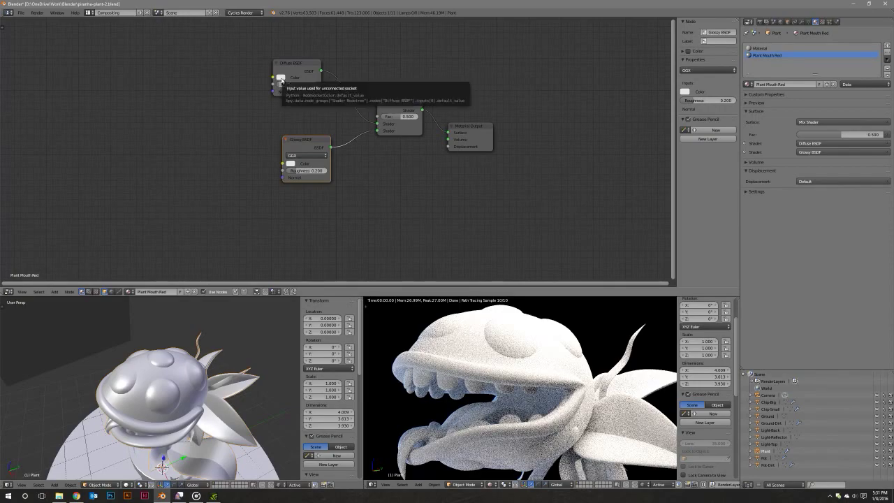
Pick a bright, saturated red for the Diffuse BSDF colour, then enter edit mode on the plant.
click(281, 78)
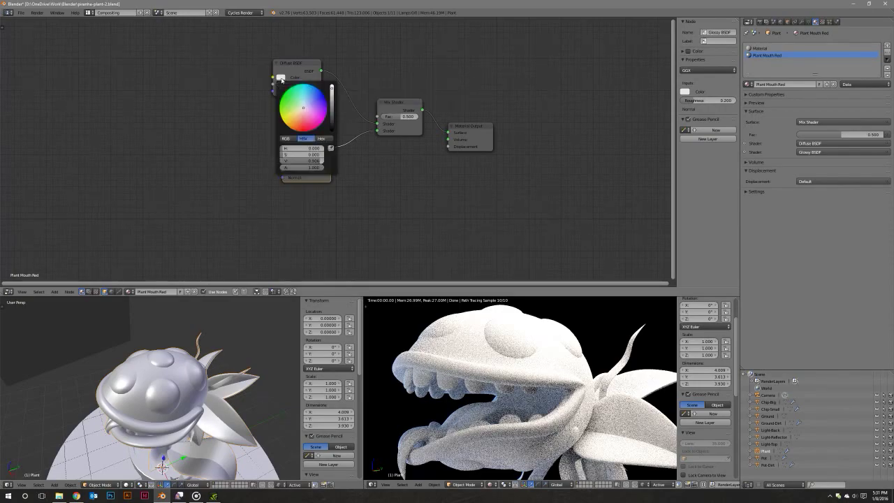
click(303, 123)
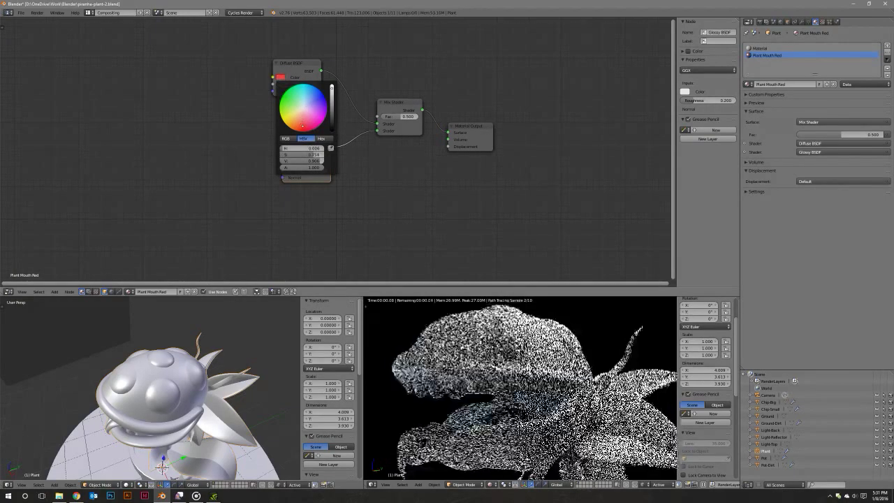
drag(302, 125, 303, 128)
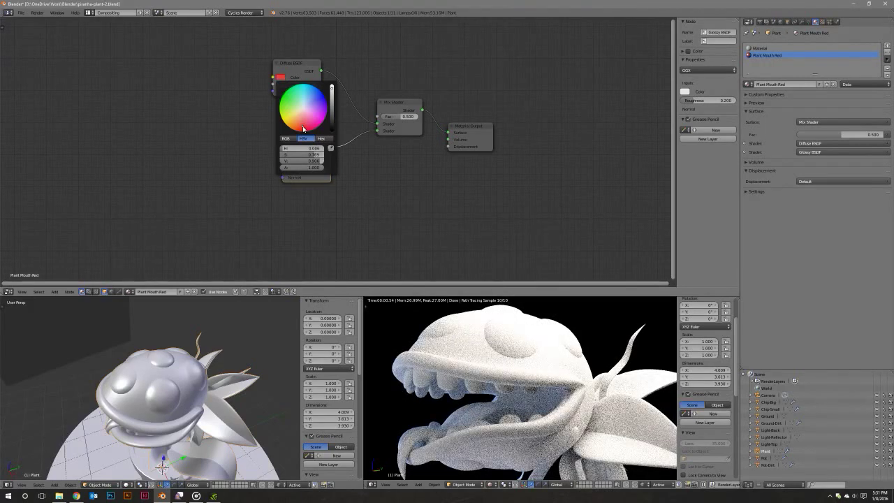
scroll(187, 368, up, 2)
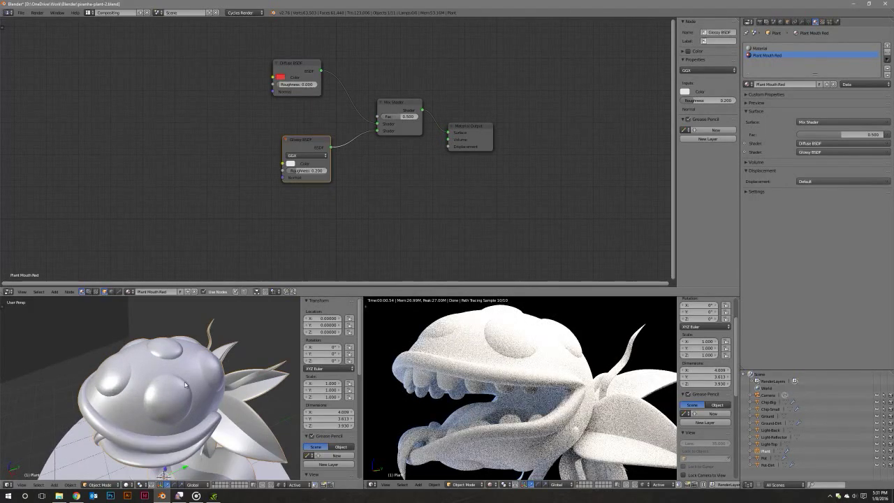
scroll(188, 368, up, 2)
key(Tab)
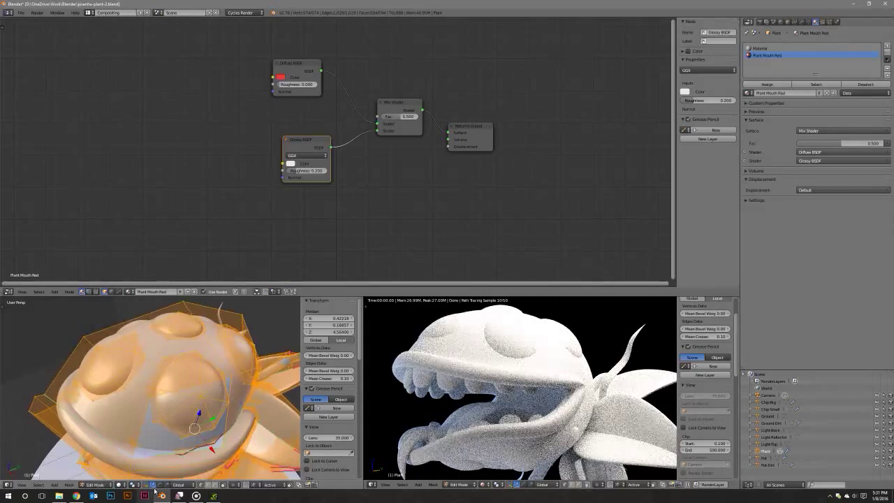
middle_drag(199, 426, 181, 405)
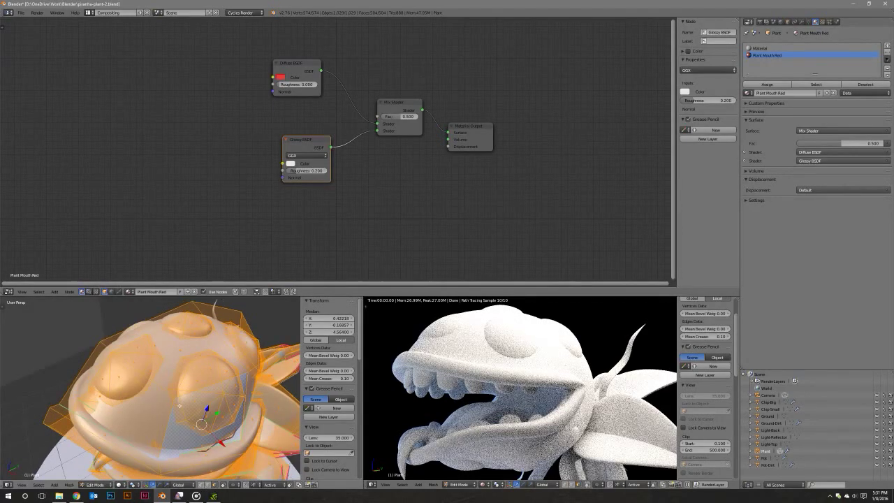
Select seven faces on top of the head and assign them the Plant Mouth Red material.
key(a)
right_click(160, 399)
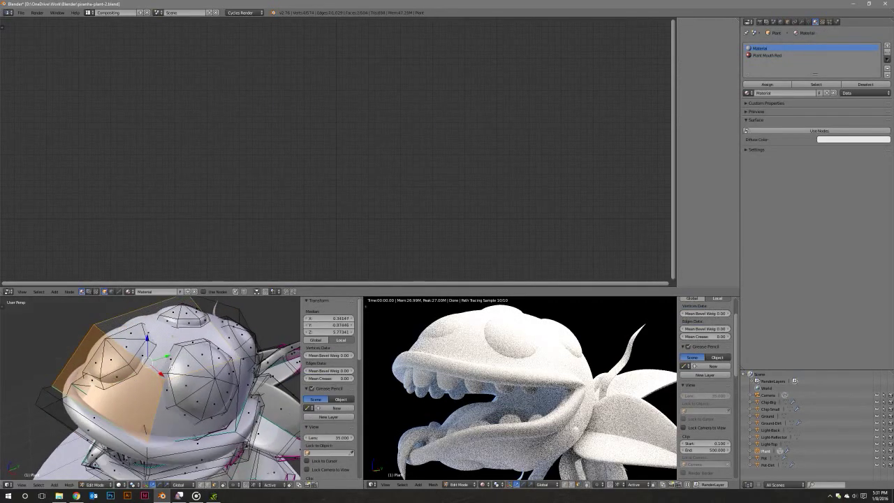
mouse_move(171, 366)
middle_down()
mouse_move(141, 383)
mouse_move(170, 374)
mouse_move(178, 352)
mouse_move(197, 344)
mouse_move(139, 356)
mouse_move(210, 386)
mouse_move(230, 377)
middle_up()
shift+right_click(150, 359)
shift+right_click(168, 367)
shift+right_click(178, 352)
shift+right_click(167, 349)
shift+right_click(165, 348)
shift+right_click(172, 342)
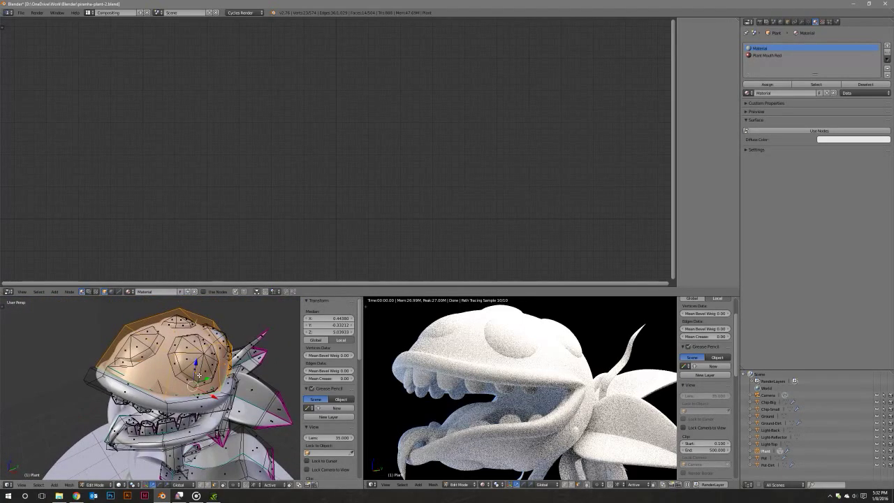
click(772, 56)
click(767, 84)
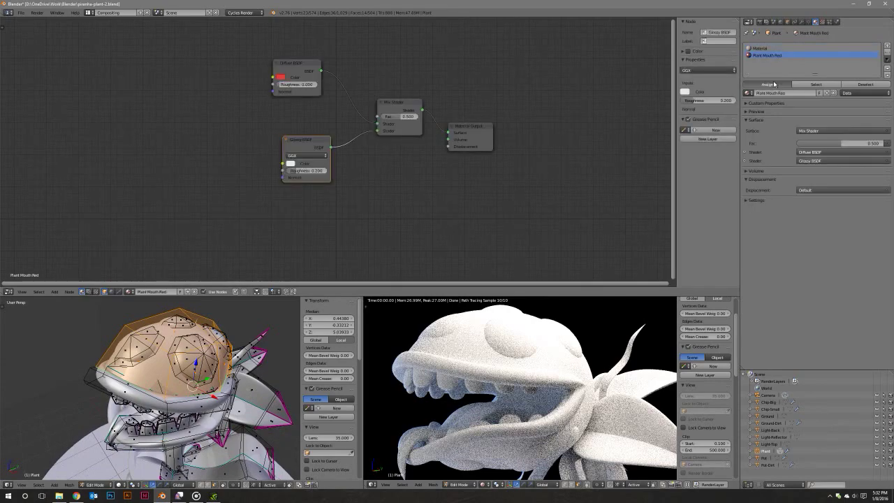
Return to object mode and save the file as piranha-plant-3.blend.
key(Tab)
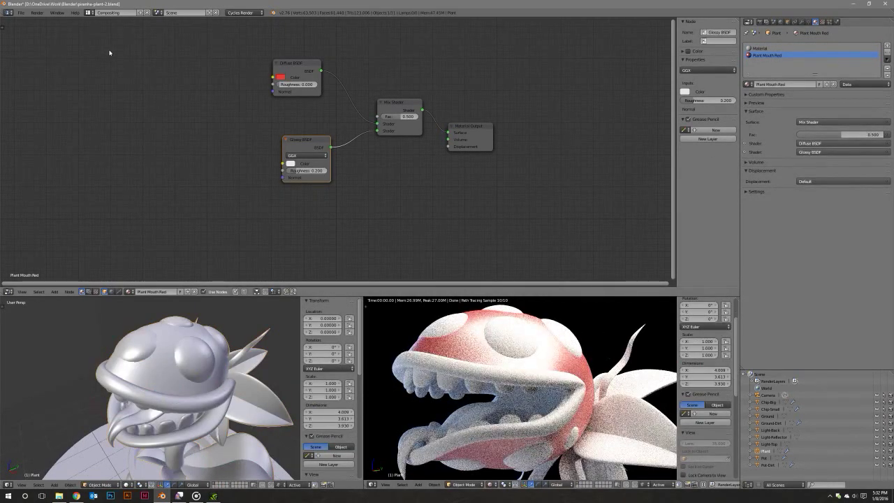
key(ctrl+shift+s)
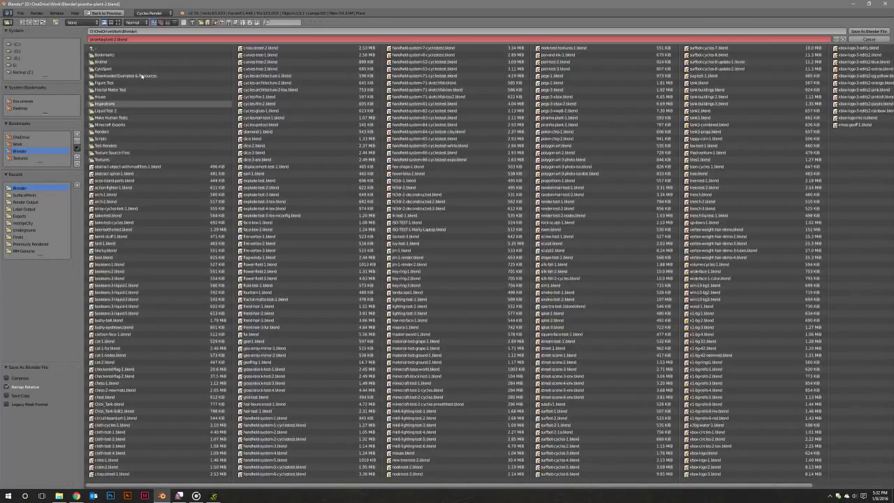
click(115, 40)
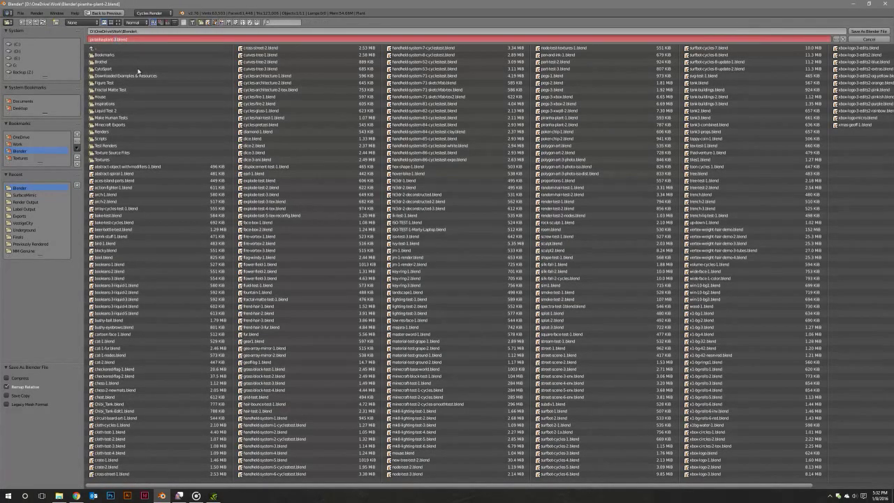
key(KP_Add)
key(Return)
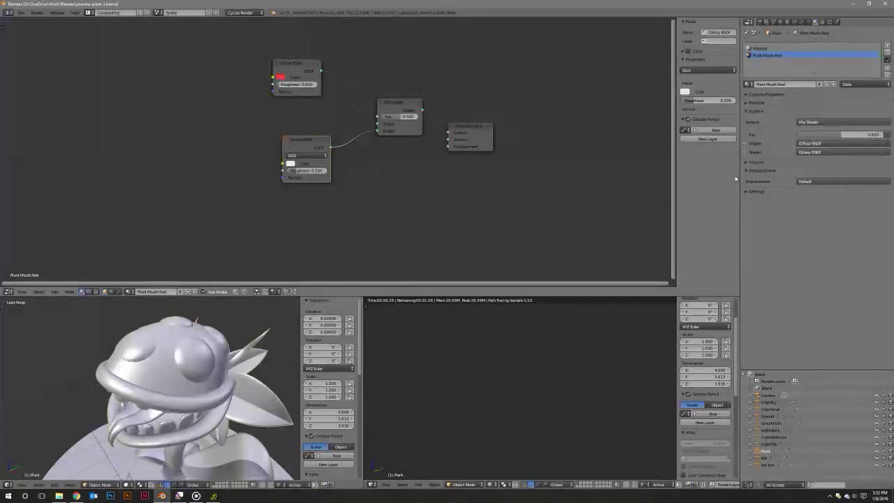
Apply the Mirror modifier in the Modifiers tab, then enter edit mode on the plant.
click(801, 21)
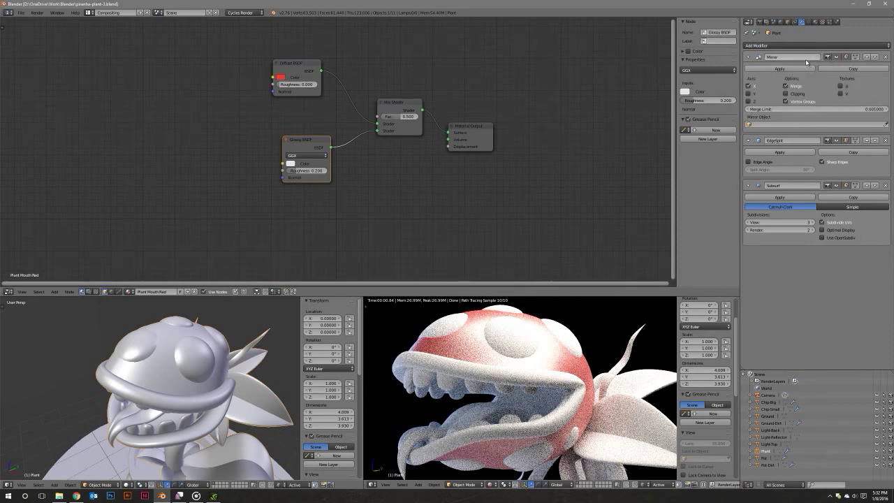
click(792, 68)
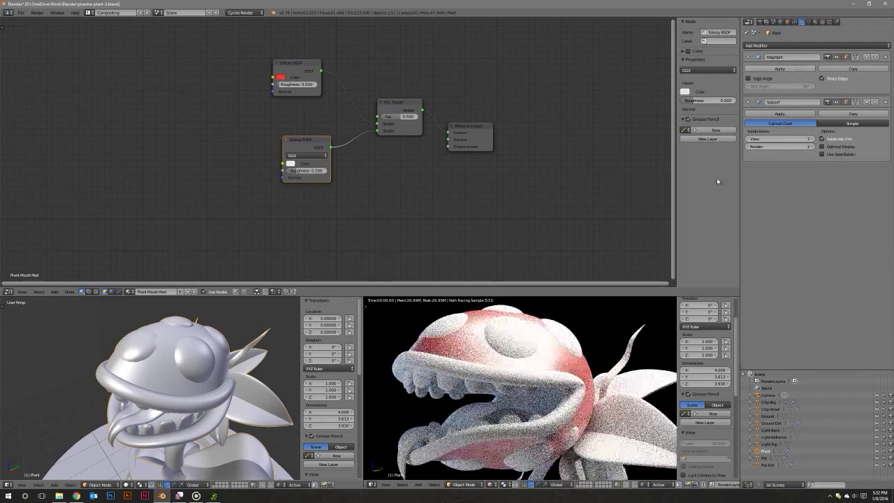
key(Tab)
Re-unwrap the whole plant mesh with Smart UV Project and return to object mode.
key(a)
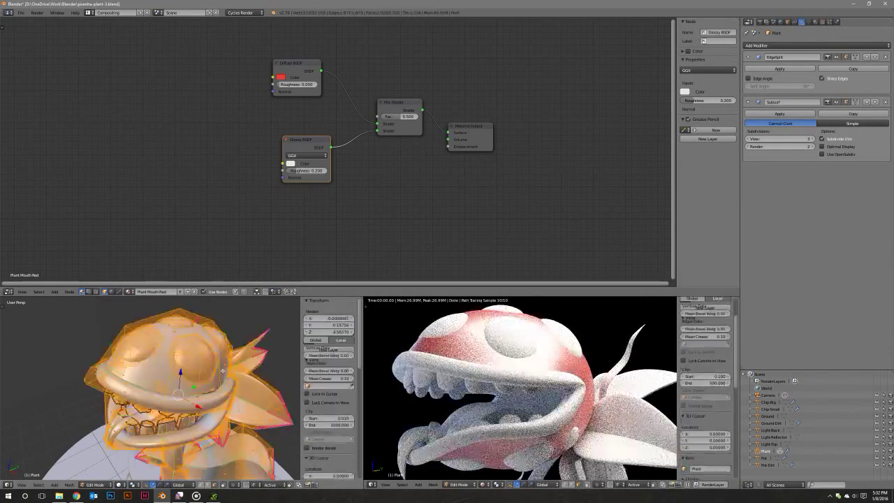
key(u)
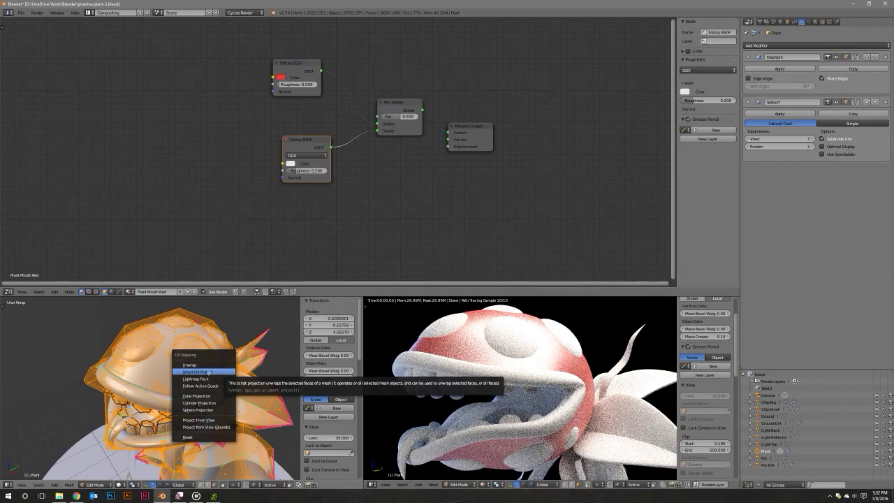
click(209, 371)
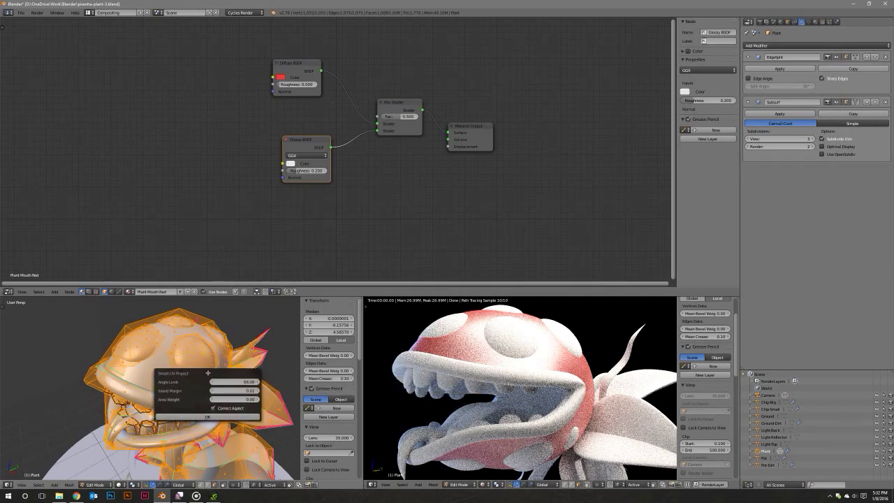
click(226, 416)
middle_drag(290, 184, 310, 201)
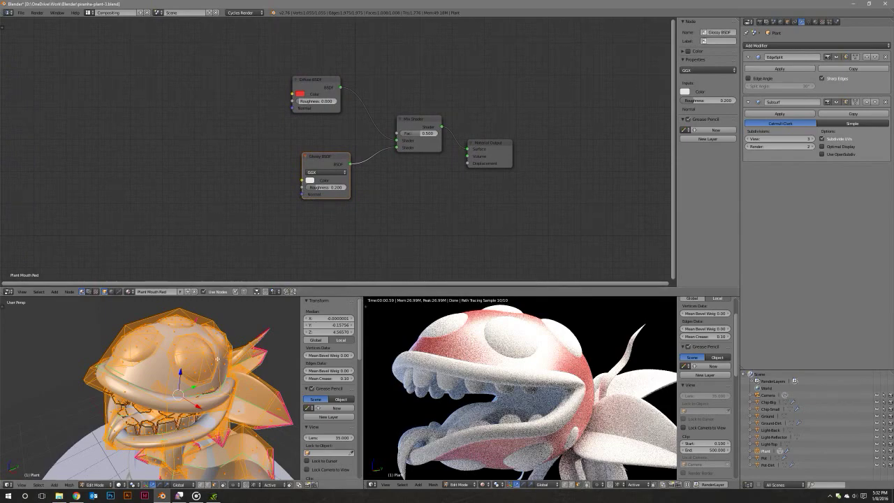
key(Tab)
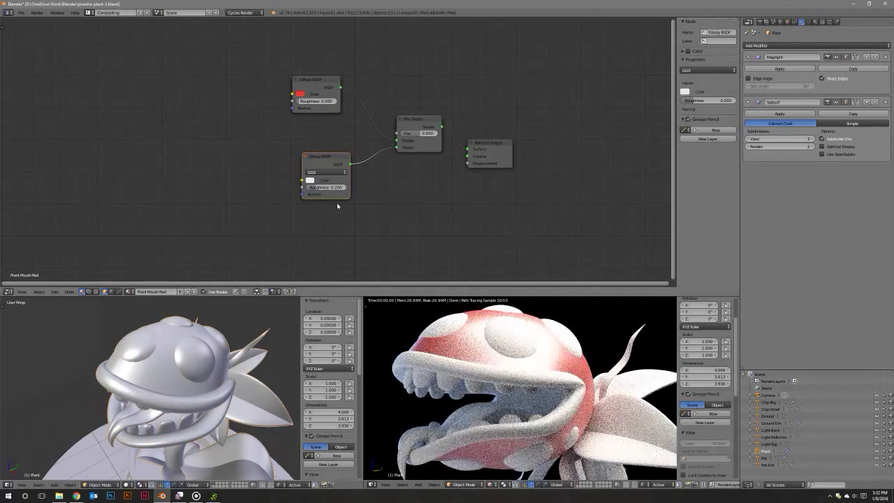
Lower Glossy roughness to 0.100, set the Mix Shader factor to 0.25, and move that node right.
mouse_move(336, 203)
middle_down()
mouse_move(318, 173)
mouse_move(303, 174)
middle_up()
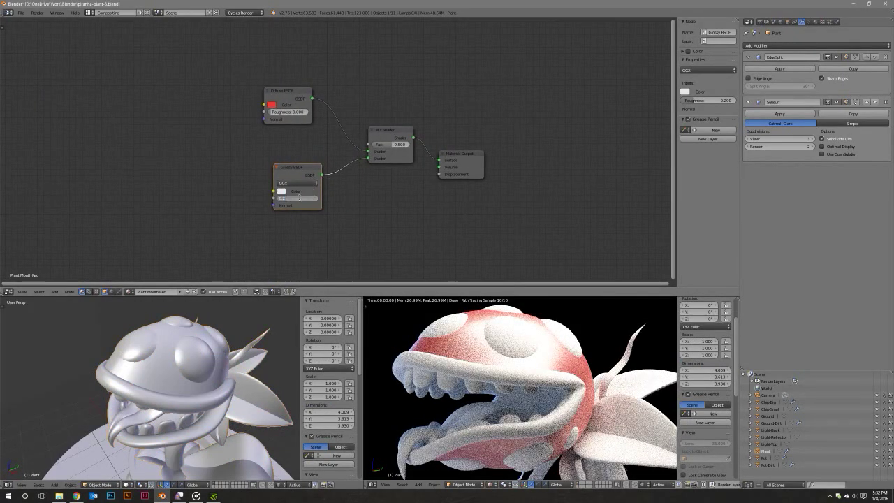
drag(299, 197, 310, 198)
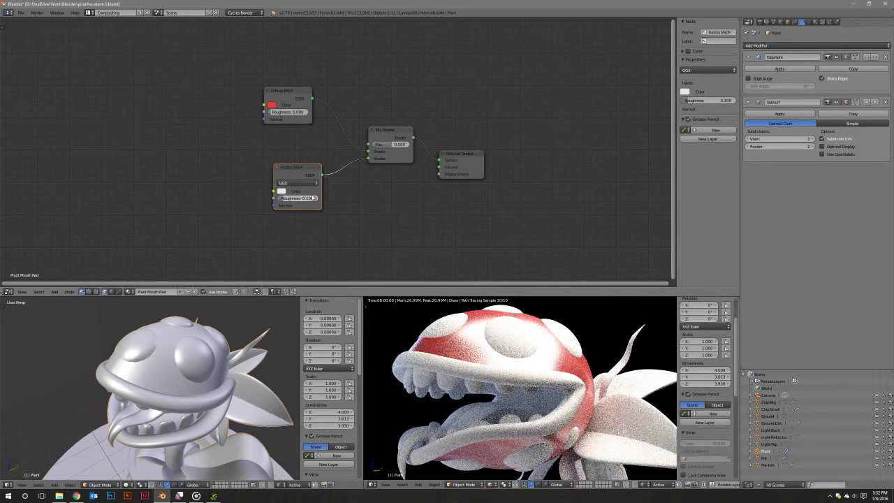
click(388, 145)
text(0.25)
key(Return)
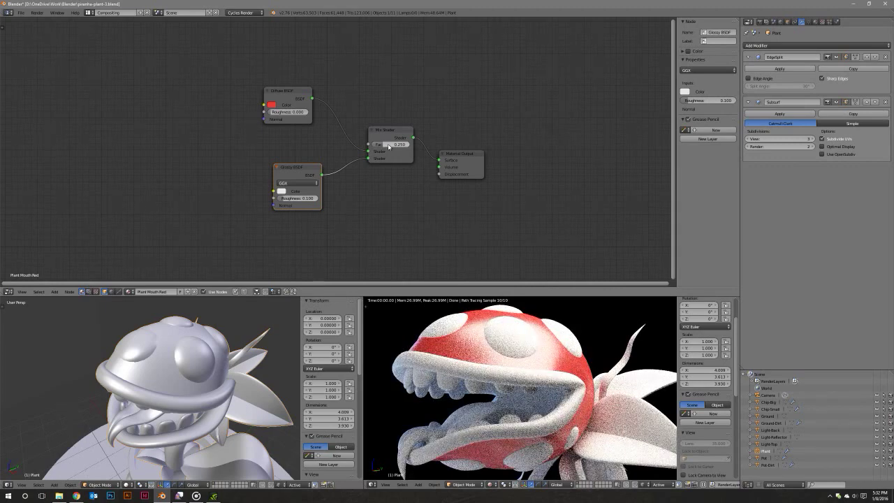
middle_drag(430, 120, 399, 112)
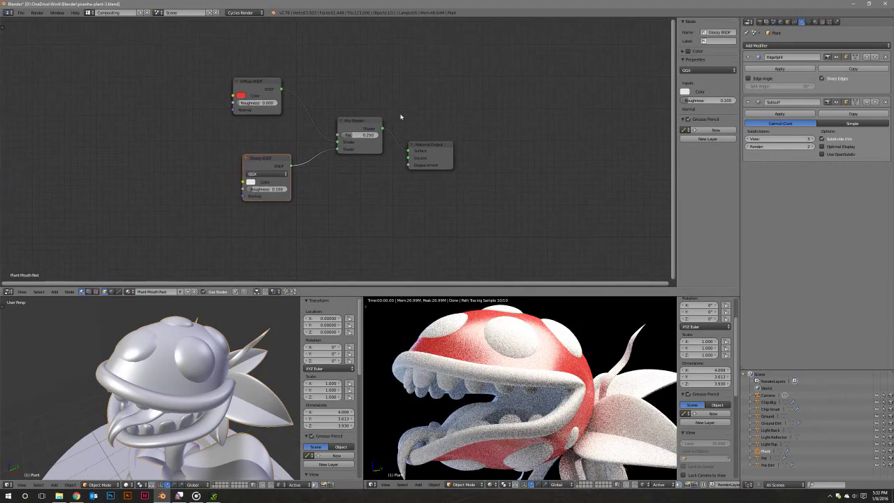
drag(356, 123, 409, 120)
key(shift+a)
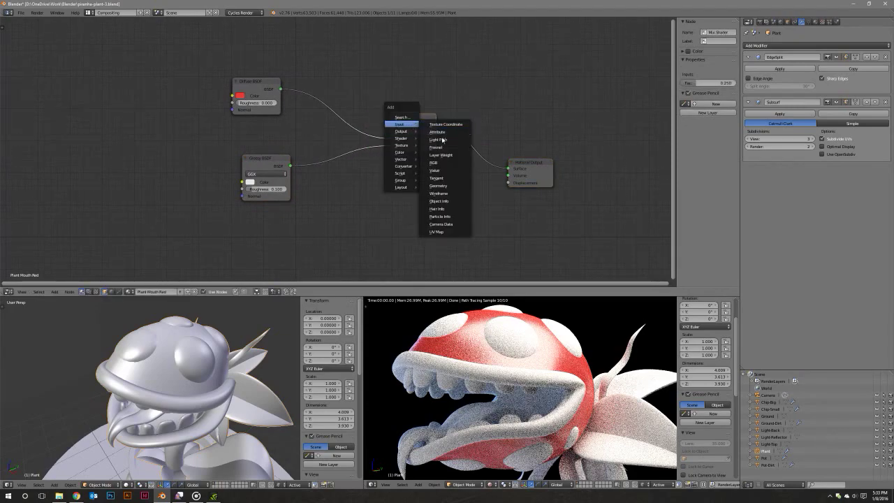
Add a Fresnel node above the shaders and arrange it beside the Glossy BSDF.
click(447, 147)
click(312, 43)
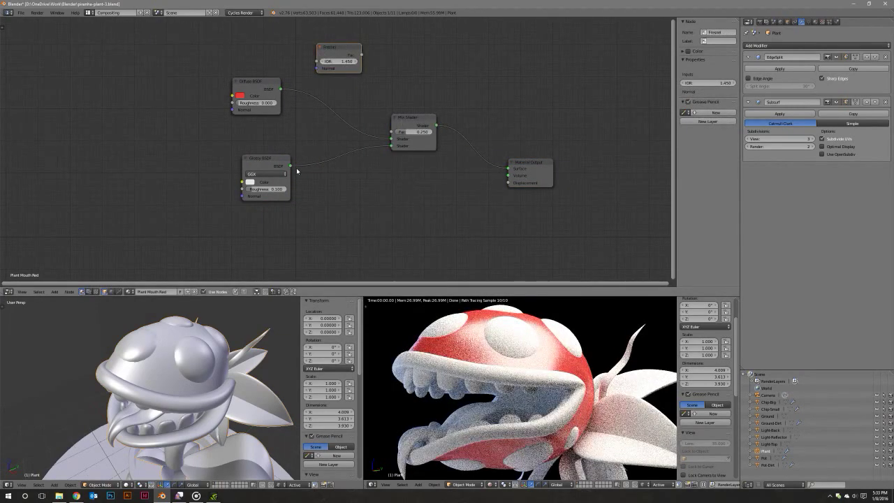
drag(278, 169, 253, 177)
drag(341, 48, 294, 38)
middle_drag(317, 98, 317, 101)
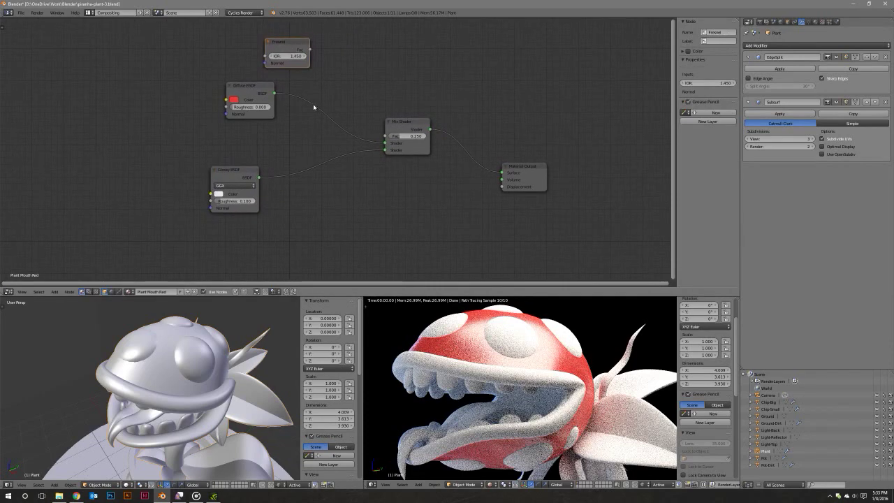
Tint the Glossy BSDF colour pale pink.
click(224, 192)
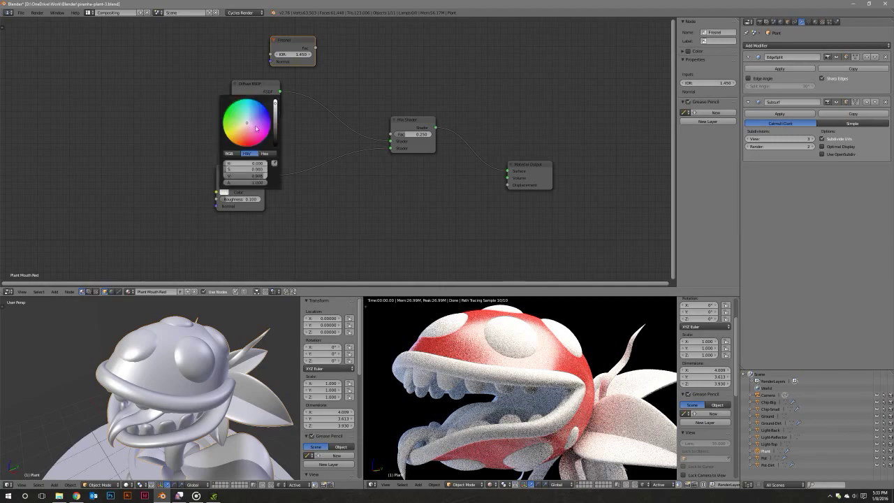
drag(247, 129, 243, 128)
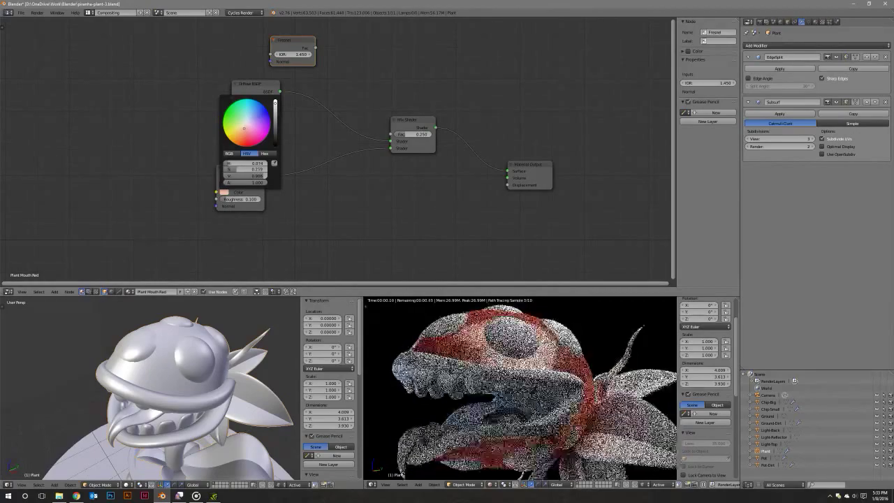
click(244, 129)
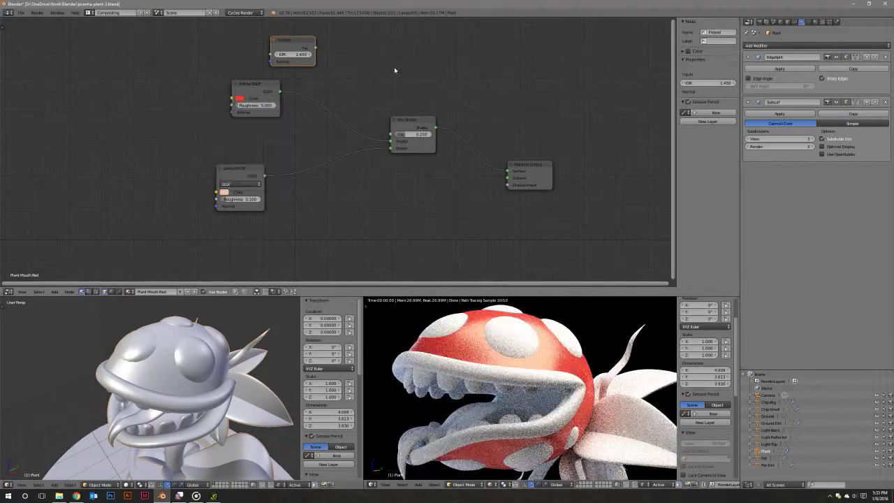
Link Fresnel Fac to the Mix Shader Fac, then tidy the Glossy and Diffuse nodes.
drag(315, 49, 386, 134)
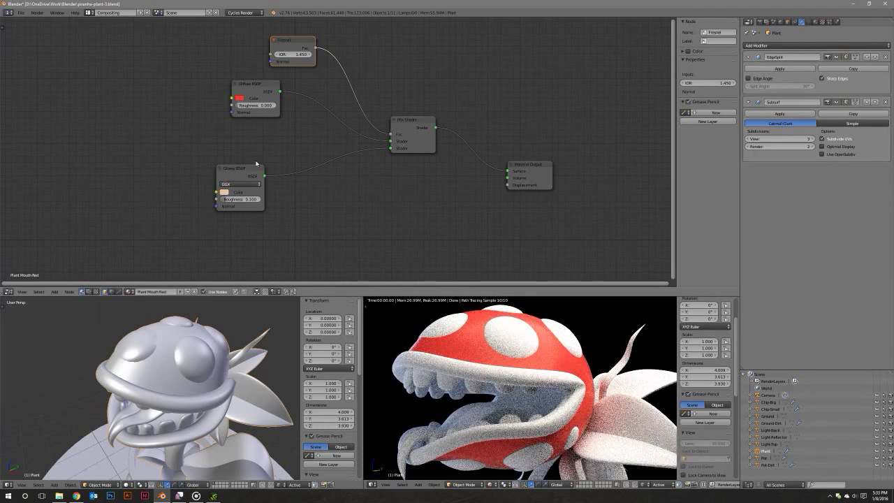
drag(256, 167, 288, 162)
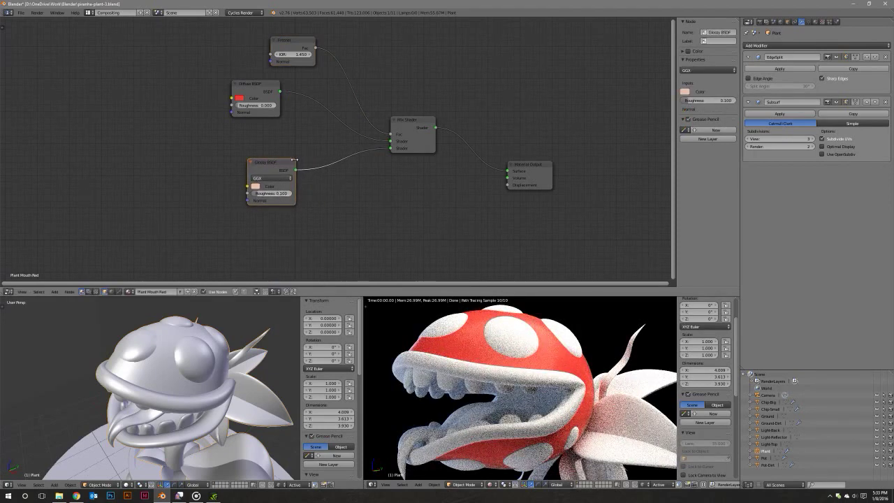
drag(270, 95, 264, 99)
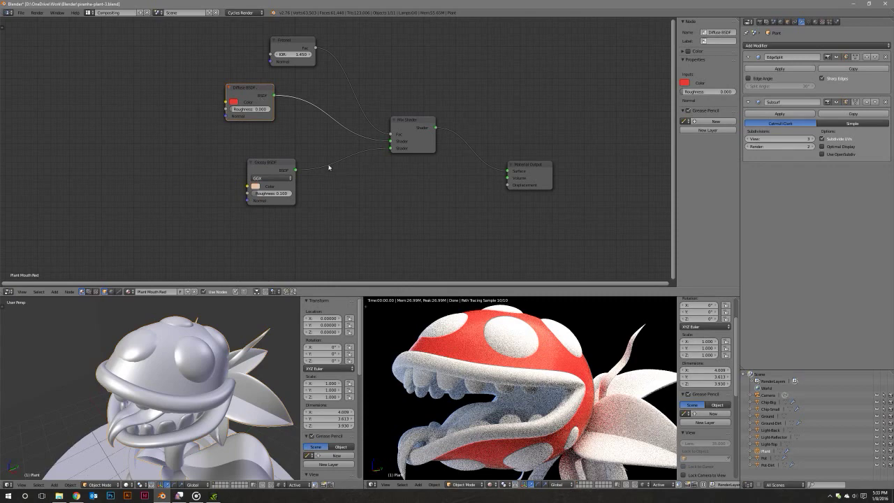
middle_drag(257, 102, 290, 110)
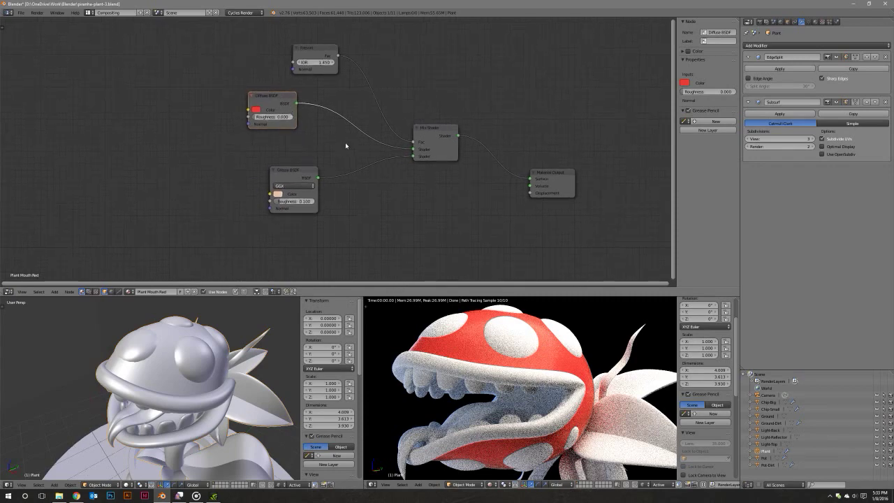
drag(271, 105, 165, 76)
key(shift+a)
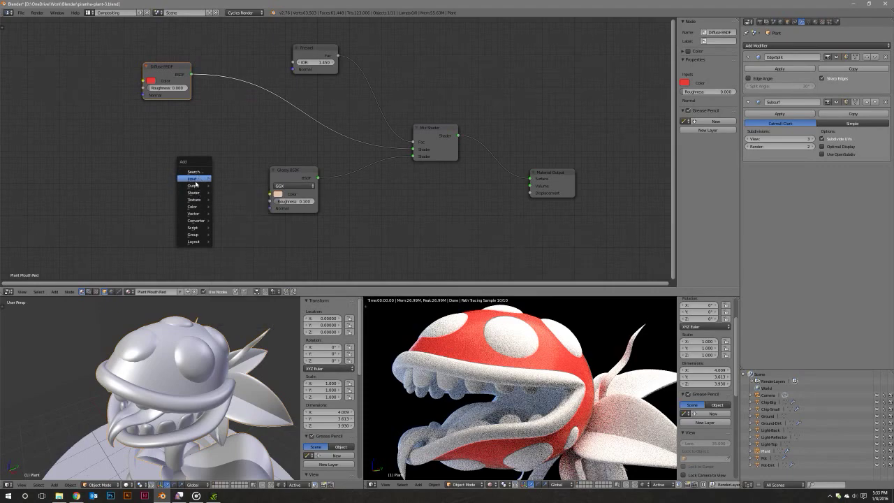
Add a Texture Coordinate node at upper left and a Noise Texture below Diffuse BSDF.
click(237, 252)
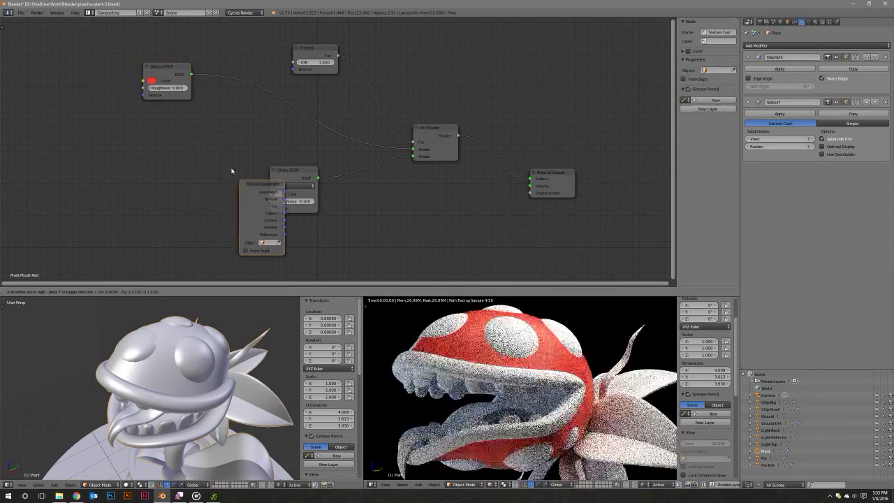
click(32, 65)
key(shift+a)
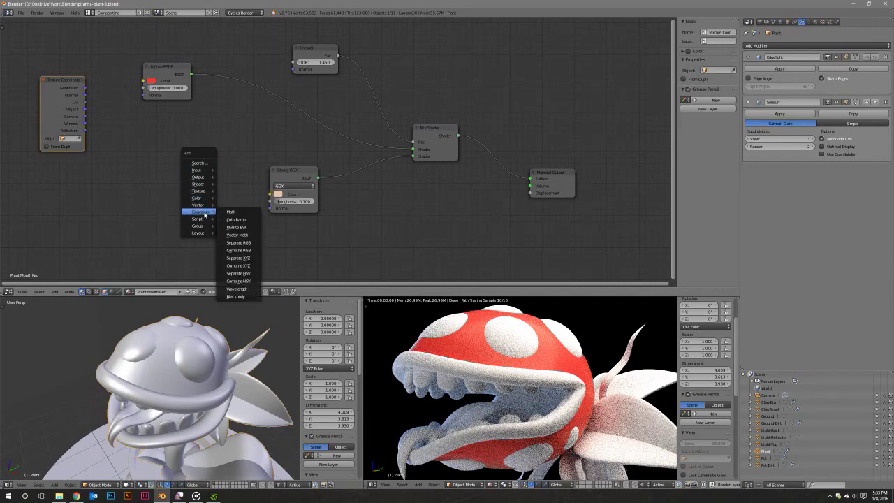
mouse_move(198, 190)
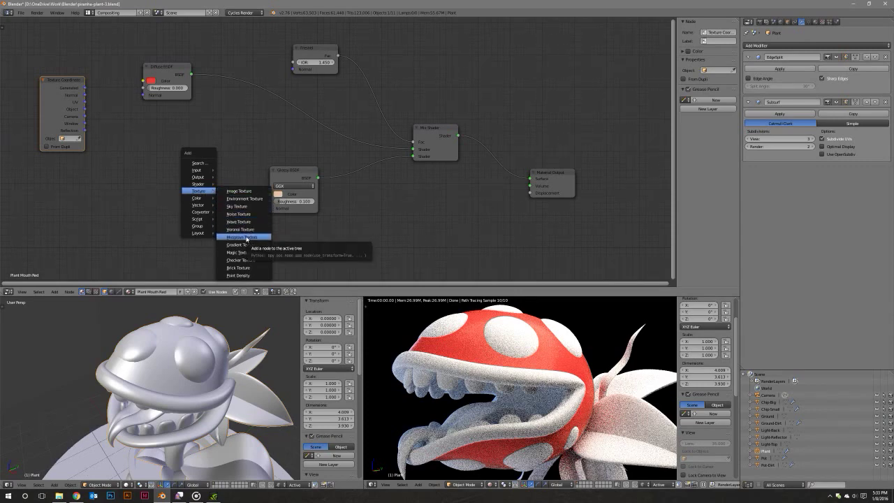
click(244, 214)
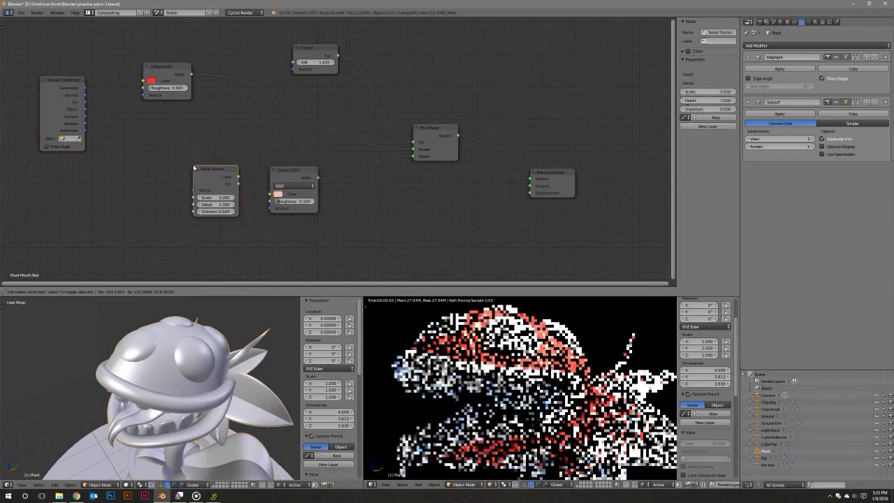
click(130, 129)
middle_drag(171, 120, 237, 134)
mouse_move(252, 86)
mouse_down()
mouse_move(267, 85)
mouse_move(286, 114)
mouse_up()
Add a Musgrave Texture and feed its Color into the Diffuse BSDF Color.
key(shift+a)
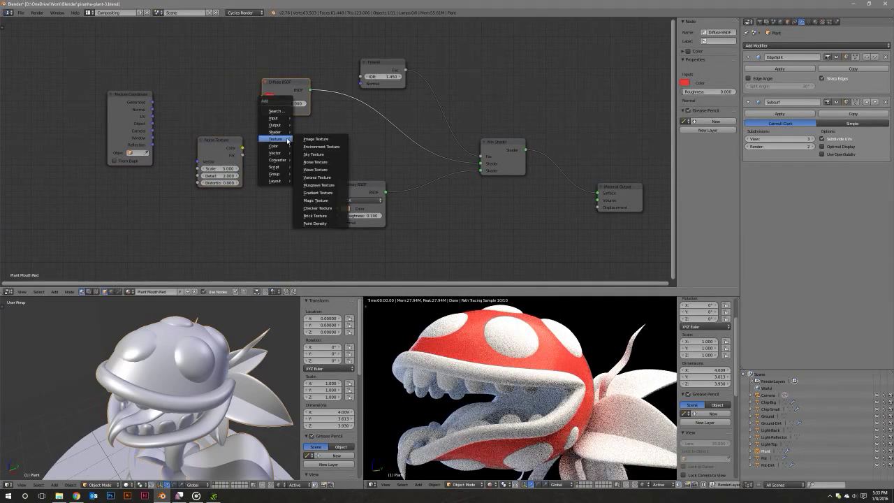
click(319, 185)
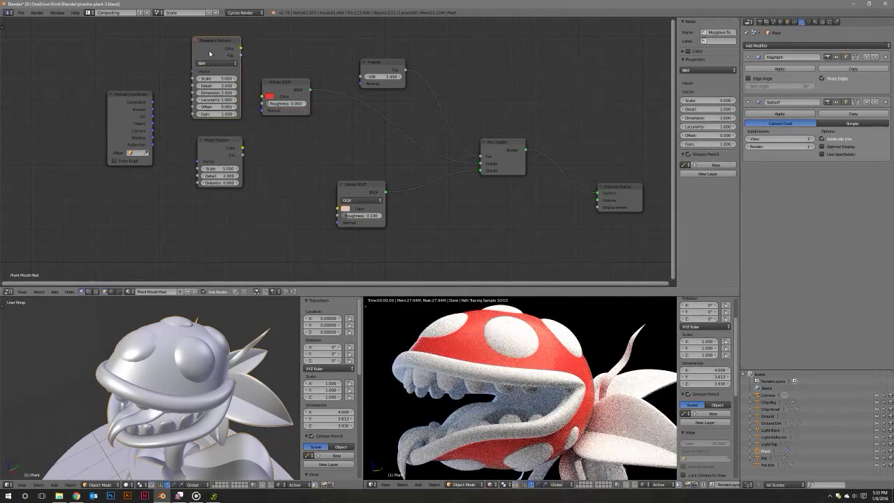
drag(229, 56, 251, 104)
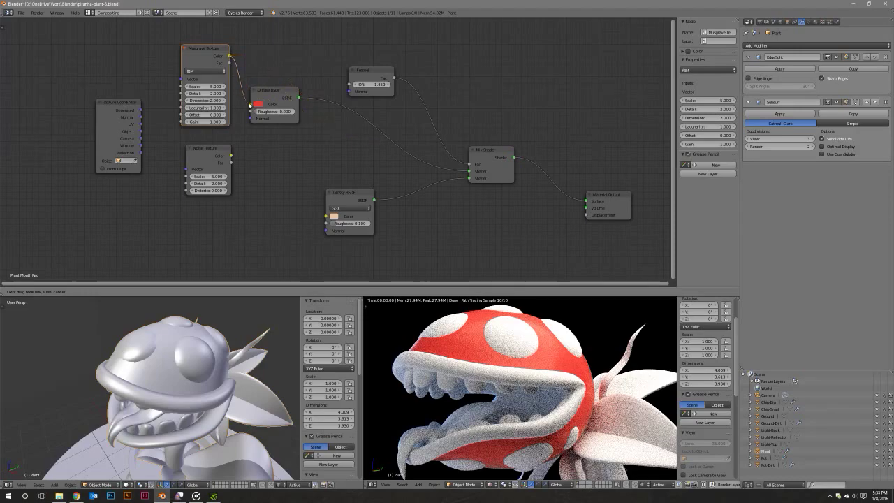
Try a Musgrave Scale of 25 and Lacunarity 0.5, then restore Lacunarity to 1.0.
middle_drag(273, 122, 301, 148)
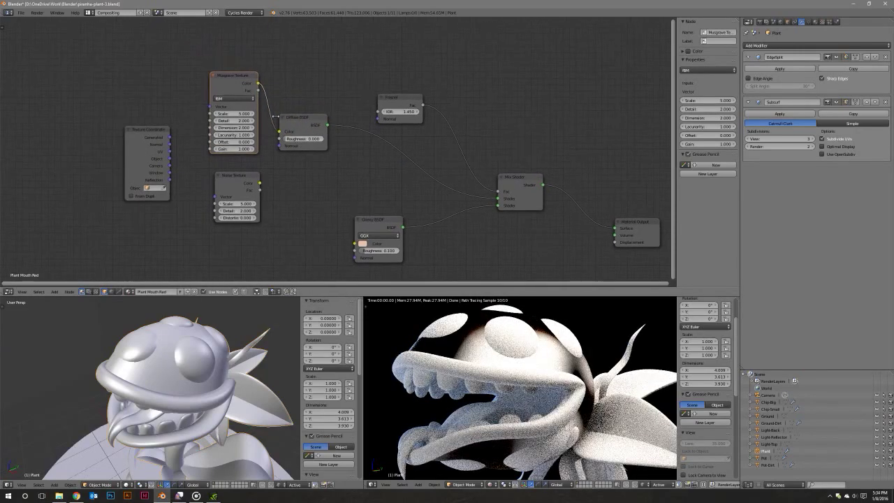
drag(236, 114, 188, 89)
text(25)
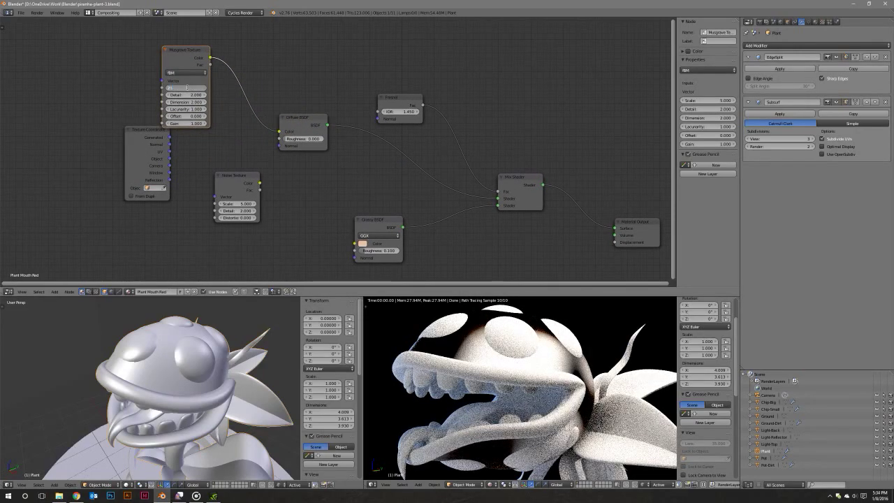
key(Return)
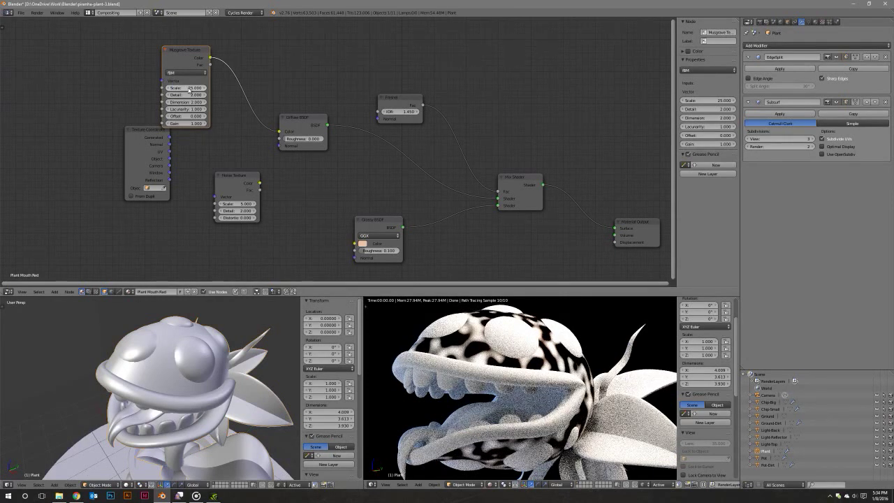
middle_drag(189, 89, 262, 128)
drag(249, 92, 215, 67)
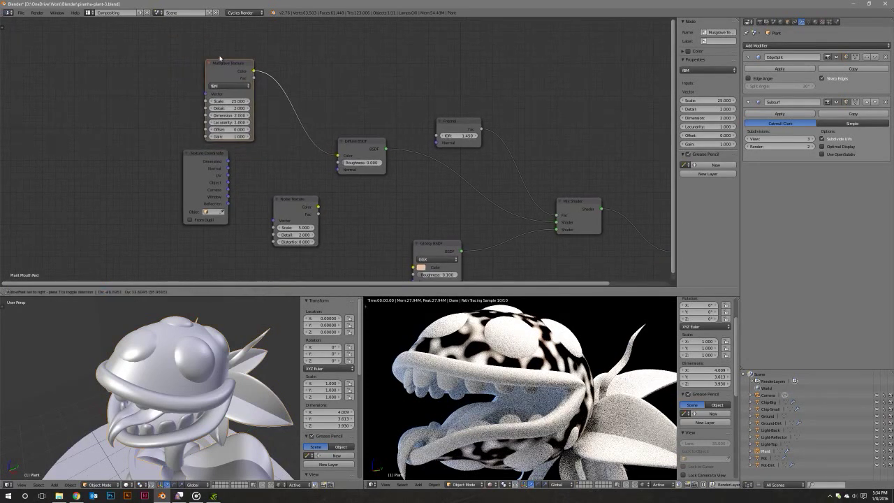
text(0.5)
key(Return)
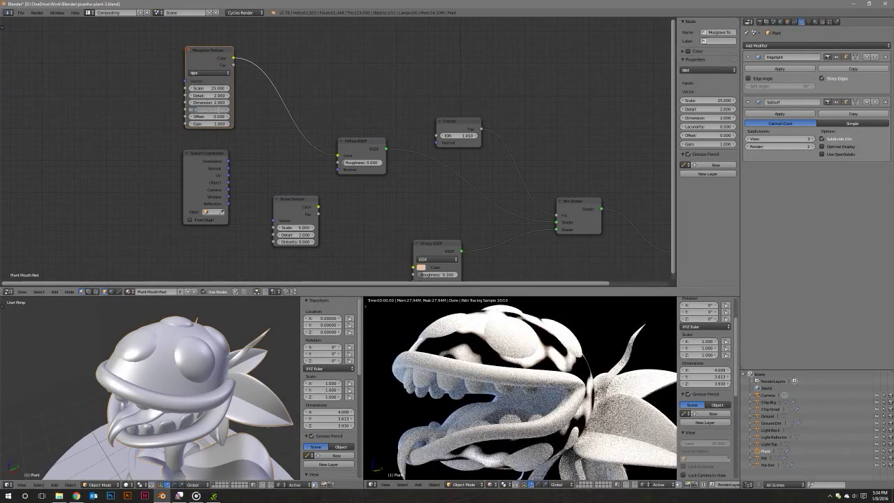
key(Return)
Set Musgrave Detail to 3, revert a Gain change, and set Scale to 50.
click(213, 95)
text(3)
key(Return)
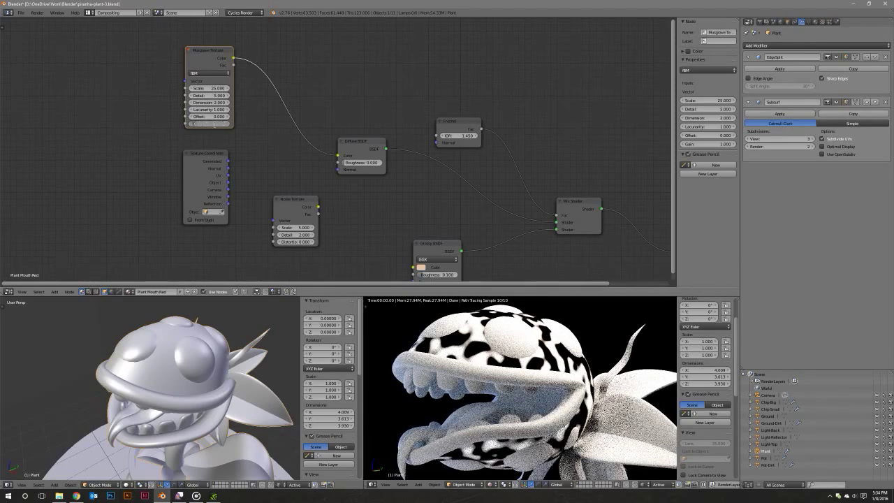
mouse_move(231, 123)
mouse_down()
mouse_move(244, 123)
mouse_move(201, 125)
mouse_up()
key(ctrl+z)
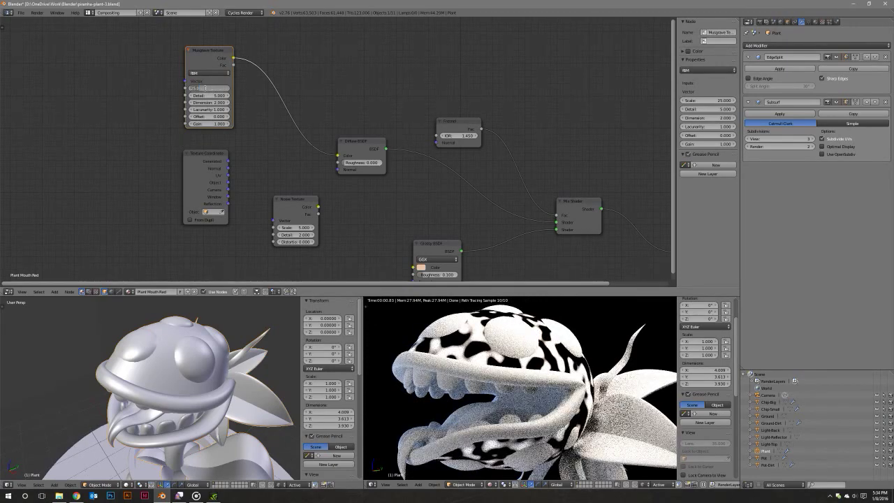
text(50)
key(Return)
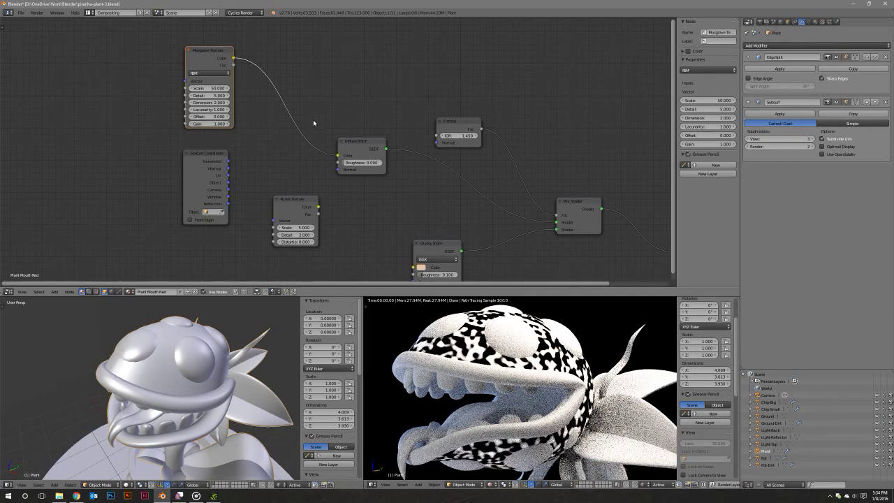
Compare the Musgrave types and settle on Ridged Multifractal.
click(217, 73)
click(211, 38)
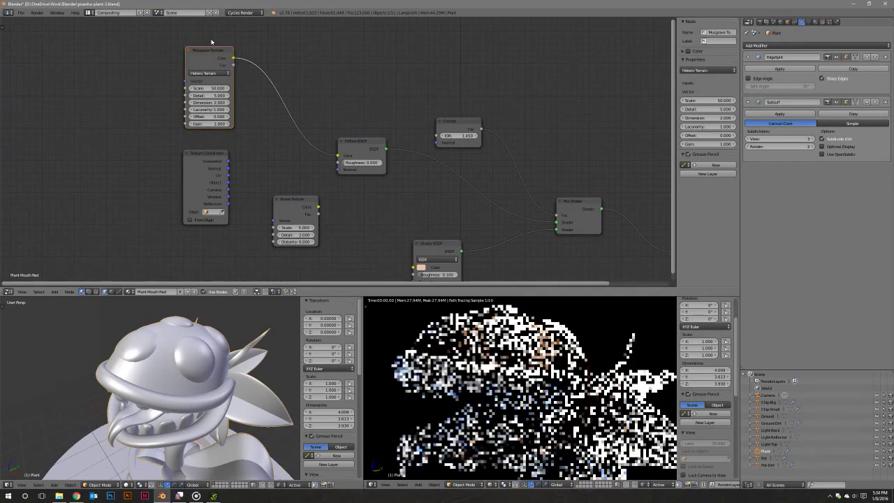
click(217, 74)
click(207, 53)
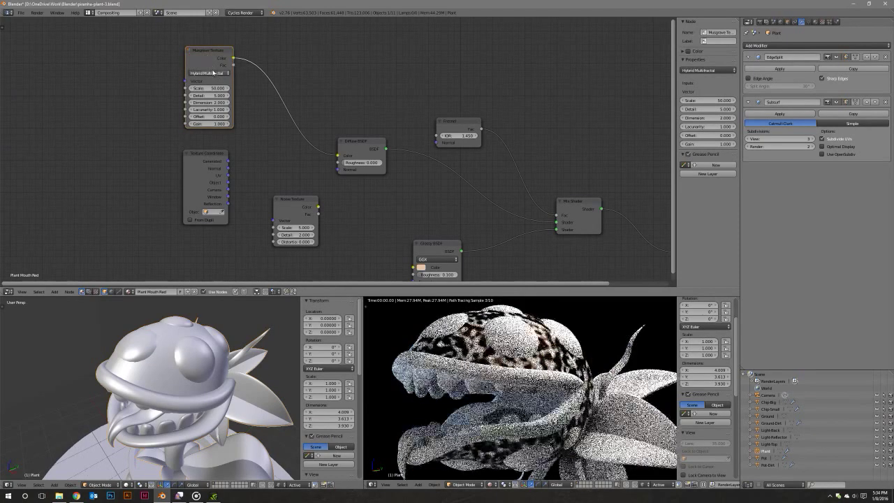
click(215, 73)
click(210, 60)
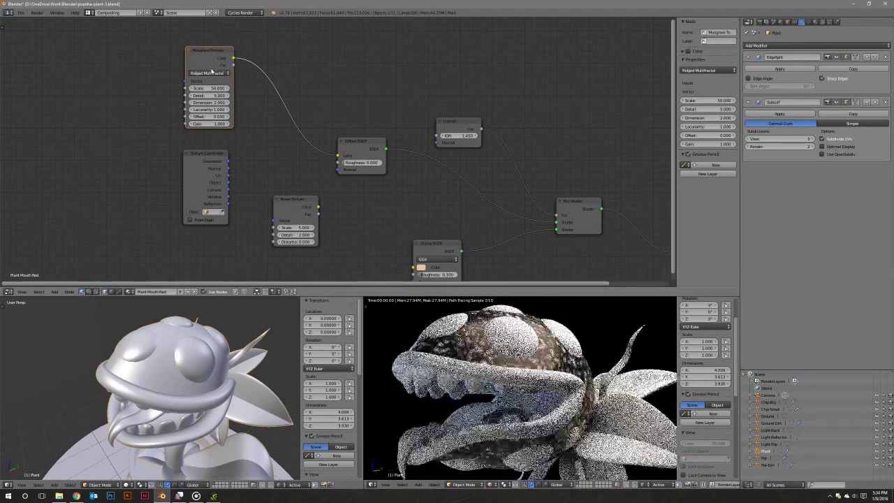
click(210, 73)
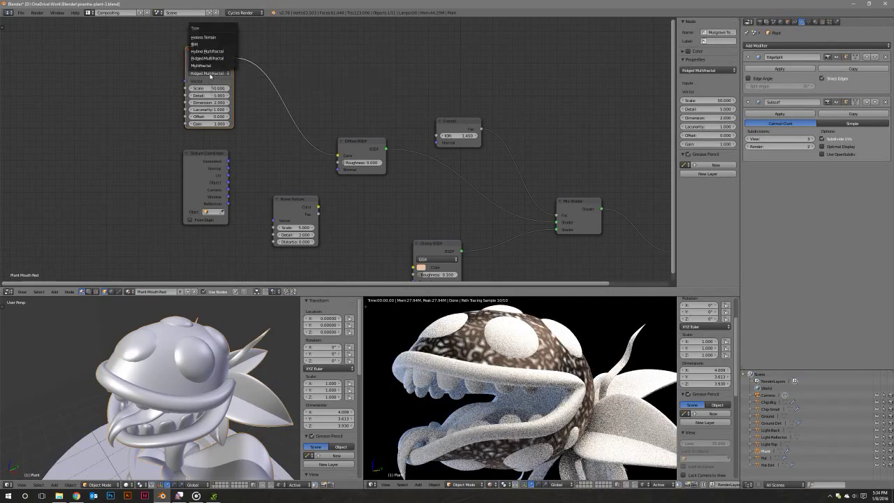
click(206, 67)
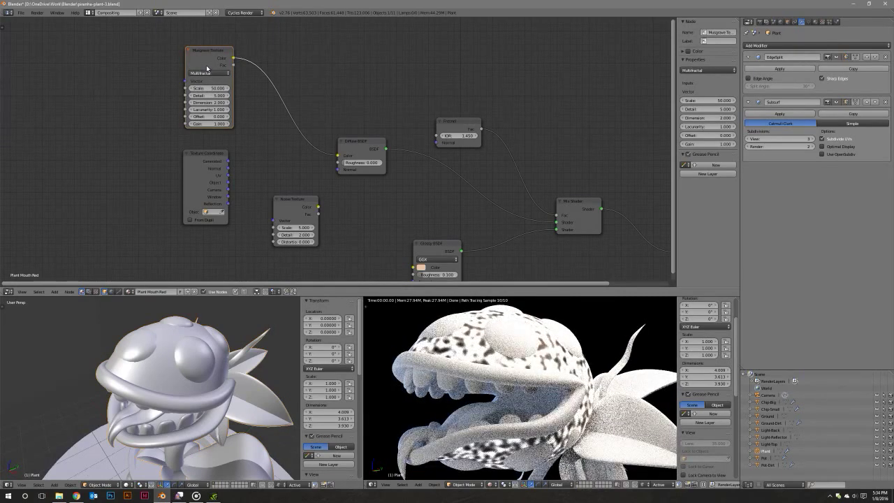
click(210, 72)
click(208, 65)
click(208, 73)
click(207, 61)
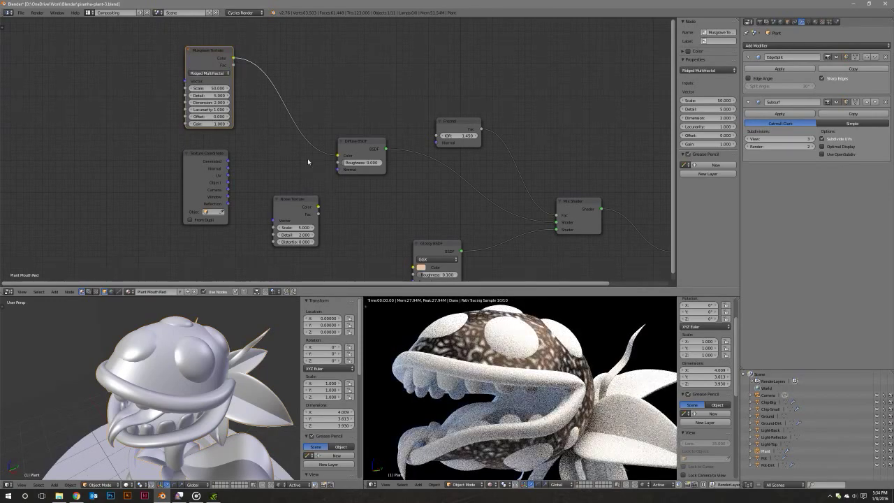
Set the Musgrave Lacunarity to 0.6 and Dimension to 2.
drag(213, 109, 195, 110)
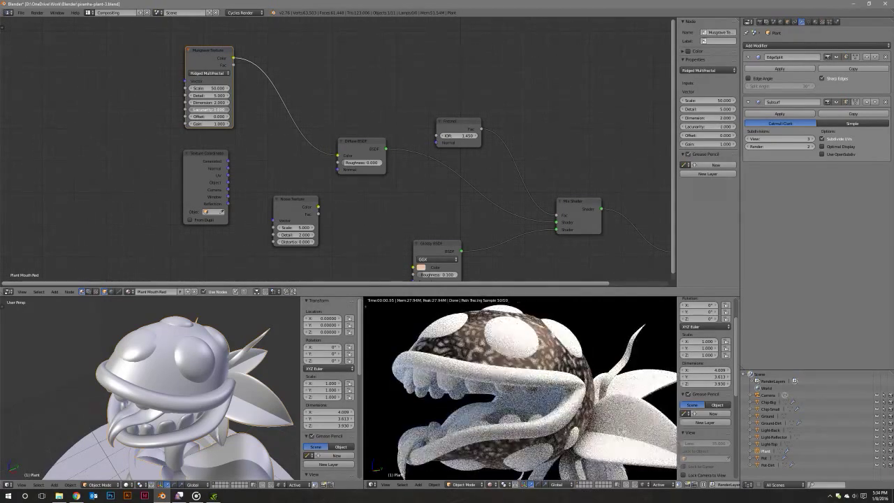
mouse_move(209, 110)
mouse_down()
mouse_move(224, 110)
mouse_move(195, 110)
mouse_move(212, 109)
mouse_up()
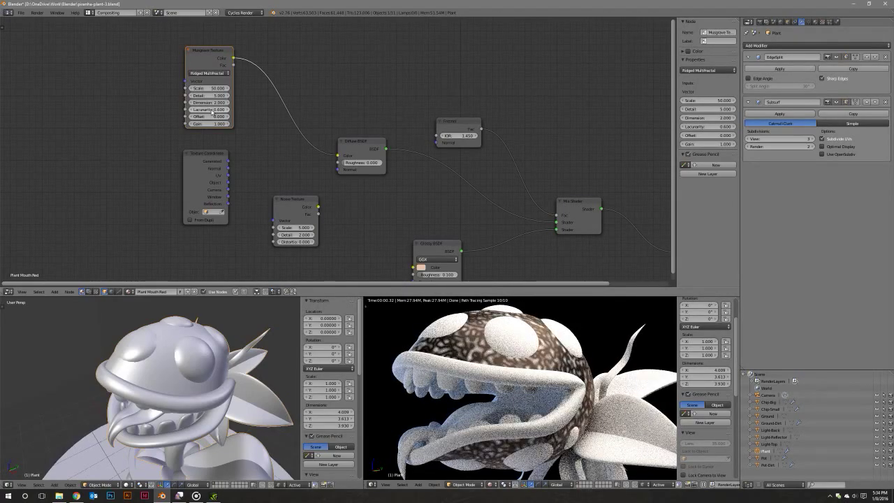
click(213, 110)
text(1)
key(Return)
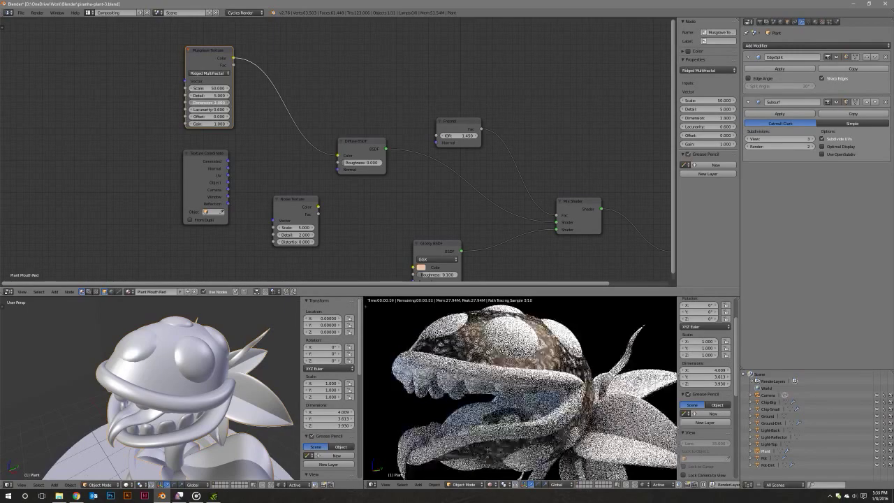
drag(207, 103, 211, 105)
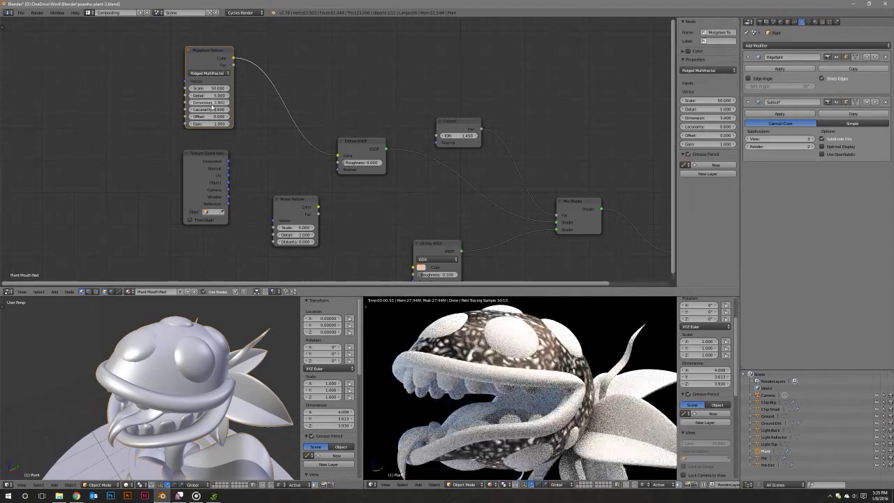
key(Return)
click(229, 103)
Set the Musgrave Detail to 1 and Scale to 100, then frame the plant.
click(210, 95)
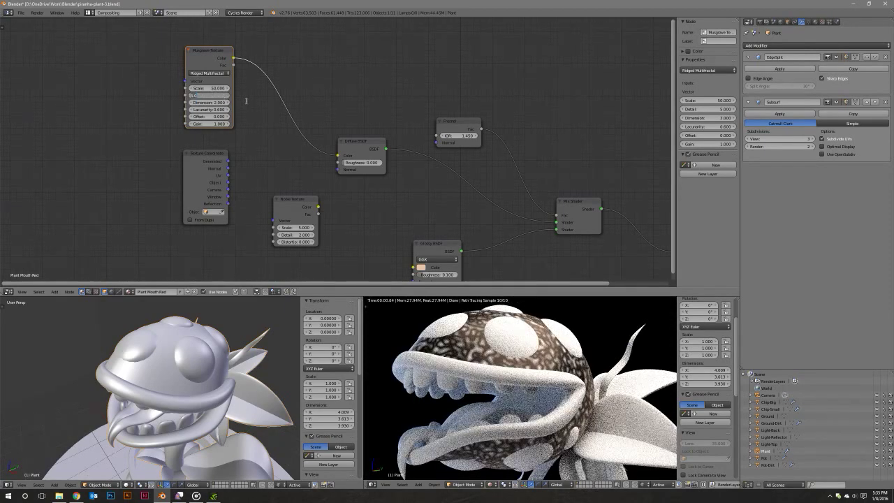
text(10)
key(Return)
text(1)
key(Return)
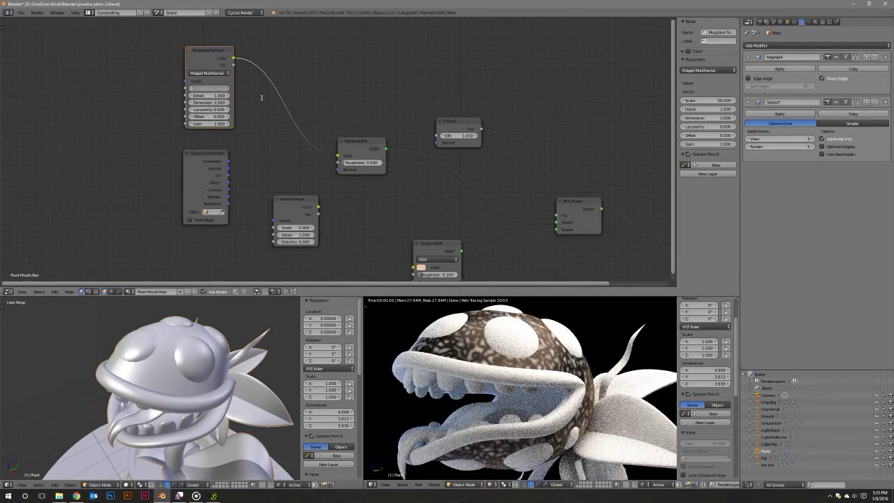
text(100)
key(Return)
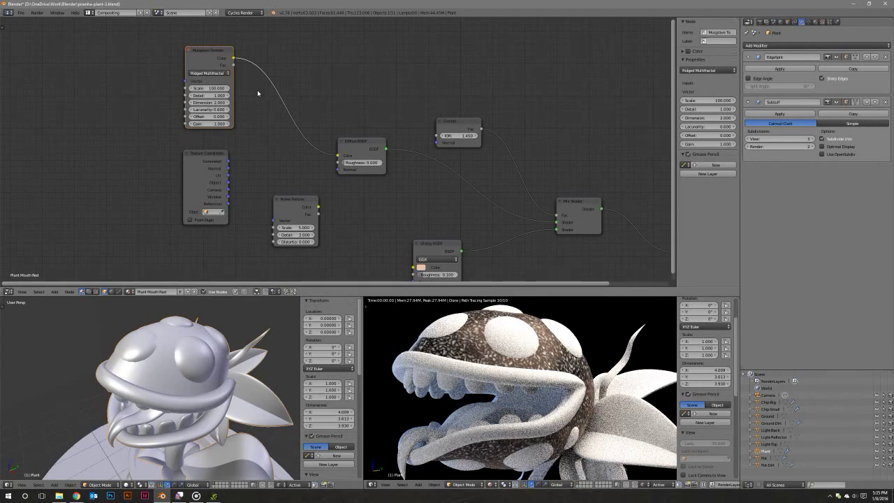
drag(216, 51, 199, 46)
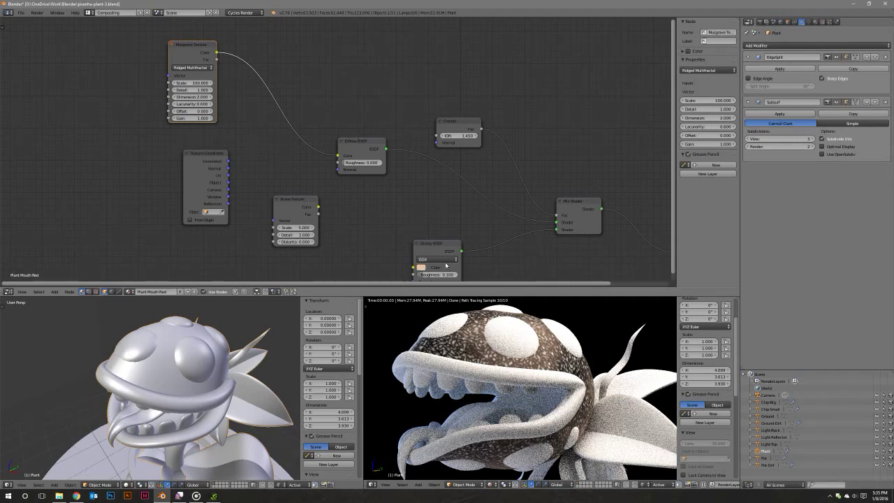
key(KP_0)
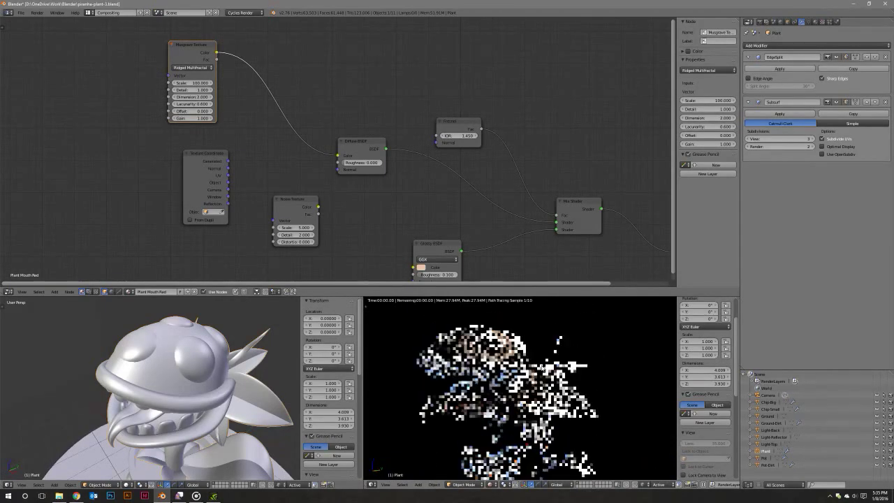
middle_drag(364, 152, 394, 150)
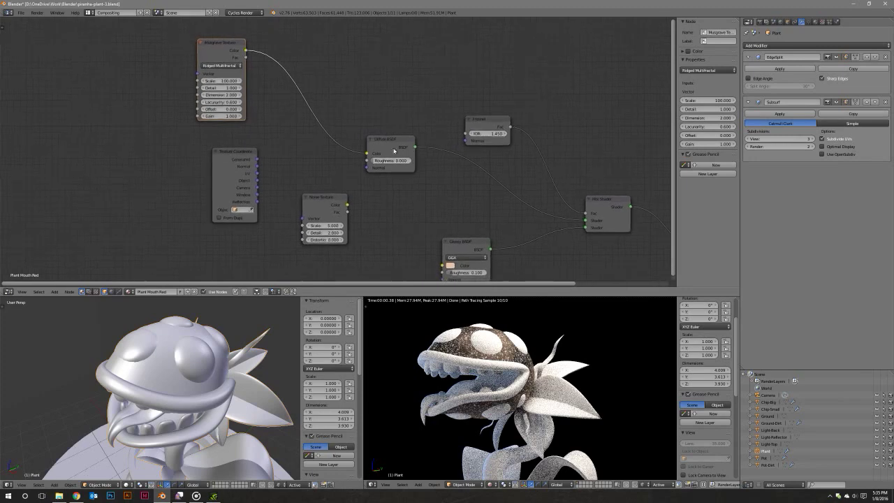
Disconnect the Musgrave texture from the Diffuse colour and view that colour's hex code.
drag(366, 155, 375, 153)
click(377, 154)
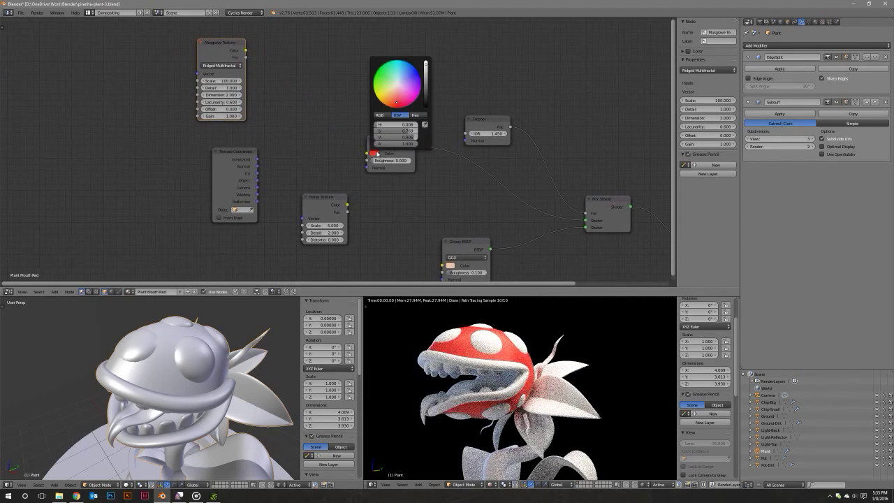
click(415, 114)
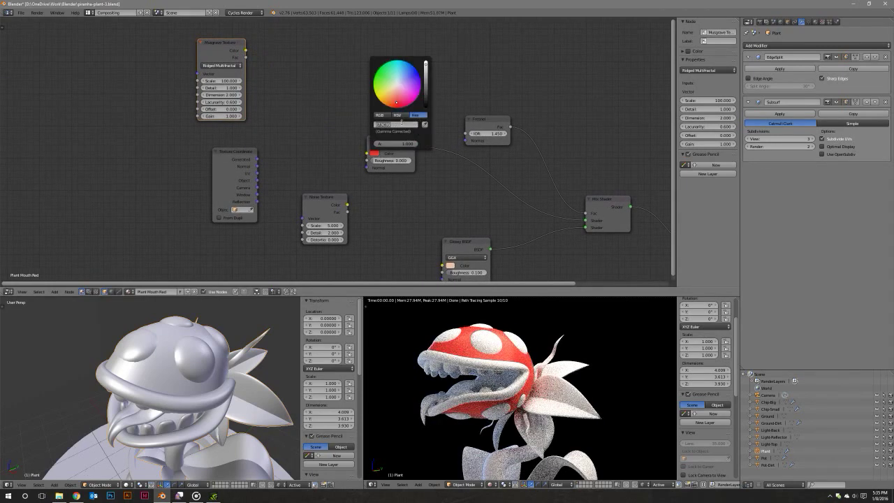
key(Return)
Add an RGB node coloured red E73C35.
key(shift+a)
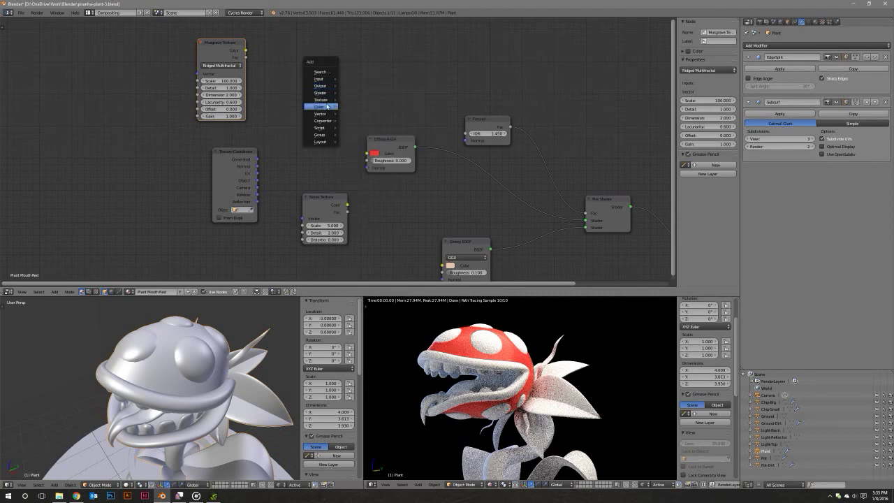
mouse_move(320, 79)
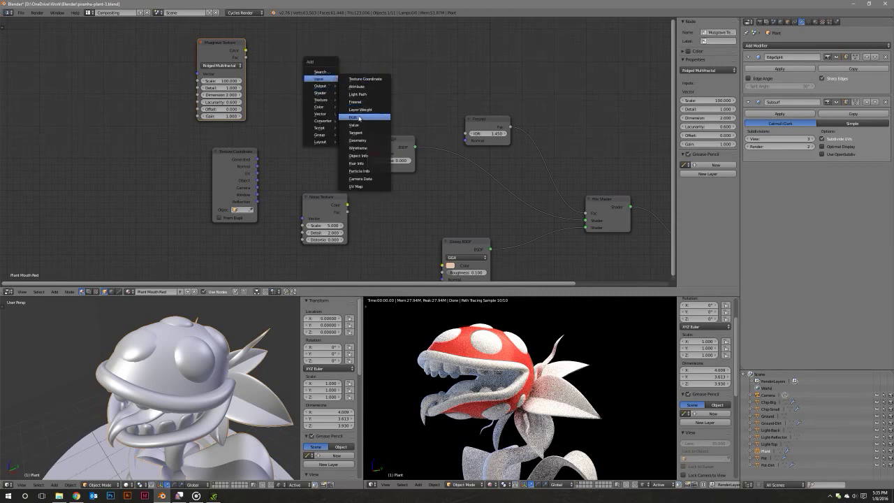
click(357, 117)
click(328, 124)
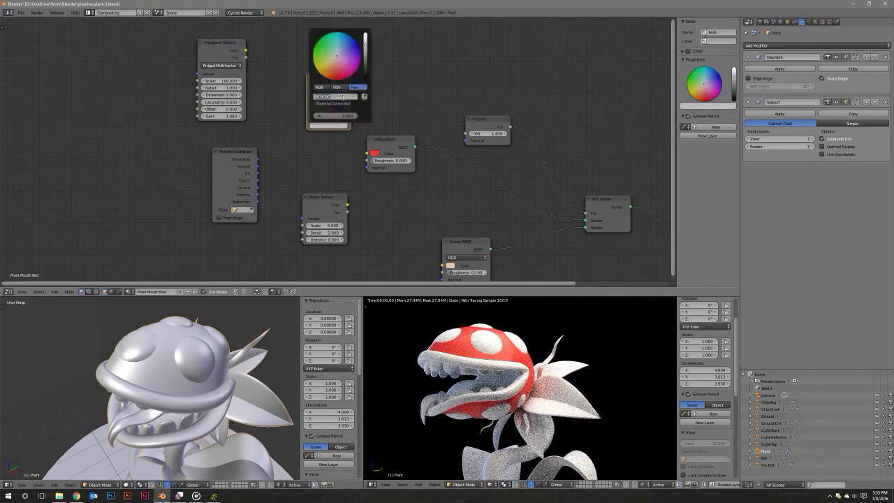
text(E73C35)
key(Return)
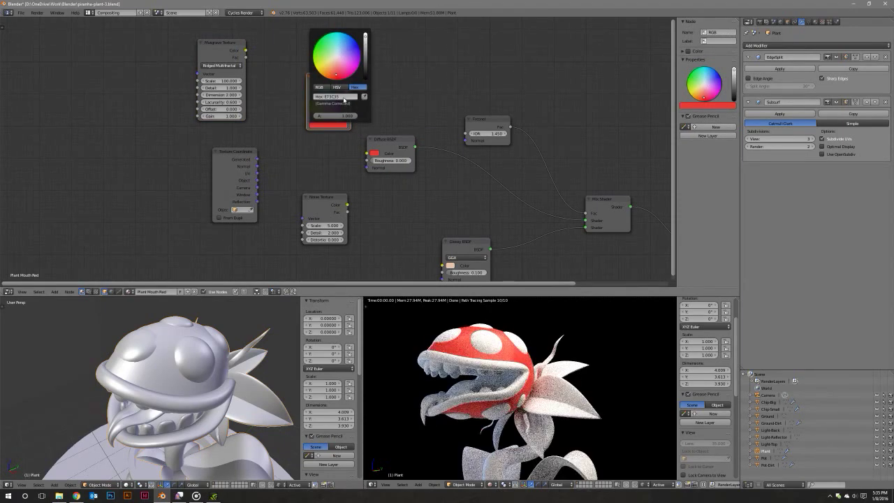
drag(335, 80, 321, 68)
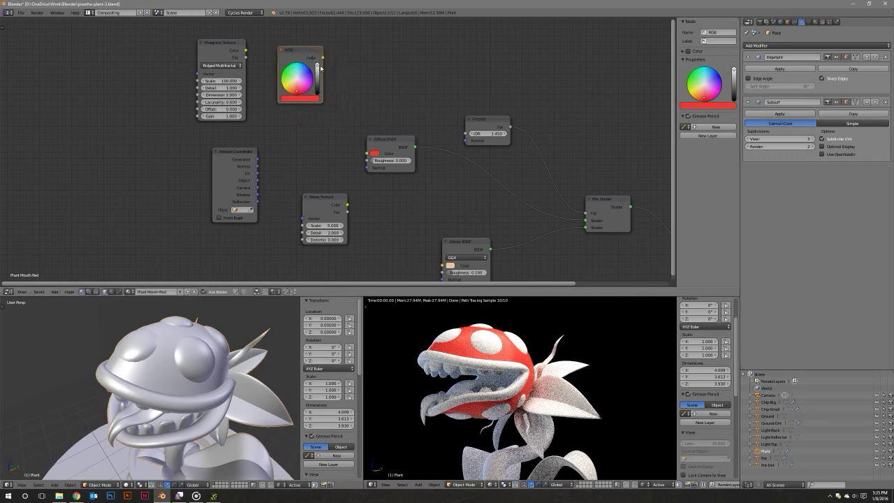
middle_drag(392, 136, 425, 134)
Add an Overlay Mix node fed by the Musgrave colour, with UV driving the Musgrave vector.
key(shift+a)
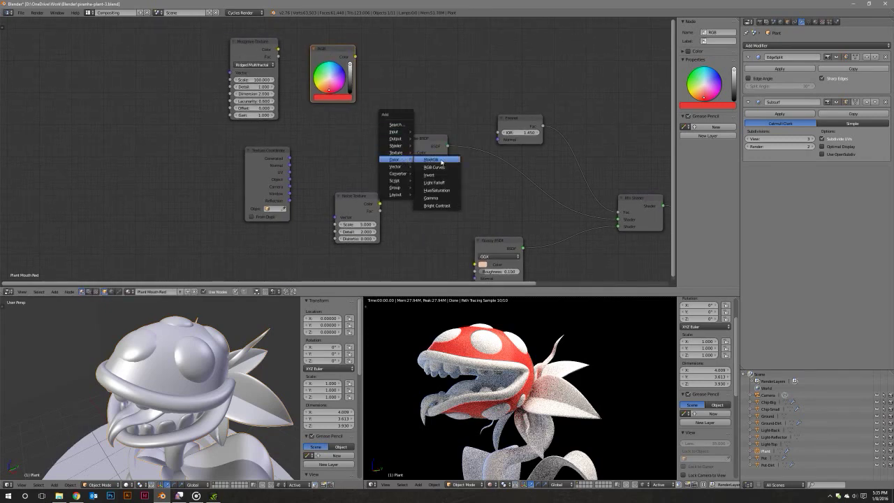
mouse_move(394, 159)
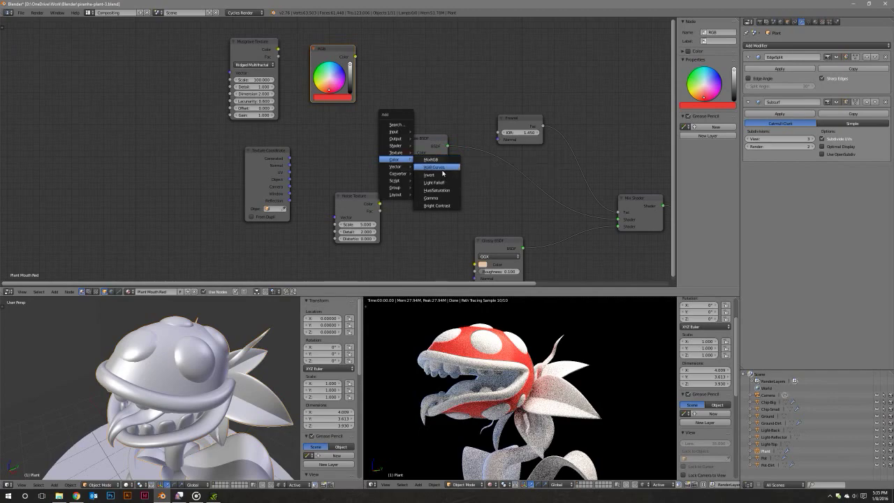
click(442, 160)
click(395, 68)
drag(254, 148, 102, 120)
drag(138, 145, 230, 72)
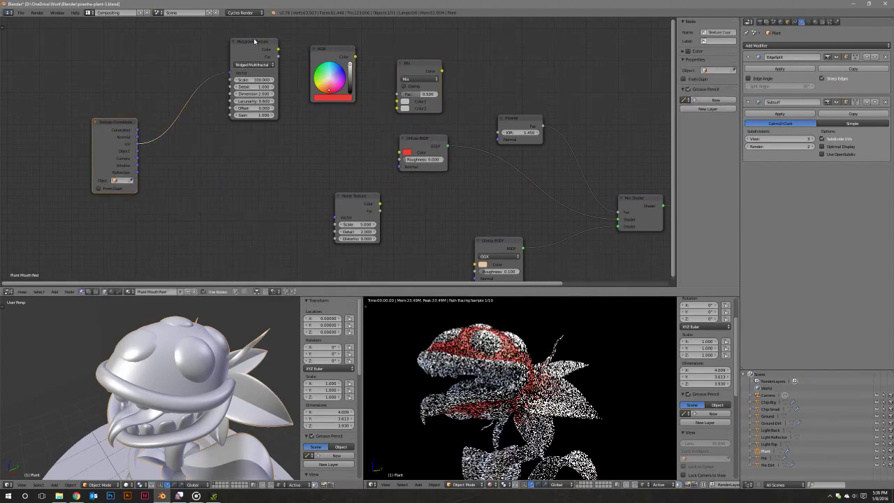
mouse_move(254, 43)
mouse_down()
mouse_move(248, 67)
mouse_move(275, 77)
mouse_up()
drag(397, 108, 397, 109)
drag(419, 70, 357, 119)
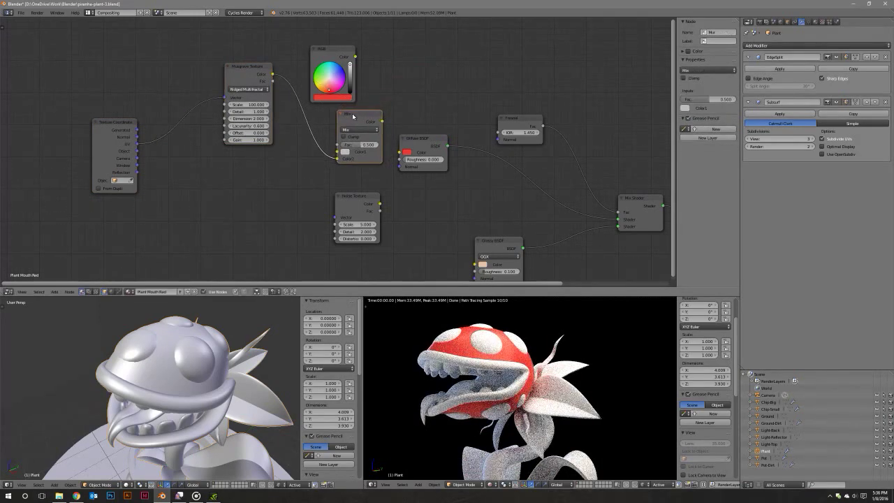
click(359, 130)
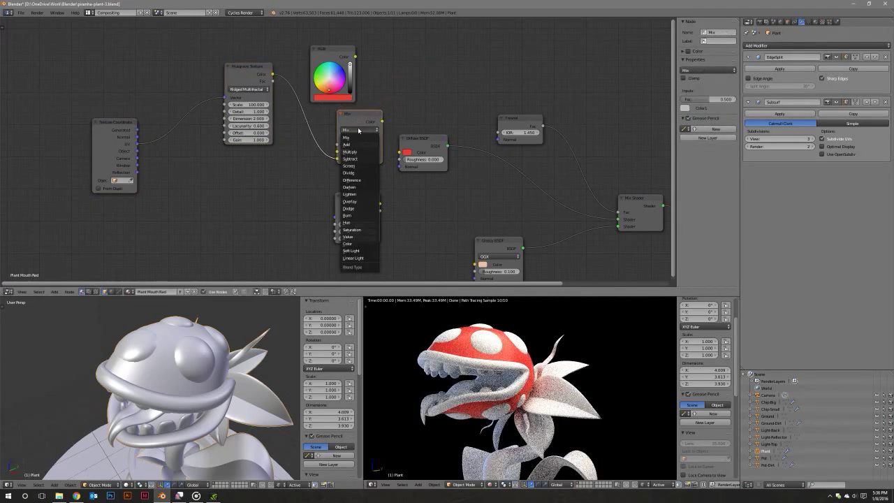
click(355, 202)
Place the RGB node beside the Overlay node and feed the Overlay result into the Diffuse colour.
drag(422, 138, 455, 137)
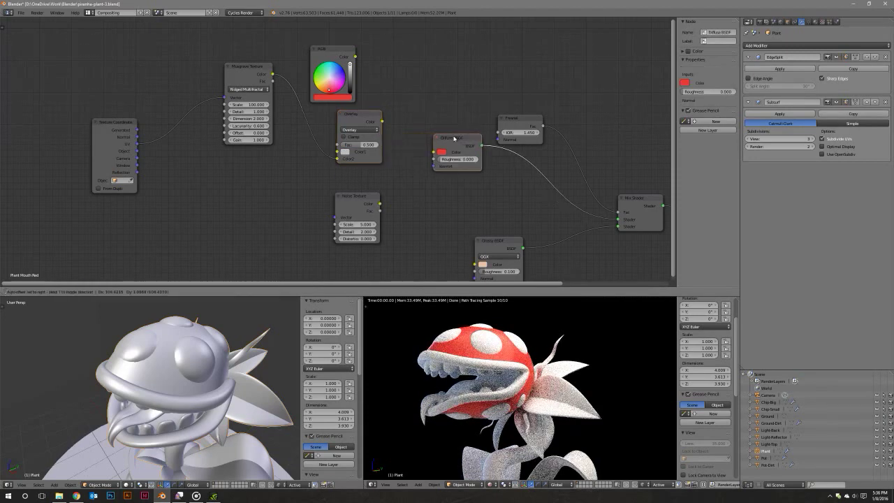
mouse_move(335, 53)
mouse_down()
mouse_move(245, 163)
mouse_move(338, 159)
mouse_up()
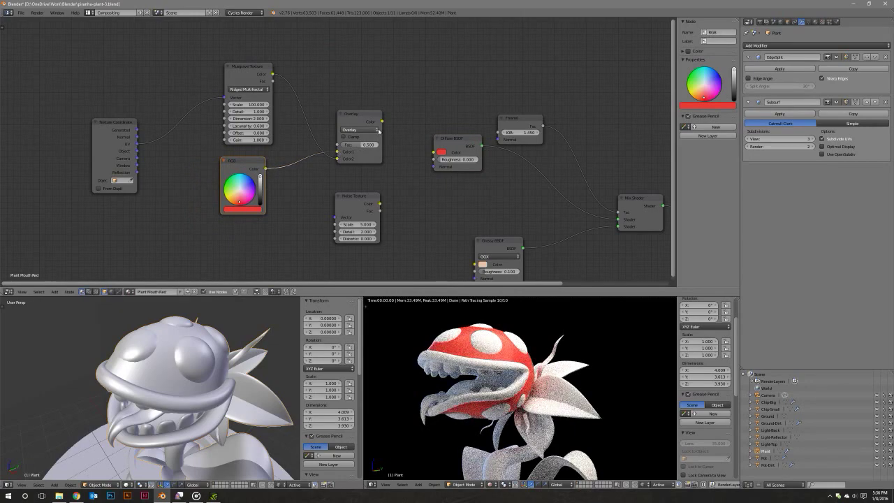
drag(382, 122, 434, 152)
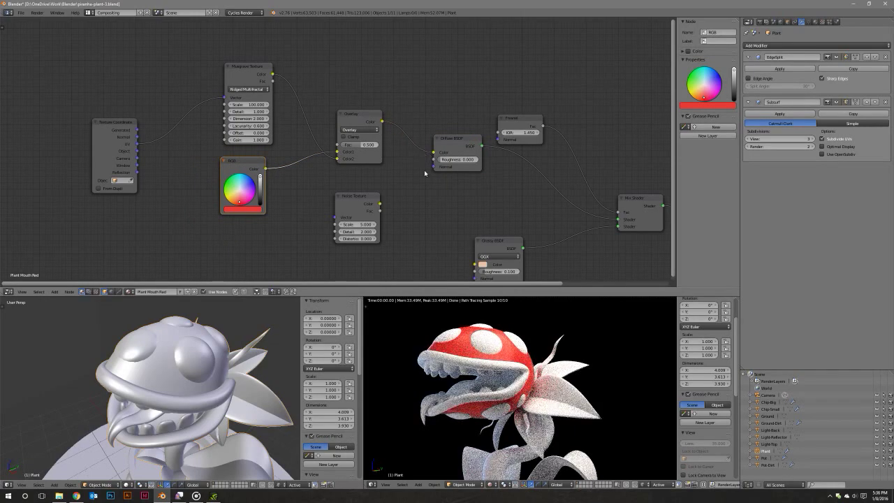
scroll(491, 348, down, 5)
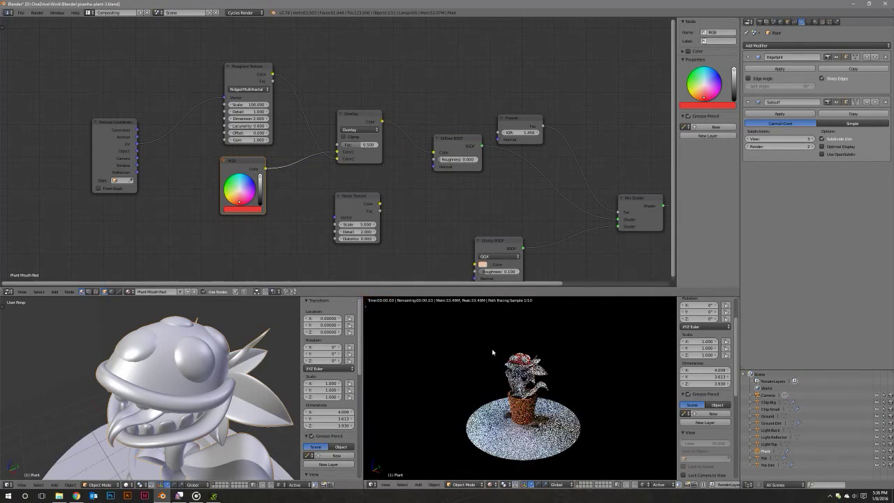
scroll(492, 349, up, 1)
scroll(492, 349, up, 1)
scroll(492, 349, up, 2)
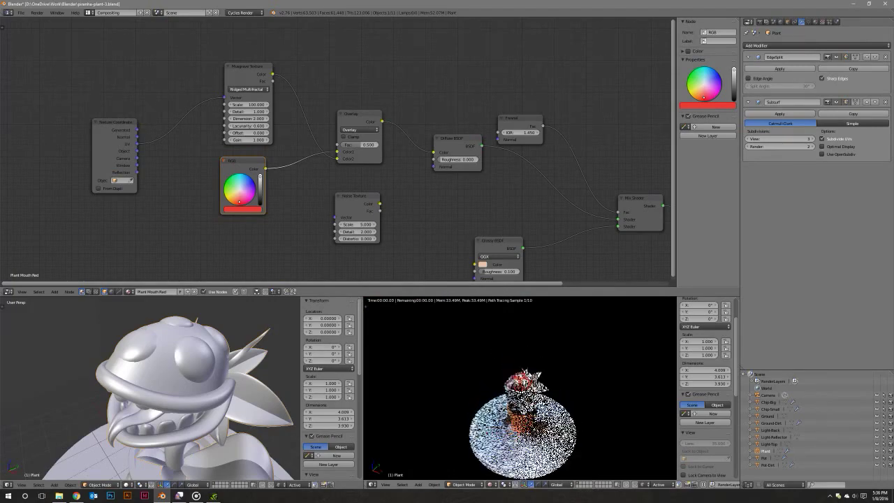
scroll(492, 348, up, 3)
scroll(521, 387, up, 5)
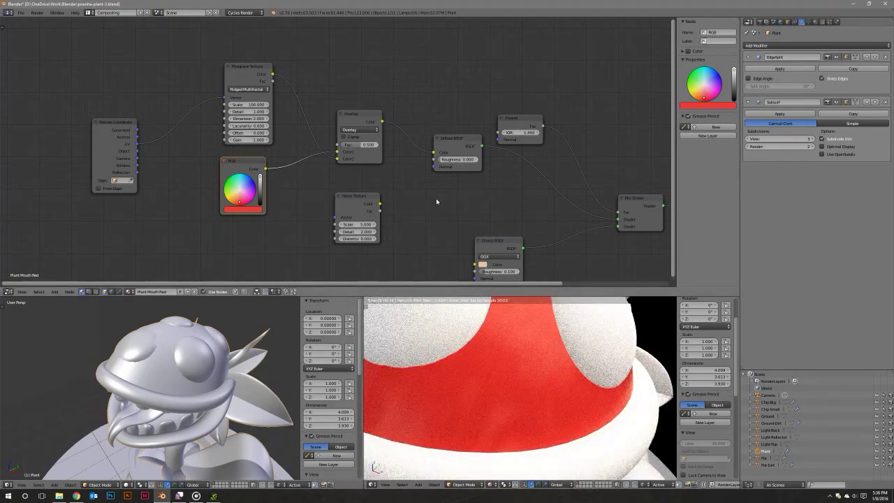
Change the mix node's blend mode from Overlay to Multiply.
drag(338, 162, 337, 153)
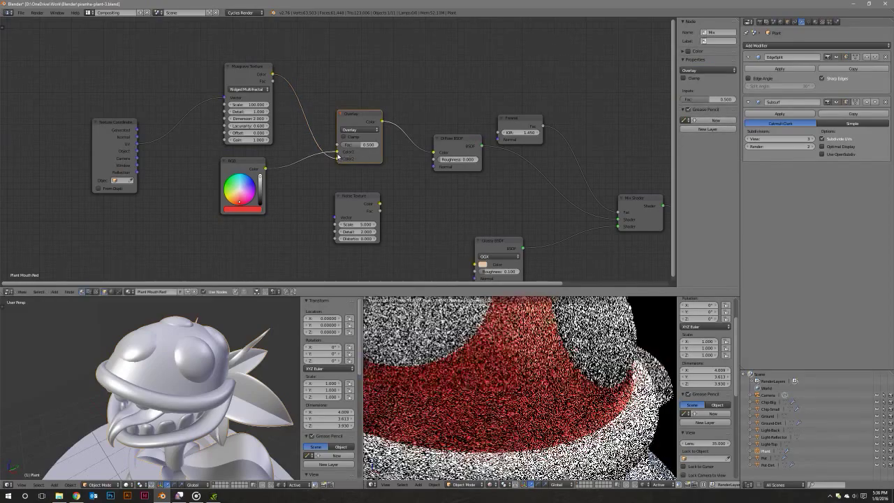
scroll(475, 349, down, 3)
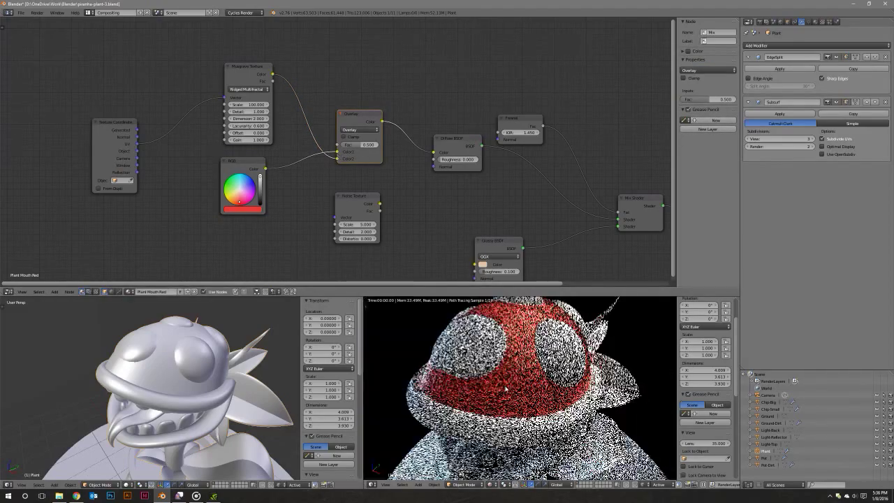
scroll(516, 363, down, 3)
scroll(516, 377, up, 1)
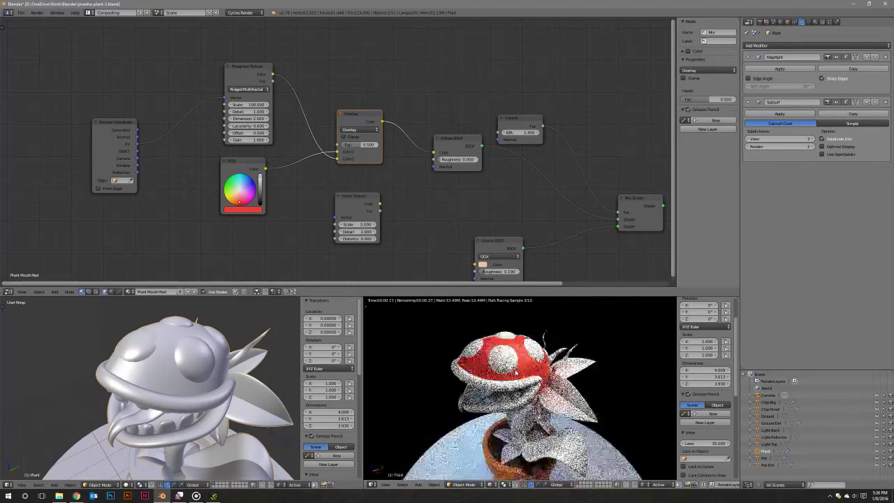
scroll(517, 377, up, 3)
scroll(517, 377, up, 2)
click(359, 129)
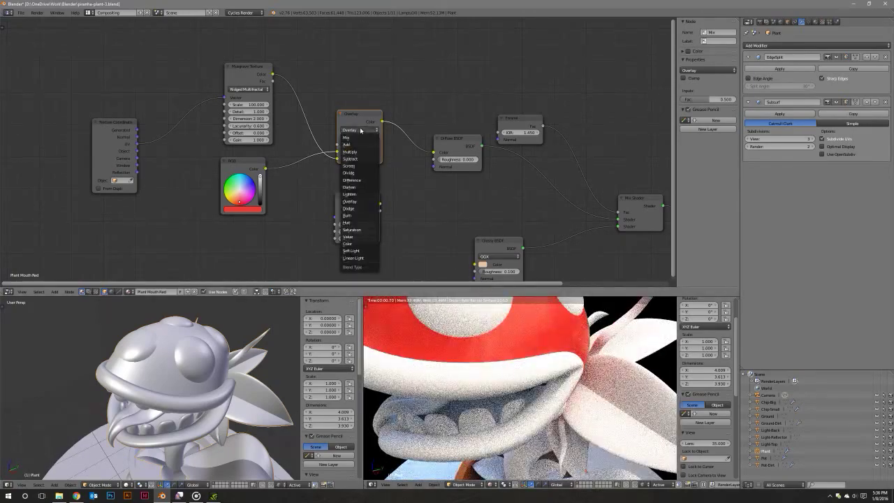
click(359, 152)
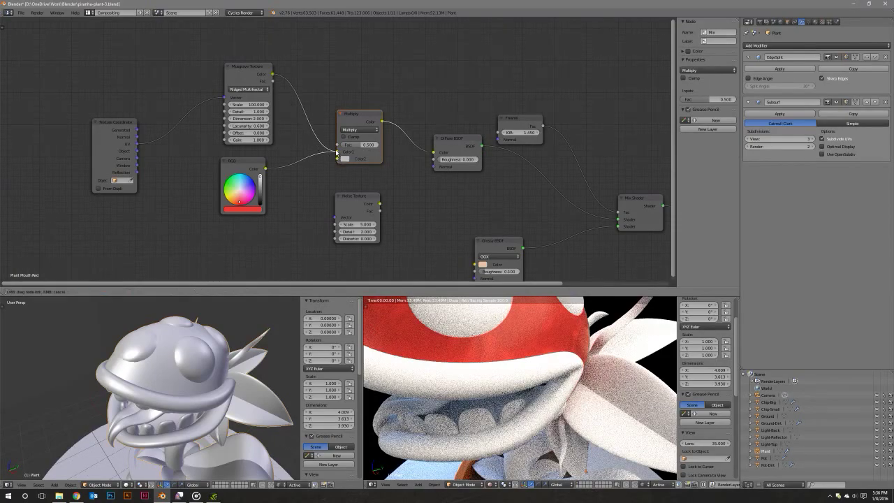
Raise the Multiply factor to about 0.964 and put the plant mesh into Edit Mode.
scroll(517, 384, up, 3)
scroll(517, 384, down, 3)
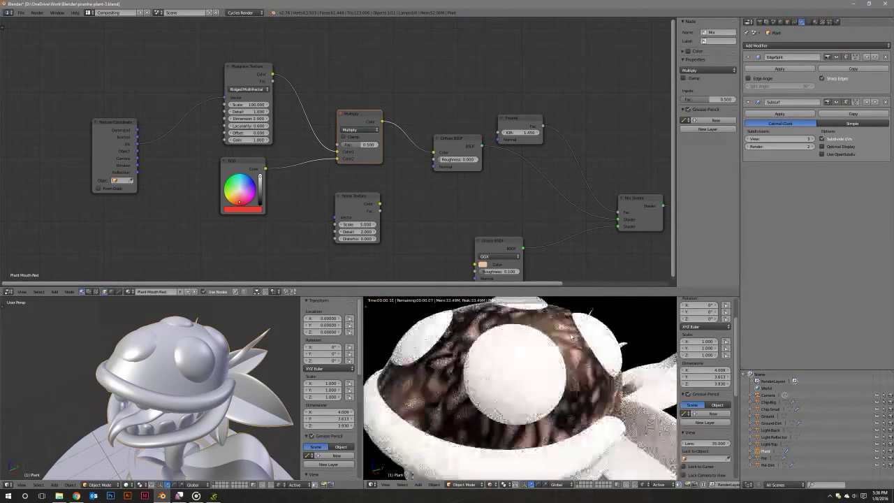
mouse_move(359, 145)
mouse_down()
mouse_move(381, 144)
mouse_move(349, 144)
mouse_move(338, 157)
mouse_move(351, 159)
mouse_move(347, 147)
mouse_up()
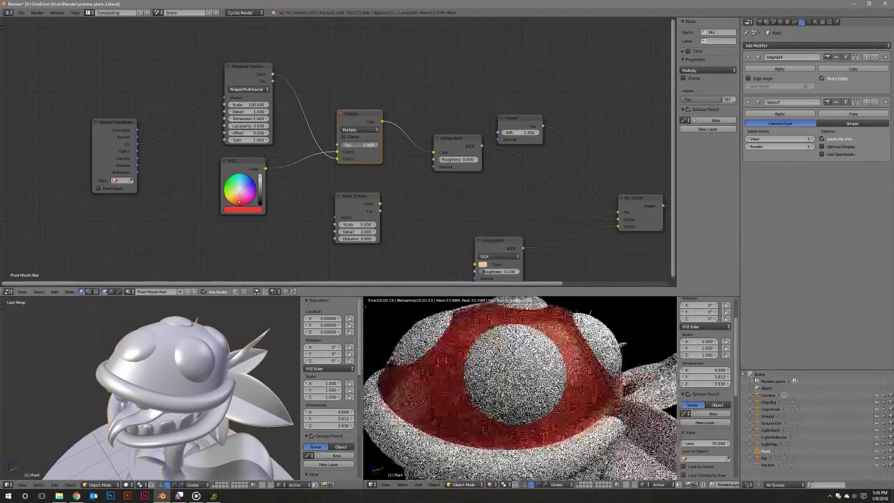
drag(348, 144, 342, 145)
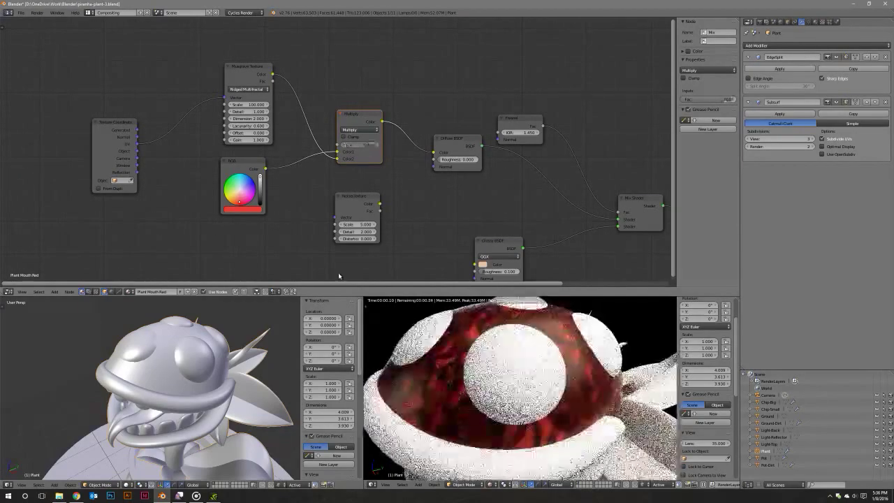
mouse_move(224, 349)
middle_down()
mouse_move(201, 362)
mouse_move(197, 373)
mouse_move(208, 376)
mouse_move(195, 352)
mouse_move(204, 377)
middle_up()
key(Tab)
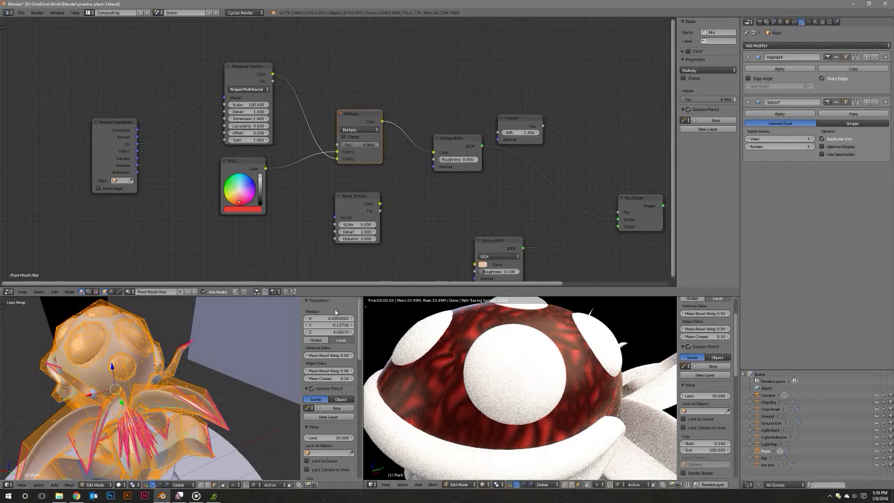
Deselect everything and select the plant head's faces through its material slot.
key(a)
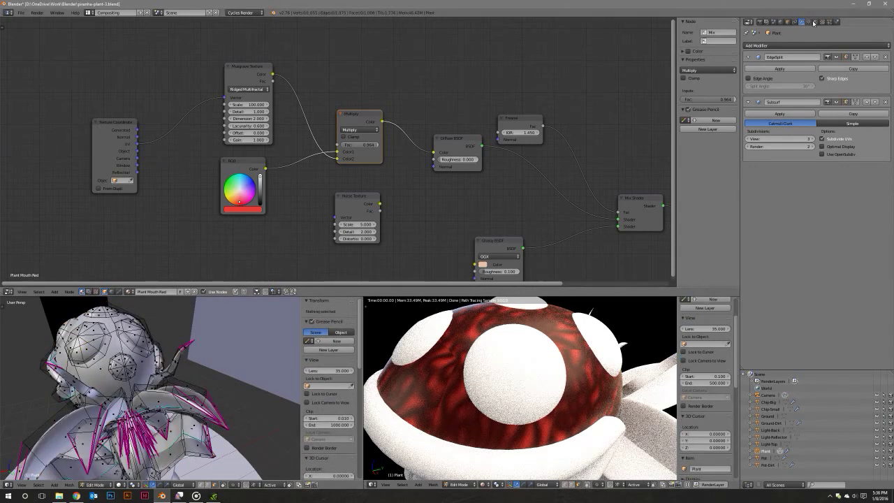
click(814, 22)
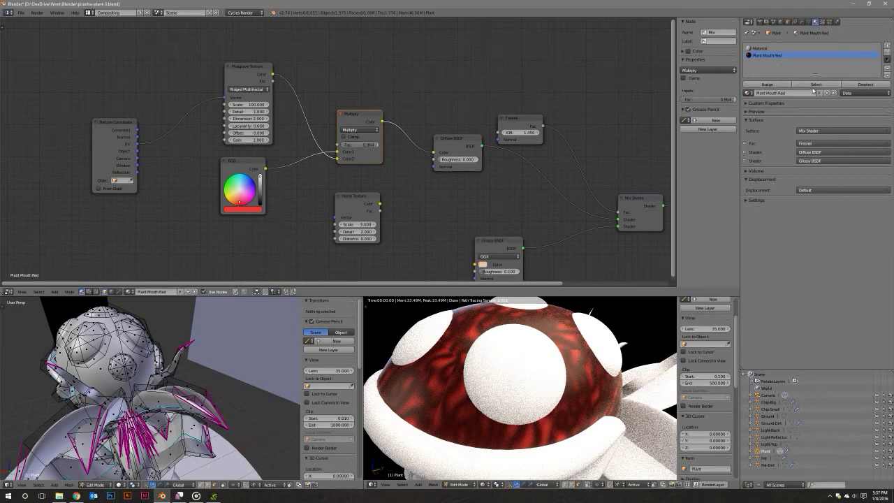
click(813, 85)
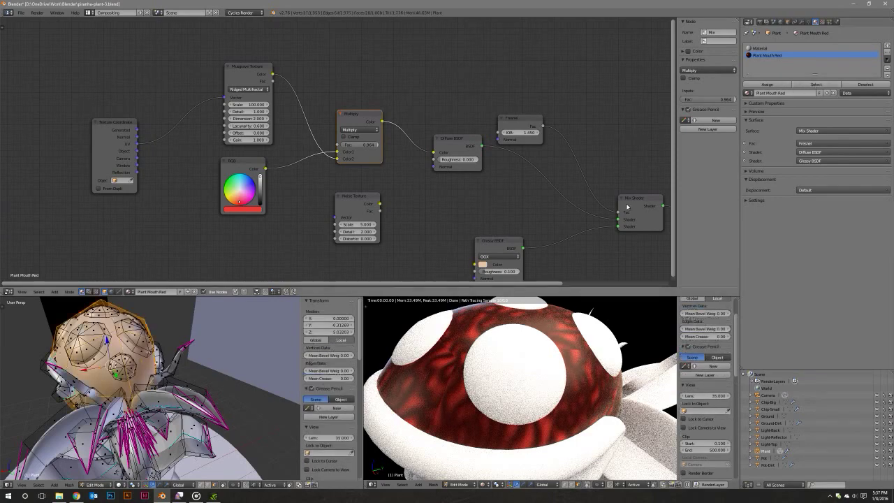
middle_drag(150, 388, 182, 418)
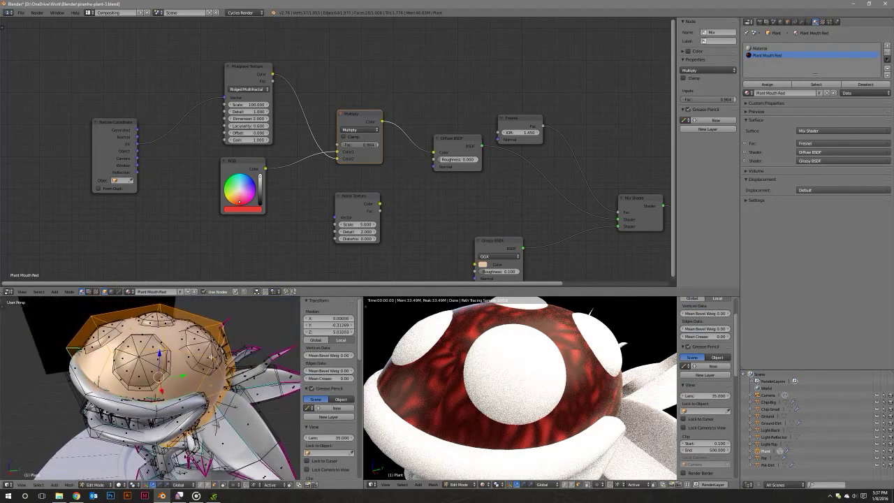
middle_drag(211, 357, 215, 353)
Smart UV Project the head faces and return to Object Mode.
key(u)
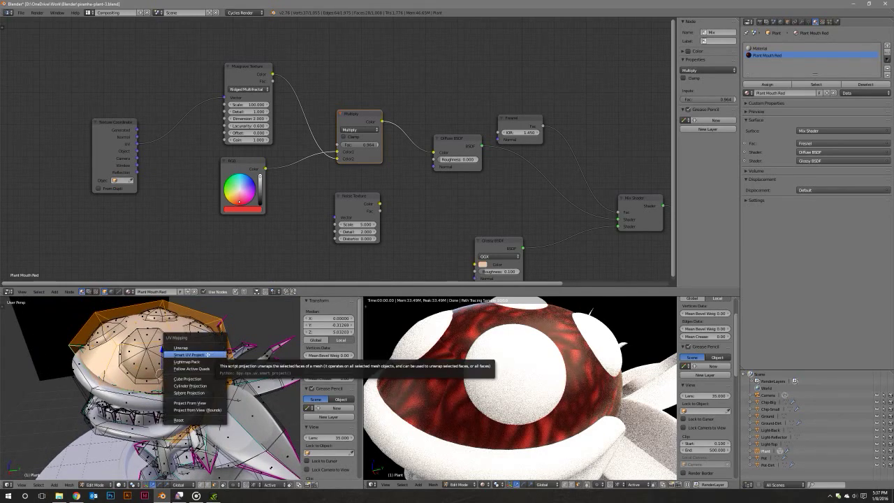
click(208, 355)
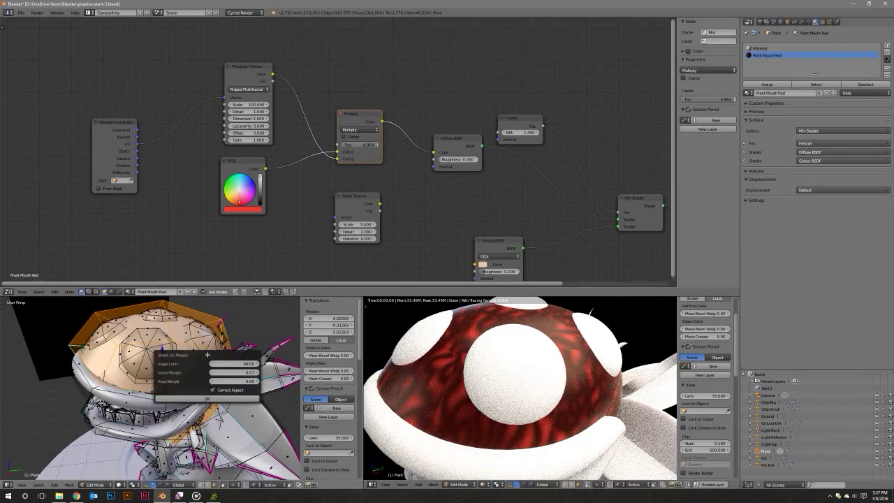
click(207, 399)
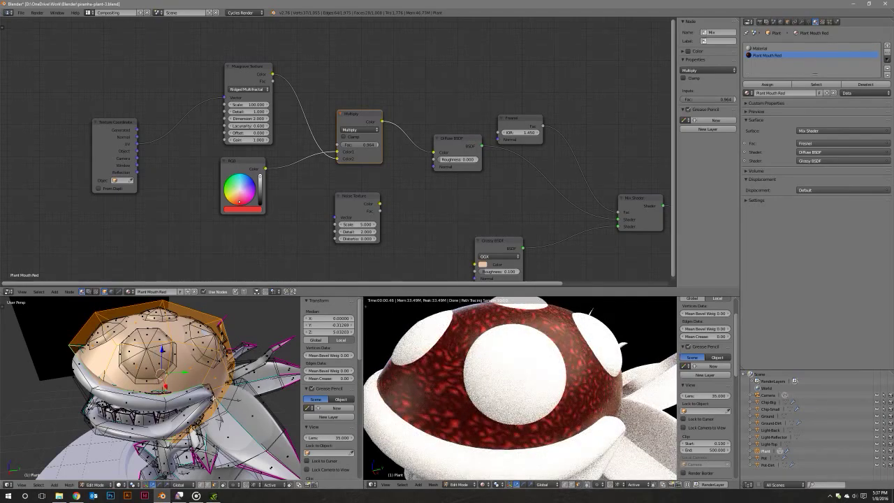
key(KP_0)
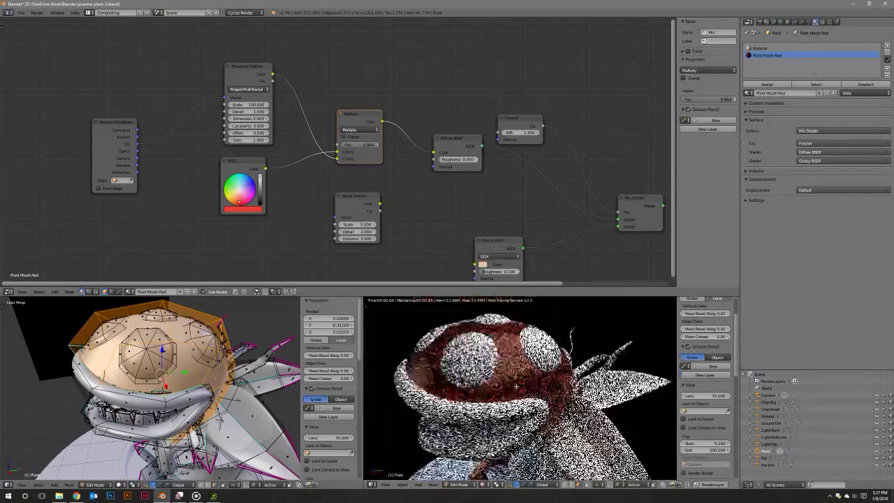
key(Tab)
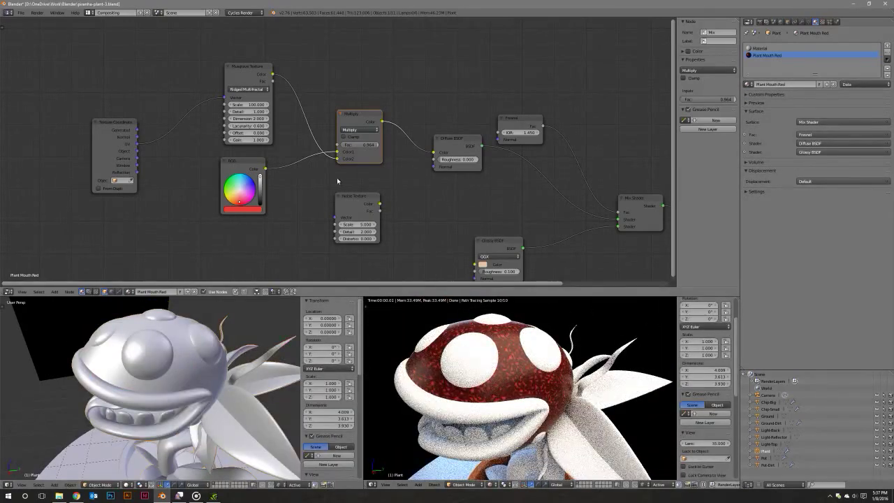
Set the Multiply node's factor to 0.5.
middle_drag(333, 158, 323, 161)
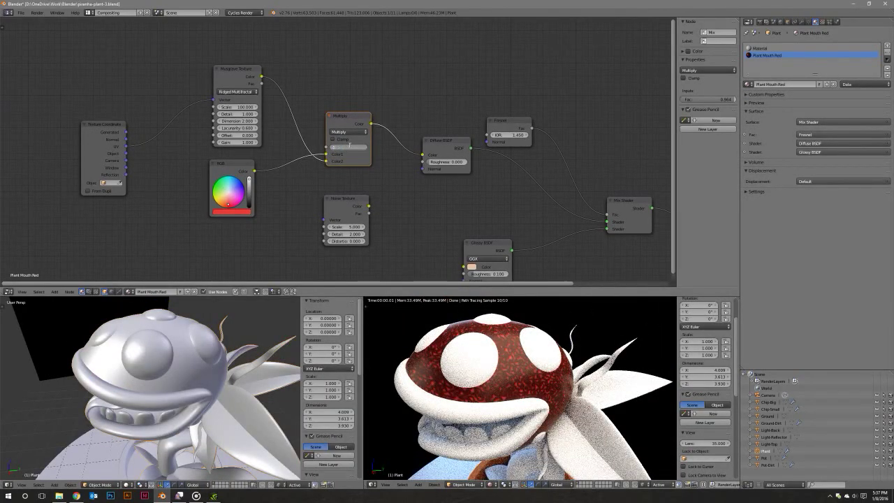
text(0.5)
key(Return)
Raise the Musgrave Texture's Scale to 150 and check the finer red render.
scroll(526, 369, up, 4)
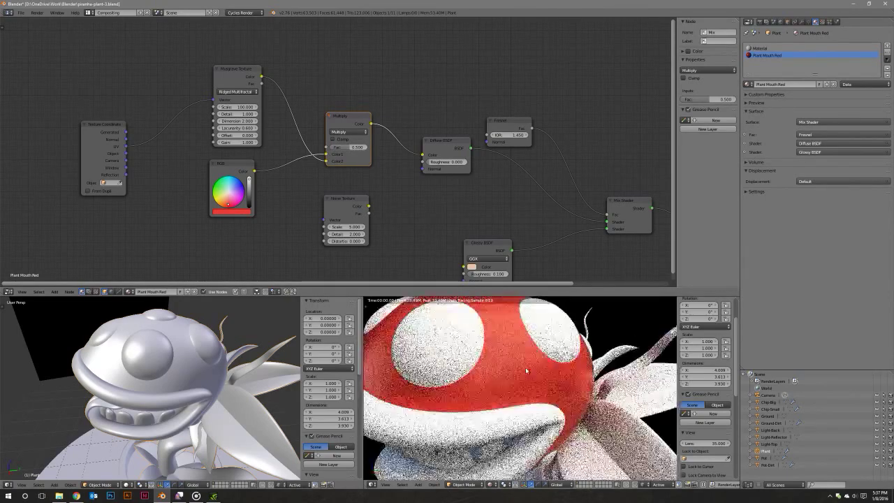
scroll(526, 370, up, 2)
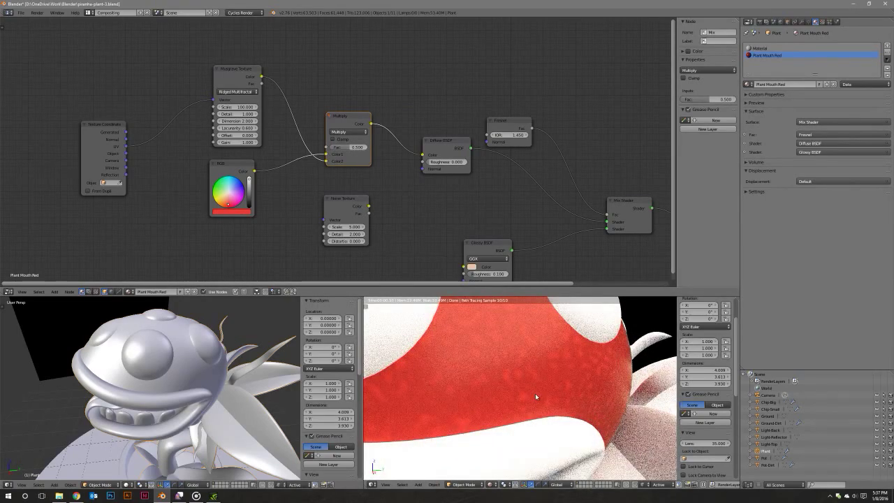
scroll(535, 393, down, 5)
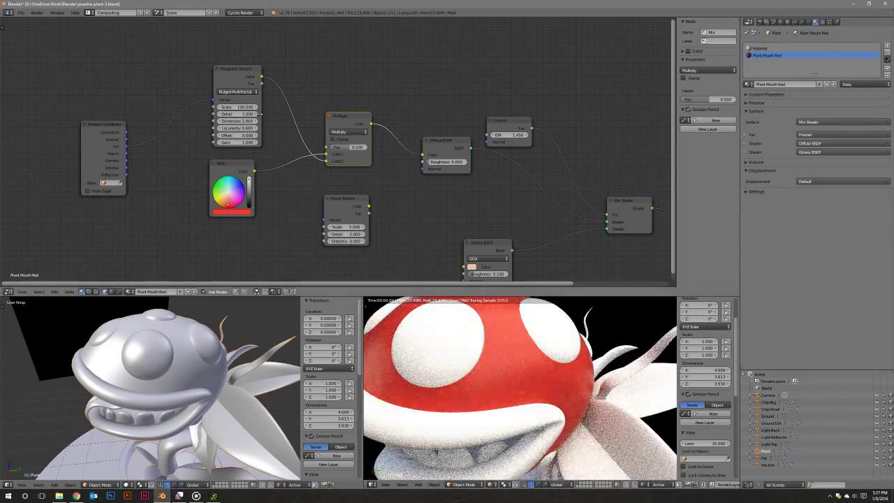
click(240, 112)
key(Return)
click(238, 107)
key(Return)
middle_drag(503, 382, 518, 380)
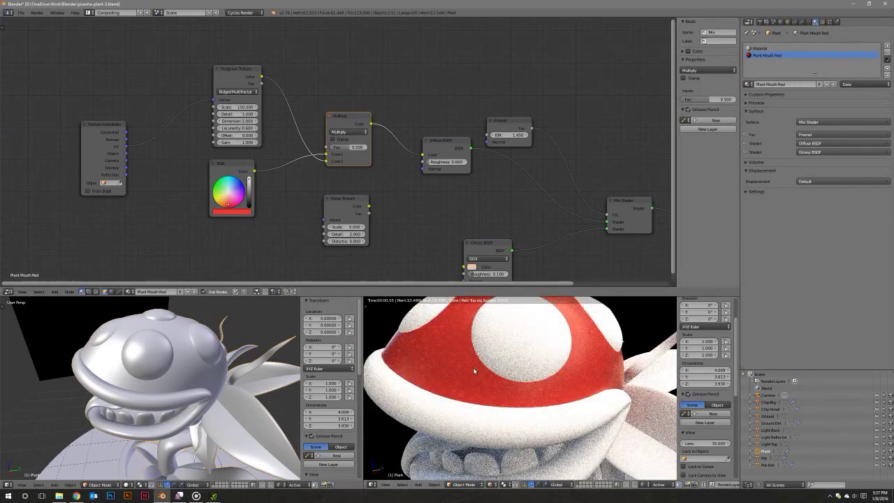
scroll(476, 371, up, 4)
scroll(478, 375, down, 6)
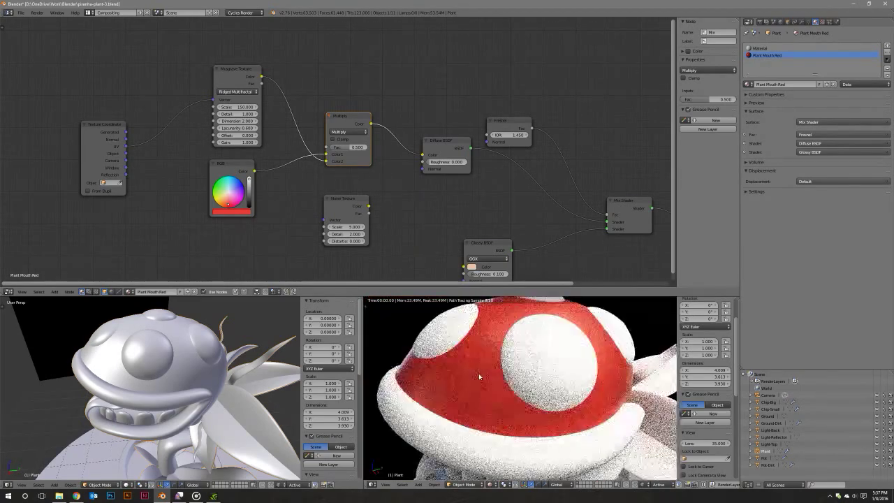
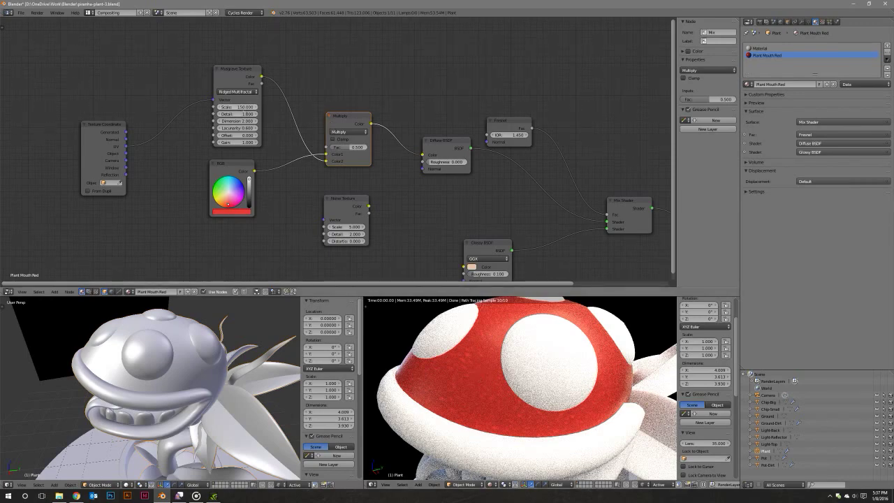
Set the Musgrave Scale to 100 and keep its Offset at 0.
click(240, 107)
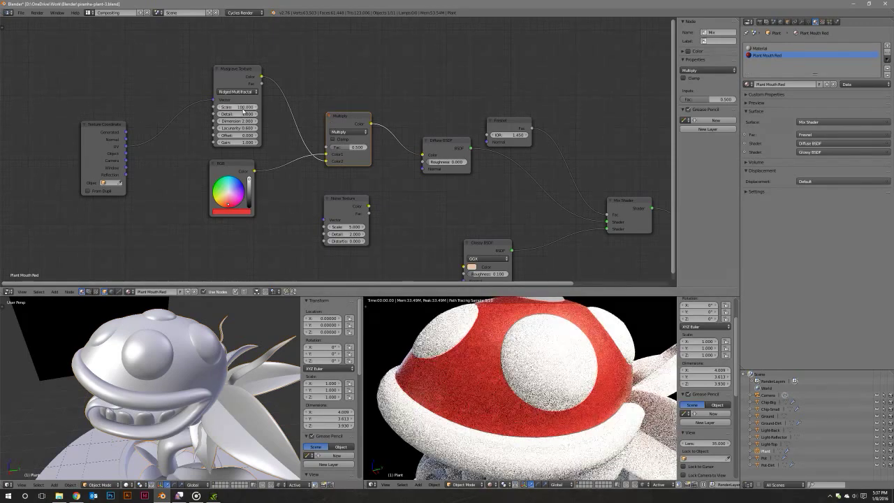
text(00)
key(Return)
click(241, 142)
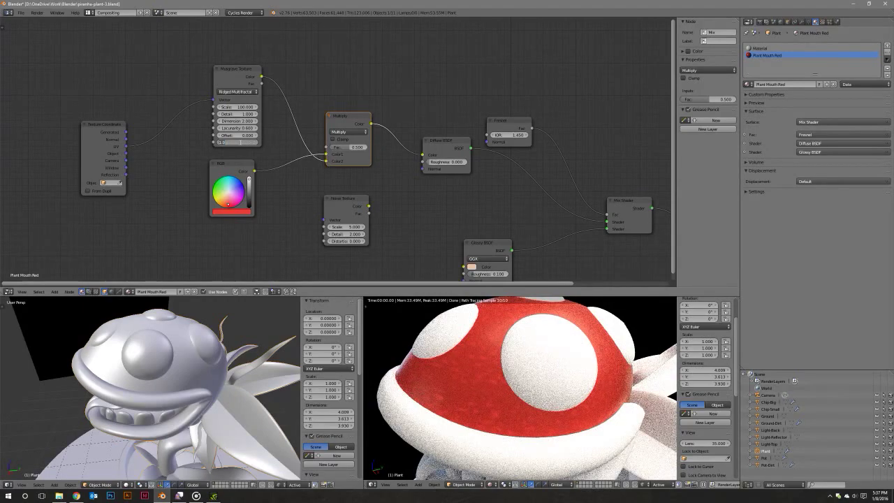
key(Return)
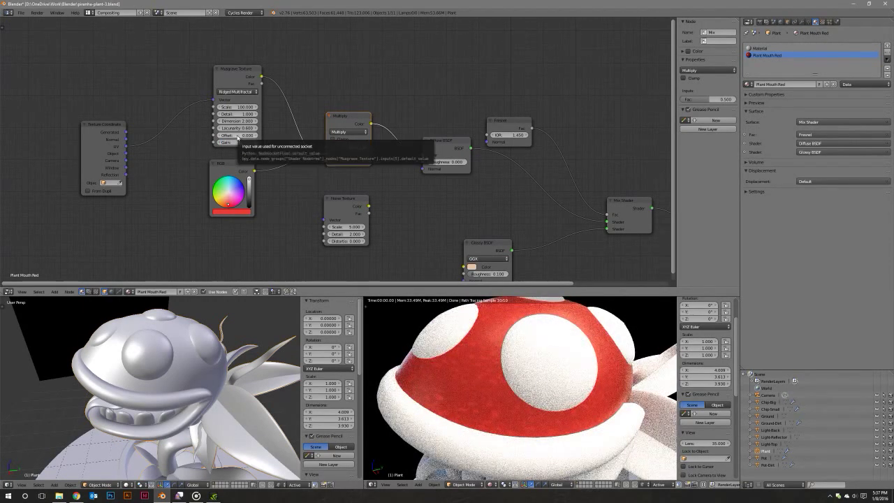
mouse_move(237, 137)
mouse_down()
mouse_move(260, 136)
mouse_move(237, 135)
mouse_up()
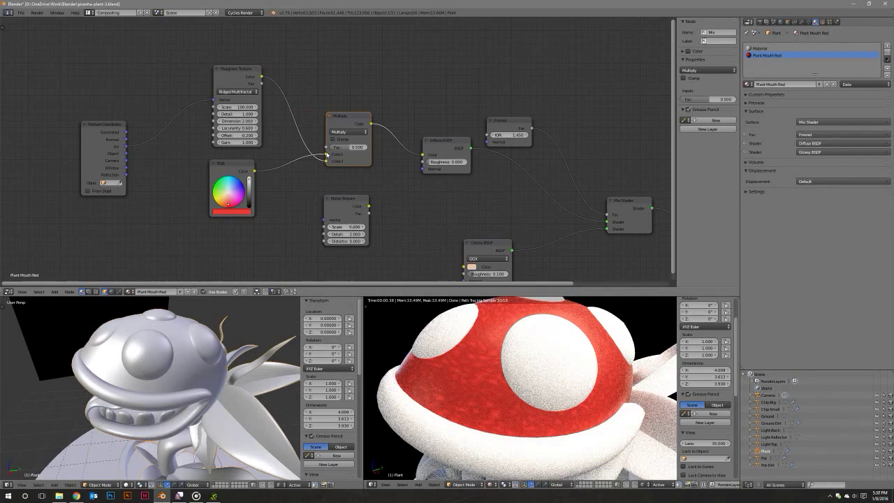
key(ctrl+z)
Raise the Multiply factor to 1.0, reframe the node graph and select the Multiply node.
drag(350, 150, 377, 149)
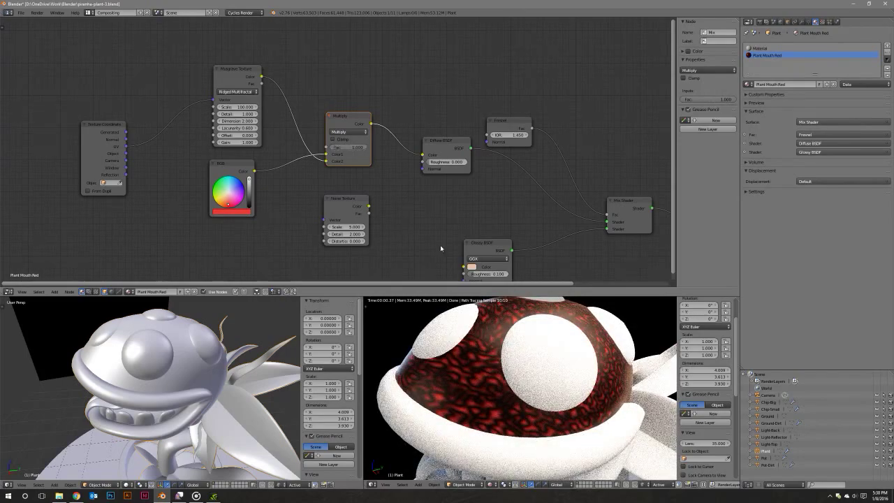
middle_drag(517, 328, 549, 377)
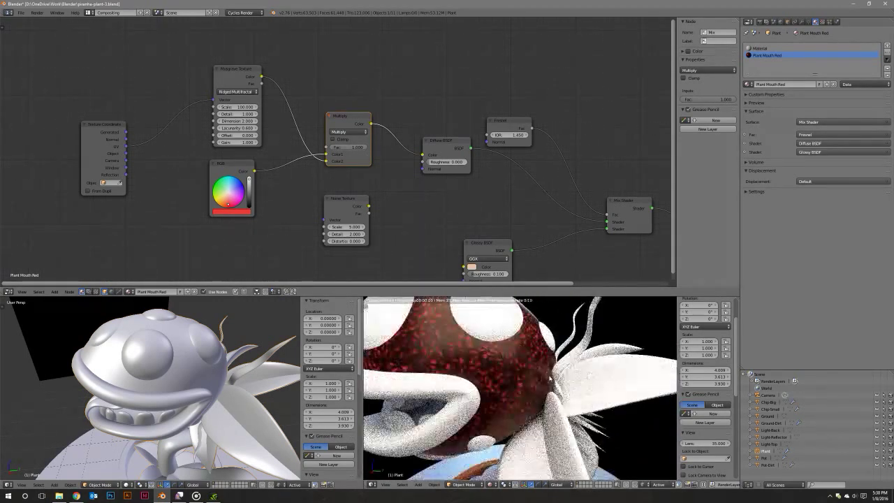
scroll(549, 372, up, 2)
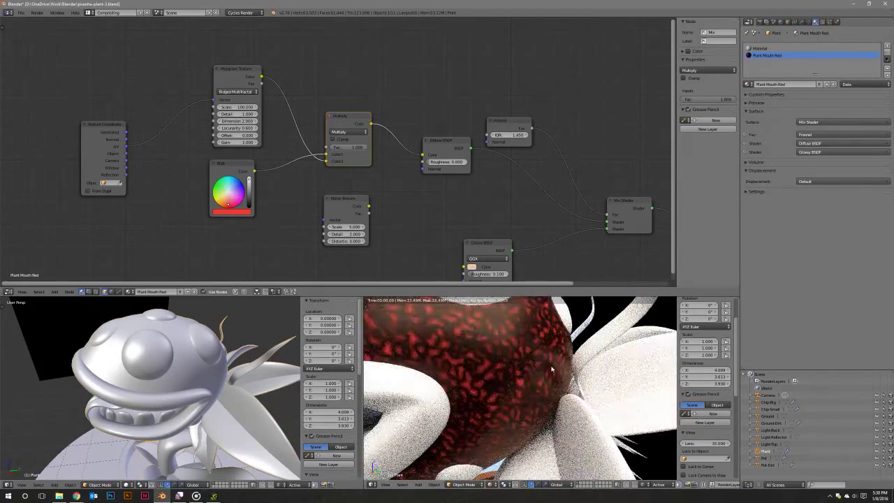
middle_drag(237, 163, 164, 87)
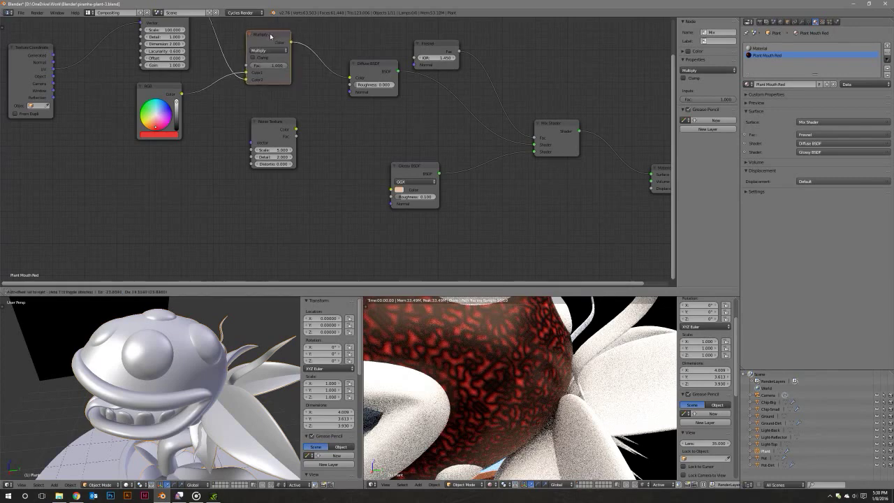
middle_drag(328, 92, 224, 108)
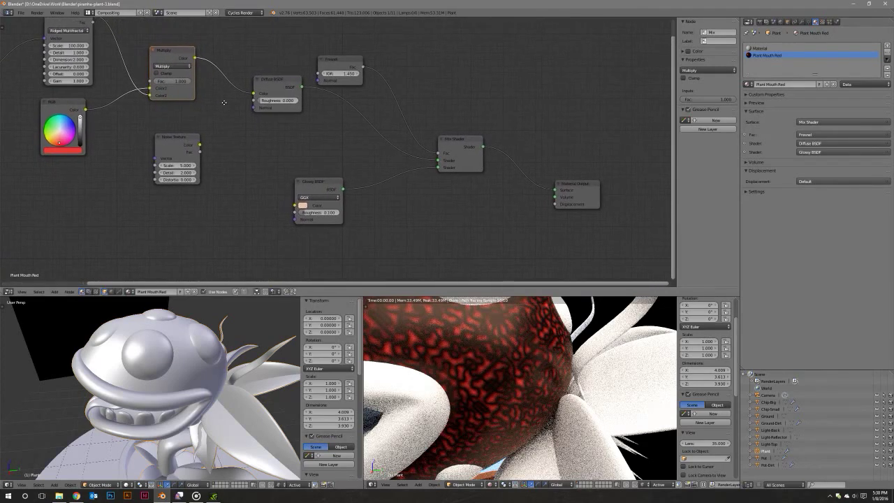
drag(181, 142, 175, 137)
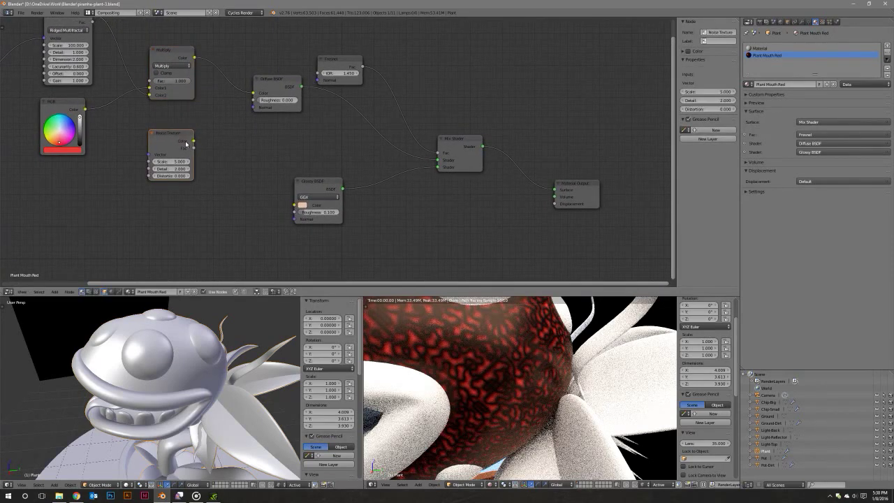
scroll(278, 183, down, 2)
middle_drag(278, 183, 284, 187)
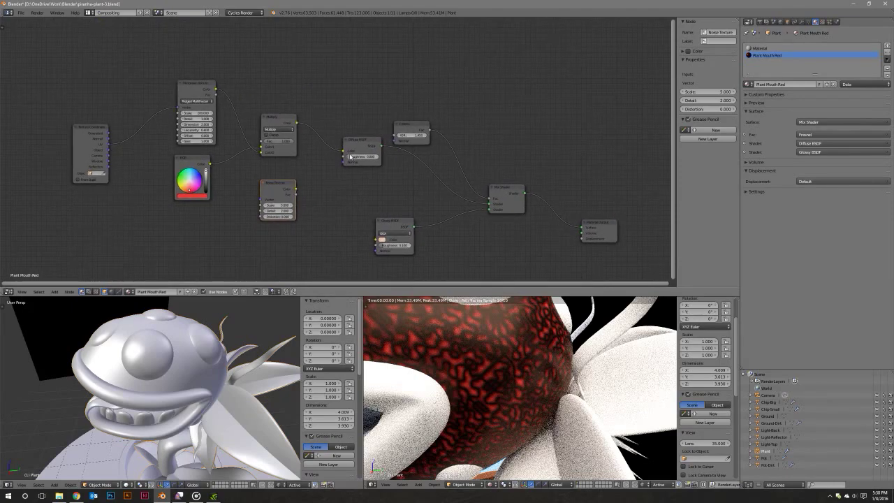
click(277, 118)
Duplicate the Multiply mix onto the Diffuse BSDF link and set its blend type to Overlay.
key(shift+d)
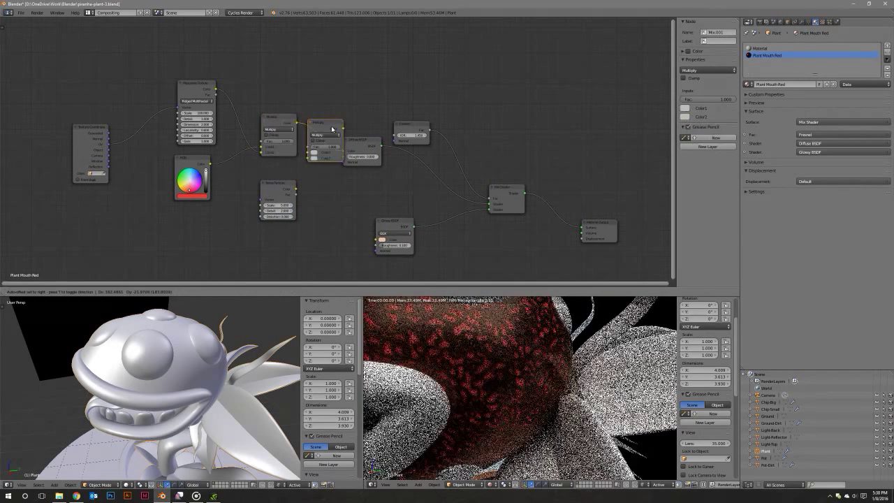
click(333, 136)
drag(279, 188, 260, 194)
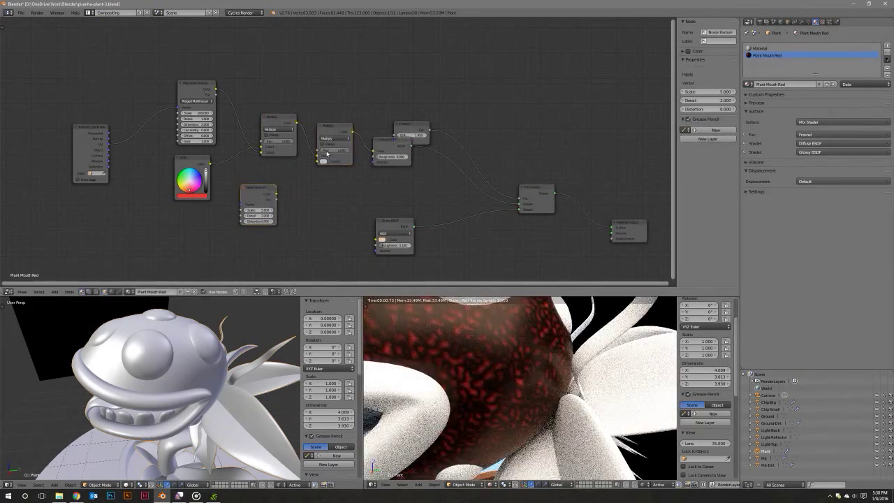
click(334, 140)
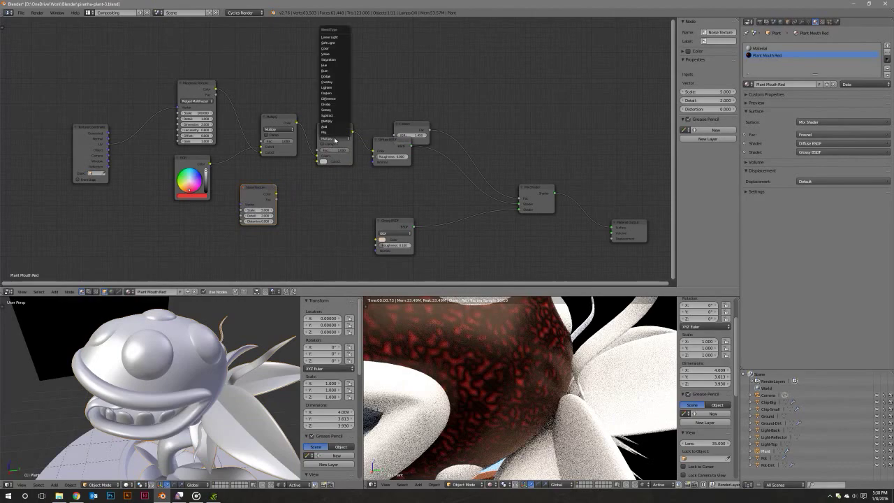
click(332, 82)
Connect the Noise Texture colour into the Overlay node.
drag(277, 194, 318, 161)
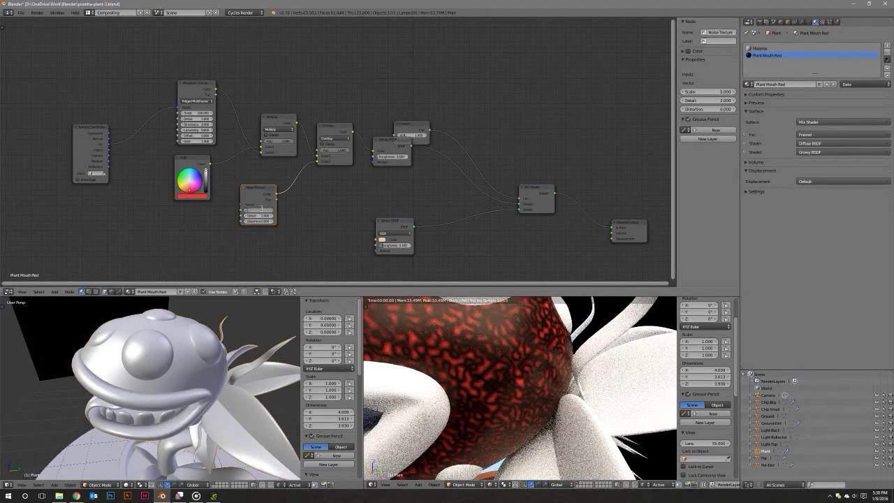
key(Return)
click(318, 162)
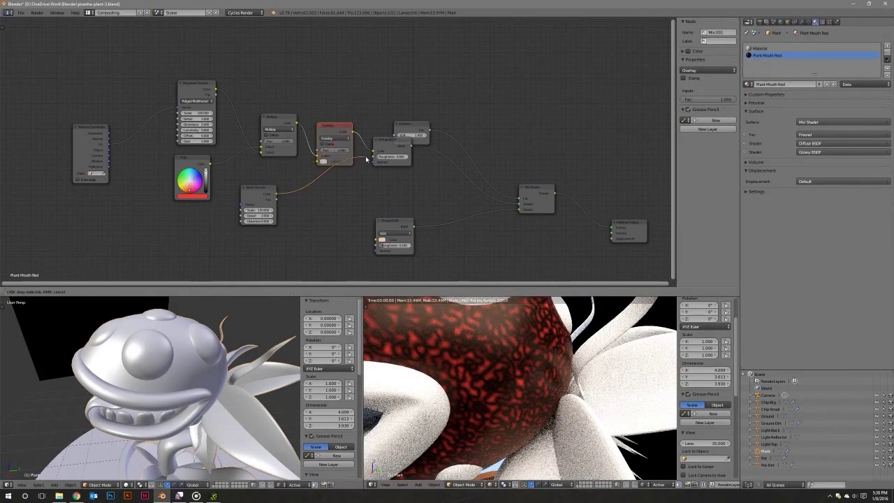
drag(318, 163, 367, 157)
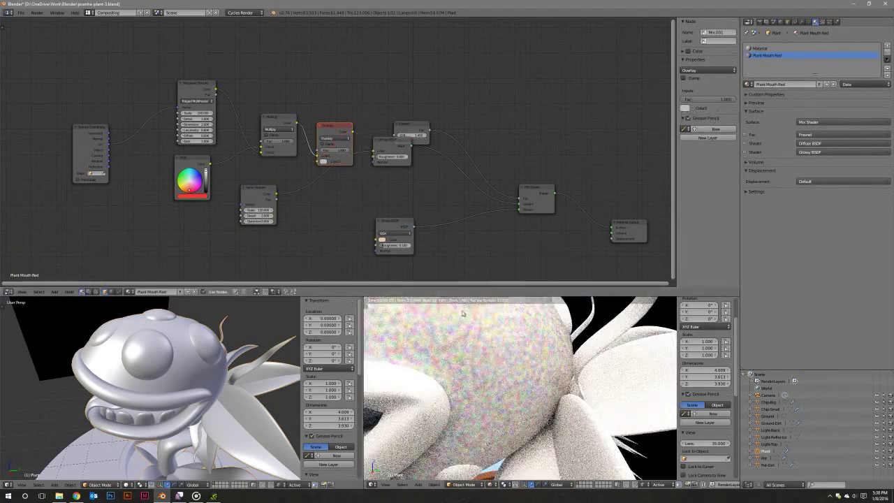
Set the Noise Texture Scale to 50.
scroll(301, 210, up, 3)
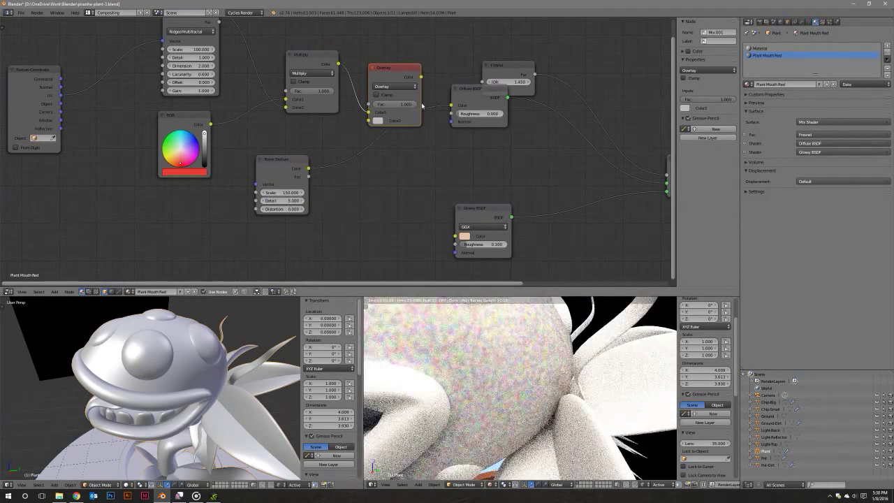
click(277, 193)
text(100)
key(Return)
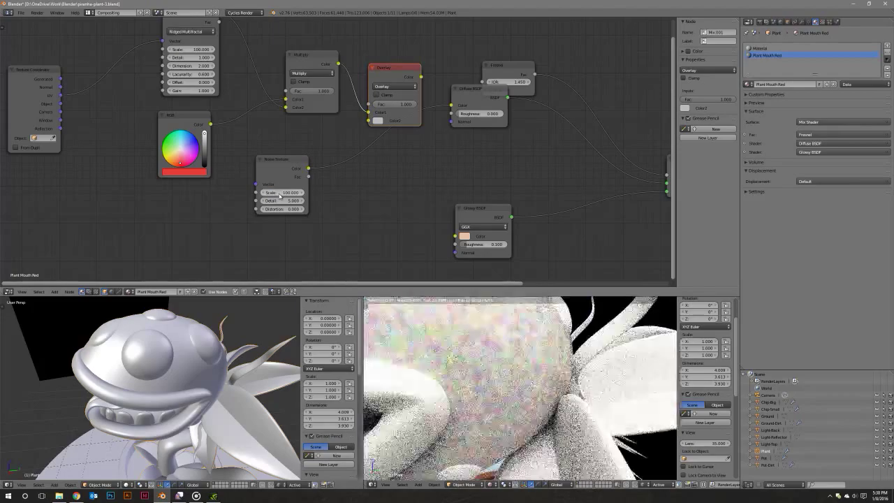
click(279, 194)
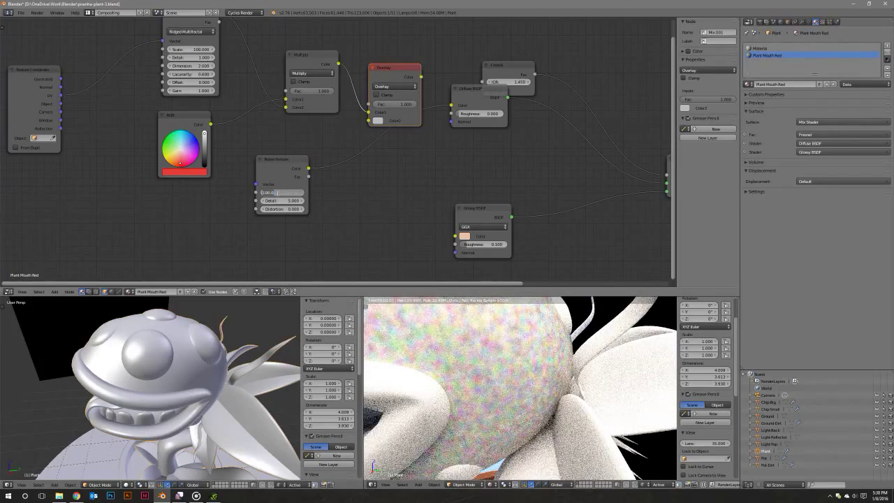
text(50)
key(Return)
Feed the Overlay result into the Diffuse BSDF colour and frame the whole plant.
key(KP_0)
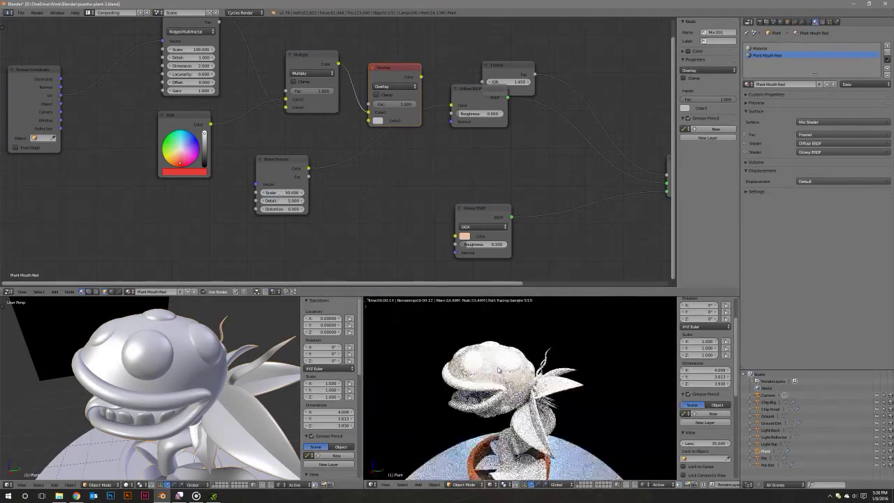
scroll(498, 370, up, 2)
scroll(524, 380, up, 2)
scroll(549, 391, up, 3)
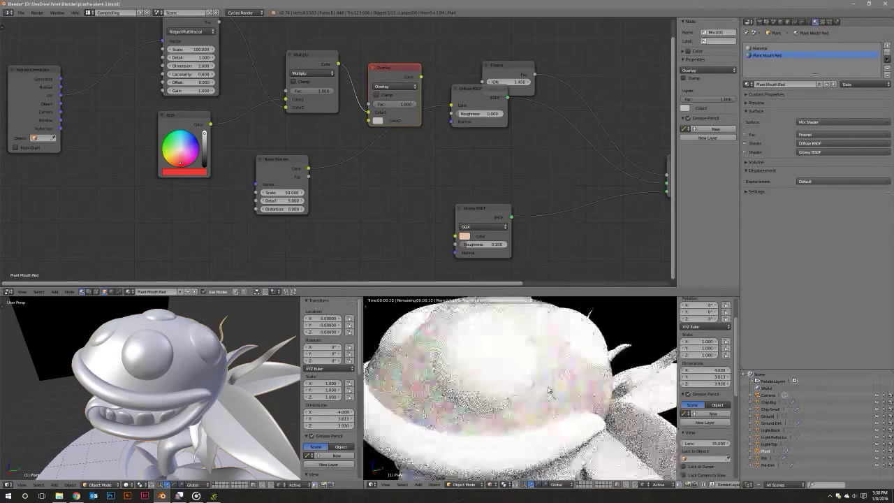
drag(451, 105, 455, 106)
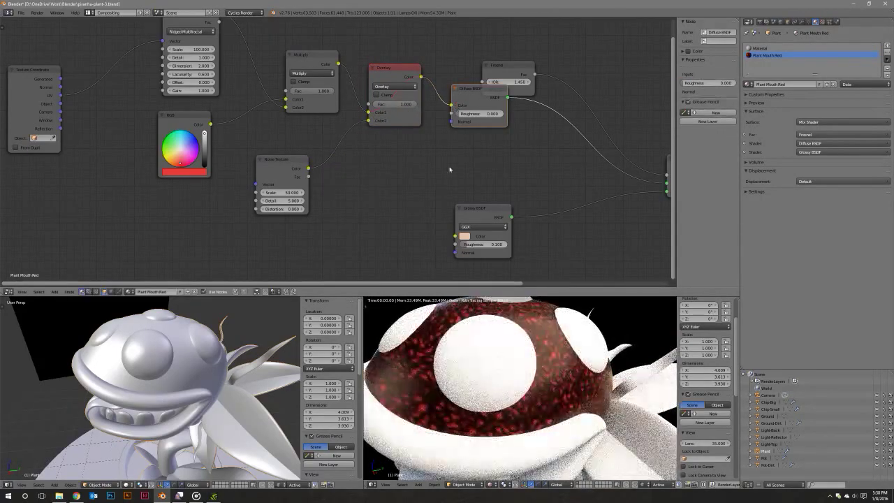
middle_drag(257, 92, 298, 127)
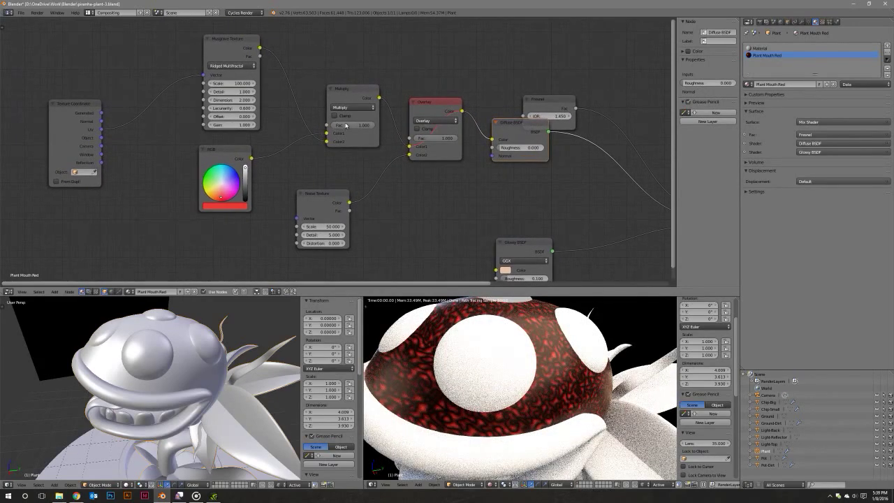
Lower the Multiply factor to 0.5 and move the noise link to Overlay's first colour.
key(Return)
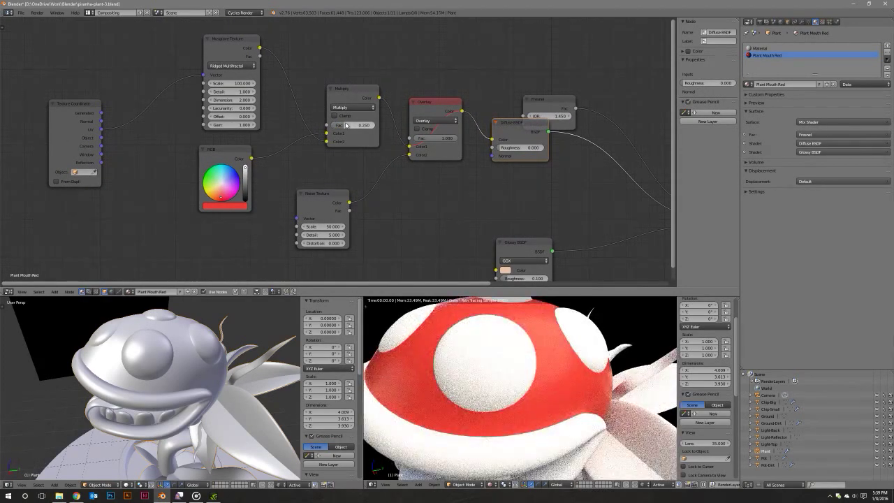
key(Return)
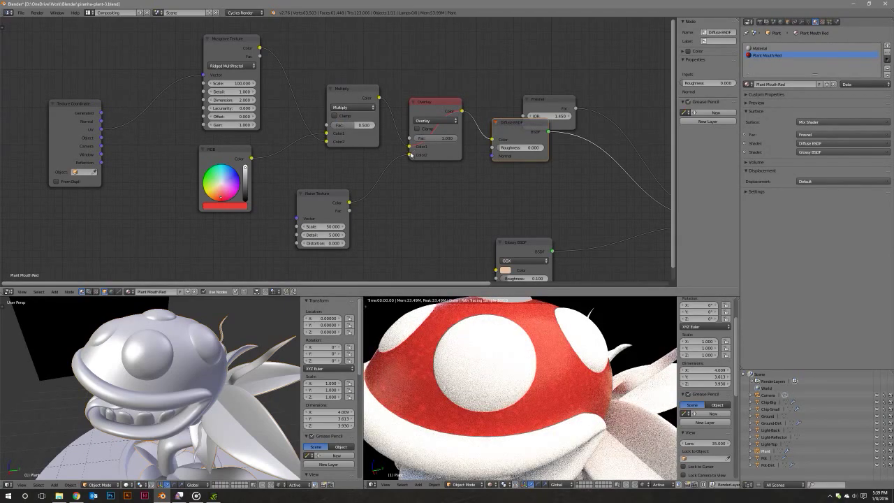
mouse_move(411, 155)
mouse_down()
mouse_move(410, 147)
mouse_move(410, 155)
mouse_up()
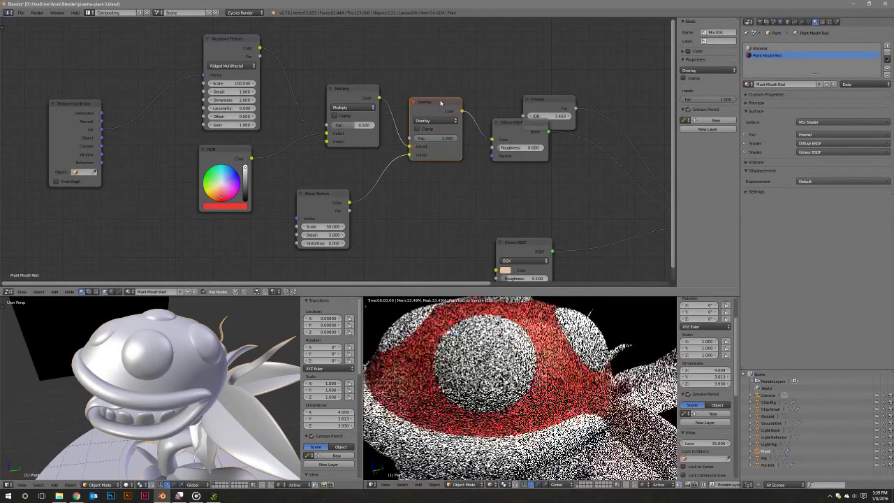
Set the Overlay factor to 0.5.
click(439, 137)
text(0.5)
key(Return)
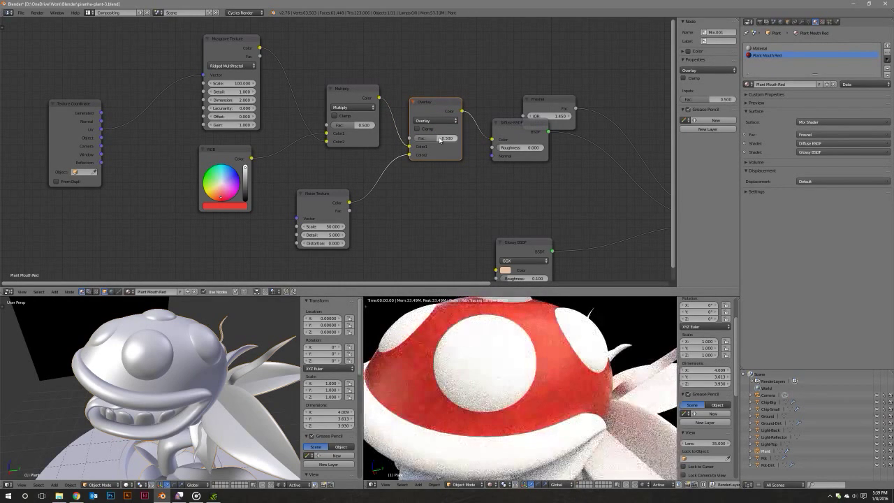
key(BackSpace)
click(442, 139)
text(0.5)
key(Return)
Move the Fresnel node clear of the Diffuse BSDF and set its IOR to 1.35.
middle_drag(461, 204, 462, 177)
middle_drag(370, 166, 298, 157)
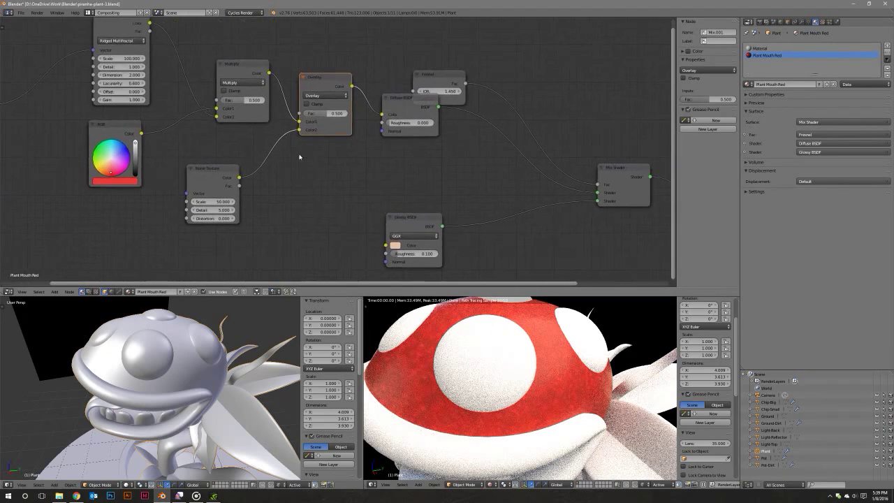
drag(433, 75, 453, 35)
middle_drag(495, 128, 375, 142)
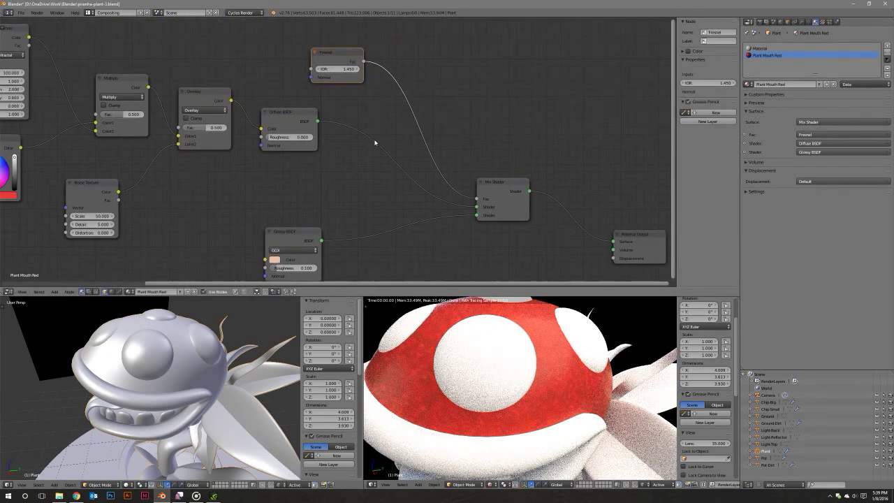
click(340, 70)
text(1.35)
key(Return)
Shift the Glossy BSDF, Fresnel and Mix Shader nodes further right together.
scroll(365, 199, down, 1)
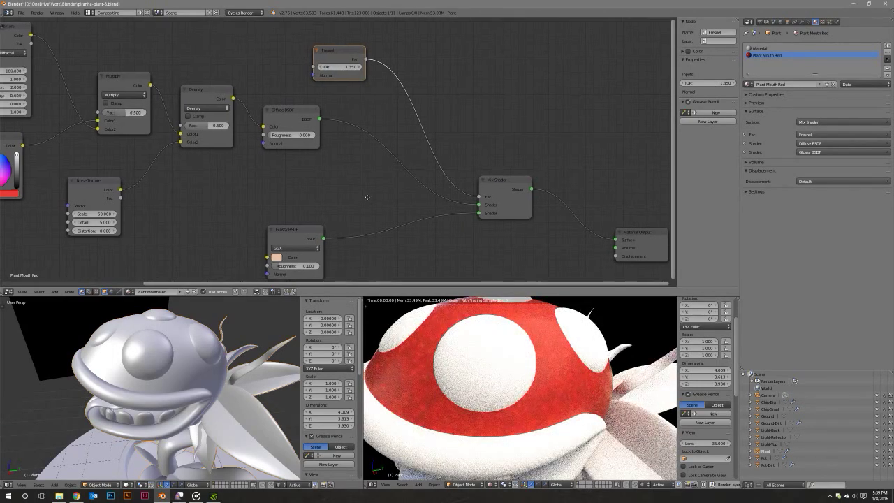
scroll(385, 196, down, 2)
scroll(373, 196, down, 1)
scroll(360, 188, down, 1)
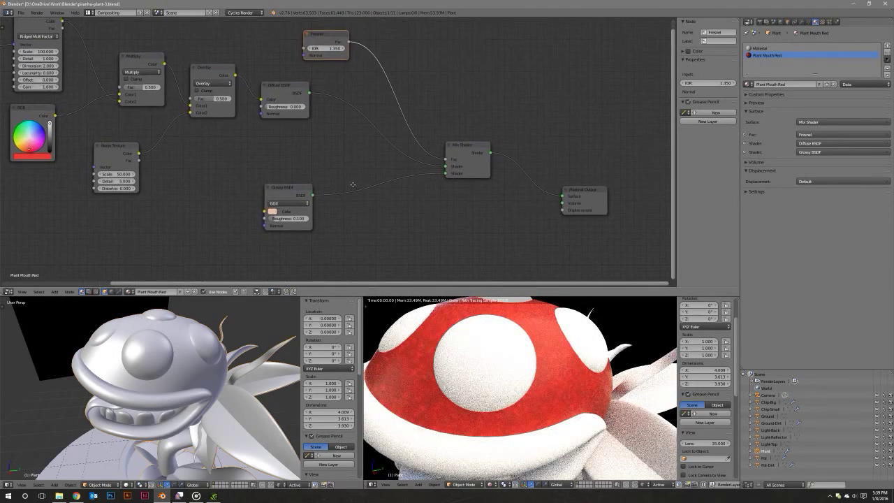
mouse_move(355, 184)
middle_down()
mouse_move(350, 203)
mouse_move(305, 181)
middle_up()
drag(227, 195, 256, 203)
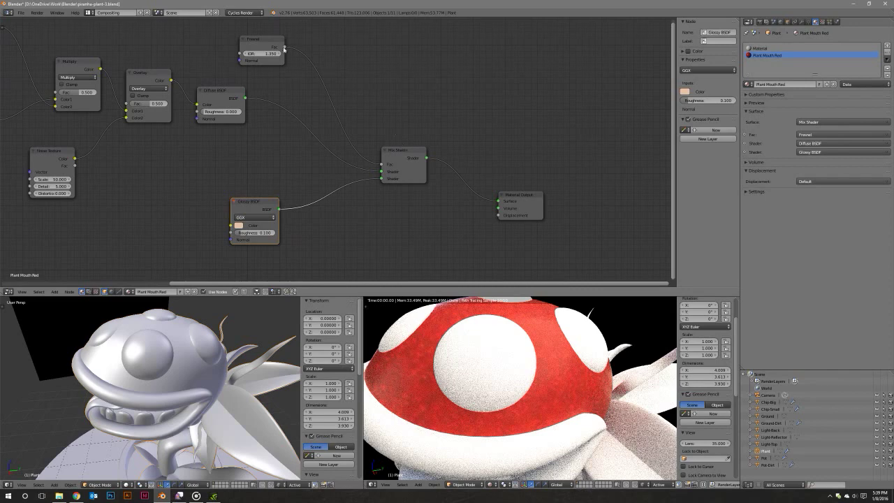
mouse_move(284, 49)
mouse_down()
mouse_move(317, 48)
mouse_move(327, 67)
mouse_up()
shift+click(406, 156)
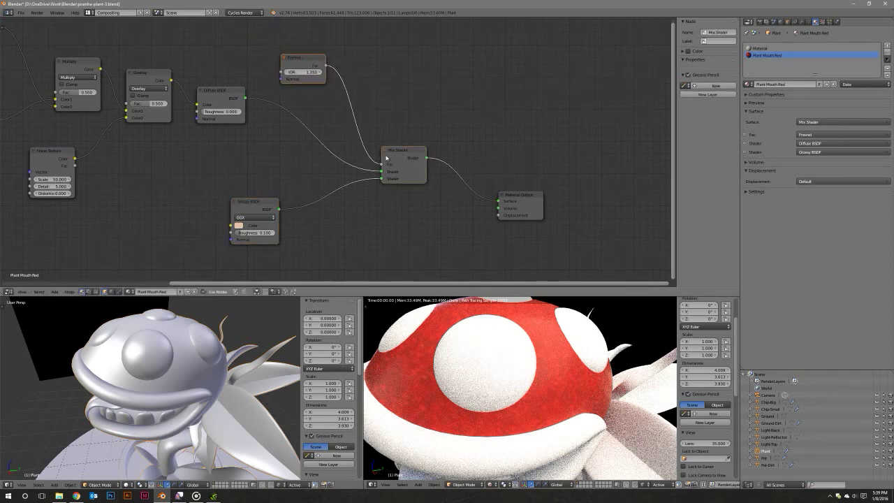
shift+click(251, 203)
key(g)
click(474, 184)
Insert a new Mix Shader onto the Diffuse BSDF link.
click(317, 182)
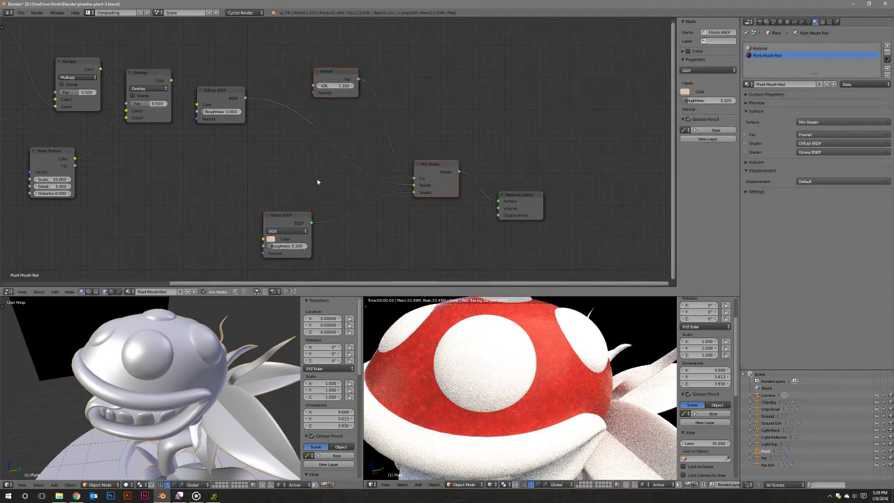
key(shift+a)
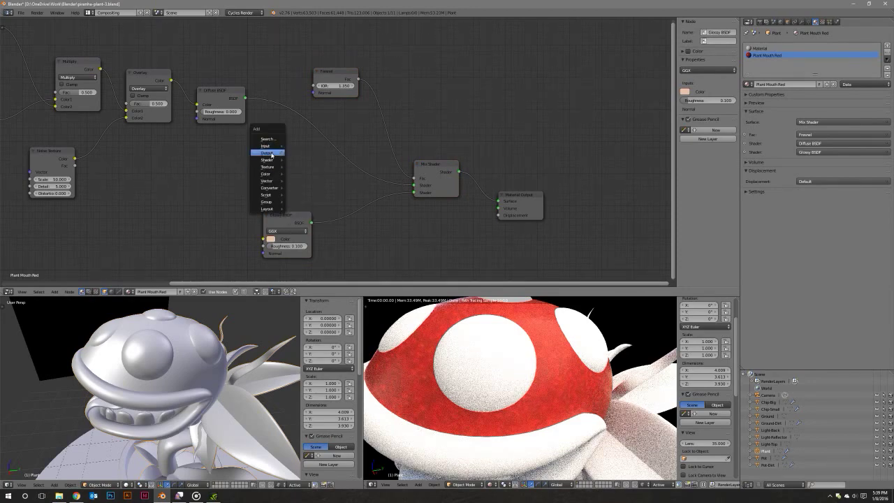
click(307, 166)
click(305, 125)
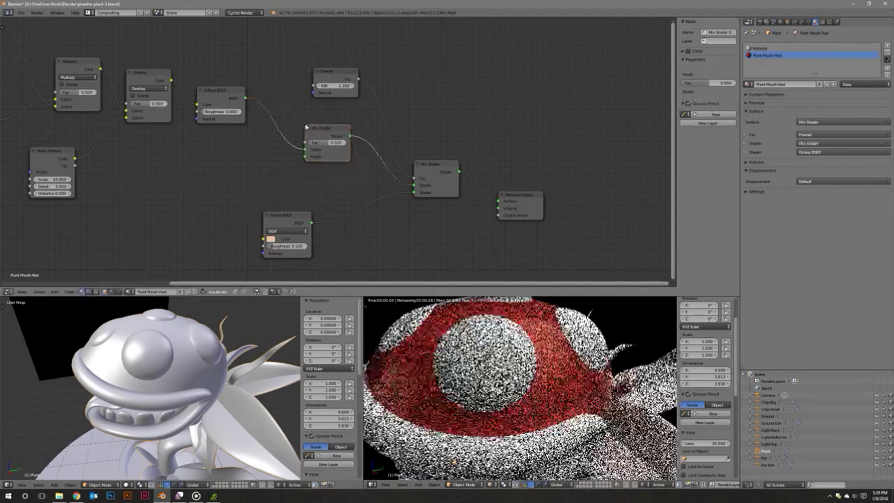
Duplicate the Glossy BSDF and link the copy into the new Mix Shader.
key(shift+a)
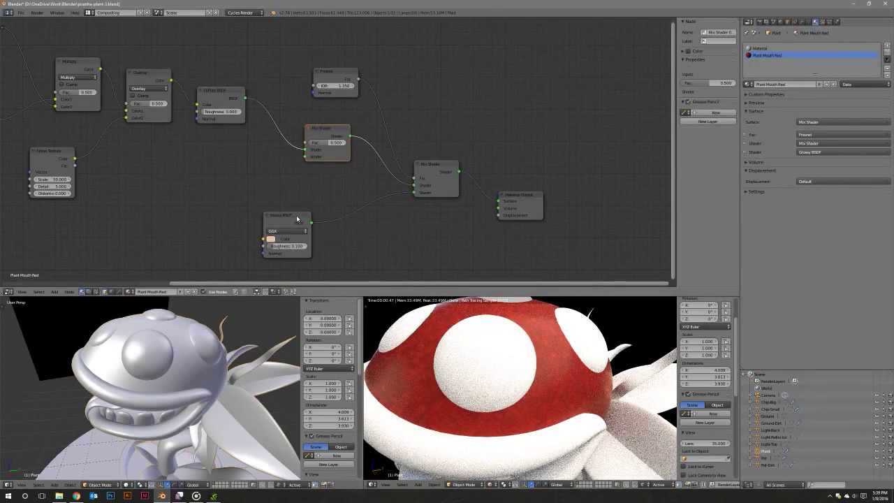
click(295, 222)
key(shift+d)
click(193, 182)
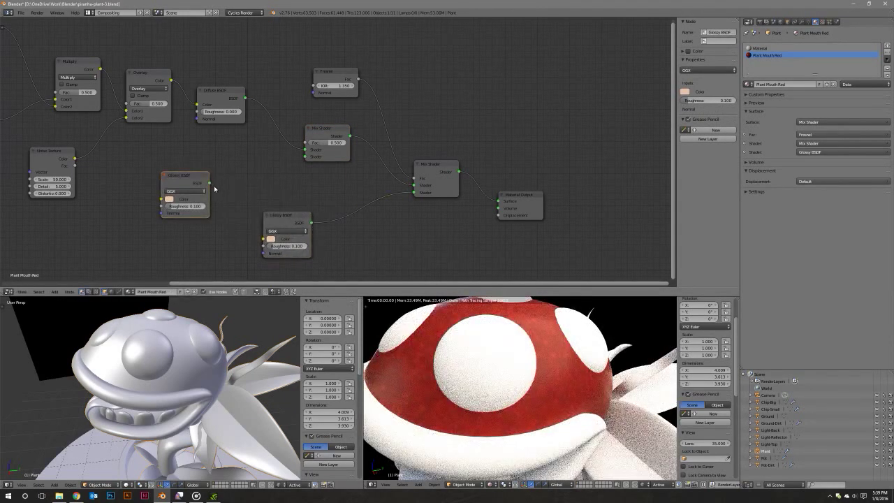
drag(207, 182, 303, 159)
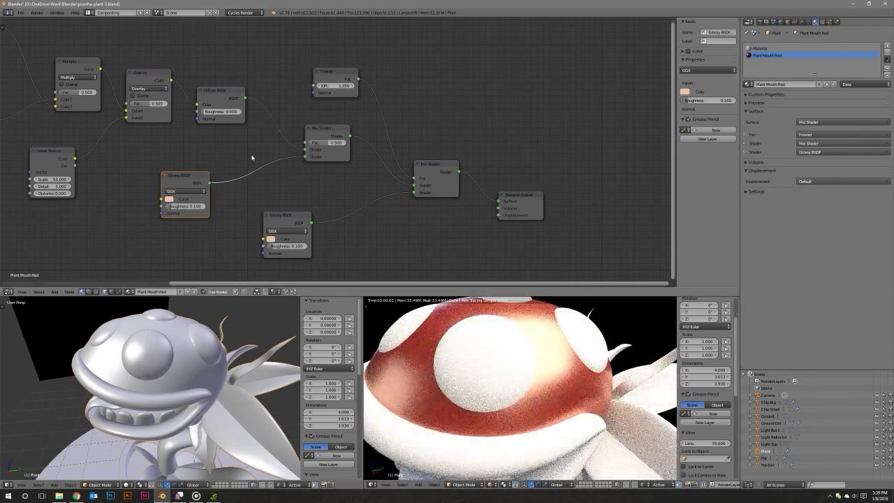
Connect the Overlay colour output to the Material Output Displacement.
mouse_move(254, 160)
middle_down()
mouse_move(339, 154)
mouse_move(368, 167)
mouse_move(296, 144)
mouse_move(194, 136)
middle_up()
scroll(319, 163, down, 1)
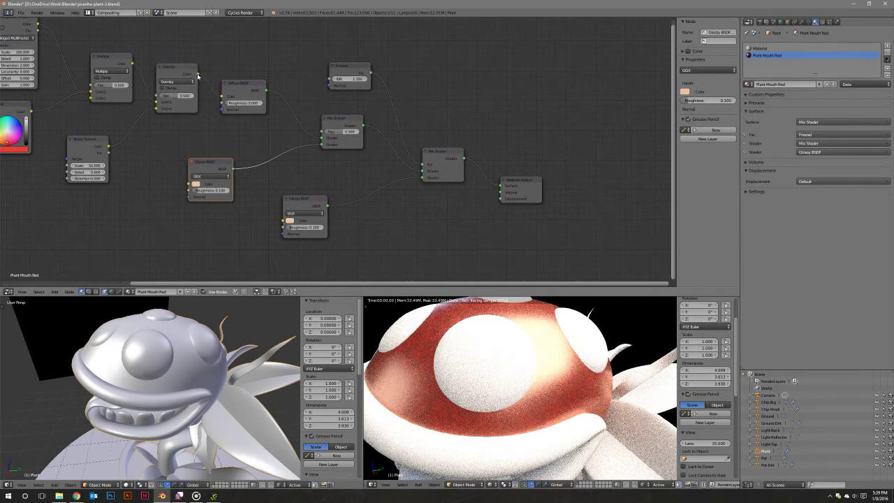
drag(198, 74, 501, 199)
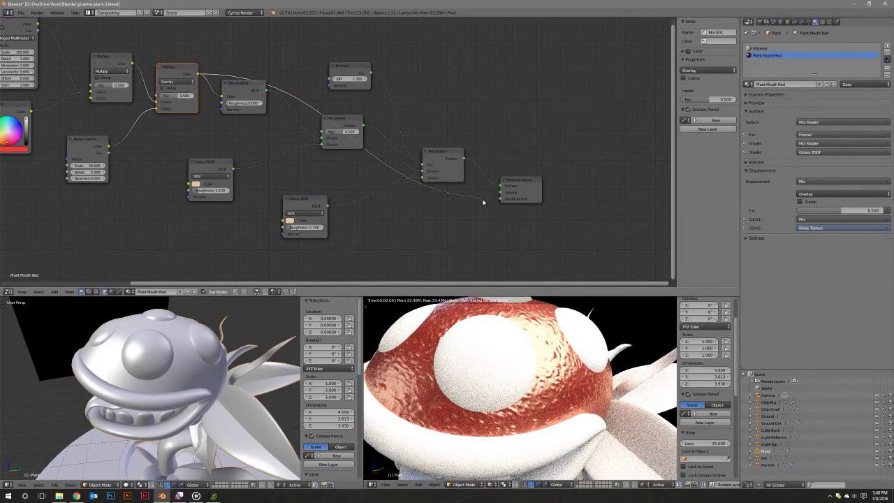
Try a Hue/Saturation/Value node on the displacement link, then undo it.
key(shift+a)
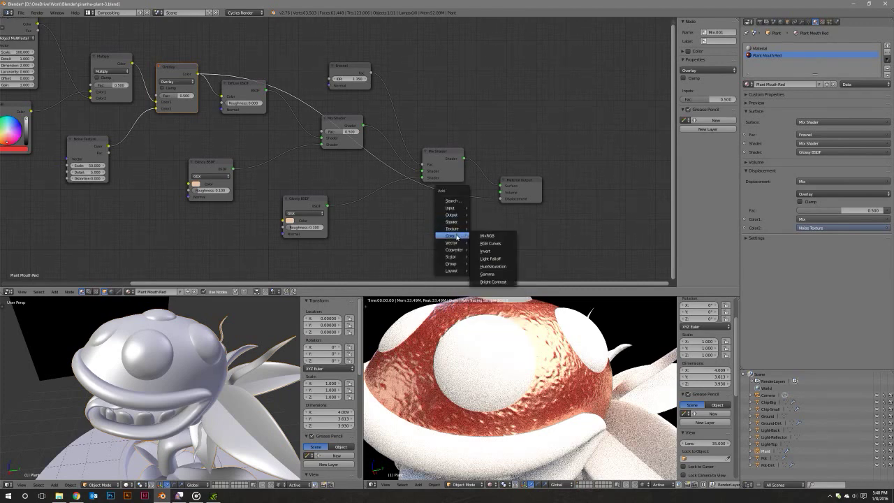
mouse_move(450, 235)
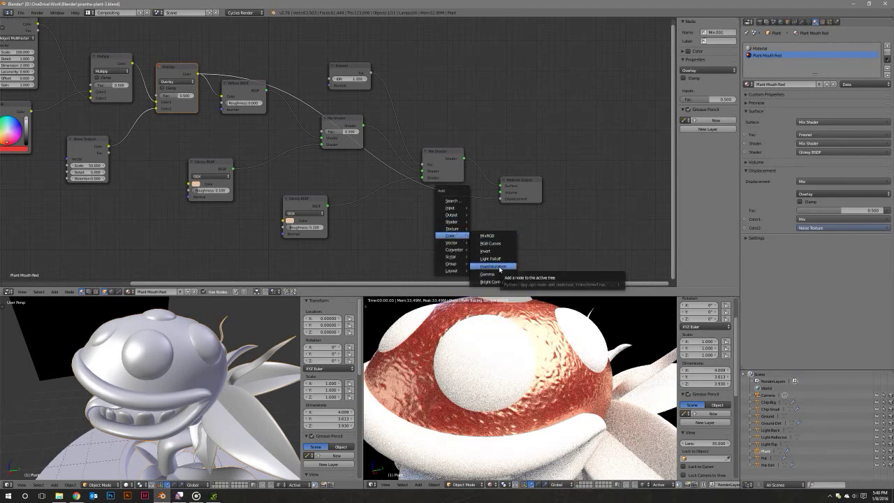
click(500, 268)
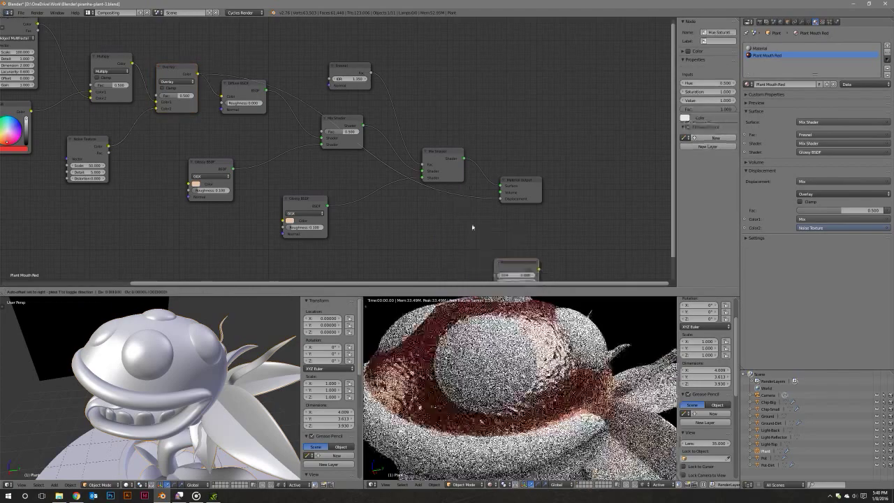
click(459, 194)
drag(459, 194, 407, 239)
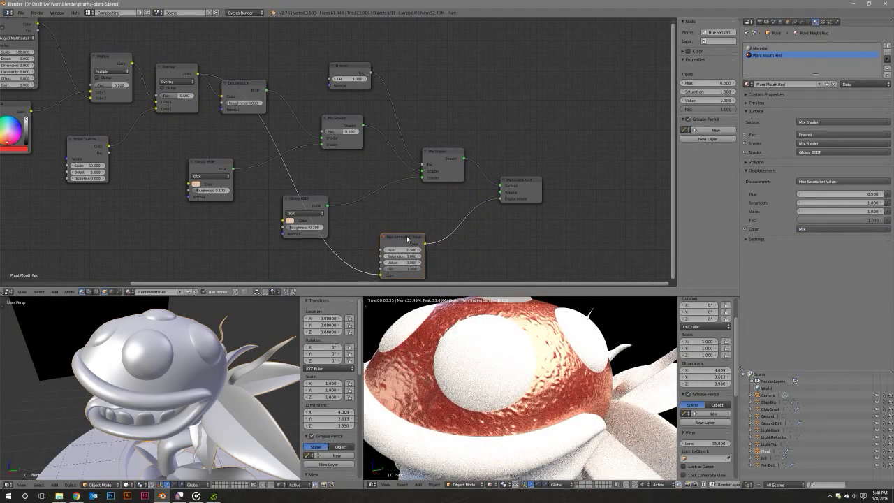
key(ctrl+z)
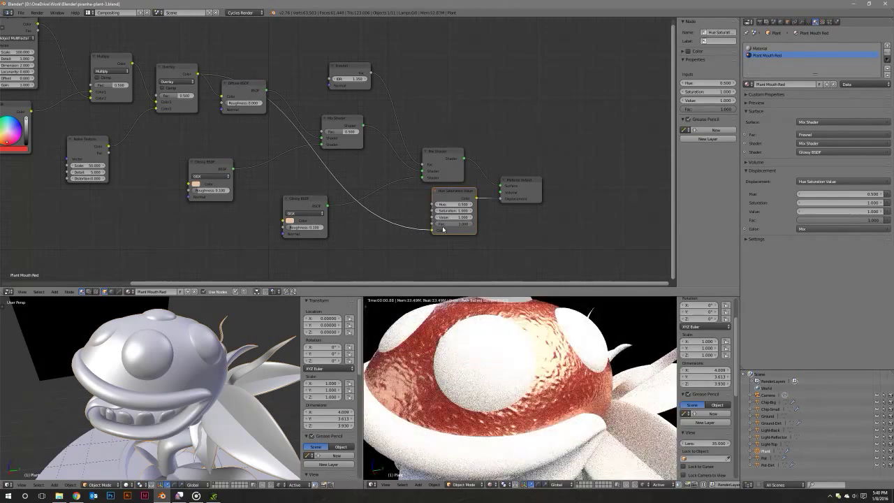
key(ctrl+z)
Insert a Bright/Contrast node on the displacement link with Contrast -0.700.
key(shift+a)
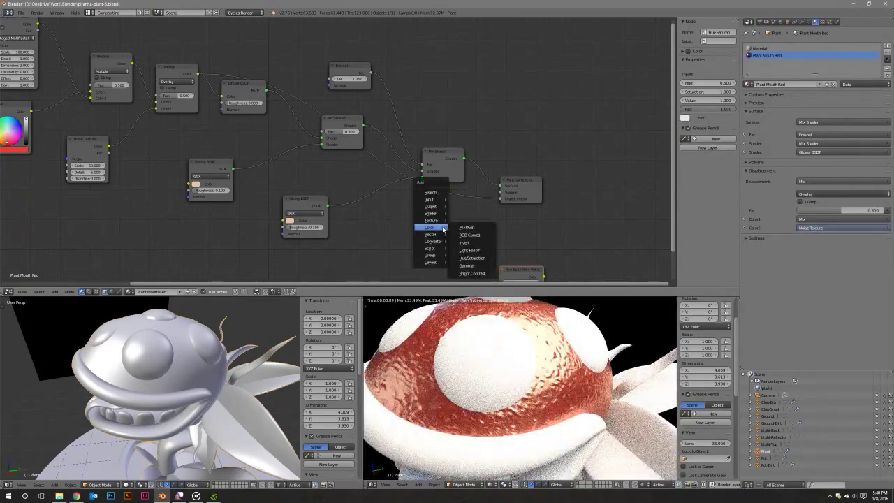
click(472, 273)
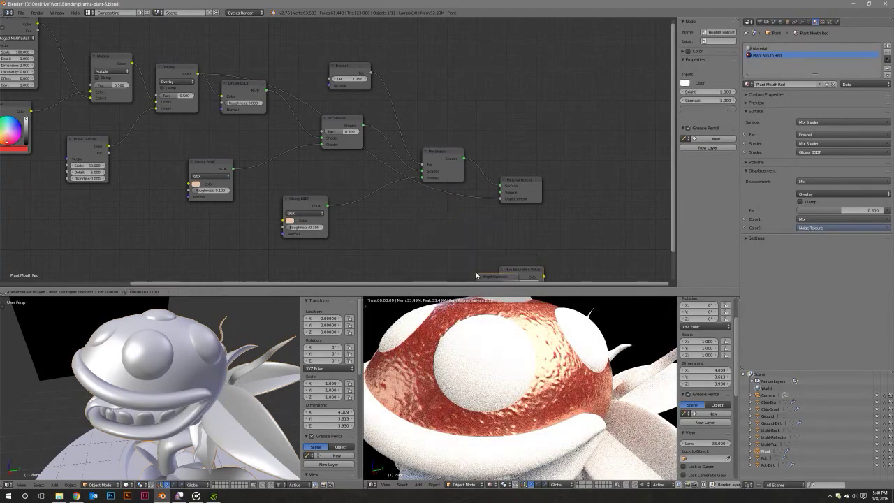
click(436, 189)
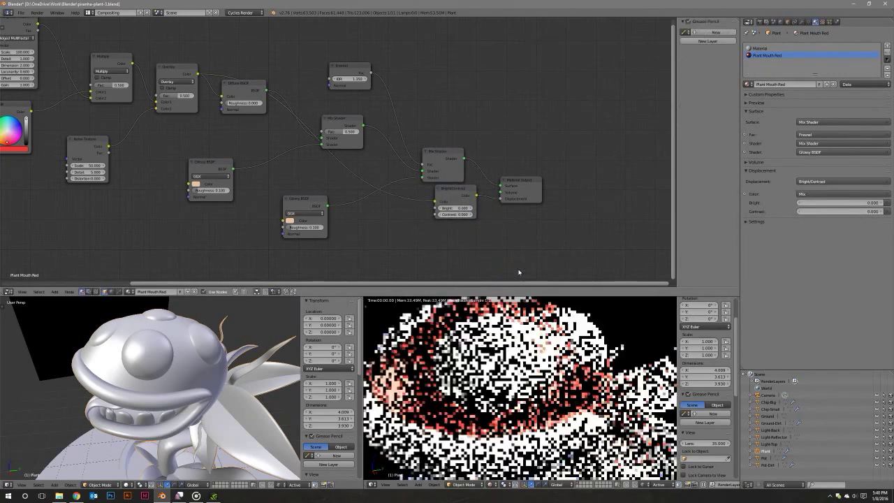
drag(446, 199, 367, 255)
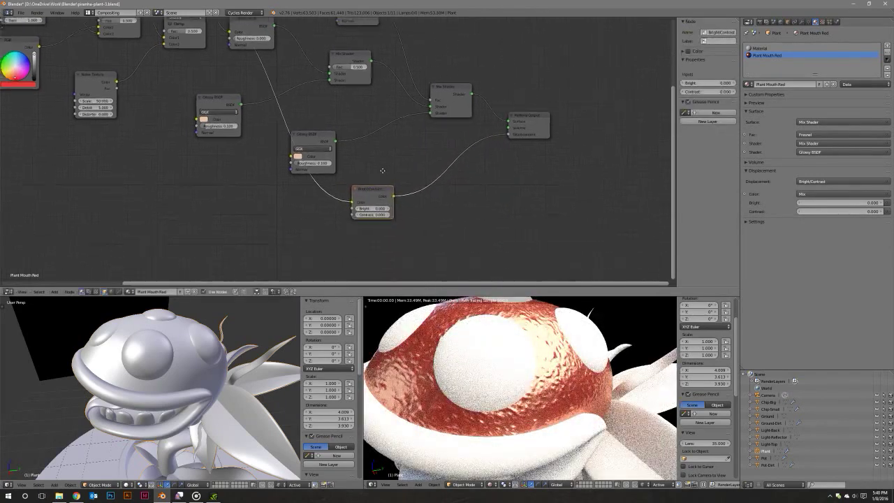
scroll(403, 241, up, 3)
drag(390, 223, 342, 224)
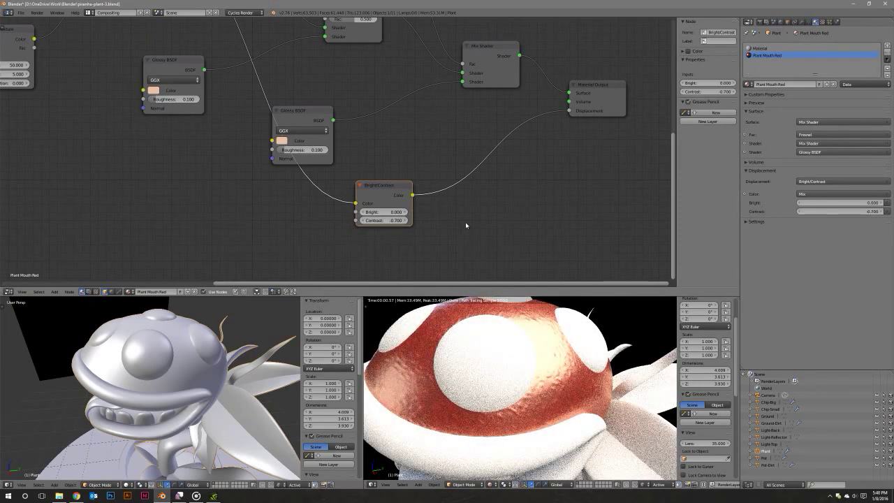
Orbit the render to inspect the head, then nudge the Glossy BSDF node up-left.
mouse_move(541, 355)
middle_down()
mouse_move(517, 377)
mouse_move(558, 372)
middle_up()
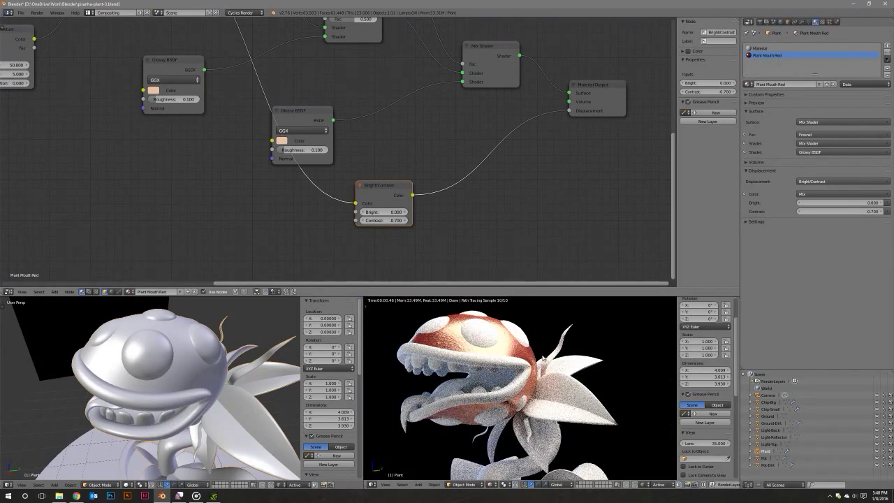
middle_drag(545, 358, 558, 370)
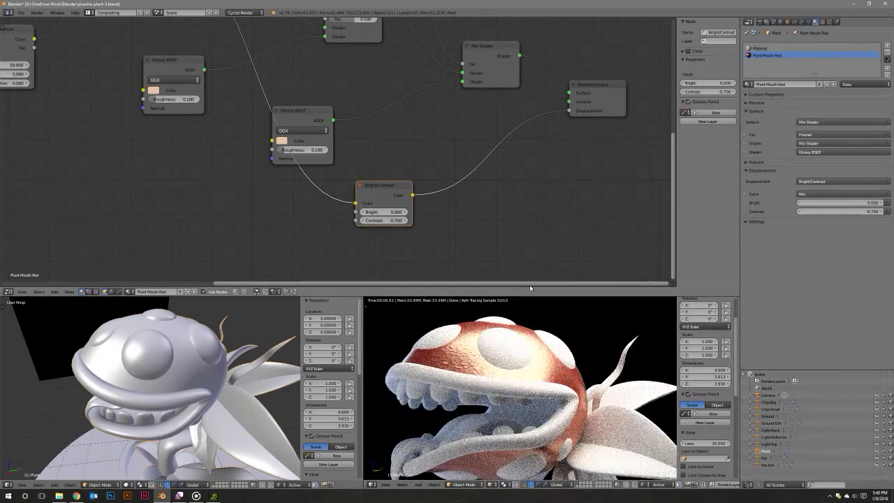
middle_drag(212, 85, 314, 155)
drag(281, 133, 260, 124)
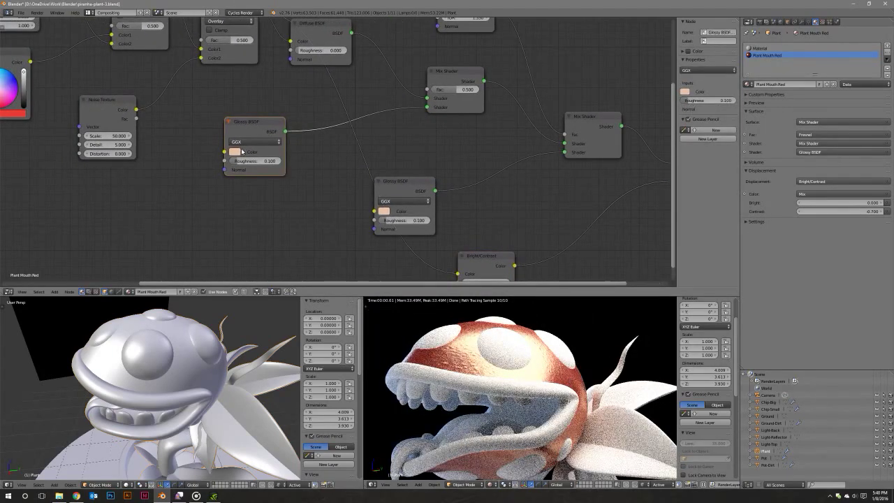
Connect the RGB colour output to the Glossy BSDF colour input.
click(237, 151)
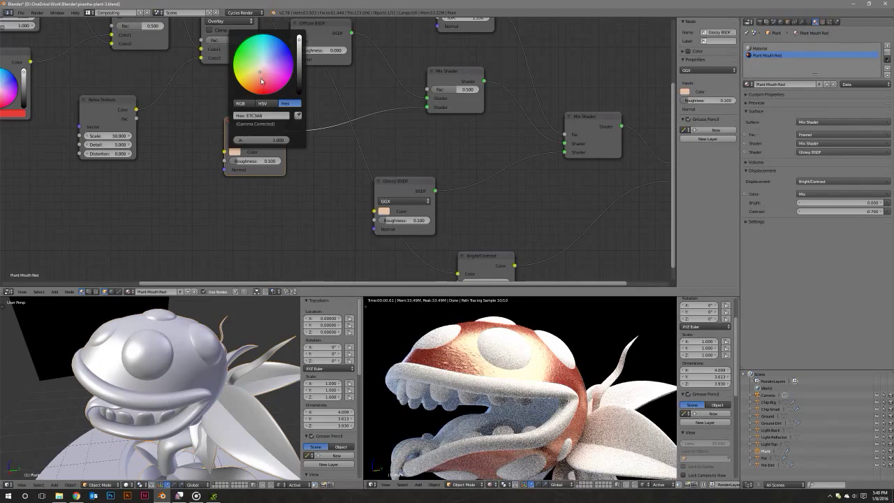
middle_drag(188, 126, 303, 150)
drag(147, 84, 340, 174)
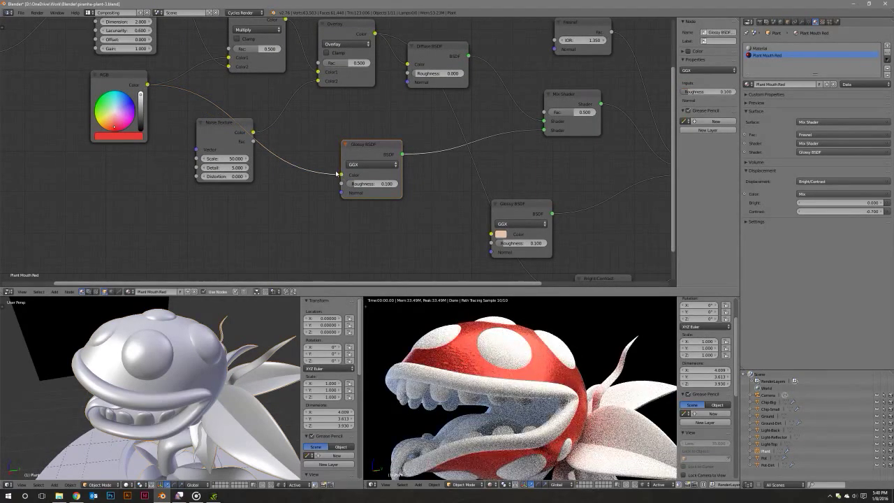
middle_drag(533, 190, 347, 143)
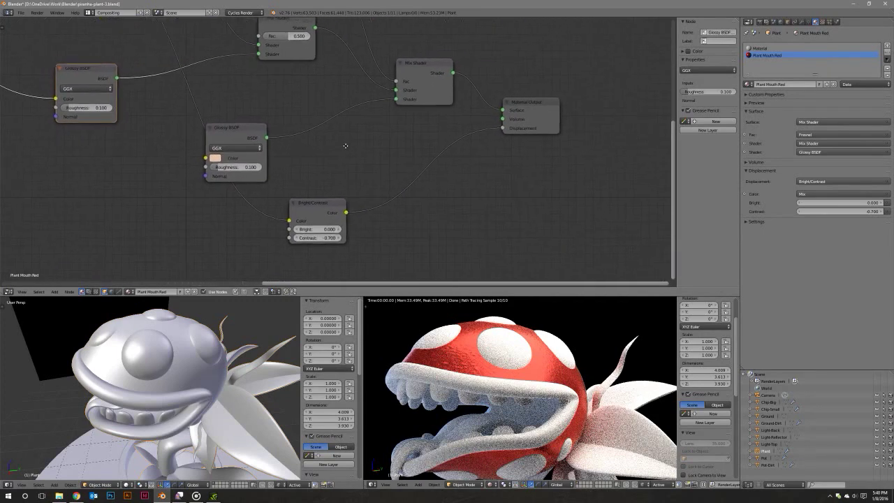
middle_drag(366, 194, 448, 190)
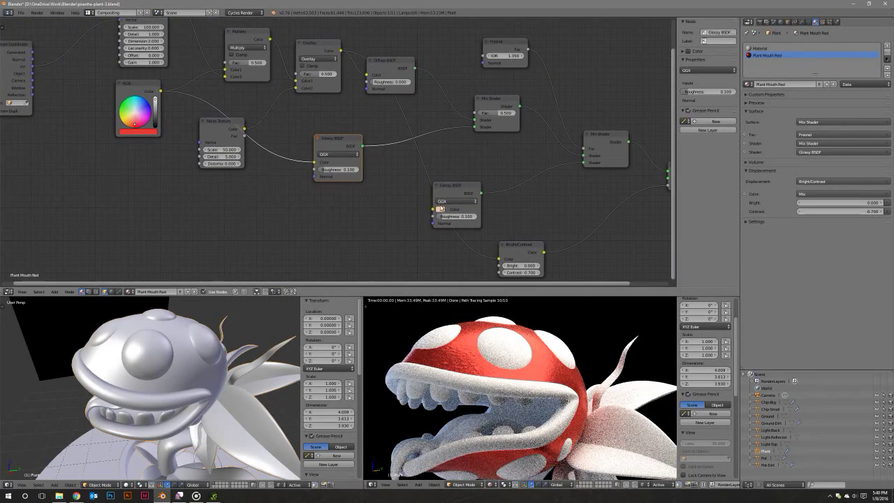
scroll(440, 208, up, 2)
Set the Glossy BSDF Roughness to 0.2.
middle_drag(422, 201, 364, 184)
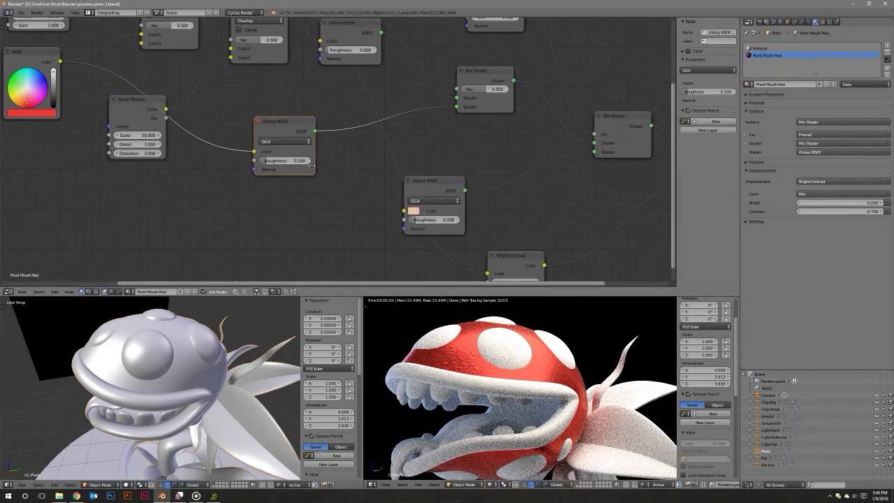
click(283, 162)
text(2)
key(Return)
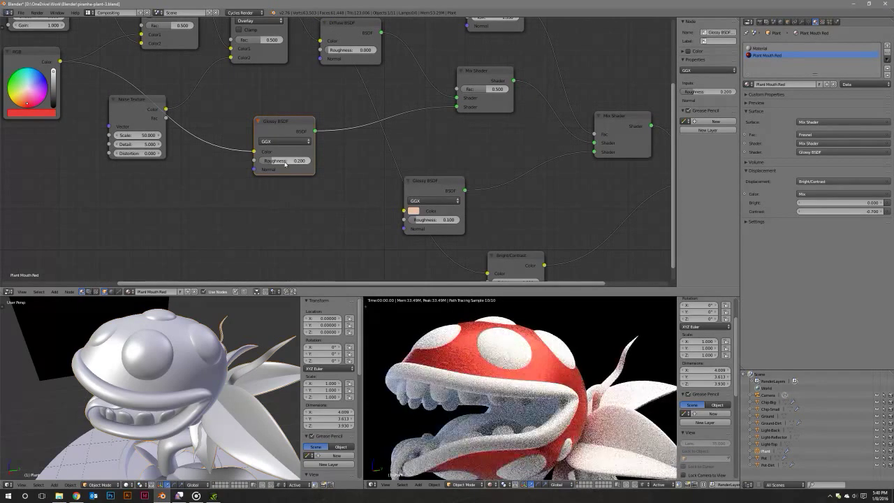
click(283, 161)
text(0)
key(Return)
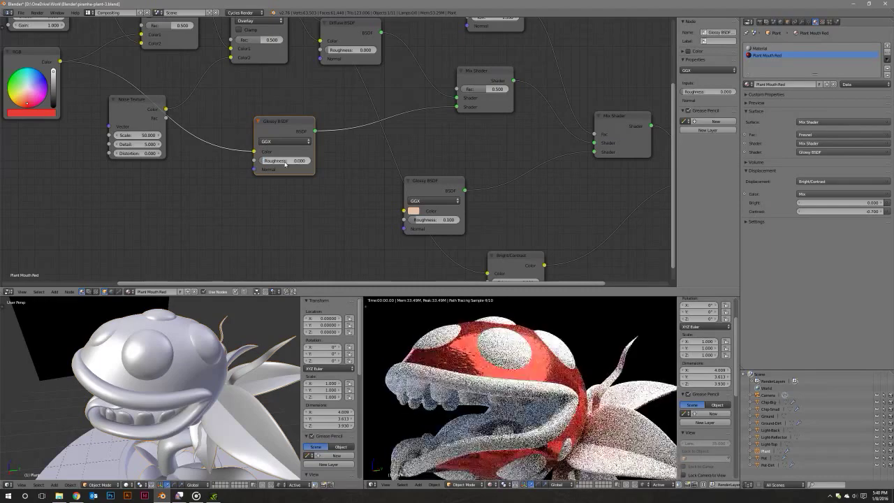
click(283, 161)
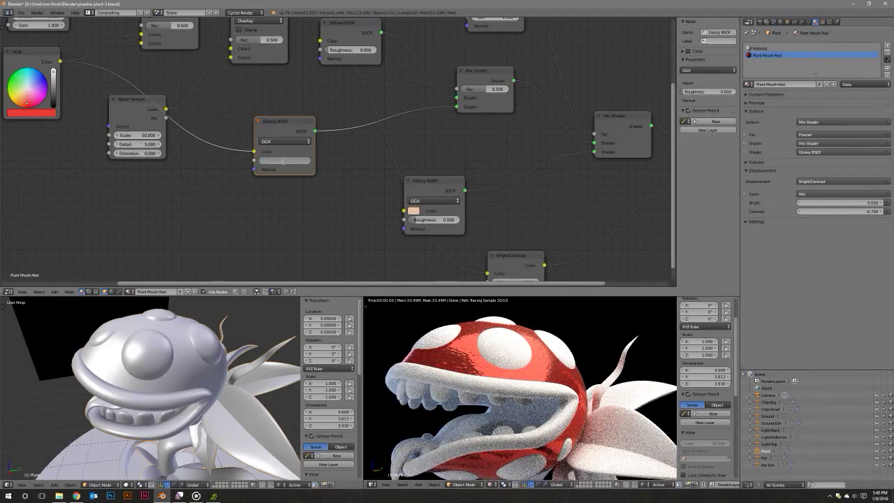
text(0.2)
key(Return)
Set the Mix Shader factor to 0.25.
middle_drag(484, 90, 468, 115)
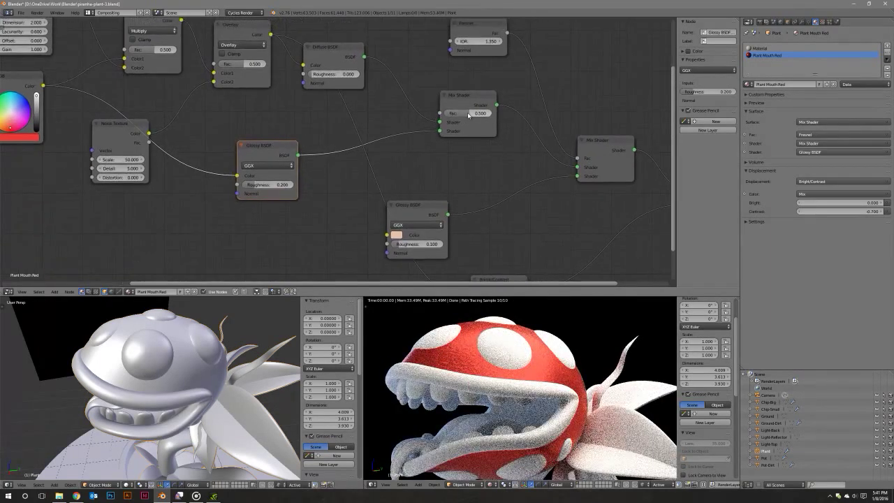
click(468, 114)
text(0.2)
key(Return)
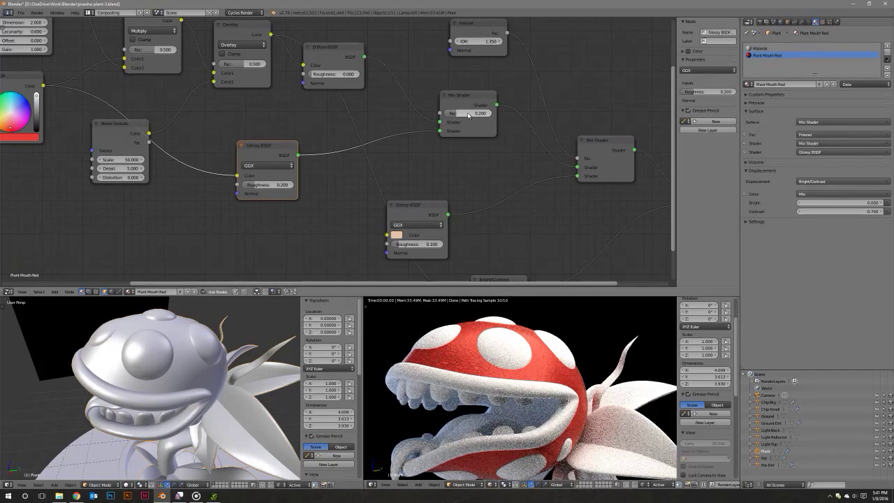
drag(468, 115, 531, 115)
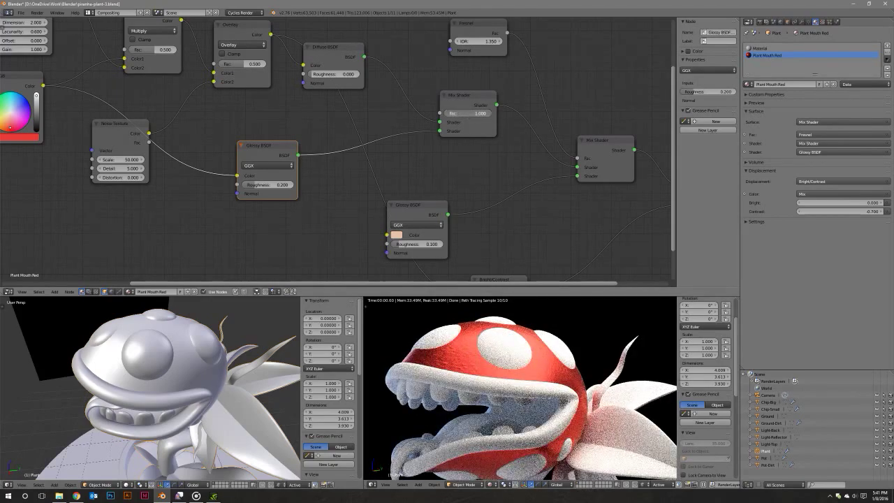
click(471, 113)
text(0.0)
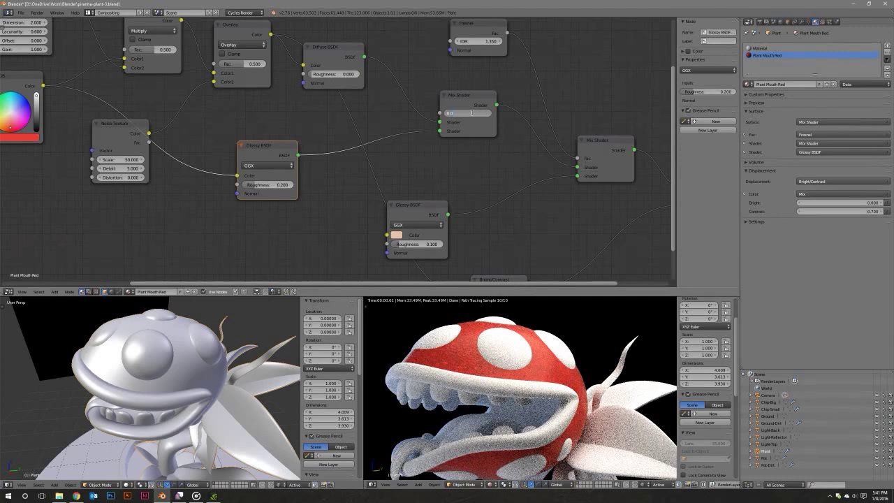
text(25)
key(Return)
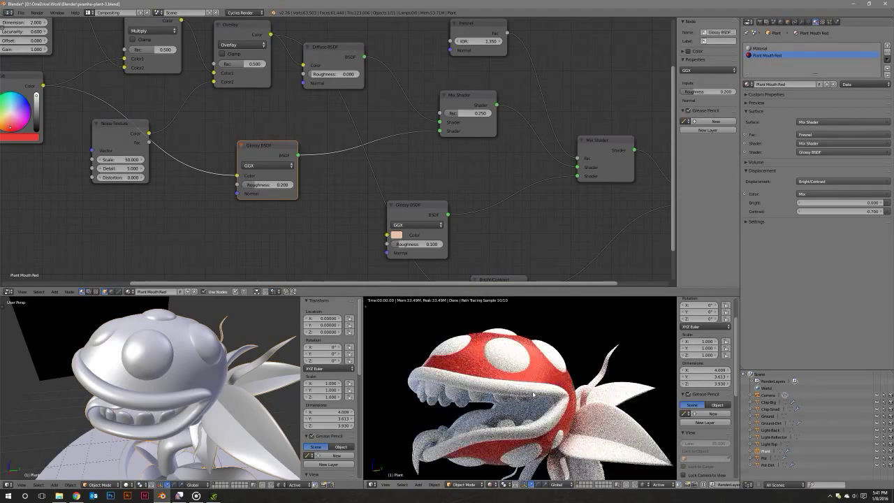
Orbit the rendered plant to check the head from the side.
mouse_move(539, 396)
middle_down()
mouse_move(489, 391)
mouse_move(518, 392)
middle_up()
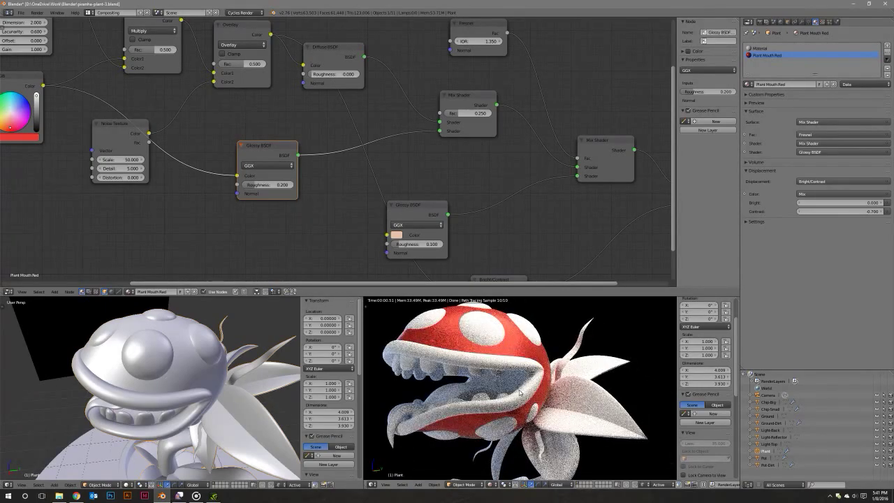
mouse_move(519, 387)
middle_down()
mouse_move(501, 377)
mouse_move(510, 391)
mouse_move(489, 422)
mouse_move(528, 424)
middle_up()
scroll(513, 404, up, 6)
scroll(529, 424, down, 3)
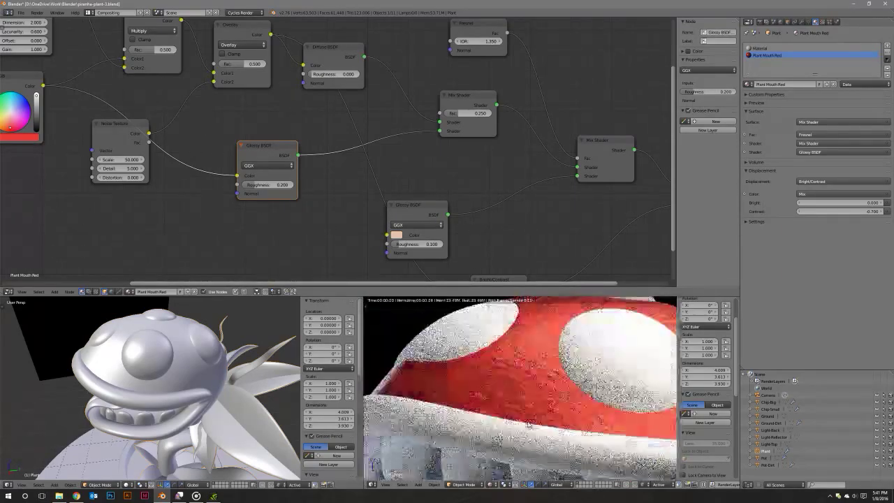
Set the Musgrave Texture to Scale 150 and Detail 2.
middle_drag(237, 137, 247, 150)
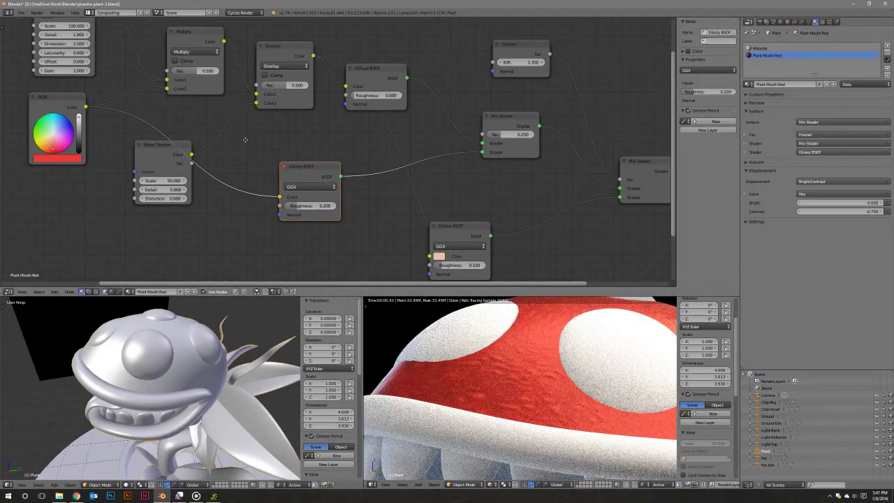
click(179, 97)
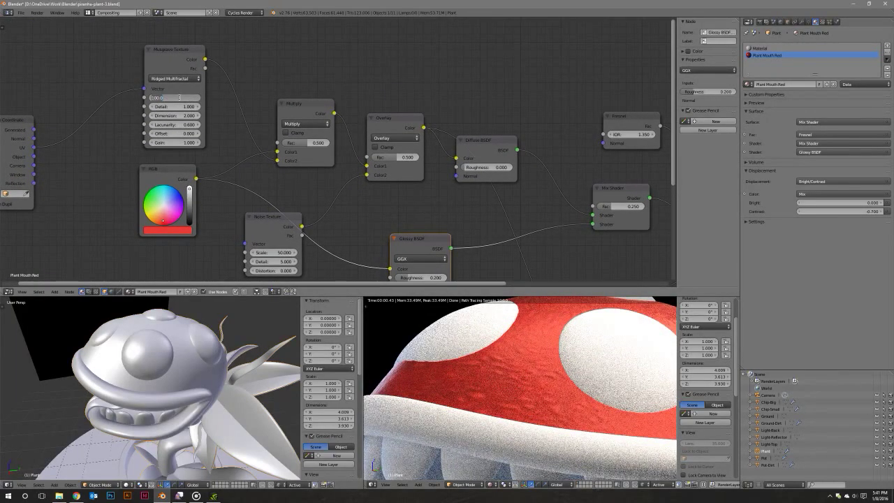
text(150)
key(Return)
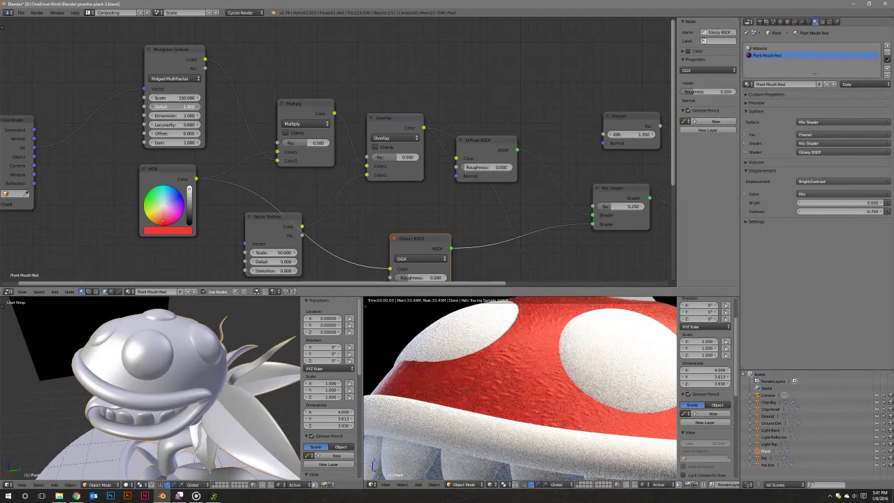
drag(155, 106, 179, 106)
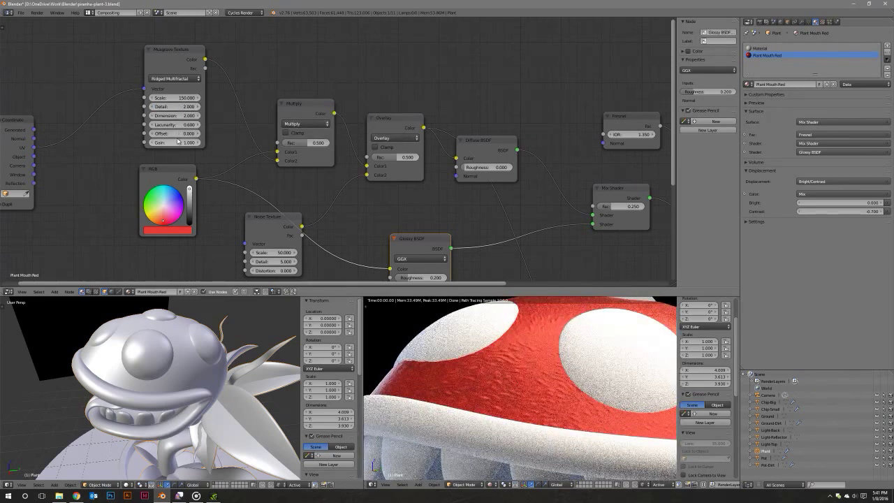
Set the Noise Texture Distortion to 0.5.
middle_drag(277, 220, 226, 157)
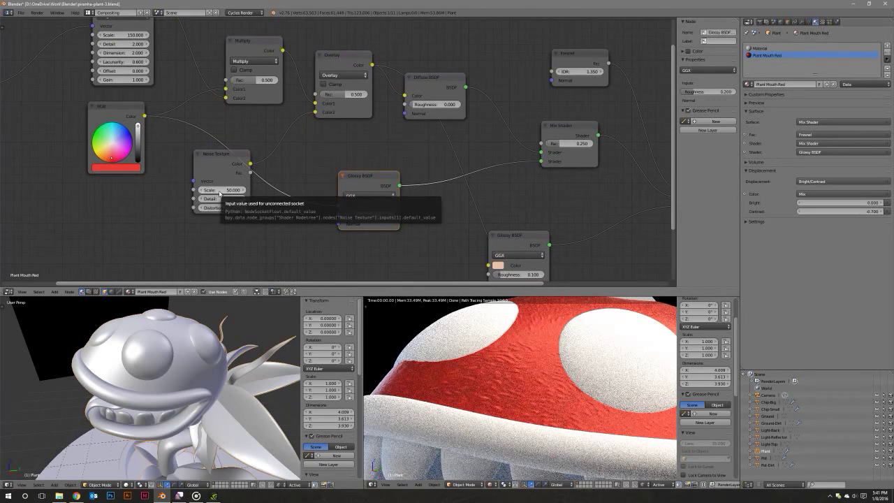
click(217, 207)
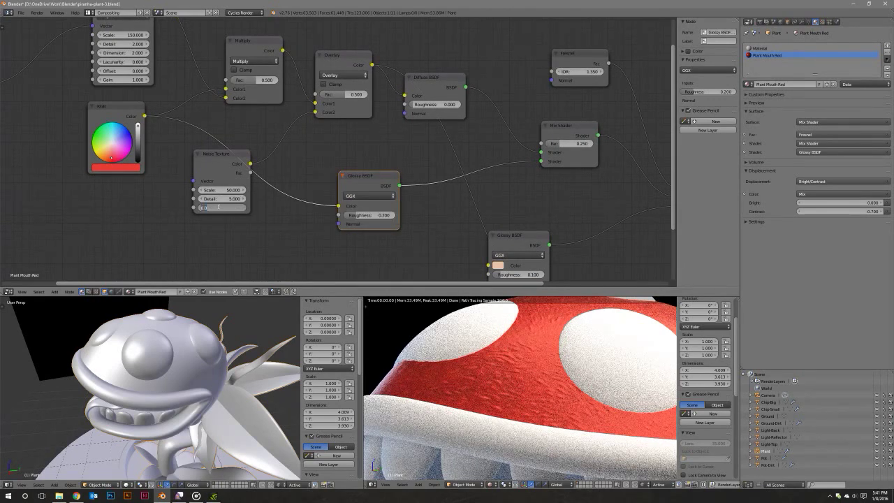
text(.5)
key(Return)
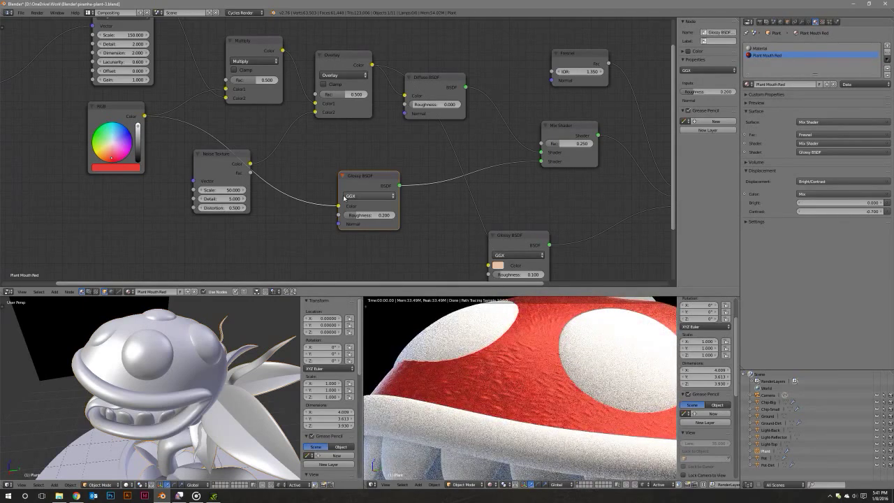
Raise the Overlay mix factor from 0.75 to 1.
middle_drag(289, 163, 305, 178)
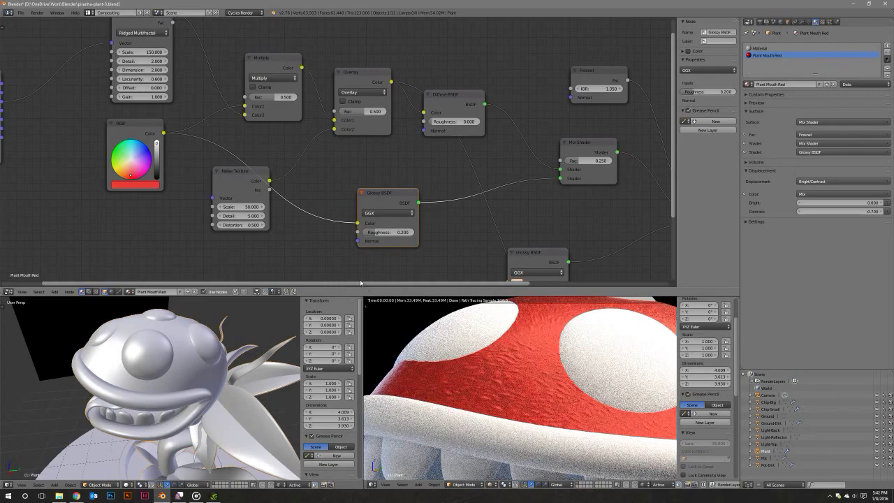
mouse_move(530, 454)
middle_down()
mouse_move(547, 423)
mouse_move(521, 399)
middle_up()
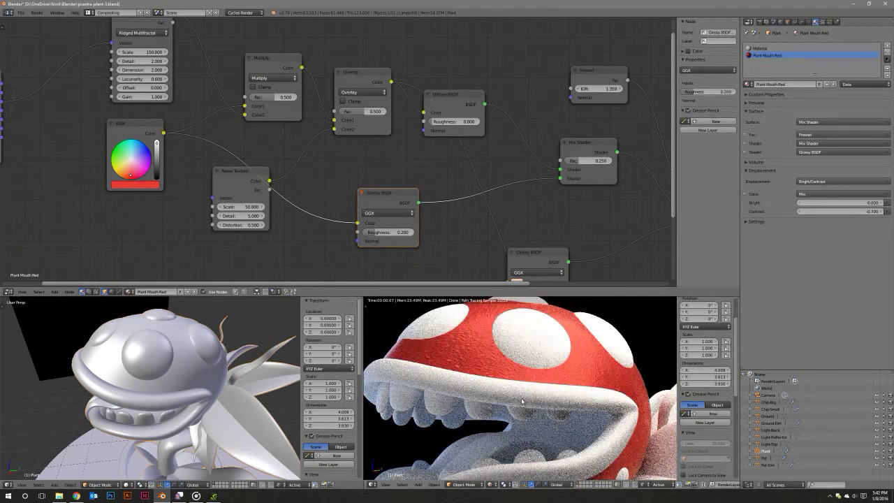
middle_drag(368, 161, 355, 166)
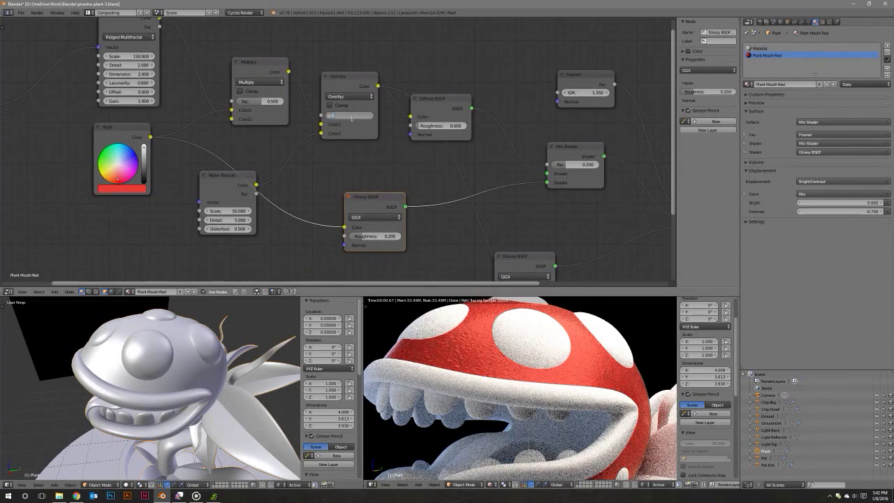
click(350, 116)
text(.25)
key(Return)
click(352, 120)
text(1)
key(Return)
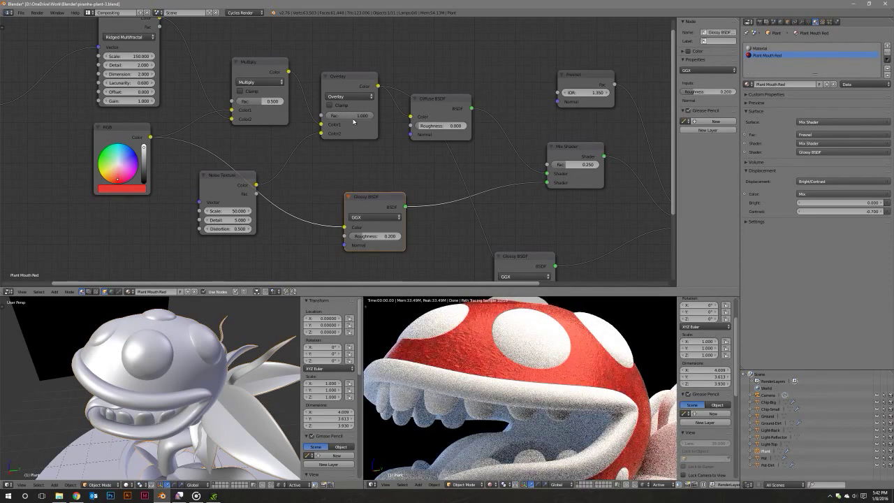
Inspect the speckled red head in the render and bring the Mix Shader and Material Output into view.
middle_drag(549, 411, 544, 354)
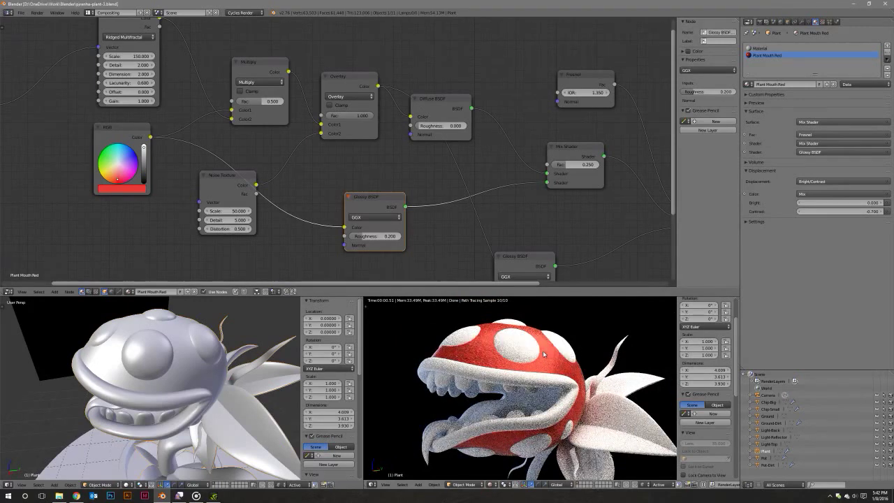
middle_drag(498, 225, 342, 194)
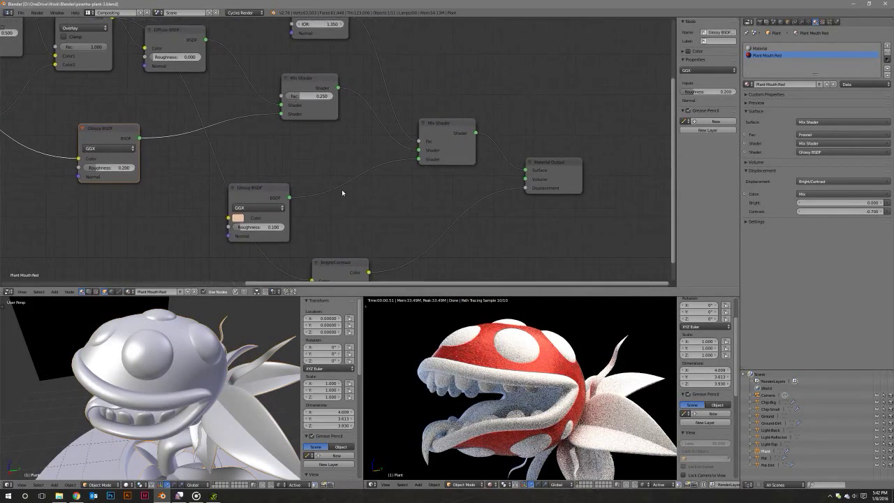
scroll(342, 194, down, 2)
middle_drag(389, 219, 417, 210)
ctrl+scroll(418, 210, up, 3)
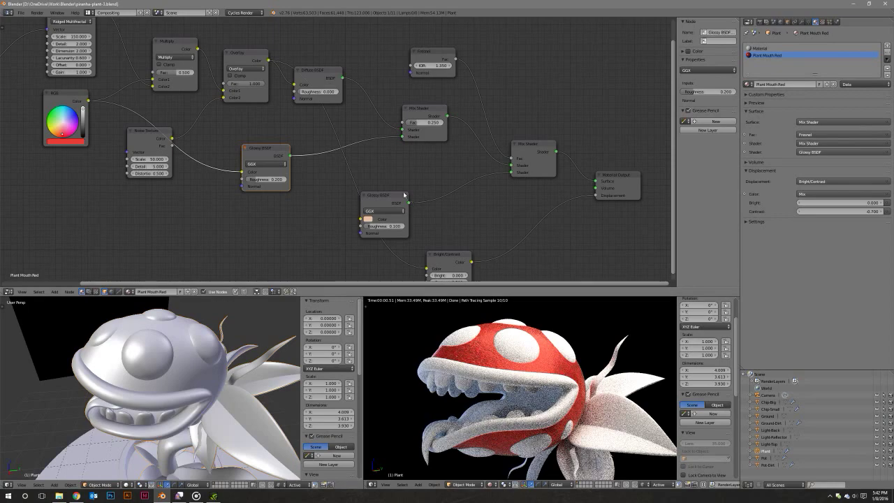
middle_drag(174, 367, 188, 358)
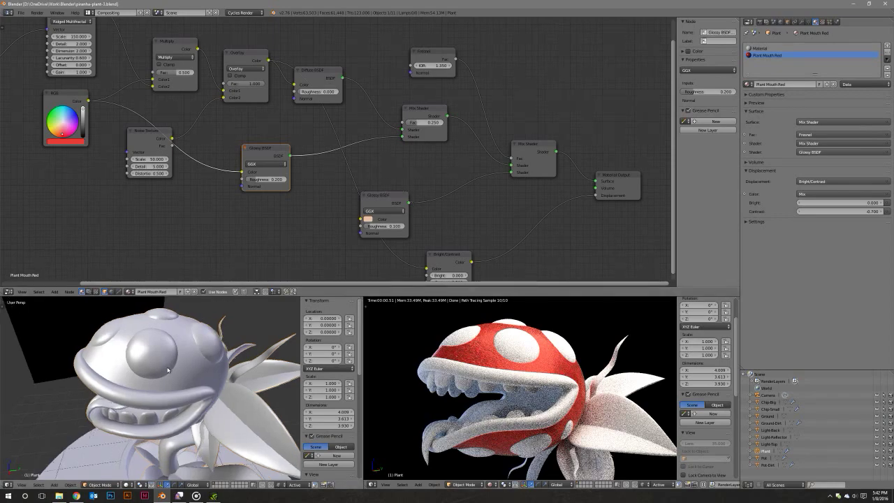
scroll(187, 358, up, 3)
Select the whole connected tongue piece of the plant mesh in Edit Mode.
scroll(187, 359, up, 2)
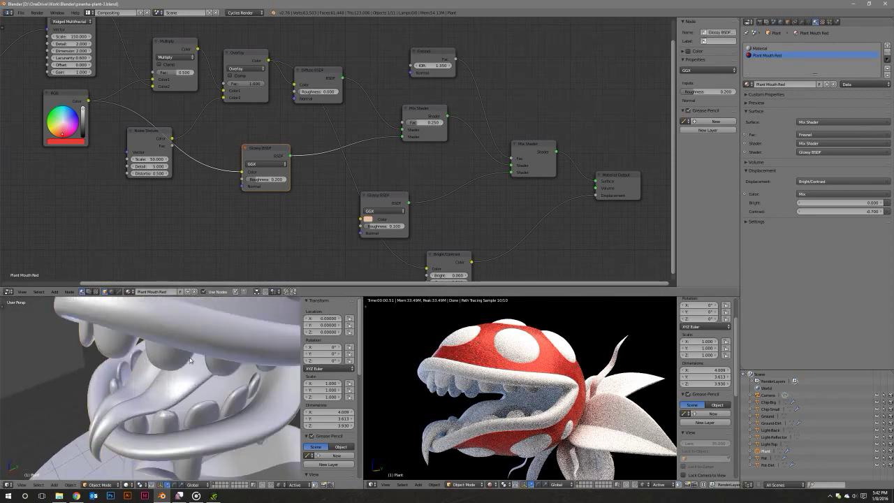
key(Tab)
right_click(183, 361)
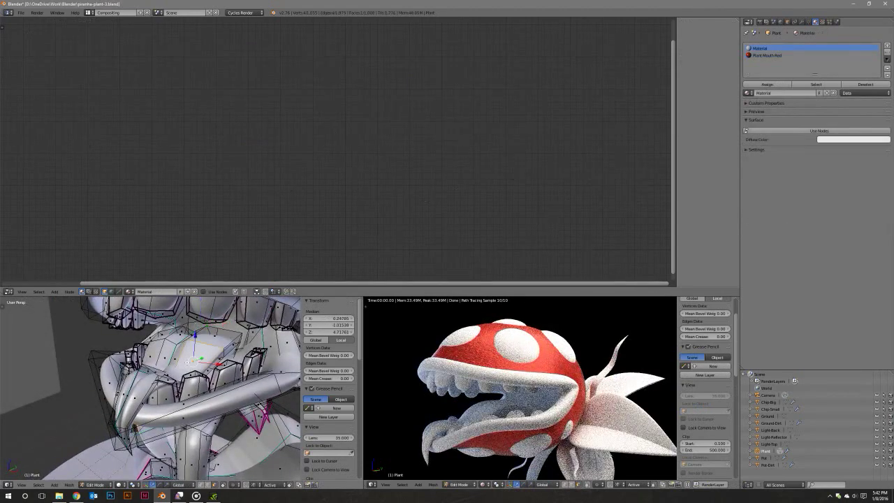
key(l)
middle_drag(187, 362, 203, 367)
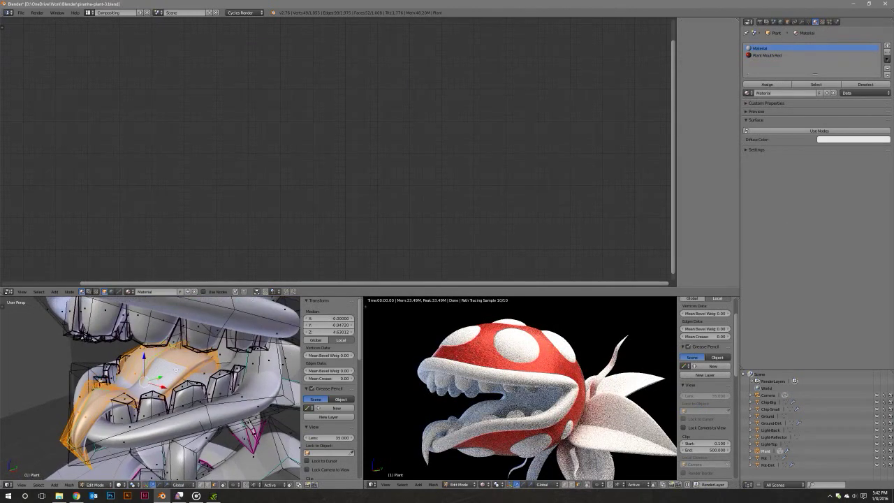
Add a third material slot with a new material named Tongue using a default Diffuse BSDF.
click(887, 46)
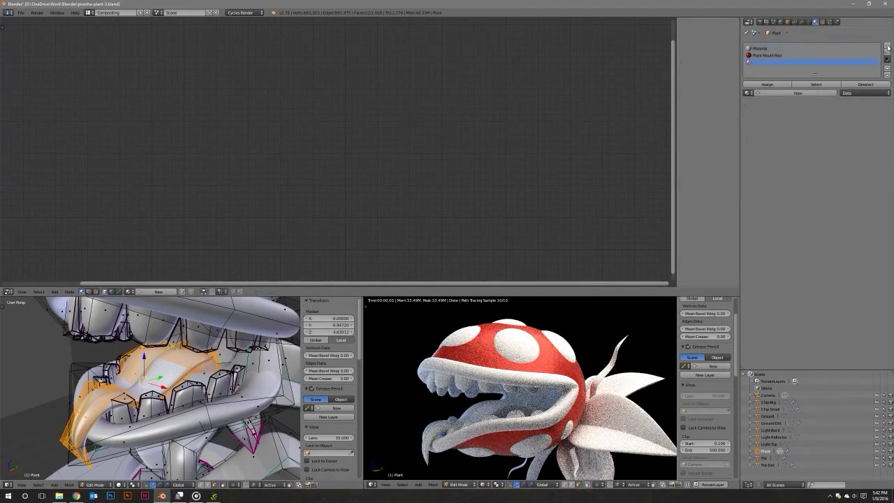
click(778, 93)
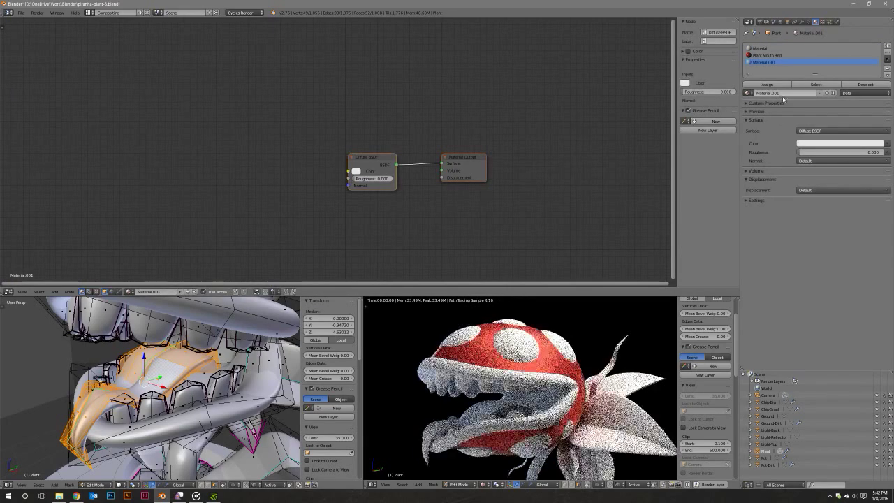
text(Teeth)
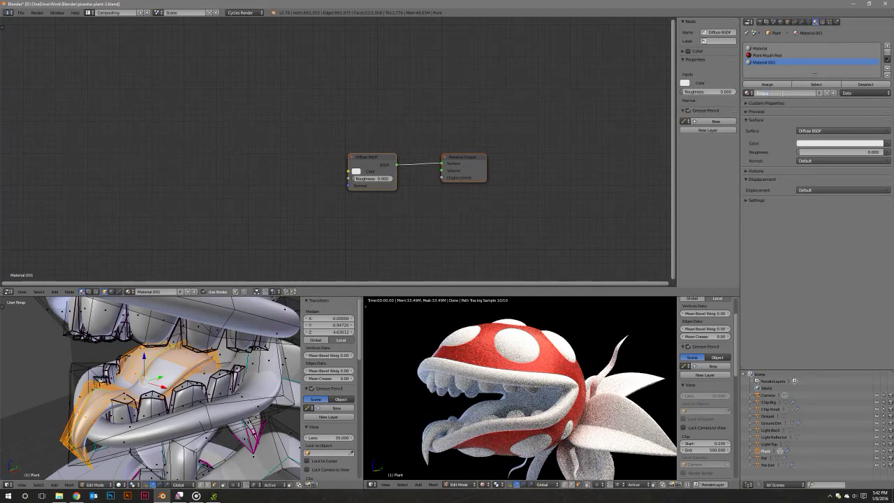
key(Return)
drag(376, 154, 303, 101)
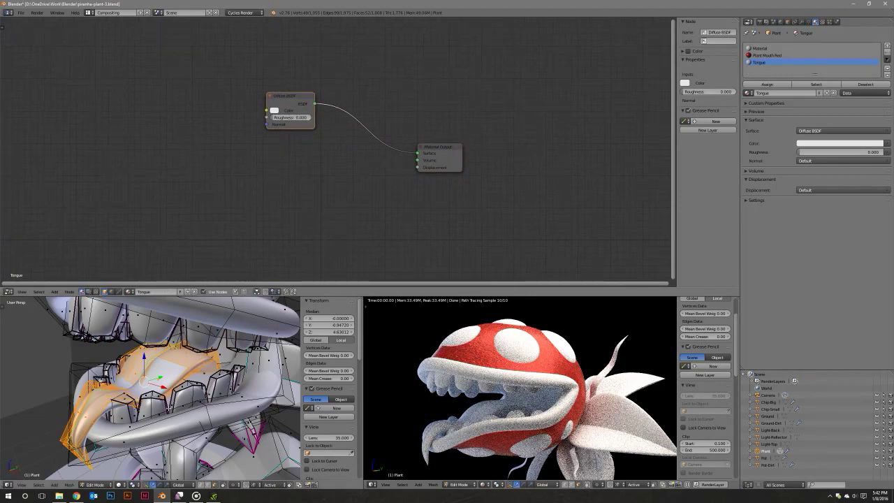
key(Tab)
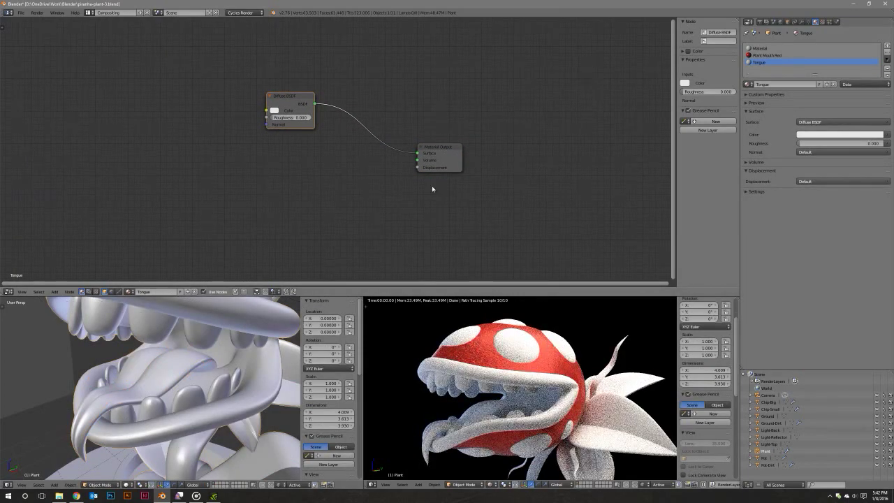
Feed a pink RGB colour node into the Tongue material's Diffuse BSDF colour.
key(shift+a)
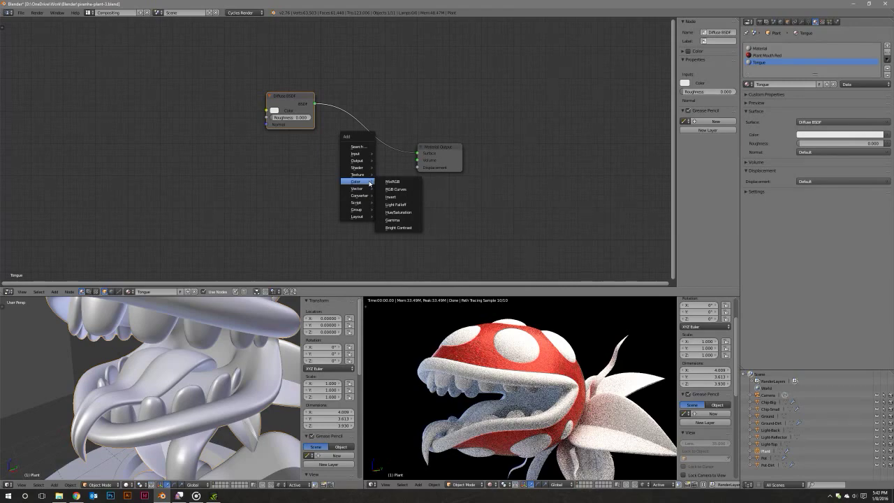
click(401, 221)
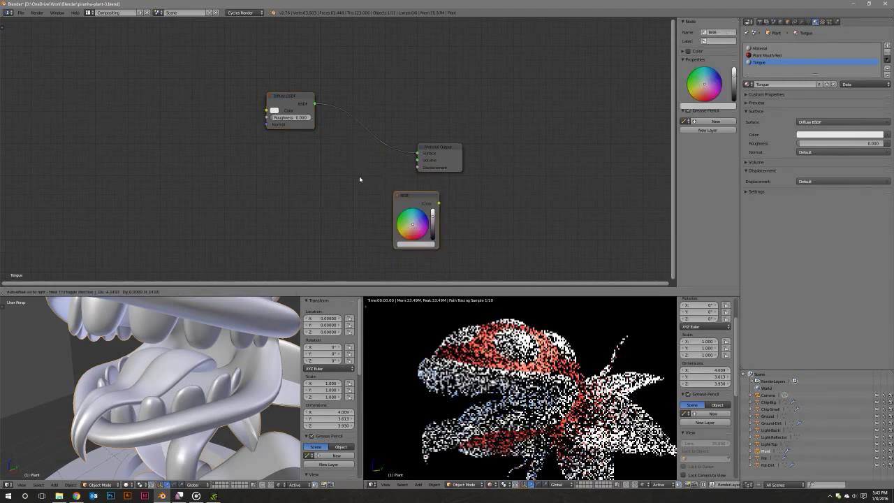
drag(152, 134, 154, 133)
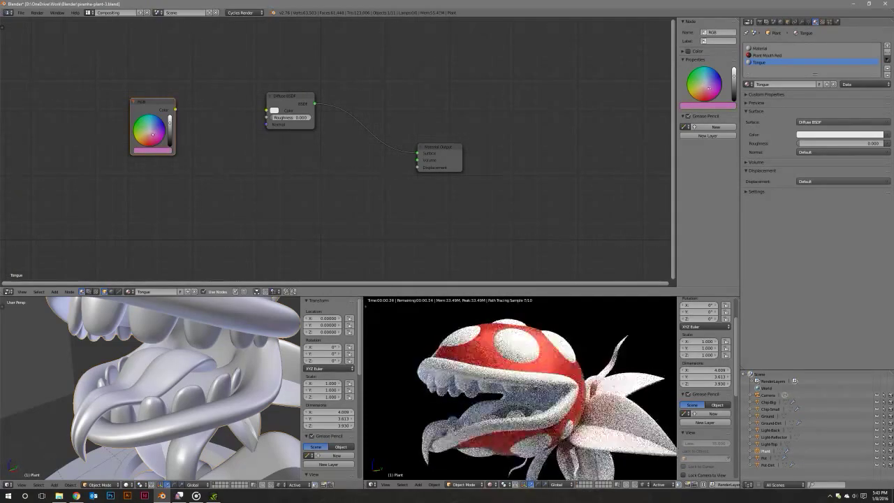
drag(174, 111, 269, 110)
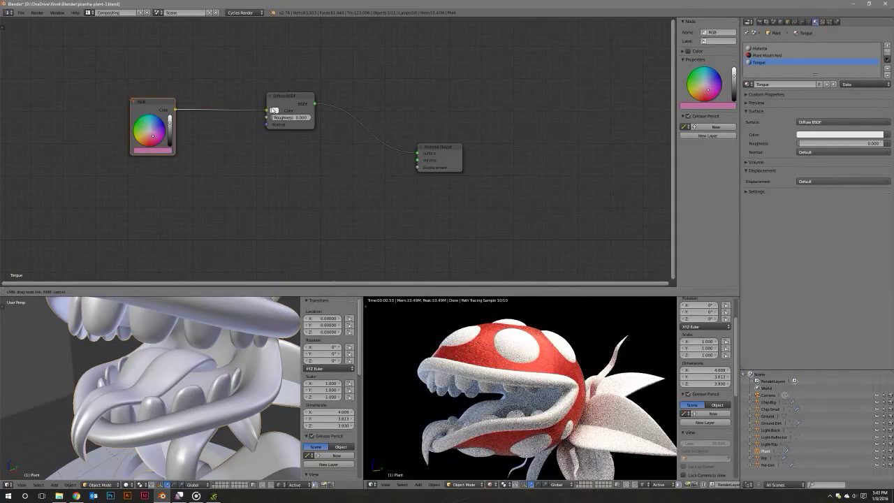
drag(153, 106, 161, 59)
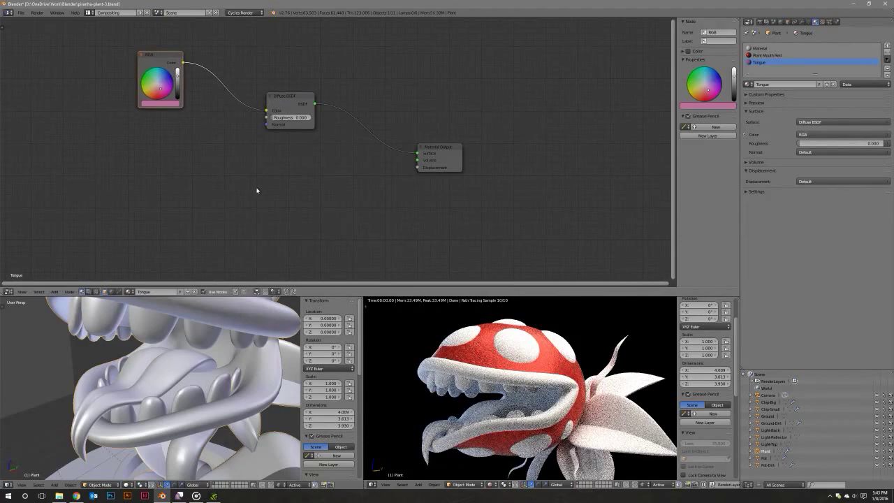
Assign the Tongue material to the selected tongue faces and make the pink slightly lighter.
key(Tab)
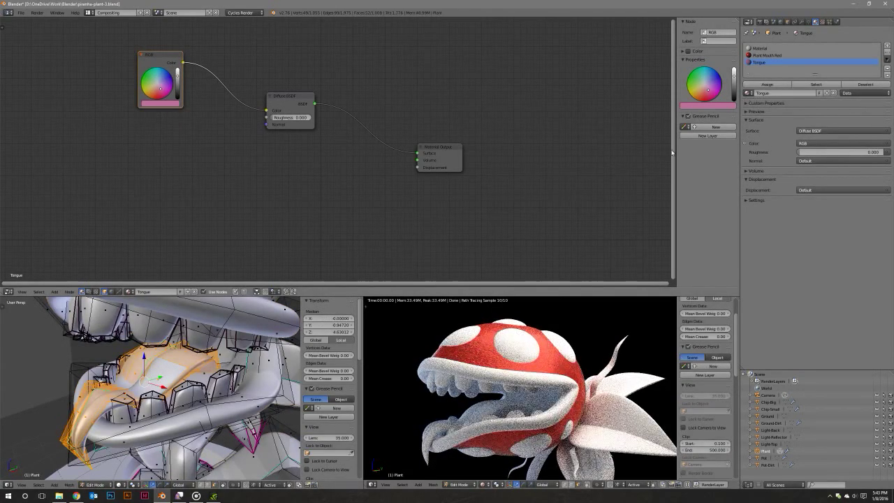
click(773, 84)
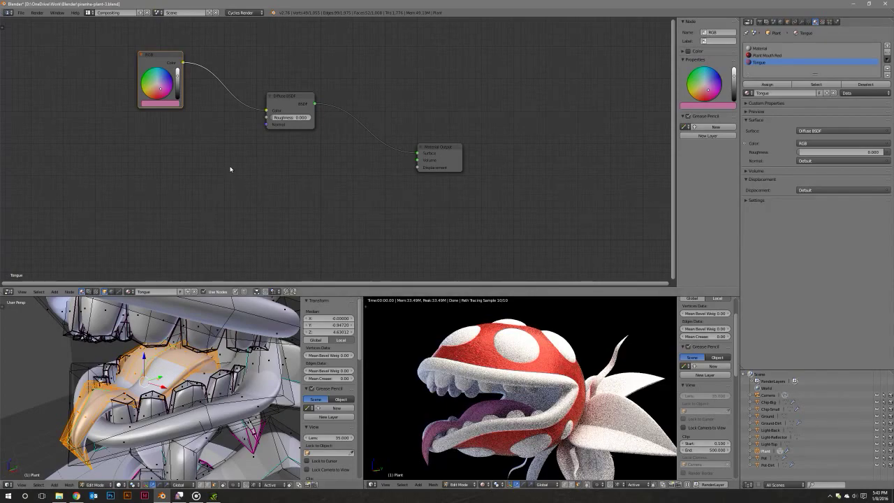
key(Tab)
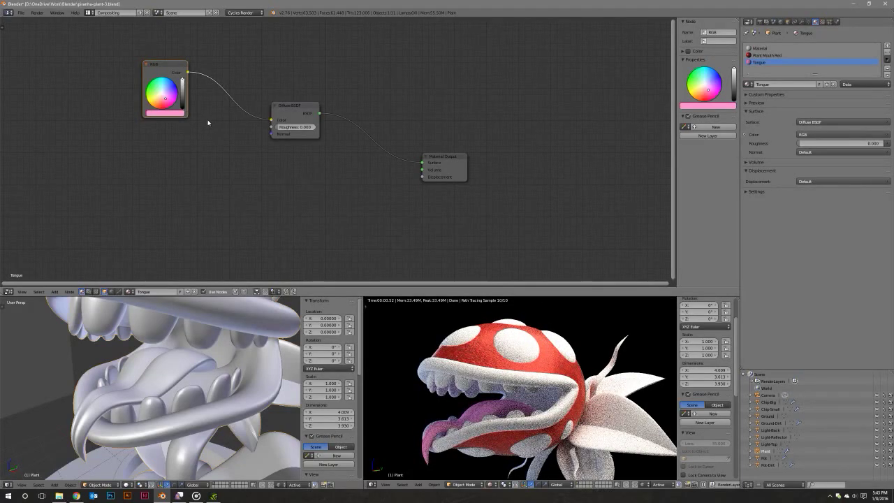
drag(181, 68, 171, 60)
key(Home)
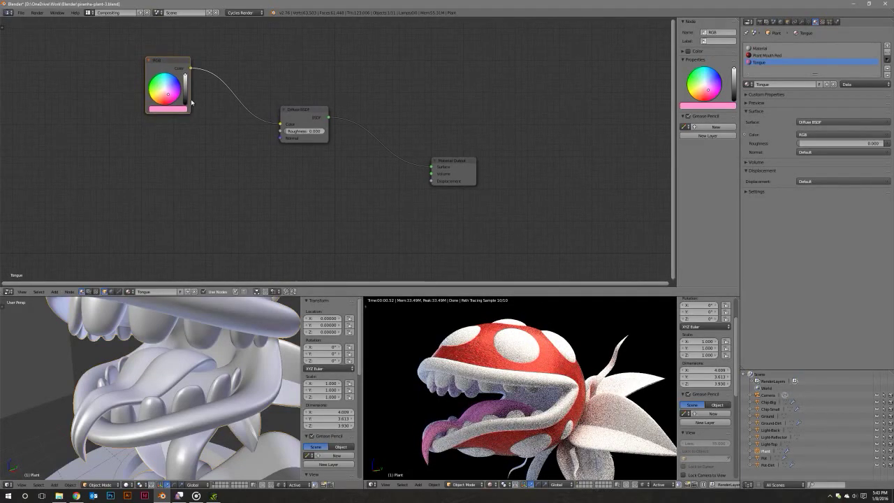
drag(168, 95, 167, 92)
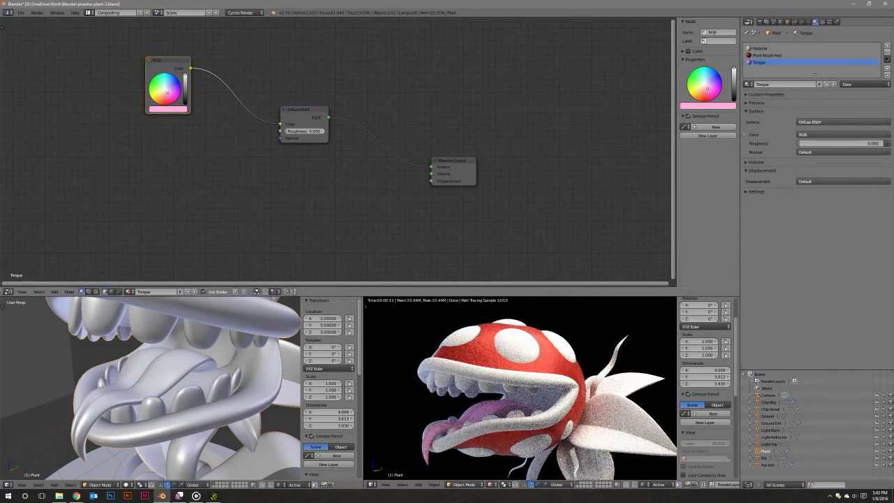
key(Home)
key(shift+a)
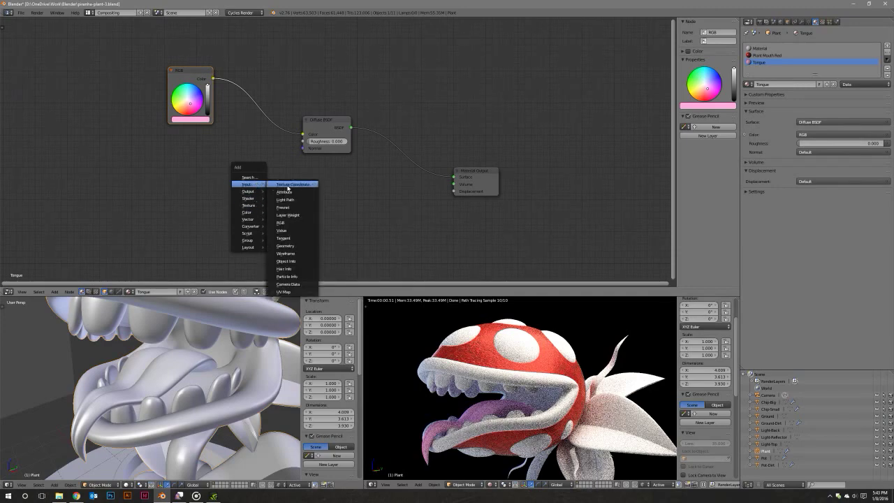
Add a Texture Coordinate node at the left and a Glossy BSDF below the diffuse shader.
click(293, 265)
click(49, 74)
key(shift+a)
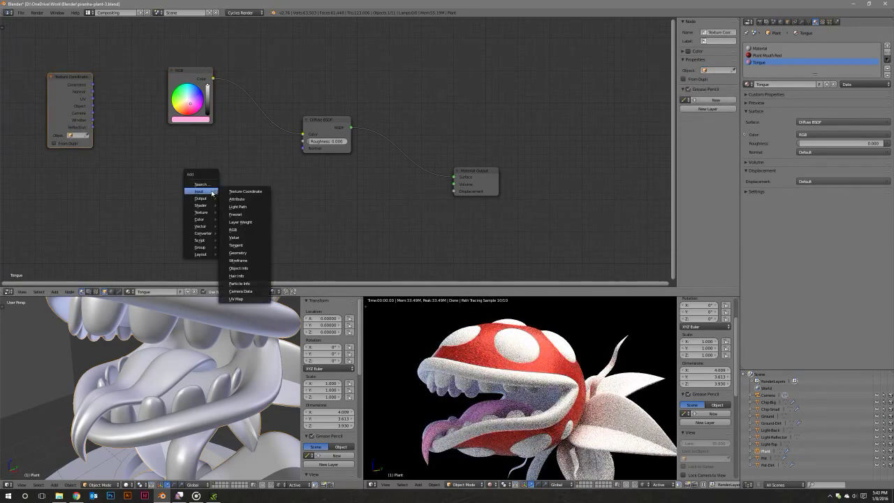
mouse_move(201, 206)
click(244, 228)
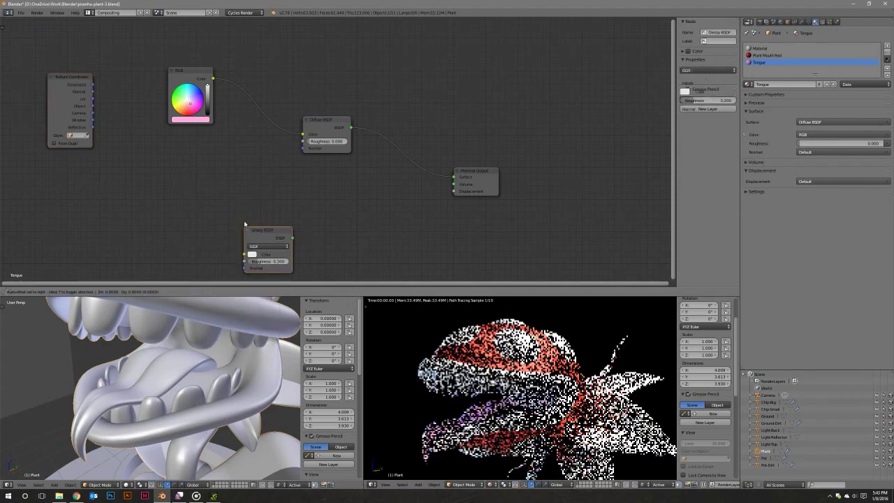
click(200, 173)
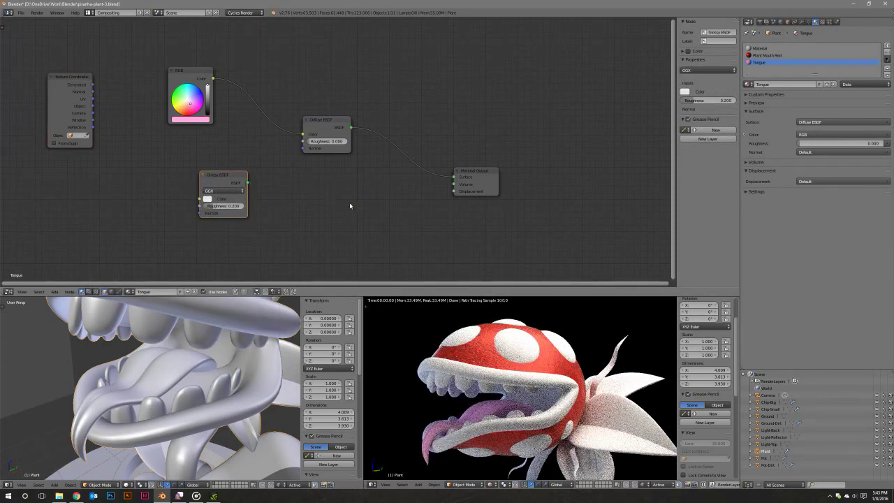
Insert a Mix Shader between the diffuse and Material Output, with the Glossy BSDF as its second shader.
key(shift+a)
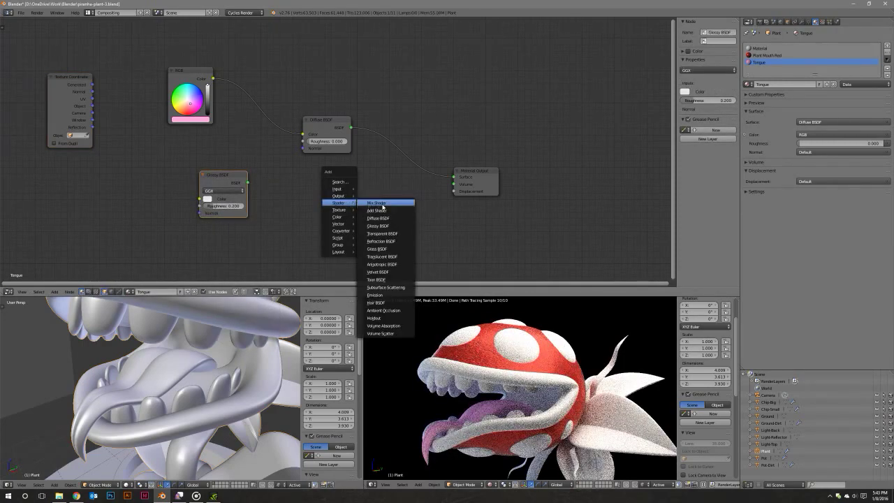
click(377, 203)
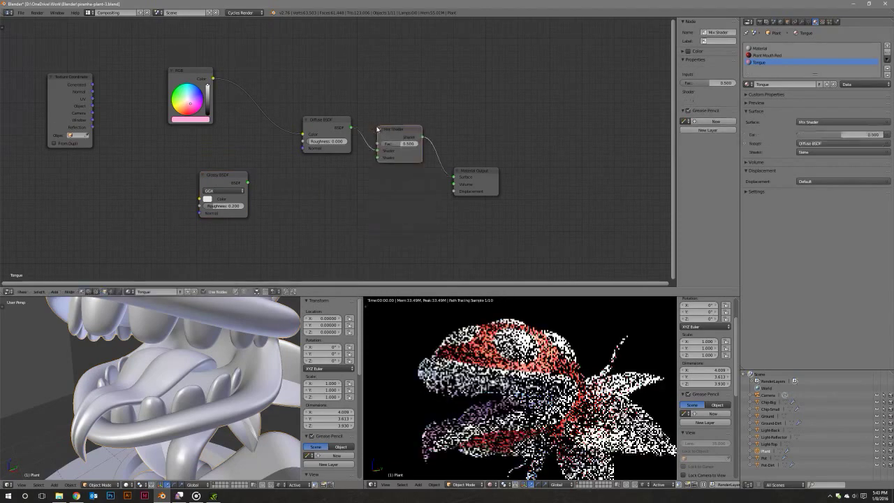
click(375, 143)
middle_drag(316, 120, 305, 118)
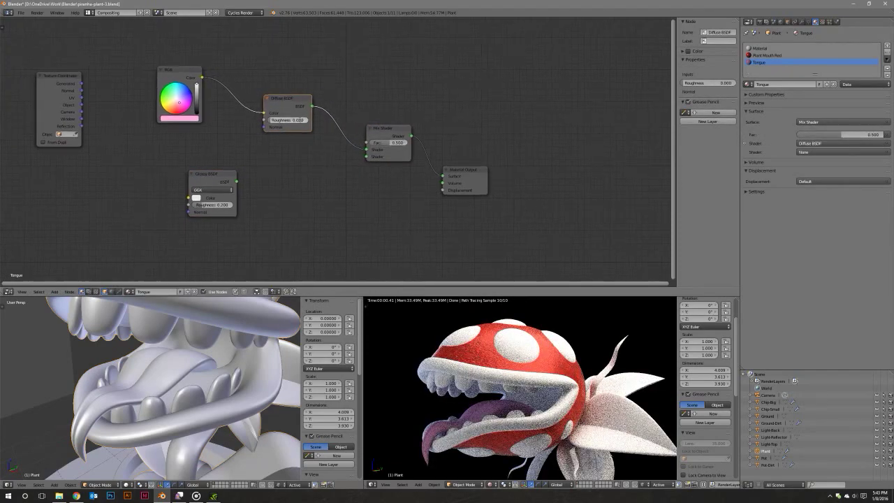
click(386, 132)
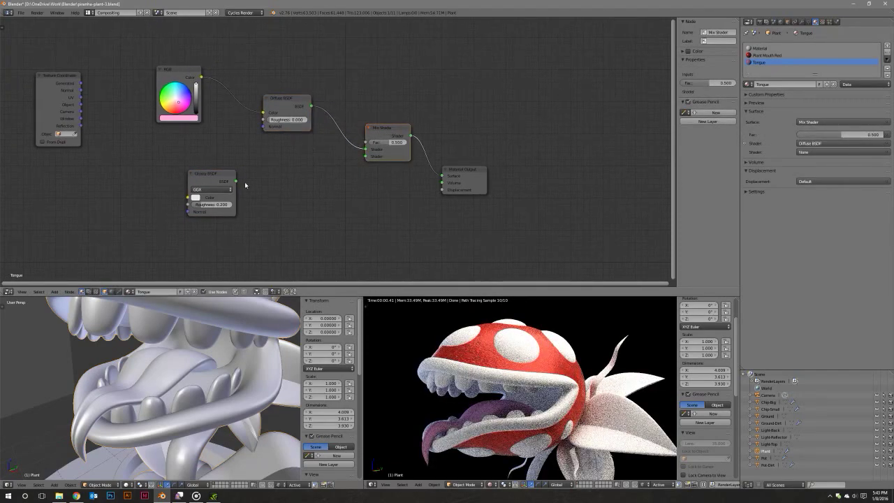
drag(236, 181, 365, 155)
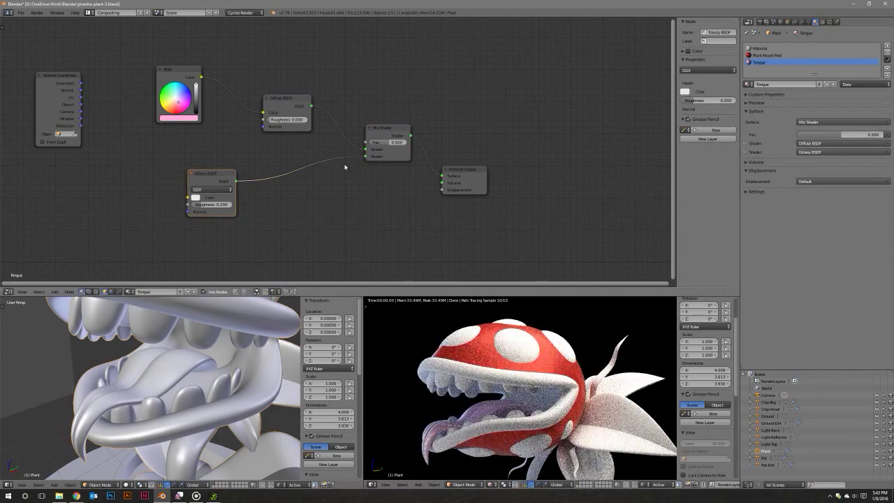
drag(213, 174, 238, 184)
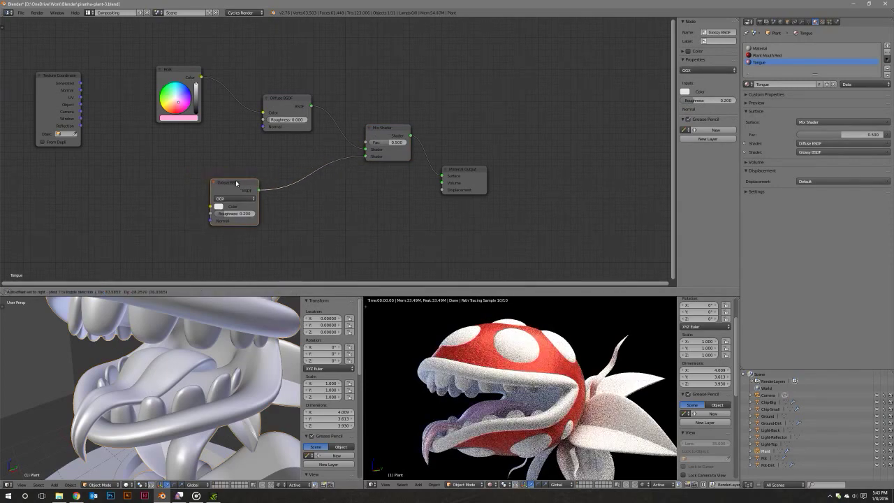
mouse_move(250, 192)
middle_down()
mouse_move(295, 187)
mouse_move(276, 154)
middle_up()
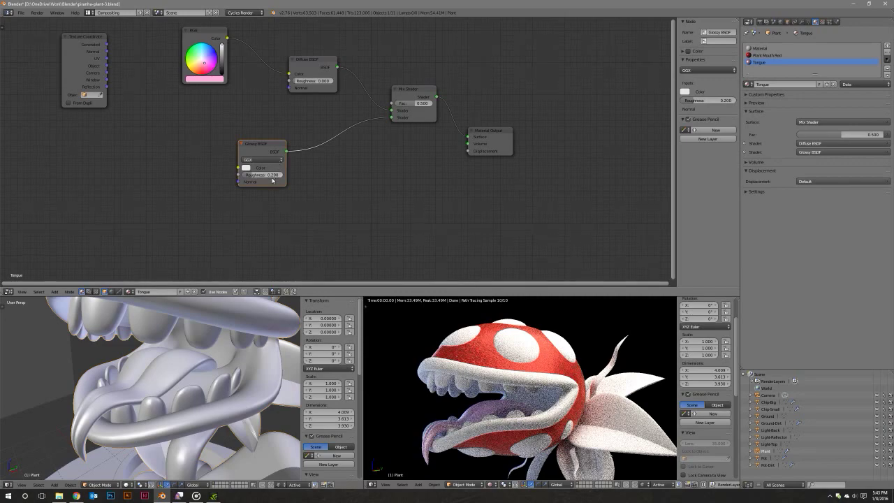
Try Glossy BSDF roughness at 0.05 and 0.1, then return it to 0.200.
click(262, 175)
text(0.05)
key(Return)
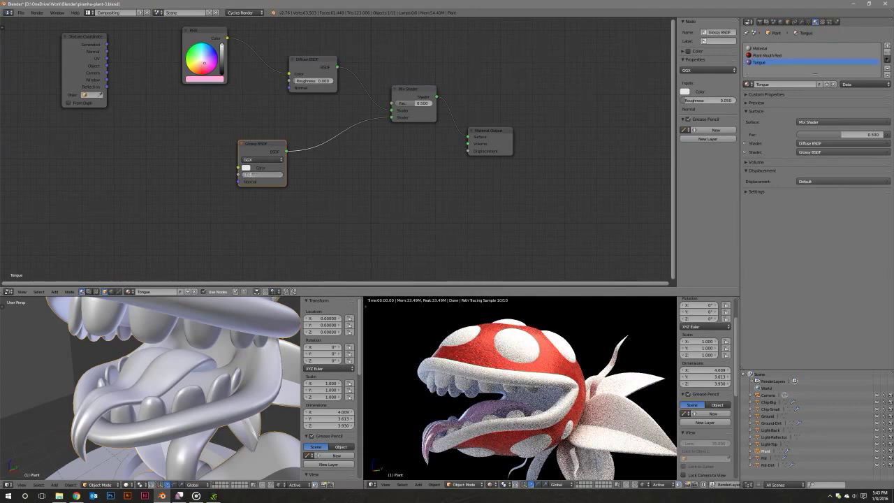
key(Return)
drag(253, 178, 308, 200)
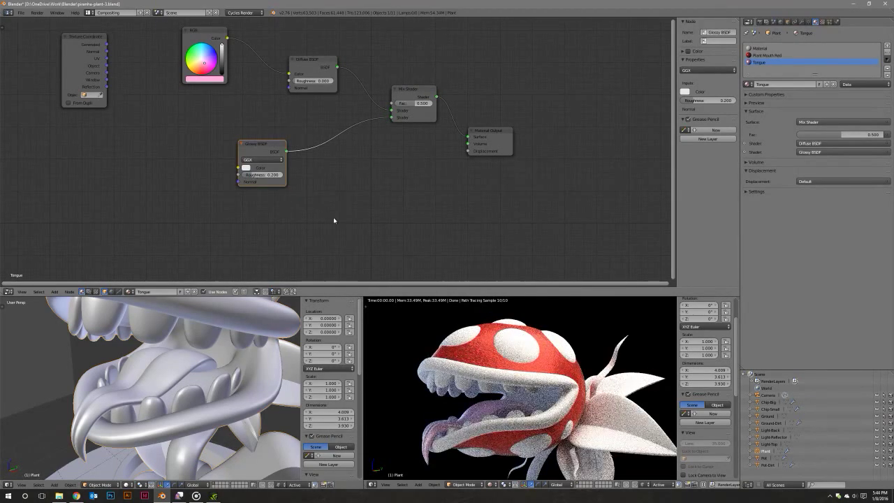
middle_drag(333, 207, 365, 213)
drag(301, 155, 308, 150)
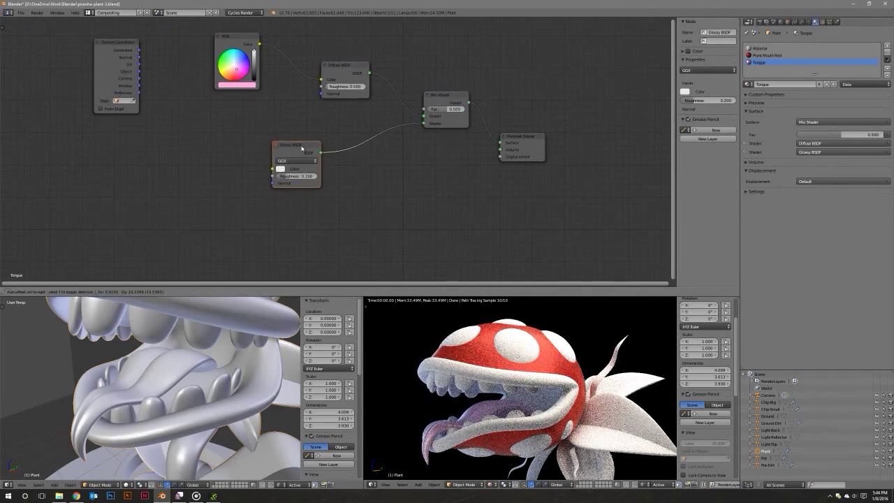
middle_drag(308, 150, 304, 173)
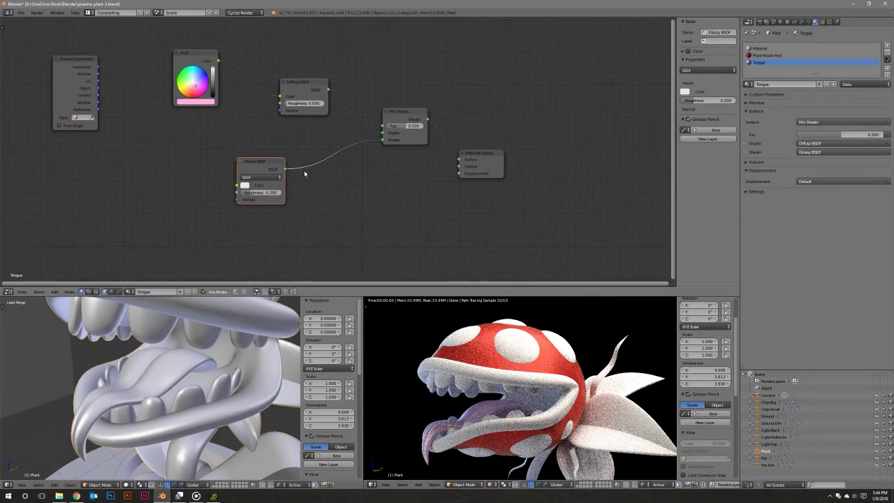
key(shift+a)
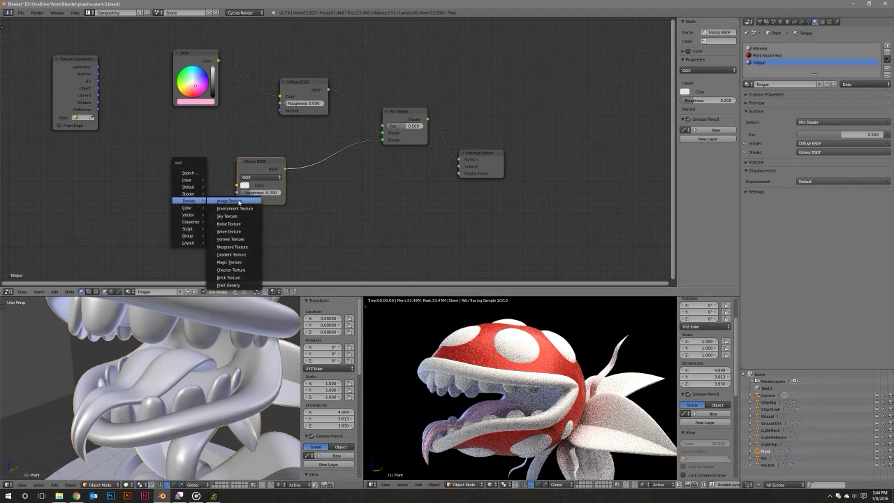
mouse_move(188, 200)
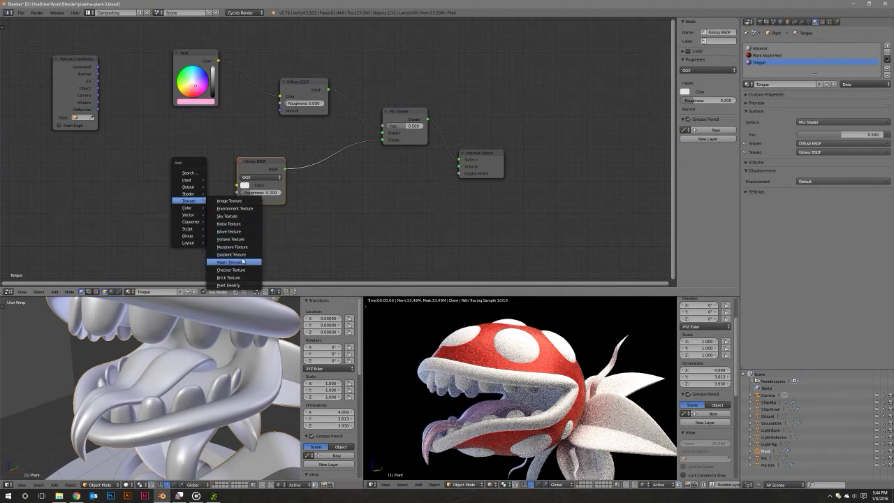
Add a Musgrave Texture and drive the Tongue diffuse colour with it.
click(240, 247)
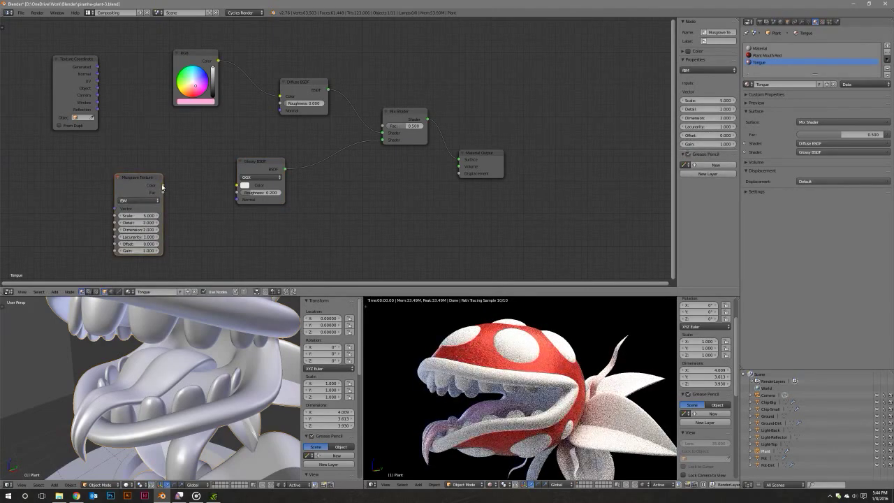
drag(163, 185, 280, 96)
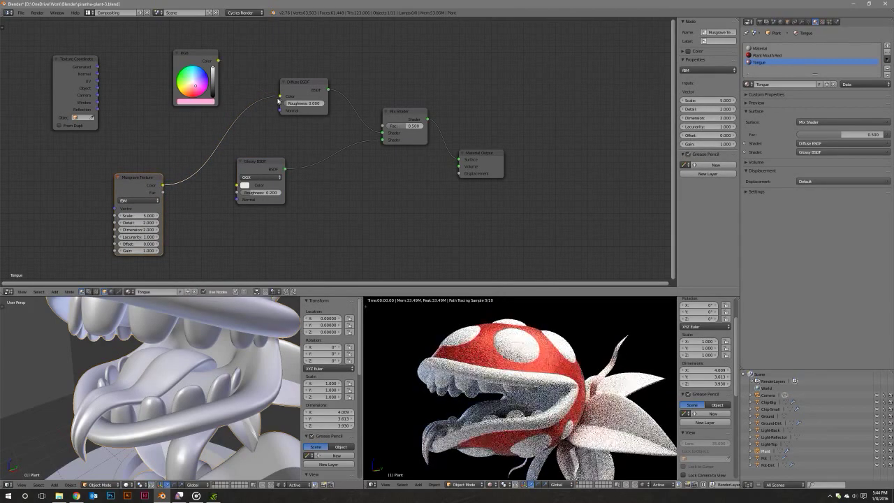
scroll(441, 388, down, 6)
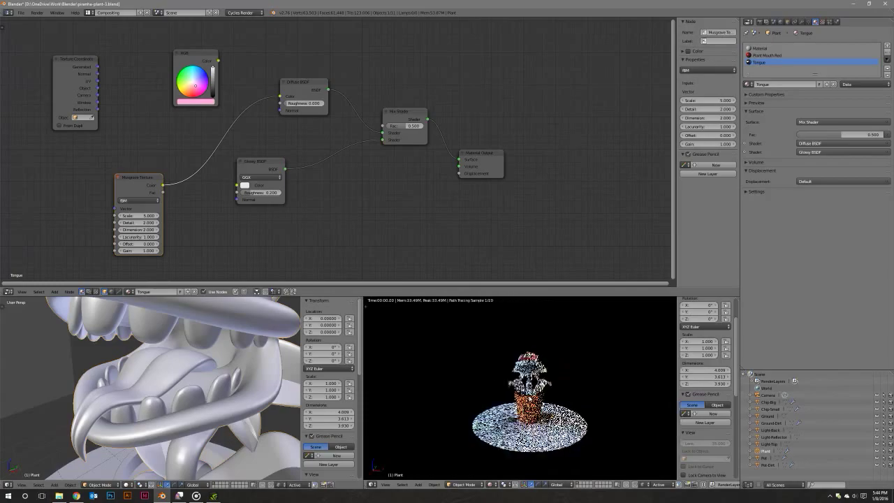
scroll(520, 413, up, 3)
scroll(521, 412, up, 2)
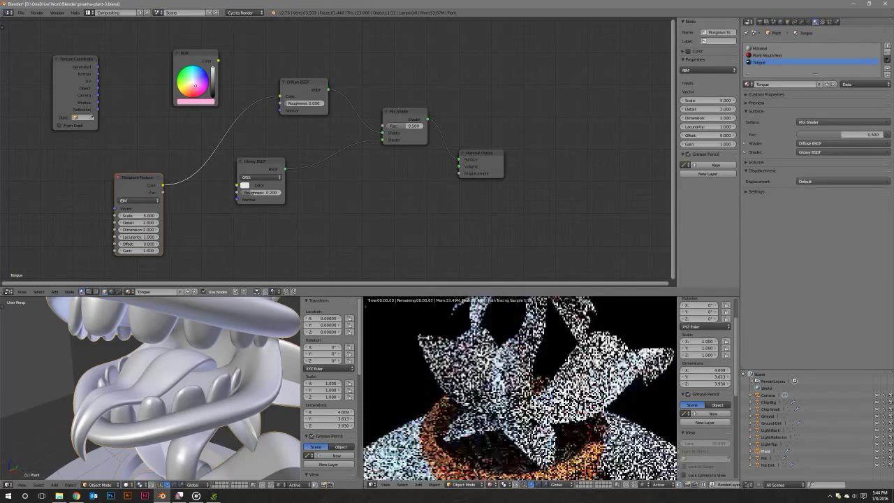
scroll(520, 411, up, 2)
scroll(520, 410, up, 2)
scroll(520, 410, up, 1)
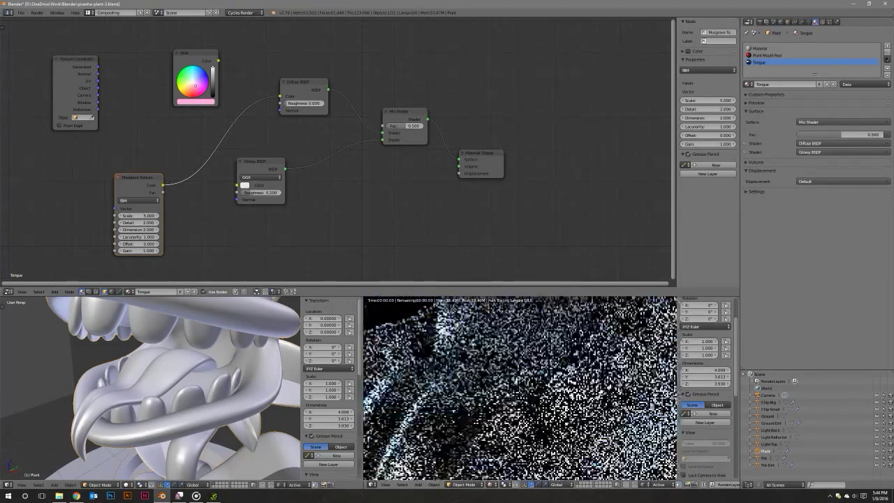
scroll(521, 411, up, 1)
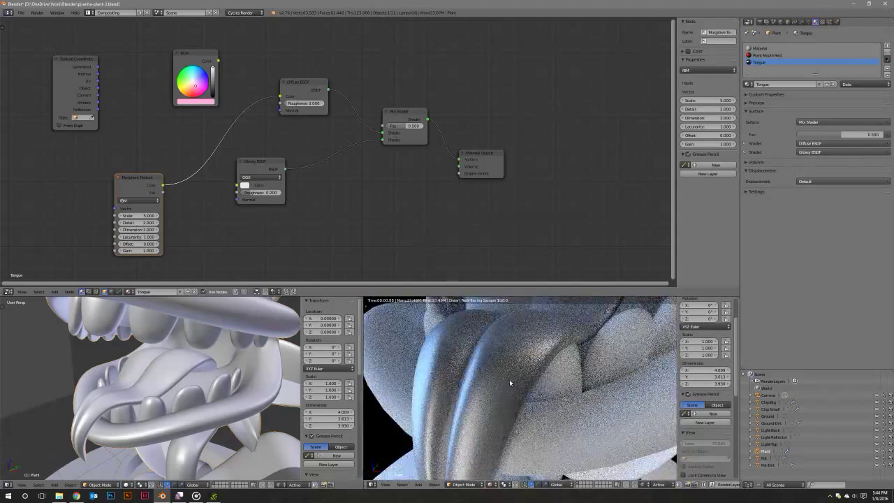
Mute the Mix Shader, set Musgrave Scale to 25, then delete the Musgrave Texture.
click(408, 118)
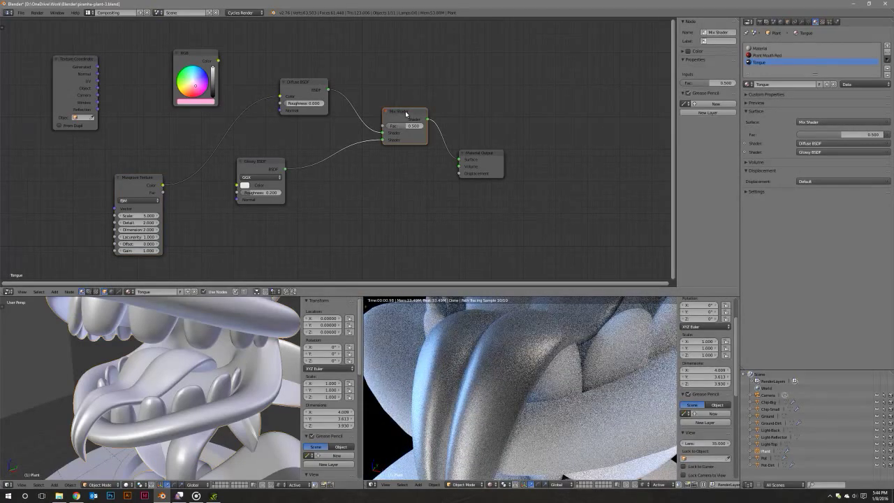
key(m)
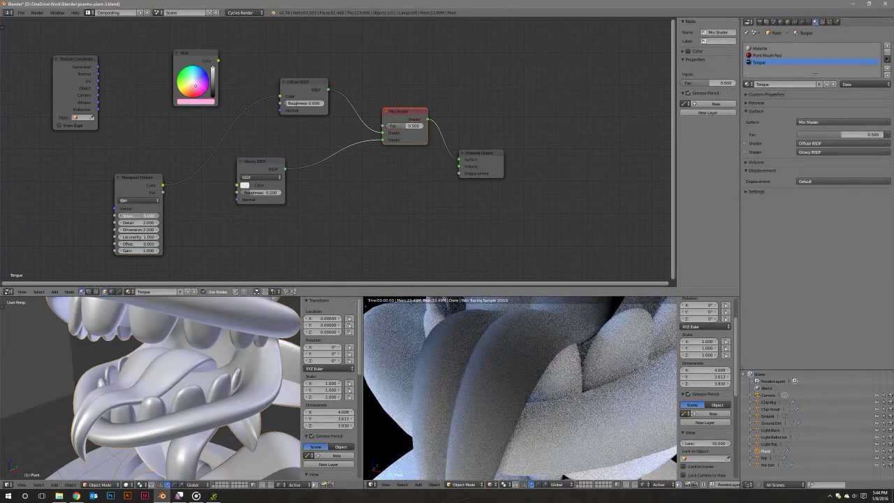
text(20)
key(Return)
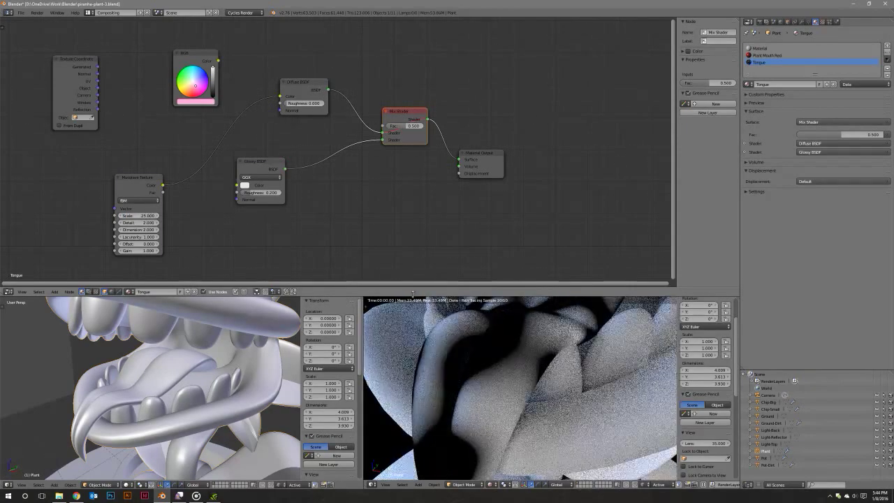
key(KP_0)
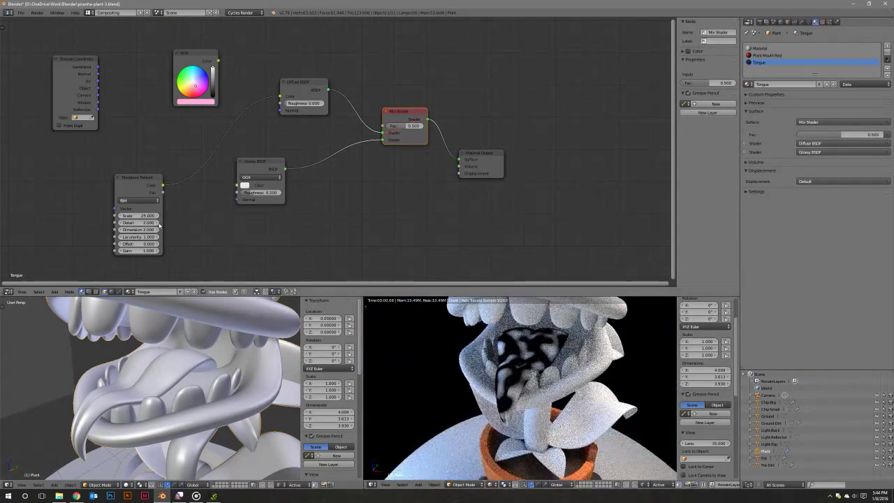
click(146, 178)
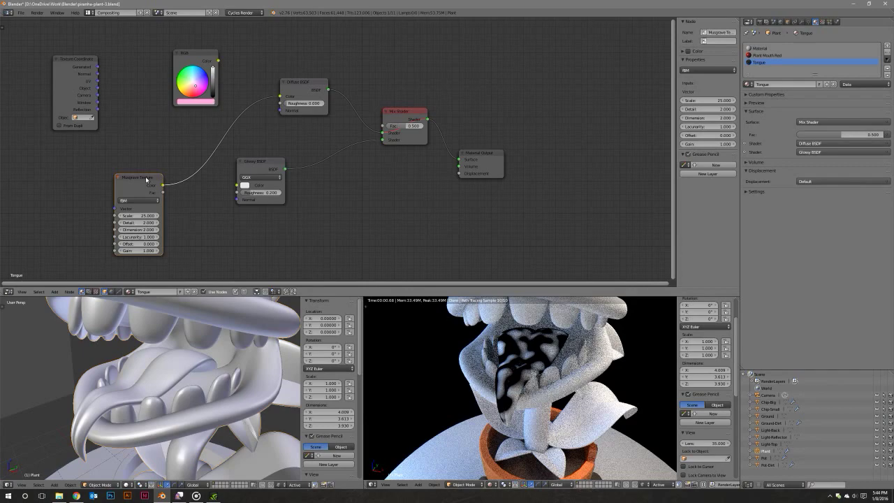
key(x)
key(shift+a)
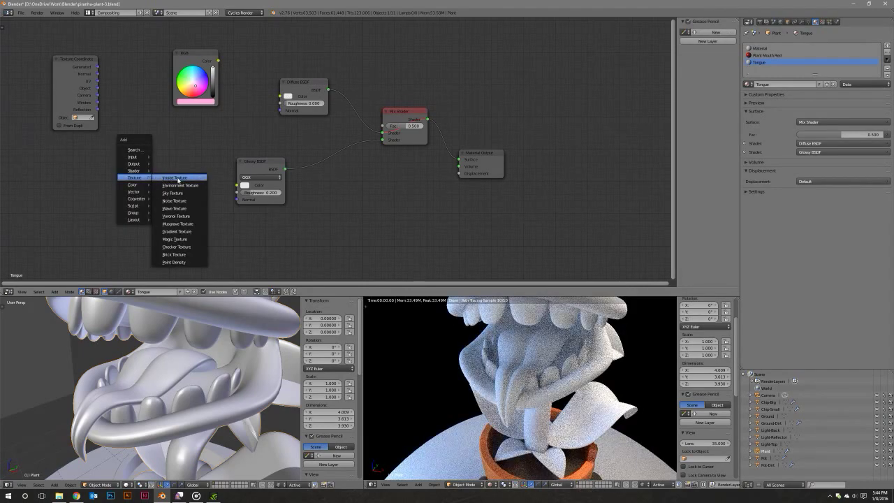
click(183, 215)
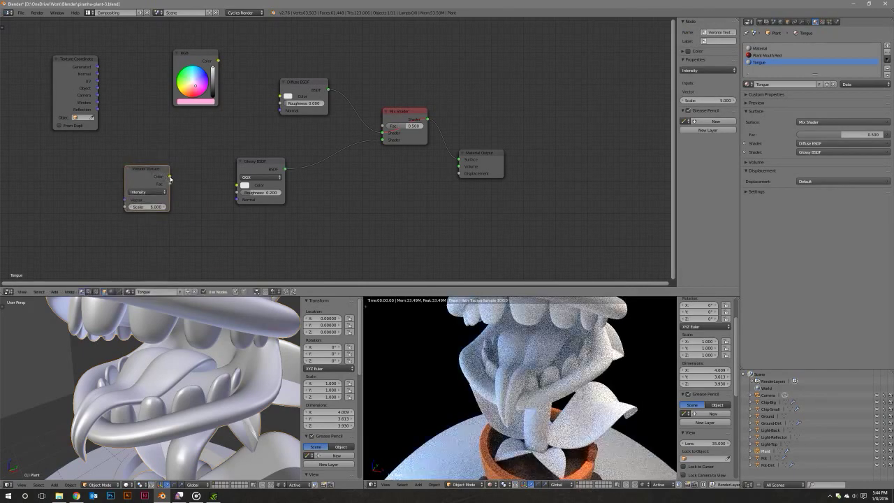
drag(169, 176, 280, 96)
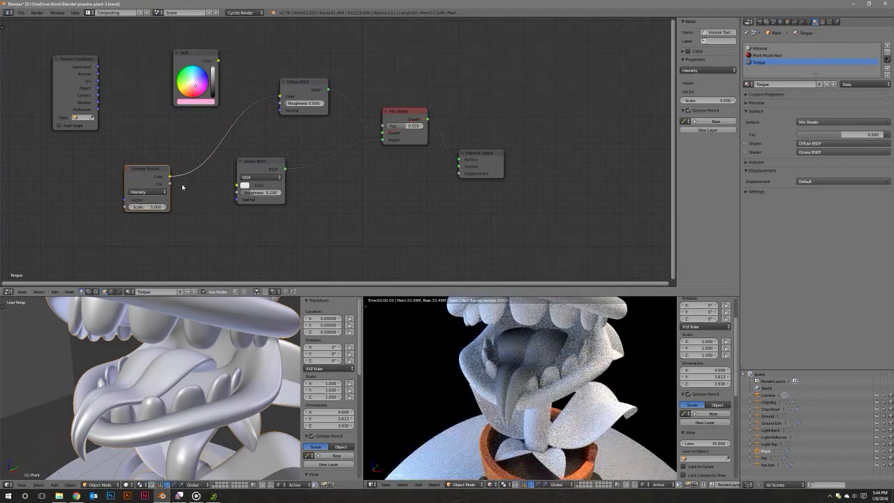
click(146, 207)
text(25)
key(Return)
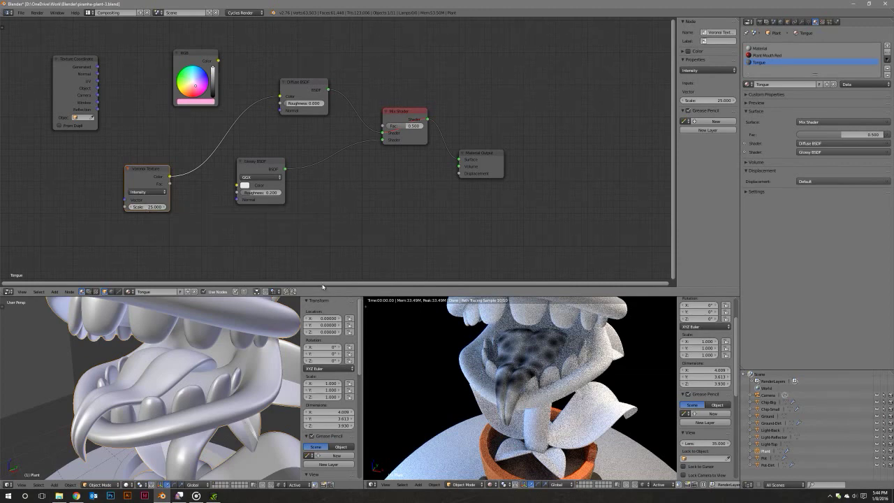
click(147, 191)
click(147, 180)
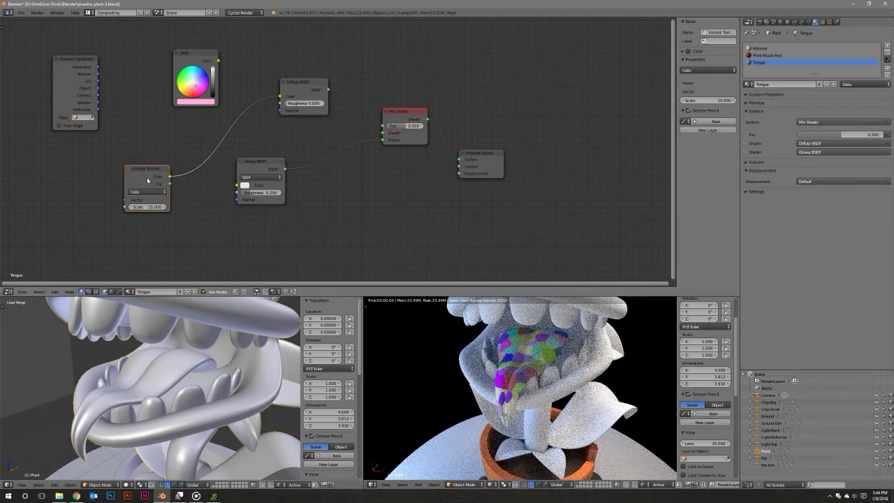
click(148, 192)
click(145, 186)
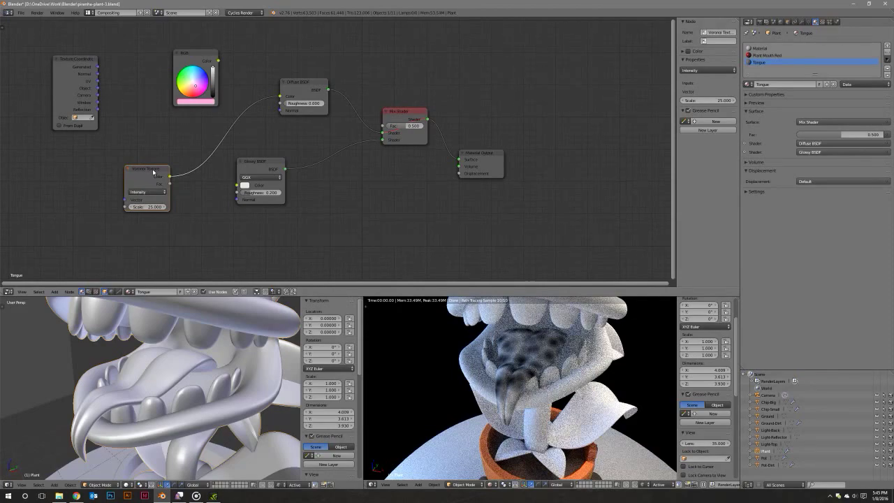
key(x)
key(shift+a)
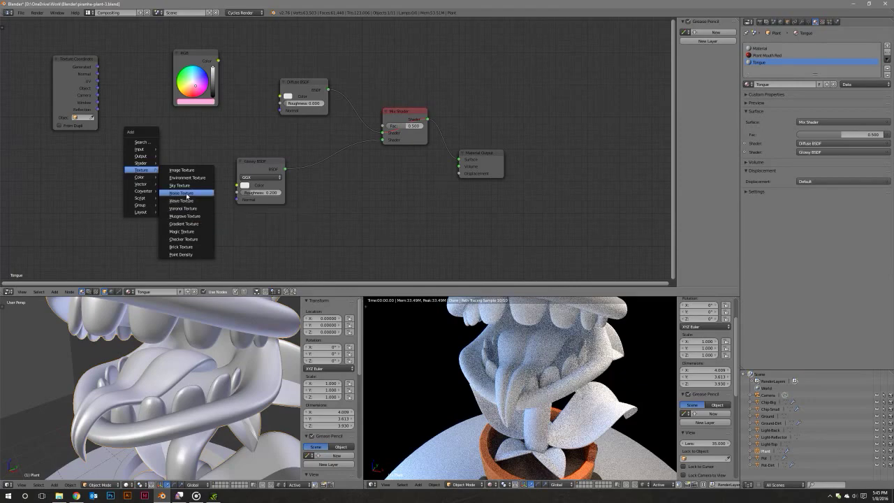
Add a Noise Texture node and reconnect the pink RGB colour to the diffuse colour.
click(187, 194)
click(117, 169)
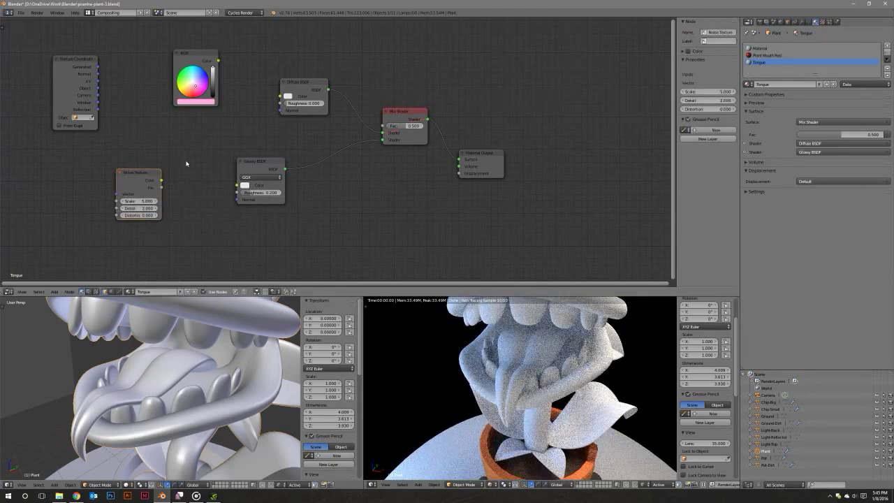
middle_drag(183, 164, 181, 162)
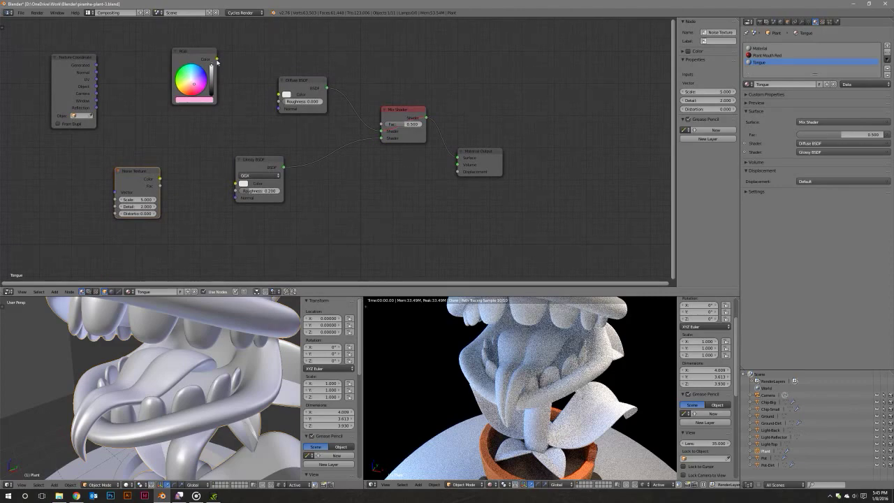
drag(216, 59, 279, 94)
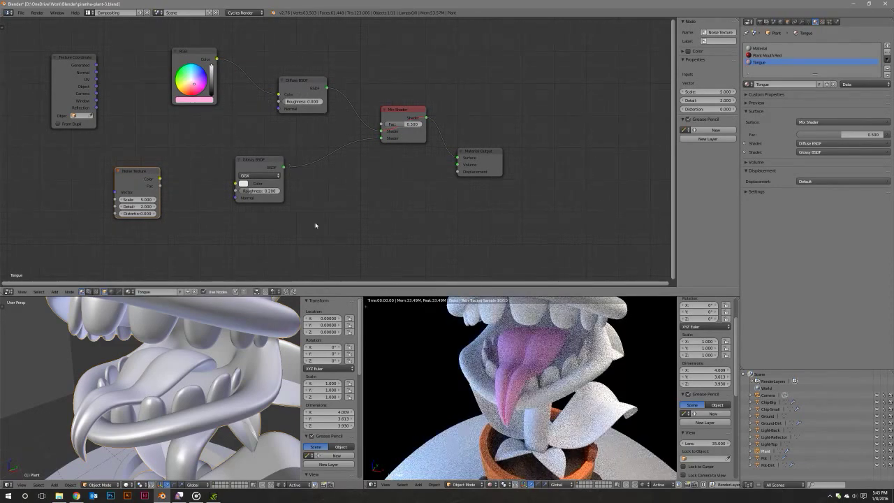
mouse_move(517, 391)
middle_down()
mouse_move(530, 377)
mouse_move(510, 377)
middle_up()
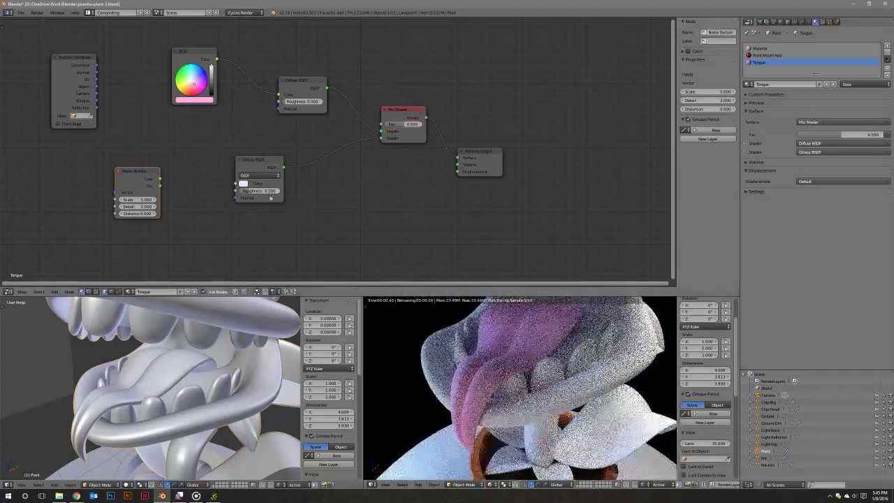
Unmute the Mix Shader at factor 0.125 and set glossy roughness to 0.050.
click(257, 190)
text(0)
key(Return)
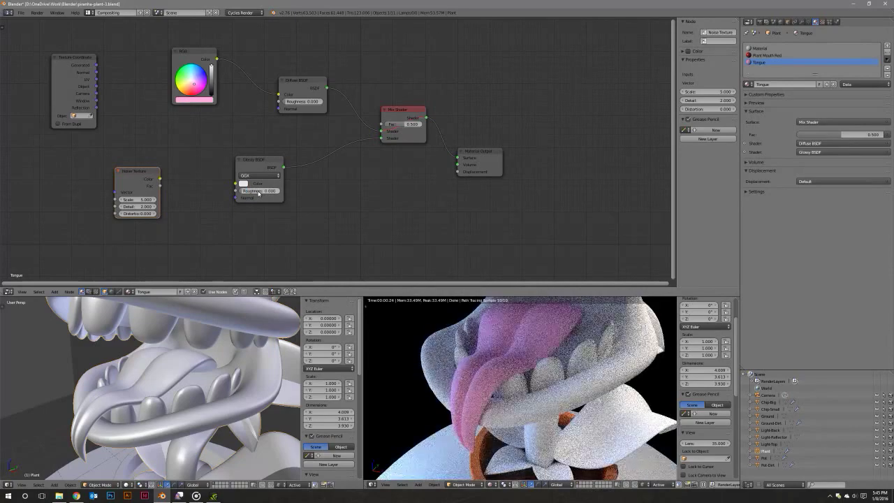
click(410, 112)
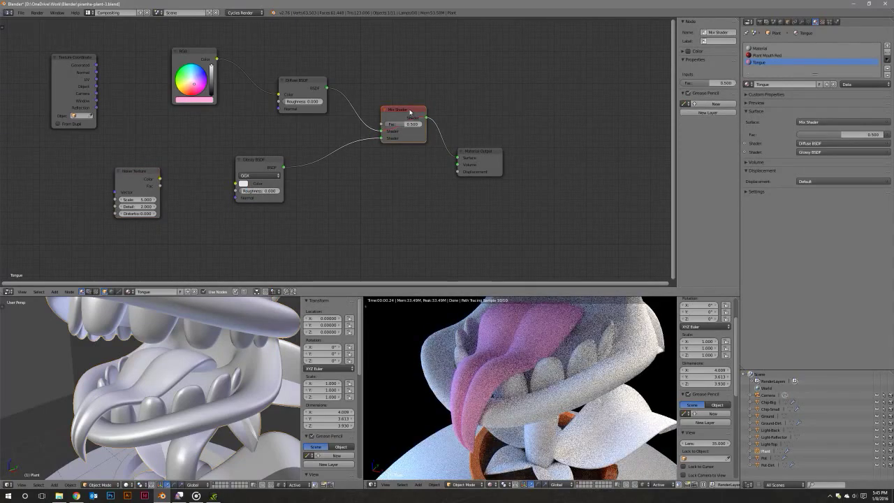
key(m)
click(259, 191)
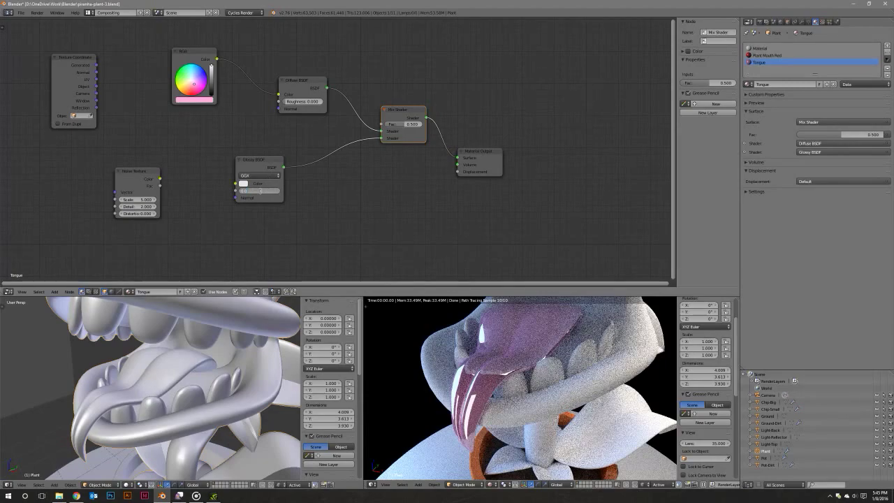
drag(405, 124, 384, 124)
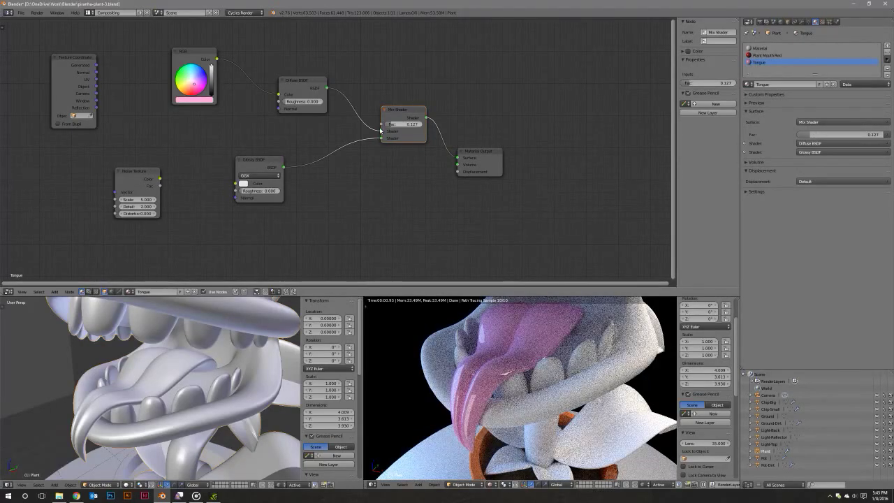
click(393, 125)
text(0.125)
key(Return)
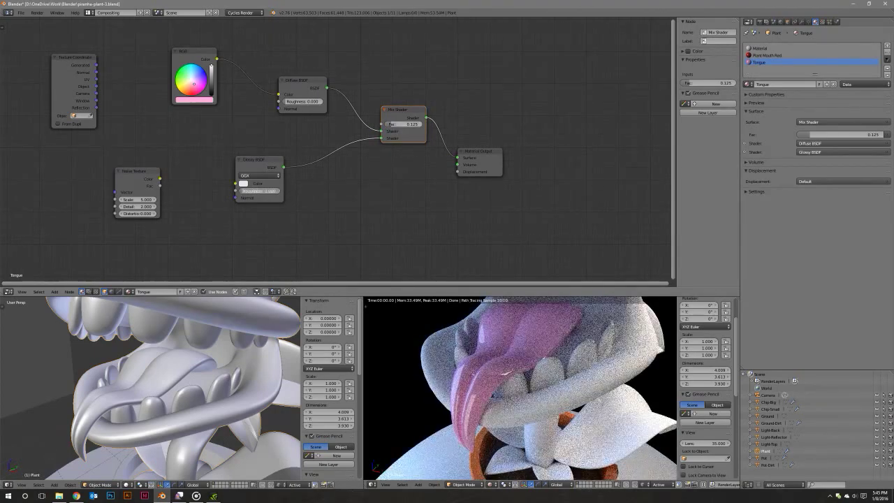
key(Return)
mouse_move(160, 179)
mouse_down()
mouse_move(272, 204)
mouse_move(269, 232)
mouse_move(236, 184)
mouse_up()
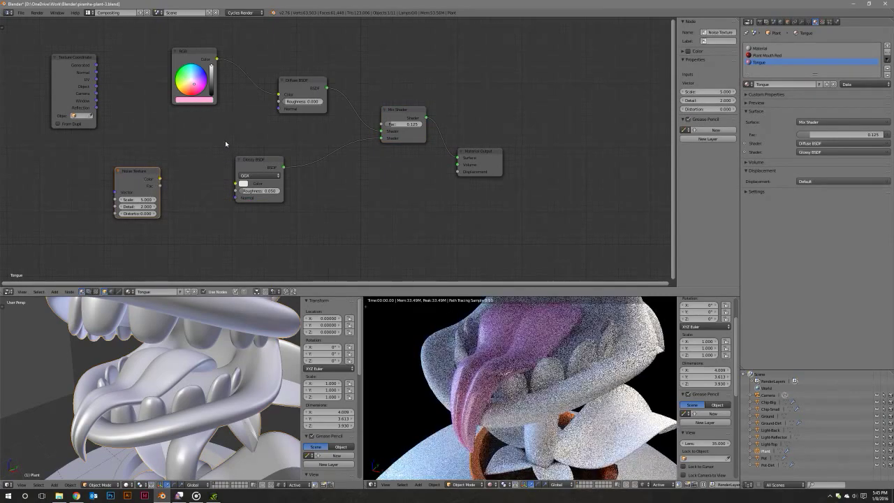
key(shift+a)
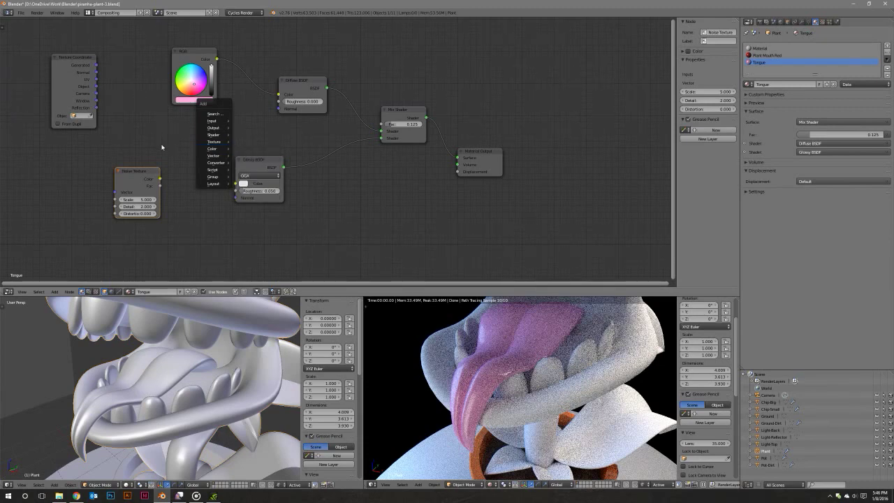
Insert an Overlay MixRGB node between the pink colour and diffuse, fed by the Noise Texture.
middle_drag(235, 149, 241, 149)
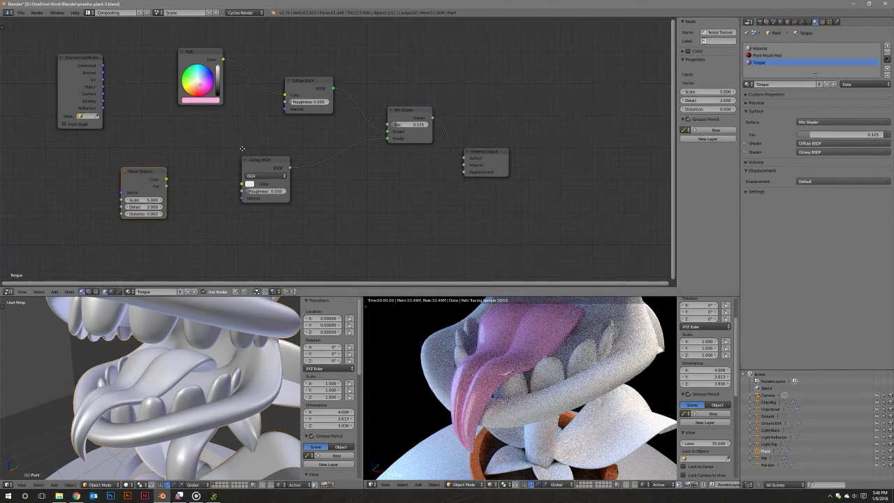
key(shift+a)
click(231, 161)
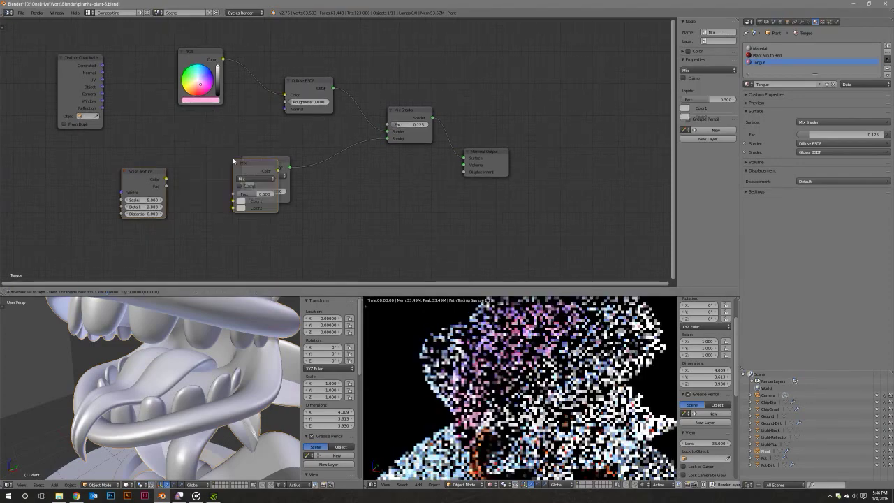
click(241, 67)
drag(266, 89, 246, 90)
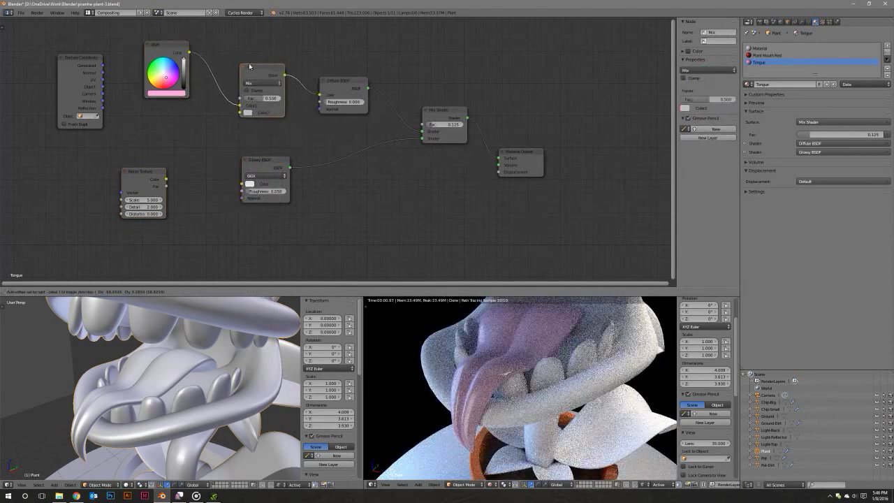
click(246, 82)
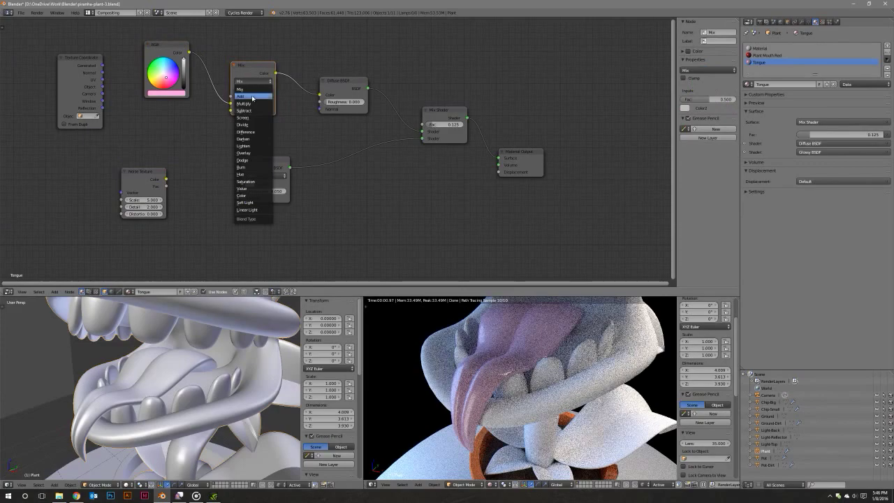
click(252, 153)
drag(165, 179, 231, 110)
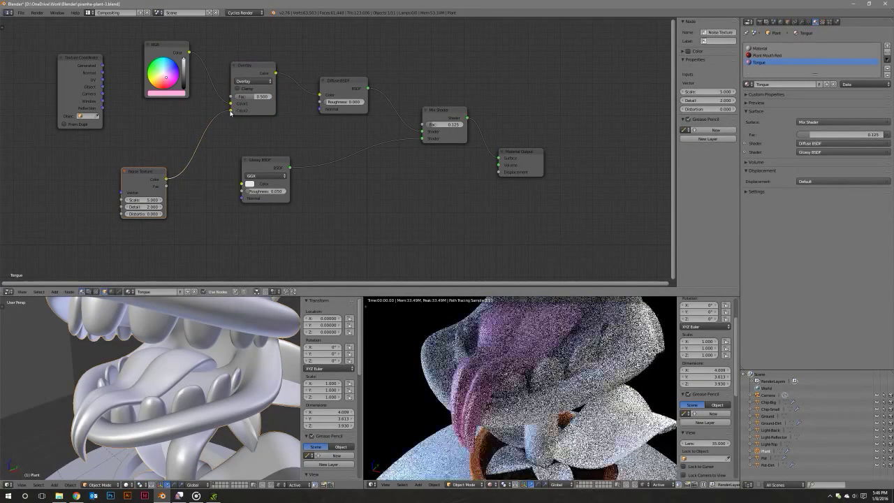
Set the Noise Texture to Scale 25 and Detail 5, with the Overlay factor at 1.000.
click(138, 201)
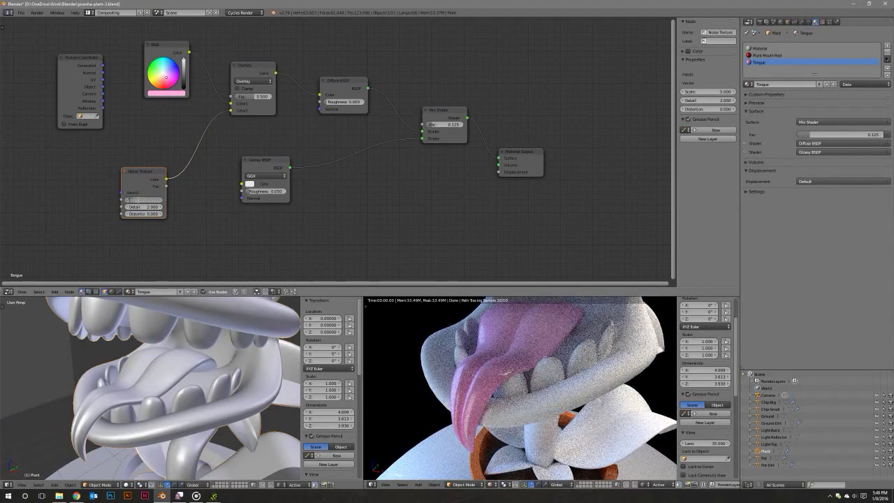
text(25)
key(Return)
drag(250, 98, 276, 98)
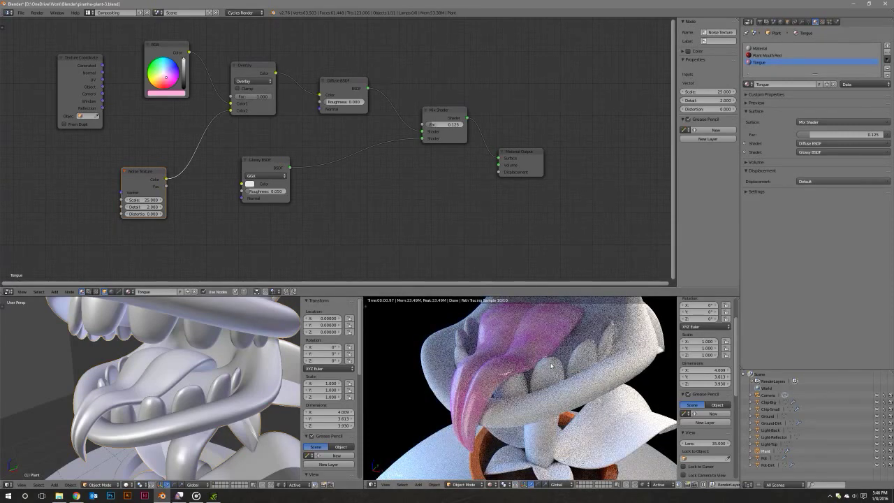
click(148, 207)
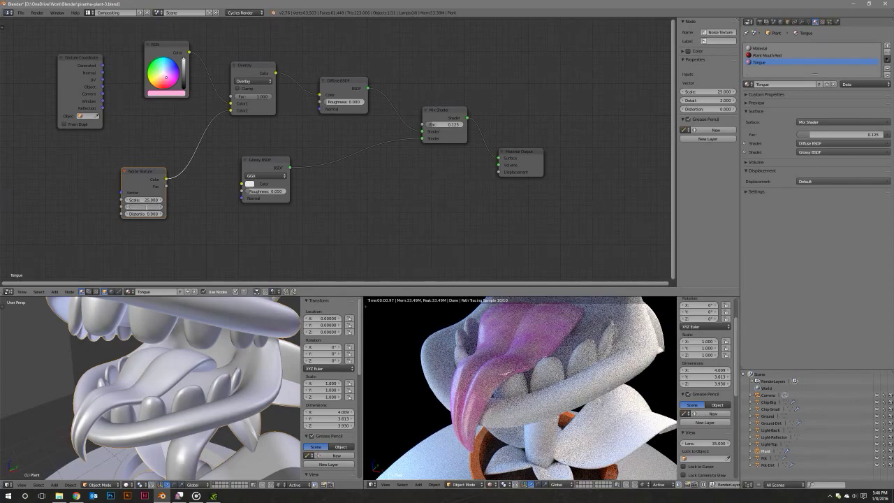
text(5)
key(Return)
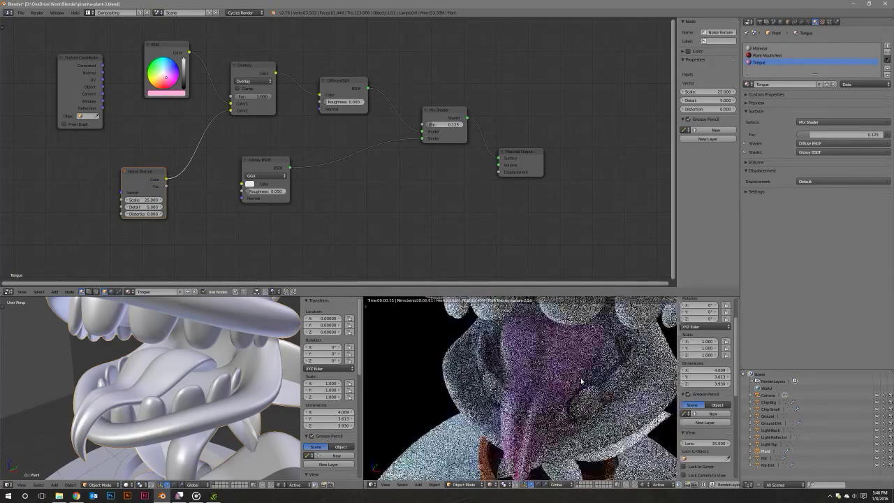
Frame and zoom the rendered plant to inspect the mottled pink tongue.
key(KP_0)
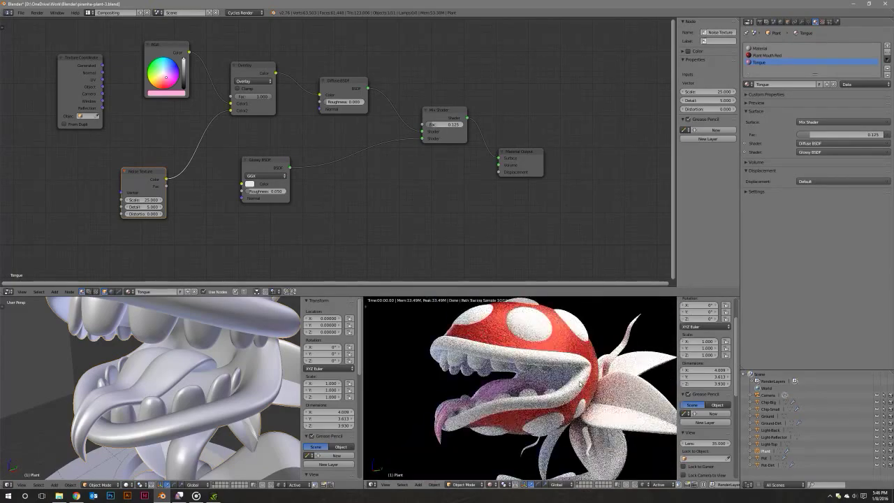
scroll(580, 382, down, 6)
scroll(580, 383, up, 2)
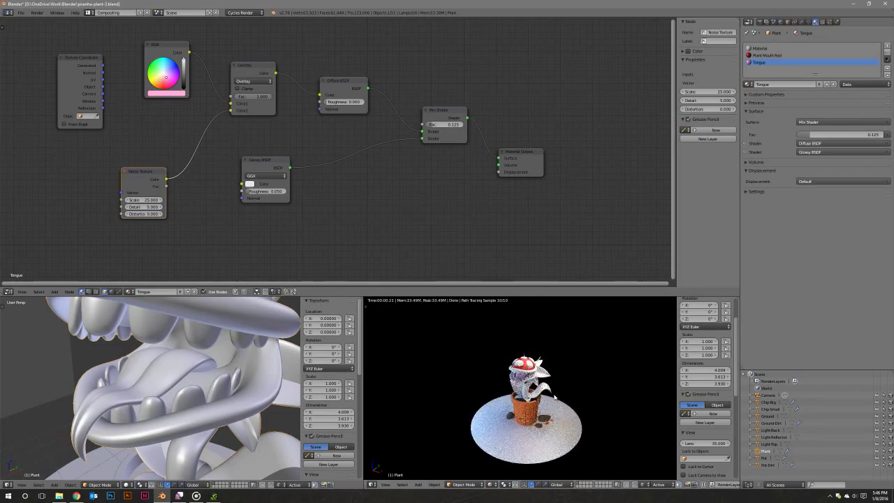
scroll(581, 383, up, 2)
scroll(539, 370, up, 3)
scroll(539, 370, up, 2)
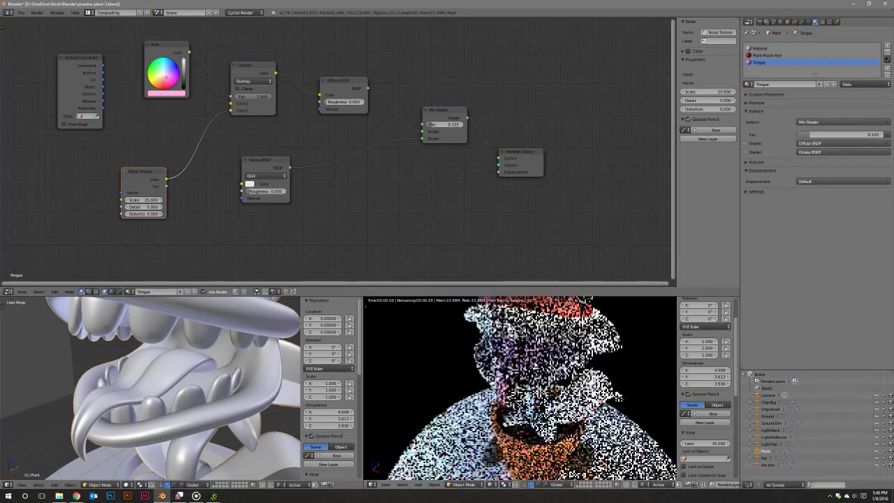
scroll(539, 370, down, 1)
key(KP_0)
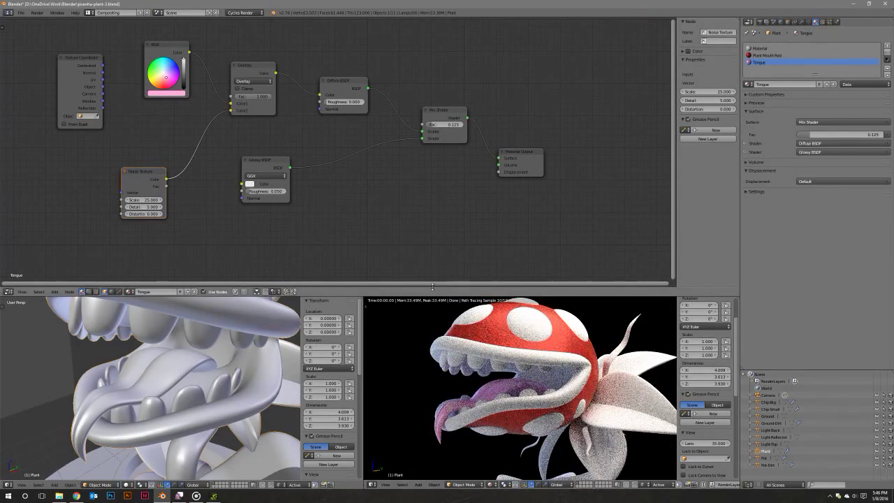
scroll(432, 286, up, 1)
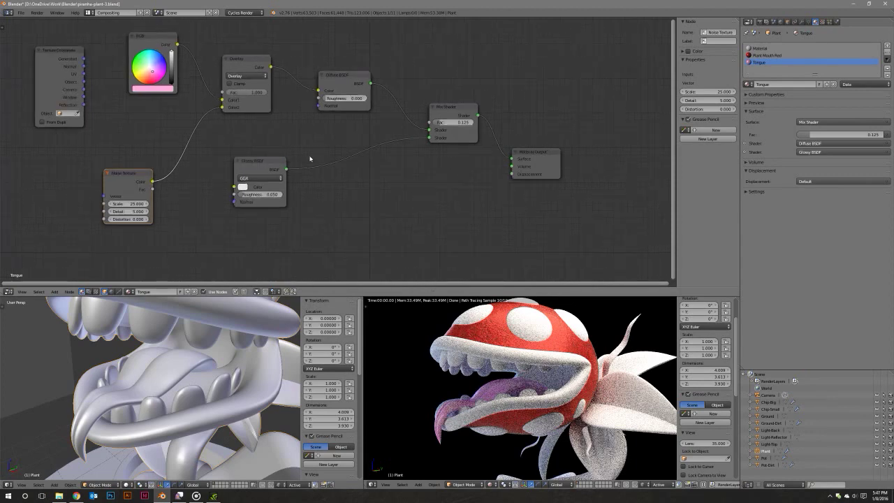
middle_drag(197, 139, 260, 141)
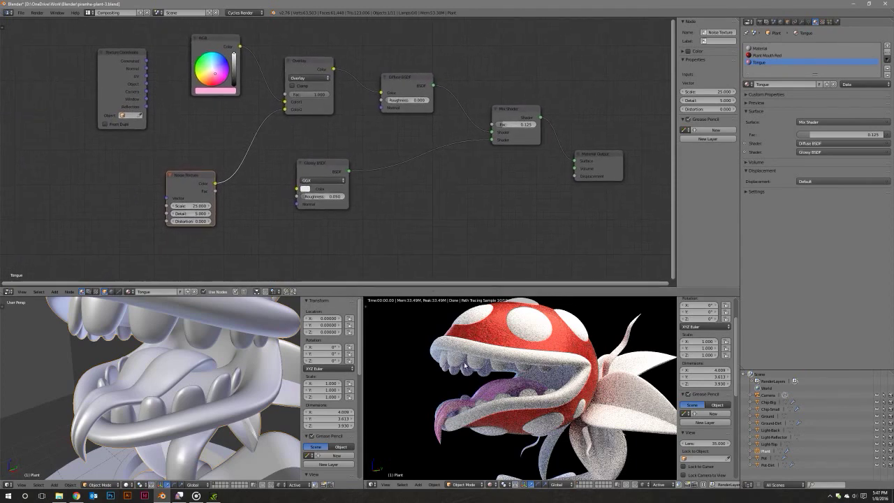
scroll(486, 386, down, 5)
middle_drag(487, 387, 493, 388)
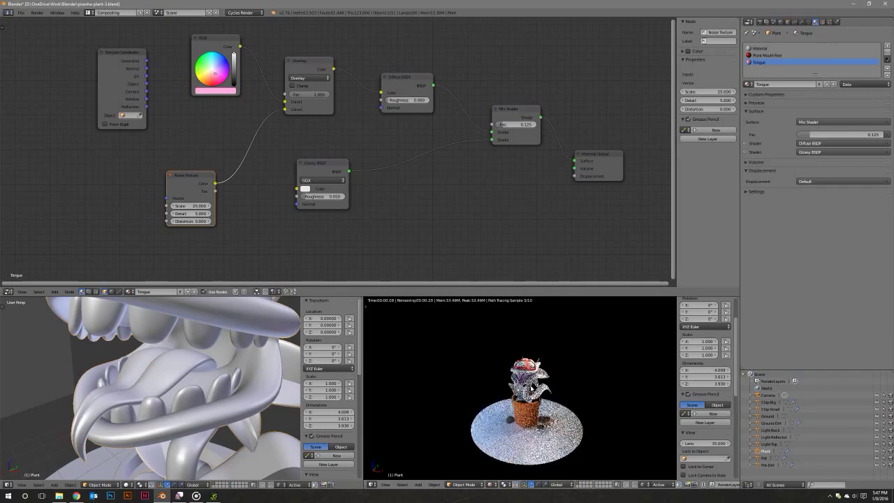
scroll(528, 389, up, 3)
scroll(537, 388, up, 3)
scroll(547, 388, up, 3)
scroll(548, 388, up, 3)
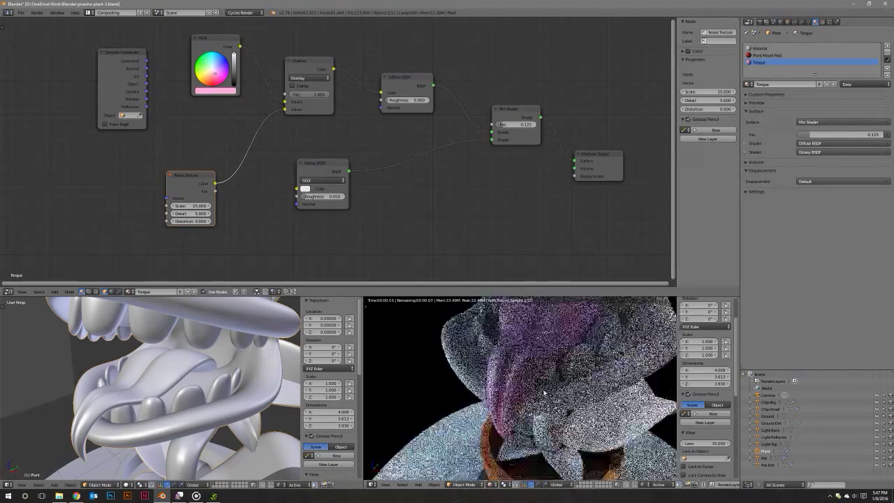
scroll(545, 391, up, 2)
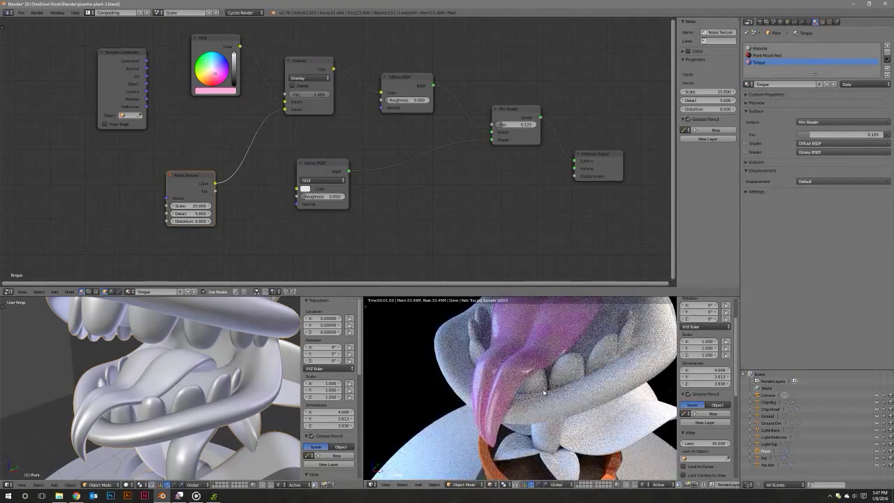
middle_drag(499, 176, 429, 202)
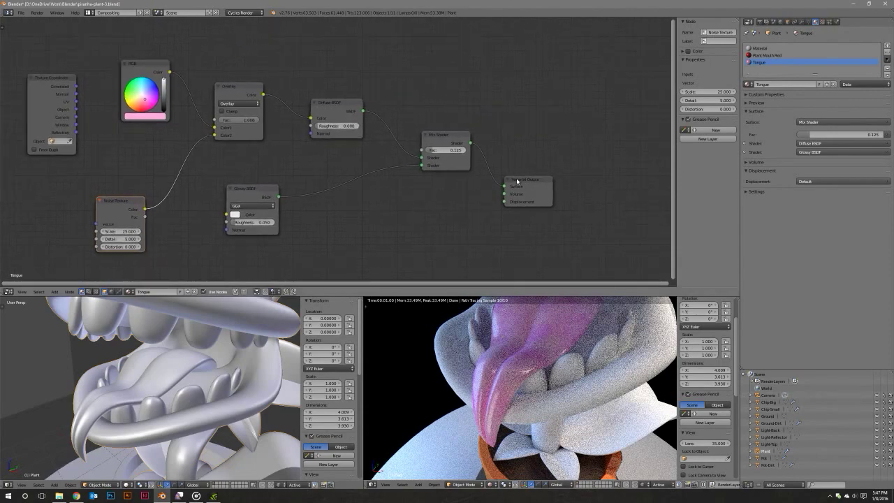
Duplicate the Mix Shader before Material Output and drive its factor with a new Fresnel node.
drag(517, 180, 573, 187)
click(433, 136)
key(shift+d)
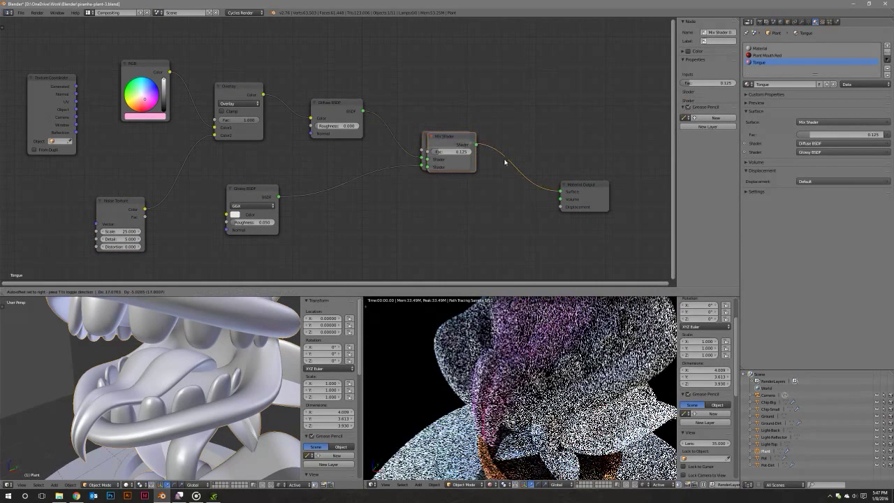
click(507, 162)
key(shift+a)
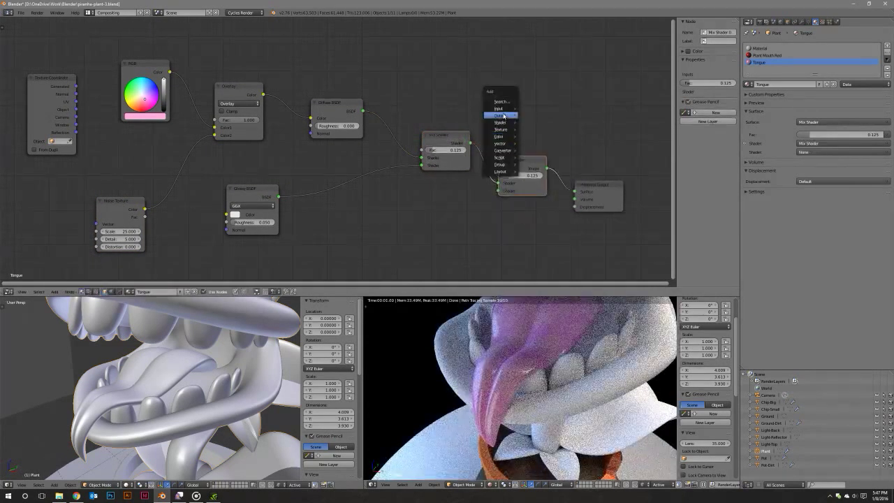
click(541, 130)
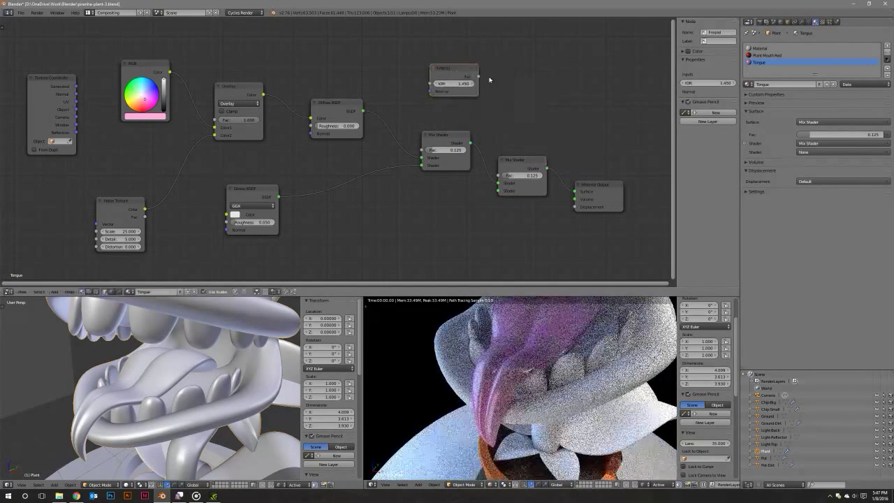
click(486, 79)
drag(478, 76, 500, 175)
drag(459, 73, 433, 56)
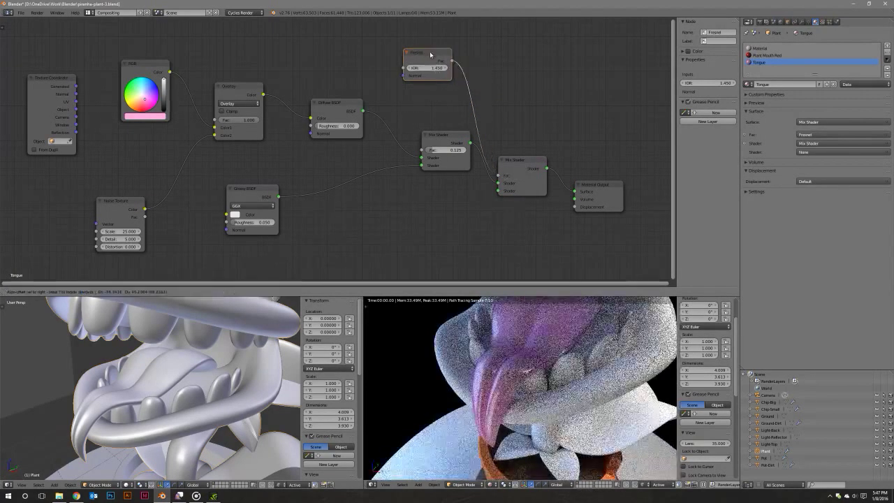
Feed a duplicated Glossy BSDF tinted E7C3A2 into the new Mix Shader and set Fresnel IOR to 1.25.
click(253, 188)
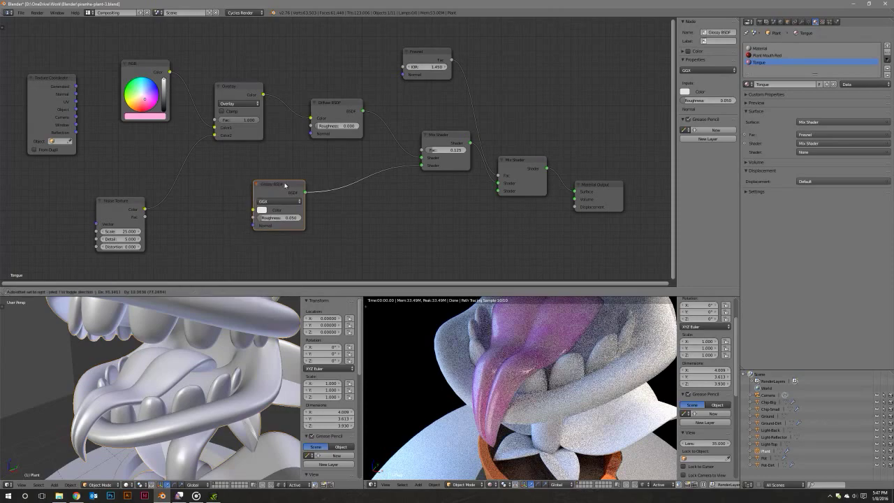
drag(252, 188, 286, 180)
key(shift+d)
click(386, 212)
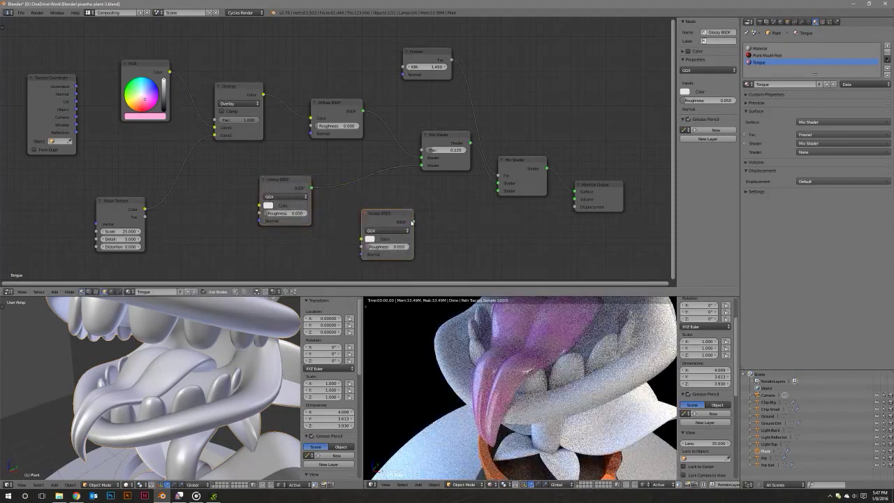
drag(413, 221, 500, 191)
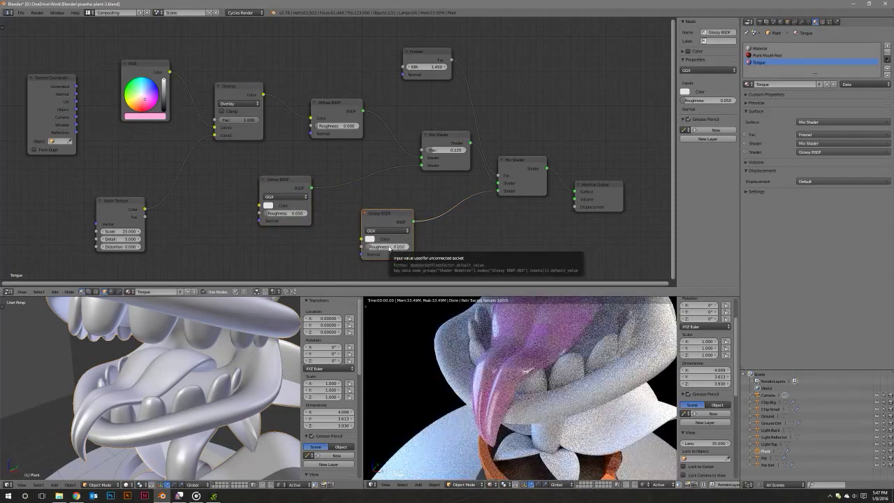
click(370, 239)
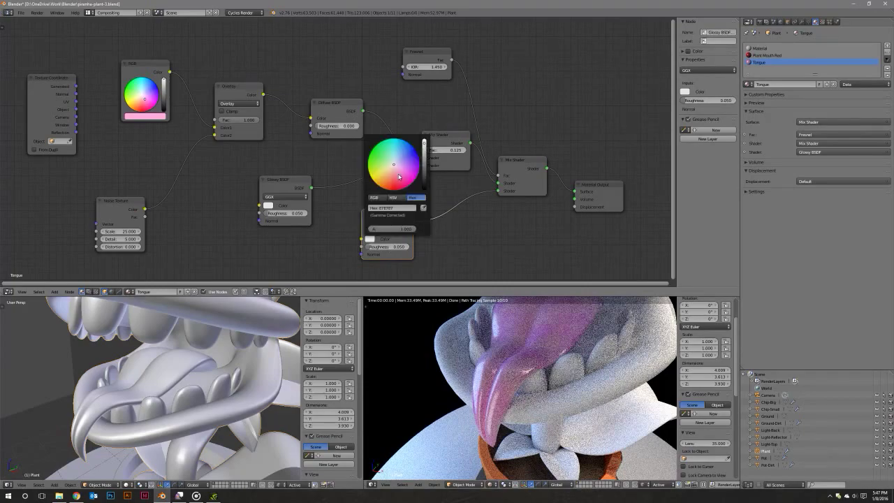
click(391, 170)
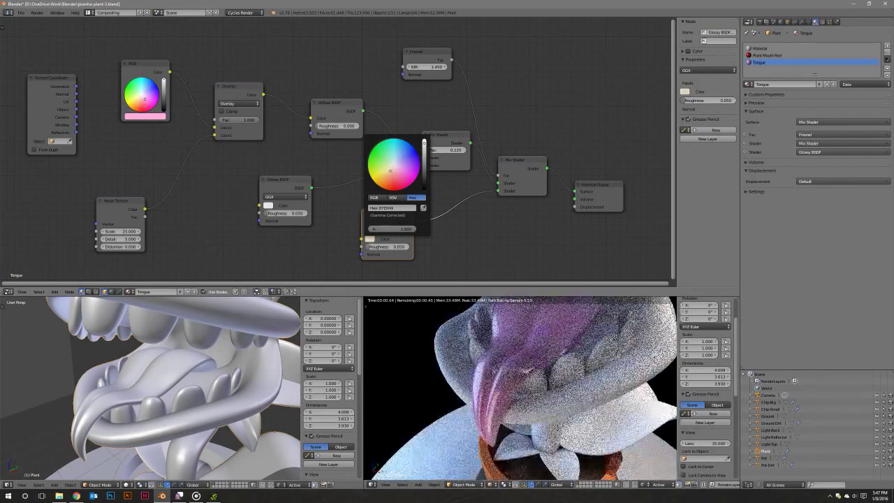
click(437, 67)
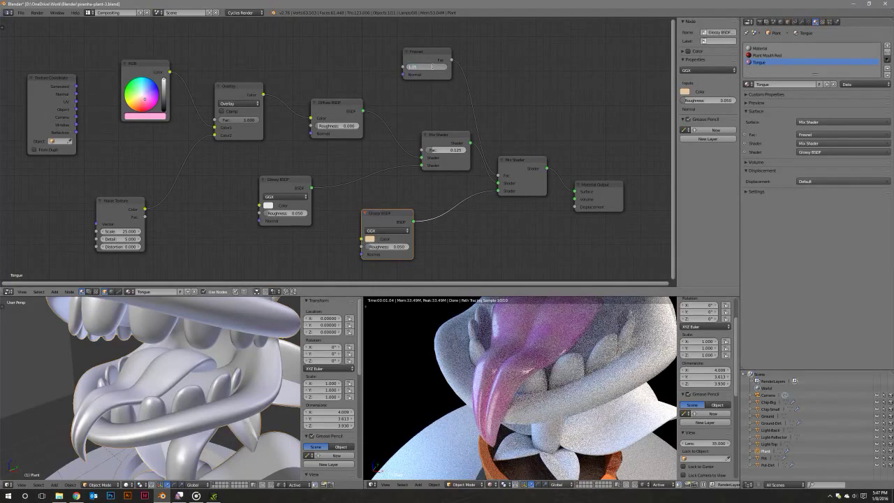
key(Return)
Link Texture Coordinate UV into the Noise Texture's Vector, briefly previewing the noise on the diffuse colour.
middle_drag(218, 185, 285, 183)
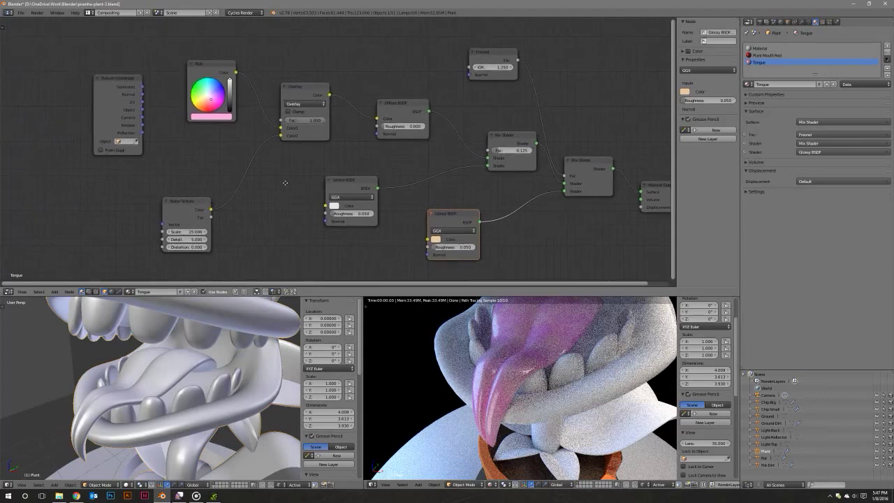
drag(193, 202, 202, 181)
middle_drag(202, 180, 212, 182)
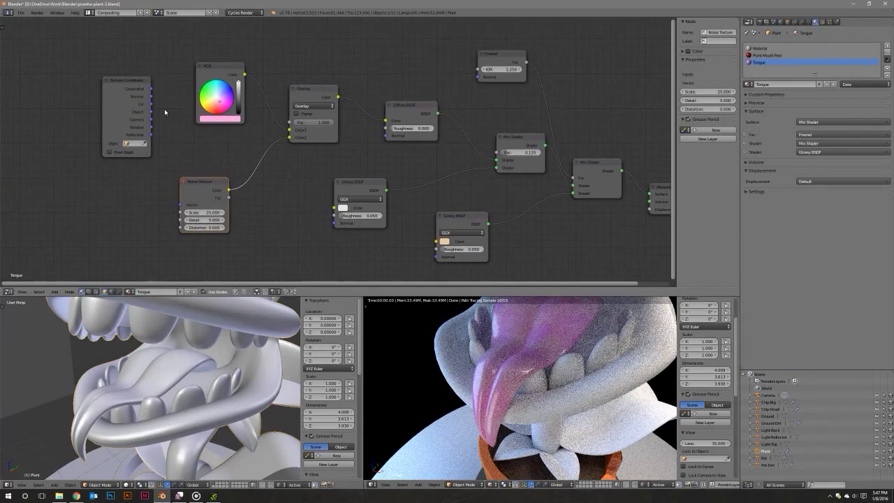
mouse_move(128, 80)
mouse_down()
mouse_move(75, 82)
mouse_move(179, 207)
mouse_up()
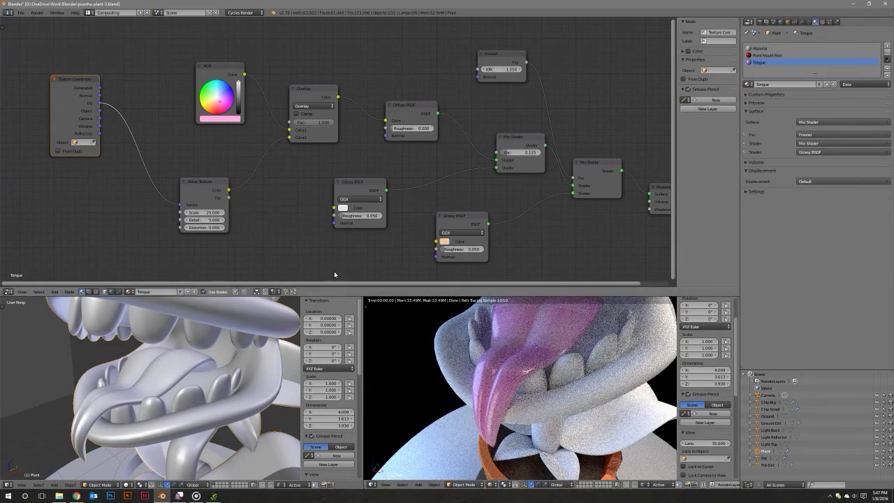
drag(229, 191, 390, 123)
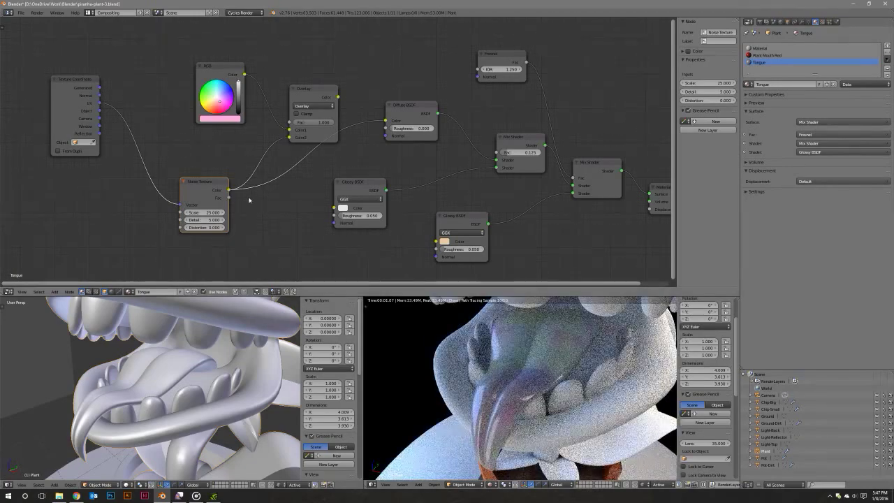
drag(338, 99, 385, 121)
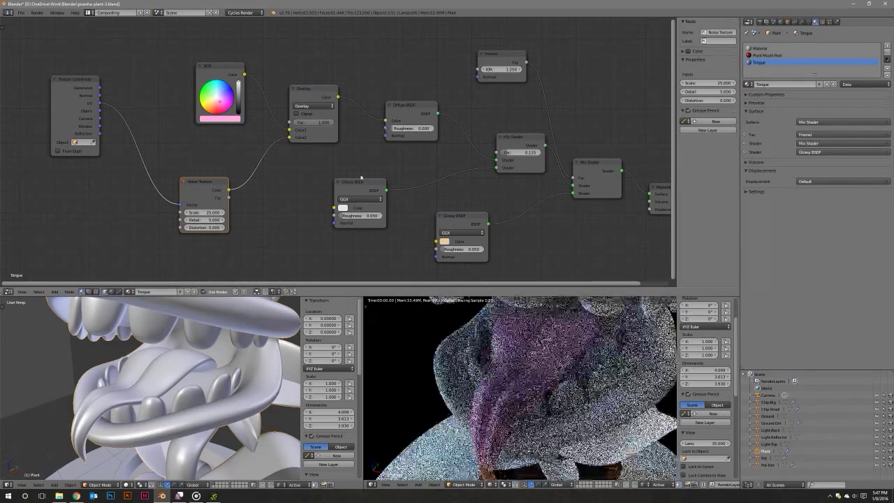
Set the Noise Texture scale to 50 and enter Edit Mode on the tongue mesh.
click(208, 211)
text(50)
key(Return)
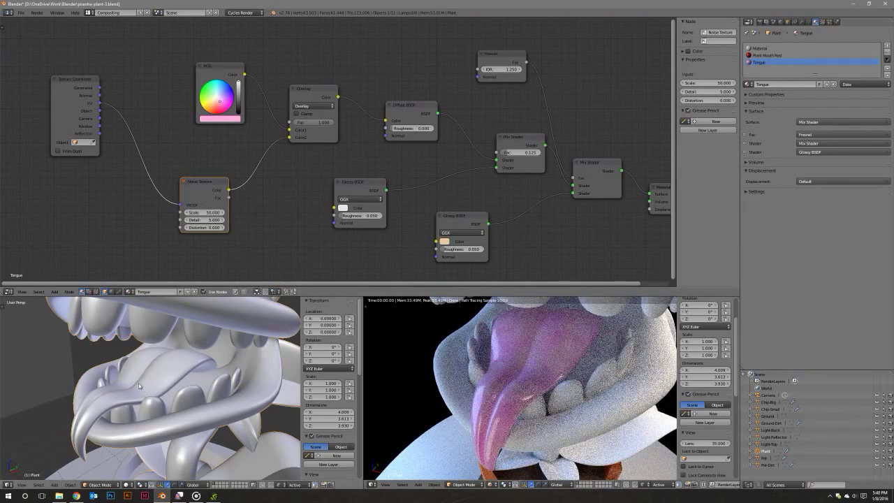
key(Tab)
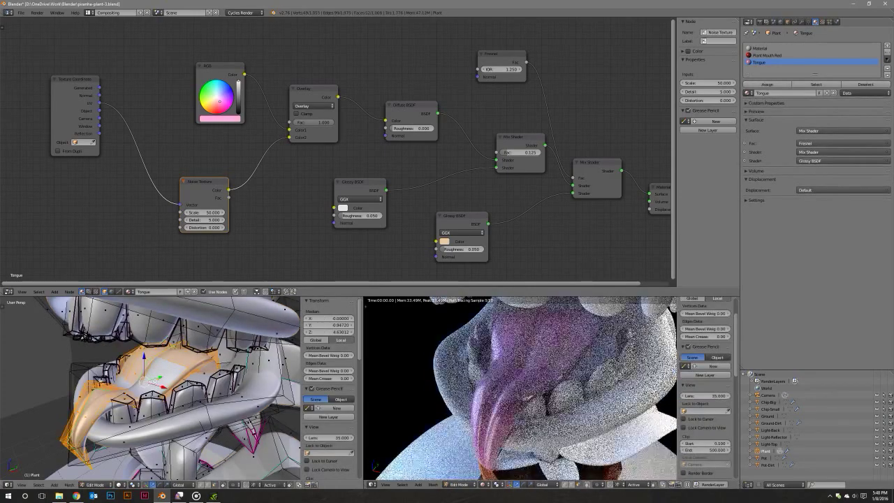
Unwrap the tongue mesh with Smart UV Project.
mouse_move(139, 391)
middle_down()
mouse_move(210, 390)
mouse_move(173, 376)
middle_up()
key(u)
click(173, 375)
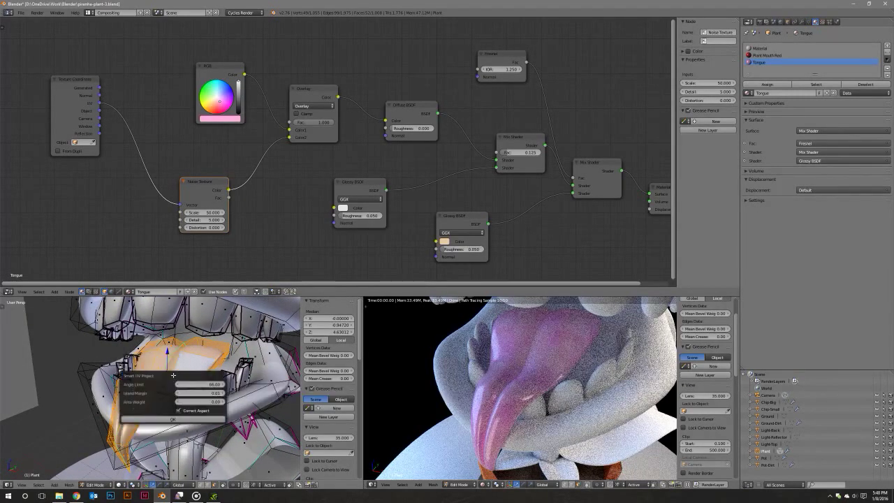
click(196, 419)
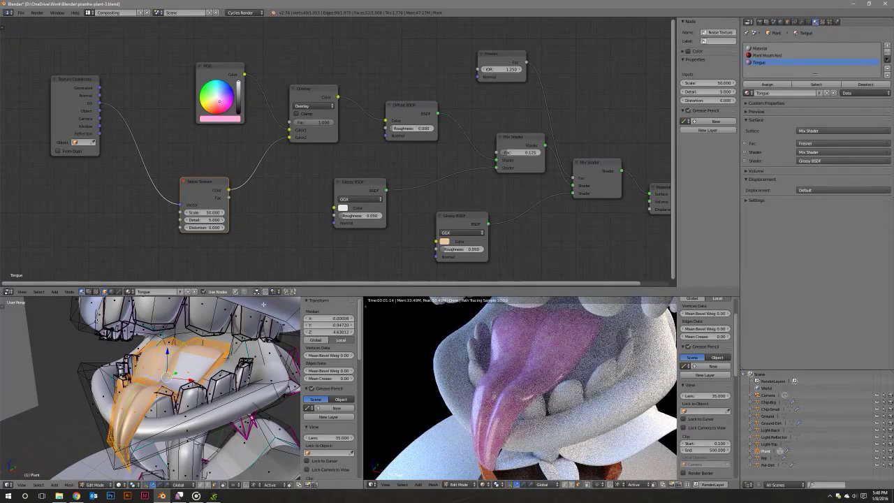
Set the tongue's Noise Texture scale to 25 after briefly trying 30.
click(211, 212)
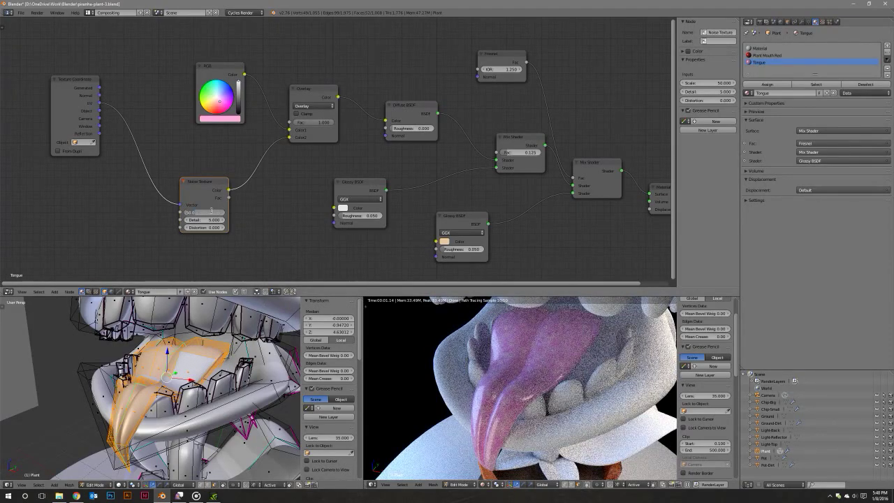
text(30)
key(Return)
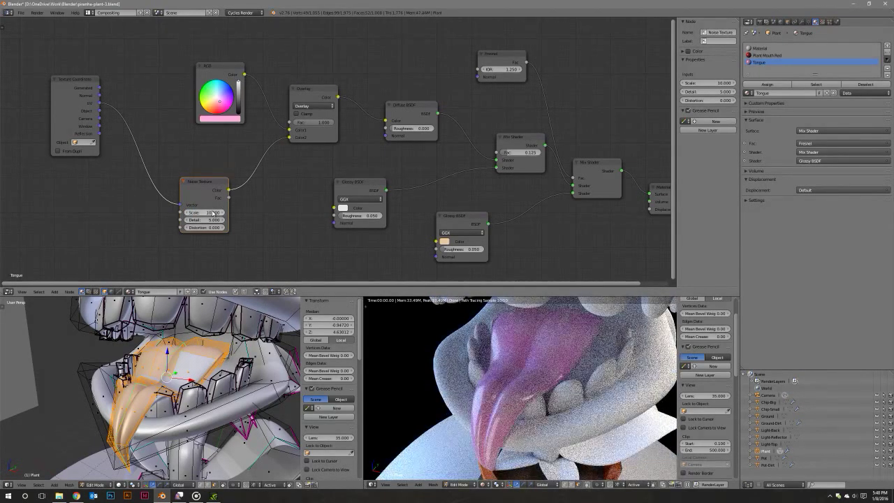
click(213, 212)
text(25)
key(Return)
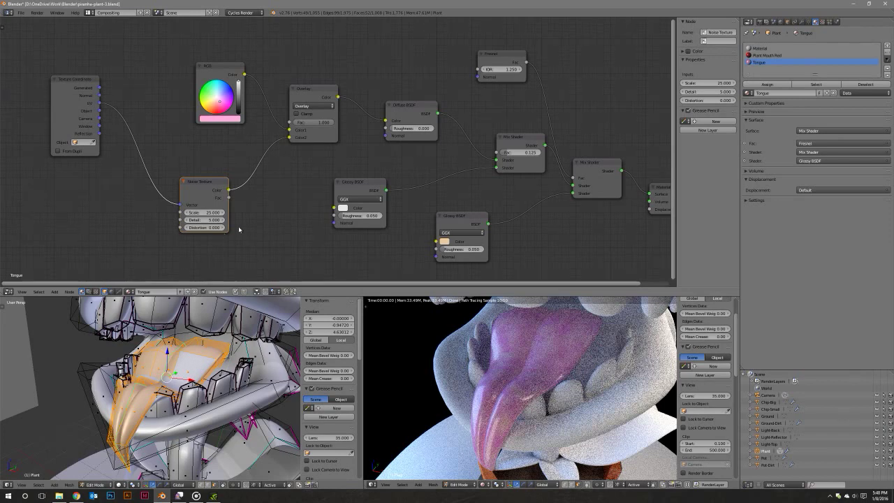
middle_drag(276, 211, 270, 213)
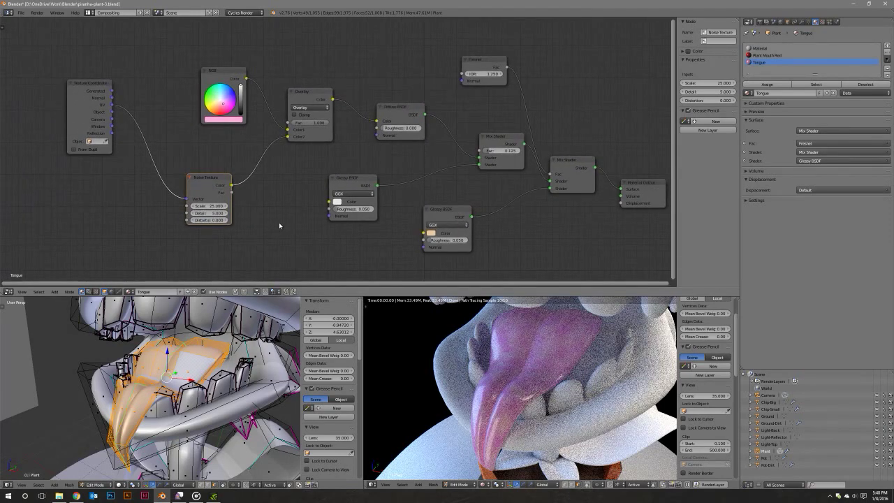
scroll(277, 211, down, 2)
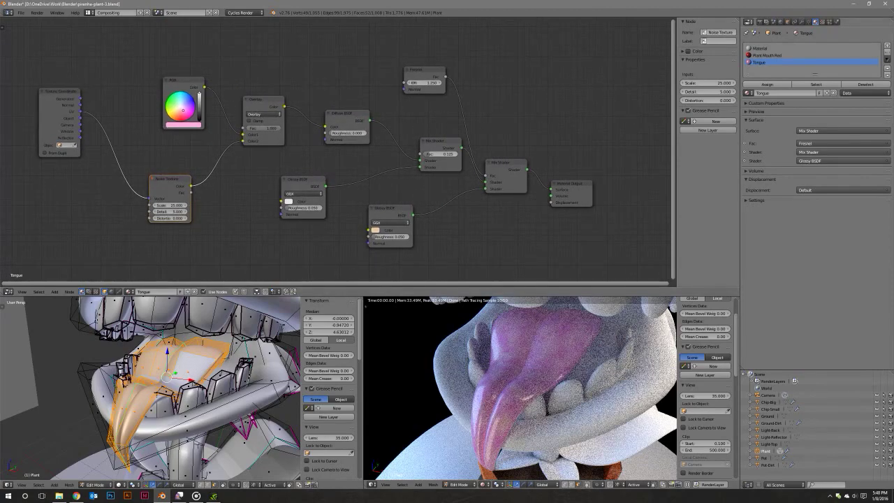
Switch the rendered viewport to camera view and orbit both views to inspect the tongue.
key(KP_0)
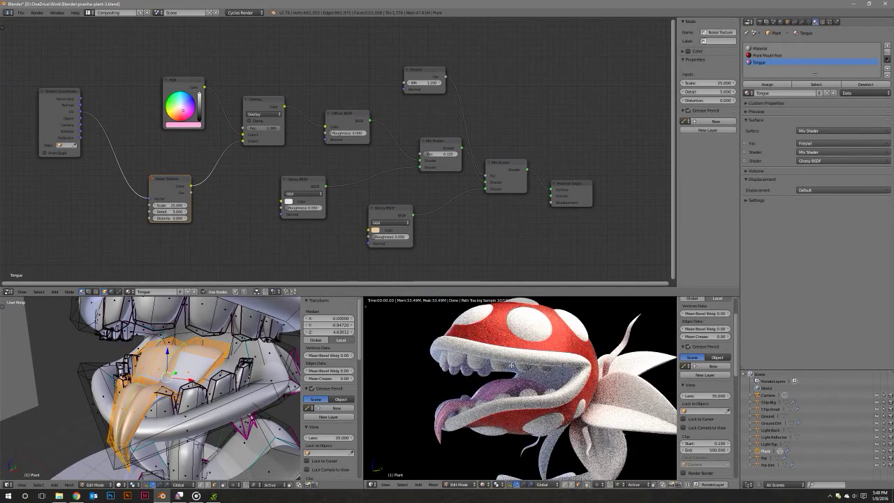
mouse_move(196, 391)
middle_down()
mouse_move(218, 391)
mouse_move(227, 377)
mouse_move(230, 388)
mouse_move(206, 401)
mouse_move(213, 377)
mouse_move(193, 400)
mouse_move(155, 392)
mouse_move(165, 386)
middle_up()
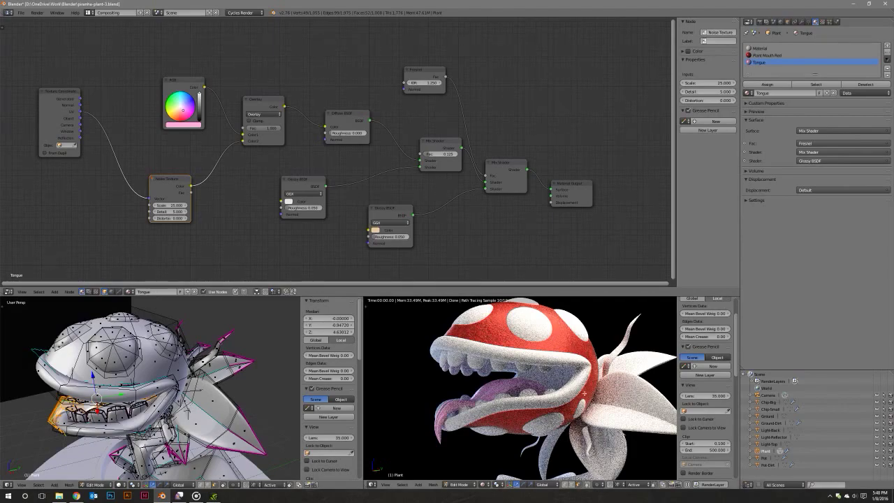
mouse_move(520, 387)
middle_down()
mouse_move(478, 382)
mouse_move(493, 383)
middle_up()
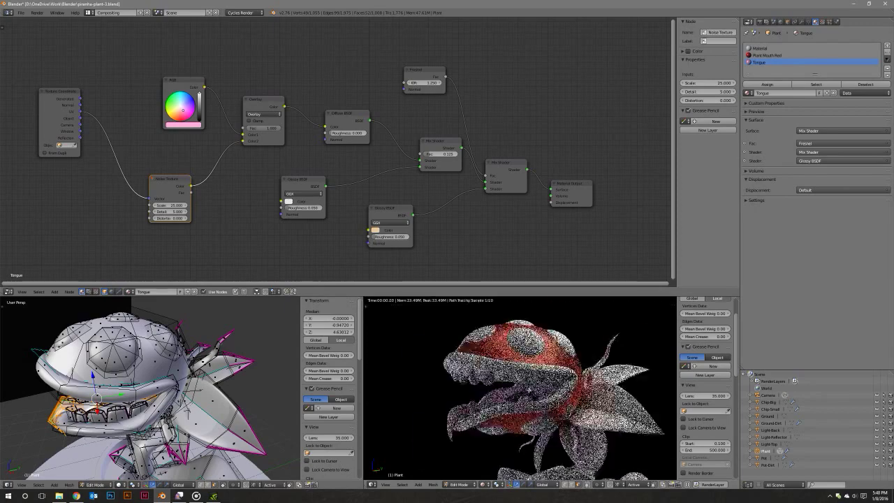
scroll(521, 387, up, 3)
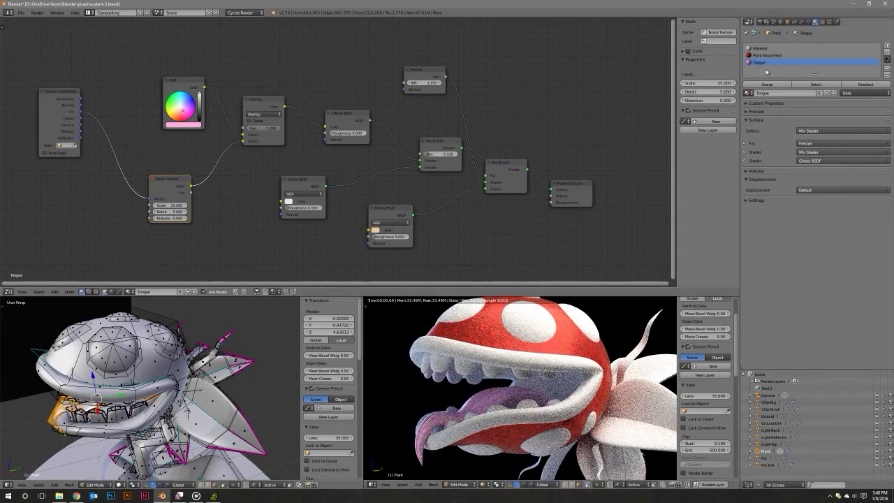
Return to Object Mode and show the Plant Mouth Red head material's node tree.
key(Tab)
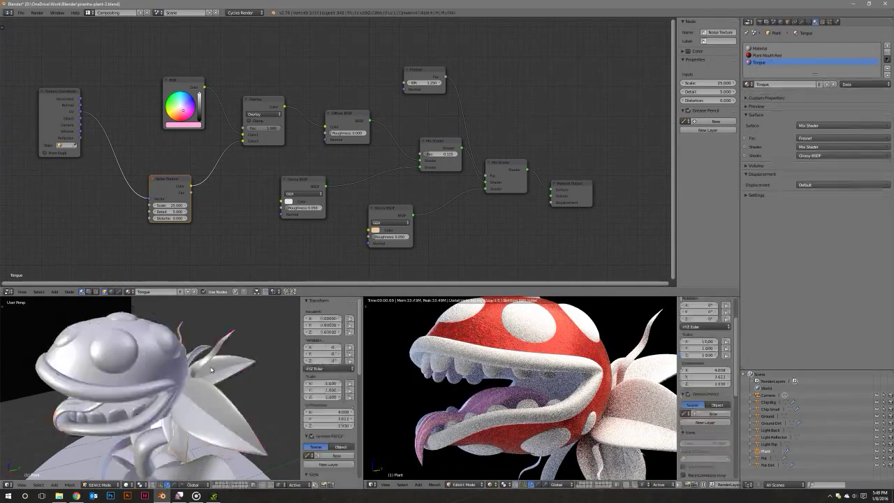
click(775, 55)
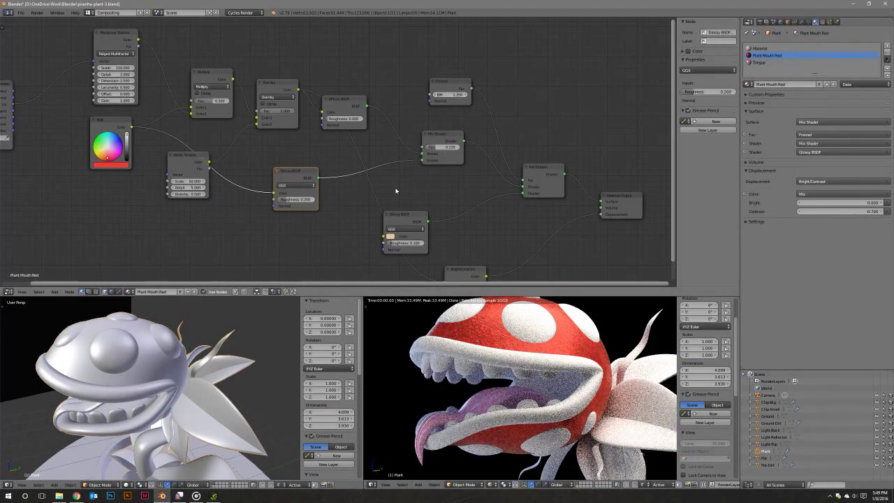
middle_drag(395, 192, 341, 90)
key(shift+a)
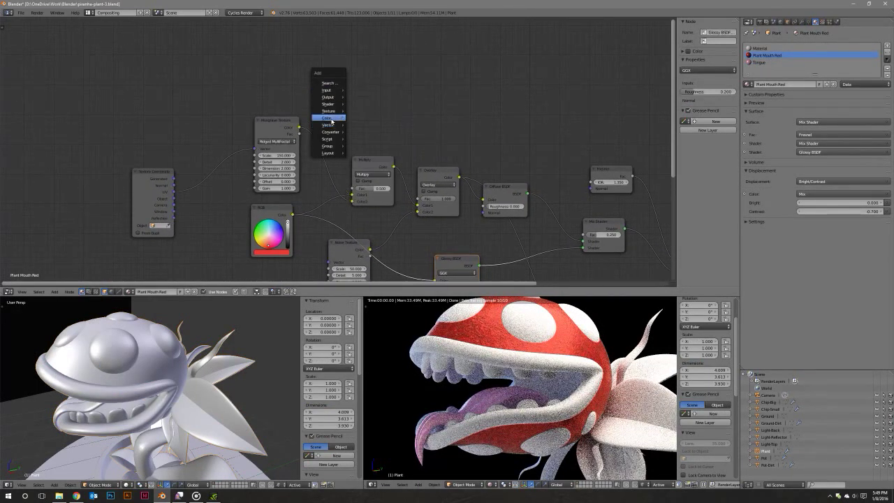
mouse_move(328, 111)
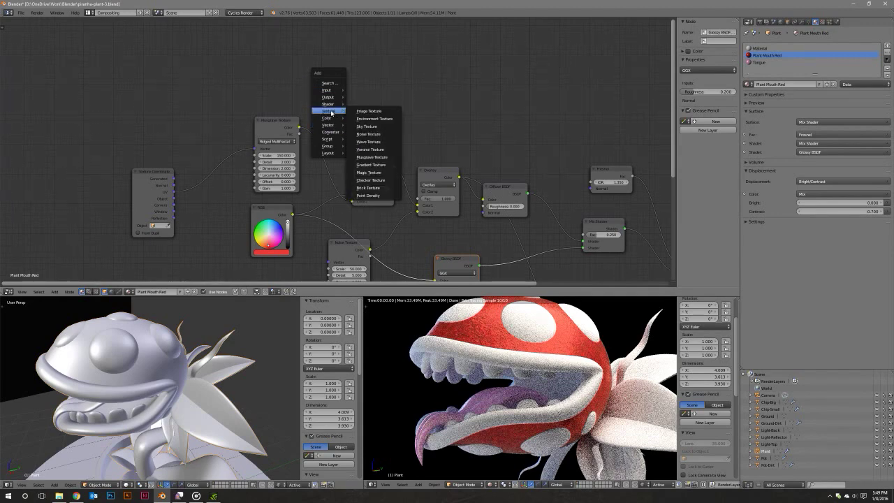
middle_drag(199, 198, 170, 138)
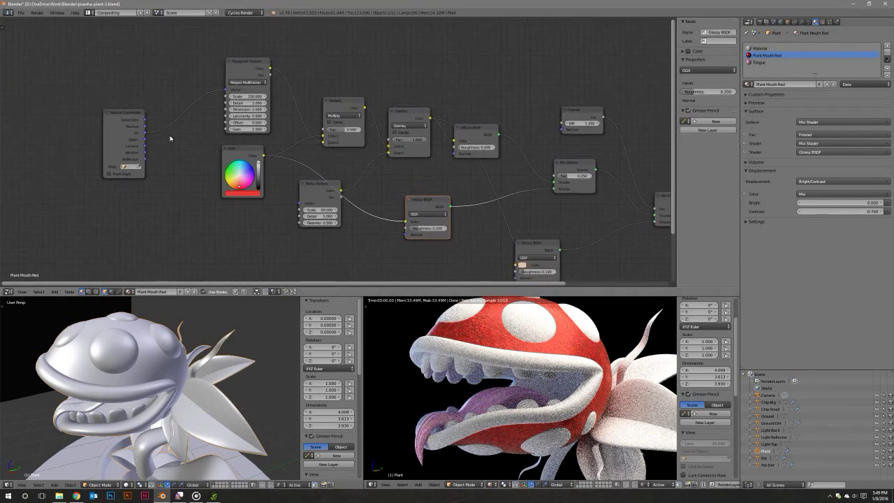
Connect Texture Coordinate UV to the head's Noise Texture Vector and set its scale to 25.
drag(145, 133, 301, 203)
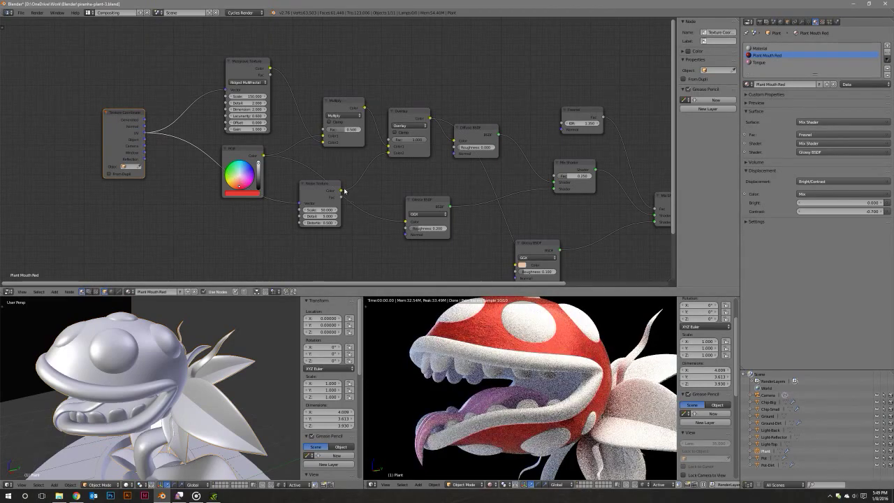
mouse_move(343, 190)
mouse_down()
mouse_move(441, 184)
mouse_move(454, 142)
mouse_move(431, 123)
mouse_move(455, 142)
mouse_up()
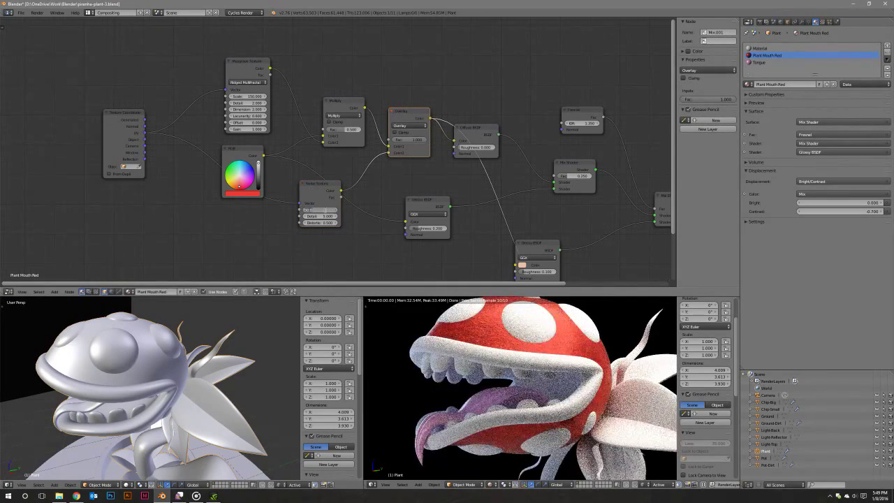
drag(326, 212, 326, 211)
middle_drag(301, 126, 327, 171)
scroll(328, 171, up, 1)
scroll(318, 176, up, 1)
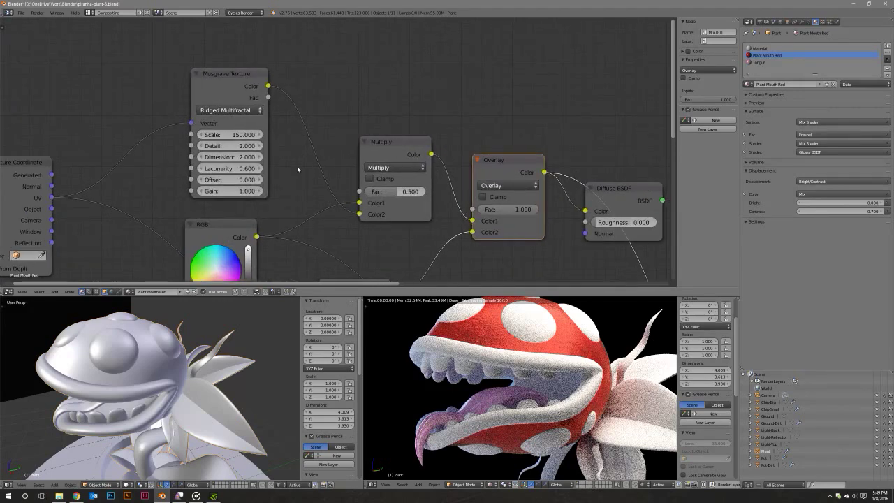
mouse_move(298, 169)
middle_down()
mouse_move(382, 195)
mouse_move(356, 188)
middle_up()
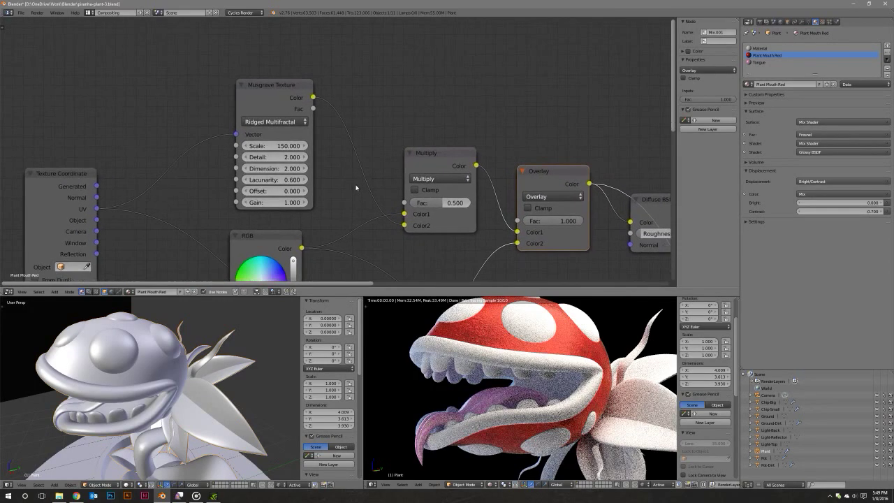
key(shift+a)
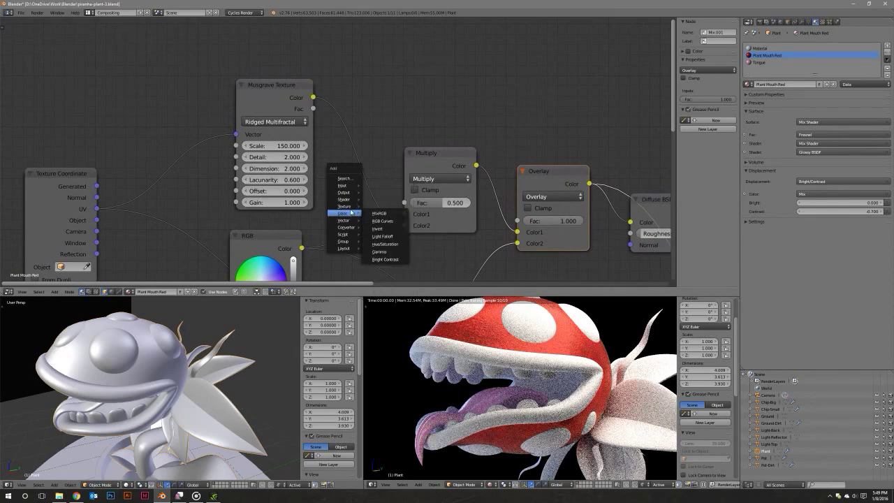
mouse_move(344, 206)
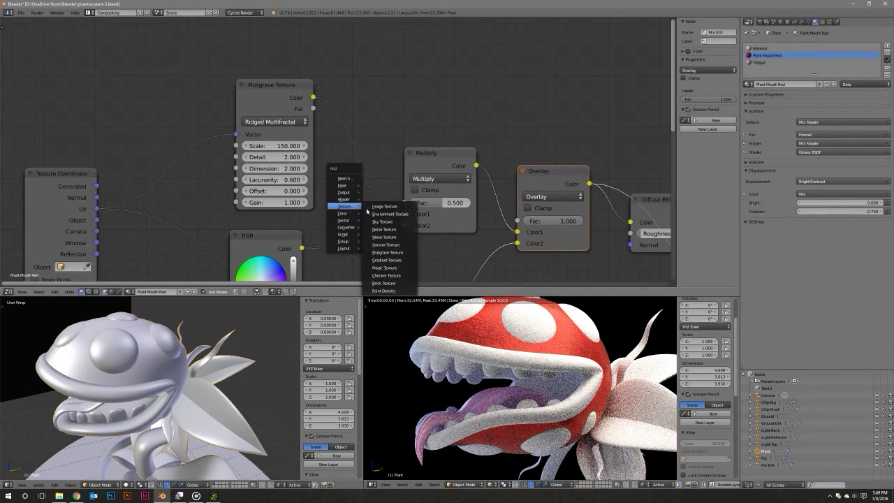
Add a Voronoi Texture beside the Musgrave node and feed it the UV coordinates.
click(385, 244)
click(395, 69)
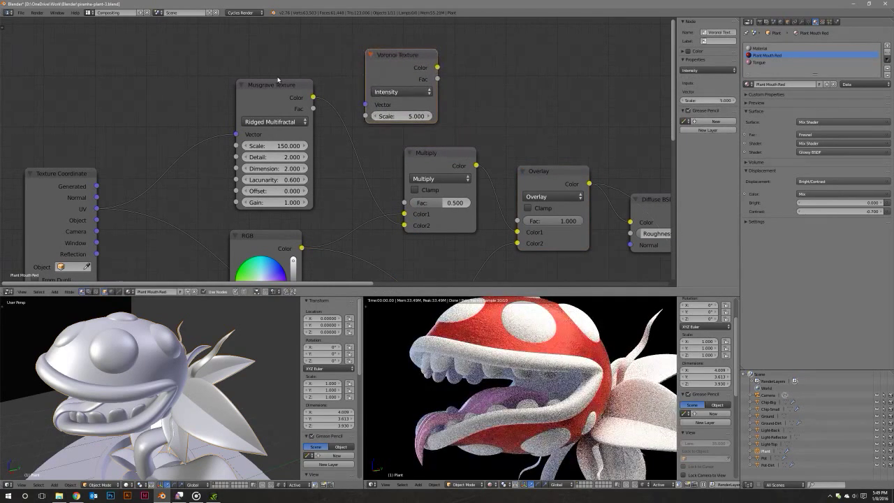
drag(285, 88, 256, 64)
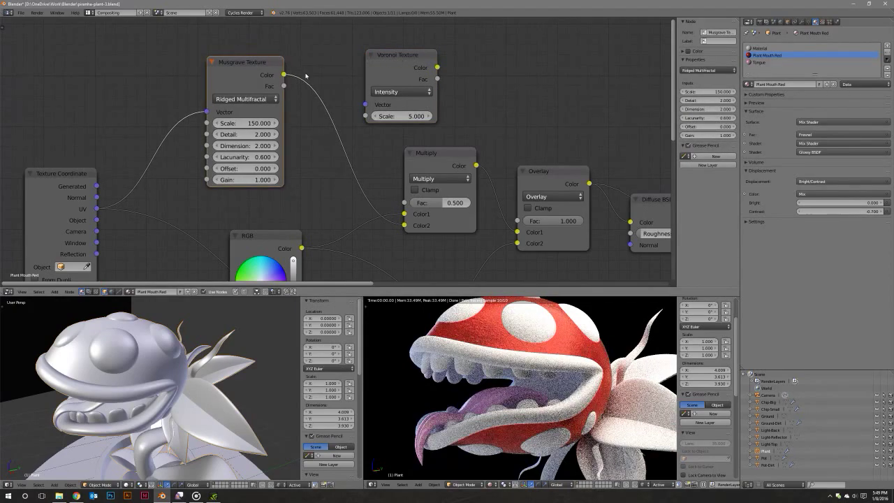
drag(93, 208, 365, 105)
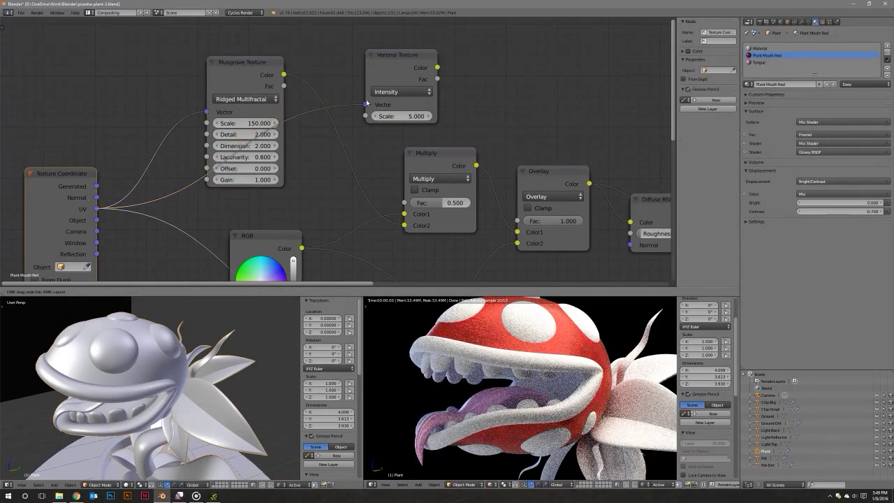
mouse_move(436, 66)
mouse_down()
mouse_move(354, 51)
mouse_move(403, 224)
mouse_up()
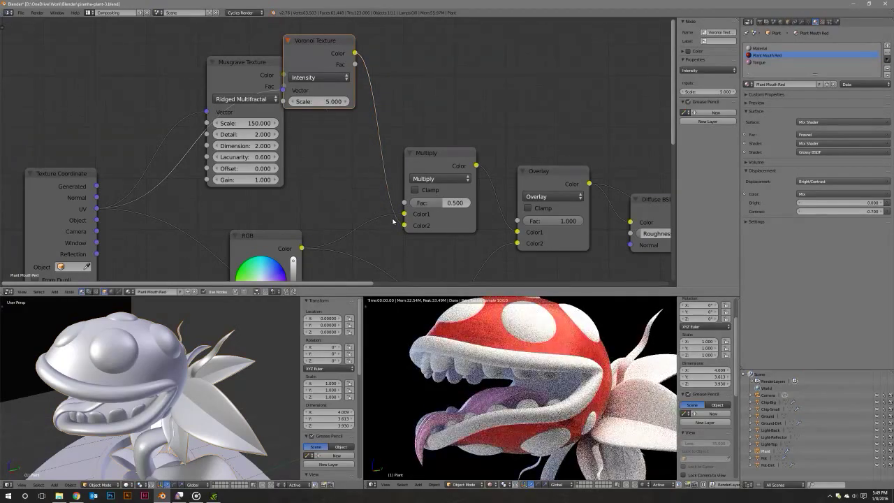
scroll(509, 353, up, 2)
scroll(508, 353, up, 2)
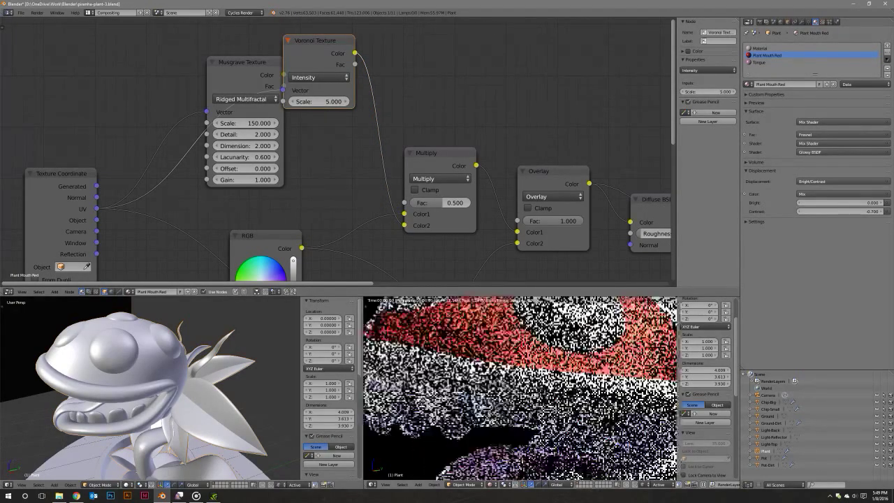
scroll(508, 353, up, 2)
scroll(508, 354, up, 2)
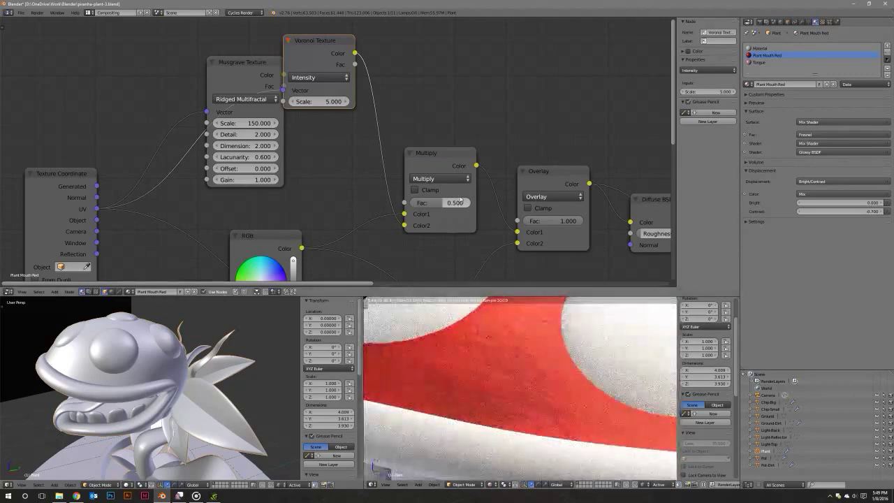
Set the Voronoi scale to 150 and enter Edit Mode on the plant mesh.
click(324, 101)
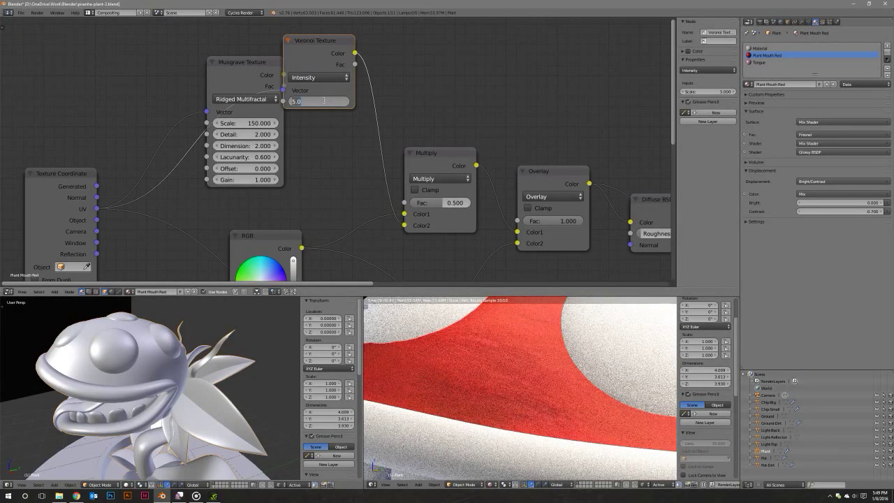
text(150)
key(Return)
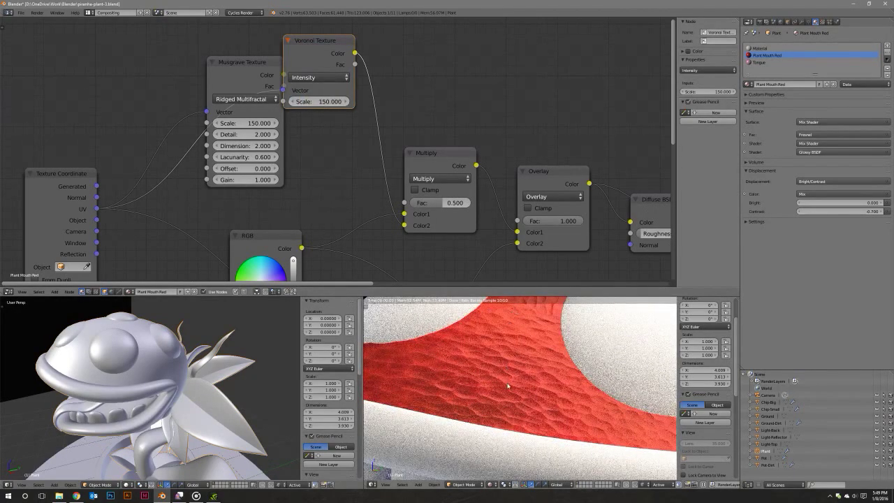
scroll(502, 375, down, 3)
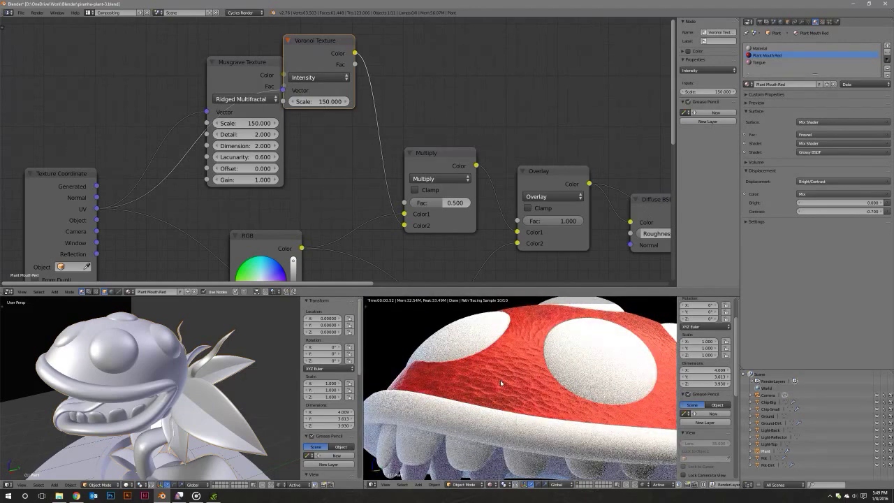
middle_drag(139, 353, 171, 368)
key(Tab)
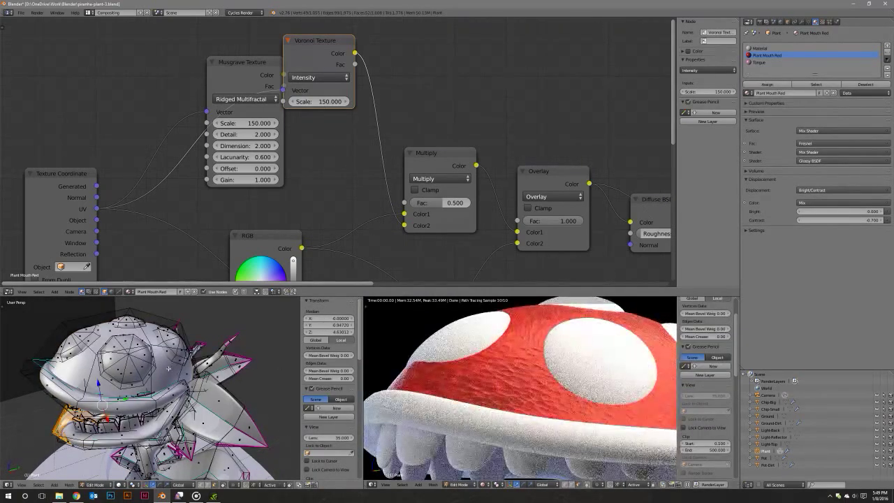
Select only the Plant Mouth Red faces, view them from the top, and open UV Mapping.
key(a)
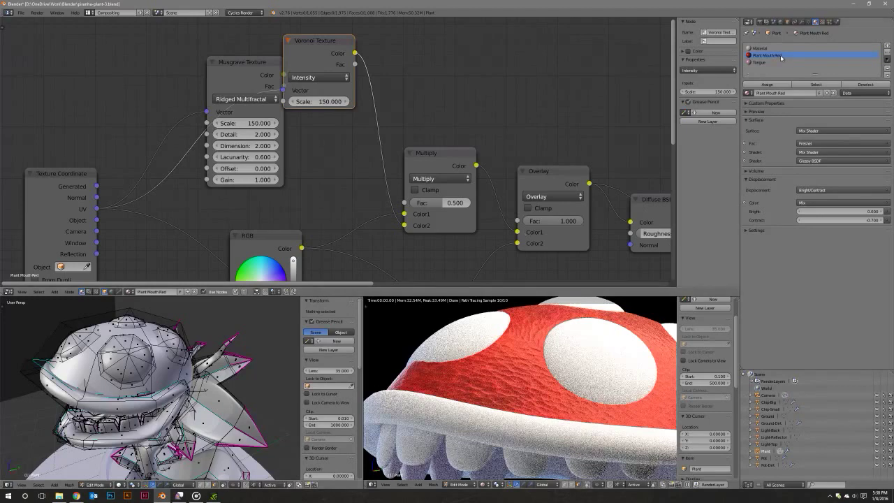
click(815, 84)
middle_drag(160, 346, 157, 371)
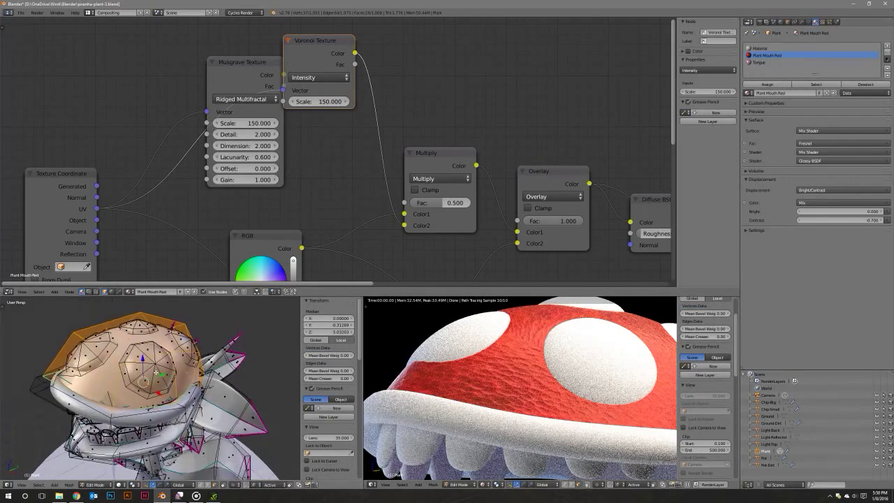
key(KP_7)
scroll(193, 386, up, 2)
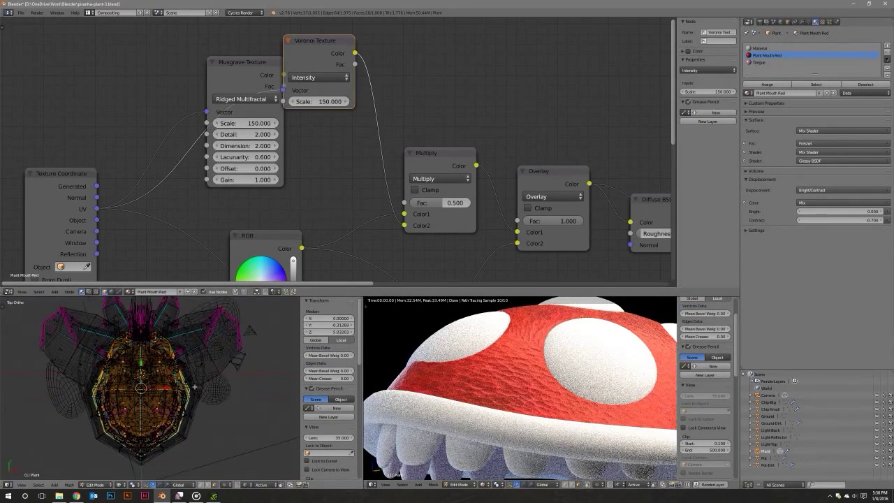
scroll(193, 386, up, 1)
key(u)
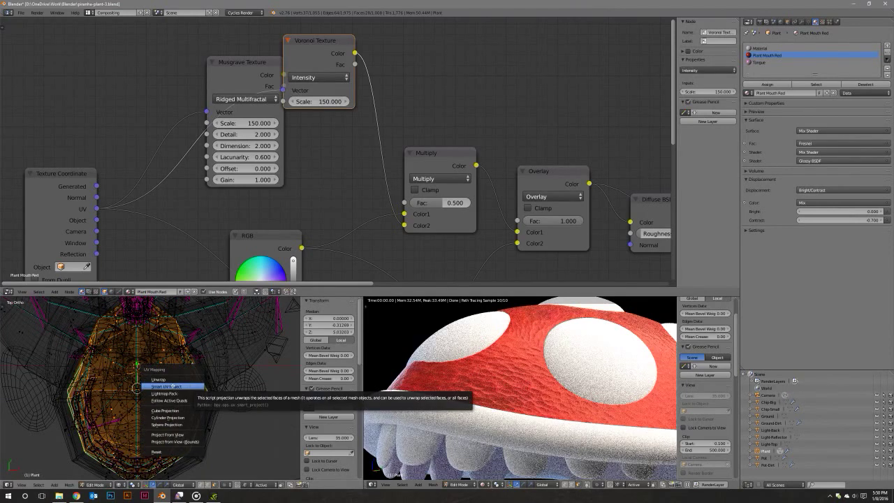
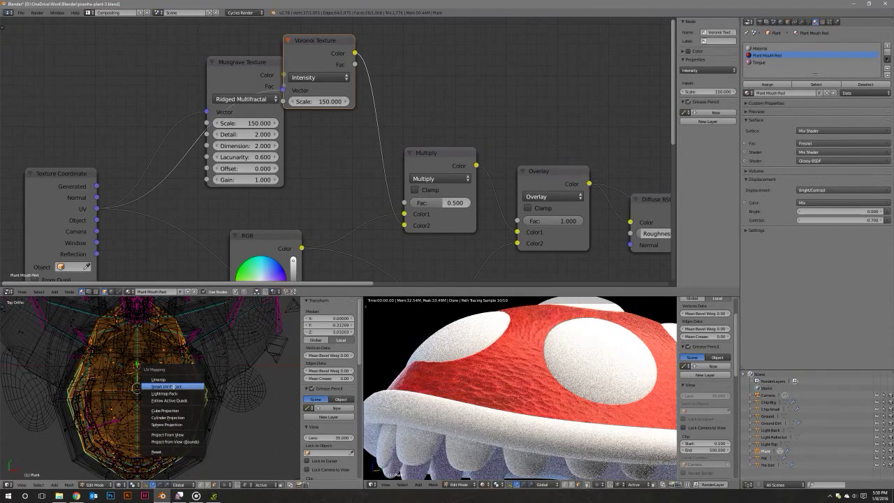
Smart UV Project the selected plant mesh, then redo it with an 89° angle limit.
click(171, 386)
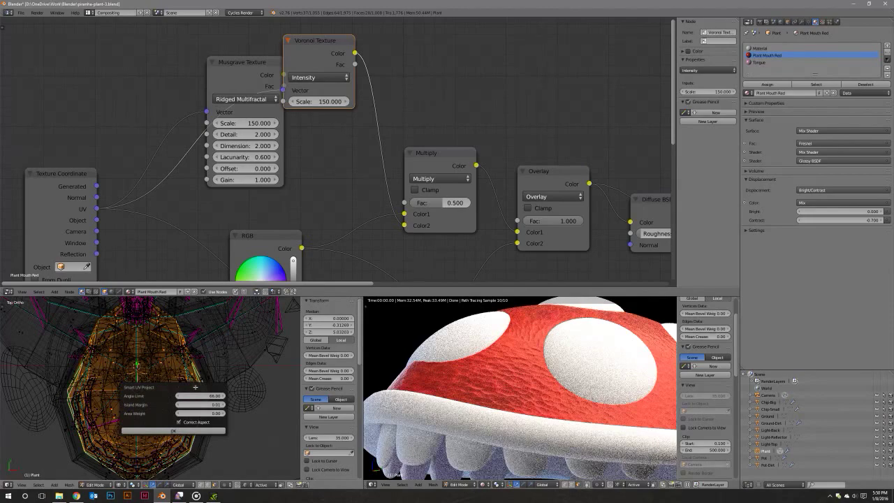
click(198, 430)
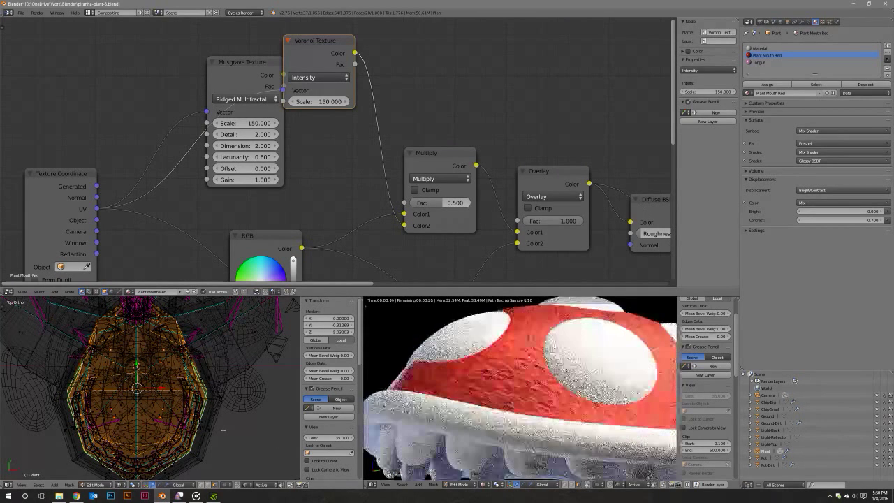
key(u)
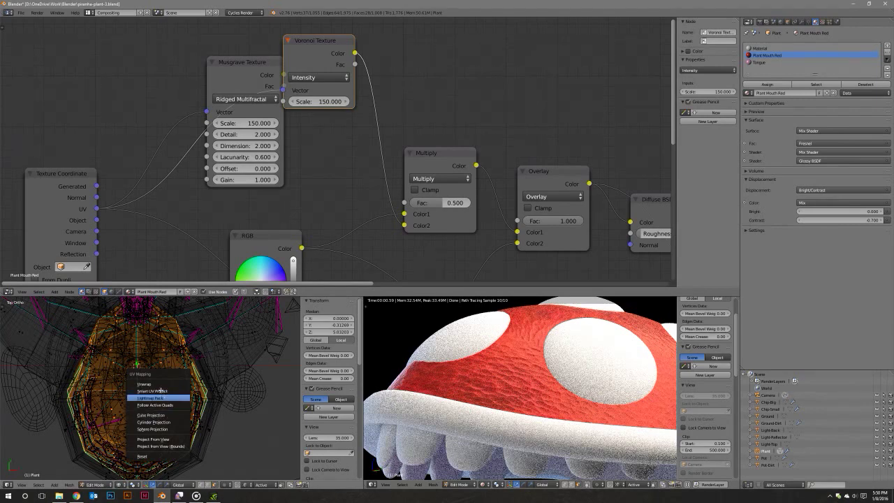
click(179, 385)
click(193, 399)
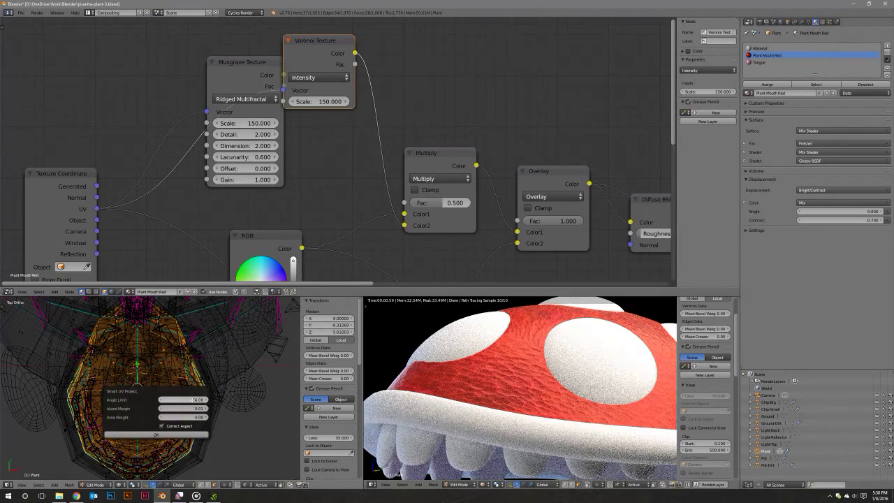
key(Return)
text(89)
key(Return)
click(174, 434)
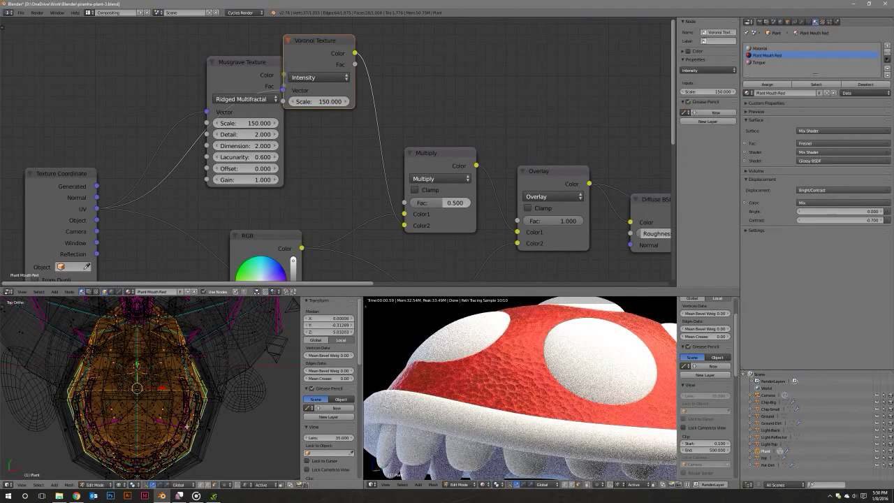
Return to Object Mode and orbit the rendered view to inspect the red cap's texture.
key(Tab)
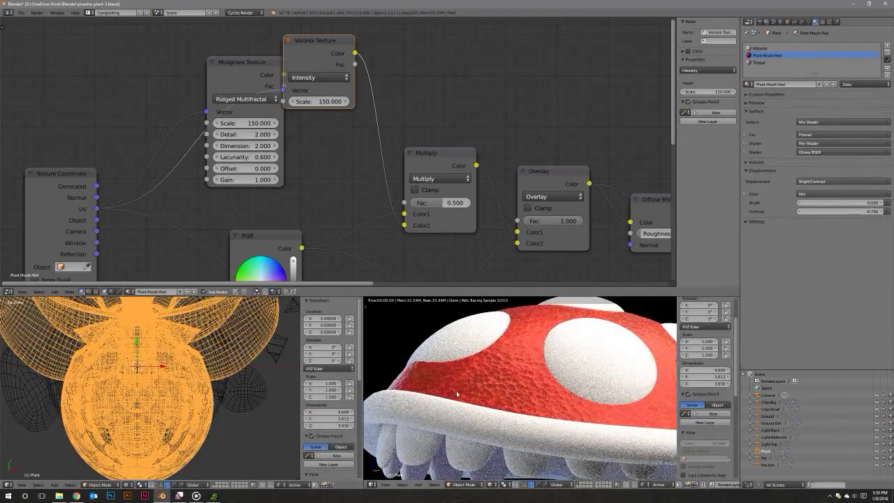
middle_drag(457, 394, 477, 385)
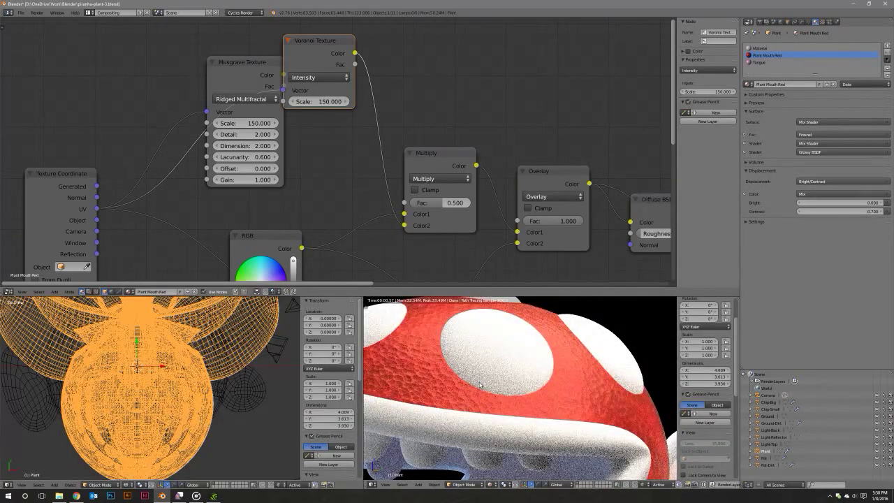
mouse_move(466, 386)
middle_down()
mouse_move(527, 421)
mouse_move(518, 438)
middle_up()
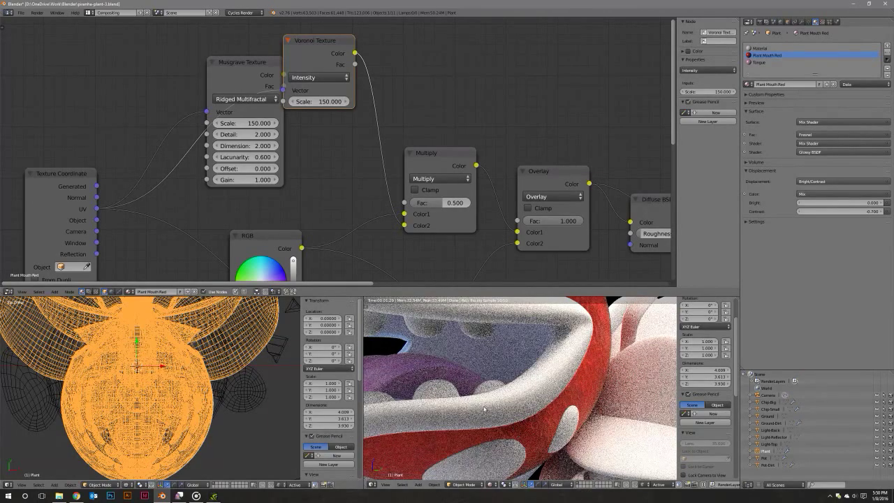
middle_drag(484, 408, 523, 384)
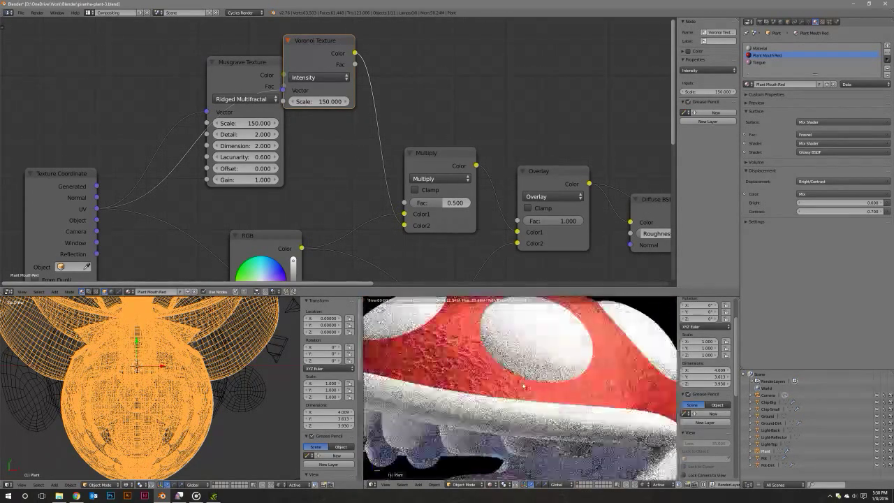
scroll(515, 383, down, 3)
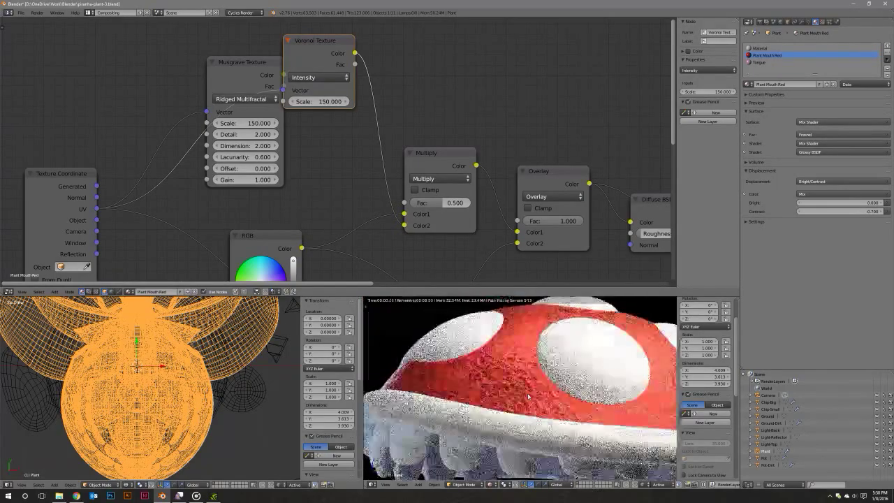
middle_drag(515, 383, 530, 387)
scroll(516, 384, down, 2)
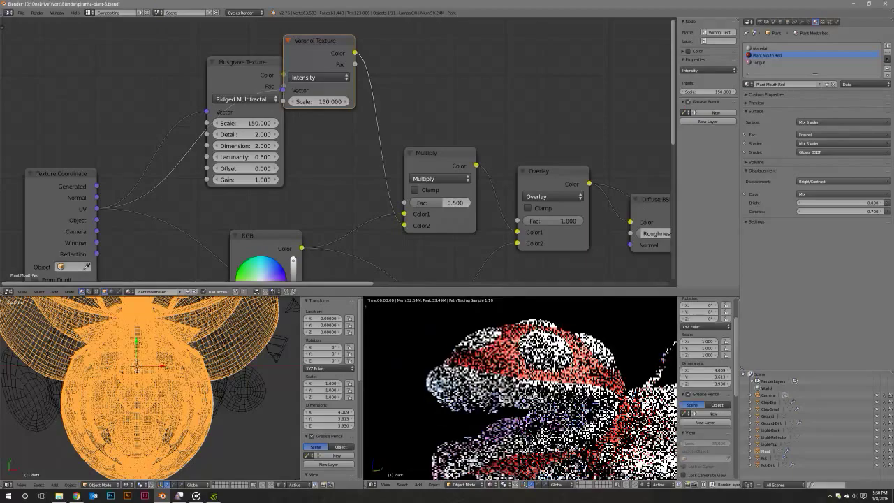
scroll(520, 388, down, 2)
scroll(520, 387, up, 3)
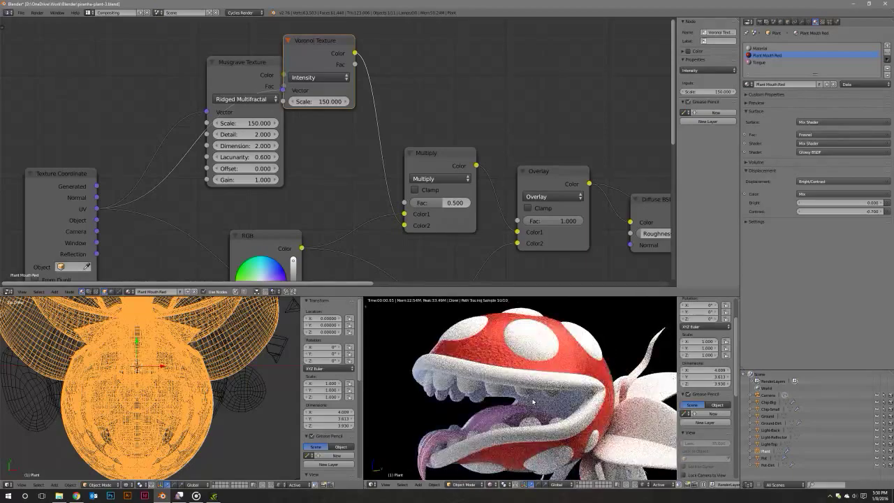
mouse_move(223, 351)
middle_down()
mouse_move(188, 343)
mouse_move(192, 355)
middle_up()
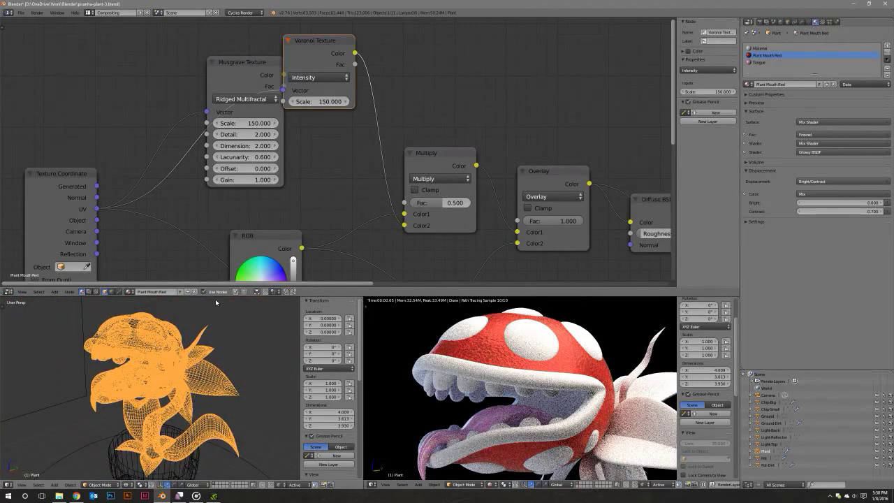
Save over the existing blend file and delete the Musgrave Texture node.
key(ctrl+s)
click(315, 178)
ctrl+scroll(308, 183, left, 2)
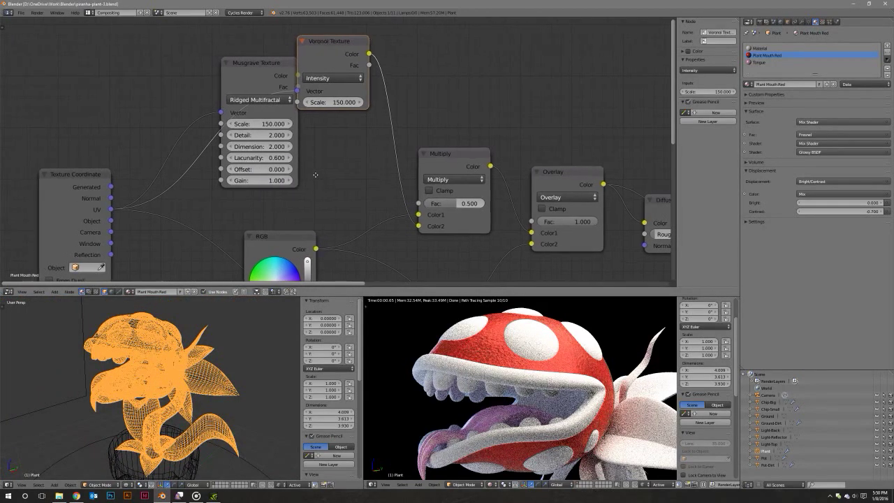
drag(263, 66, 224, 59)
key(ctrl+x)
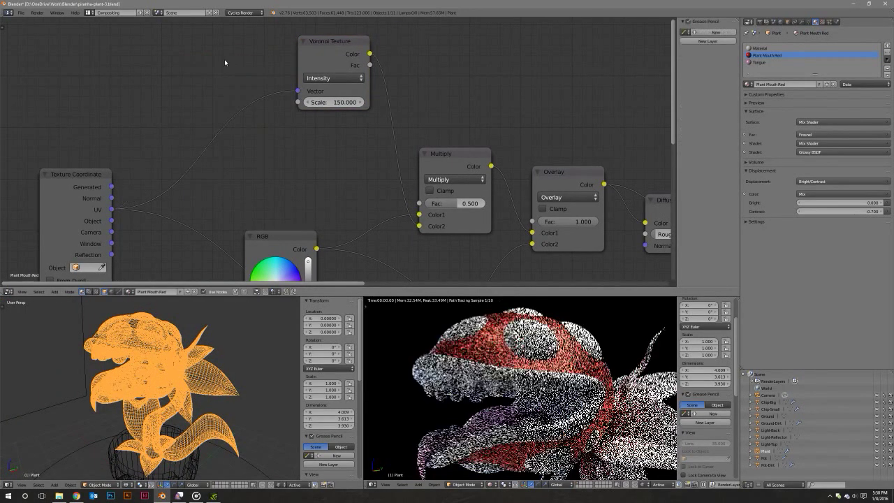
scroll(282, 169, down, 2)
ctrl+scroll(282, 169, right, 3)
ctrl+scroll(281, 164, right, 5)
shift+scroll(280, 161, down, 5)
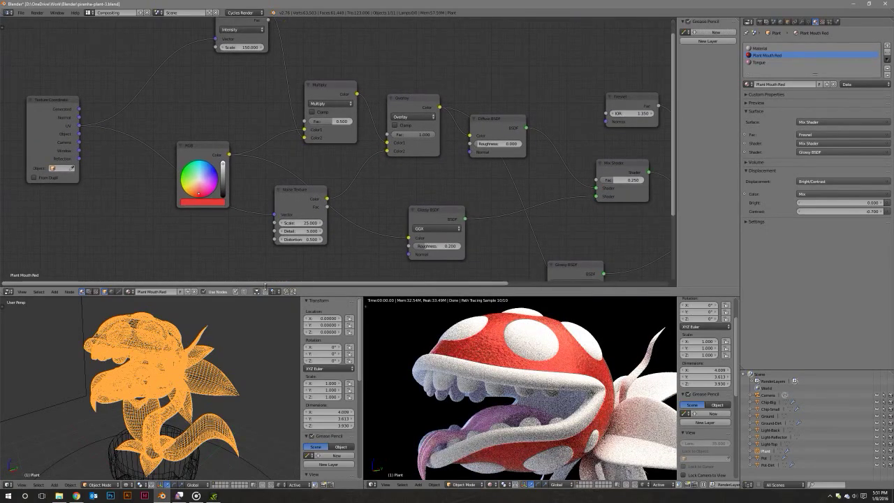
In Edit Mode with solid shading, select the first leaf entirely as linked geometry.
key(Tab)
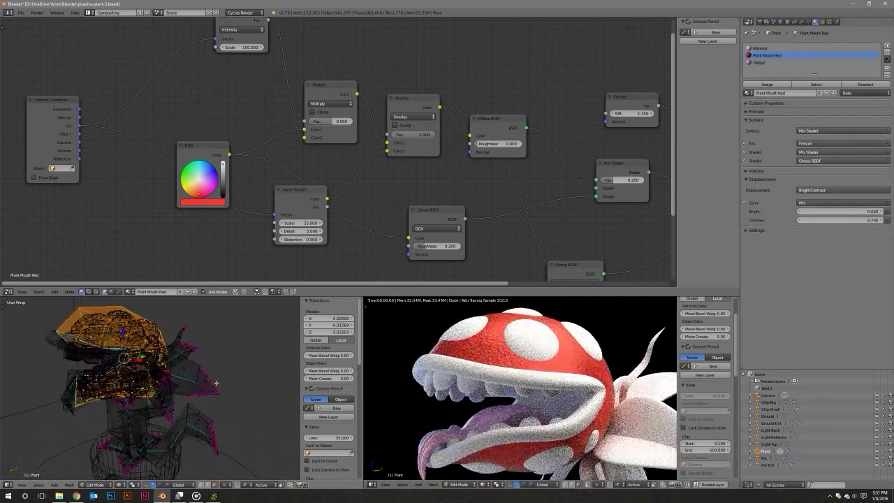
scroll(212, 388, up, 1)
scroll(212, 389, up, 3)
right_click(211, 388)
key(z)
scroll(211, 388, up, 2)
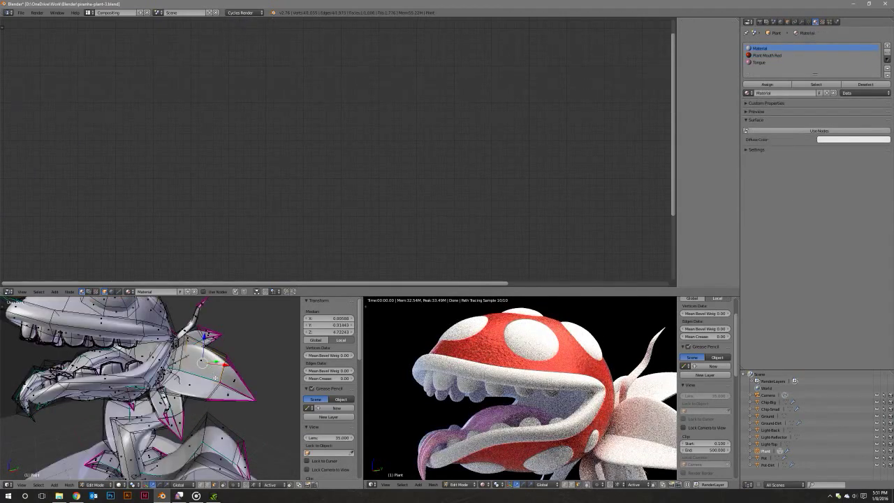
scroll(210, 388, up, 2)
scroll(207, 388, up, 2)
key(ctrl+l)
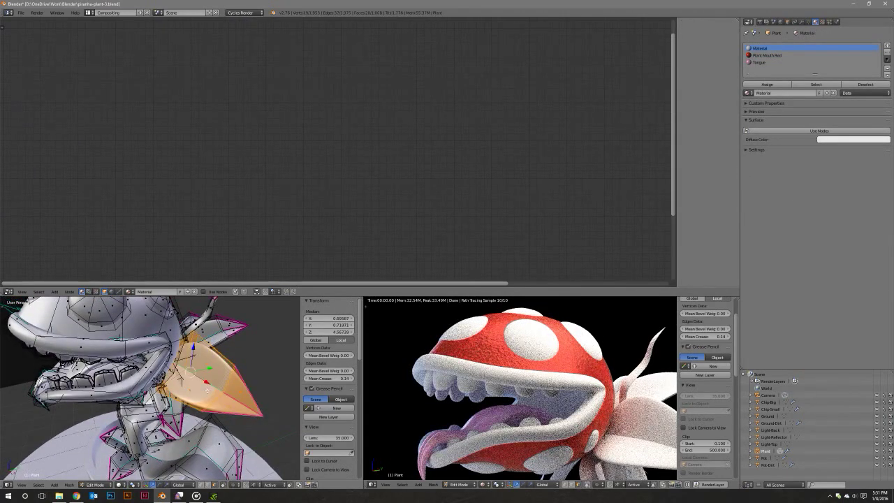
middle_drag(208, 389, 195, 380)
mouse_move(229, 349)
middle_down()
mouse_move(207, 419)
mouse_move(169, 385)
mouse_move(176, 363)
mouse_move(148, 368)
middle_up()
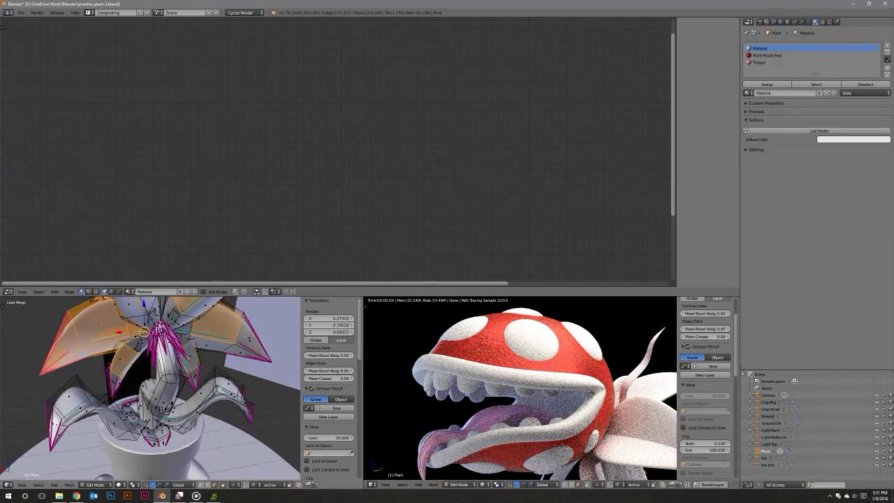
scroll(163, 400, up, 3)
mouse_move(163, 400)
middle_down()
mouse_move(185, 399)
mouse_move(208, 372)
mouse_move(201, 386)
mouse_move(138, 416)
mouse_move(119, 407)
mouse_move(157, 385)
mouse_move(137, 470)
middle_up()
Add the second leaf to the selection as linked geometry.
shift+right_click(156, 385)
key(ctrl+l)
mouse_move(188, 367)
middle_down()
mouse_move(126, 377)
mouse_move(186, 377)
middle_up()
key(l)
key(l)
key(l)
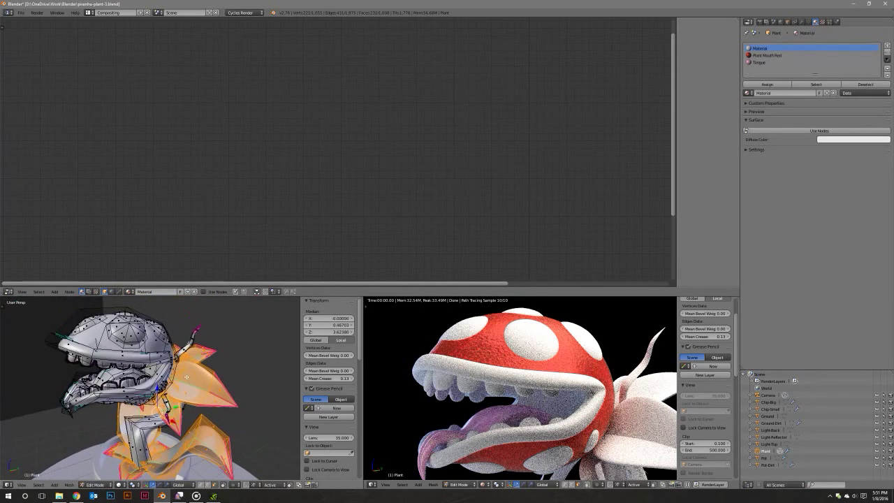
Add a new material slot holding a new material named 'Leaf'.
click(887, 47)
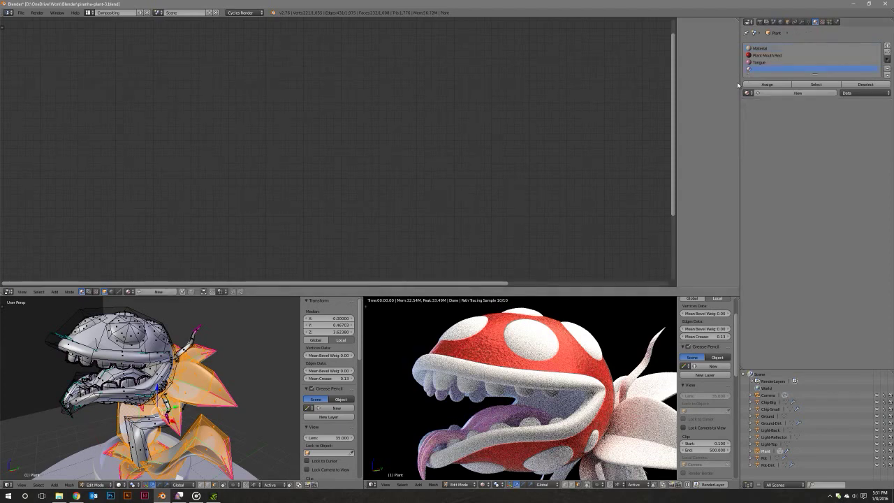
click(783, 94)
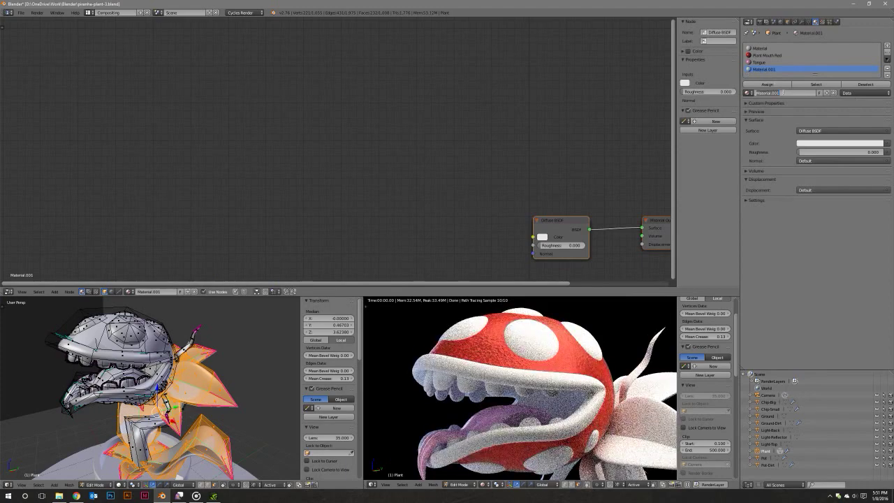
text(Leaf)
key(Return)
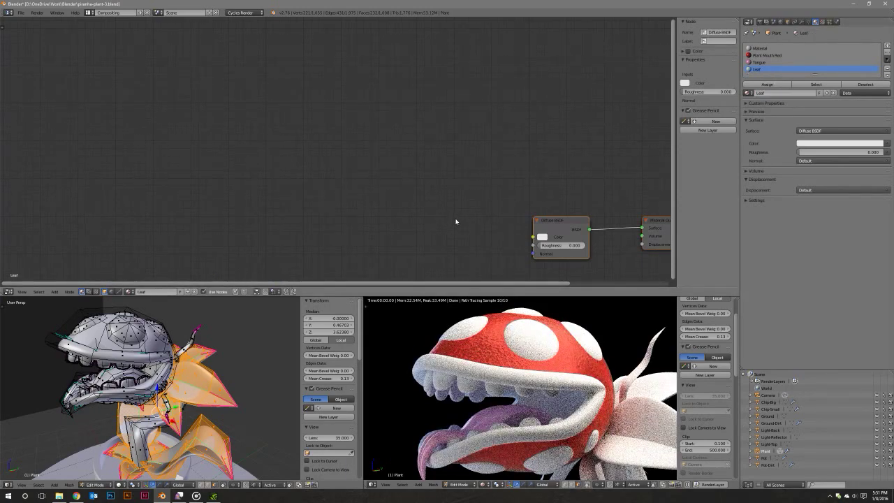
Add a strong green RGB node beside the Diffuse BSDF and assign Leaf to the selected leaves.
middle_drag(453, 219, 255, 157)
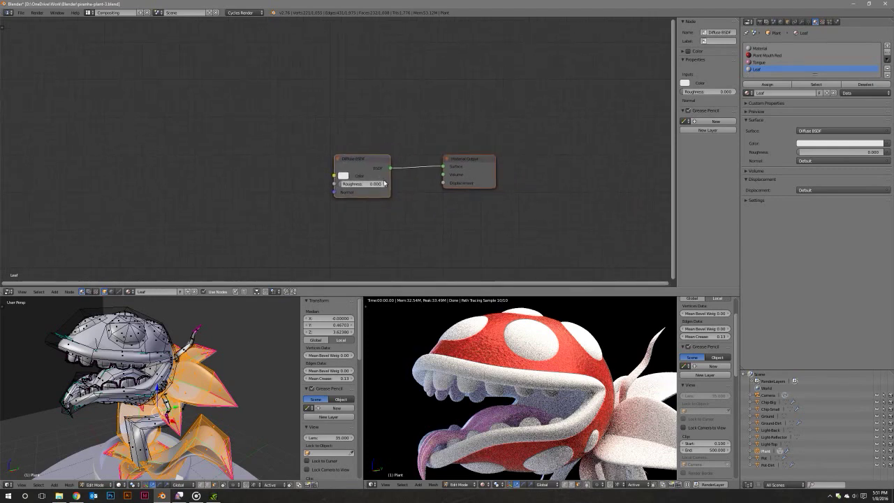
mouse_move(383, 159)
mouse_down()
mouse_move(314, 63)
mouse_move(314, 47)
mouse_up()
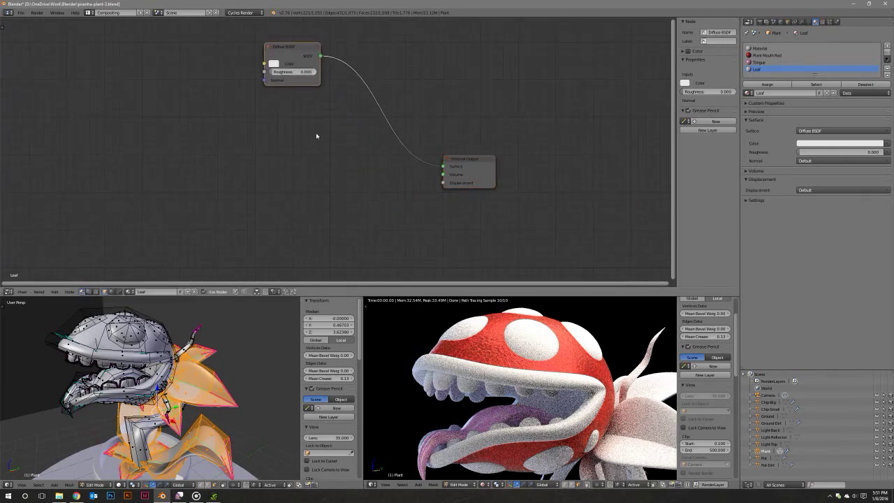
key(shift+a)
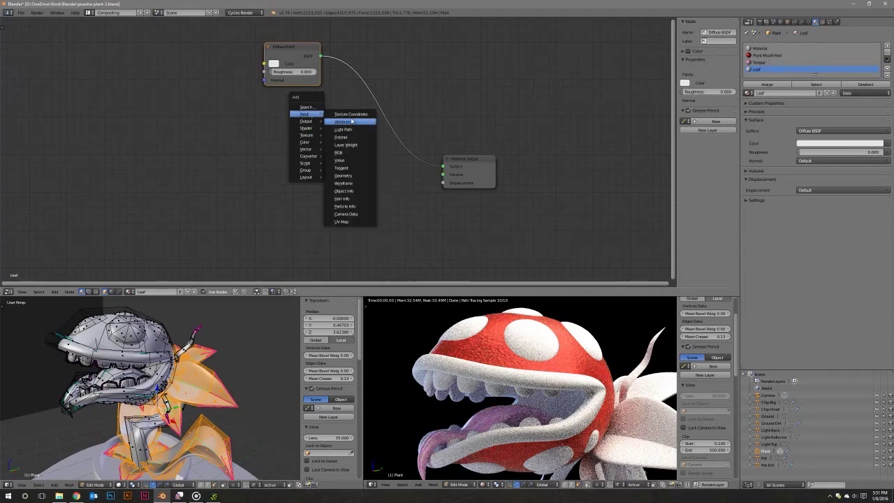
click(349, 180)
click(126, 71)
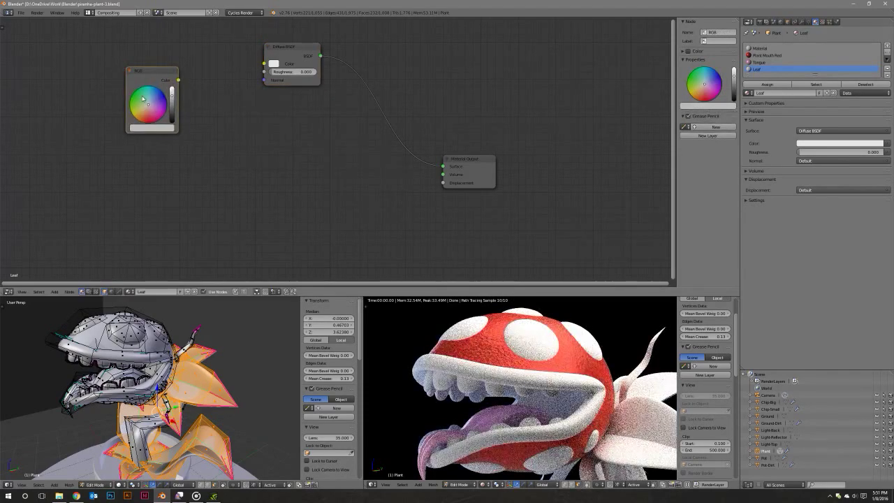
click(141, 101)
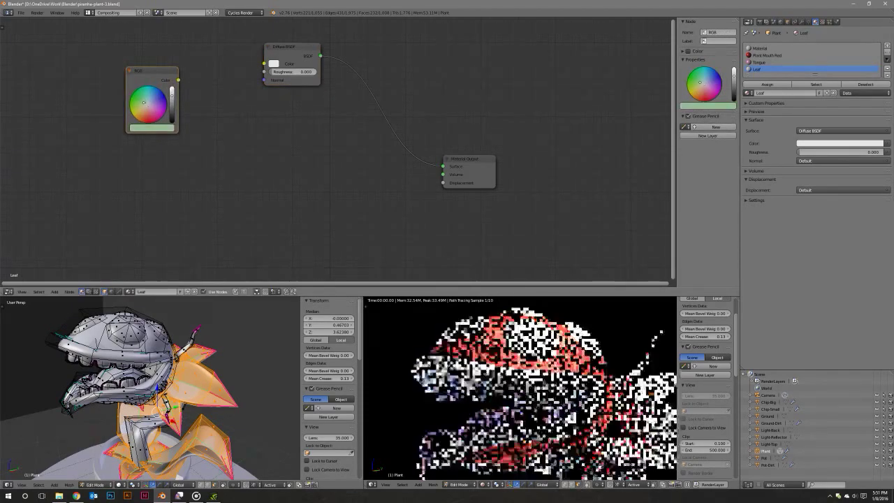
click(172, 98)
click(767, 84)
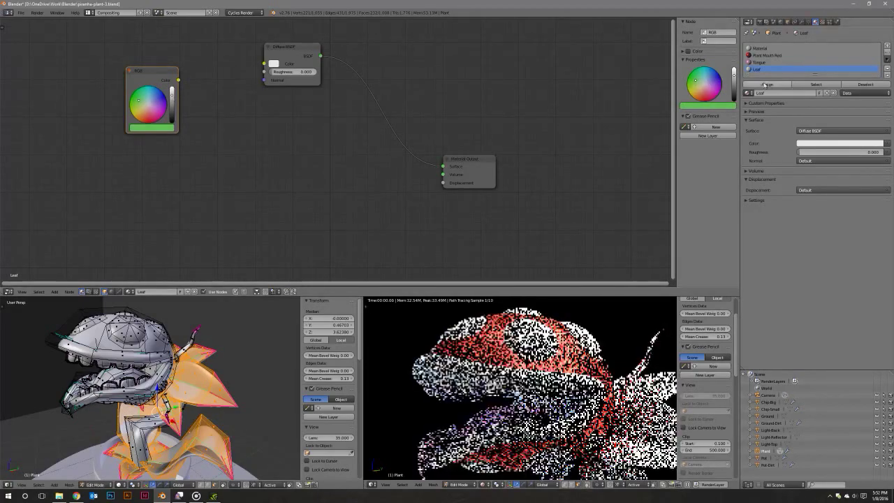
key(Tab)
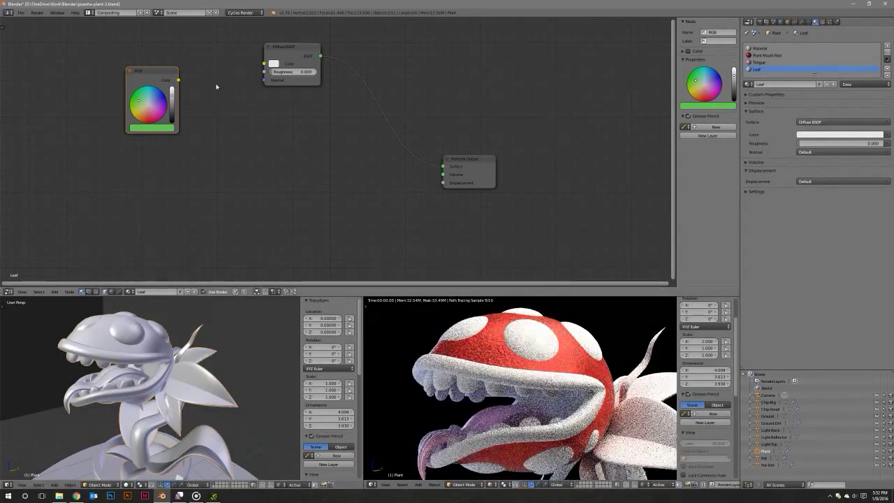
Connect the green RGB colour into the Diffuse BSDF colour and rearrange the nodes.
drag(178, 79, 264, 64)
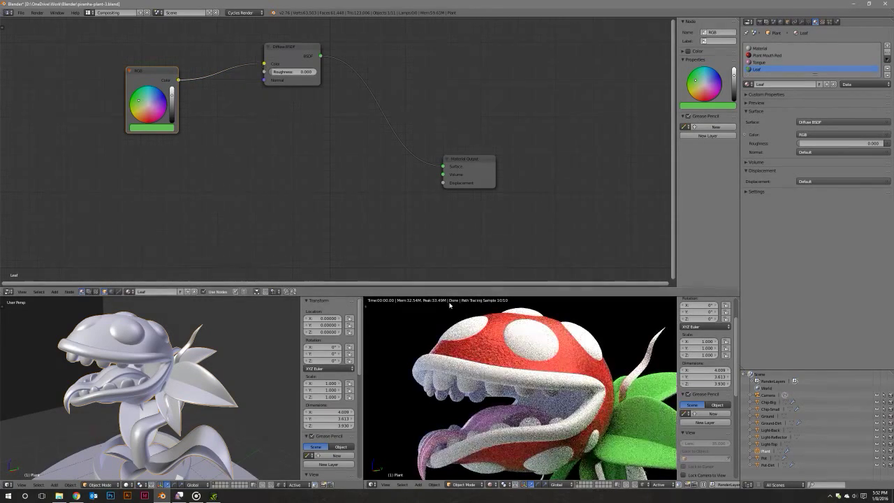
middle_drag(550, 415, 512, 396)
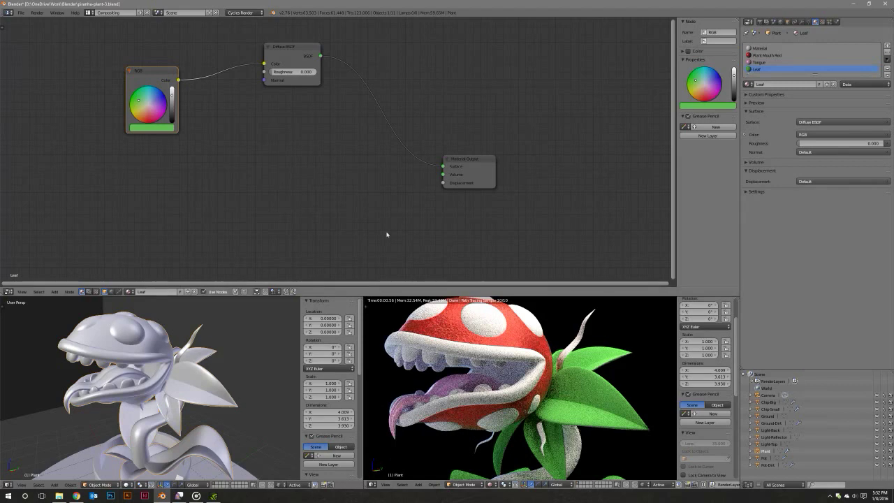
middle_drag(279, 109, 332, 140)
drag(235, 106, 197, 60)
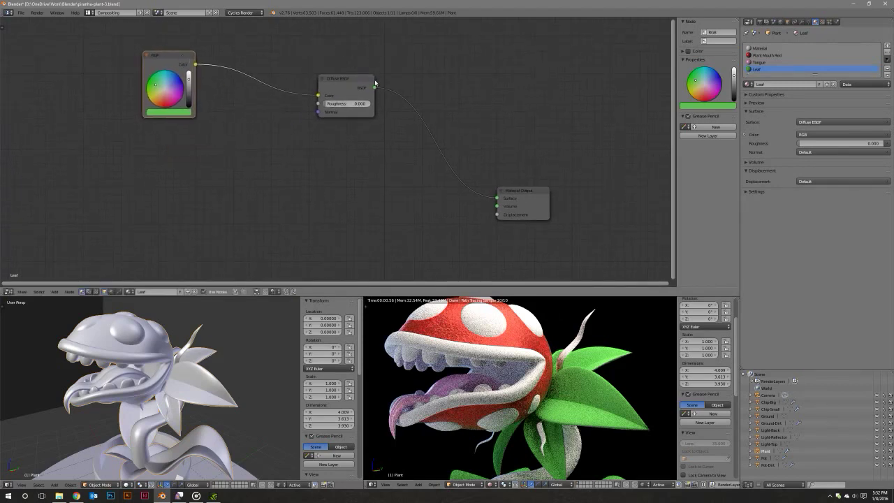
drag(363, 91, 342, 88)
Insert two chained Mix Shader nodes between the Diffuse BSDF and the output.
key(shift+a)
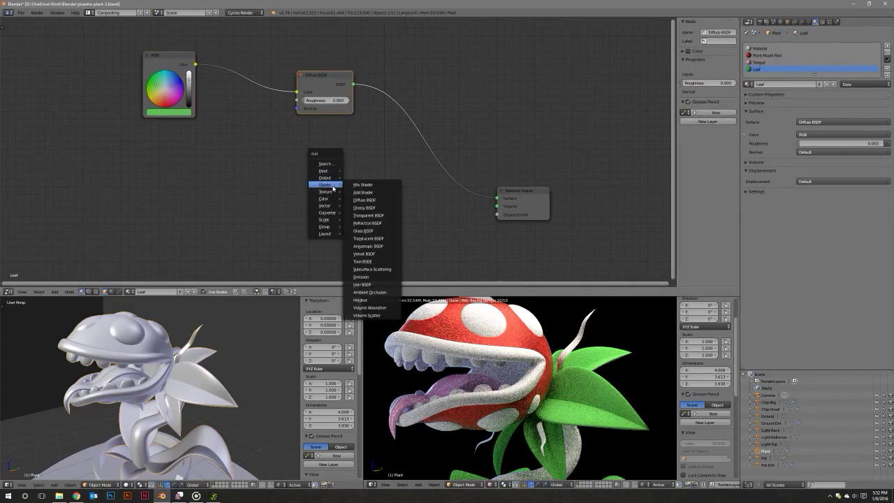
click(370, 184)
click(434, 151)
drag(433, 151, 415, 151)
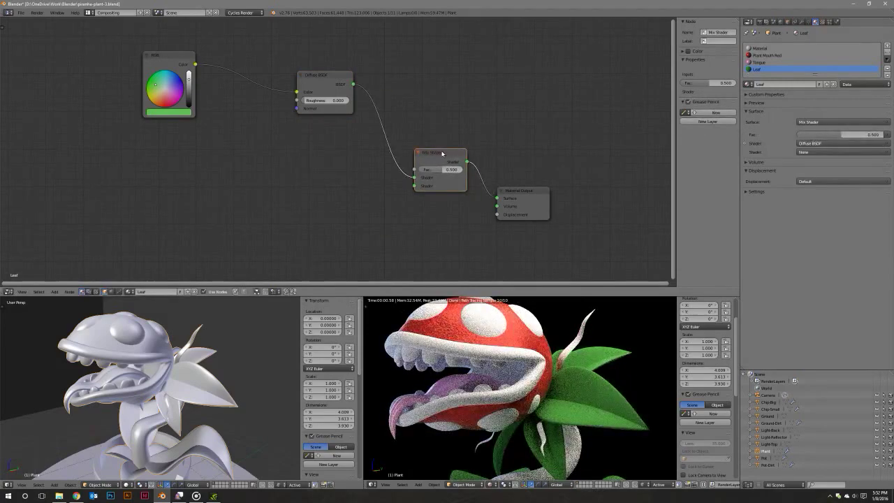
click(442, 153)
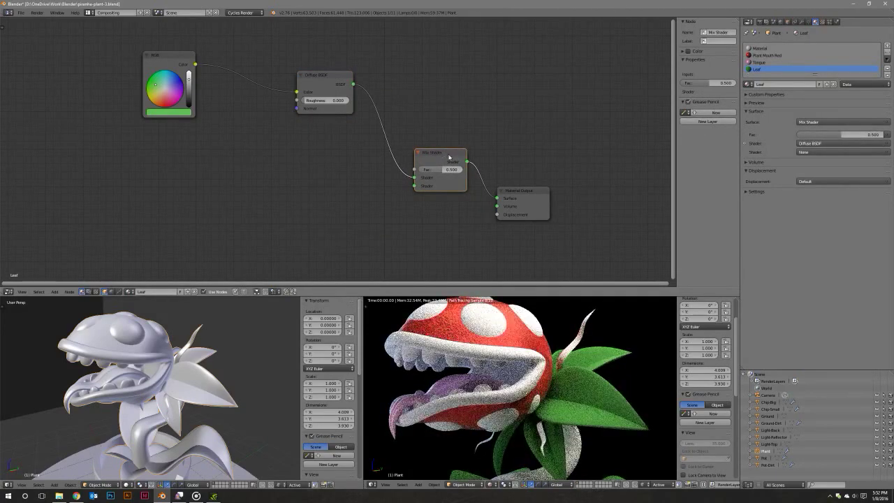
key(shift+d)
click(415, 117)
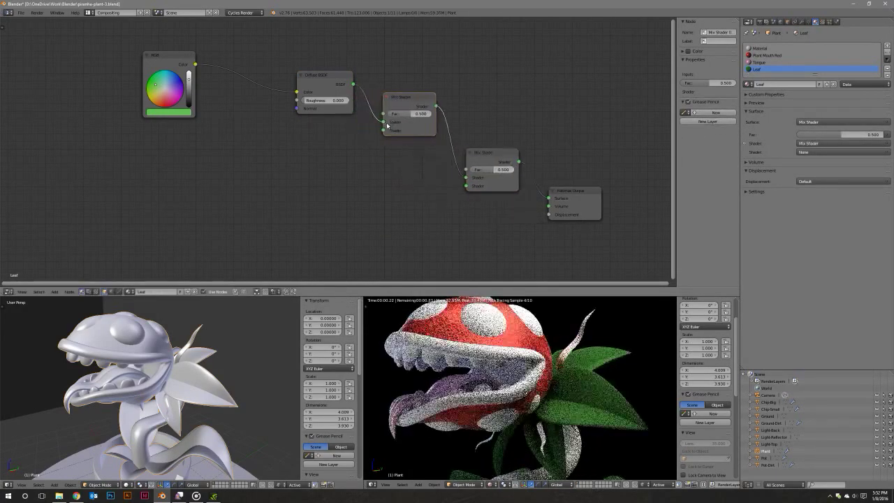
Add two Glossy BSDF nodes, tint one pale yellow and link it into the lower Mix Shader.
key(shift+a)
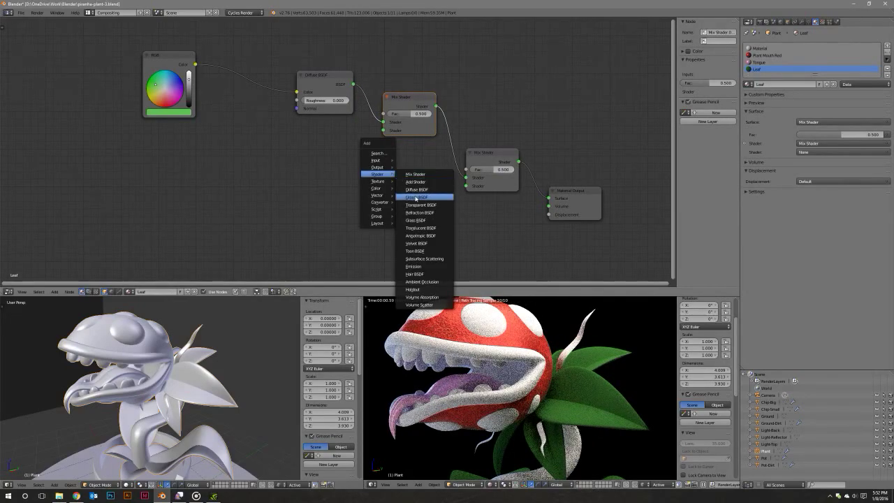
click(416, 197)
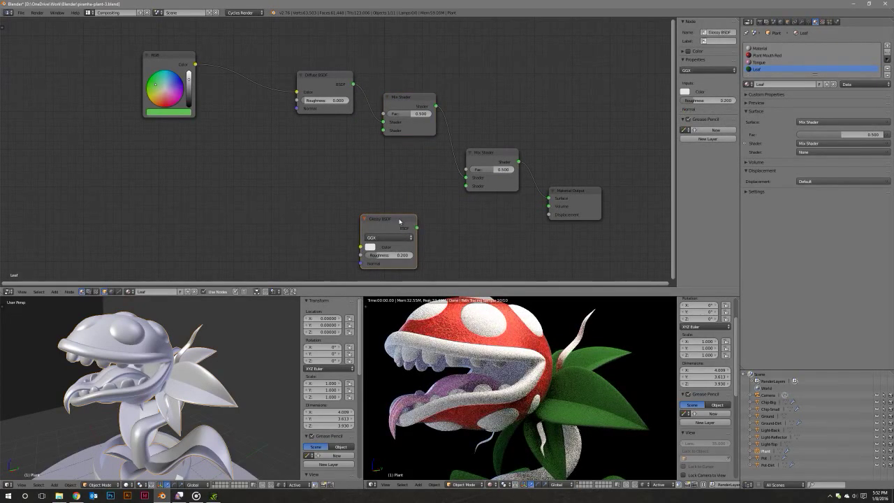
key(shift+d)
click(286, 184)
click(370, 247)
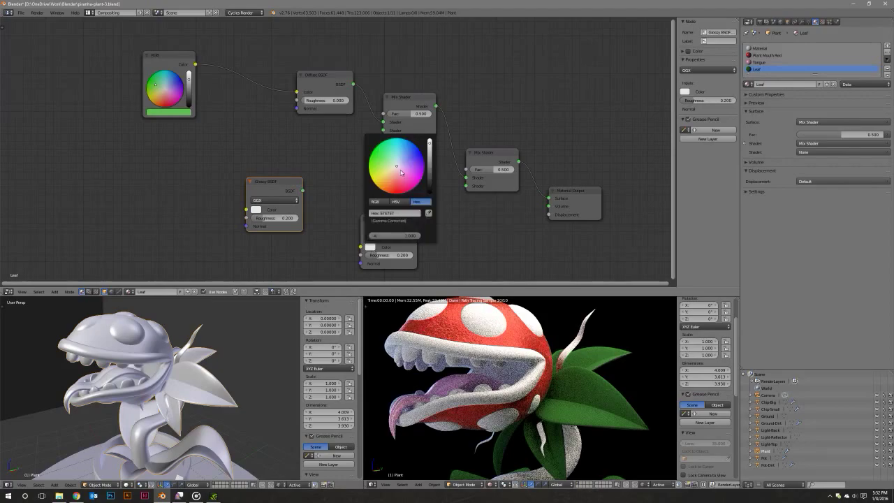
click(395, 168)
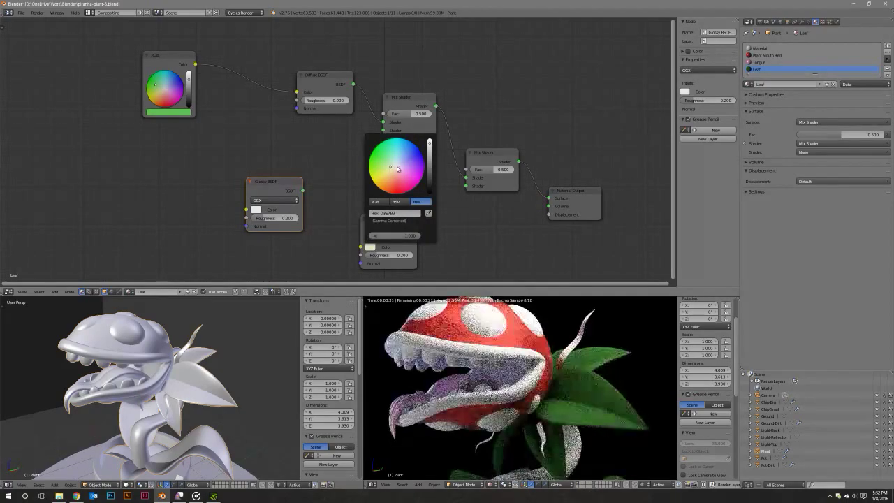
middle_drag(526, 244, 499, 225)
drag(389, 207, 439, 166)
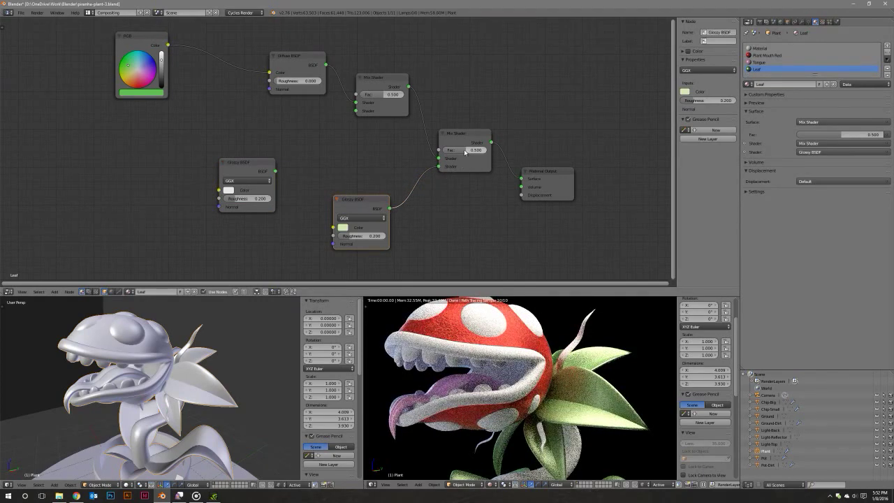
key(shift+a)
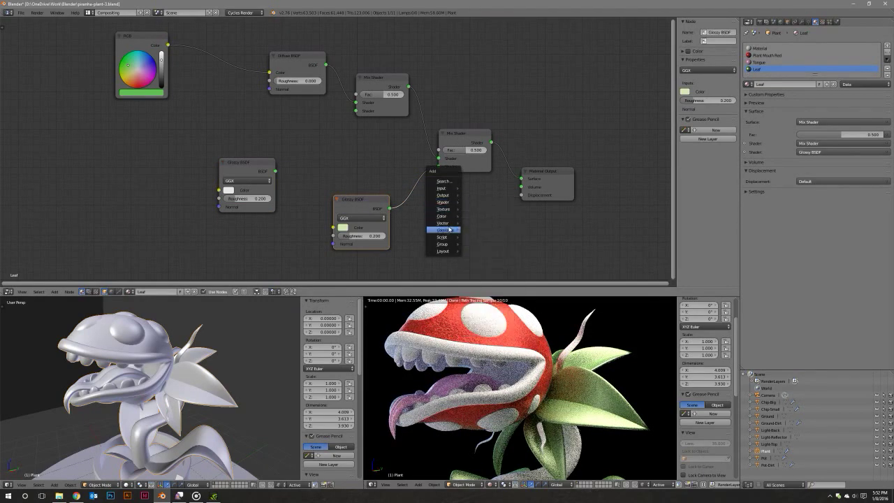
mouse_move(443, 202)
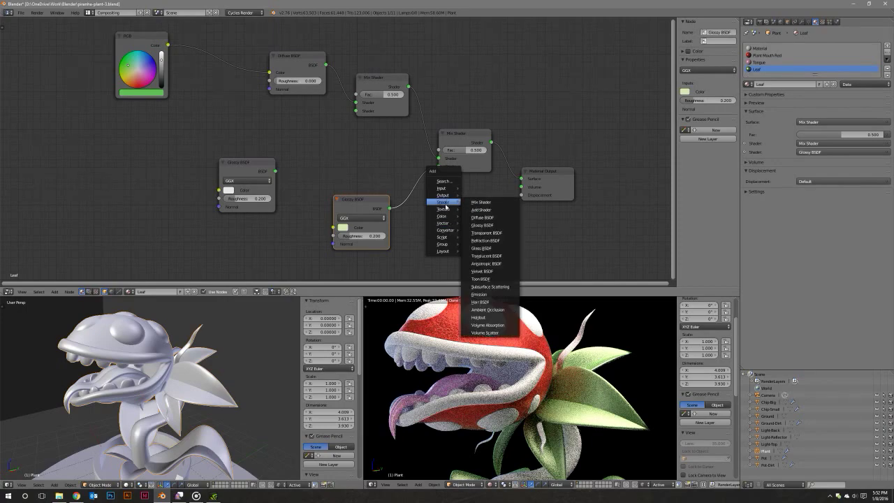
Drive the lower Mix Shader factor with a Fresnel node and set the yellow glossy roughness to 0.1.
click(478, 210)
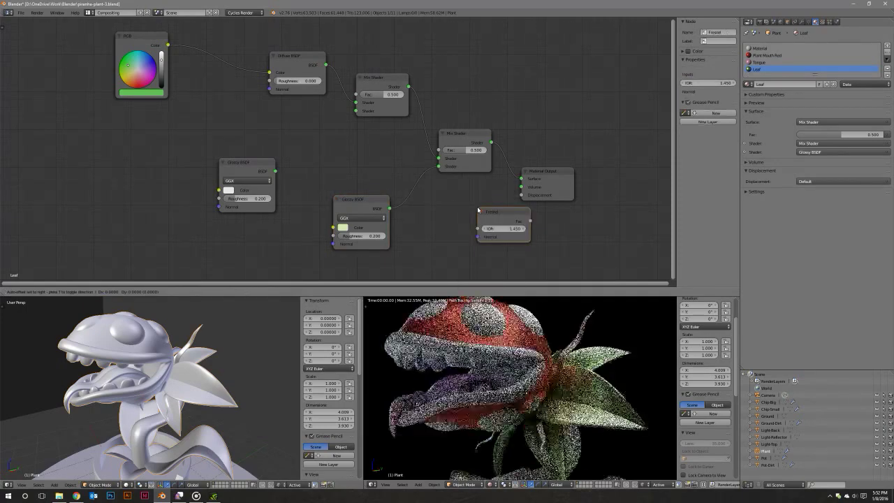
click(408, 50)
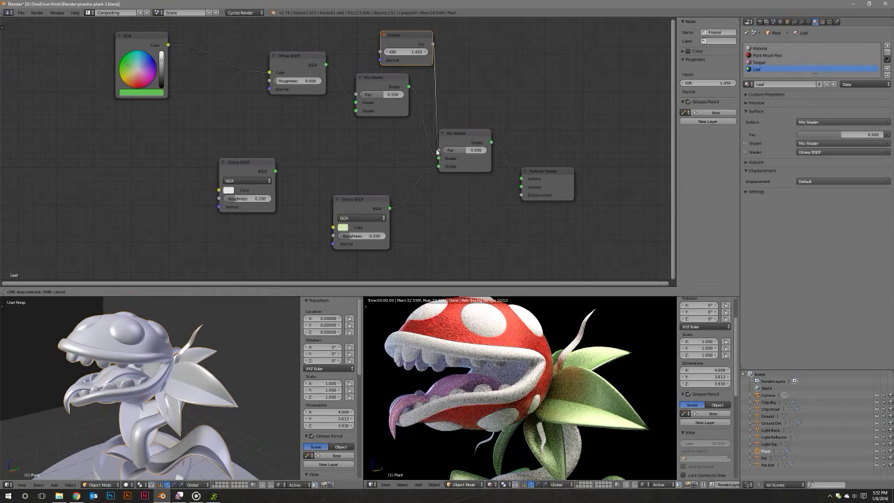
mouse_move(433, 45)
mouse_down()
mouse_move(439, 149)
mouse_move(503, 134)
mouse_up()
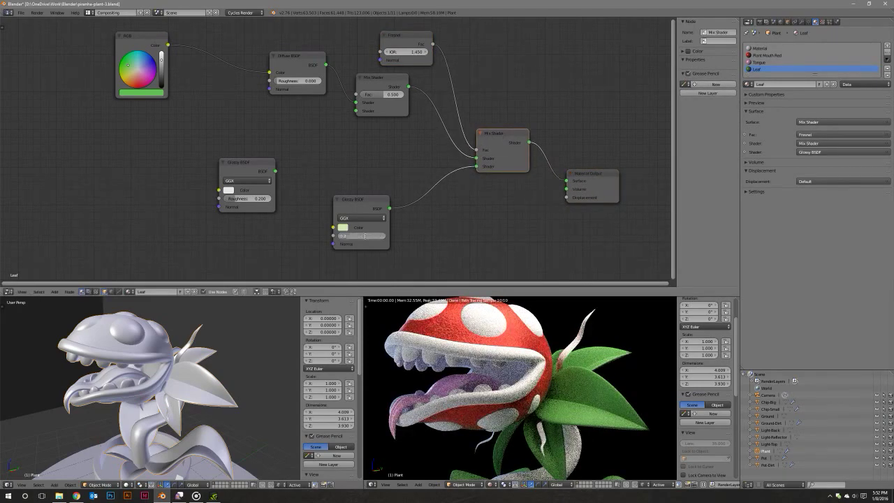
text(0.1)
key(Return)
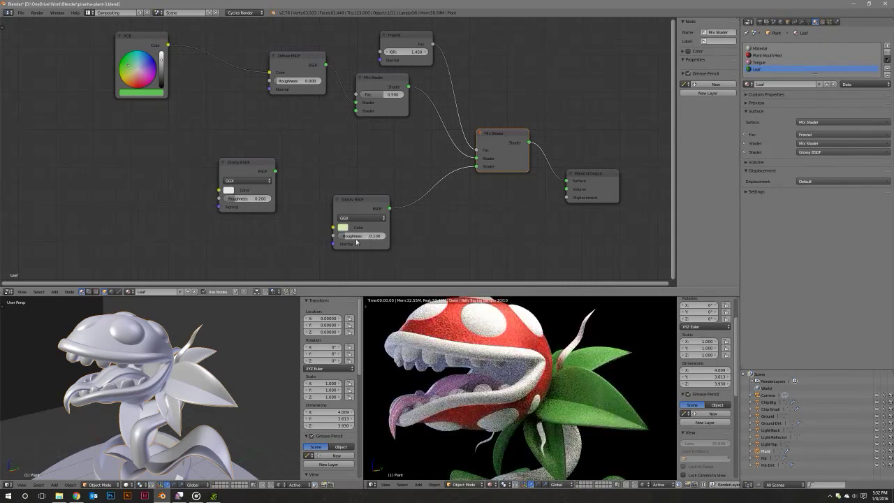
text(0.05)
key(Return)
key(Escape)
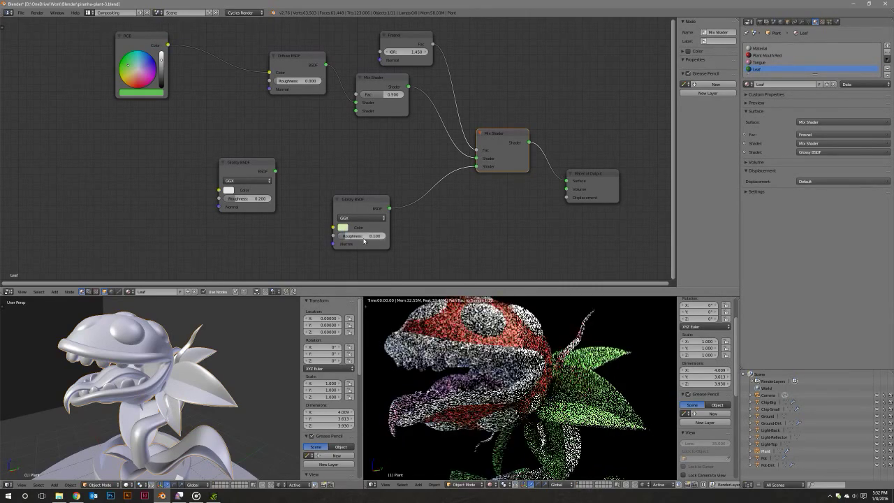
Connect the white Glossy BSDF into the upper Mix Shader, discarding a stray duplicate Mix Shader.
middle_drag(383, 217, 373, 241)
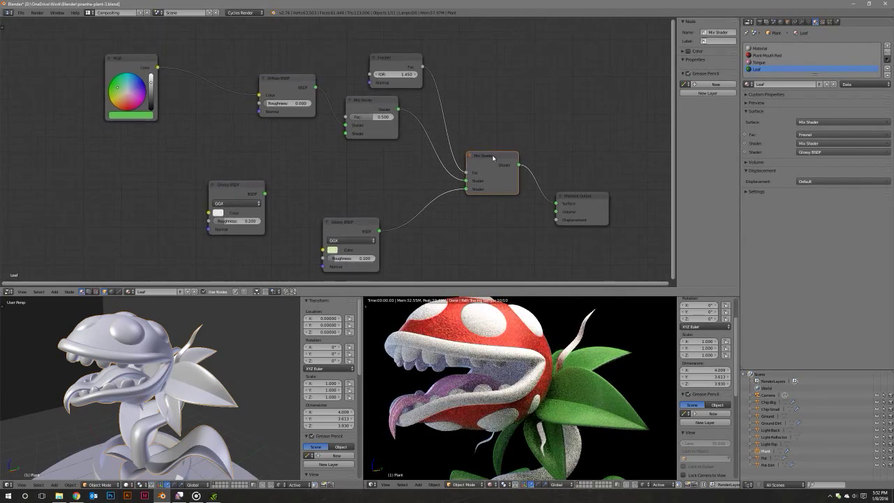
key(shift+d)
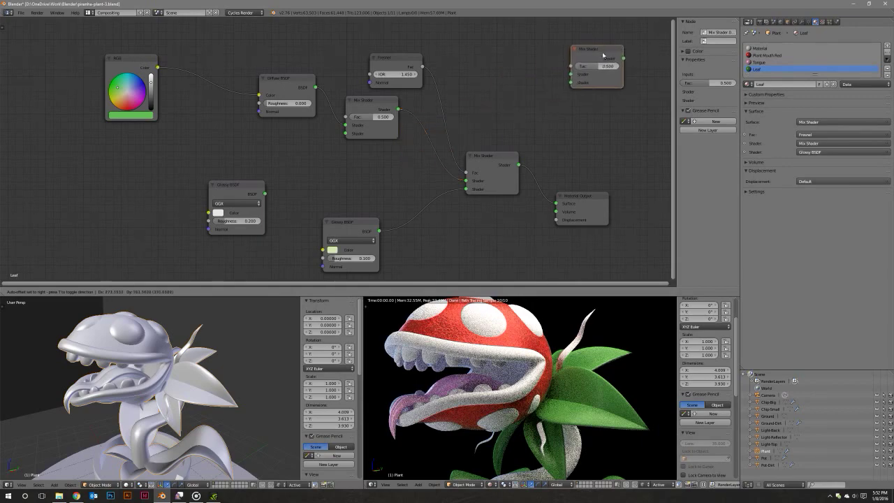
click(596, 61)
key(x)
middle_drag(362, 135, 378, 135)
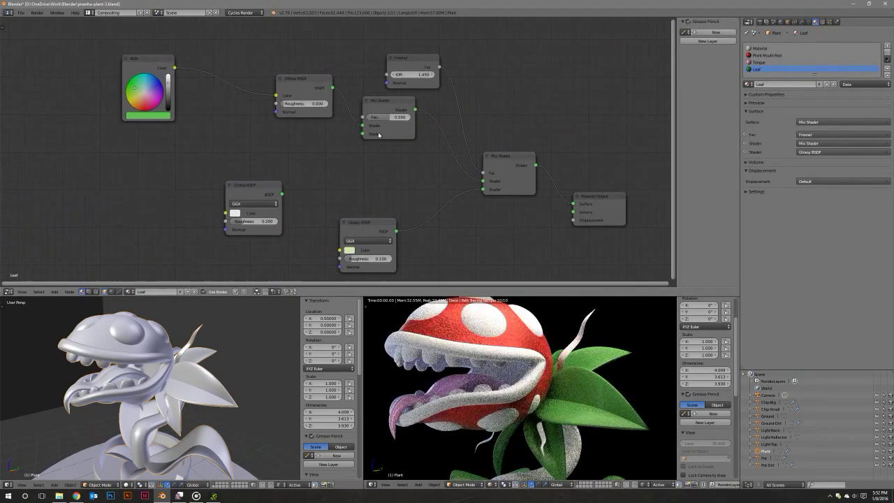
drag(281, 194, 362, 133)
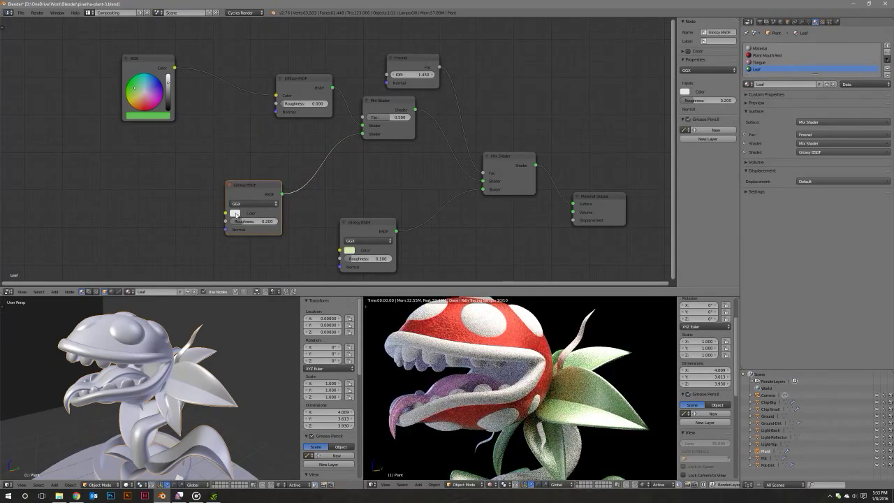
Tint the white glossy pale yellow-green and darken the leaf's green RGB colour.
click(236, 214)
drag(258, 134, 252, 135)
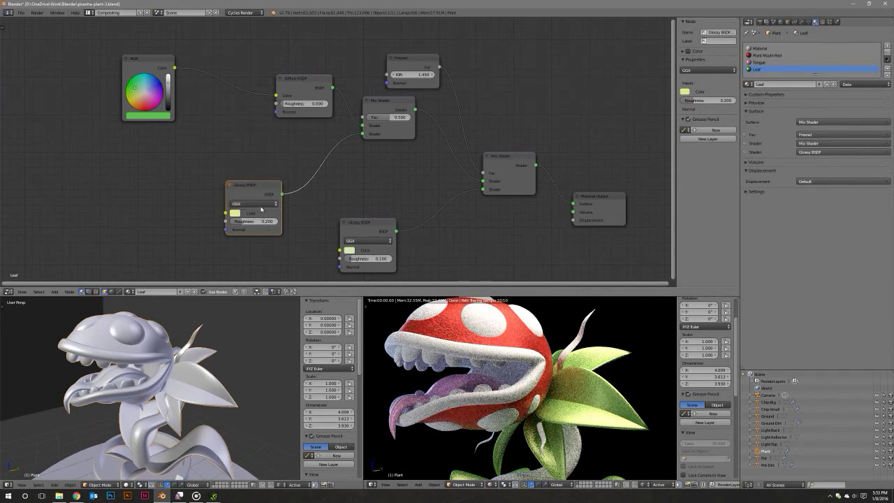
middle_drag(261, 208, 325, 219)
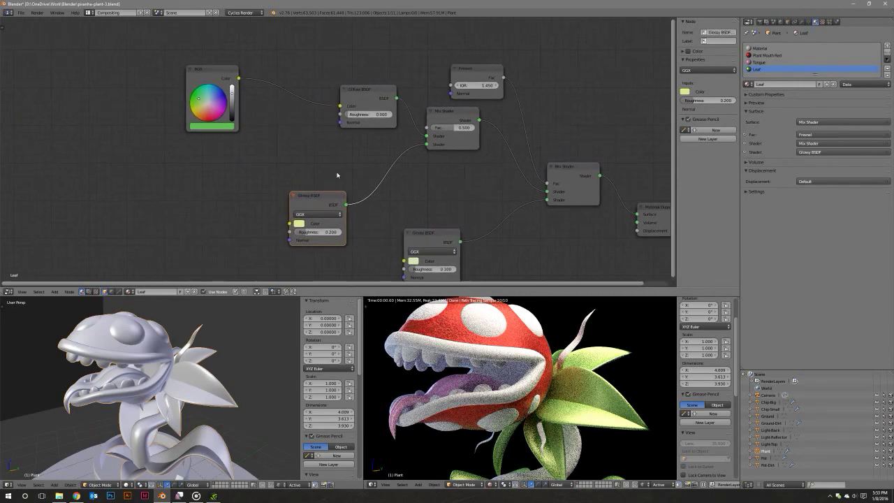
middle_drag(350, 156, 303, 141)
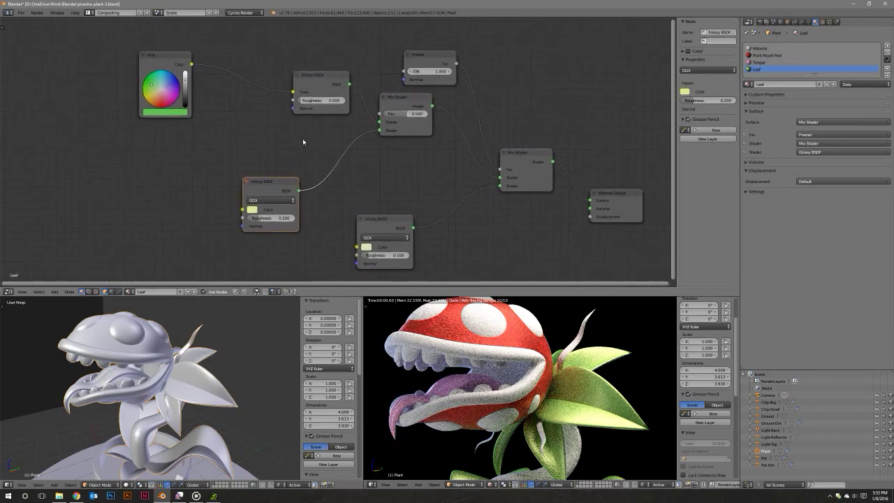
click(179, 113)
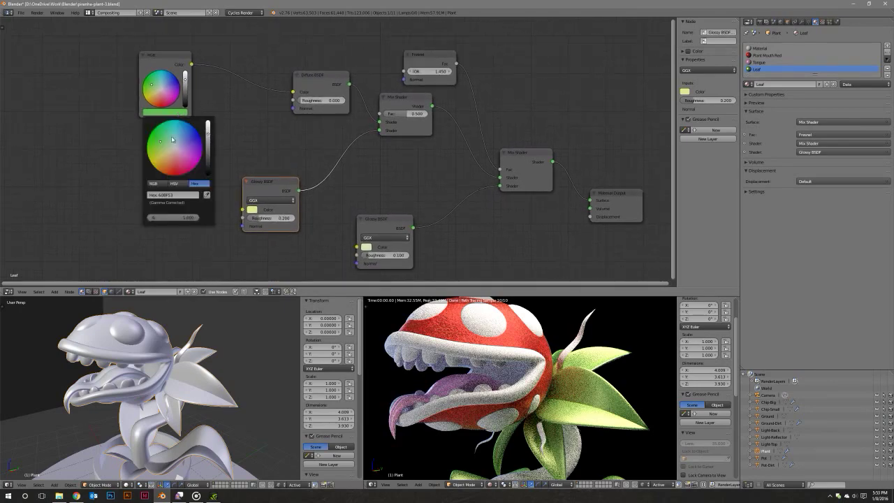
drag(209, 137, 157, 139)
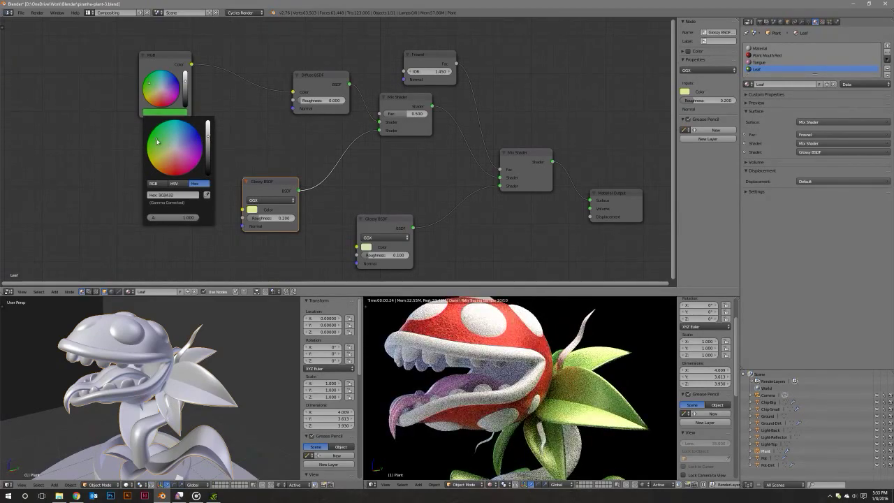
drag(157, 142, 159, 142)
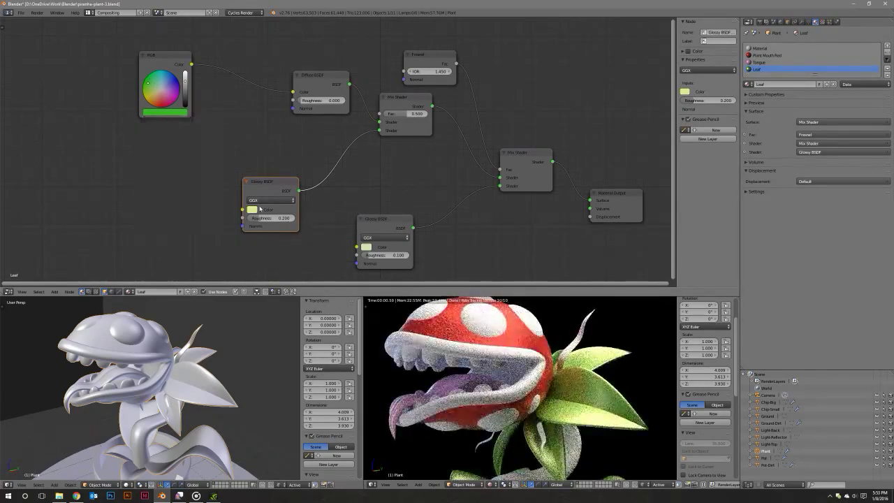
click(252, 210)
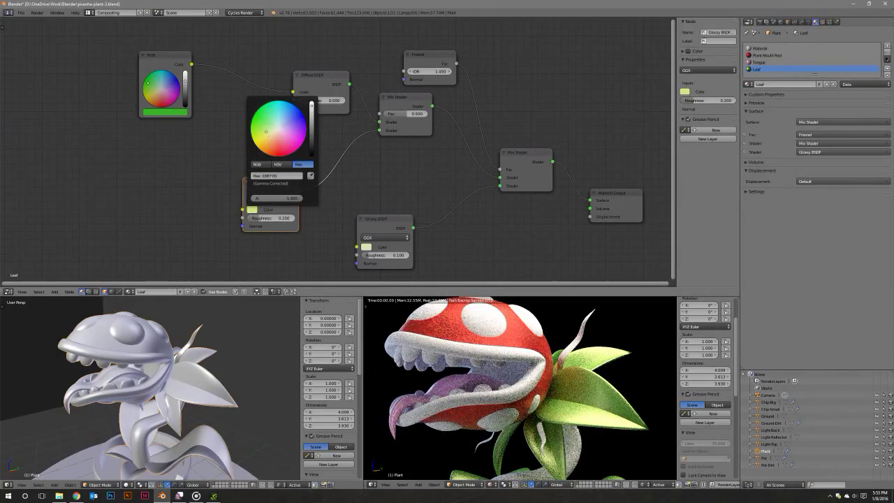
drag(265, 131, 267, 134)
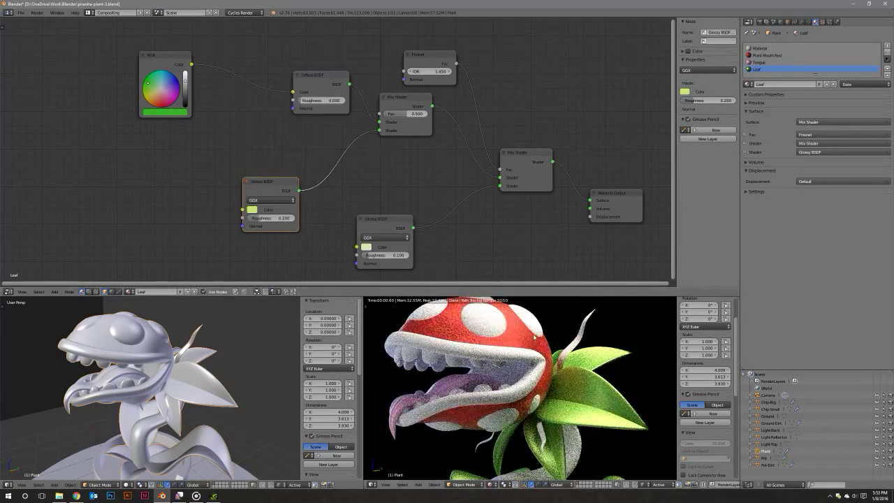
scroll(533, 338, down, 3)
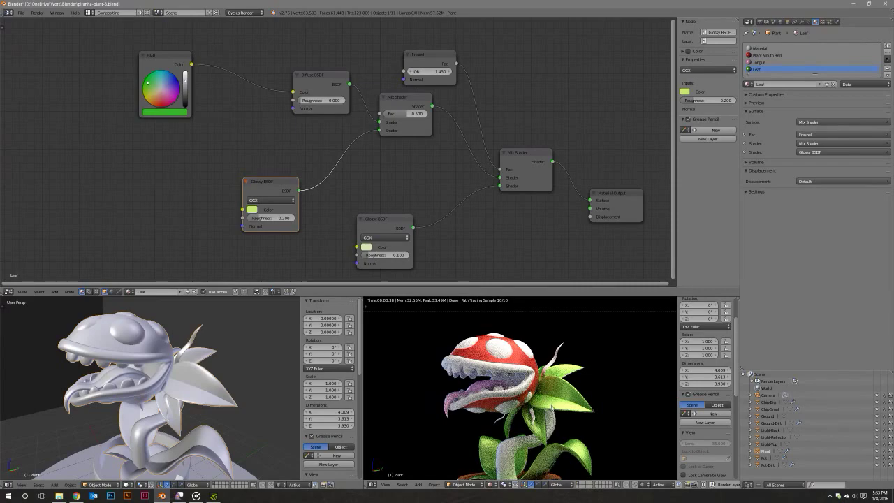
scroll(552, 407, up, 5)
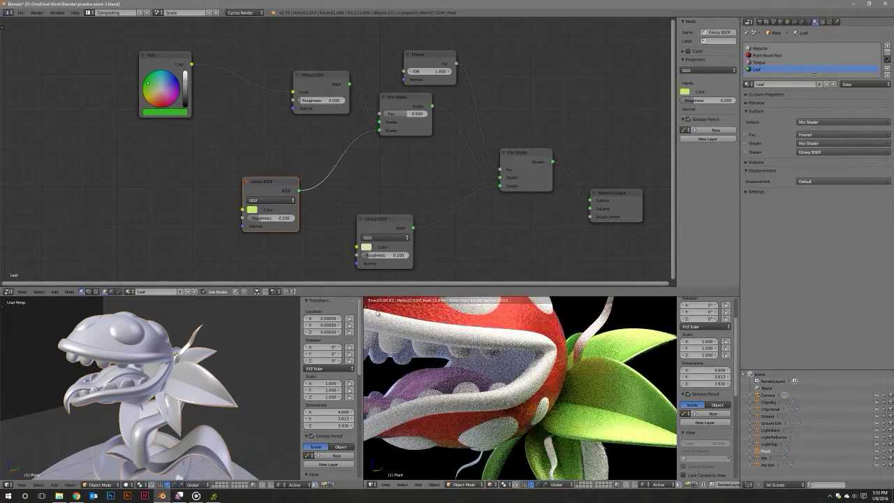
Show the material preview sphere and move the RGB and Diffuse BSDF nodes up.
middle_drag(175, 58, 207, 101)
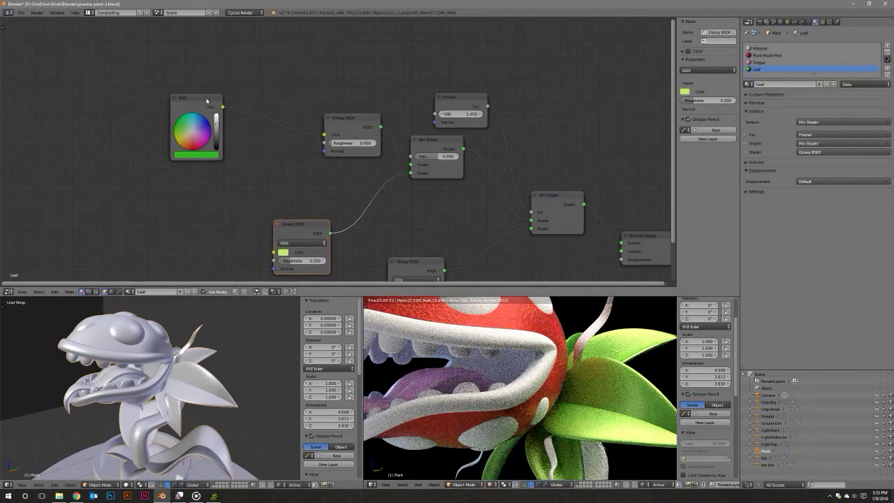
click(753, 103)
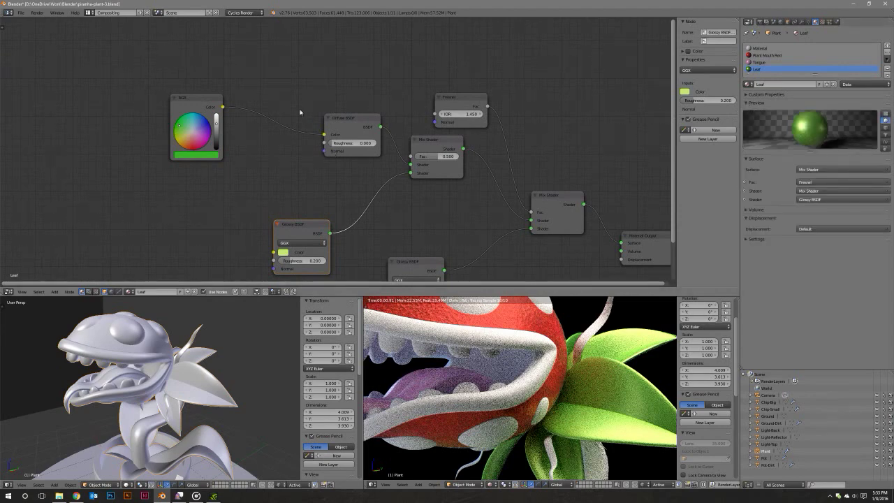
drag(207, 101, 218, 86)
drag(349, 122, 315, 109)
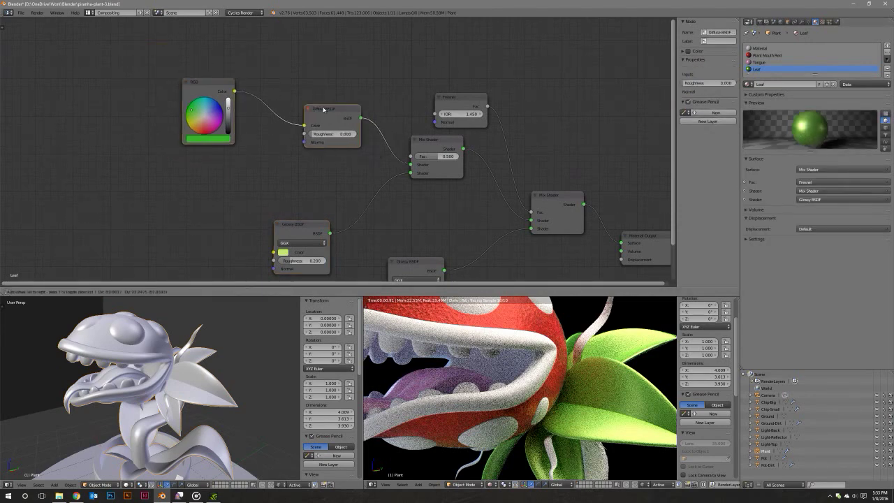
drag(209, 82, 192, 46)
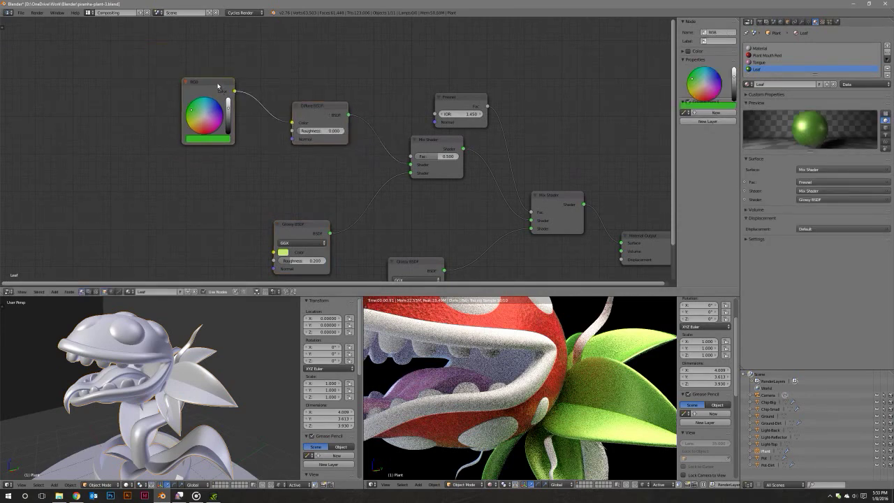
Set the first Mix Shader factor to 0.25.
click(441, 142)
click(440, 155)
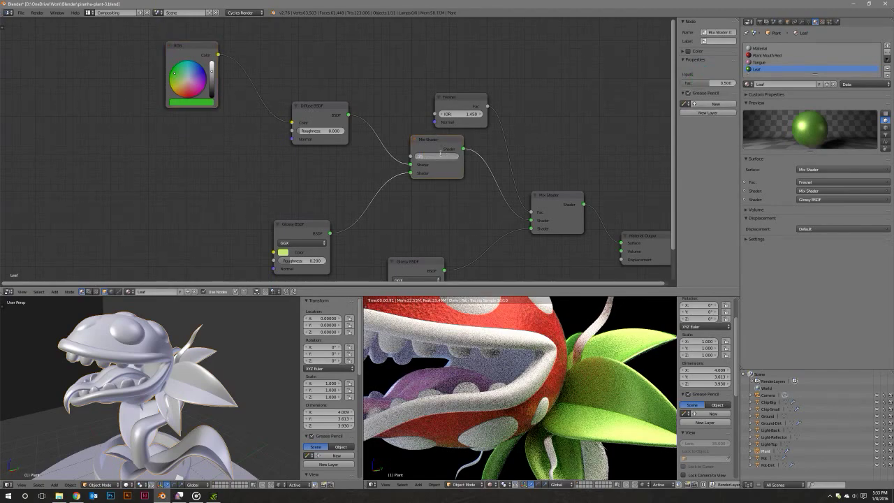
text(0.25)
key(Return)
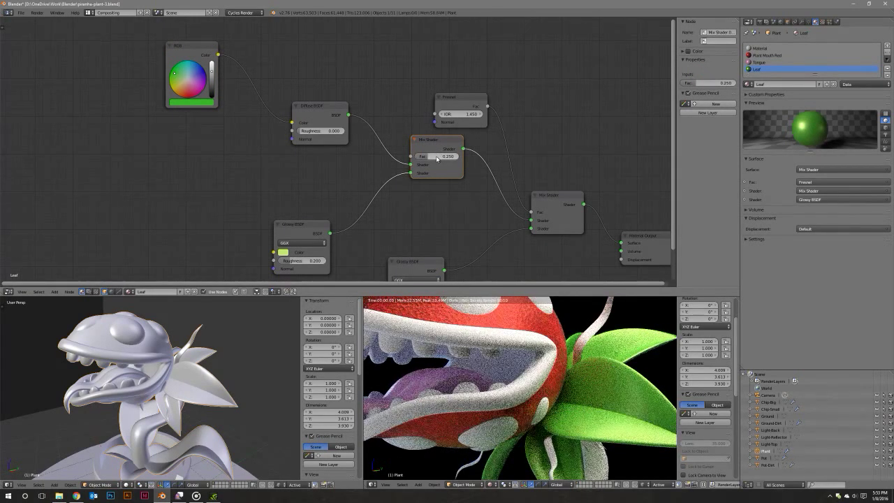
text(.75)
key(Return)
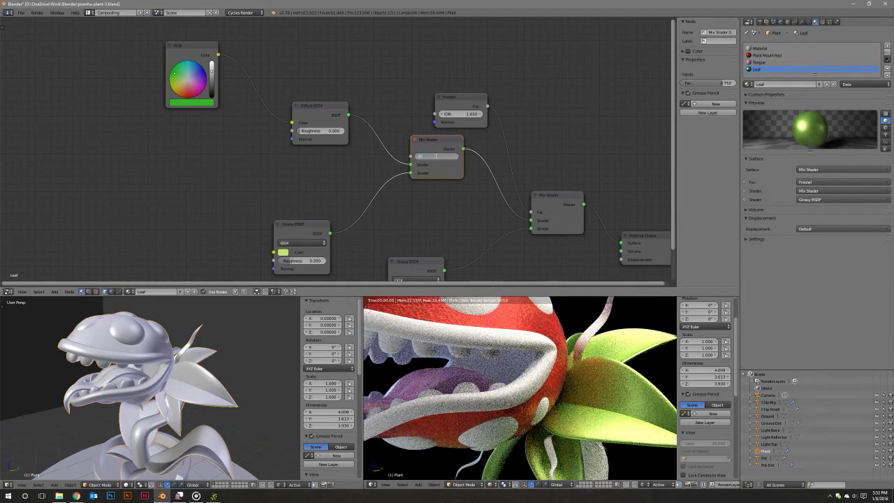
key(Return)
key(shift+a)
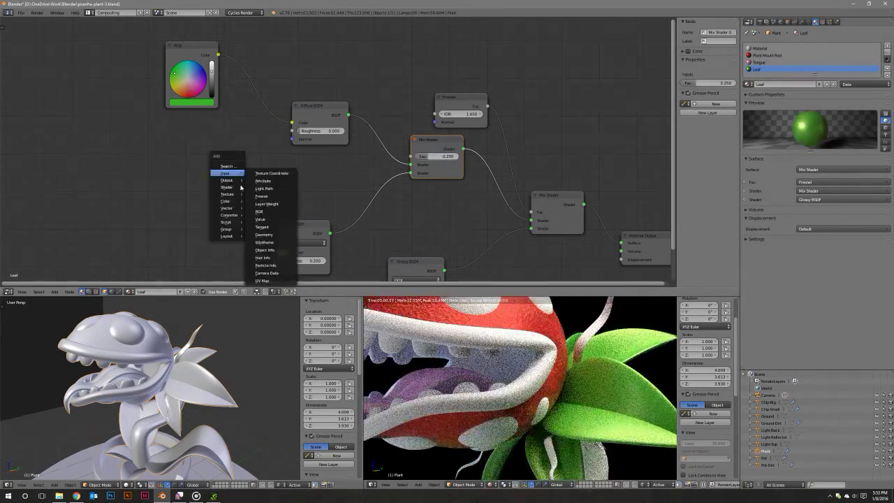
mouse_move(226, 201)
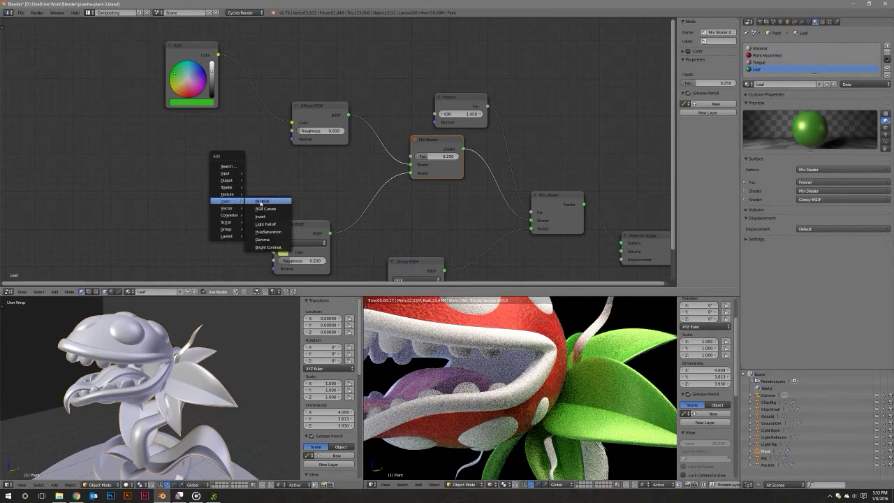
Drop a MixRGB node onto the RGB-to-Diffuse link and add Voronoi and Noise Texture nodes.
click(260, 203)
click(279, 112)
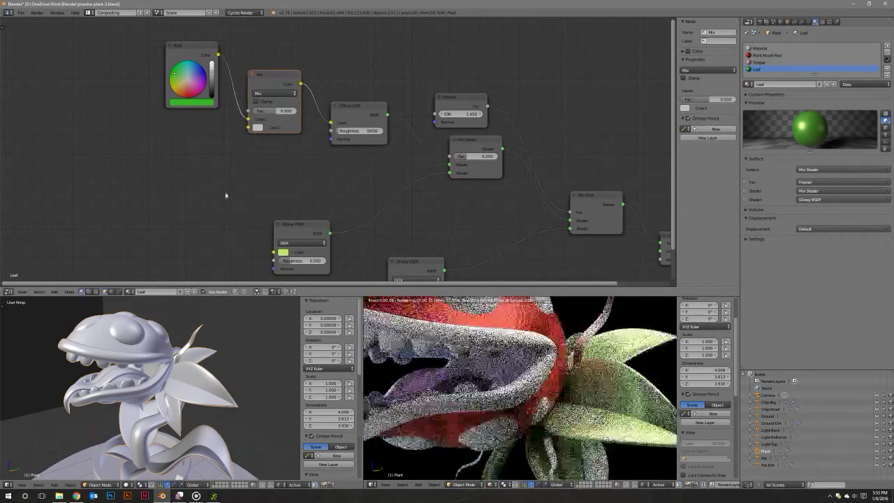
key(shift+a)
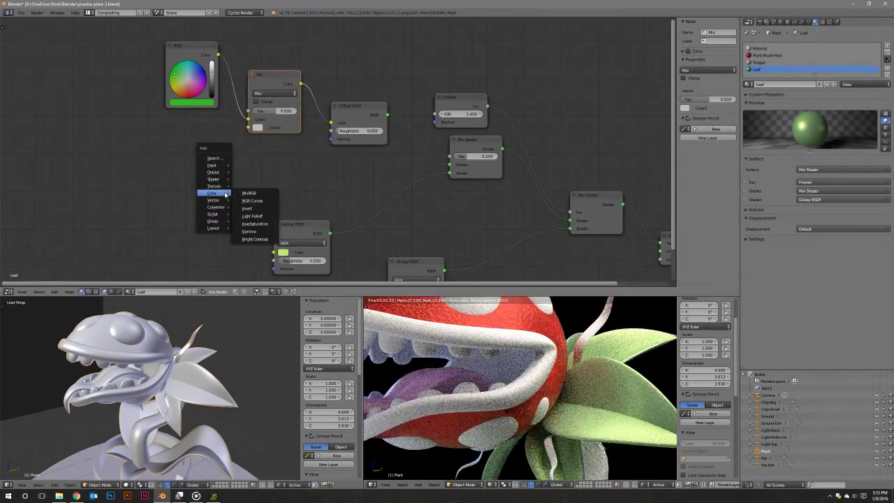
mouse_move(213, 185)
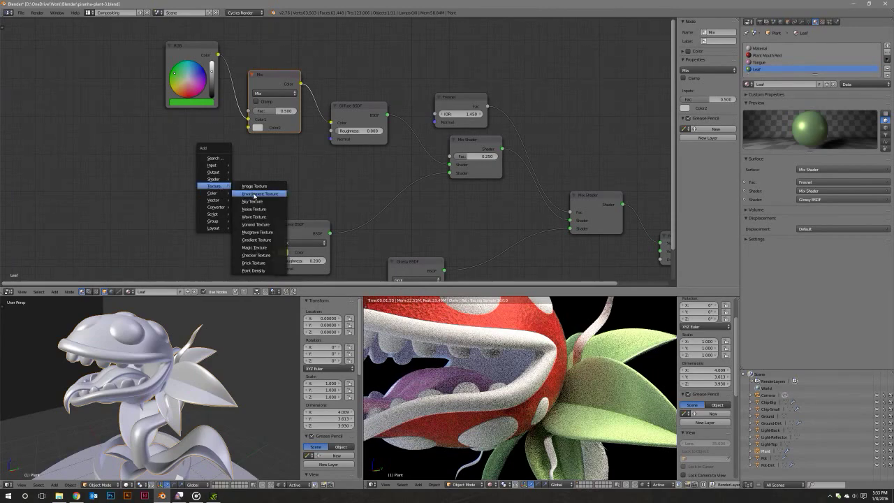
click(254, 224)
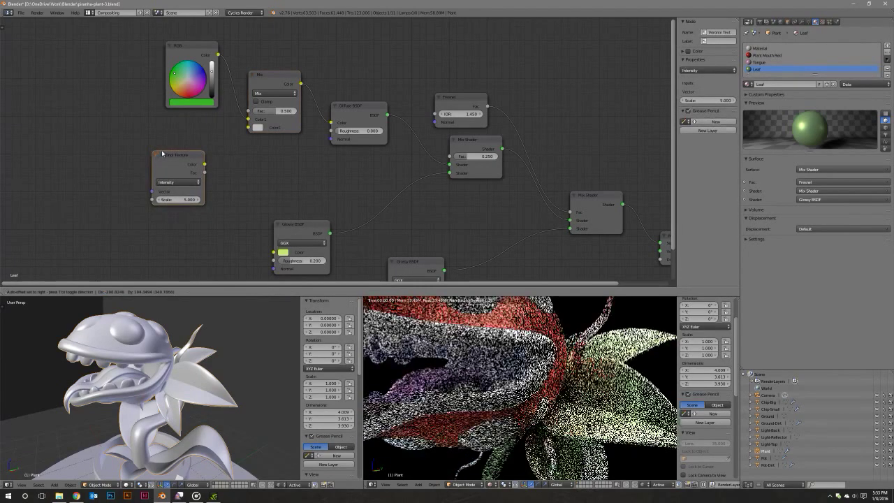
click(177, 153)
key(shift+a)
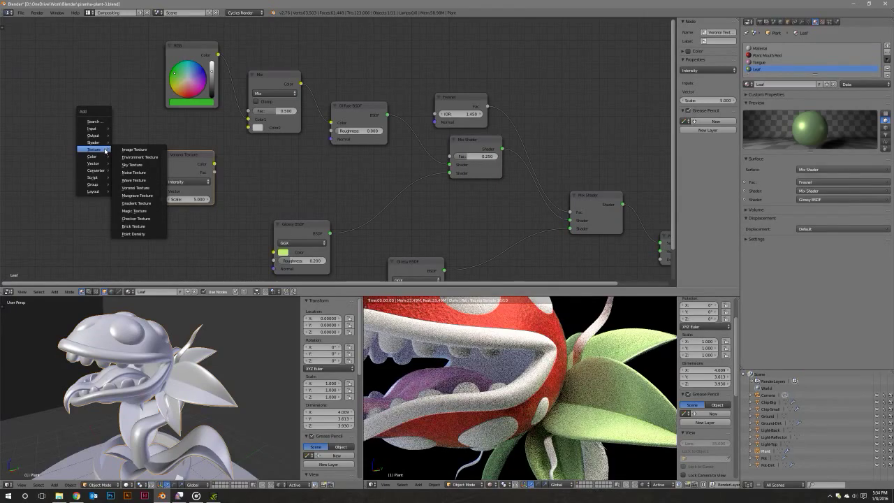
click(134, 172)
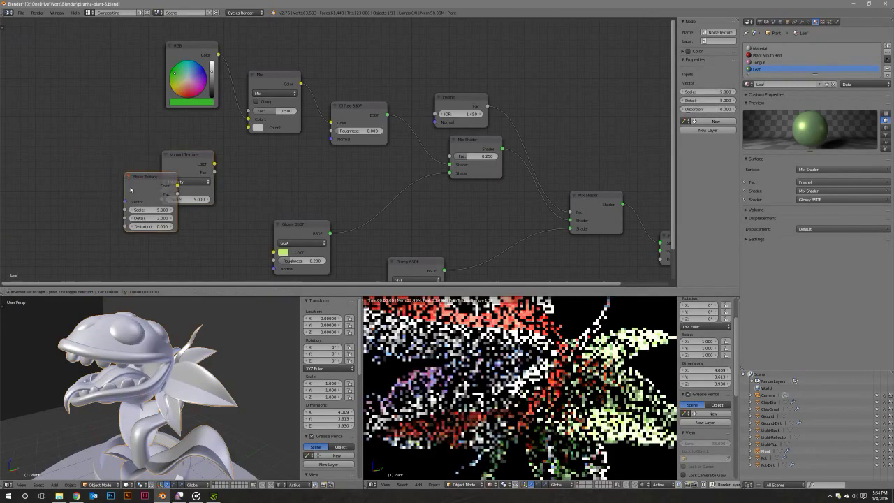
click(180, 234)
Add a Texture Coordinate node feeding UV into the Voronoi and Noise vector inputs.
key(shift+a)
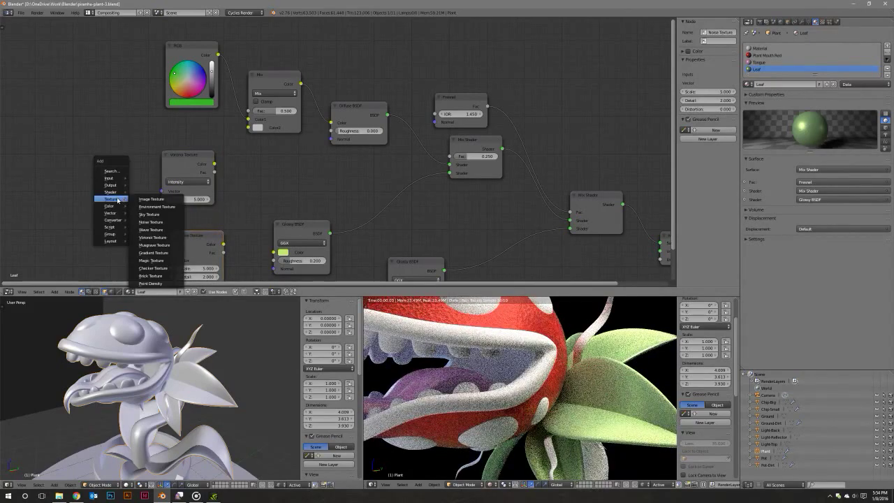
click(153, 260)
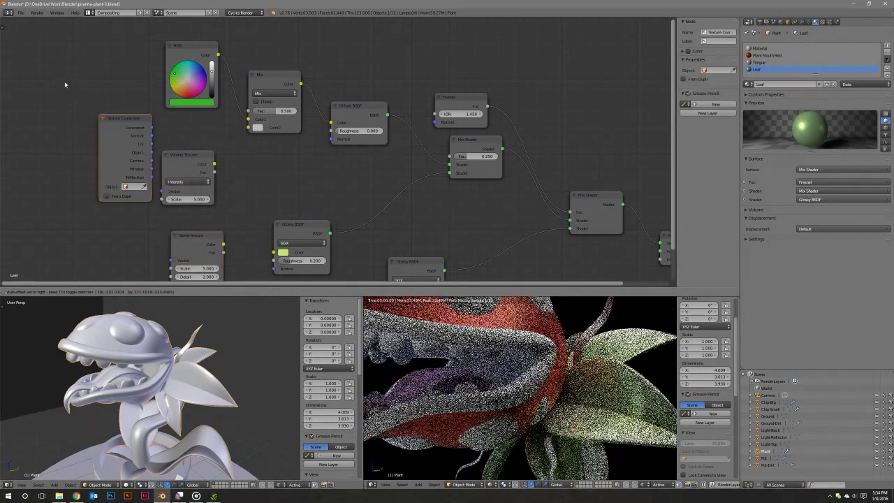
click(51, 74)
drag(106, 104, 159, 197)
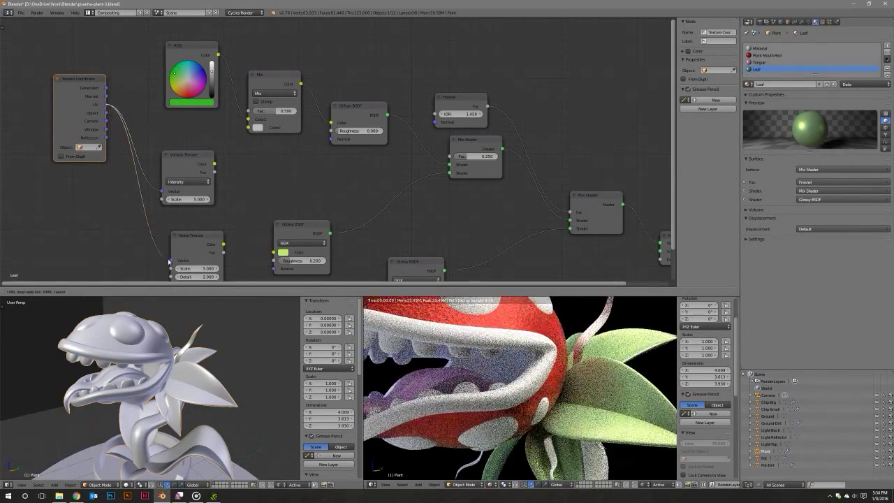
drag(106, 104, 170, 260)
drag(183, 155, 190, 145)
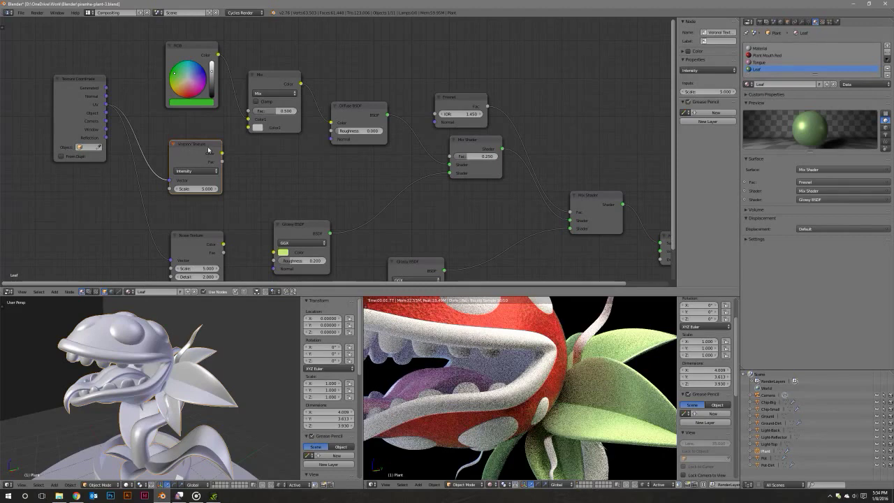
middle_drag(207, 149, 188, 222)
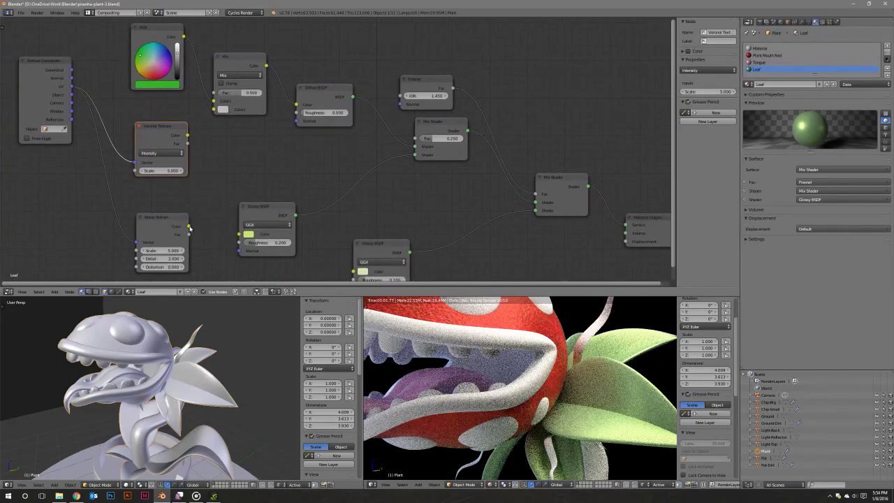
scroll(243, 138, down, 2)
middle_drag(305, 169, 379, 216)
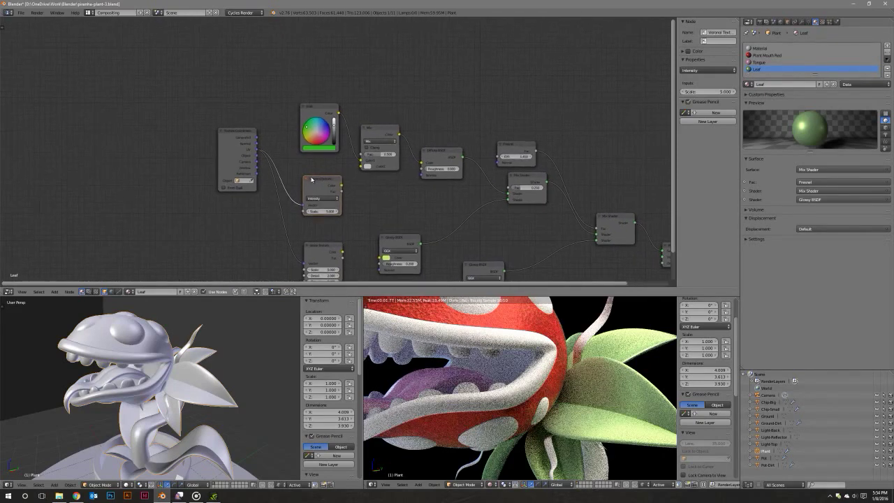
Spread out the Texture Coordinate, Voronoi, Noise Texture and RGB nodes by moving them left and up.
drag(238, 137, 164, 136)
drag(321, 179, 279, 165)
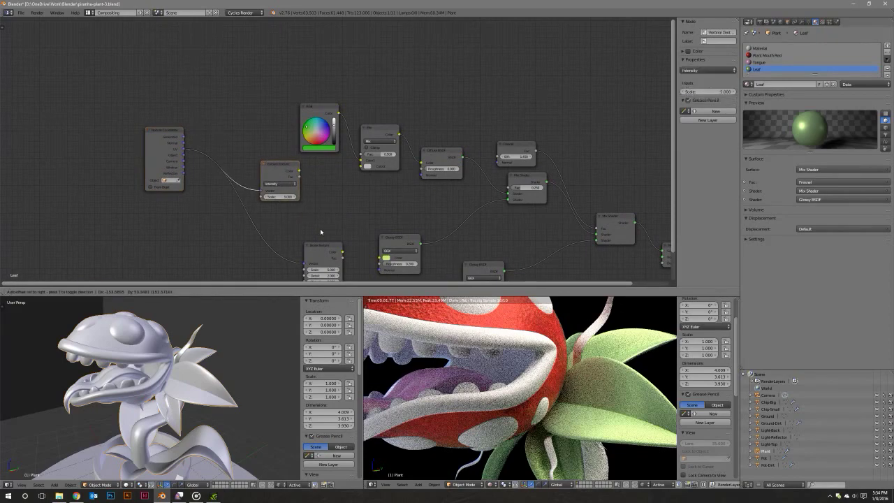
click(321, 245)
drag(320, 249, 272, 226)
mouse_move(312, 108)
mouse_down()
mouse_move(299, 81)
mouse_move(249, 69)
mouse_up()
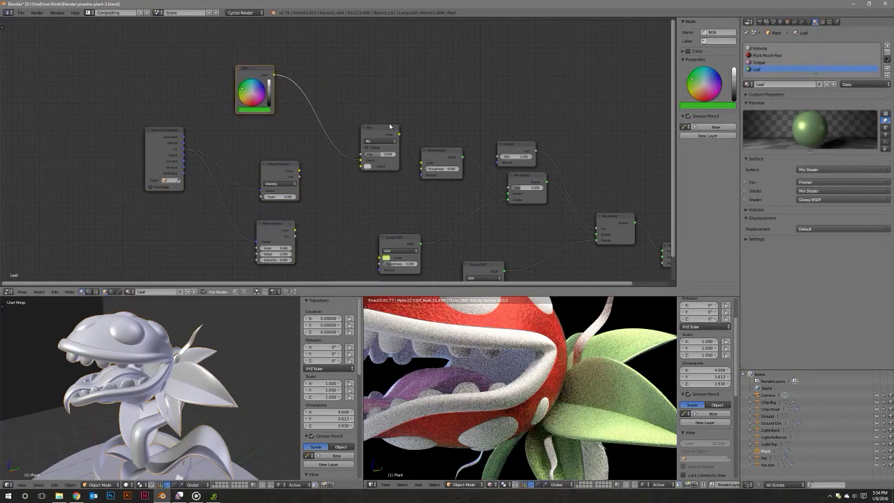
Duplicate the Mix colour node and insert the copy on the RGB colour link.
click(387, 140)
key(shift+d)
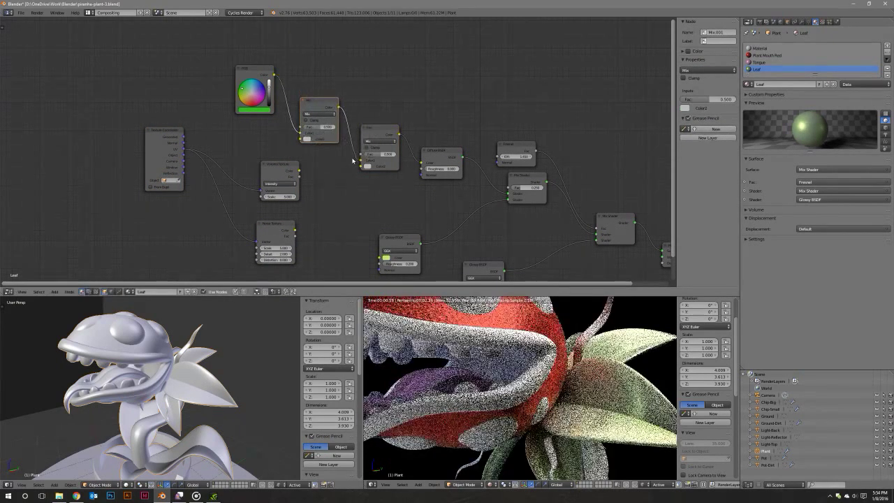
click(328, 113)
scroll(349, 160, up, 2)
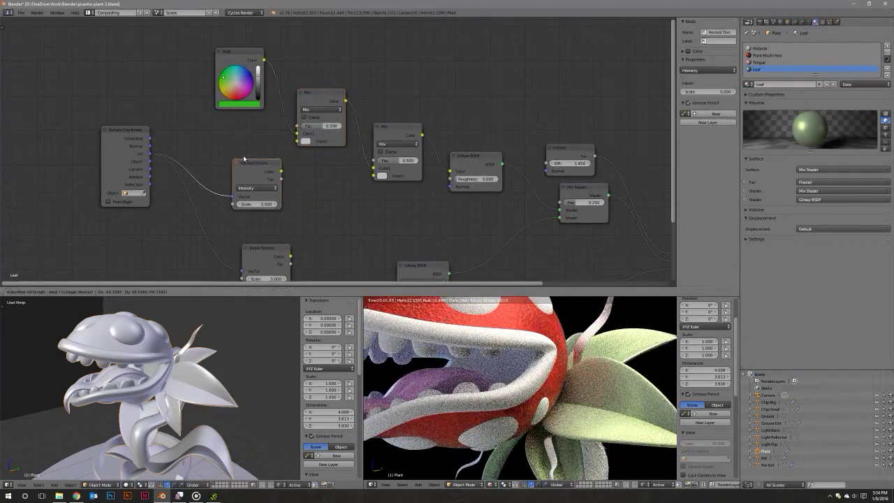
Place the Voronoi node beside the new Mix, set its scale to 25, and adjust the first Mix factor.
mouse_move(292, 172)
mouse_down()
mouse_move(266, 160)
mouse_move(297, 141)
mouse_up()
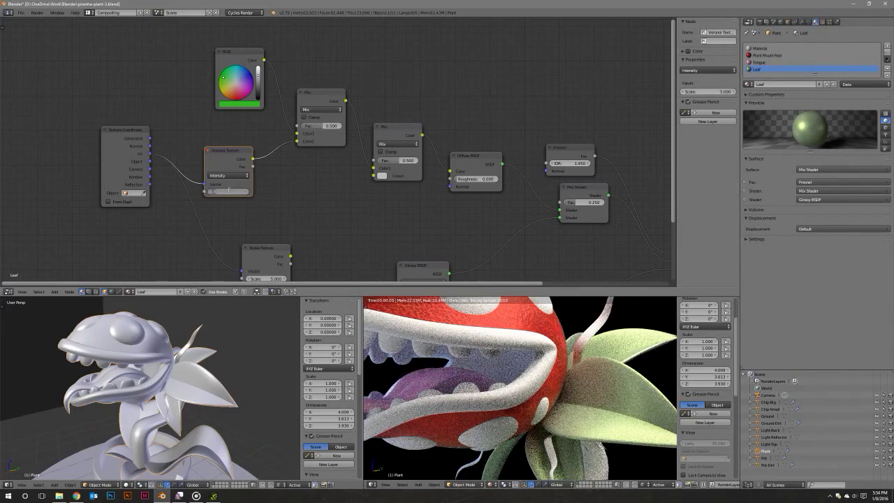
text(25)
key(Return)
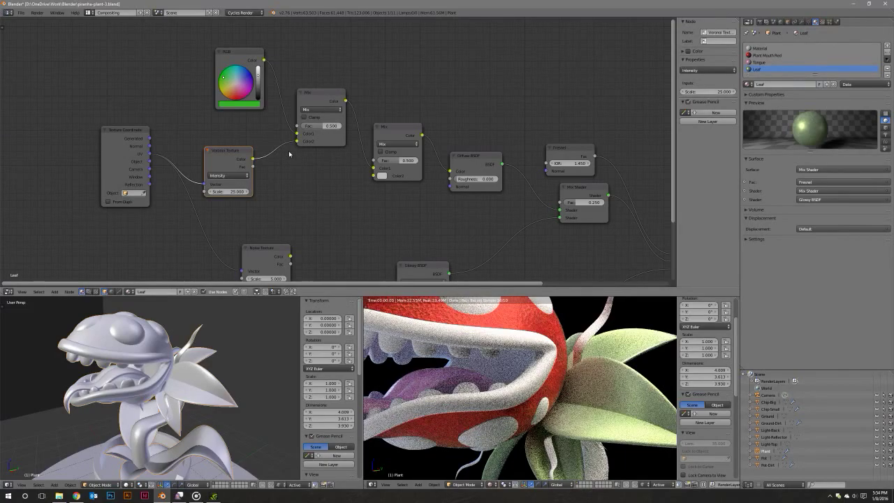
middle_drag(289, 154, 282, 157)
mouse_move(316, 128)
mouse_down()
mouse_move(330, 130)
mouse_move(296, 129)
mouse_up()
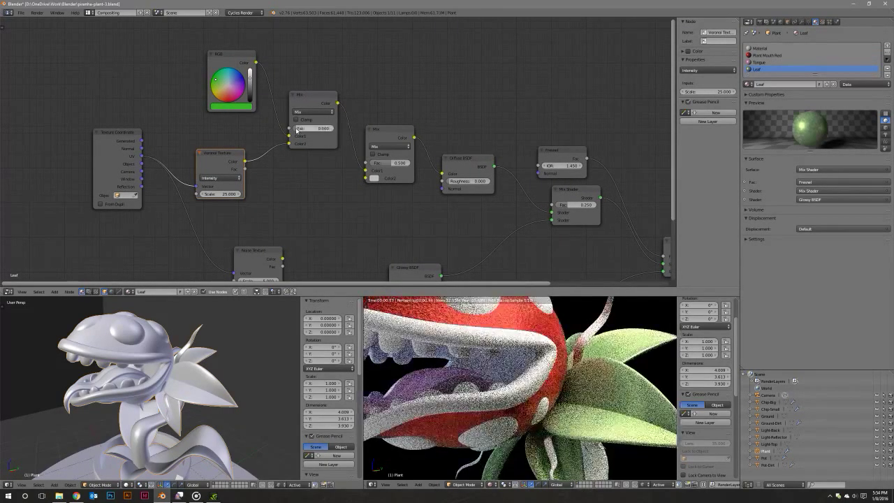
Raise the first Mix factor to 1 and increase the Voronoi scale to 150.
mouse_move(323, 169)
middle_down()
mouse_move(312, 134)
mouse_move(267, 124)
middle_up()
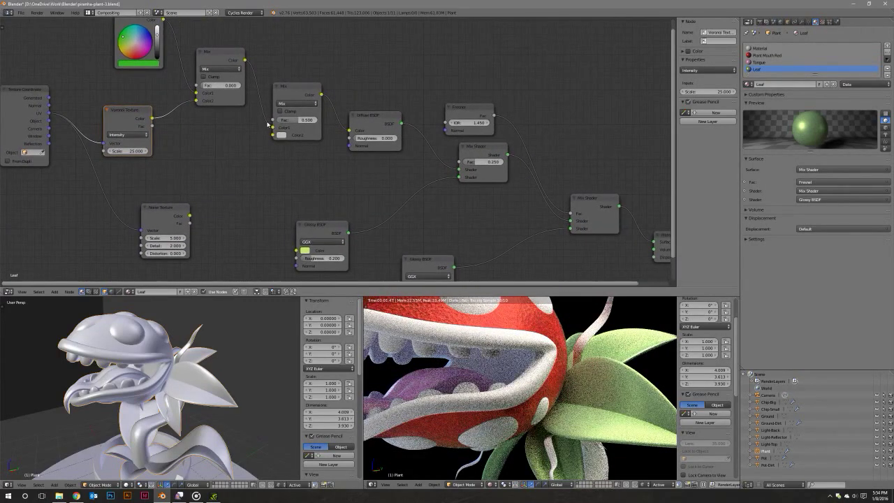
click(303, 88)
middle_drag(306, 111, 330, 133)
drag(241, 107, 269, 107)
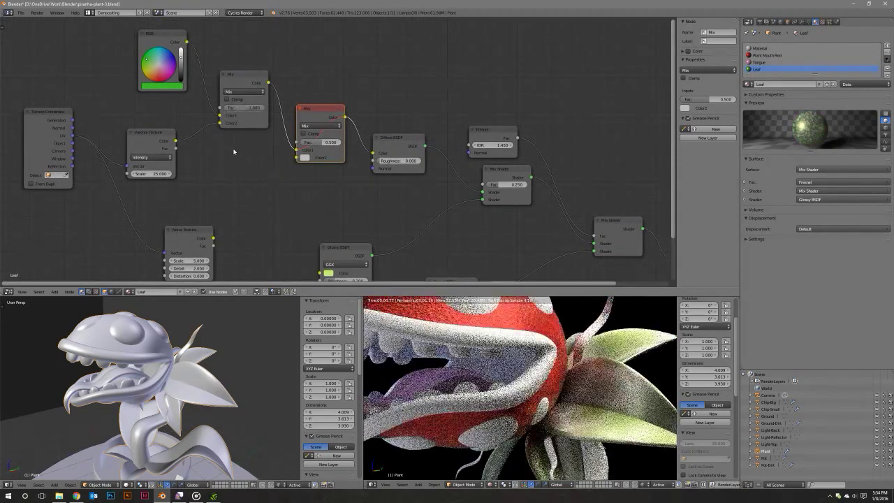
middle_drag(234, 151, 285, 156)
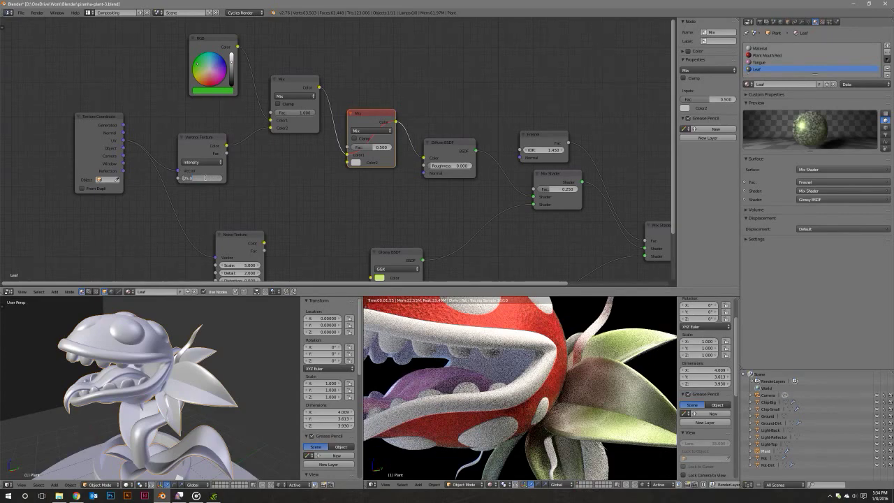
text(15)
key(Return)
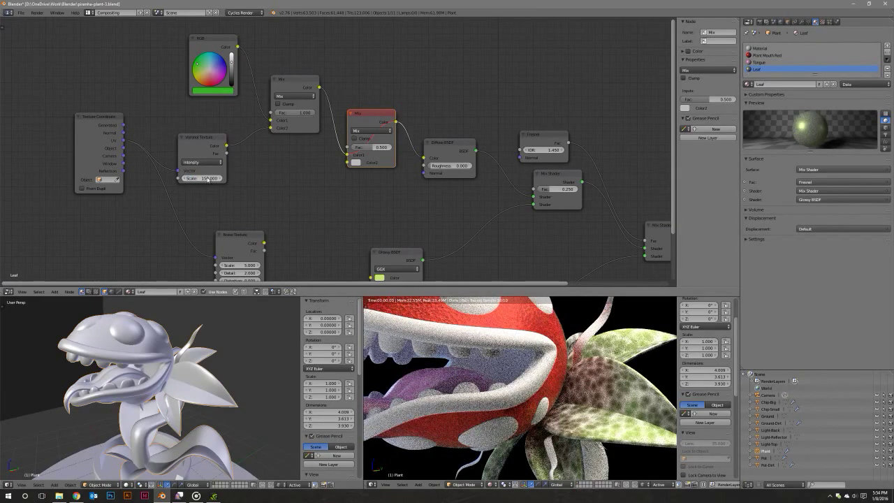
Move the Texture Coordinate node further left and reposition the Voronoi Texture node.
middle_drag(218, 179, 267, 183)
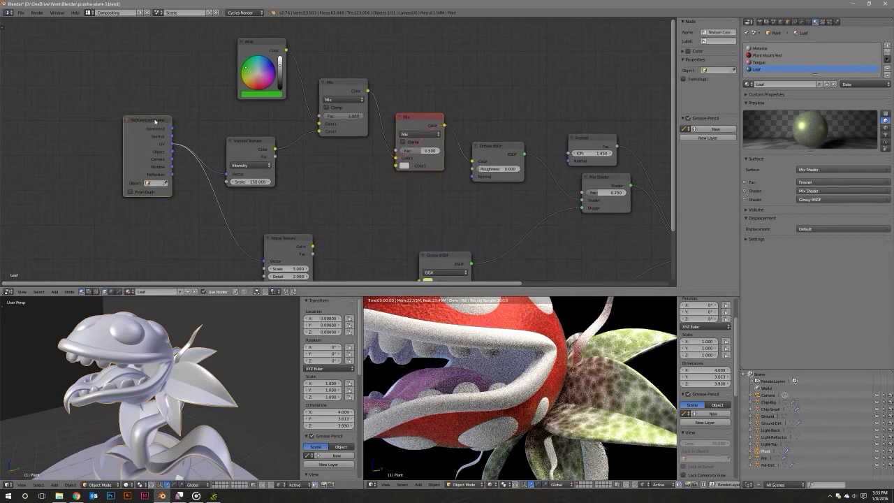
drag(149, 118, 109, 111)
drag(249, 142, 249, 139)
Switch the Mix node to Subtract at factor 0.500 and set Voronoi Scale to 100.
middle_drag(347, 102, 322, 112)
click(323, 109)
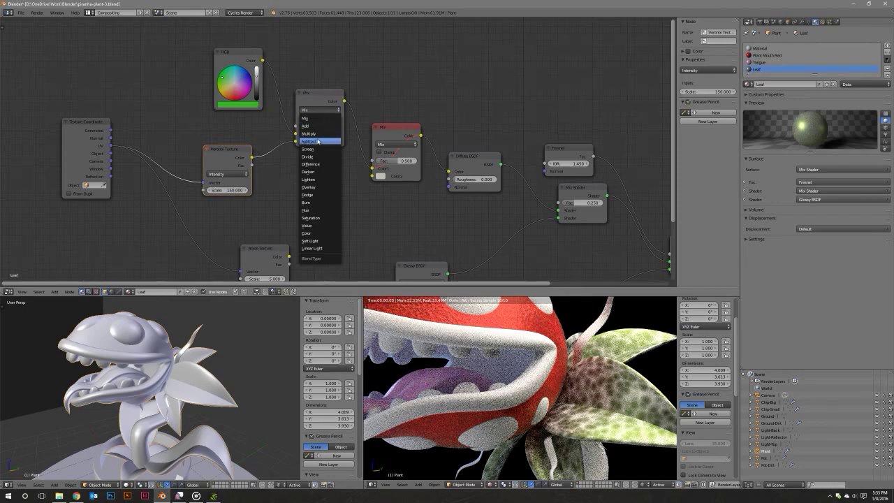
click(318, 141)
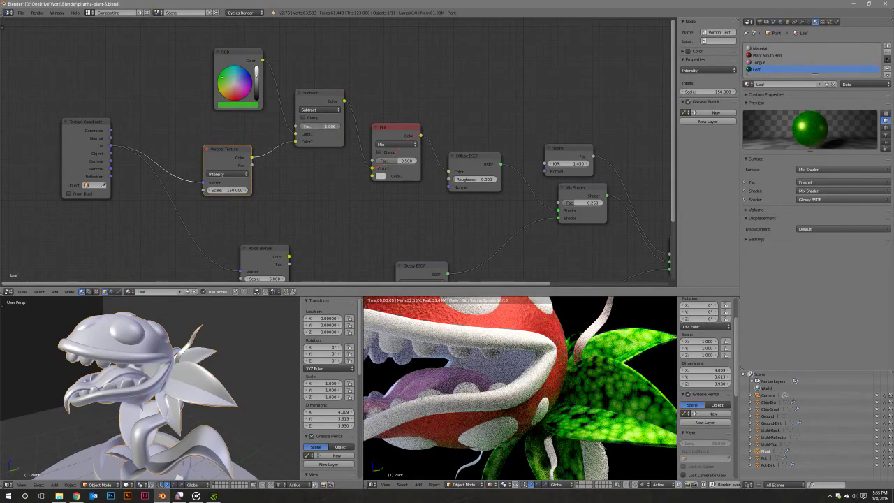
drag(320, 127, 321, 129)
text(100)
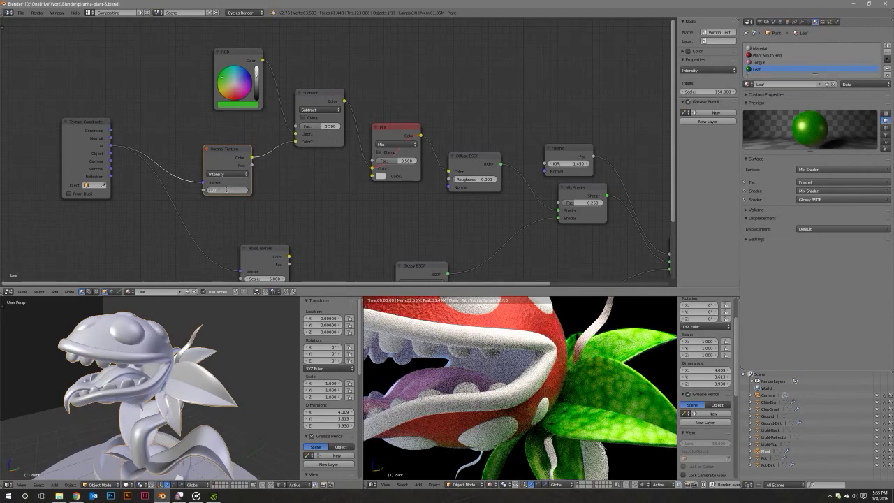
key(Return)
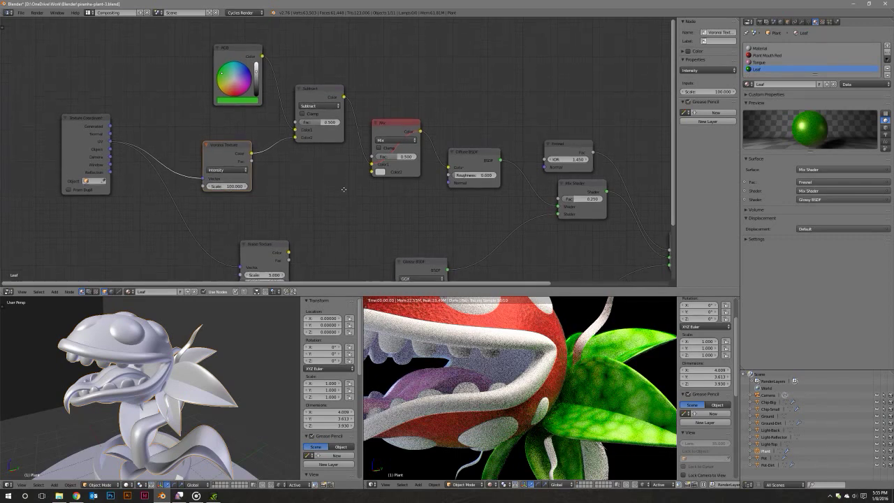
Move the Noise Texture node up toward the Mix node.
scroll(308, 174, down, 5)
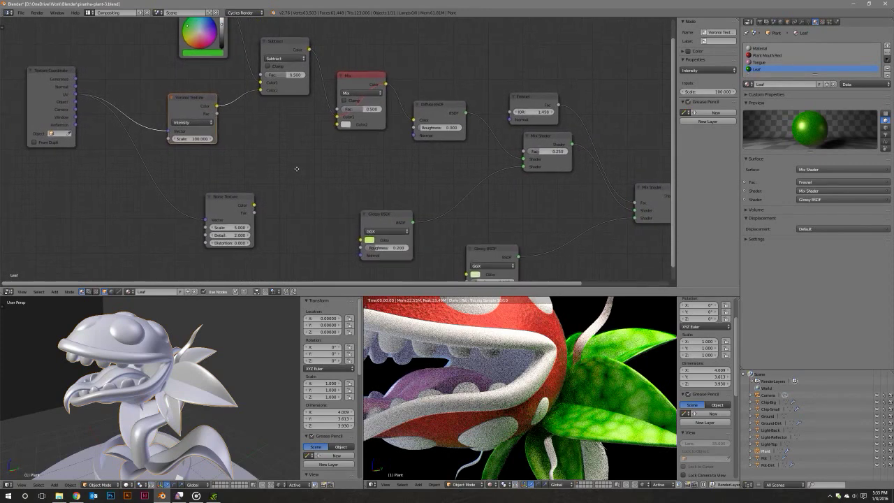
mouse_move(307, 174)
middle_down()
mouse_move(230, 154)
mouse_move(214, 162)
middle_up()
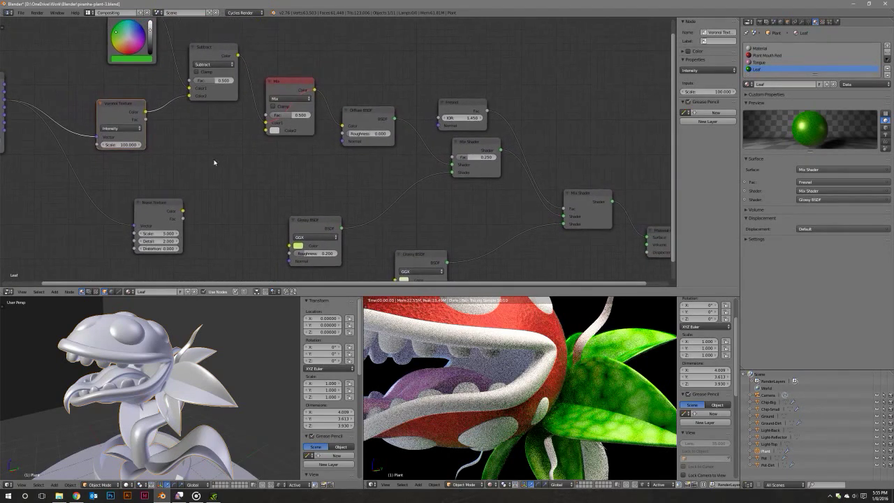
drag(162, 204, 266, 131)
Connect Noise Texture colour to the Mix node's Color2, blend as Overlay, and set Noise Scale to 50.
click(291, 82)
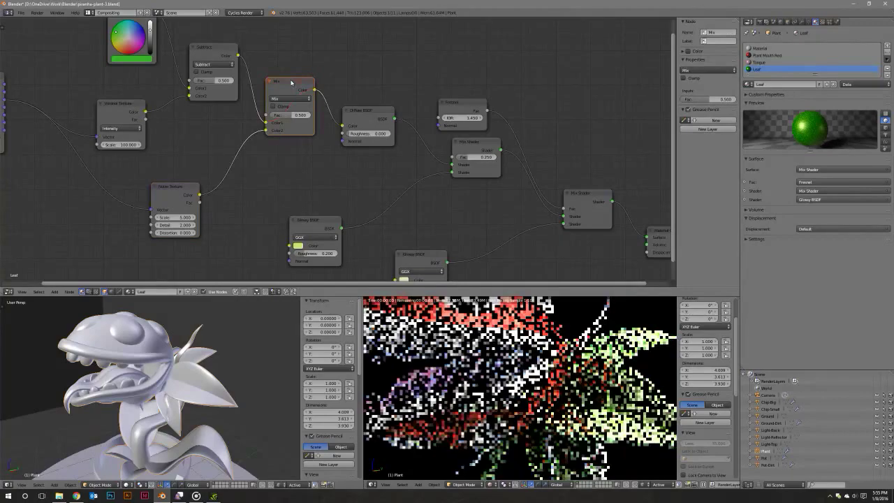
click(290, 98)
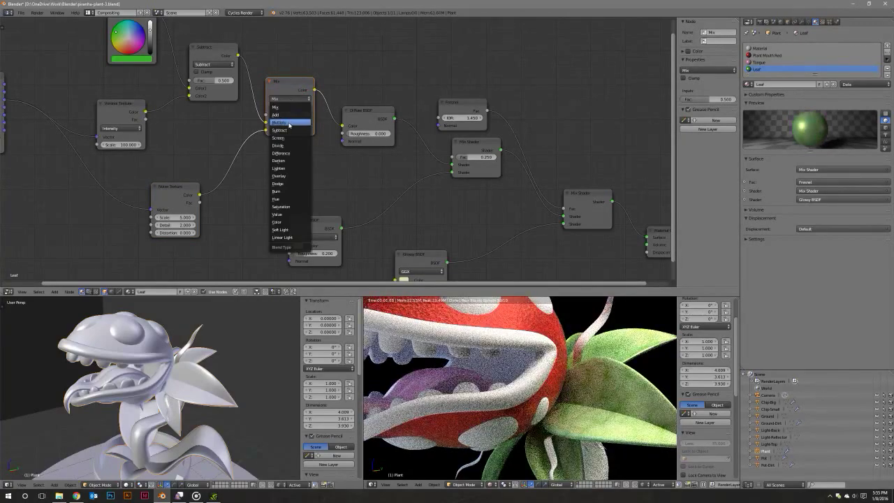
click(289, 175)
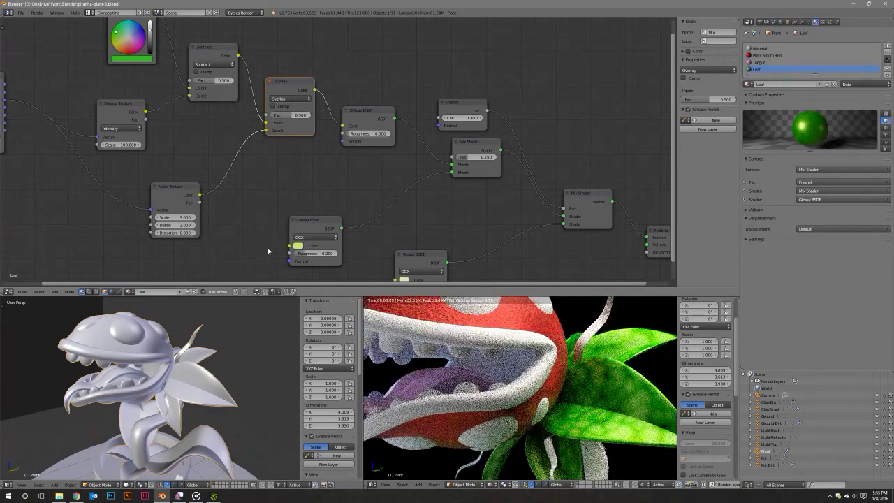
click(171, 217)
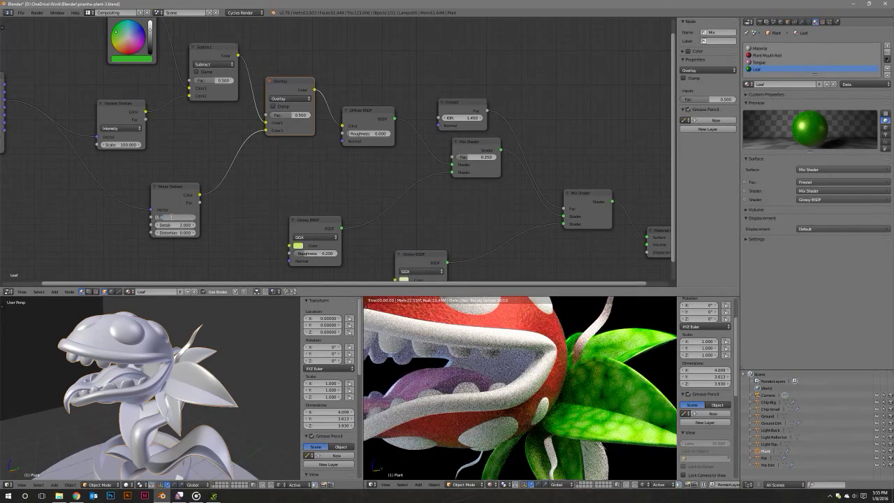
text(10)
key(Return)
key(Return)
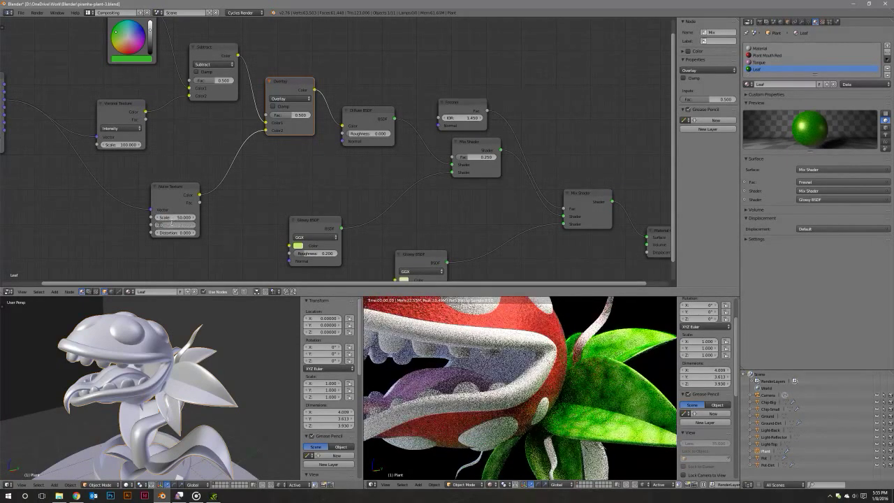
Raise the Overlay factor to 1.000 and feed its result into the Material Output Displacement.
ctrl+scroll(174, 224, up, 1)
ctrl+scroll(174, 225, up, 2)
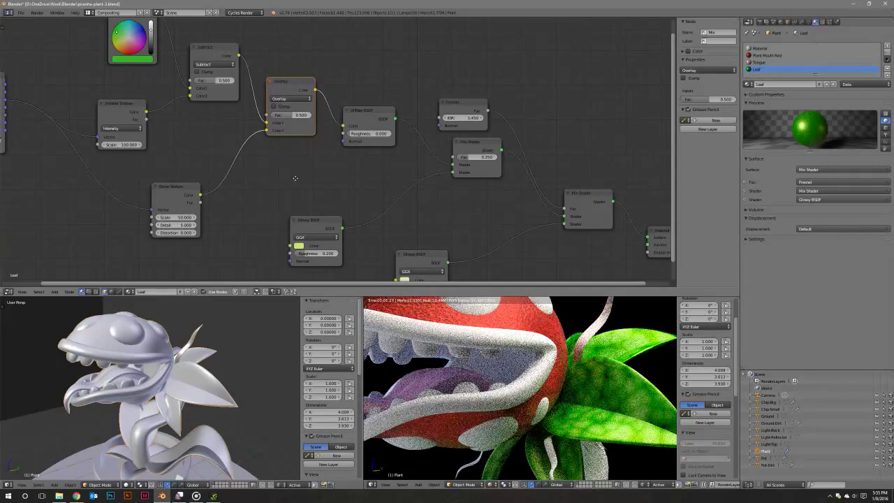
middle_drag(297, 143, 315, 155)
drag(310, 128, 331, 129)
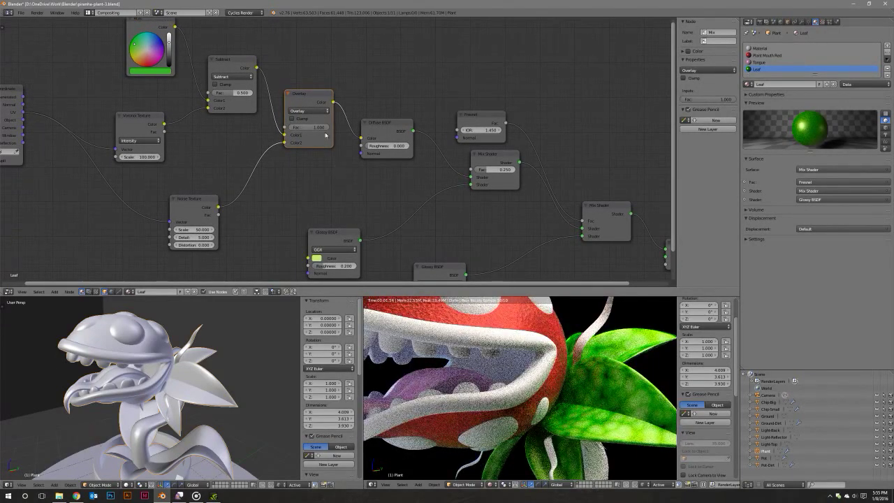
key(m)
scroll(547, 412, down, 4)
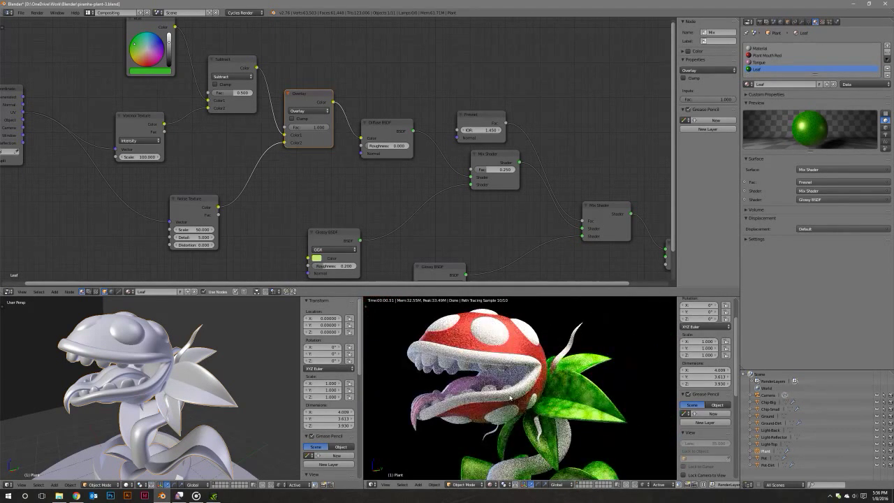
middle_drag(338, 122, 212, 72)
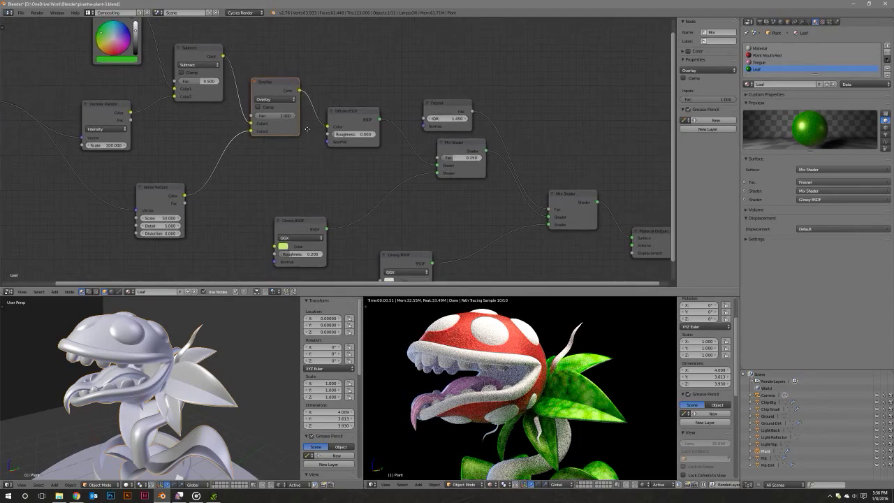
drag(207, 52, 539, 215)
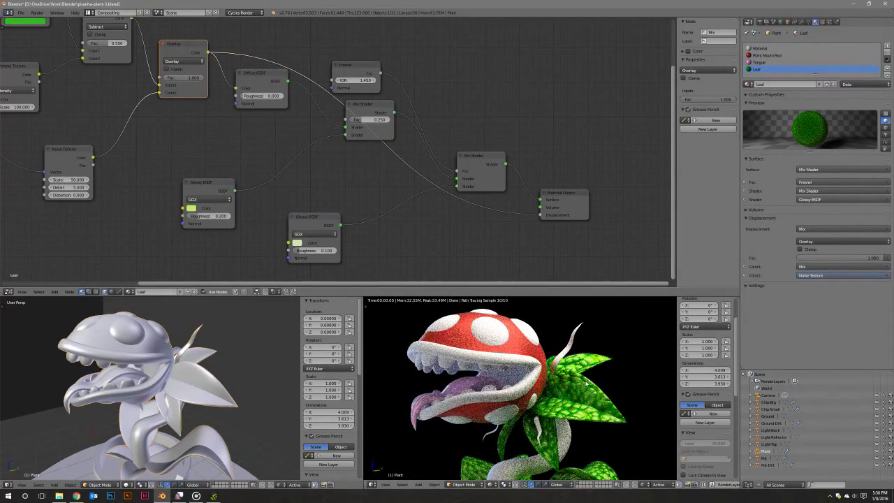
Insert a Bright/Contrast node on the Displacement link with Contrast -0.750.
scroll(594, 380, up, 5)
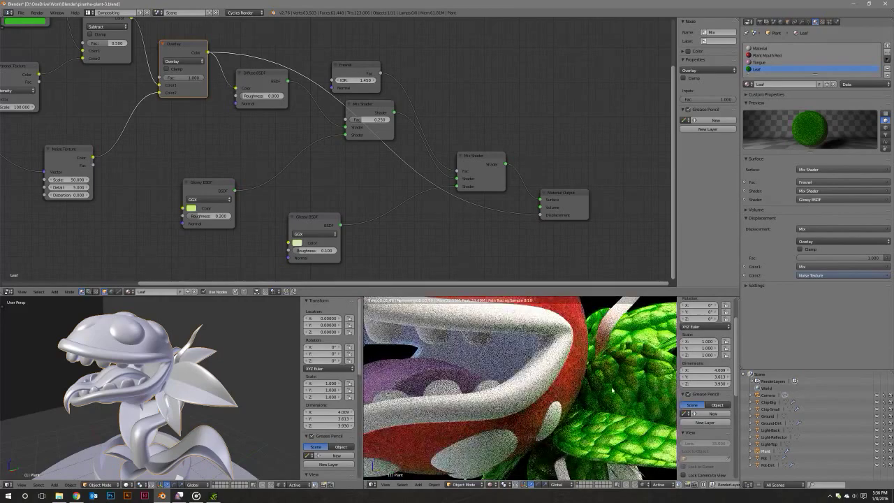
scroll(594, 379, up, 3)
key(shift+a)
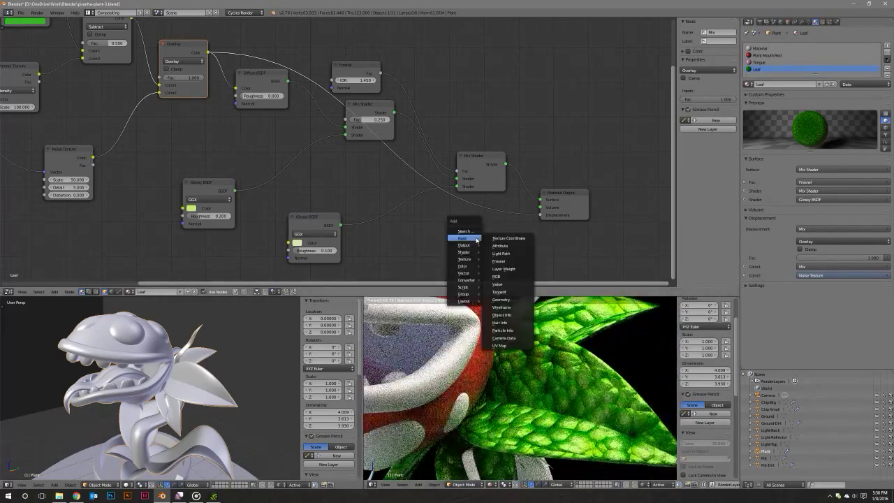
mouse_move(464, 266)
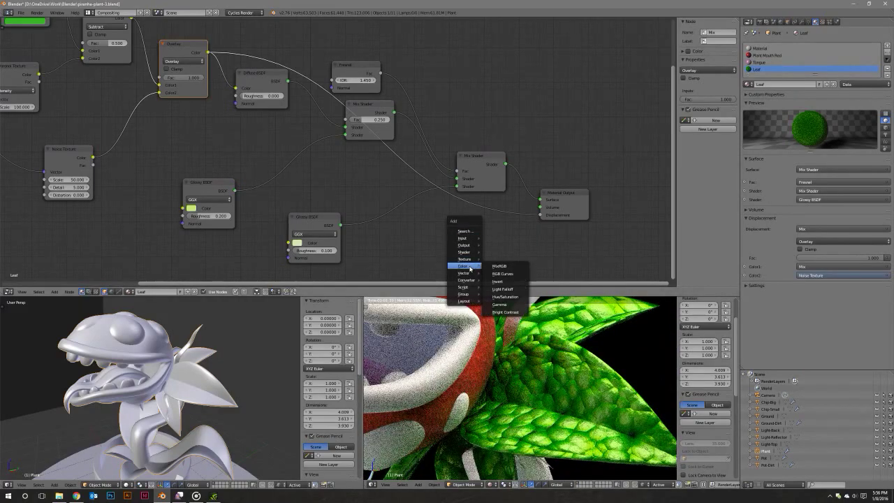
click(505, 312)
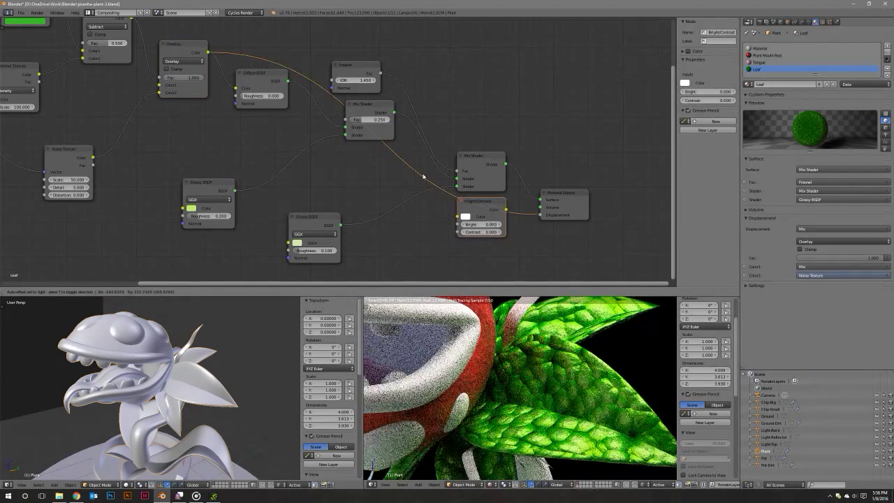
click(442, 246)
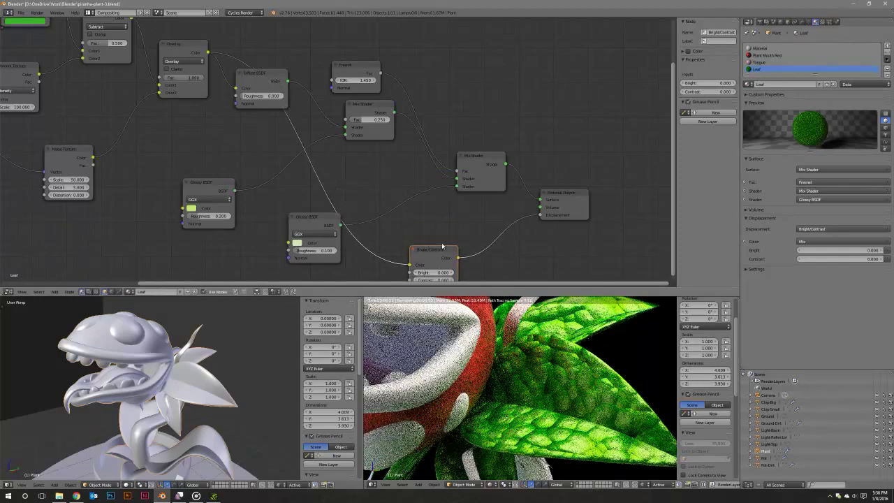
middle_drag(445, 251, 437, 212)
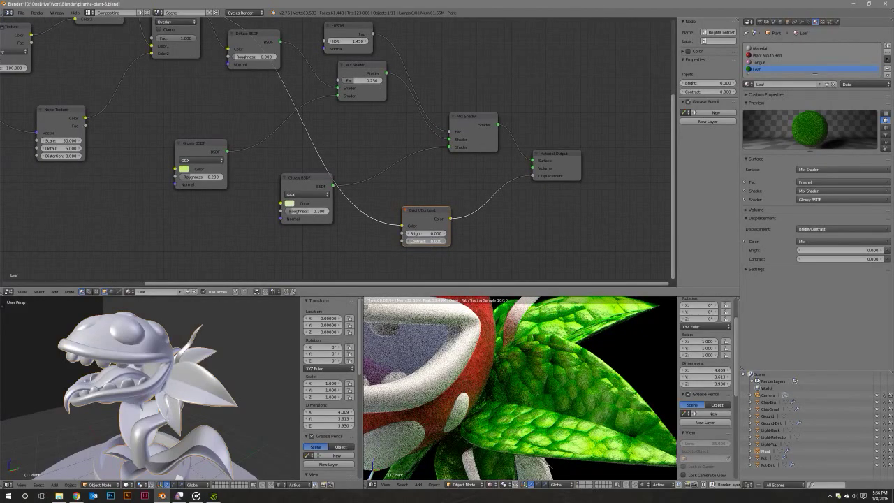
drag(427, 241, 431, 243)
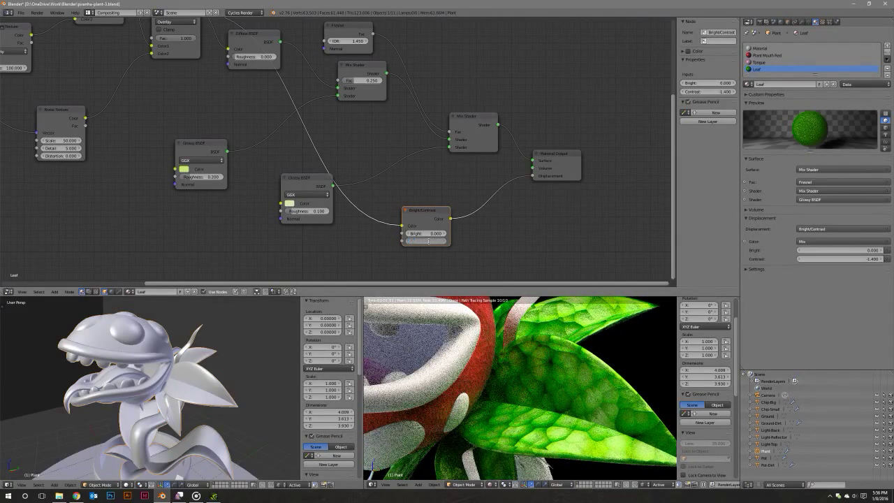
drag(427, 241, 430, 243)
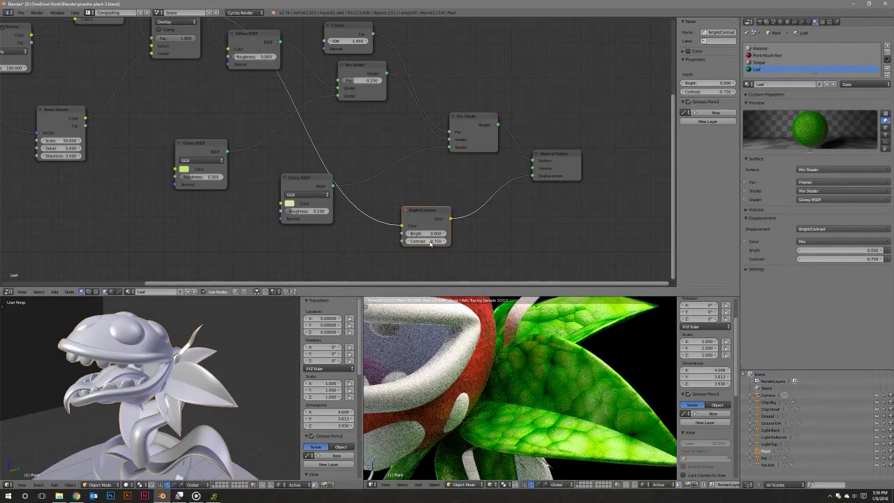
Orbit to check the rendered plant, then enter Edit Mode and select the plant's neck section.
middle_drag(598, 391, 590, 396)
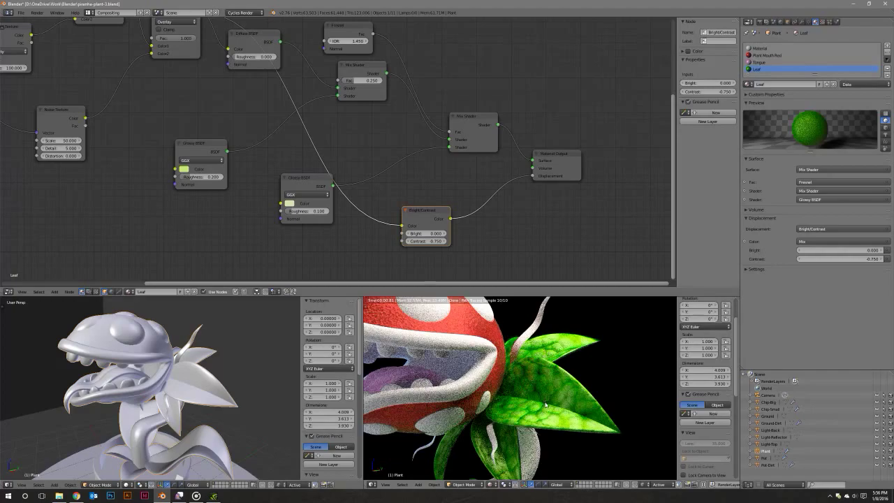
mouse_move(545, 415)
middle_down()
mouse_move(534, 456)
mouse_move(542, 431)
middle_up()
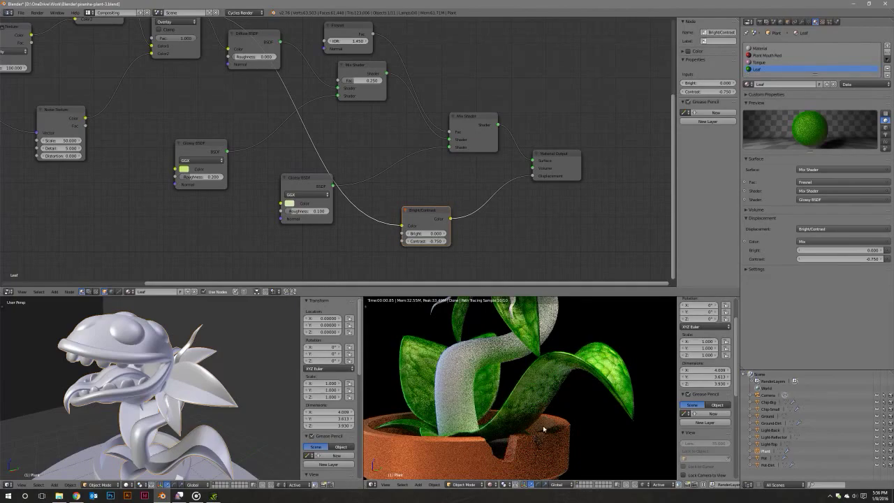
mouse_move(548, 354)
middle_down()
mouse_move(546, 417)
mouse_move(548, 404)
middle_up()
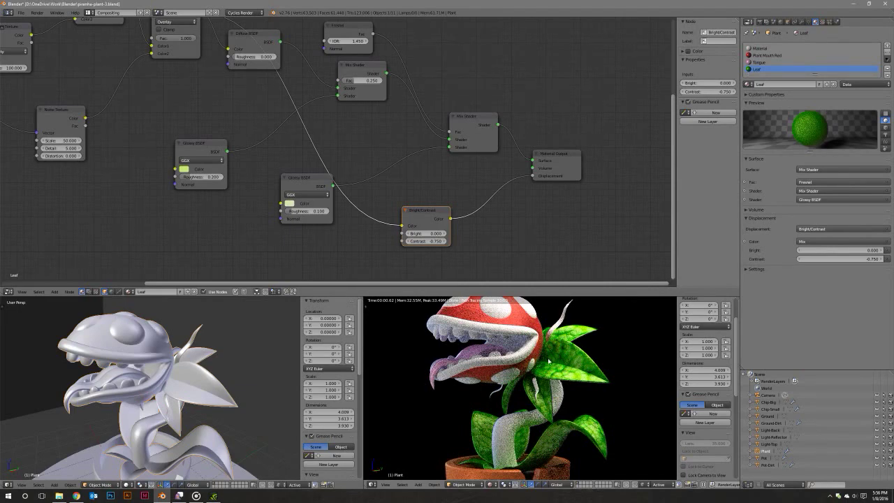
middle_drag(229, 416, 235, 403)
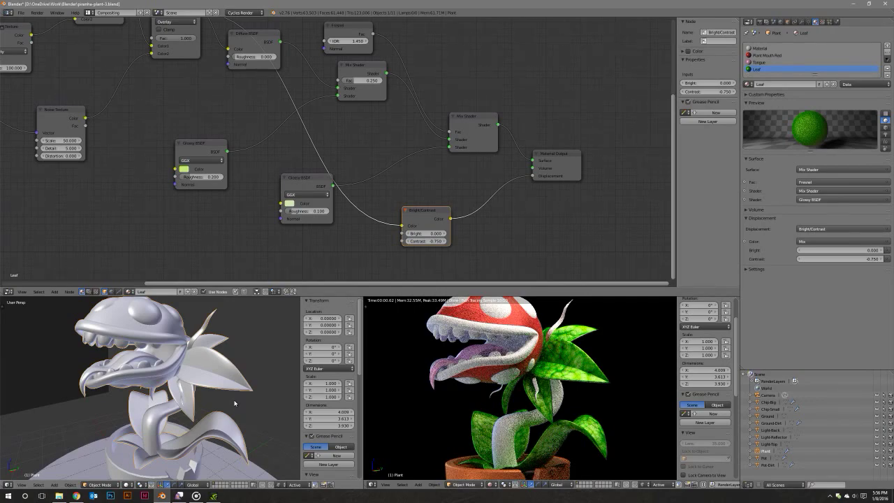
key(Tab)
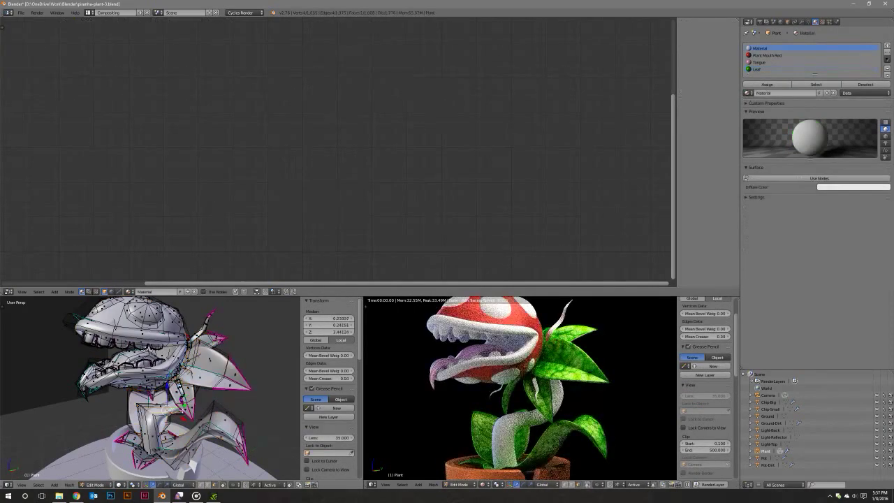
right_click(167, 409)
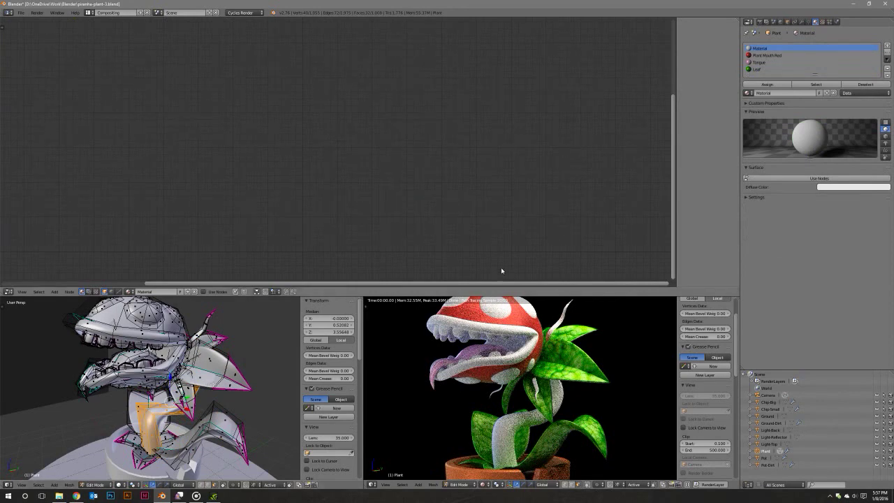
Add a new material slot with a new material named Stalk.
click(886, 46)
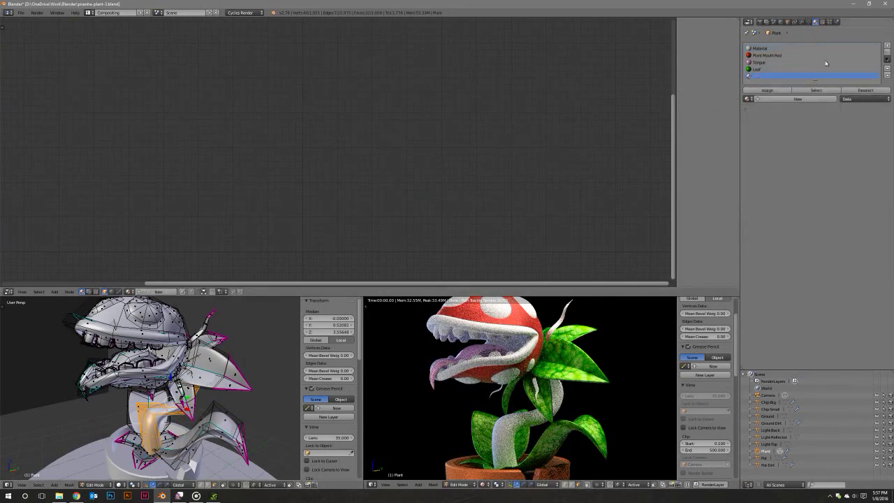
click(774, 99)
click(774, 99)
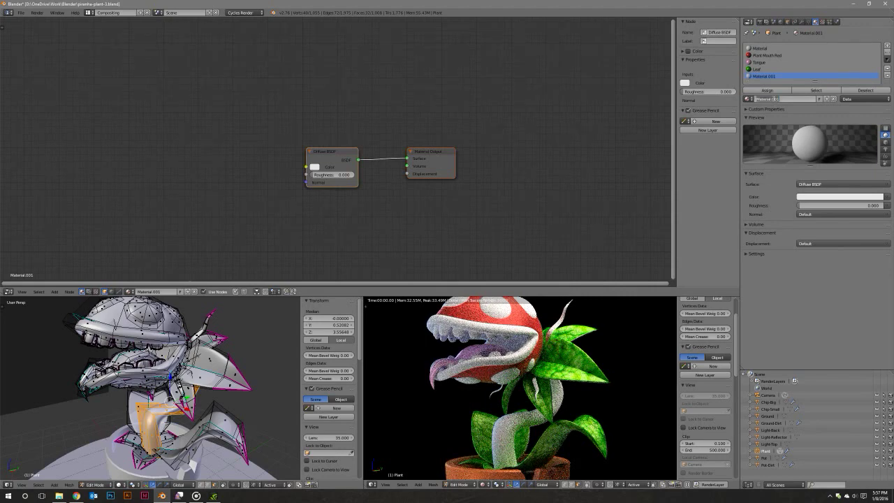
text(k)
key(Return)
Review the Leaf node tree, then assign the Stalk material to the selected stalk faces.
click(755, 69)
middle_drag(439, 138, 462, 178)
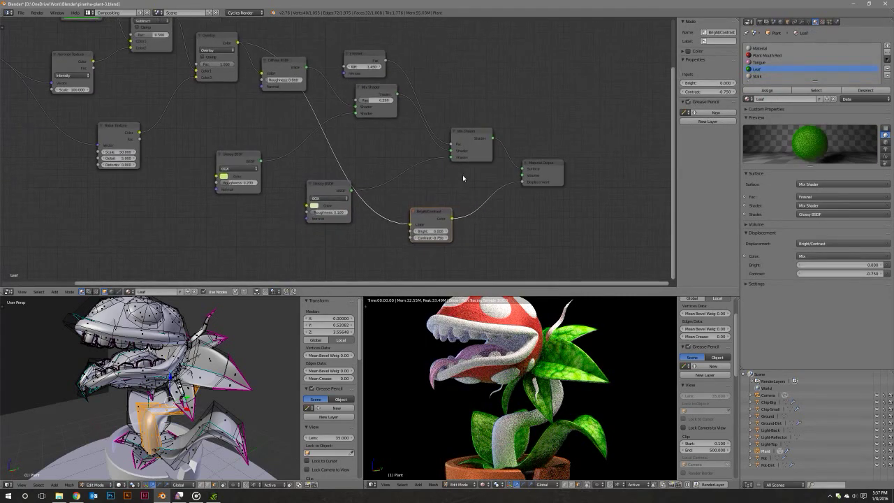
scroll(462, 175, down, 1)
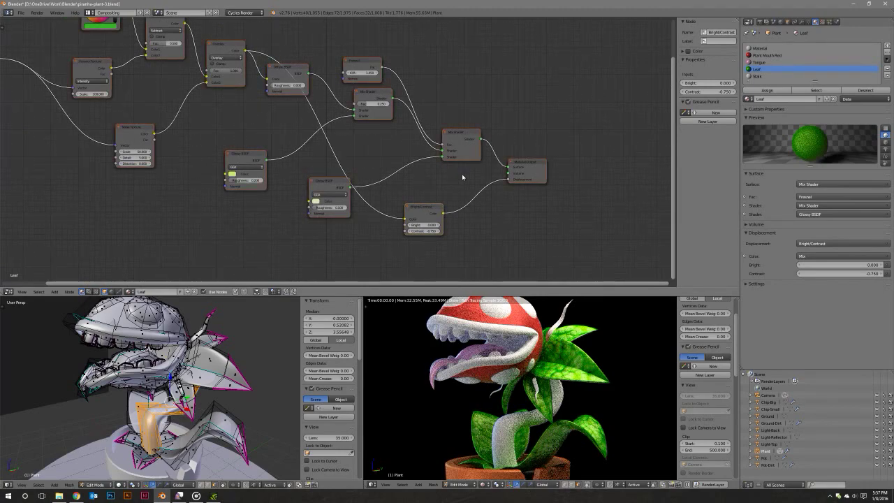
click(754, 76)
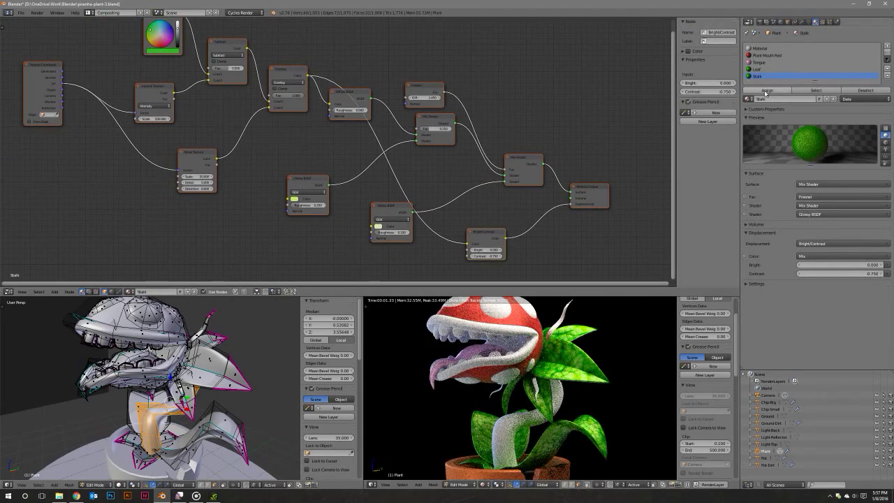
click(766, 90)
Return to Object Mode, view the stem, and set the Voronoi Texture scale to 200.
key(Tab)
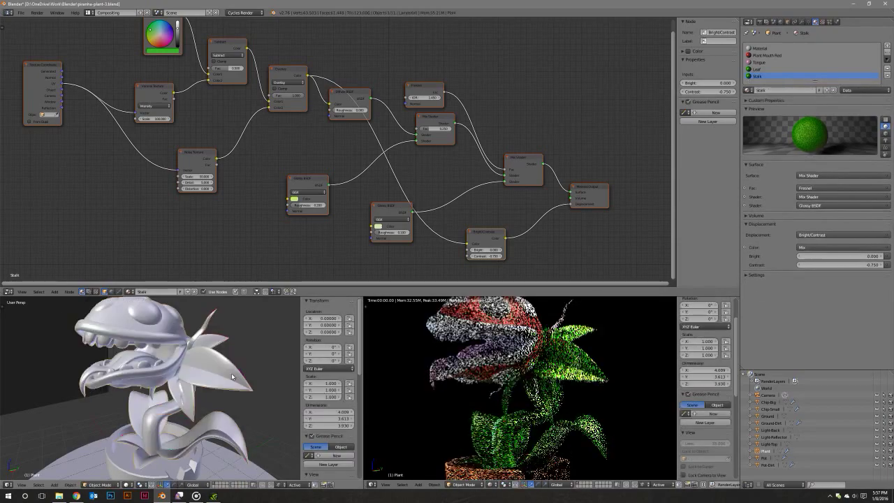
scroll(564, 393, up, 3)
scroll(556, 413, up, 3)
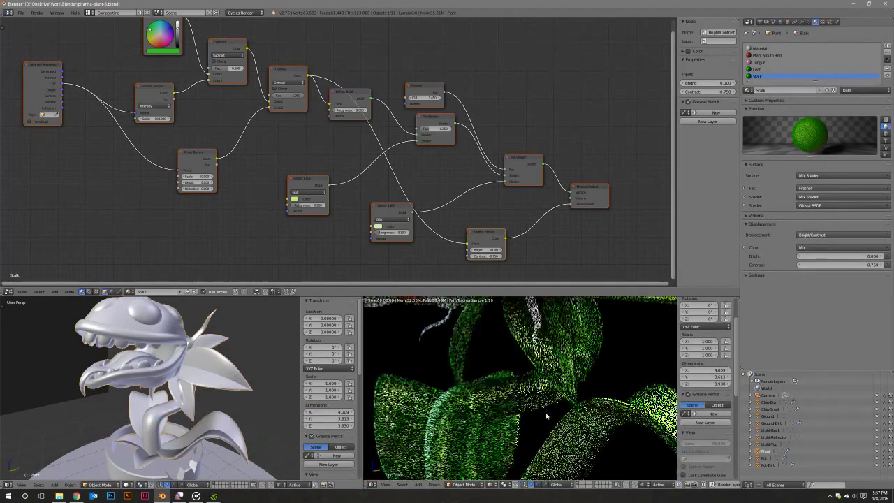
middle_drag(547, 417, 489, 363)
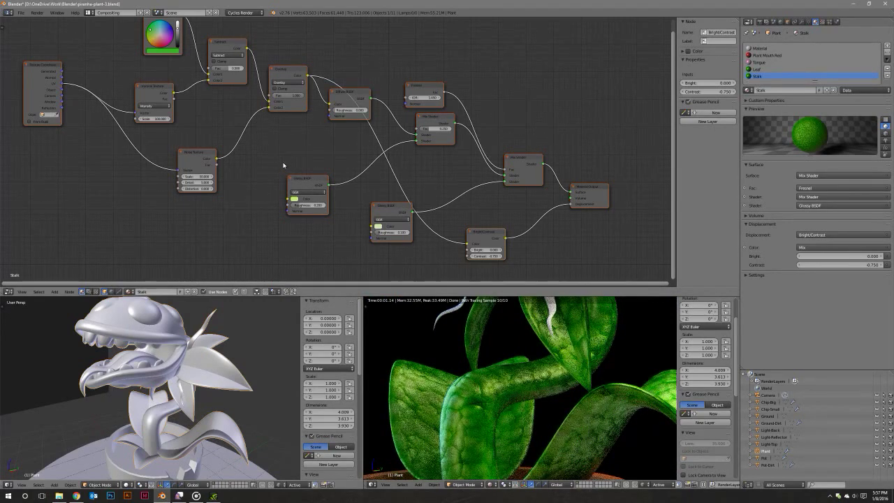
middle_drag(283, 165, 321, 182)
scroll(311, 180, up, 1)
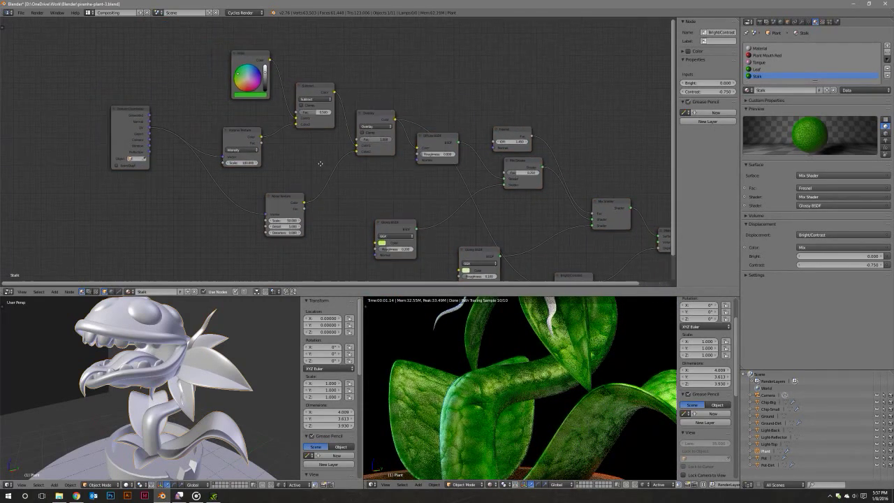
scroll(319, 163, up, 1)
scroll(340, 193, up, 2)
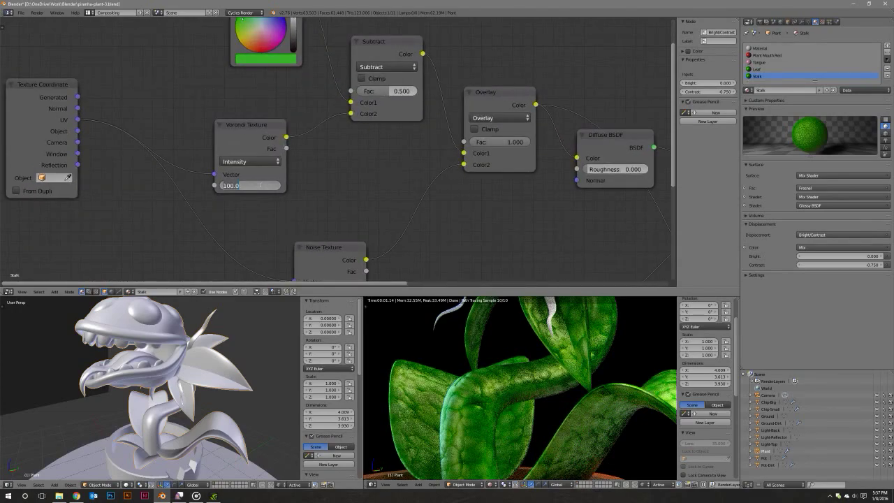
text(20)
key(Return)
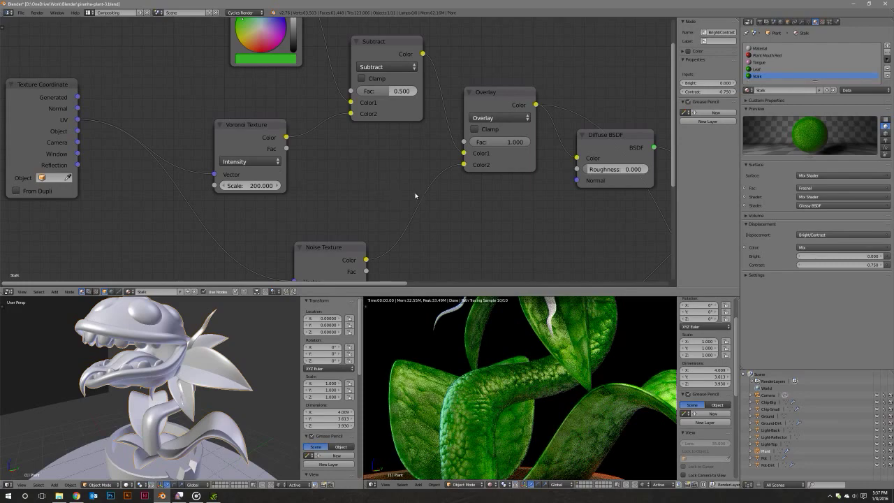
Darken the stalk's base green on the RGB node.
middle_drag(415, 195, 385, 263)
click(243, 129)
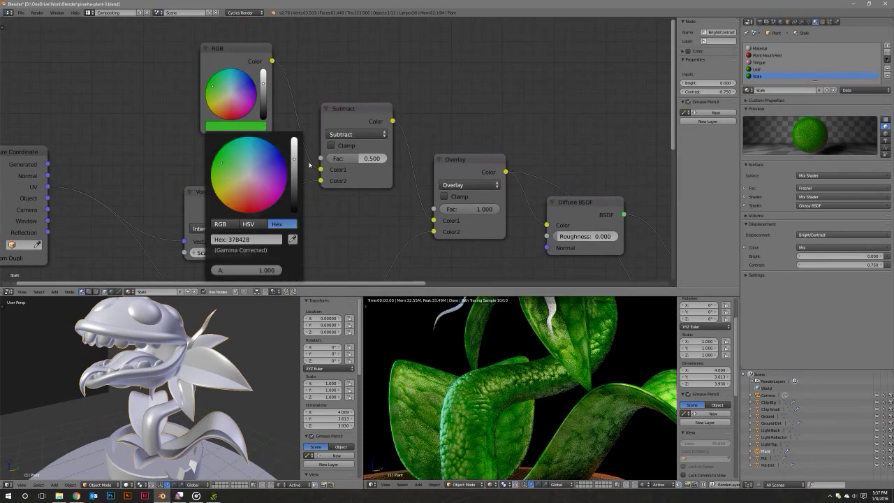
drag(295, 166, 294, 172)
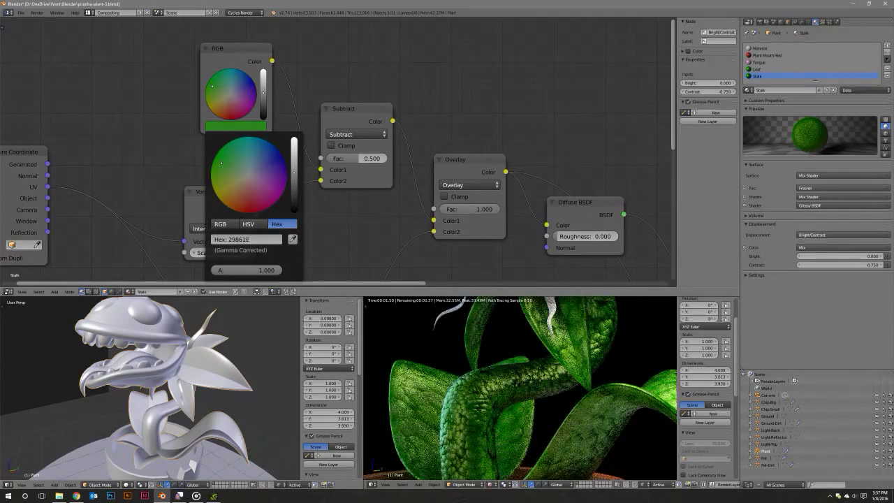
drag(294, 172, 293, 179)
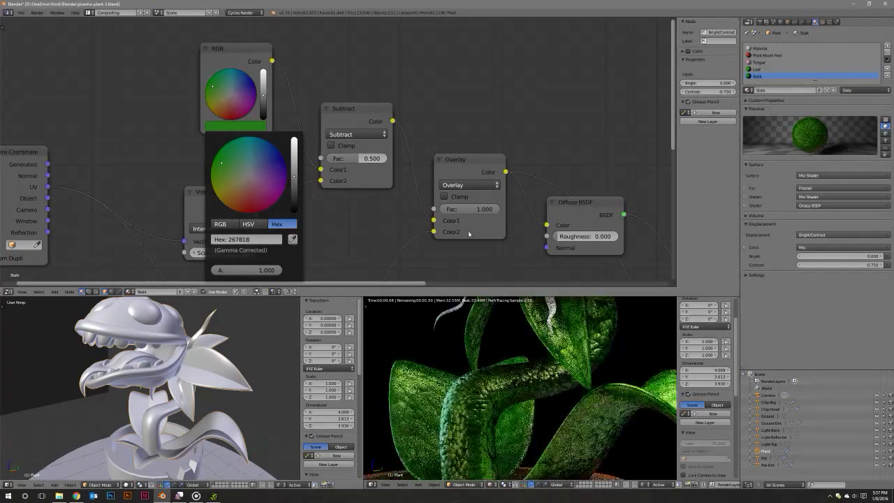
Darken the Glossy BSDF's tint to olive green and move the Texture Coordinate node up-left.
mouse_move(365, 231)
middle_down()
mouse_move(350, 164)
mouse_move(288, 116)
middle_up()
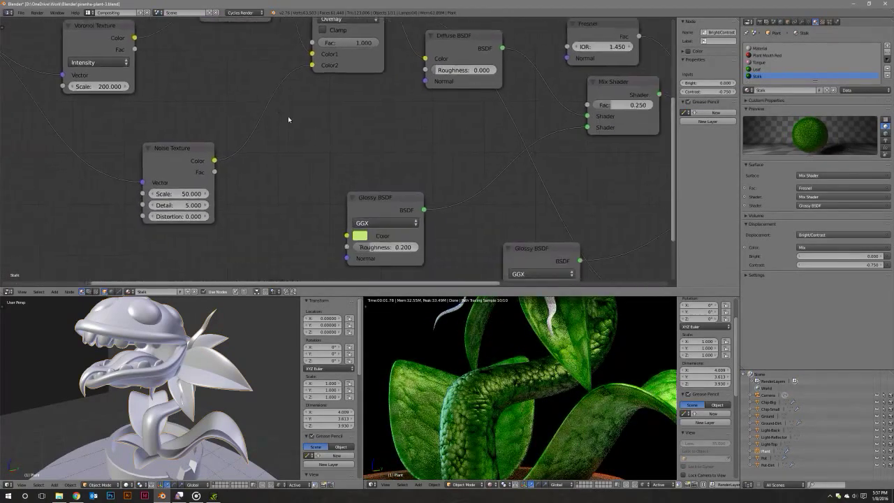
middle_drag(330, 222, 279, 187)
click(273, 184)
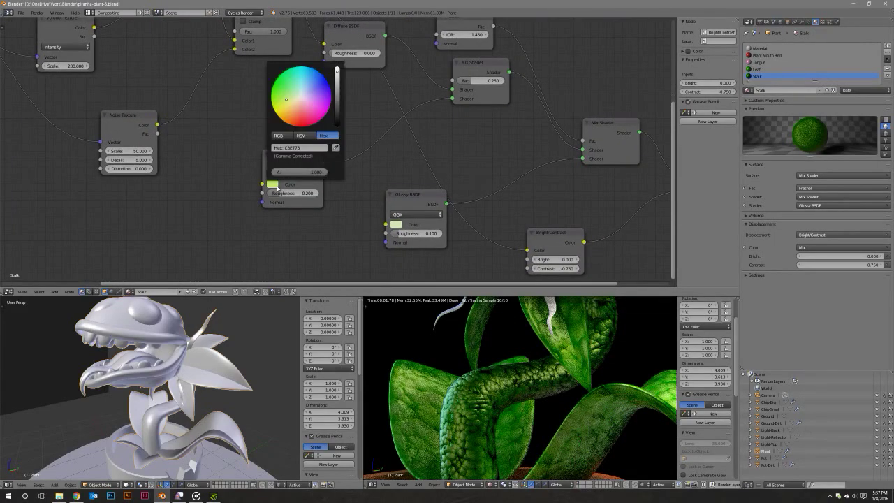
drag(337, 76, 337, 85)
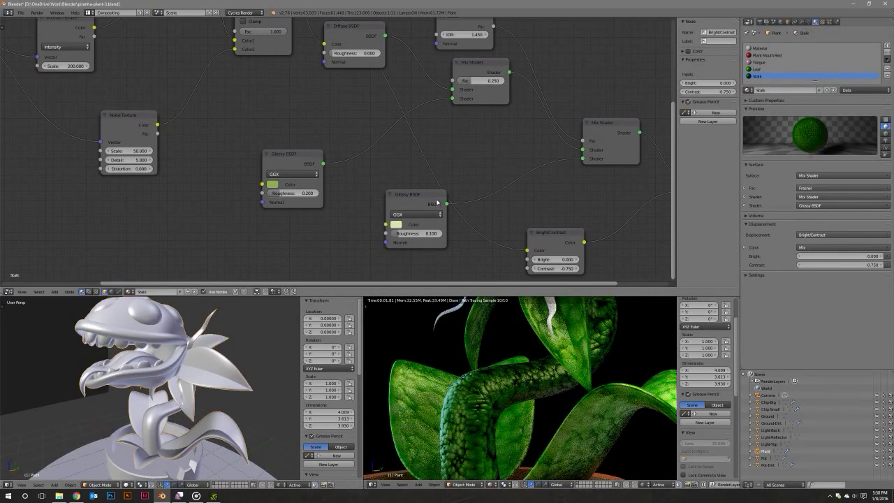
middle_drag(358, 159, 657, 265)
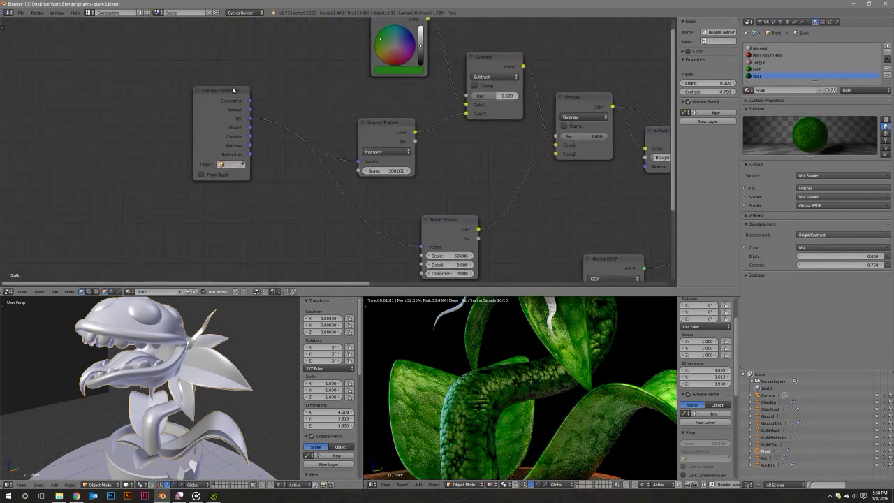
drag(218, 107, 112, 99)
Insert a Texture-type Mapping node into the UV texture link, placed below the other nodes.
key(shift+a)
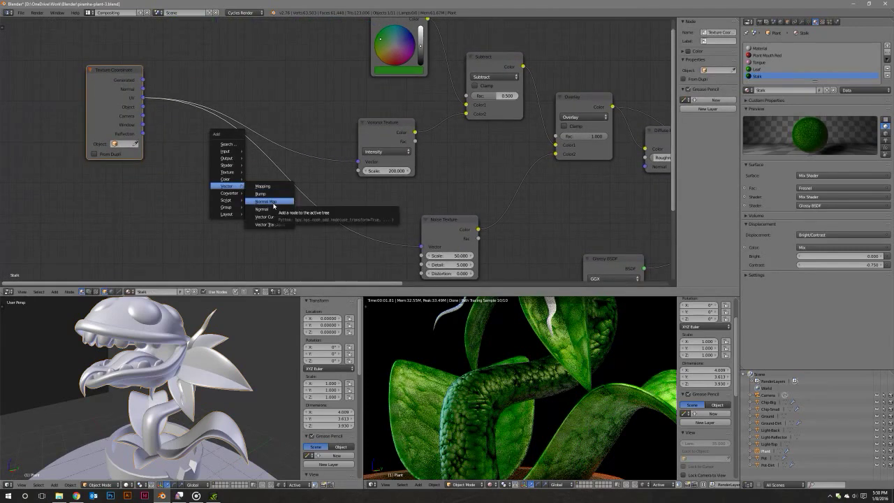
click(264, 186)
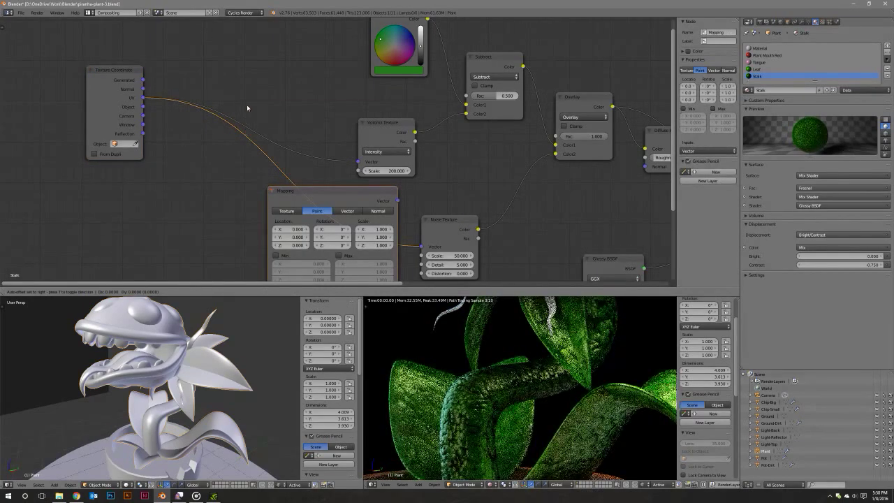
click(268, 132)
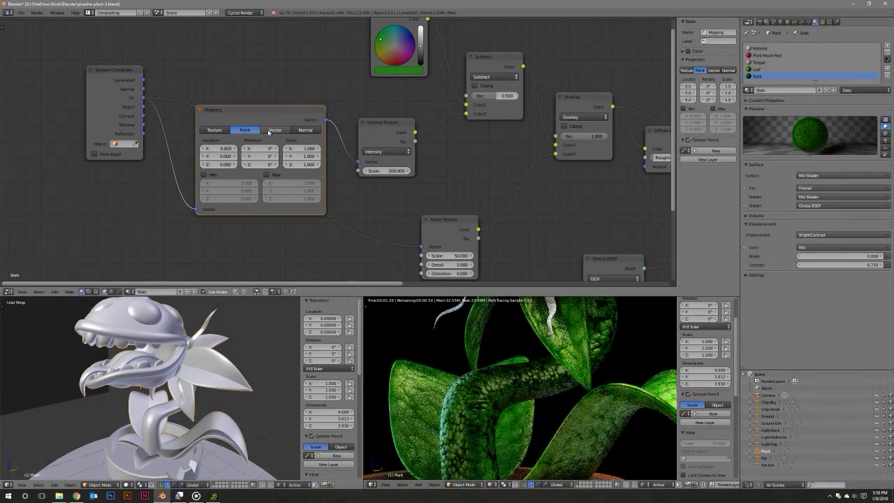
middle_drag(268, 132, 305, 97)
drag(298, 90, 281, 217)
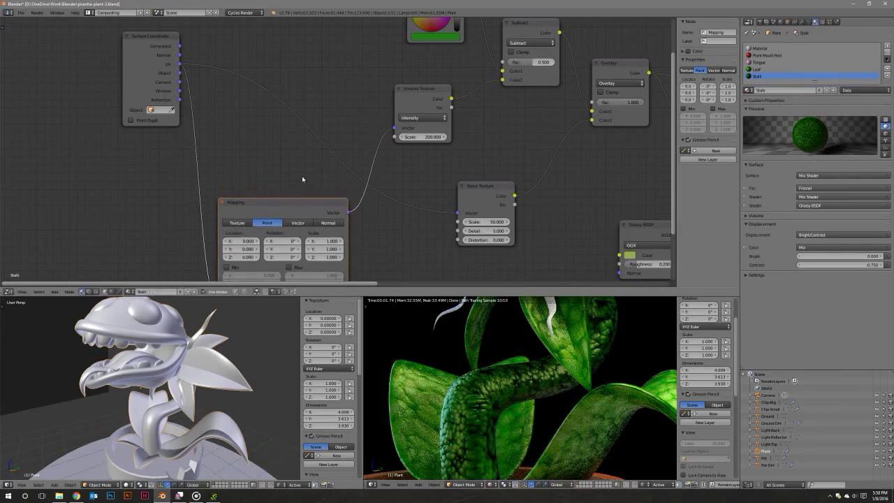
middle_drag(305, 203, 294, 102)
click(230, 122)
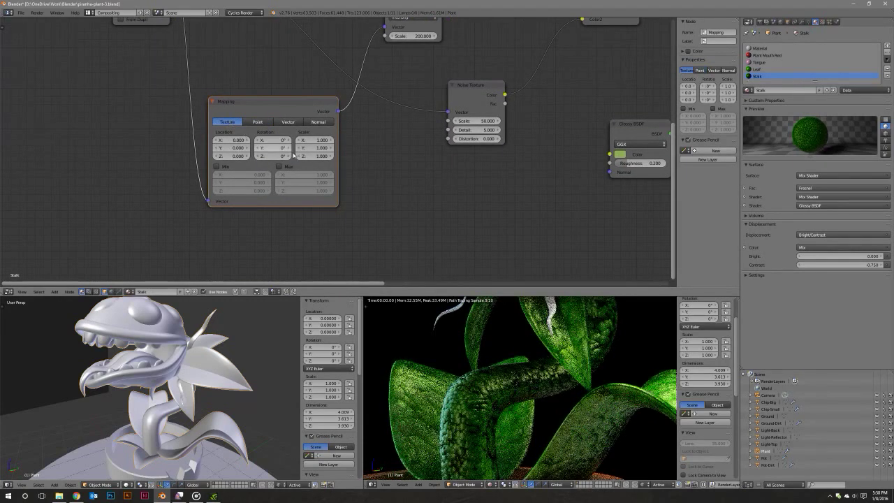
Try Mapping X scale values 0.5 and 0.1, settling back on 0.5.
click(312, 141)
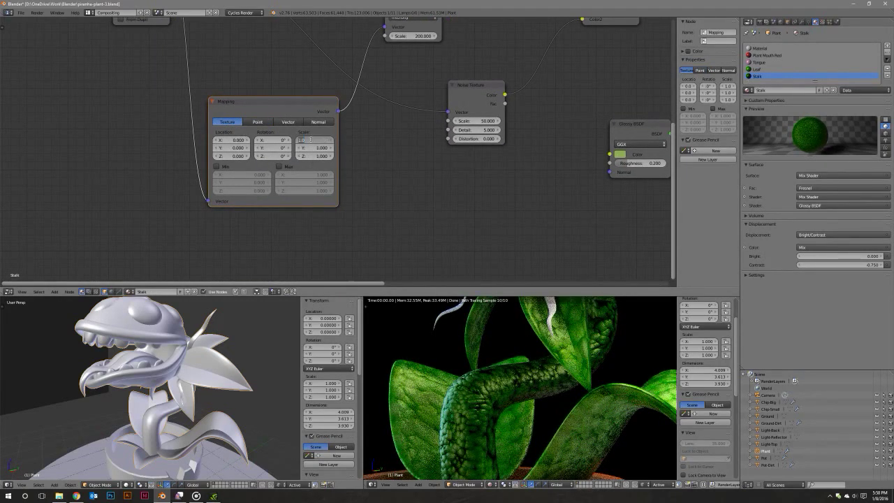
text(0.5)
key(Return)
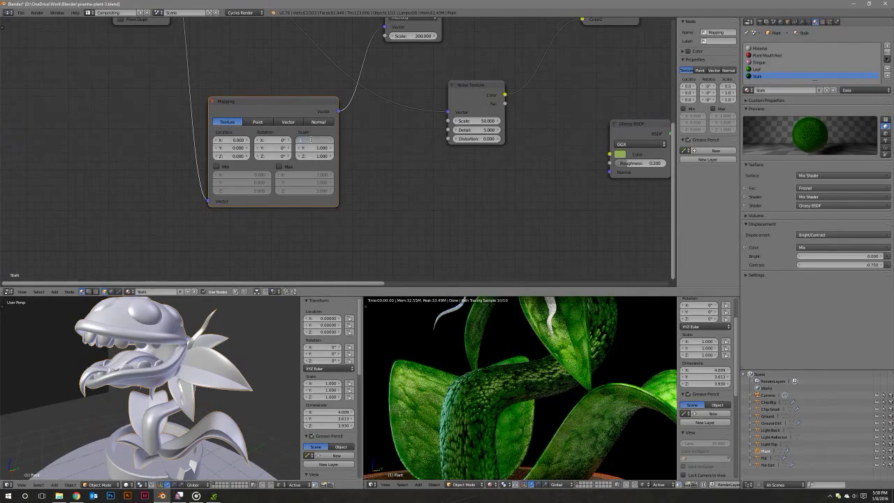
text(0.1)
key(Return)
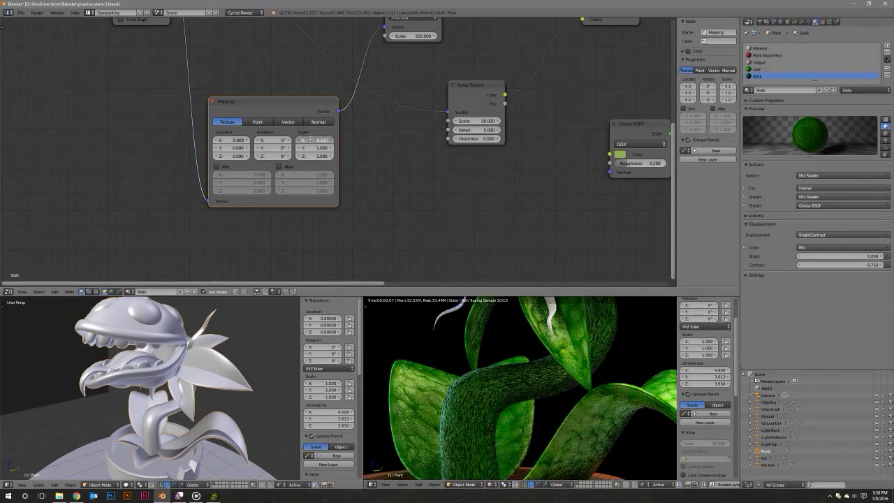
text(0.5)
key(Return)
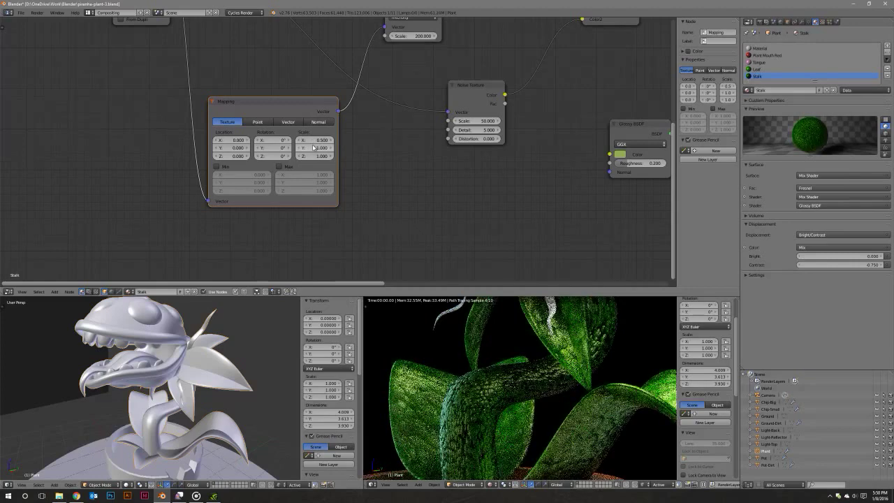
Stretch the Mapping Y scale to 3 and set the X scale to 0.2.
click(314, 148)
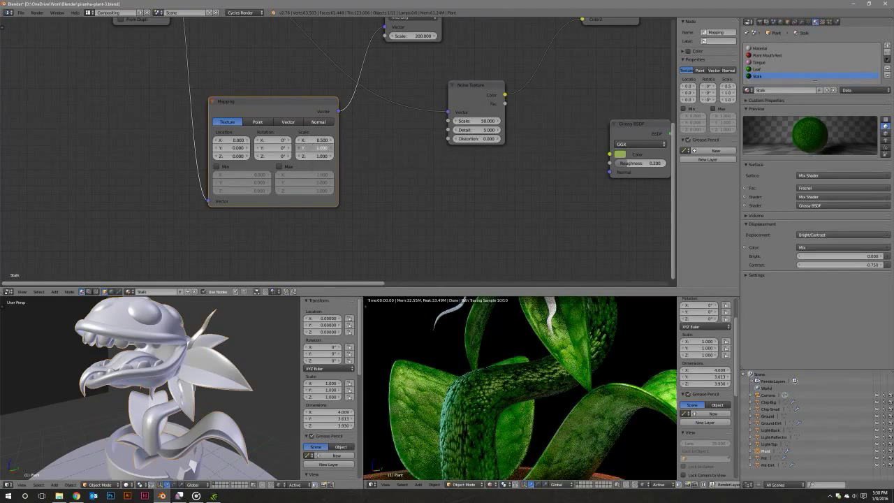
drag(314, 148, 318, 149)
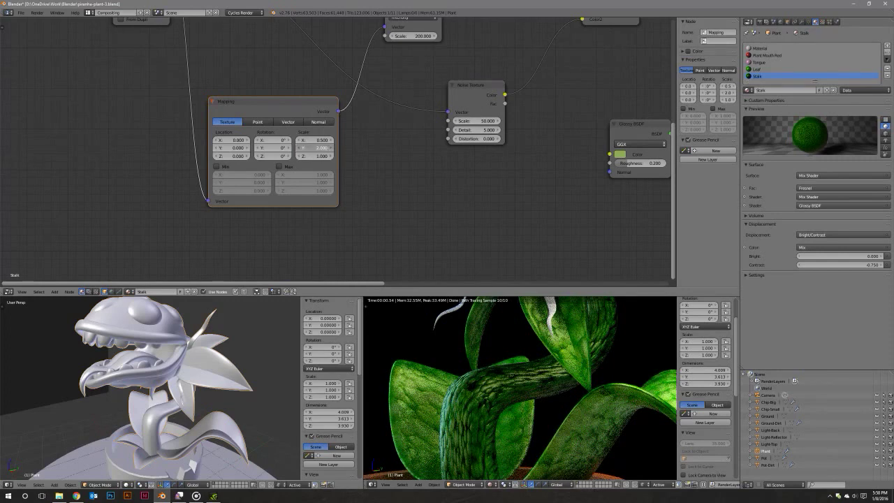
drag(301, 148, 317, 148)
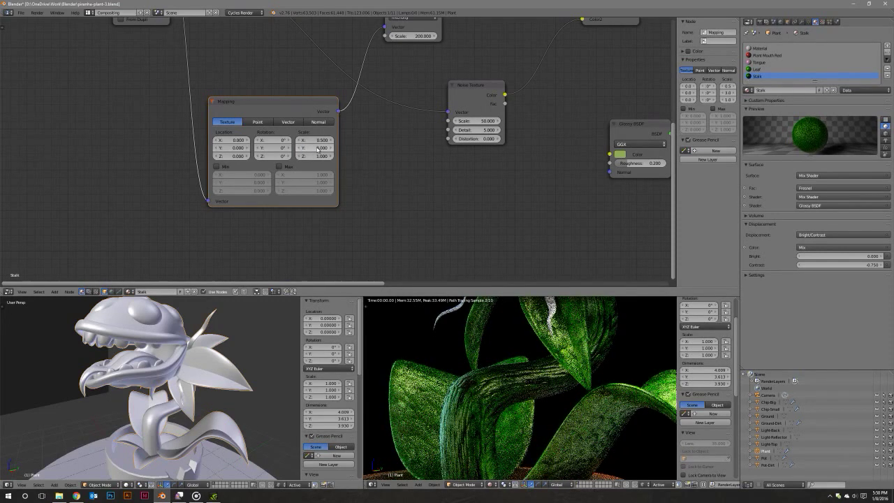
click(301, 139)
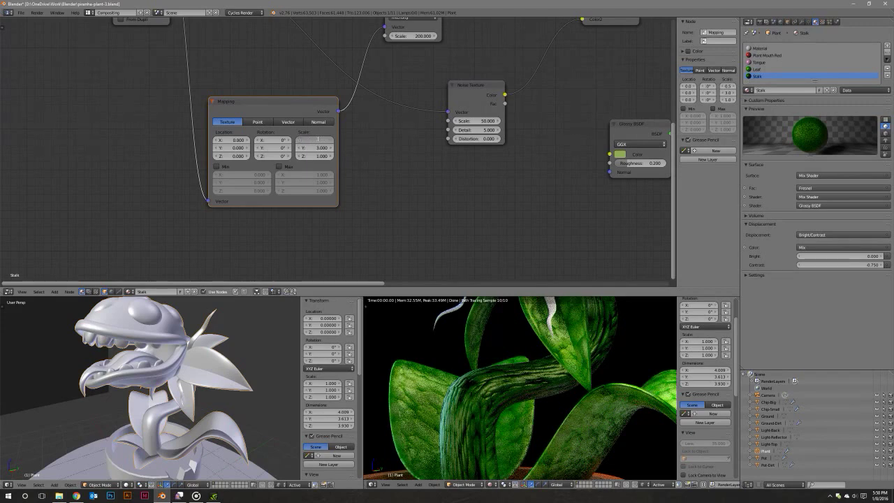
text(0.2)
key(Return)
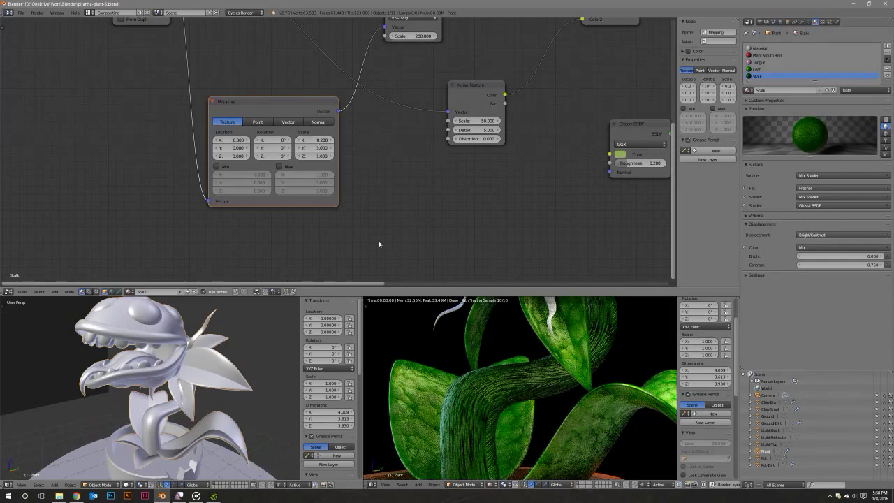
Lower the stalk's Mix Shader factor from 0.250 to 0.150.
scroll(513, 370, down, 5)
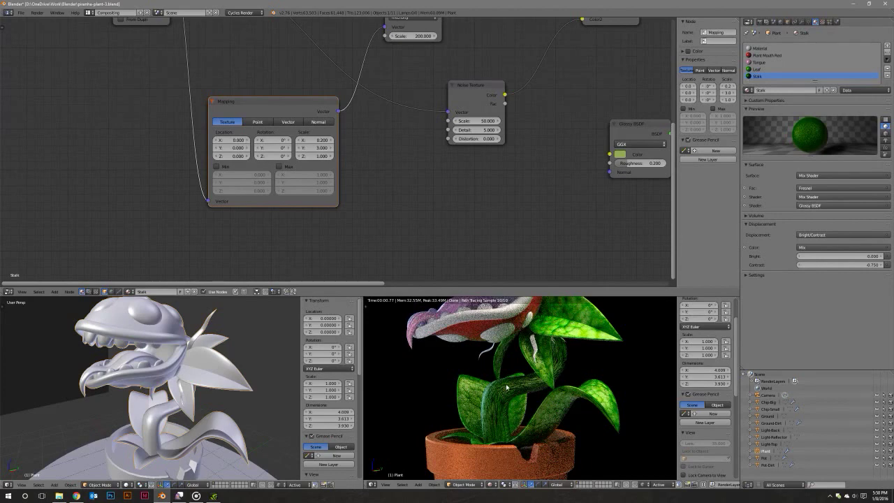
mouse_move(425, 190)
middle_down()
mouse_move(318, 170)
mouse_move(354, 159)
mouse_move(364, 180)
mouse_move(361, 169)
mouse_move(337, 174)
middle_up()
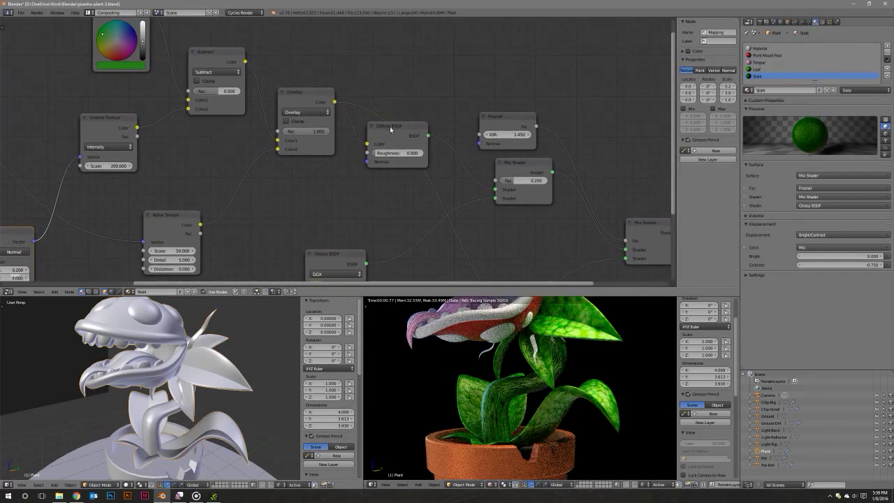
mouse_move(383, 132)
middle_down()
mouse_move(355, 134)
mouse_move(319, 117)
middle_up()
middle_drag(361, 146, 373, 162)
scroll(373, 162, up, 2)
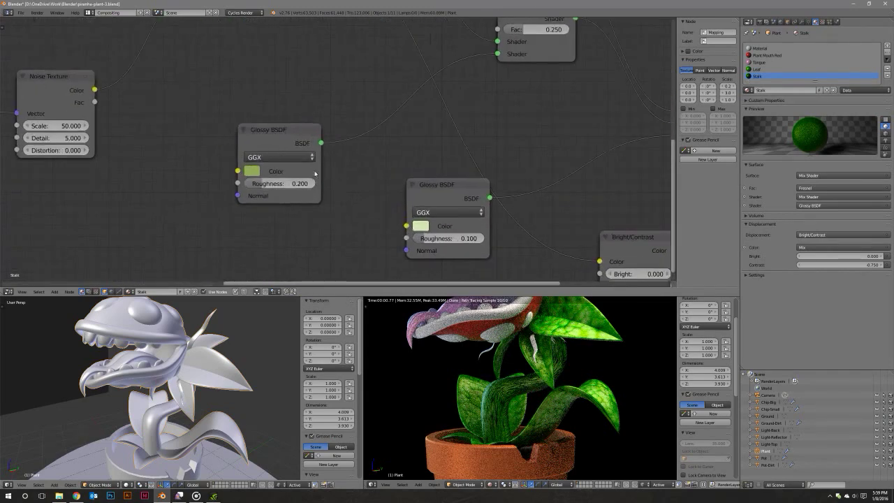
middle_drag(301, 176, 386, 176)
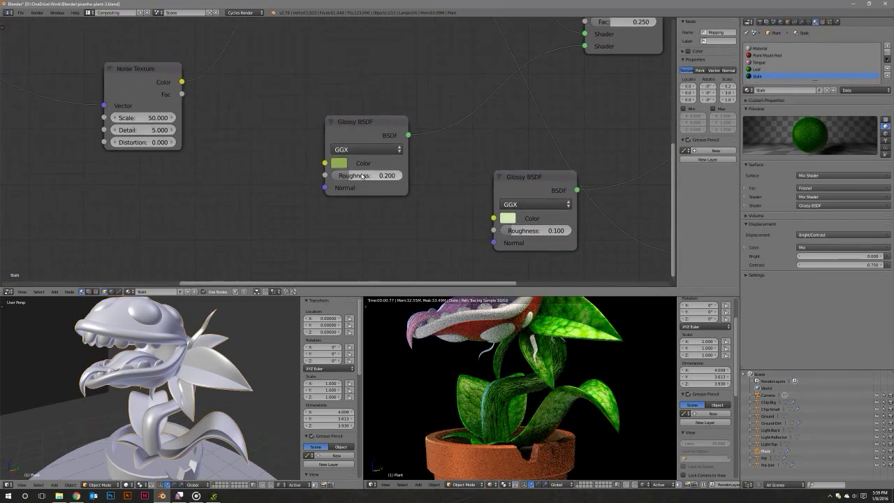
middle_drag(493, 103, 414, 168)
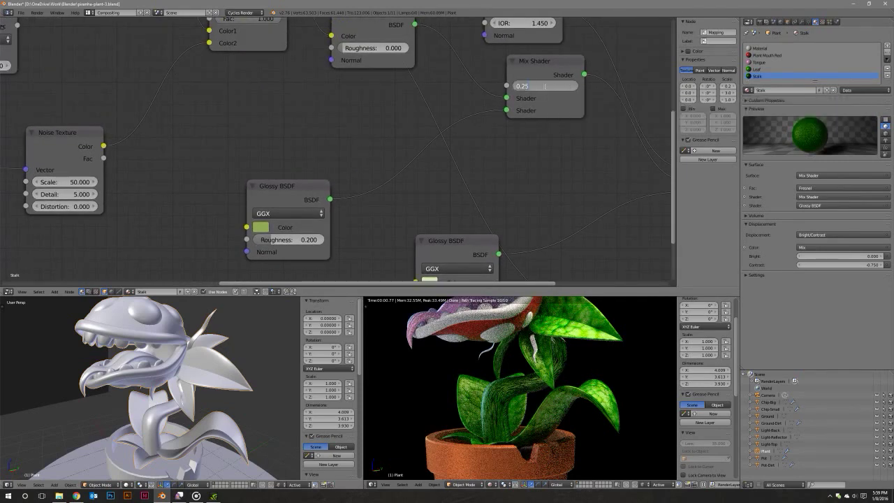
text(.15)
key(Return)
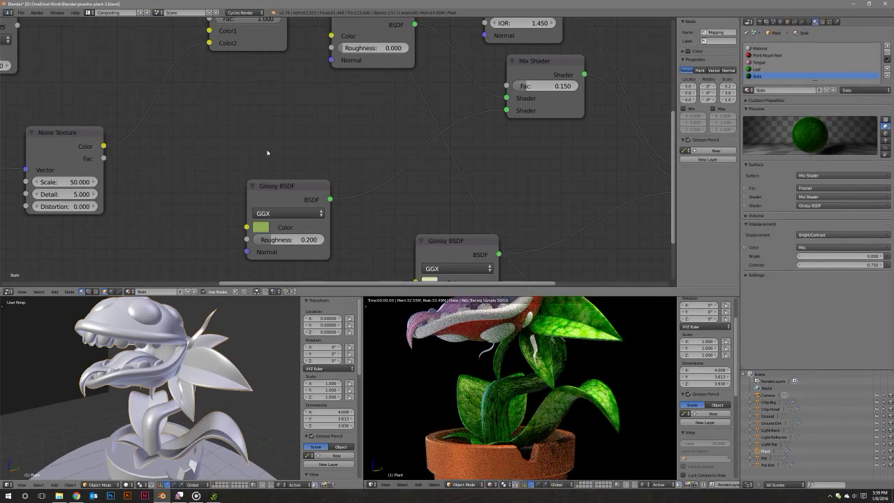
Slightly darken the stem's green base colour on the RGB node.
middle_drag(267, 152, 357, 131)
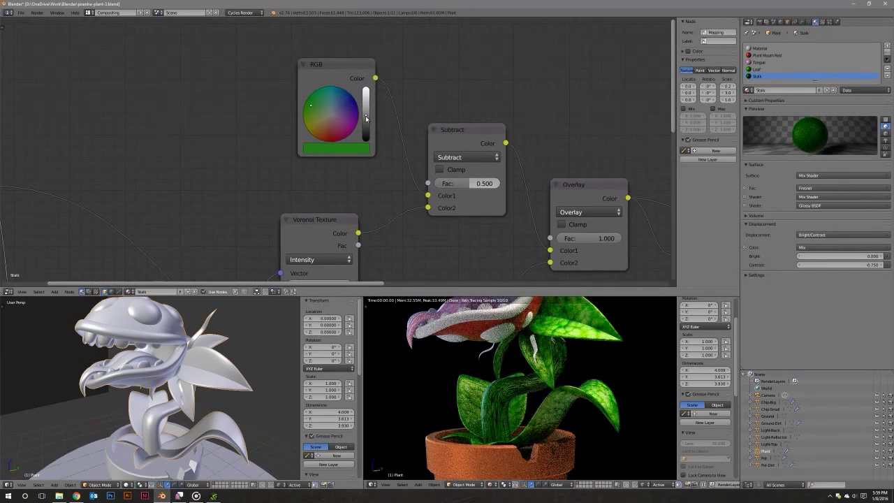
drag(365, 118, 366, 124)
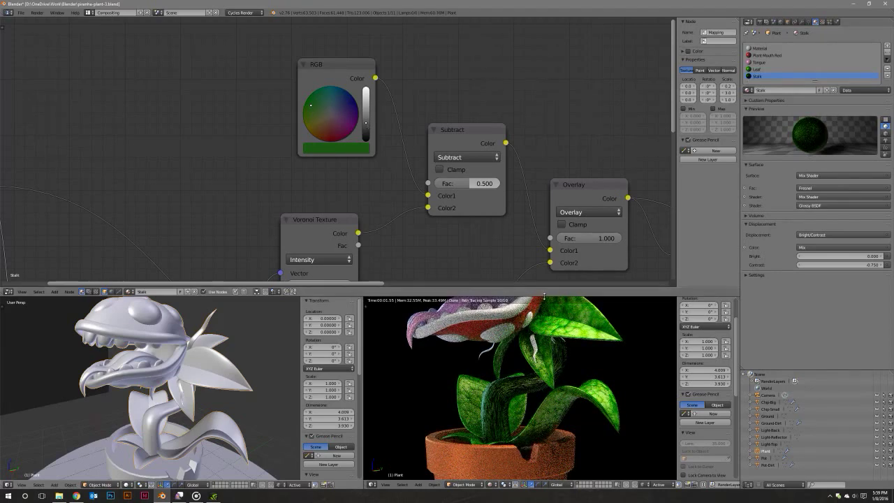
scroll(539, 397, down, 3)
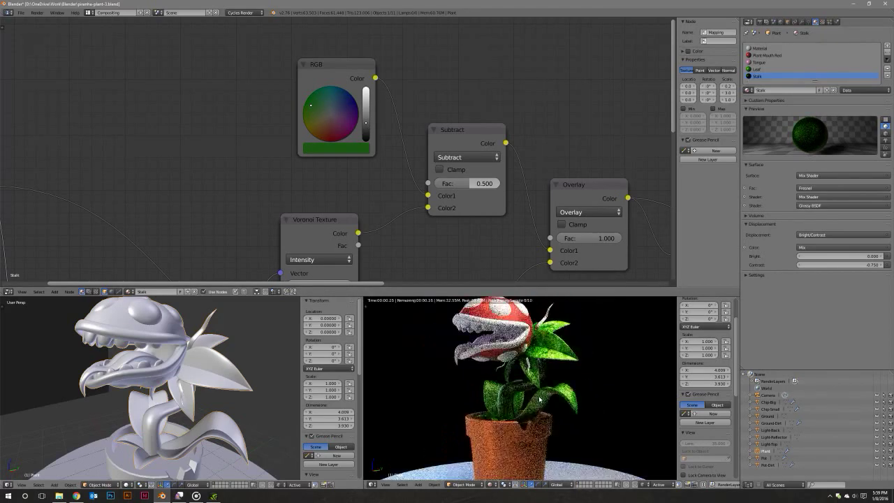
middle_drag(532, 364, 536, 377)
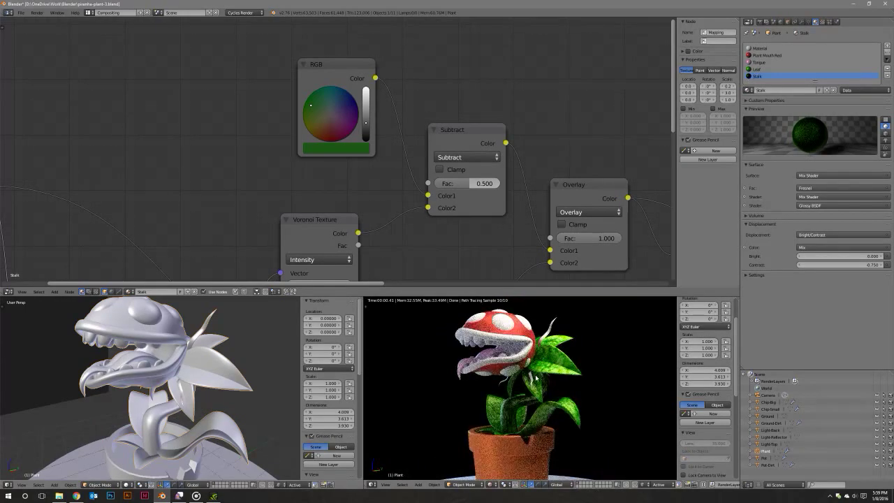
middle_drag(224, 389, 221, 338)
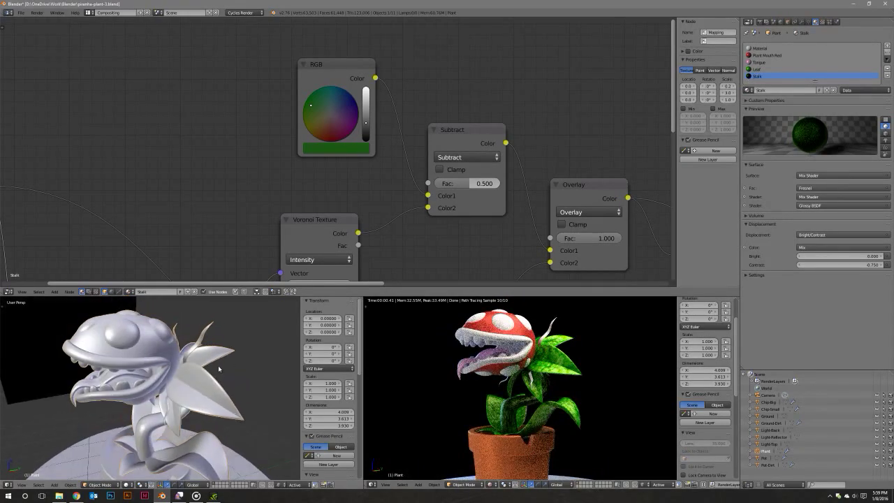
scroll(221, 338, up, 3)
key(Tab)
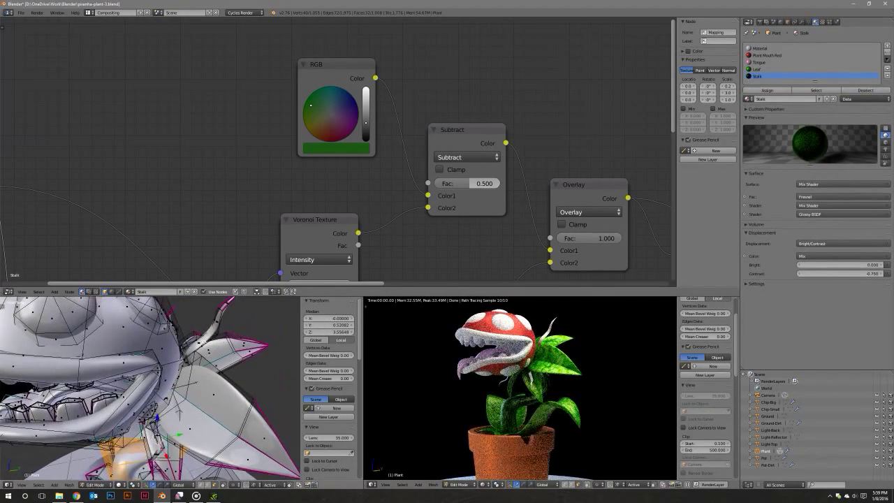
middle_drag(209, 349, 192, 369)
key(l)
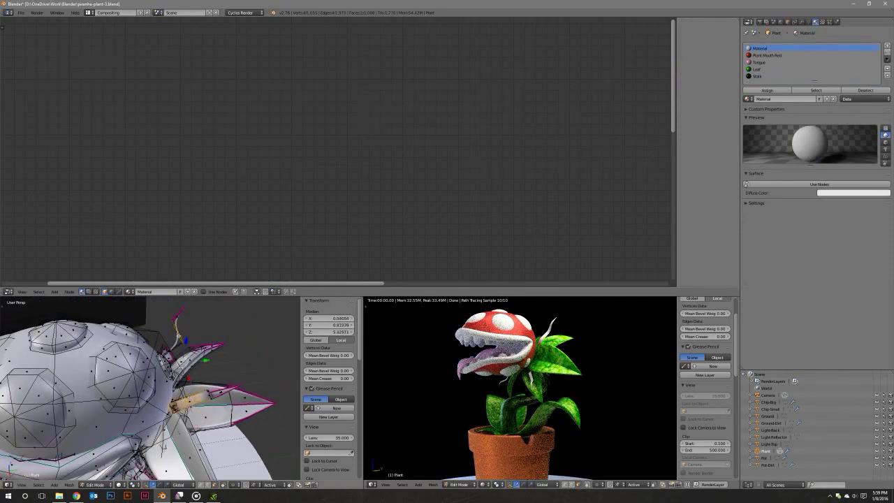
mouse_move(182, 338)
middle_down()
mouse_move(177, 328)
mouse_move(175, 391)
mouse_move(185, 361)
mouse_move(167, 403)
mouse_move(162, 380)
middle_up()
key(l)
key(l)
key(l)
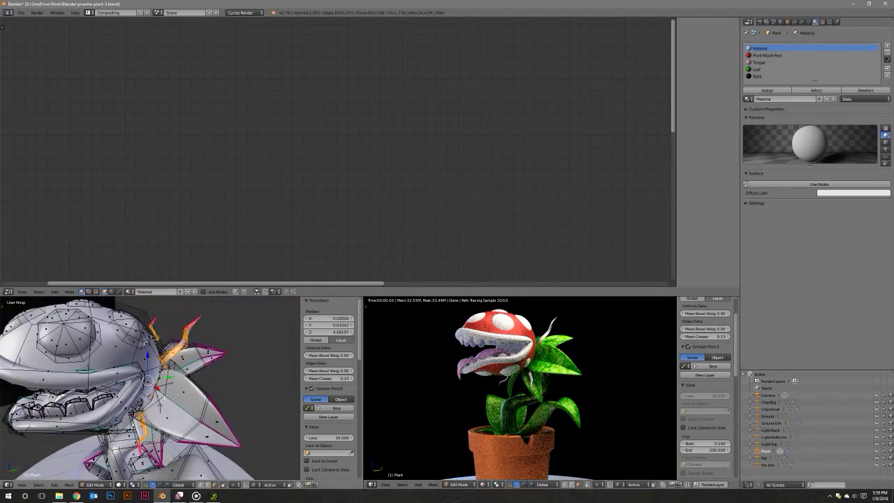
click(756, 76)
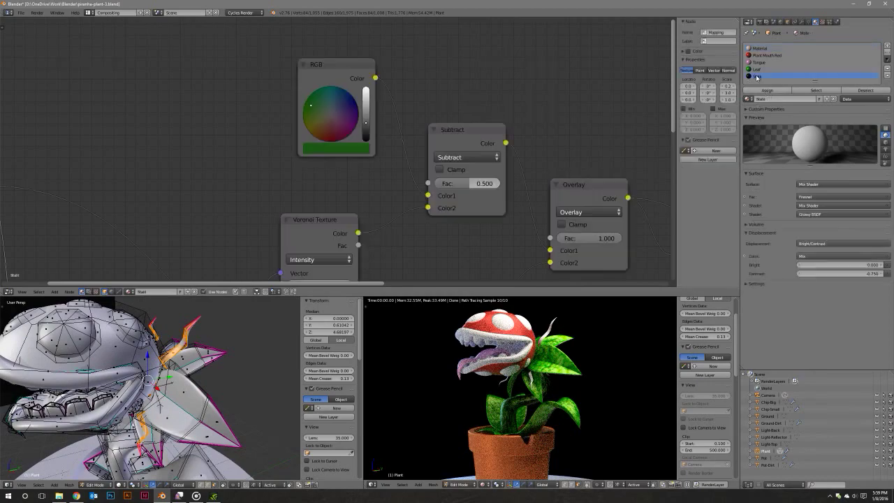
click(766, 90)
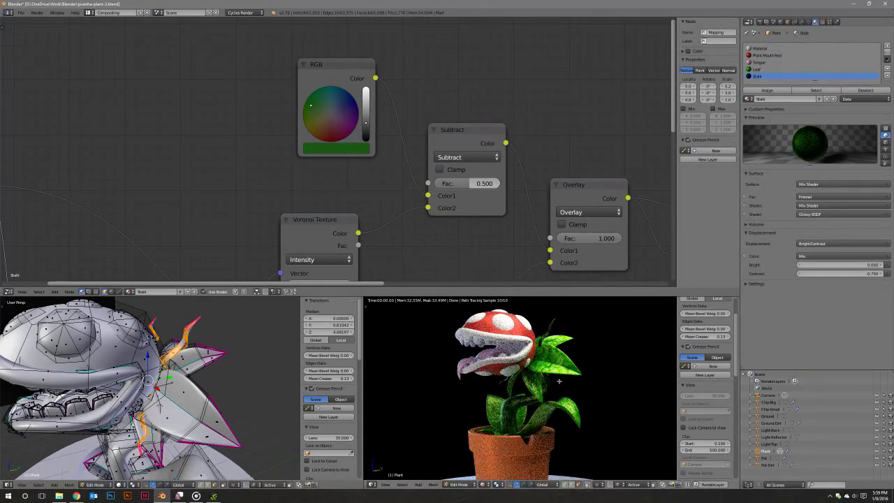
scroll(561, 348, up, 3)
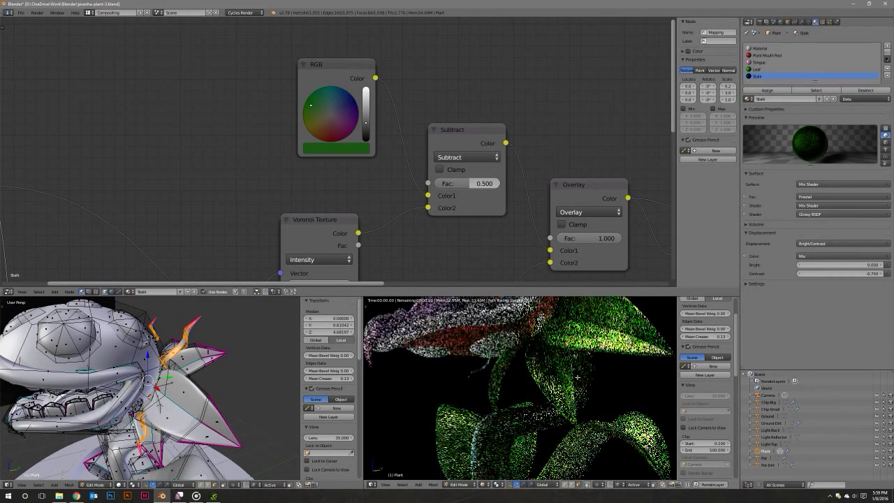
scroll(562, 348, up, 3)
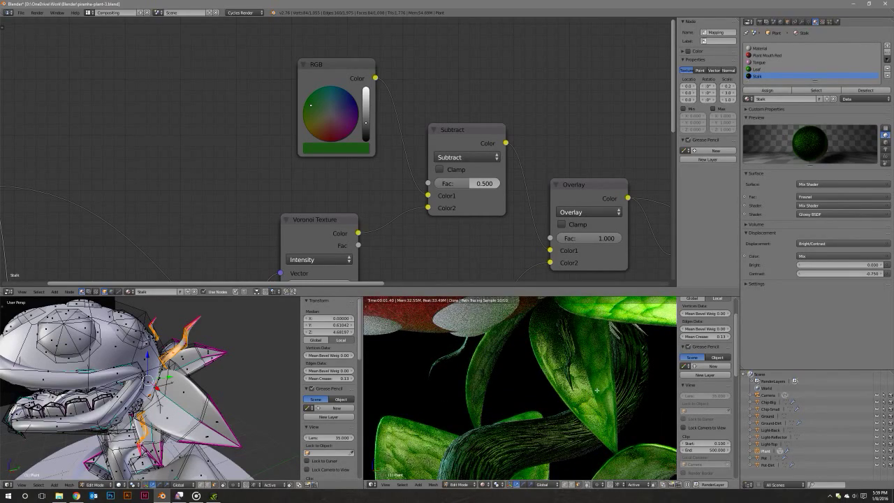
scroll(597, 389, down, 3)
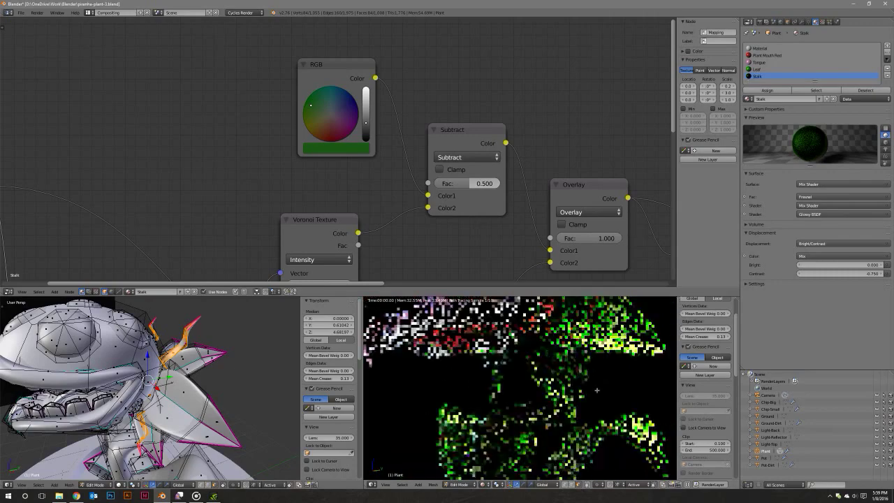
scroll(597, 390, down, 3)
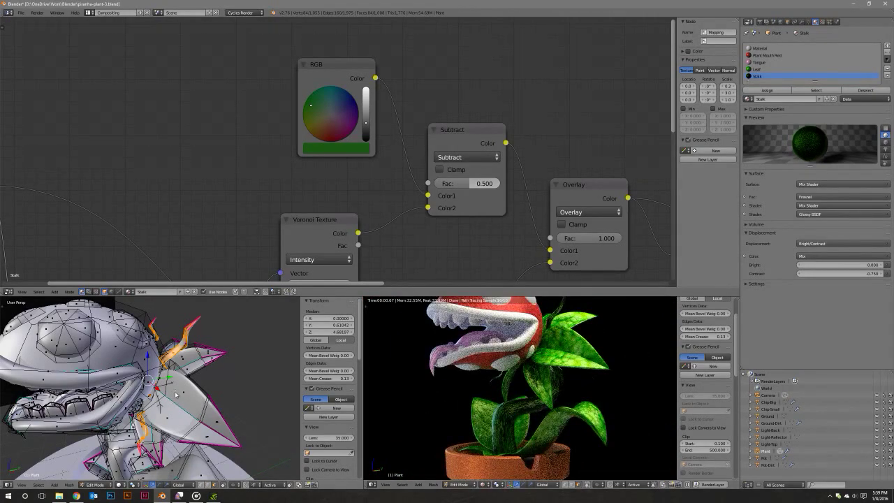
key(Tab)
scroll(181, 389, up, 2)
middle_drag(191, 399, 191, 396)
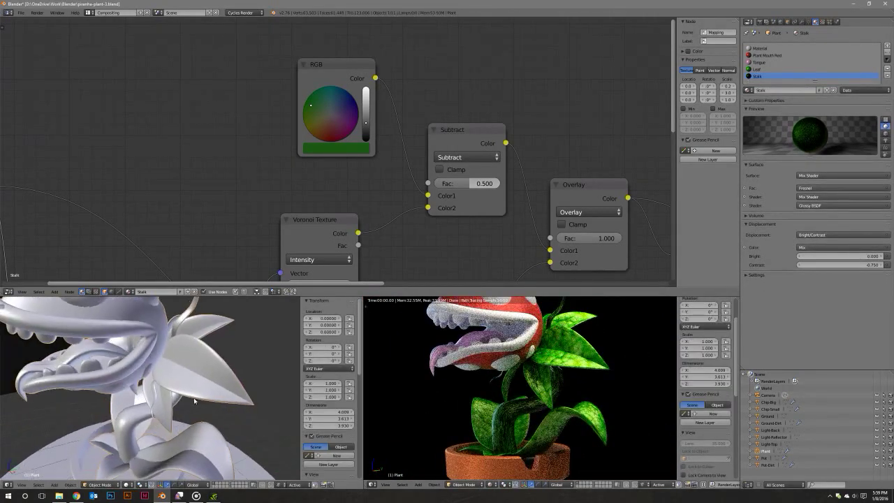
scroll(131, 419, up, 1)
scroll(131, 420, down, 3)
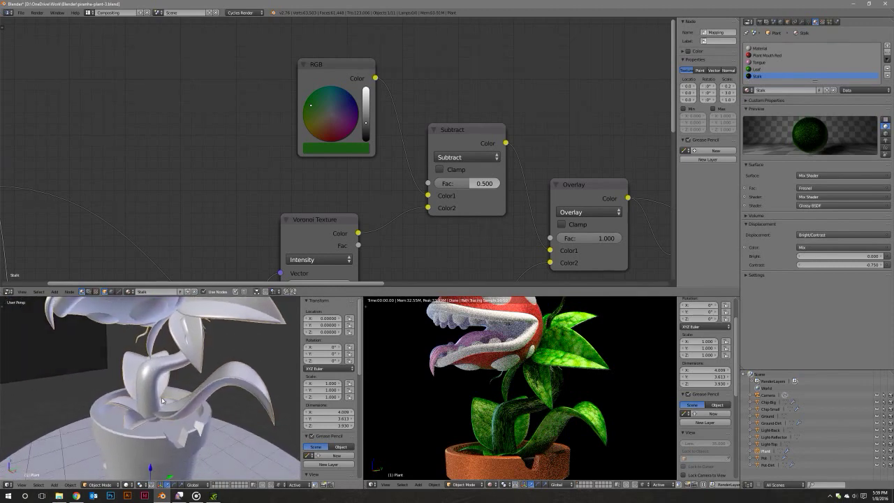
key(Tab)
right_click(160, 397)
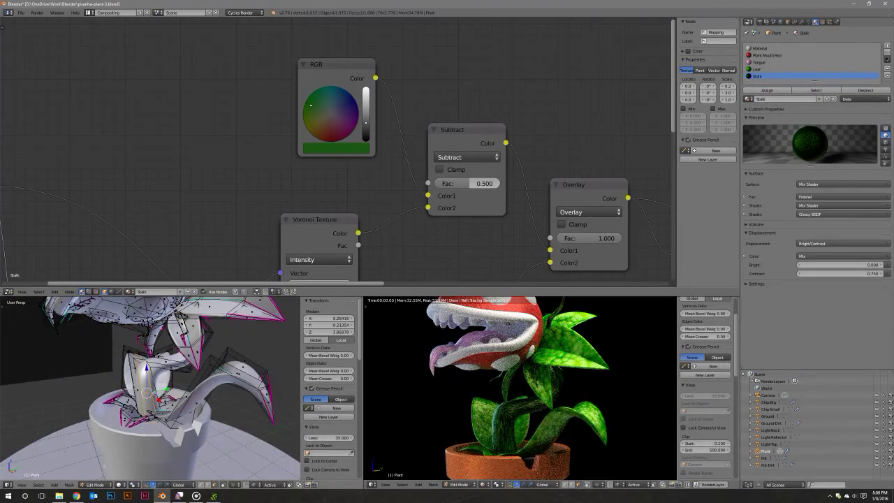
Zoom in and, in wireframe view, mark the first selected stalk edges as a UV seam.
scroll(187, 414, up, 1)
scroll(187, 414, up, 2)
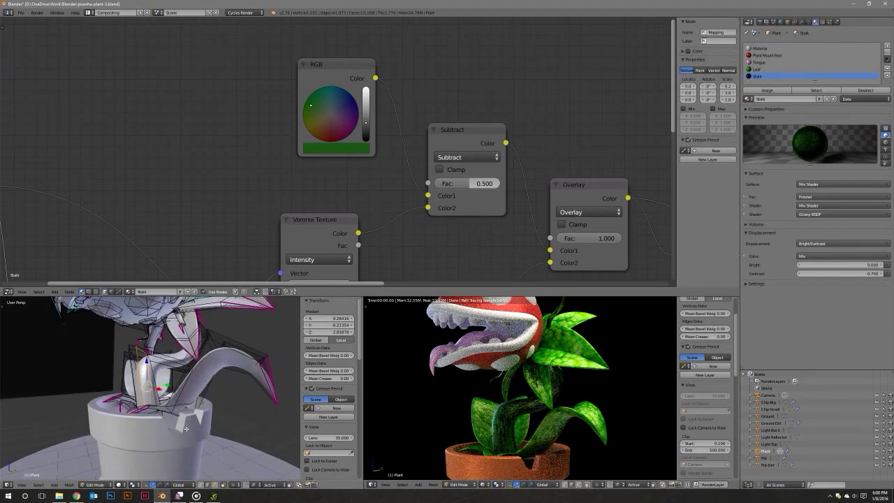
scroll(188, 414, up, 2)
scroll(187, 414, up, 1)
scroll(183, 415, up, 1)
scroll(178, 416, up, 1)
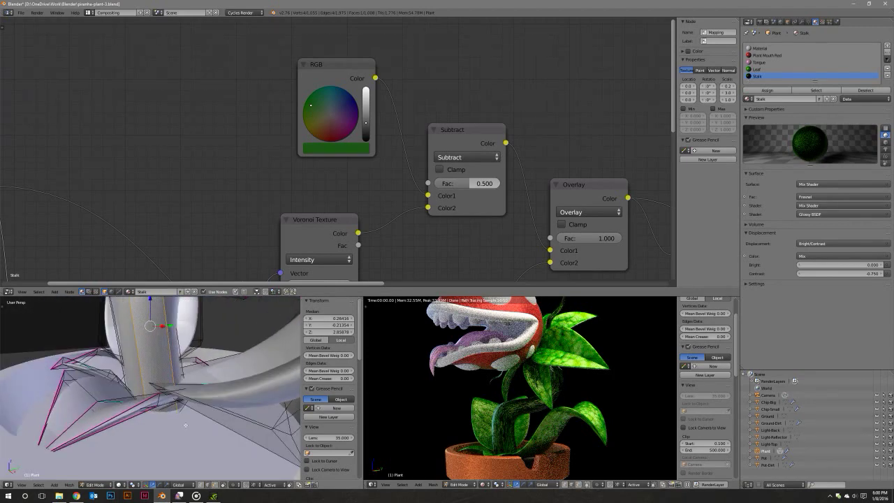
key(z)
right_click(170, 416)
key(ctrl+e)
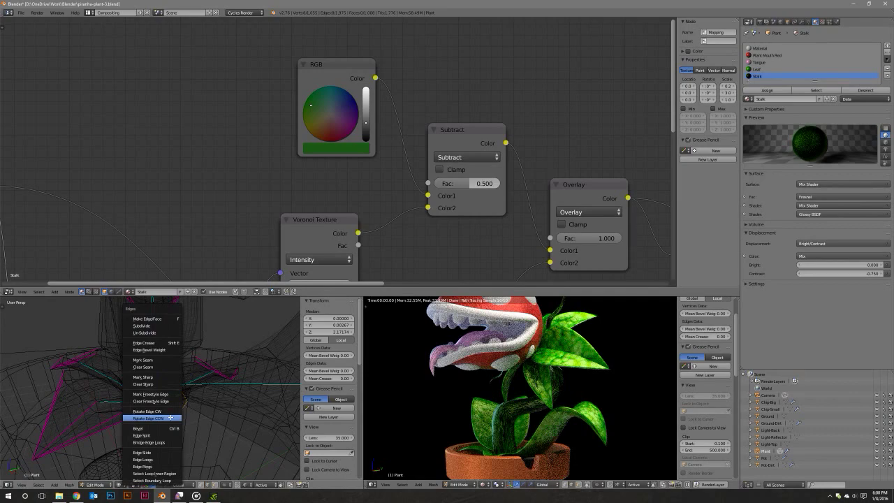
click(152, 359)
Orbit to the stalk spikes and select the linked spike geometry next to the stalk.
scroll(209, 412, down, 2)
key(z)
scroll(216, 413, up, 2)
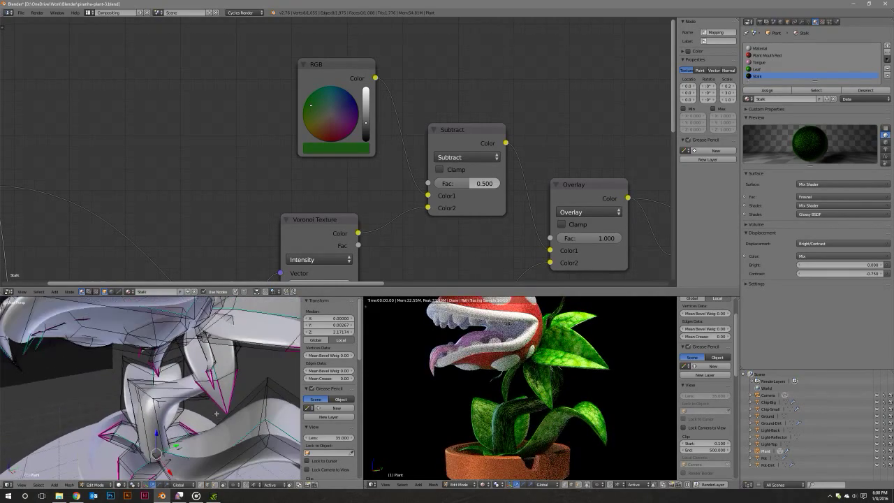
mouse_move(216, 413)
middle_down()
mouse_move(174, 396)
mouse_move(146, 314)
middle_up()
key(ctrl+l)
right_click(145, 312)
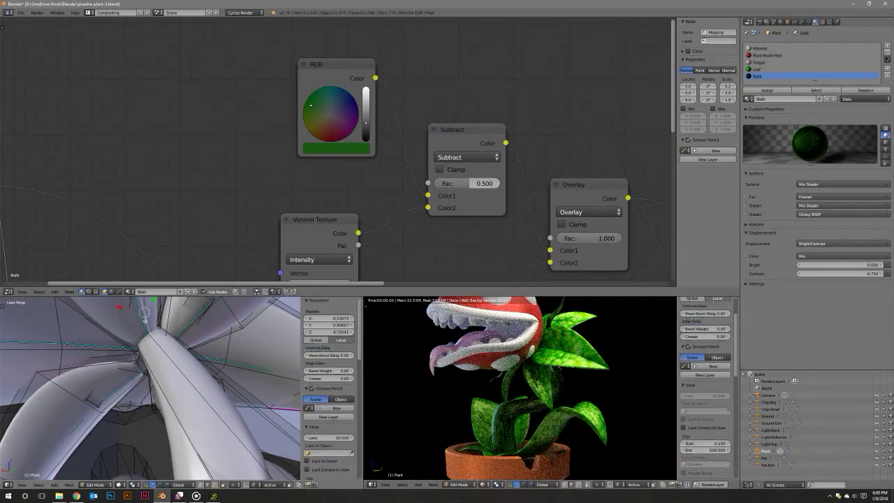
key(ctrl+l)
Clear the selection, pick new stalk vertices in wireframe, and mark their edges as seams.
middle_drag(166, 325, 163, 342)
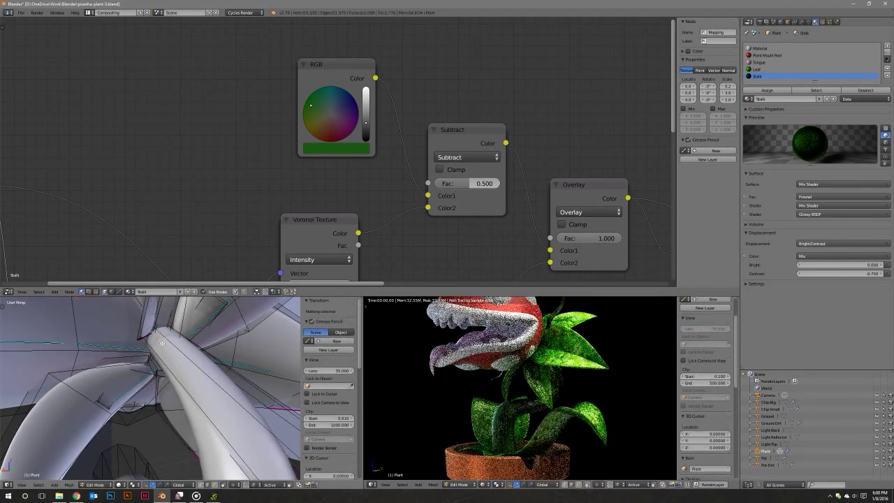
key(a)
key(z)
right_click(149, 322)
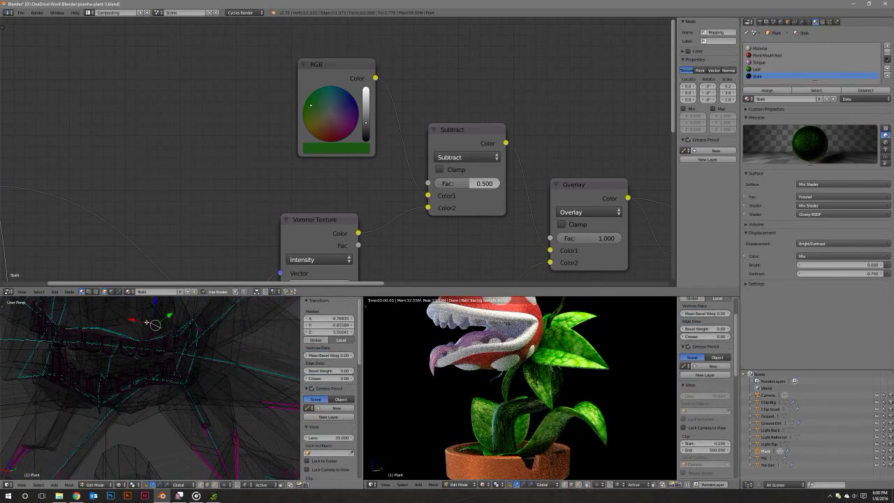
key(z)
key(z)
shift+right_click(147, 322)
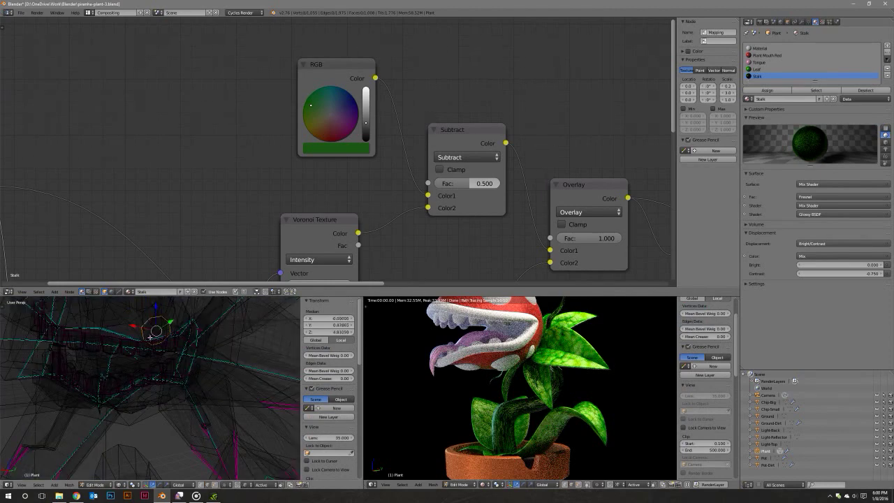
middle_drag(150, 337, 168, 342)
key(w)
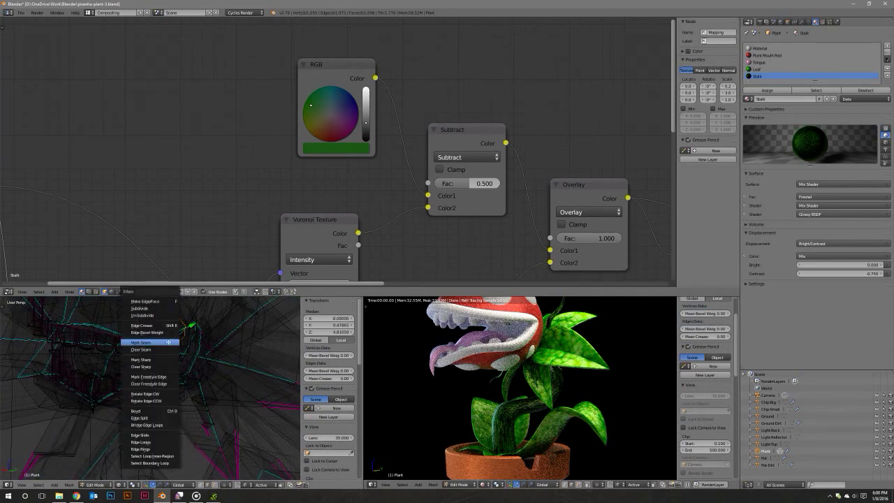
click(168, 340)
Mark another set of stalk edges as seams with Ctrl+E.
scroll(198, 375, down, 3)
key(z)
scroll(198, 375, up, 3)
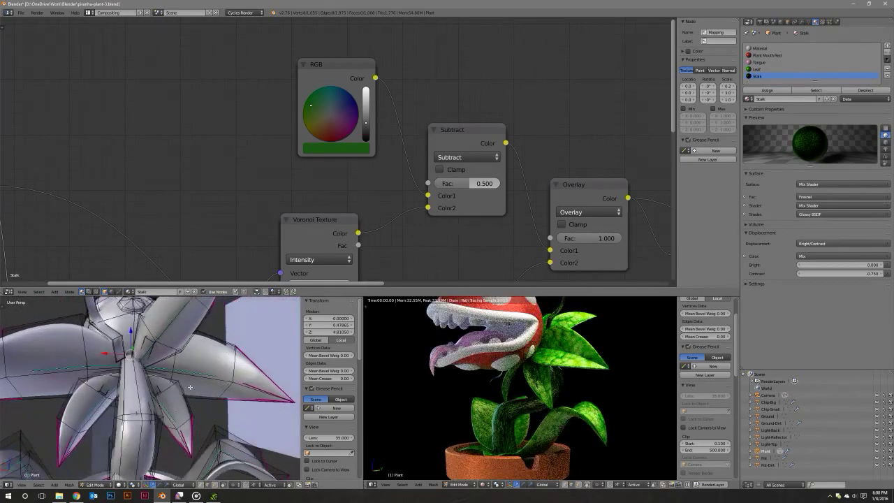
mouse_move(198, 375)
middle_down()
mouse_move(130, 382)
mouse_move(142, 406)
mouse_move(152, 396)
middle_up()
shift+right_click(141, 405)
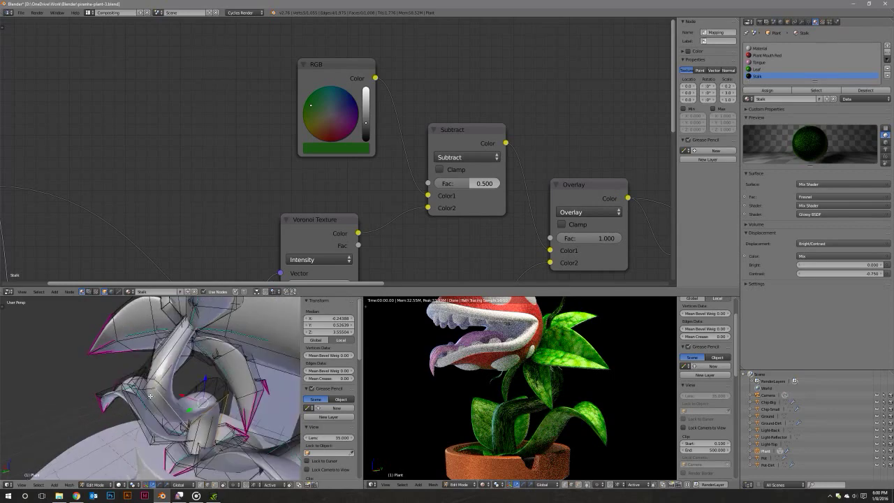
key(ctrl+e)
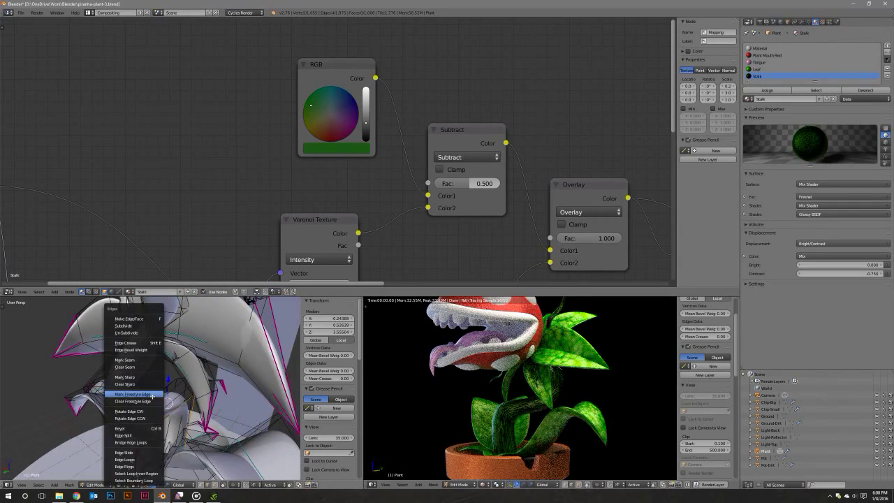
click(141, 362)
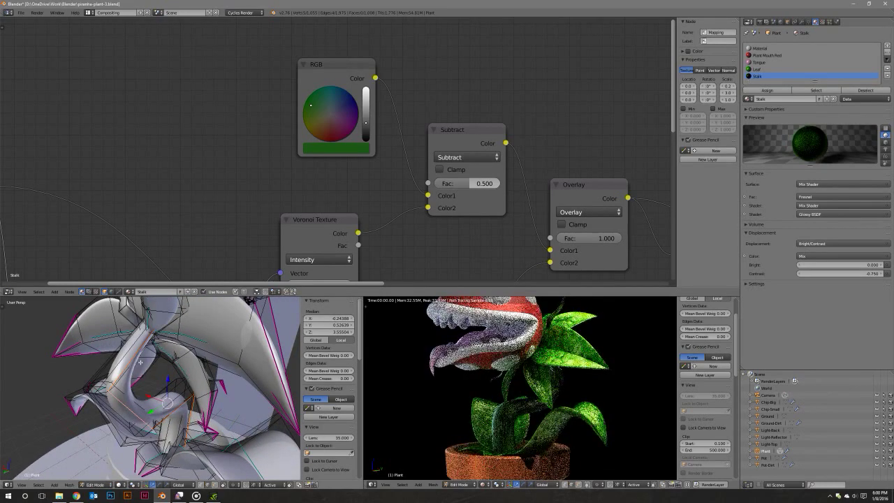
Check the model in Object Mode, then select the whole linked stalk and view it from the front.
mouse_move(140, 362)
middle_down()
mouse_move(222, 378)
mouse_move(198, 380)
mouse_move(197, 393)
mouse_move(188, 384)
middle_up()
key(Tab)
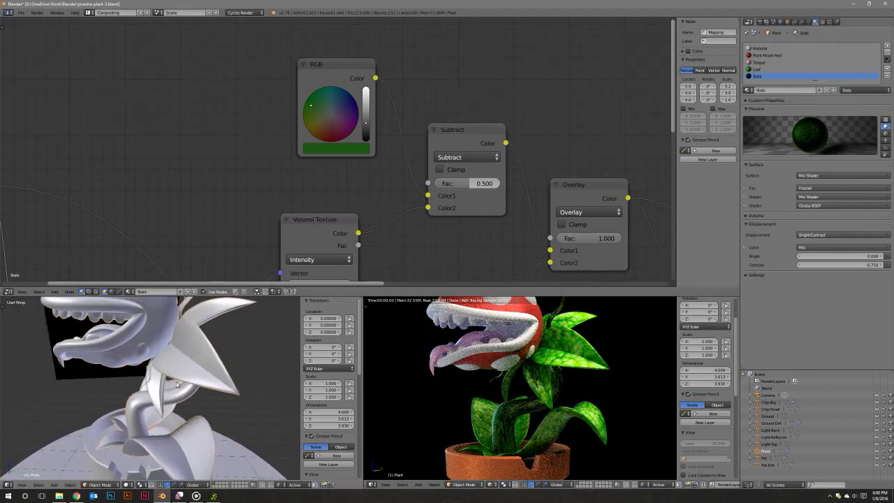
key(Tab)
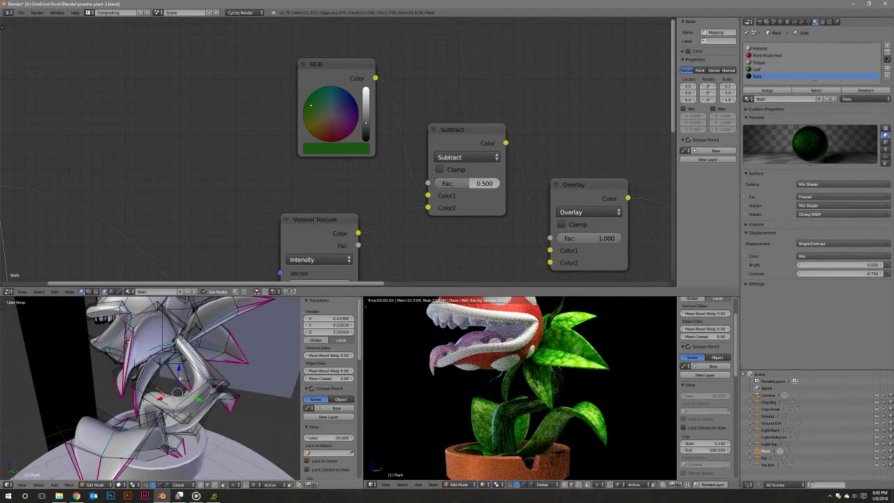
key(Tab)
mouse_move(180, 378)
middle_down()
mouse_move(210, 368)
mouse_move(178, 386)
middle_up()
key(Tab)
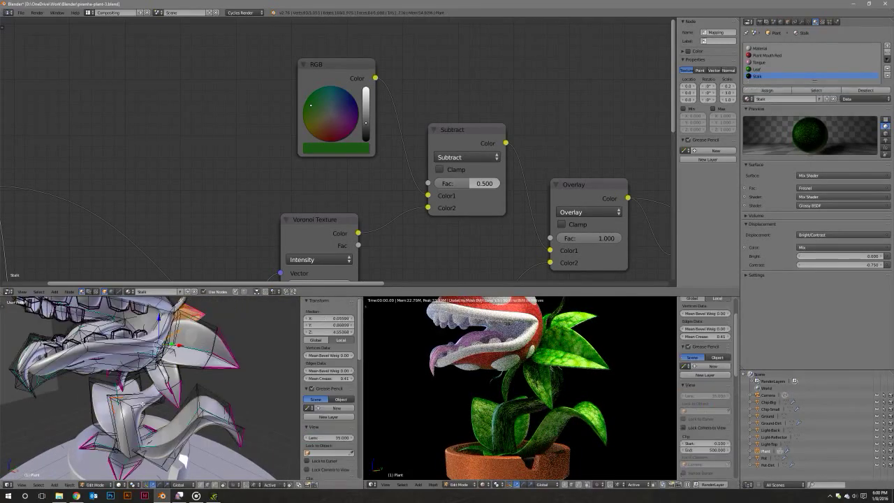
key(l)
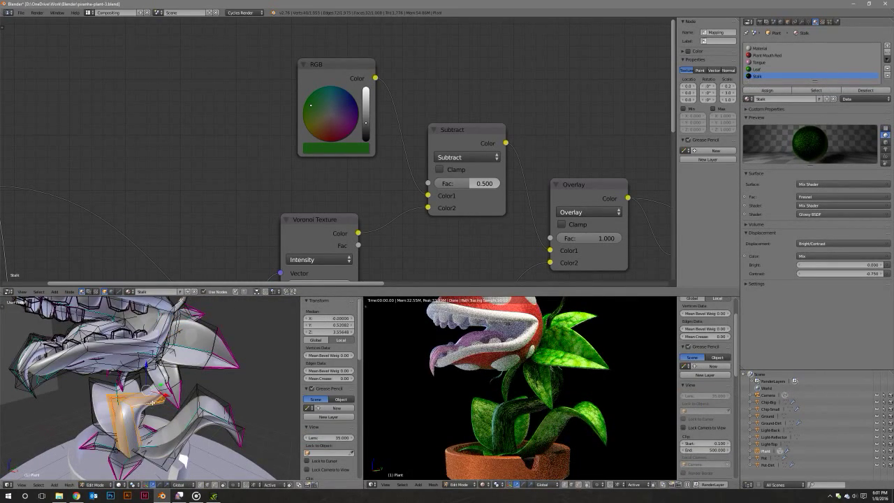
key(KP_1)
Unwrap the selected stalk with Smart UV Project.
scroll(170, 396, down, 5)
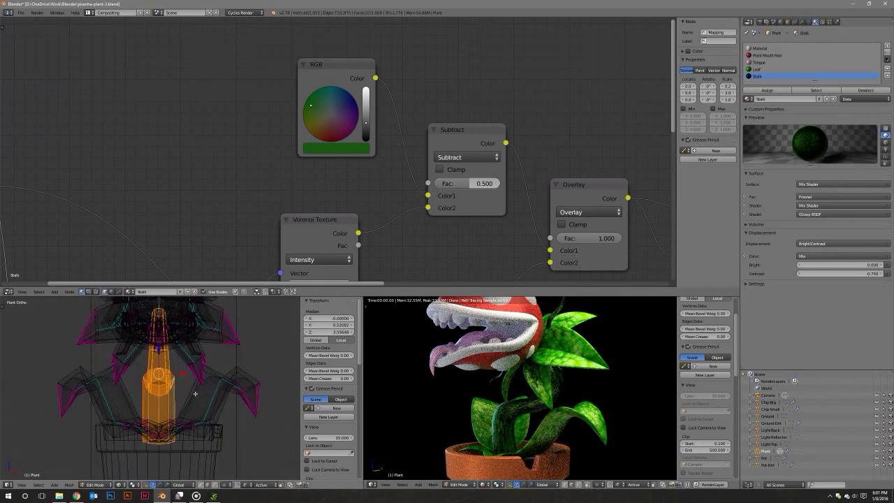
key(u)
mouse_move(176, 392)
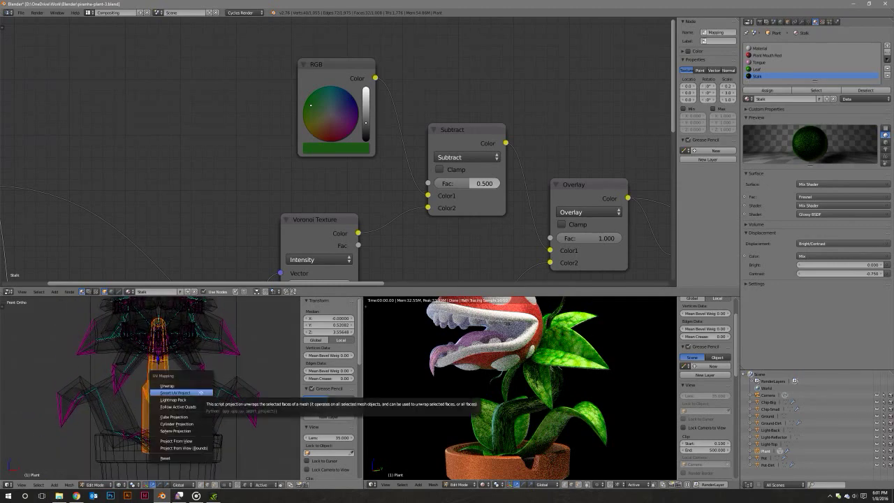
click(200, 392)
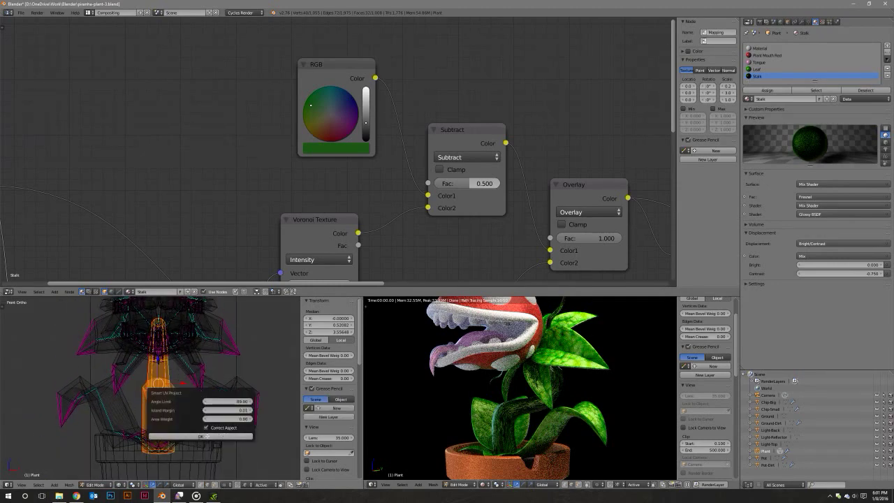
click(202, 436)
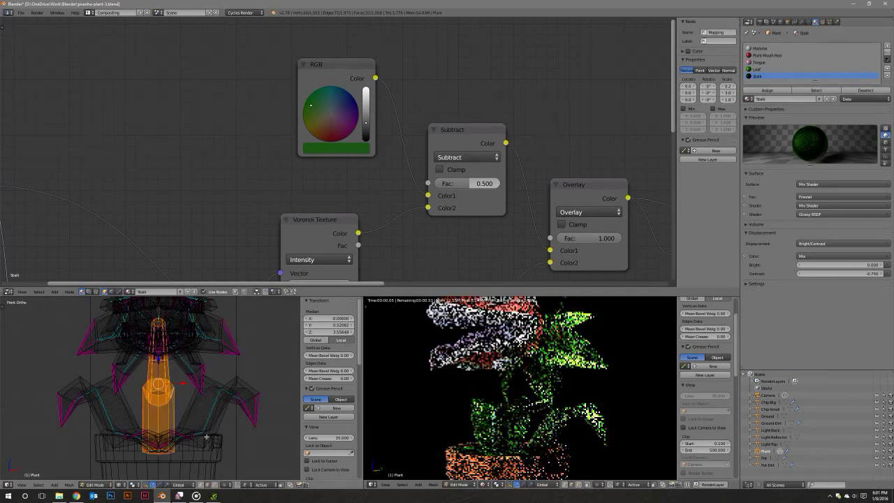
Zoom onto the stalk and re-run Smart UV Project from Right Ortho view, 89 angle limit.
scroll(575, 403, up, 5)
scroll(566, 419, up, 3)
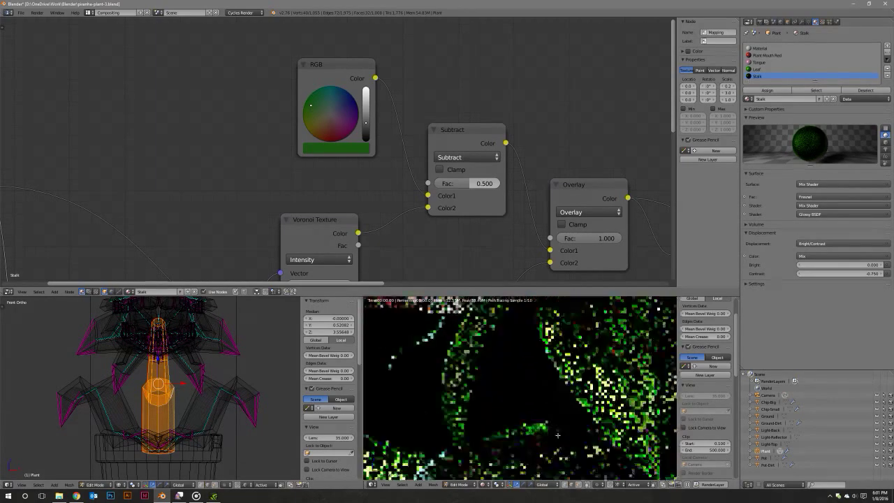
scroll(555, 436, up, 2)
scroll(541, 440, up, 2)
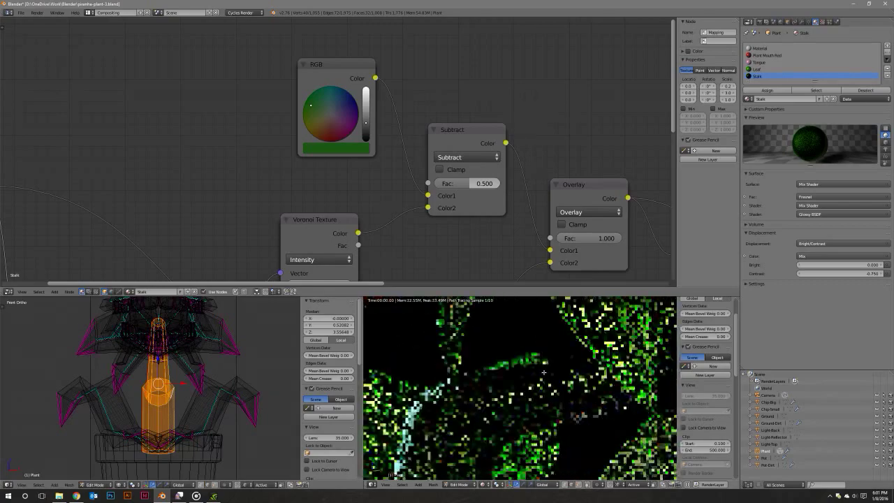
scroll(531, 427, up, 2)
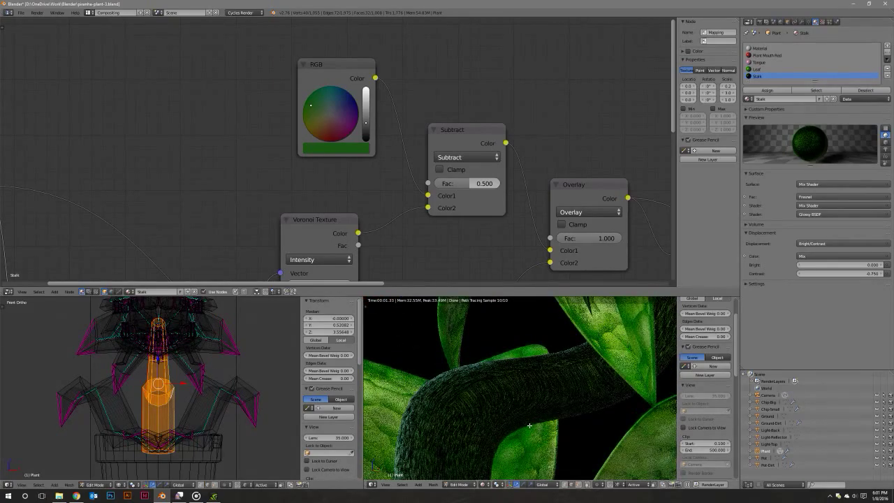
key(KP_3)
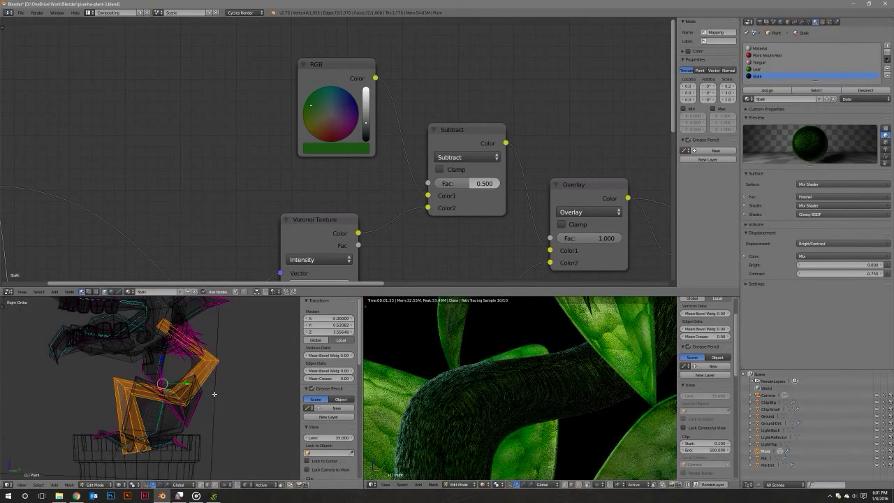
key(u)
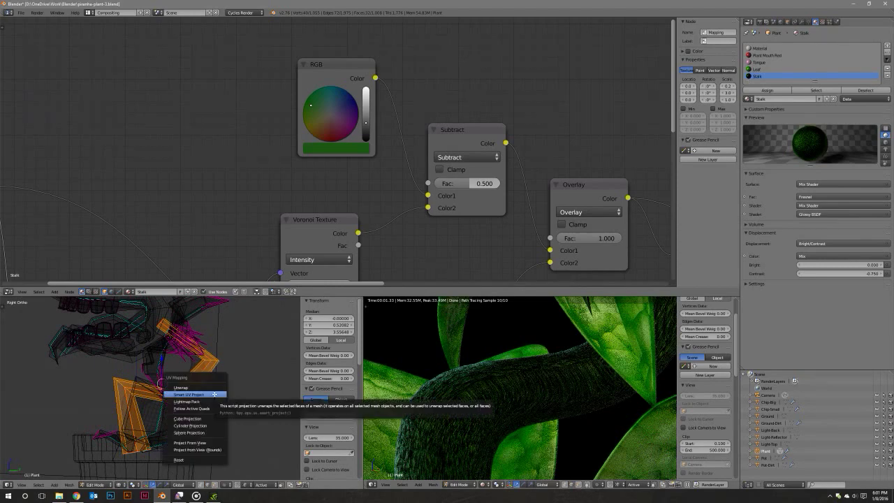
click(214, 394)
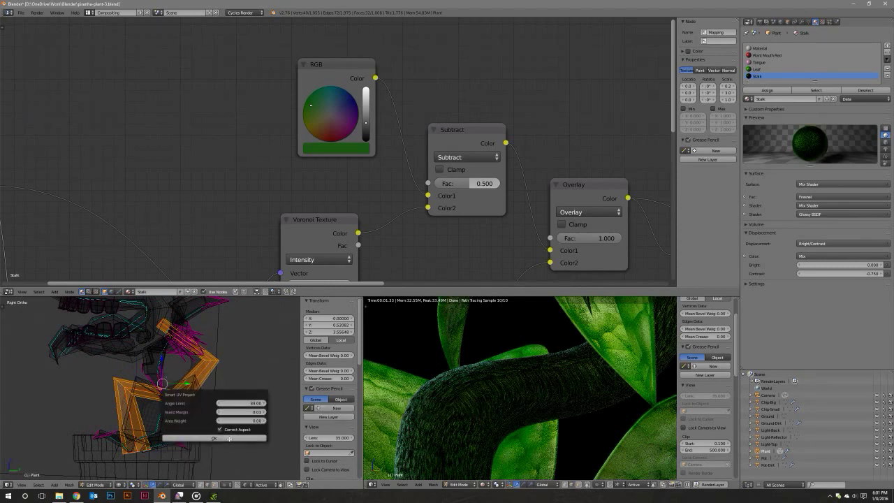
click(229, 438)
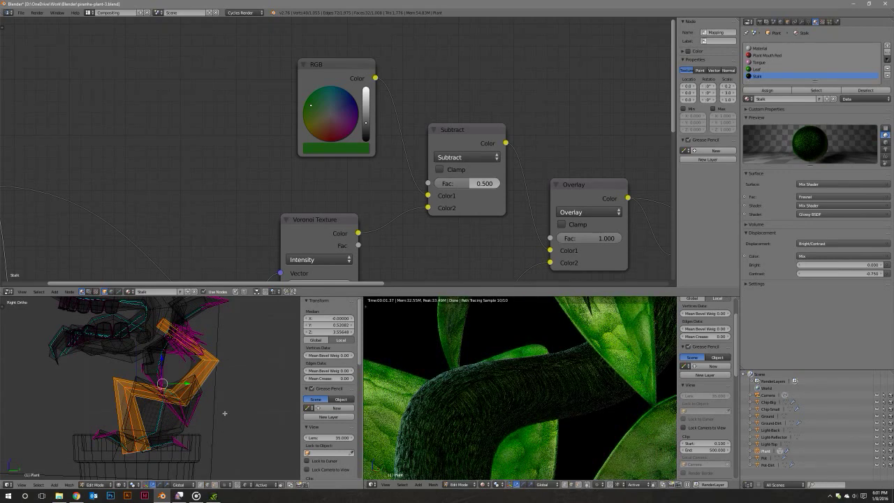
mouse_move(218, 416)
shift+middle_down()
mouse_move(219, 386)
mouse_move(219, 402)
shift+middle_up()
click(89, 13)
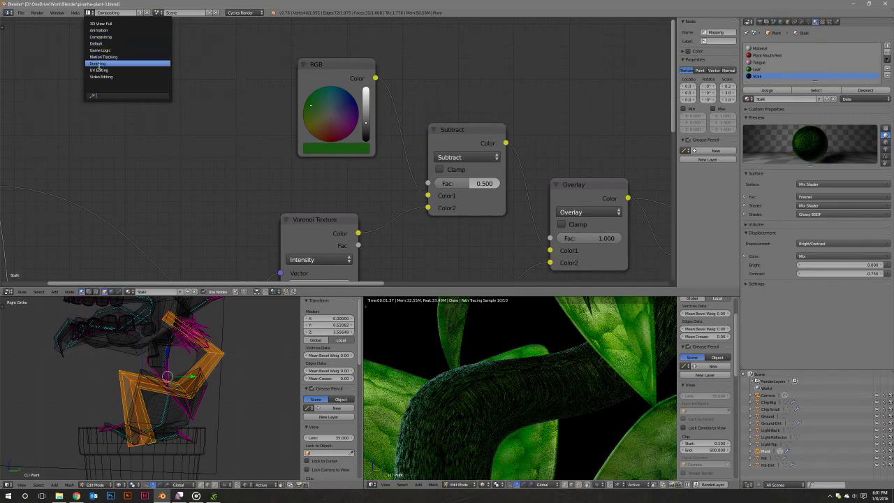
In the UV Editing layout, unwrap the stalk from Top view with Unwrap, then return to Object Mode.
click(99, 70)
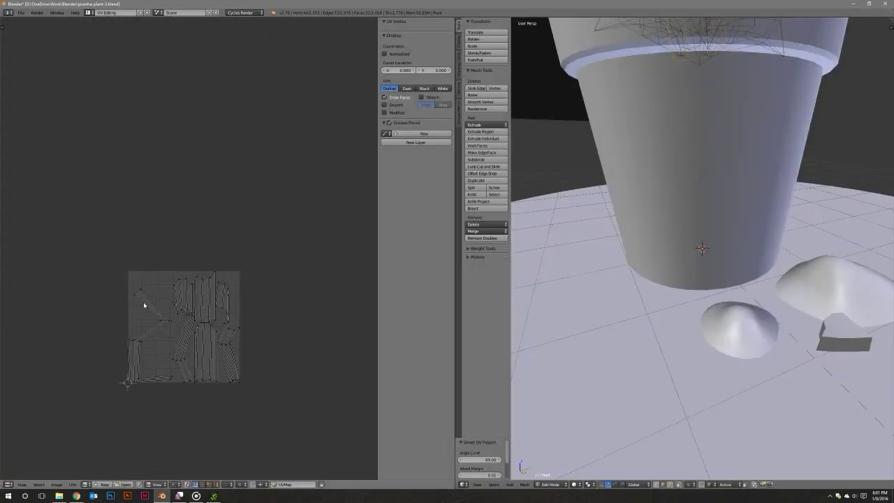
middle_drag(698, 279, 698, 210)
scroll(698, 244, down, 4)
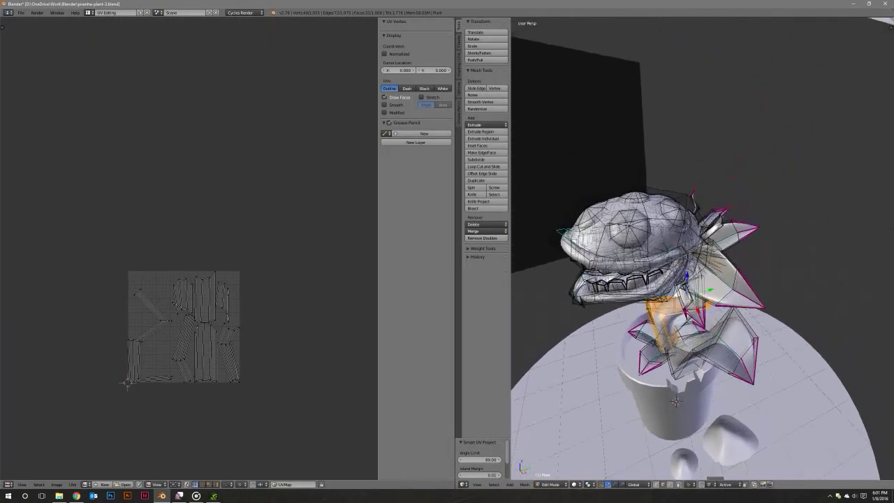
middle_drag(674, 401, 704, 434)
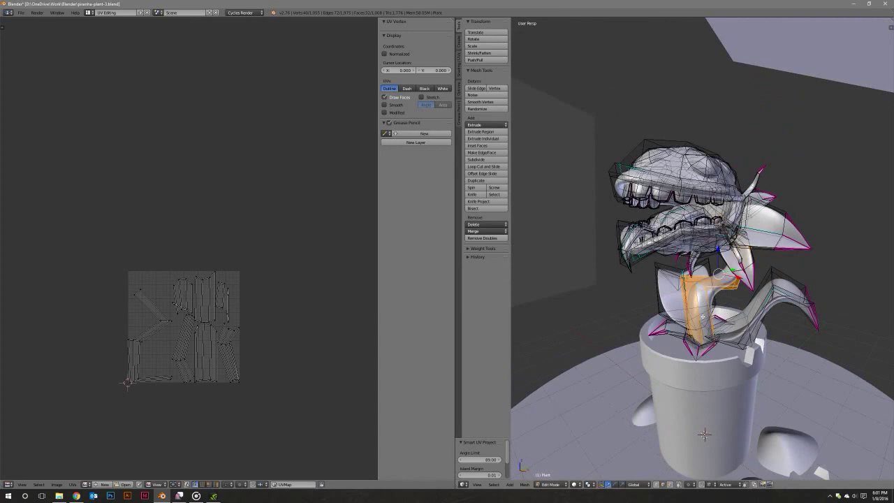
key(KP_7)
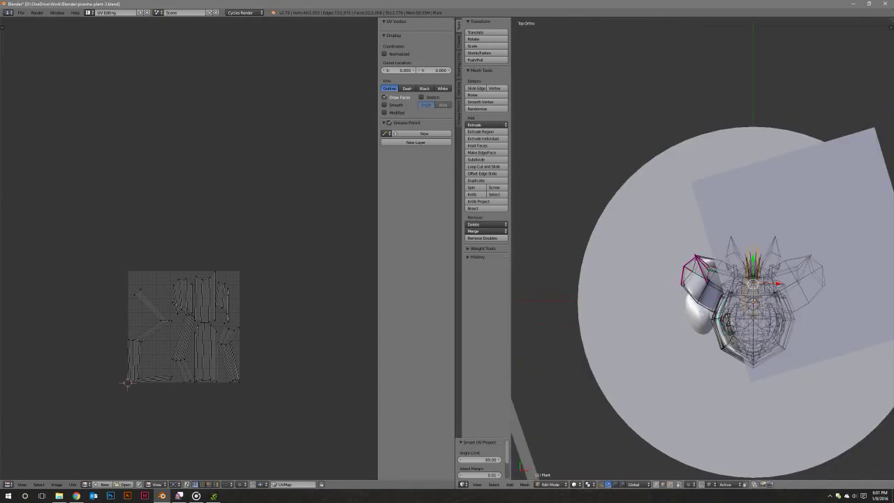
key(u)
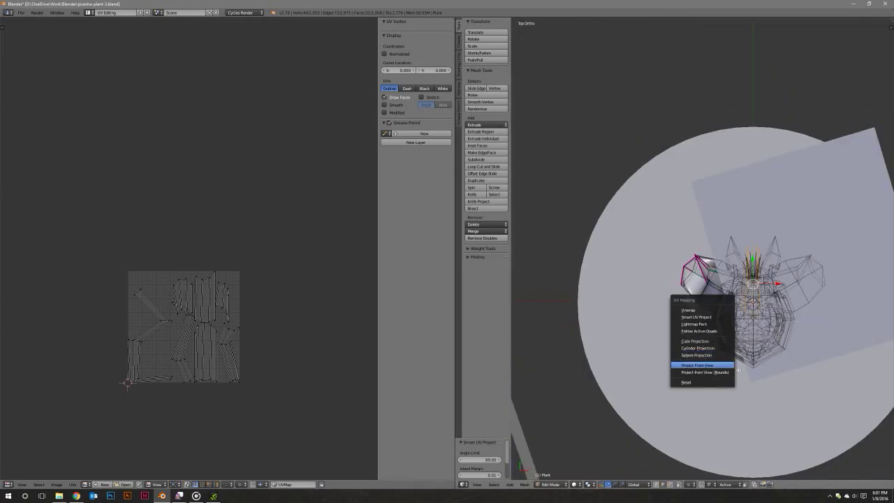
click(698, 310)
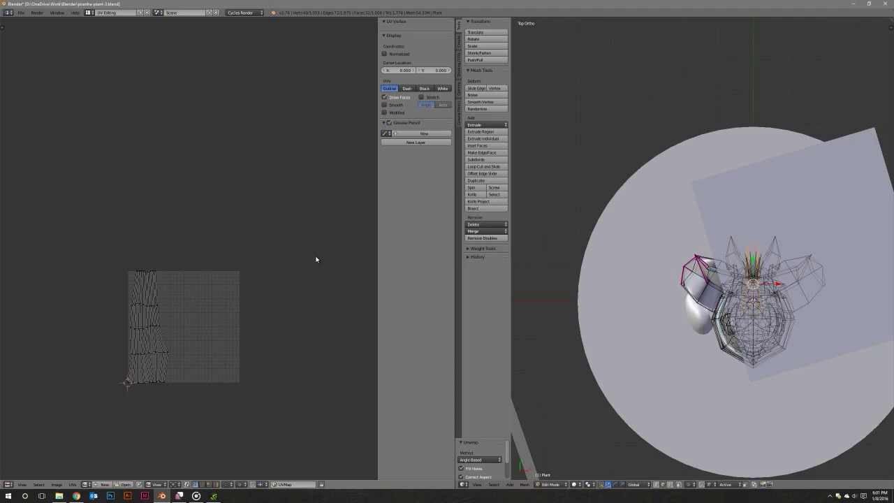
key(Tab)
click(89, 12)
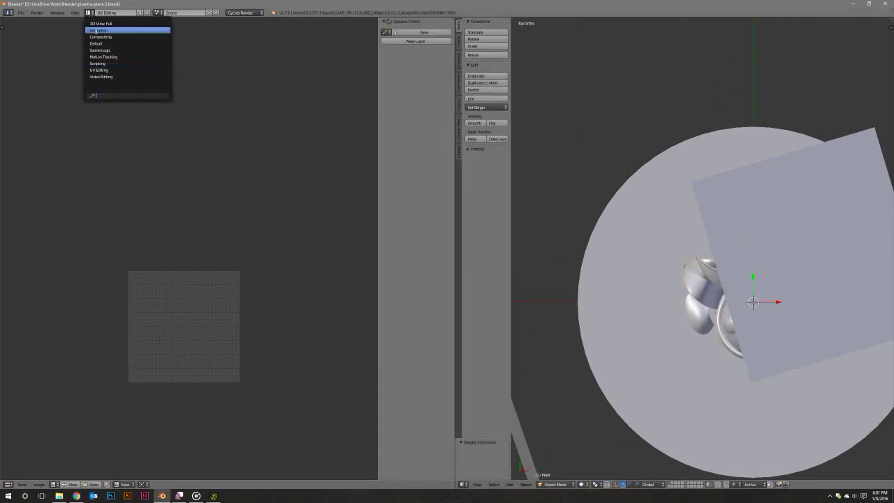
Set the Stalk material's Mapping node scale to X 0.5 and Y 5.
click(98, 37)
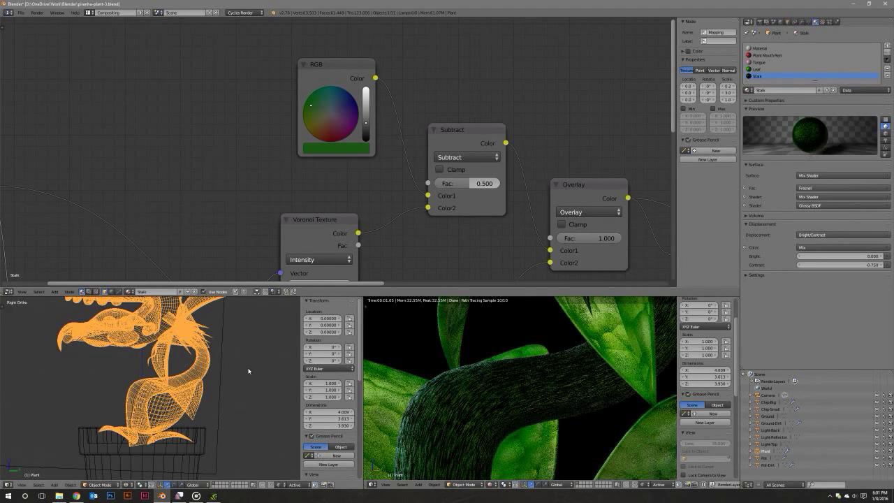
scroll(419, 157, down, 2)
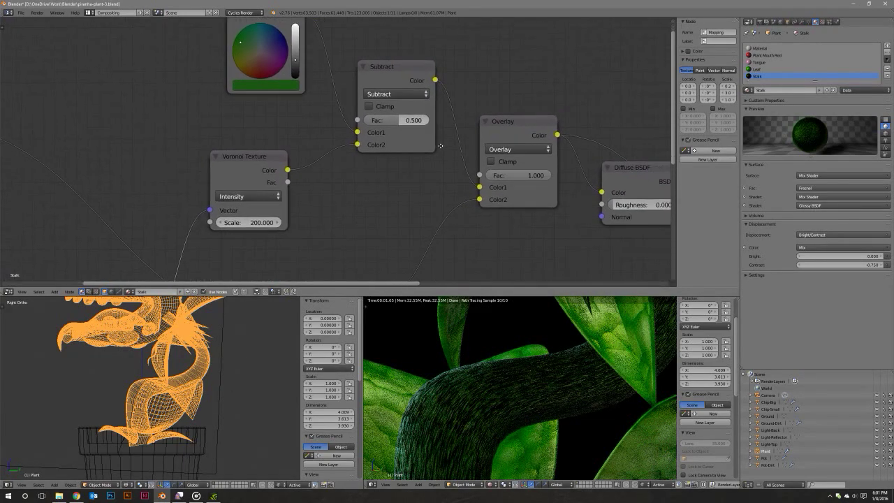
middle_drag(419, 158, 552, 38)
scroll(337, 140, up, 1)
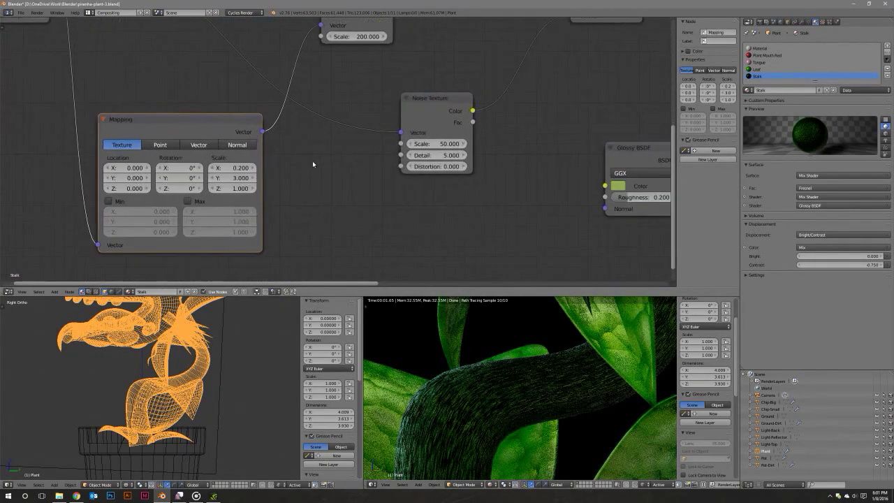
text(0.5)
key(Return)
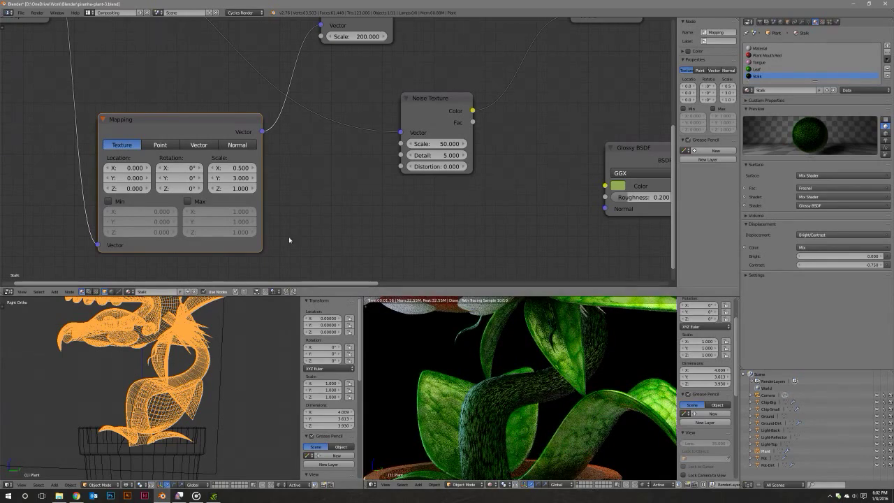
click(237, 178)
text(5)
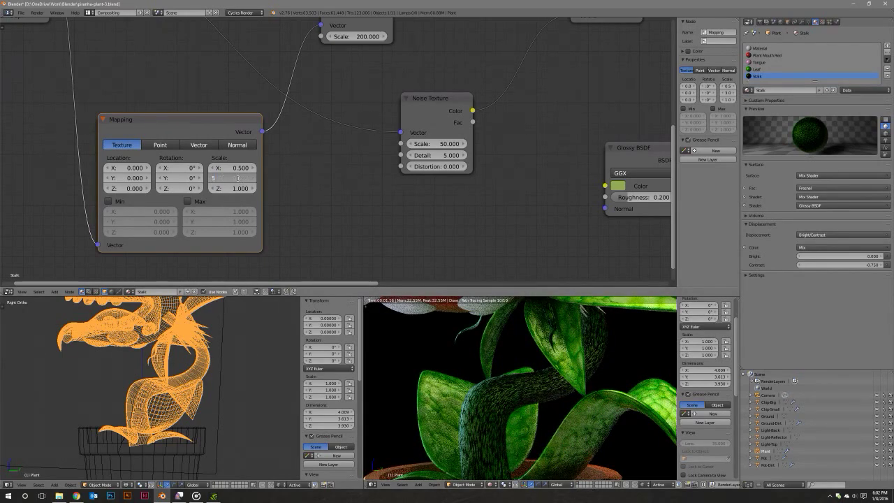
key(Return)
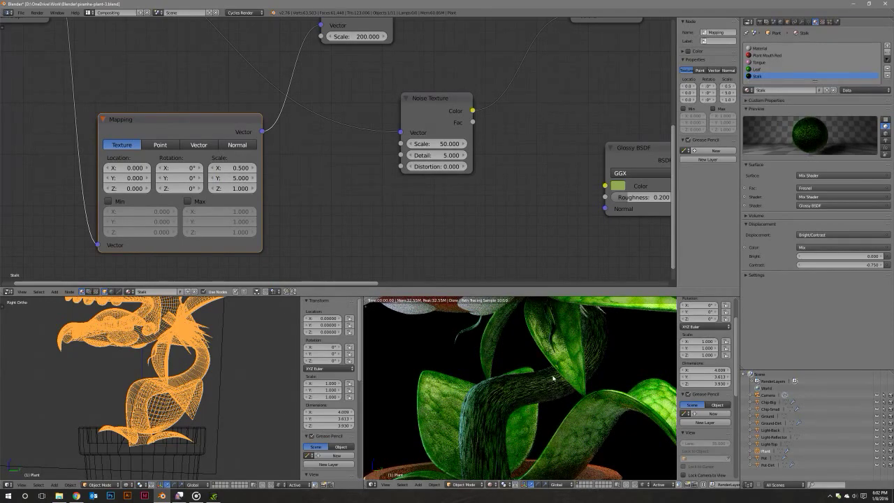
Check the stretched texture through the camera, toggle Edit Mode, and open Render properties.
scroll(552, 378, down, 4)
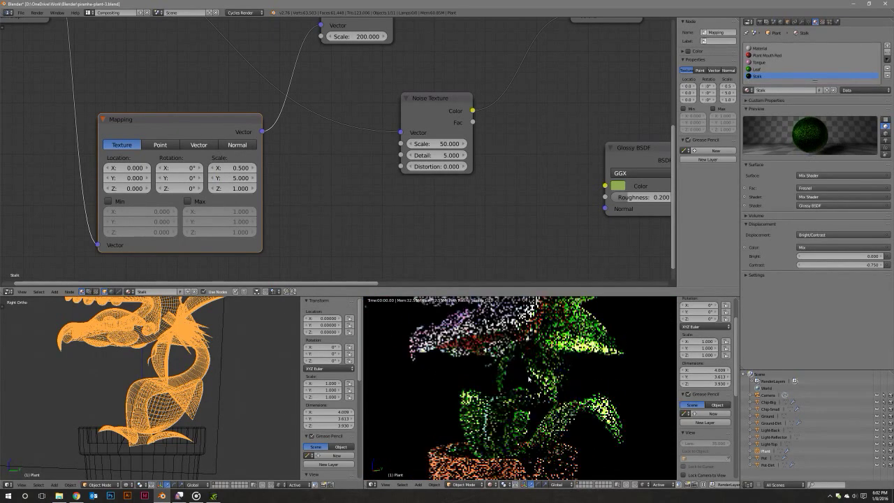
key(KP_0)
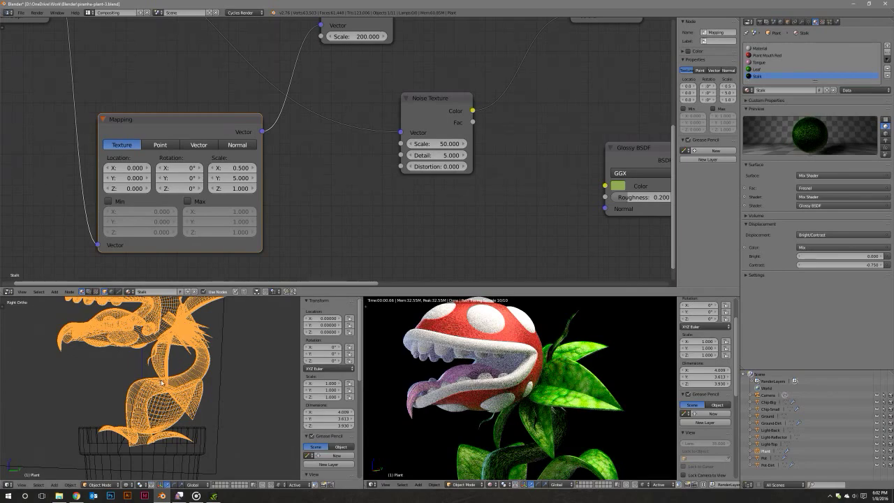
mouse_move(161, 382)
middle_down()
mouse_move(188, 372)
mouse_move(187, 389)
mouse_move(178, 388)
middle_up()
scroll(187, 390, down, 5)
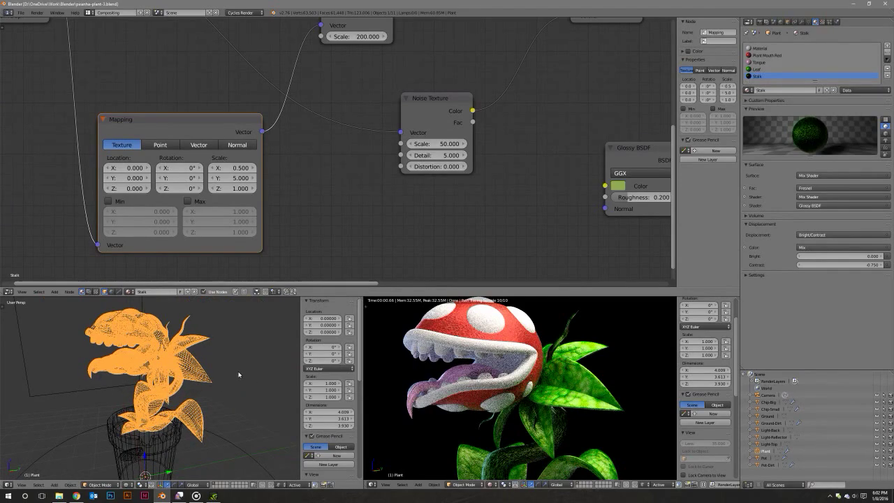
key(Tab)
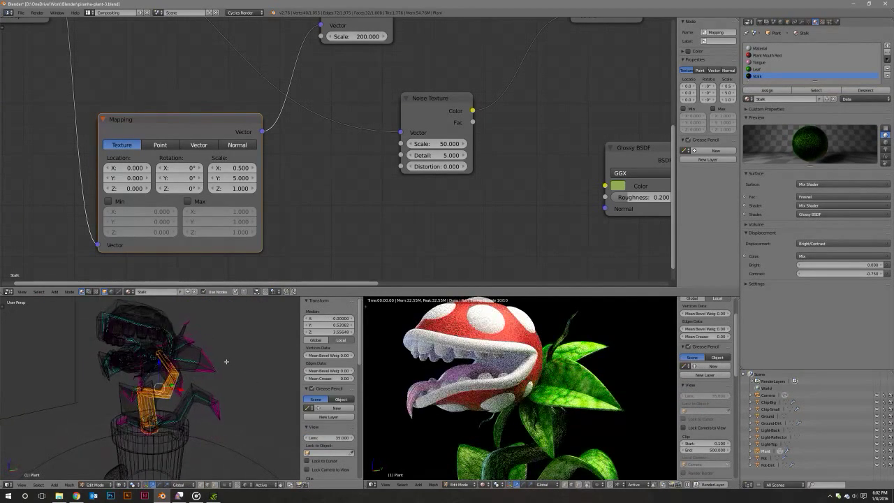
middle_drag(226, 361, 204, 366)
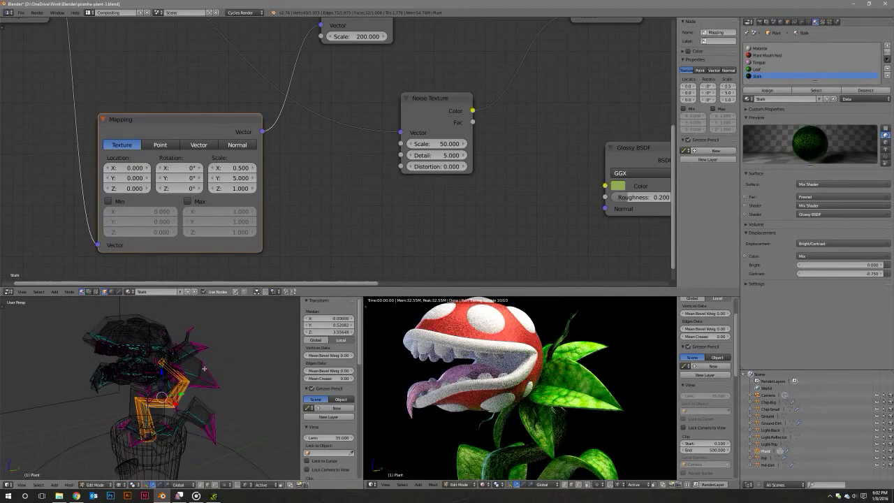
key(Tab)
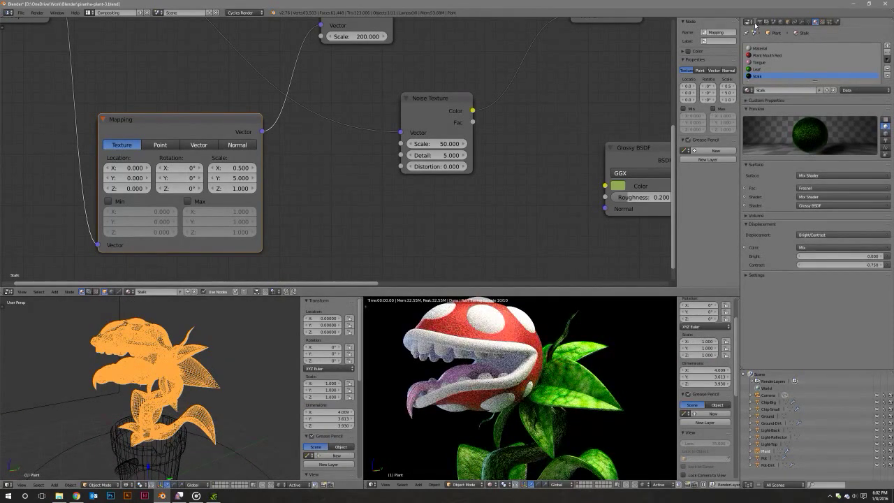
click(760, 23)
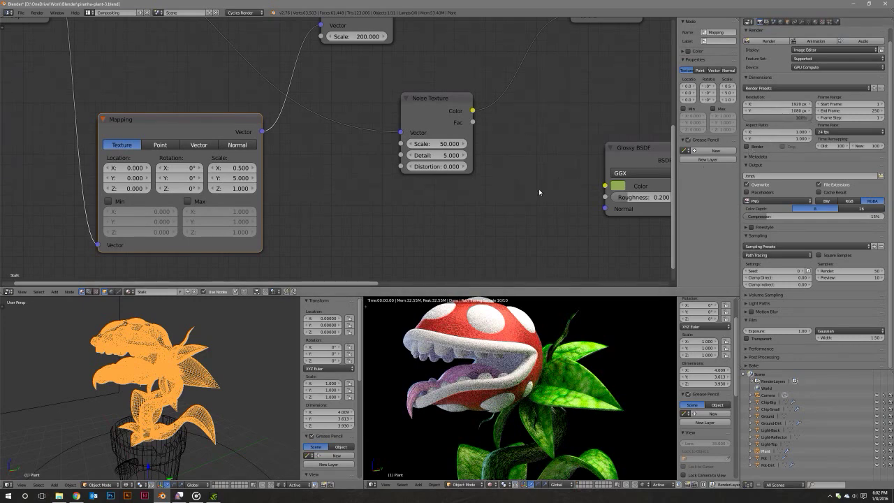
Try horizontal render resolutions of 1600 and 1200 px.
scroll(510, 427, down, 3)
scroll(499, 380, down, 2)
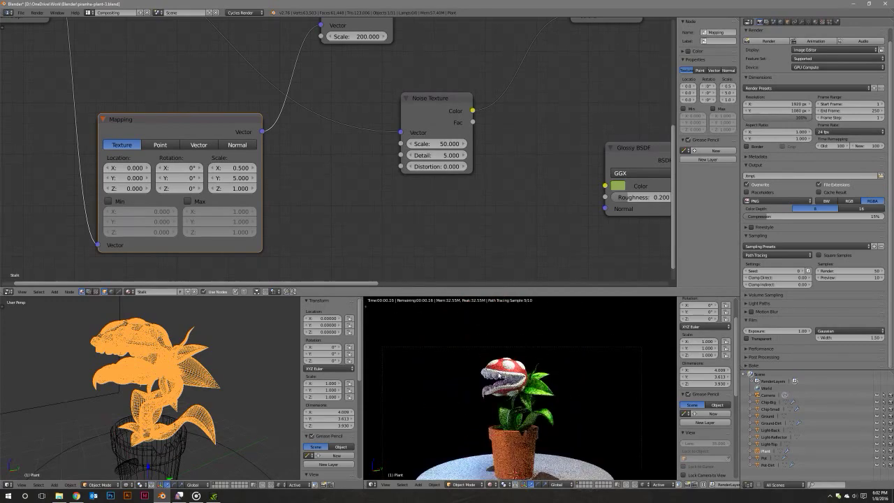
scroll(499, 381, down, 2)
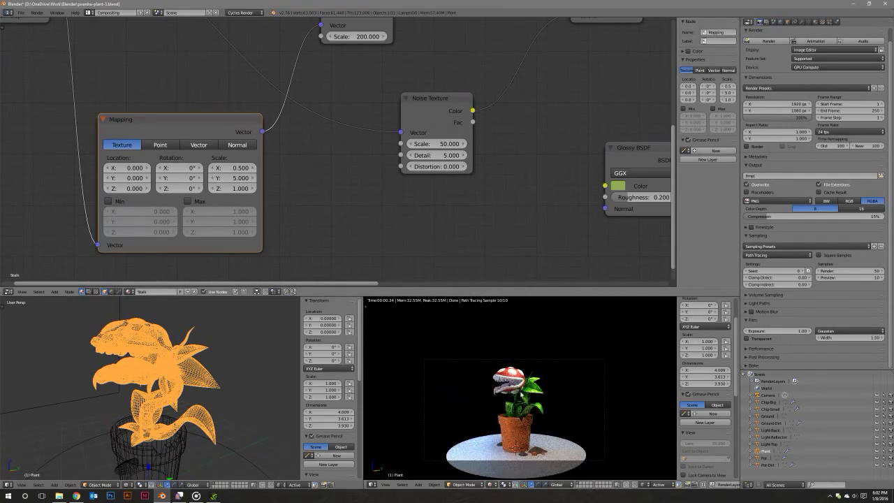
shift+middle_drag(529, 396, 518, 375)
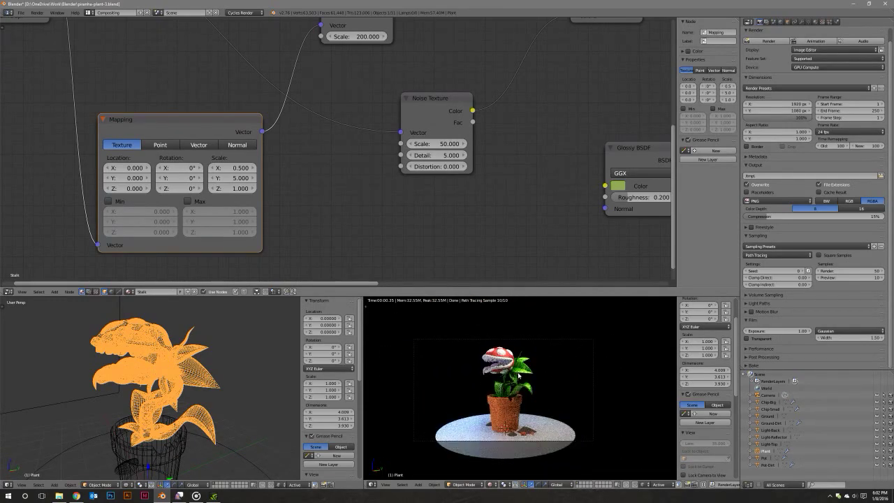
click(775, 104)
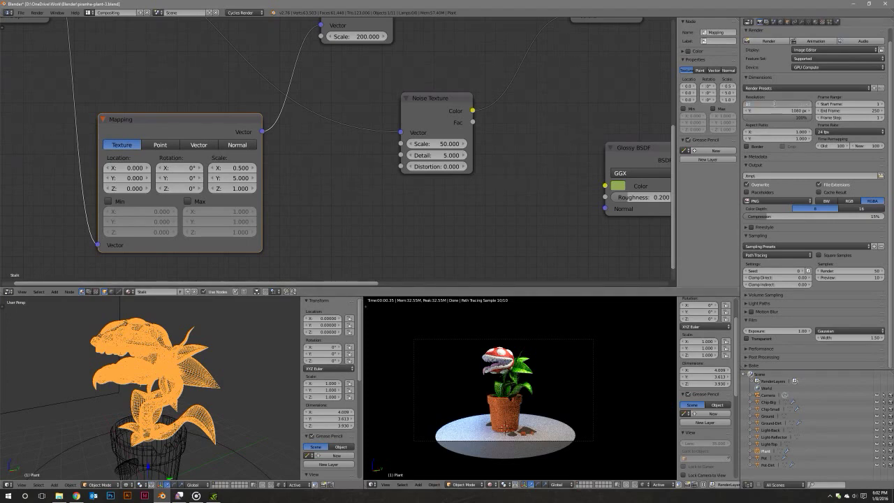
text(1600)
key(Return)
click(775, 105)
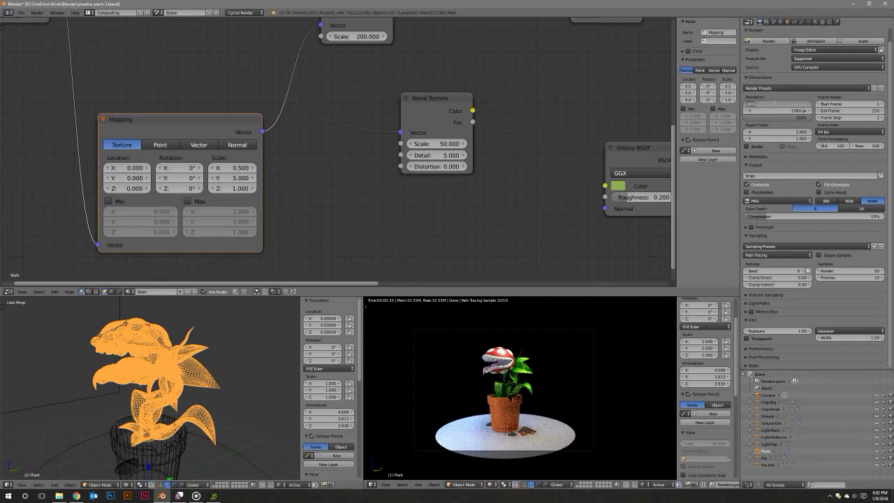
key(Return)
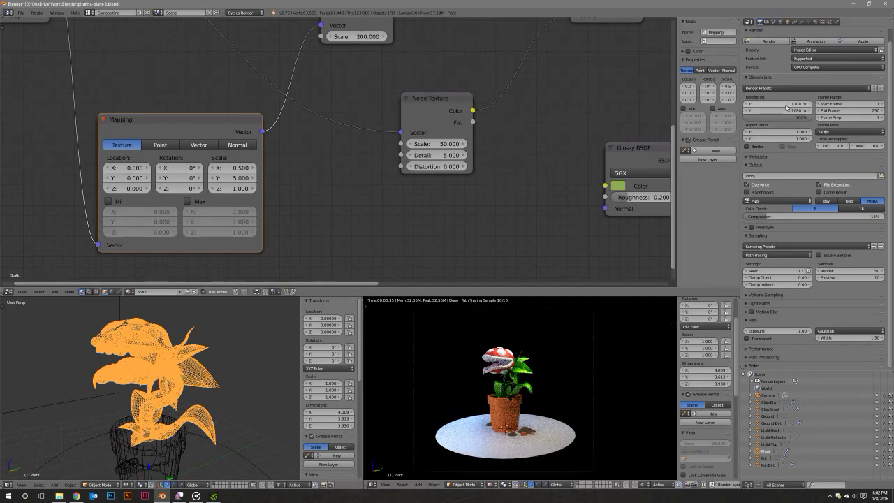
Try 1080 and 1600 px widths, then restore Resolution X to 1920.
click(785, 105)
text(80)
key(Return)
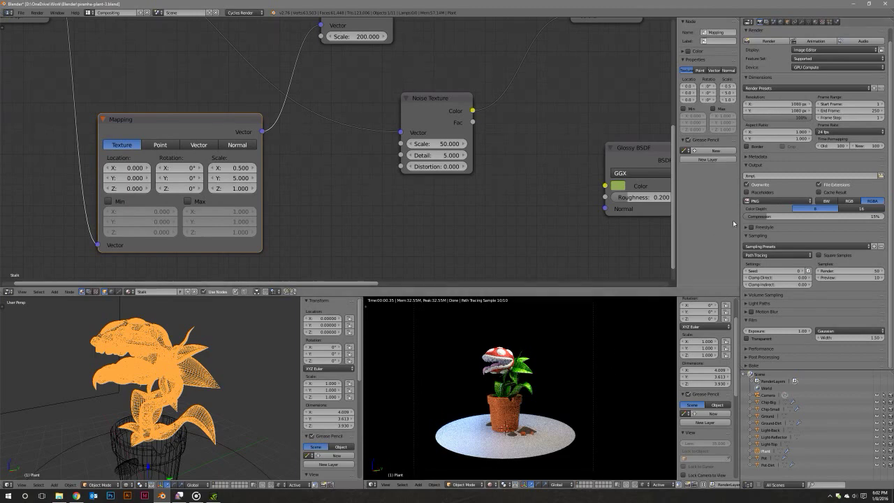
click(772, 103)
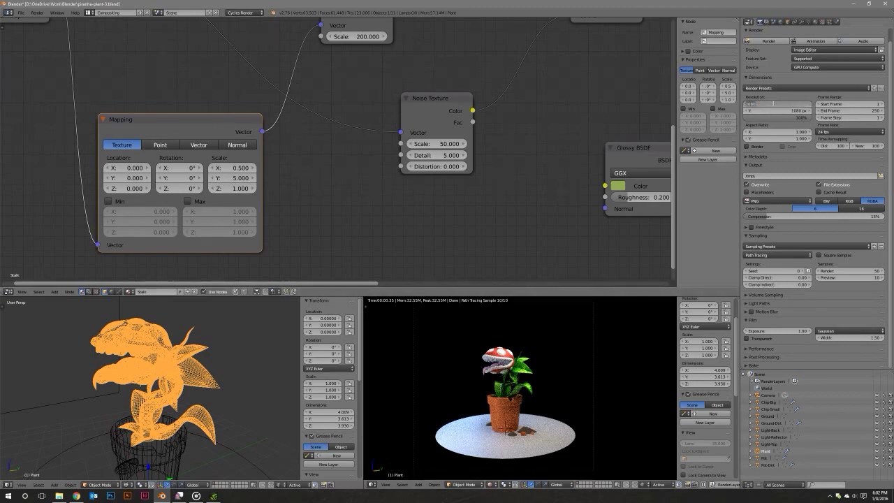
text(1900)
key(Return)
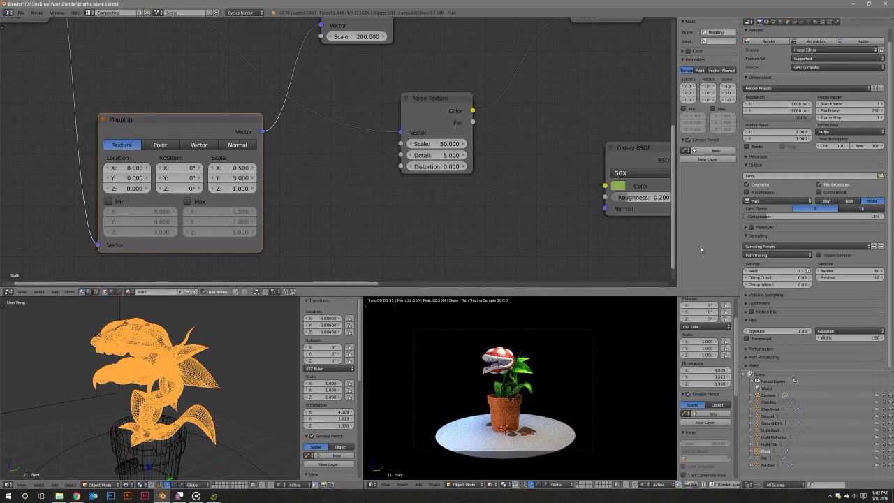
click(779, 105)
key(Return)
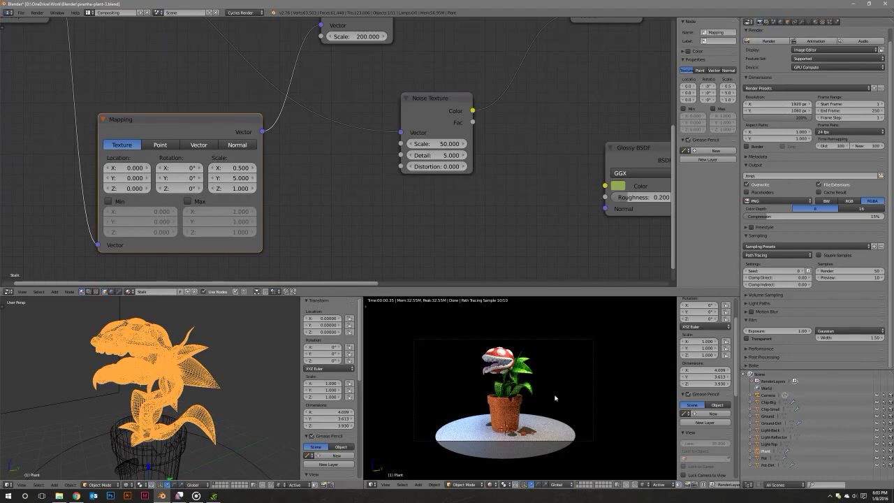
Save over piranha-plant-1.blend with Ctrl+S.
click(89, 12)
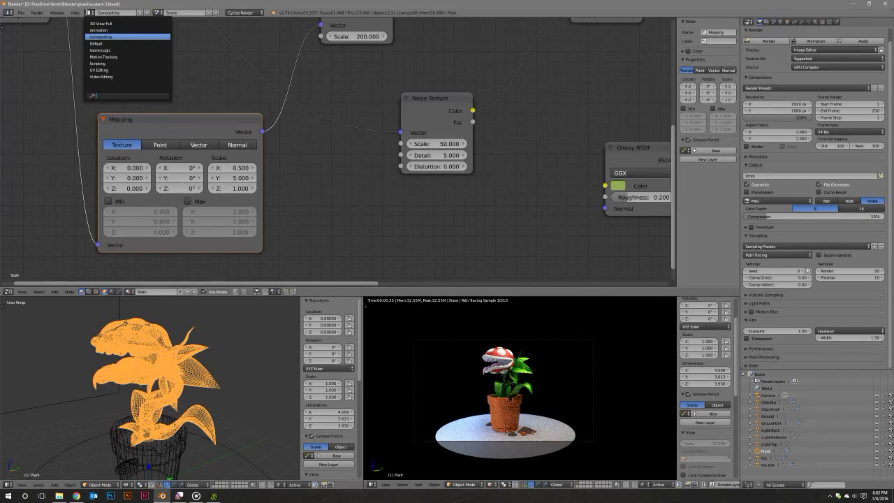
click(108, 36)
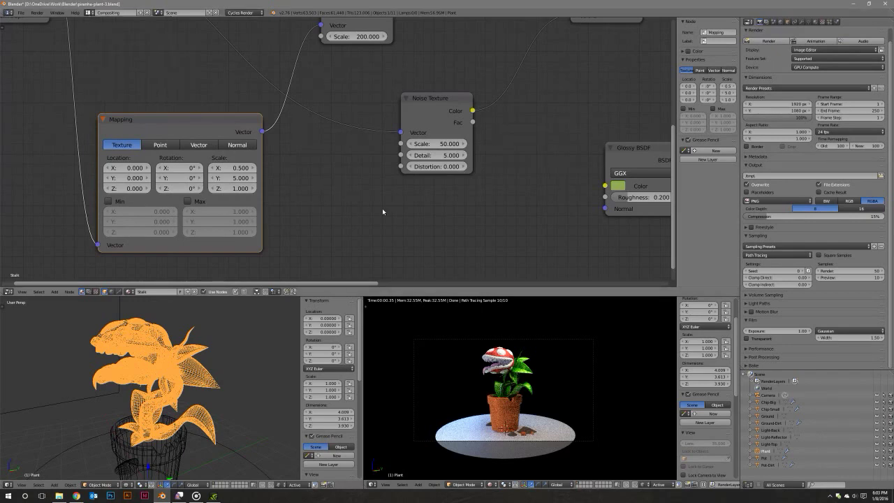
key(ctrl+s)
key(Return)
click(89, 13)
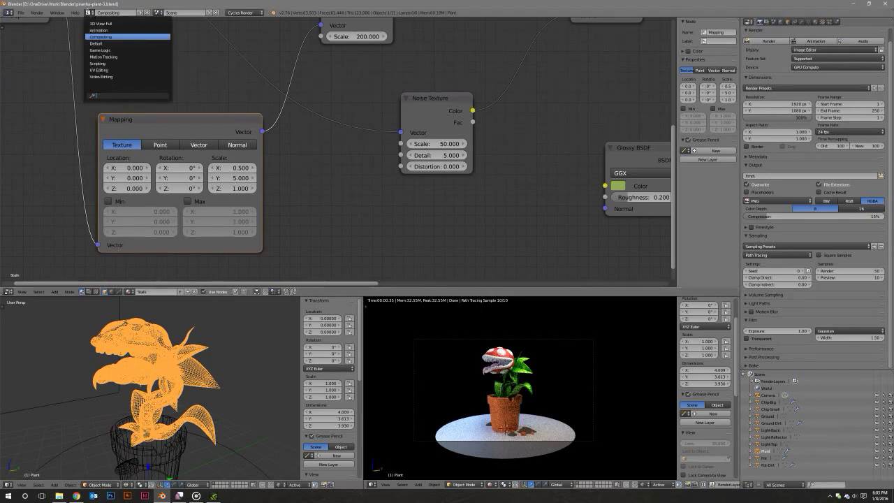
Switch to the Default layout, hide the side panel, and render the plant with F12.
click(96, 43)
shift+middle_drag(423, 189, 430, 208)
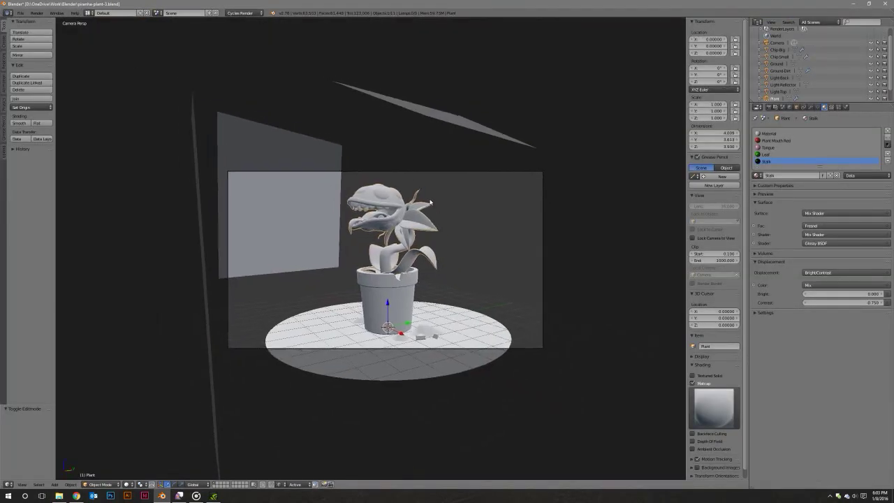
scroll(430, 207, up, 3)
scroll(448, 206, up, 1)
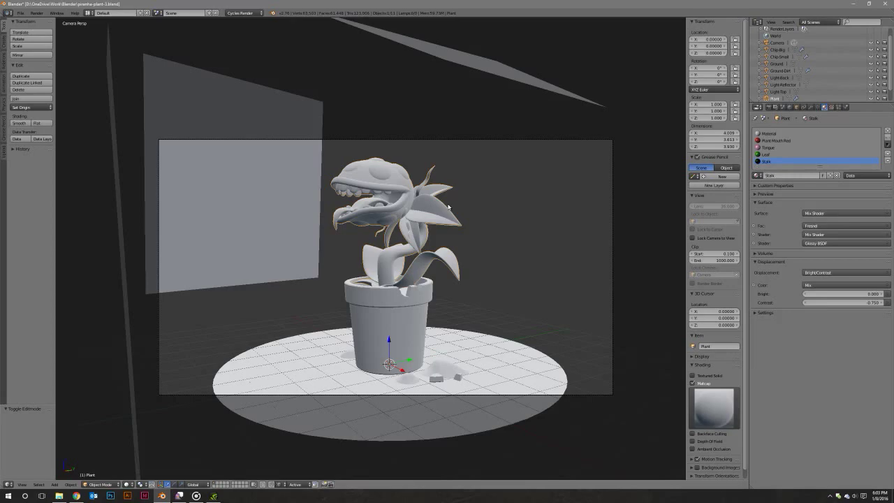
key(n)
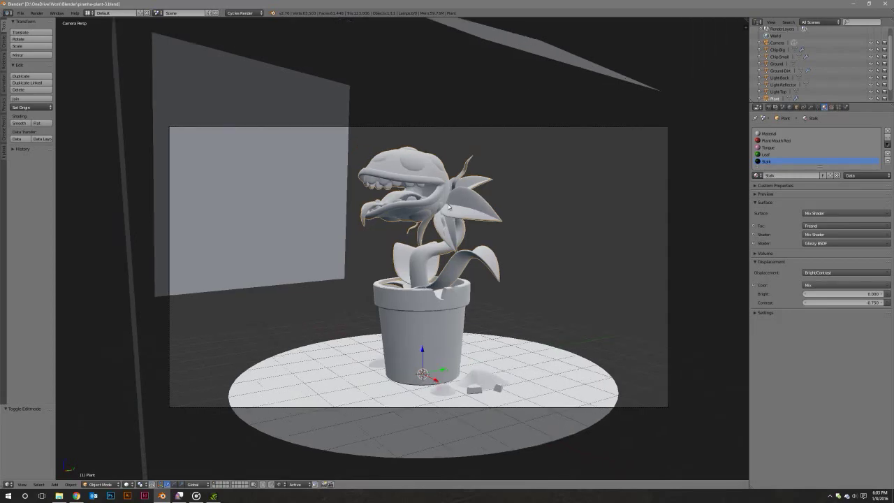
key(F12)
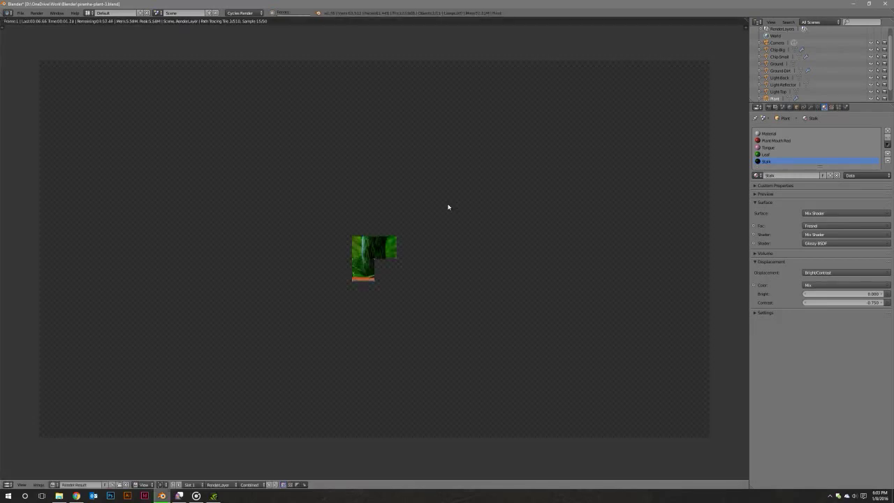